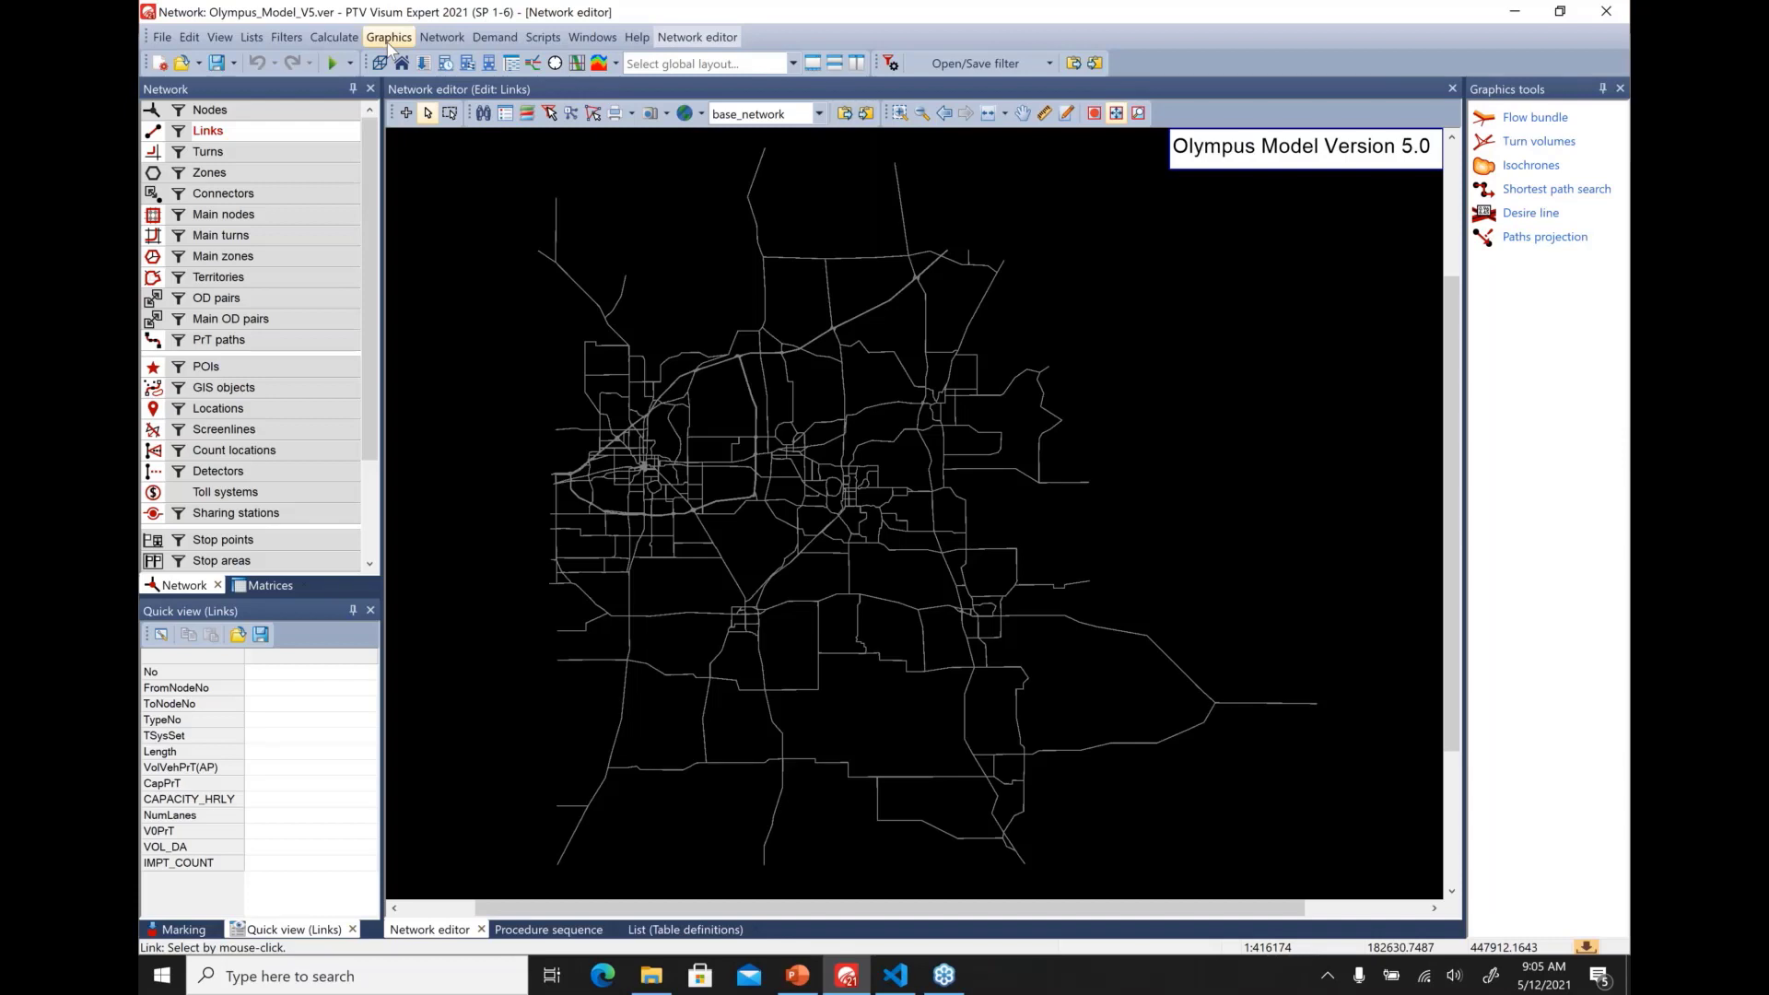
Open the network editor's graphic parameters and move Bars above Links in the Links layer drawing order
left_click(389, 42)
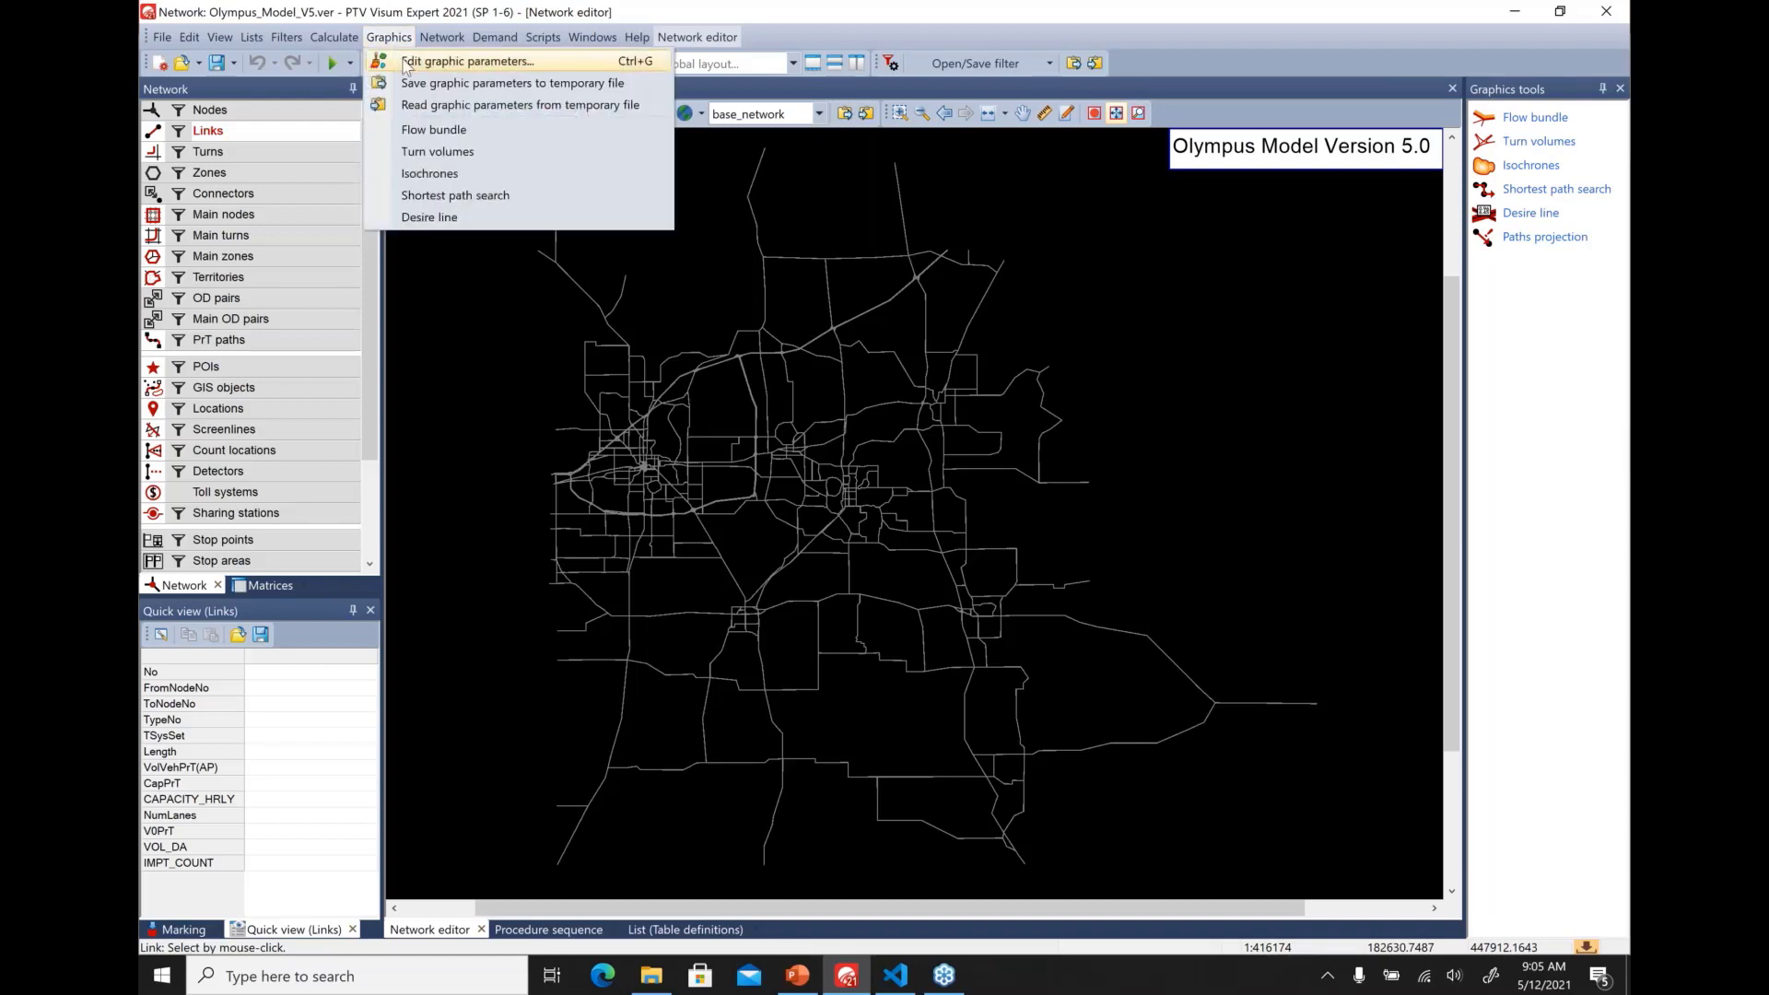
left_click(406, 63)
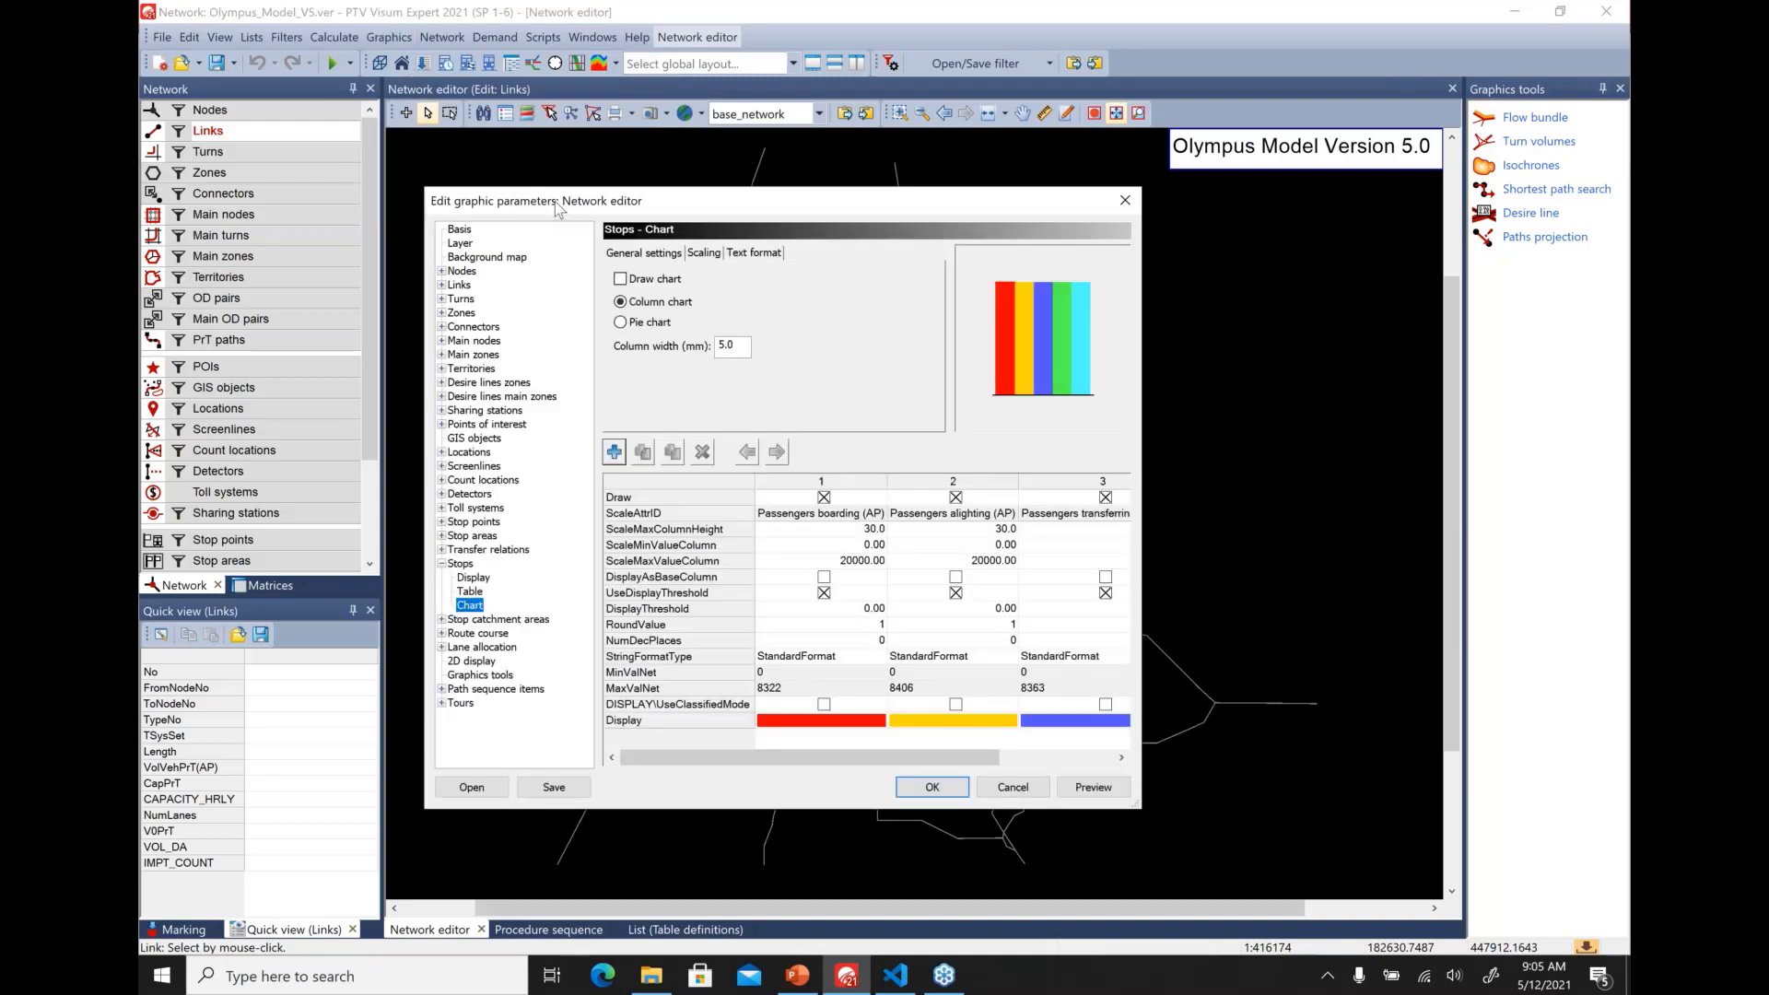
left_click_drag(558, 205, 425, 121)
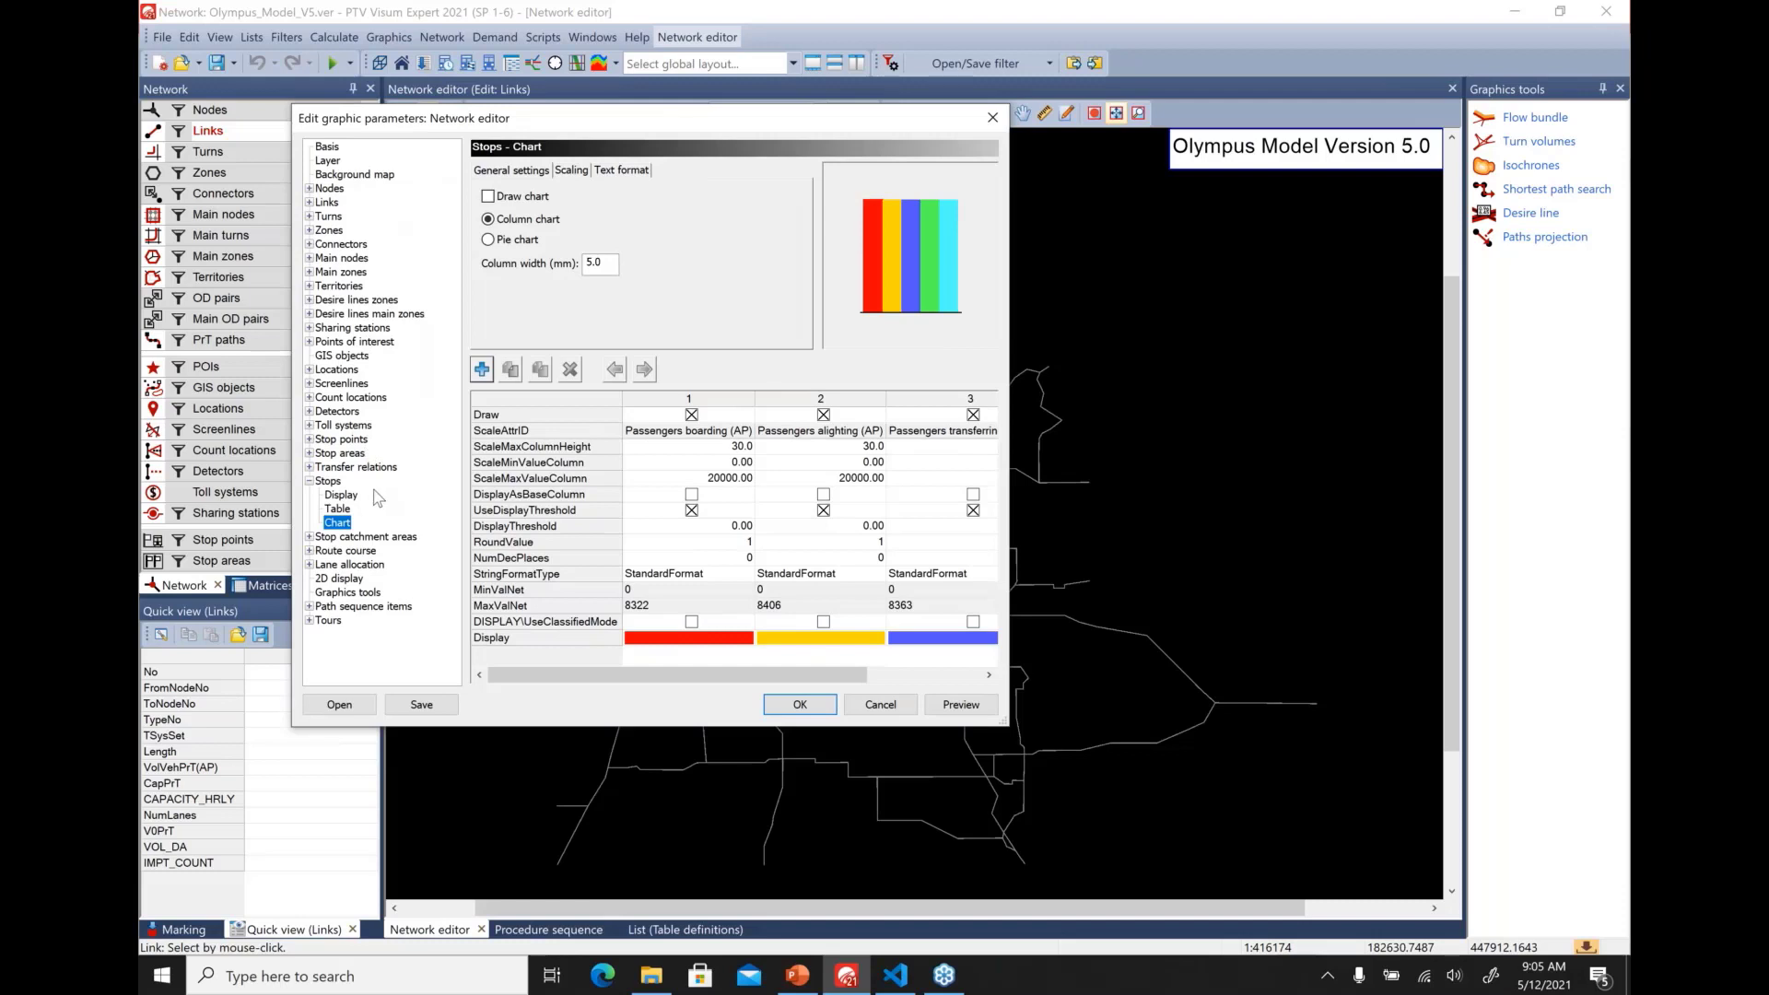
left_click(328, 204)
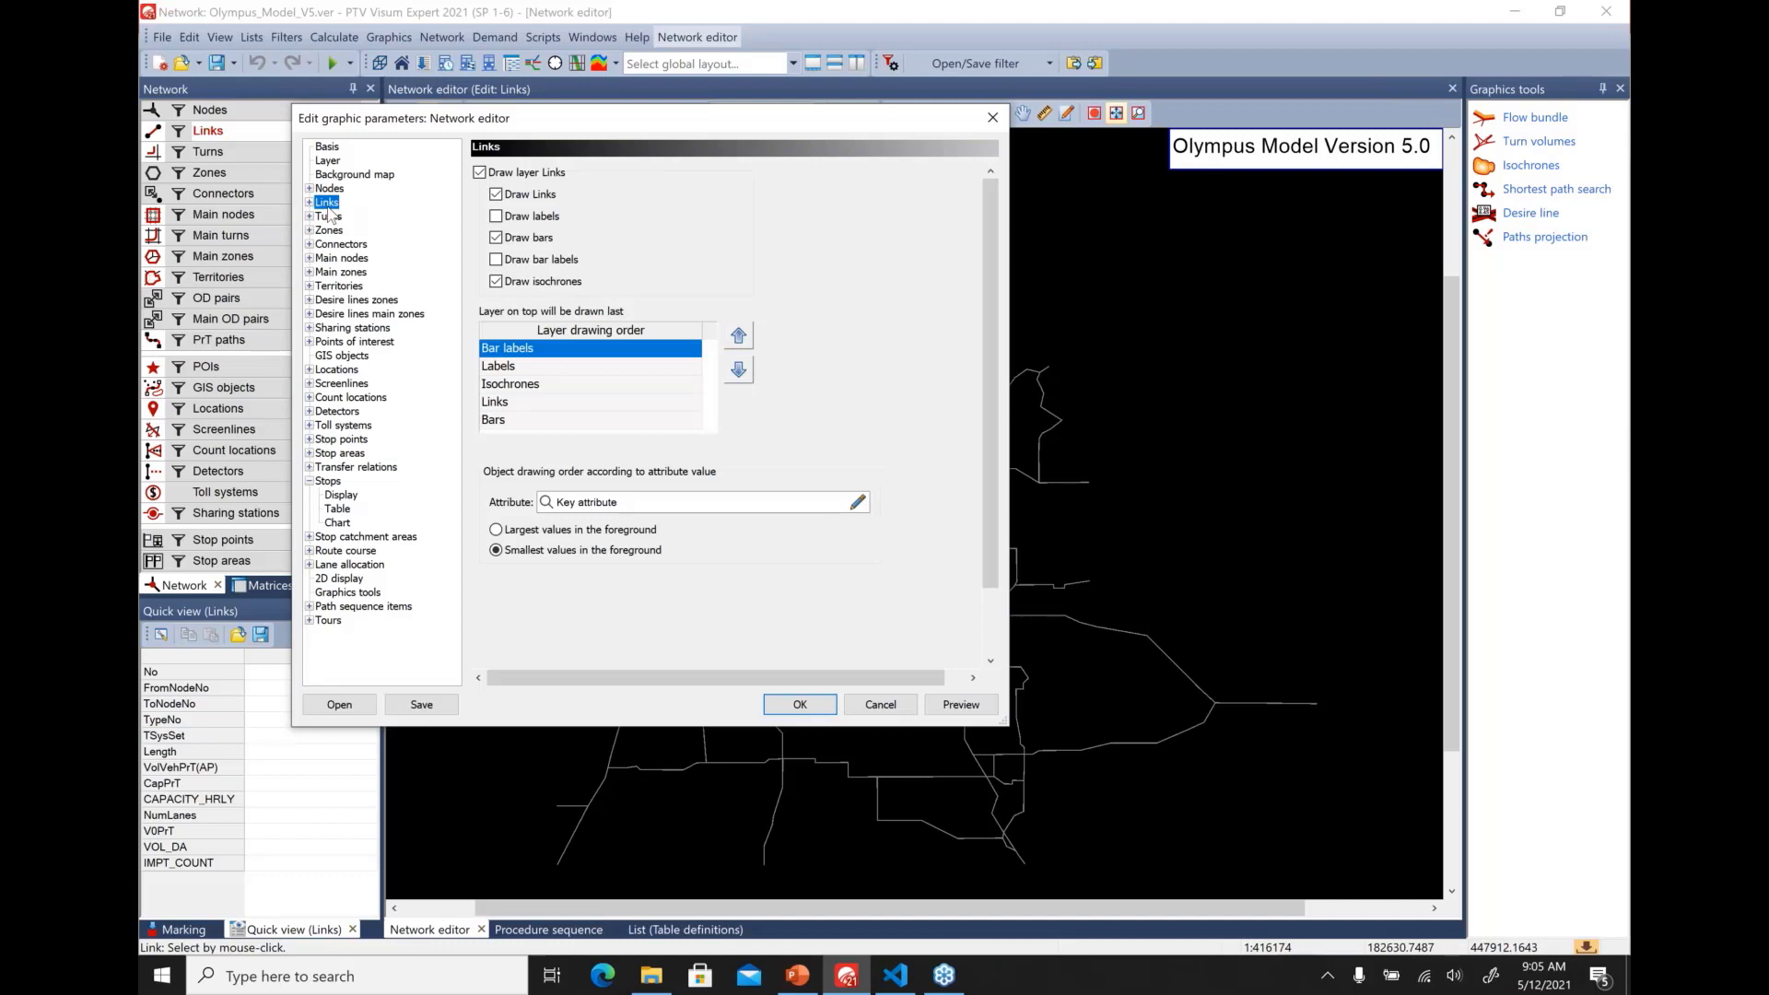
left_click(310, 203)
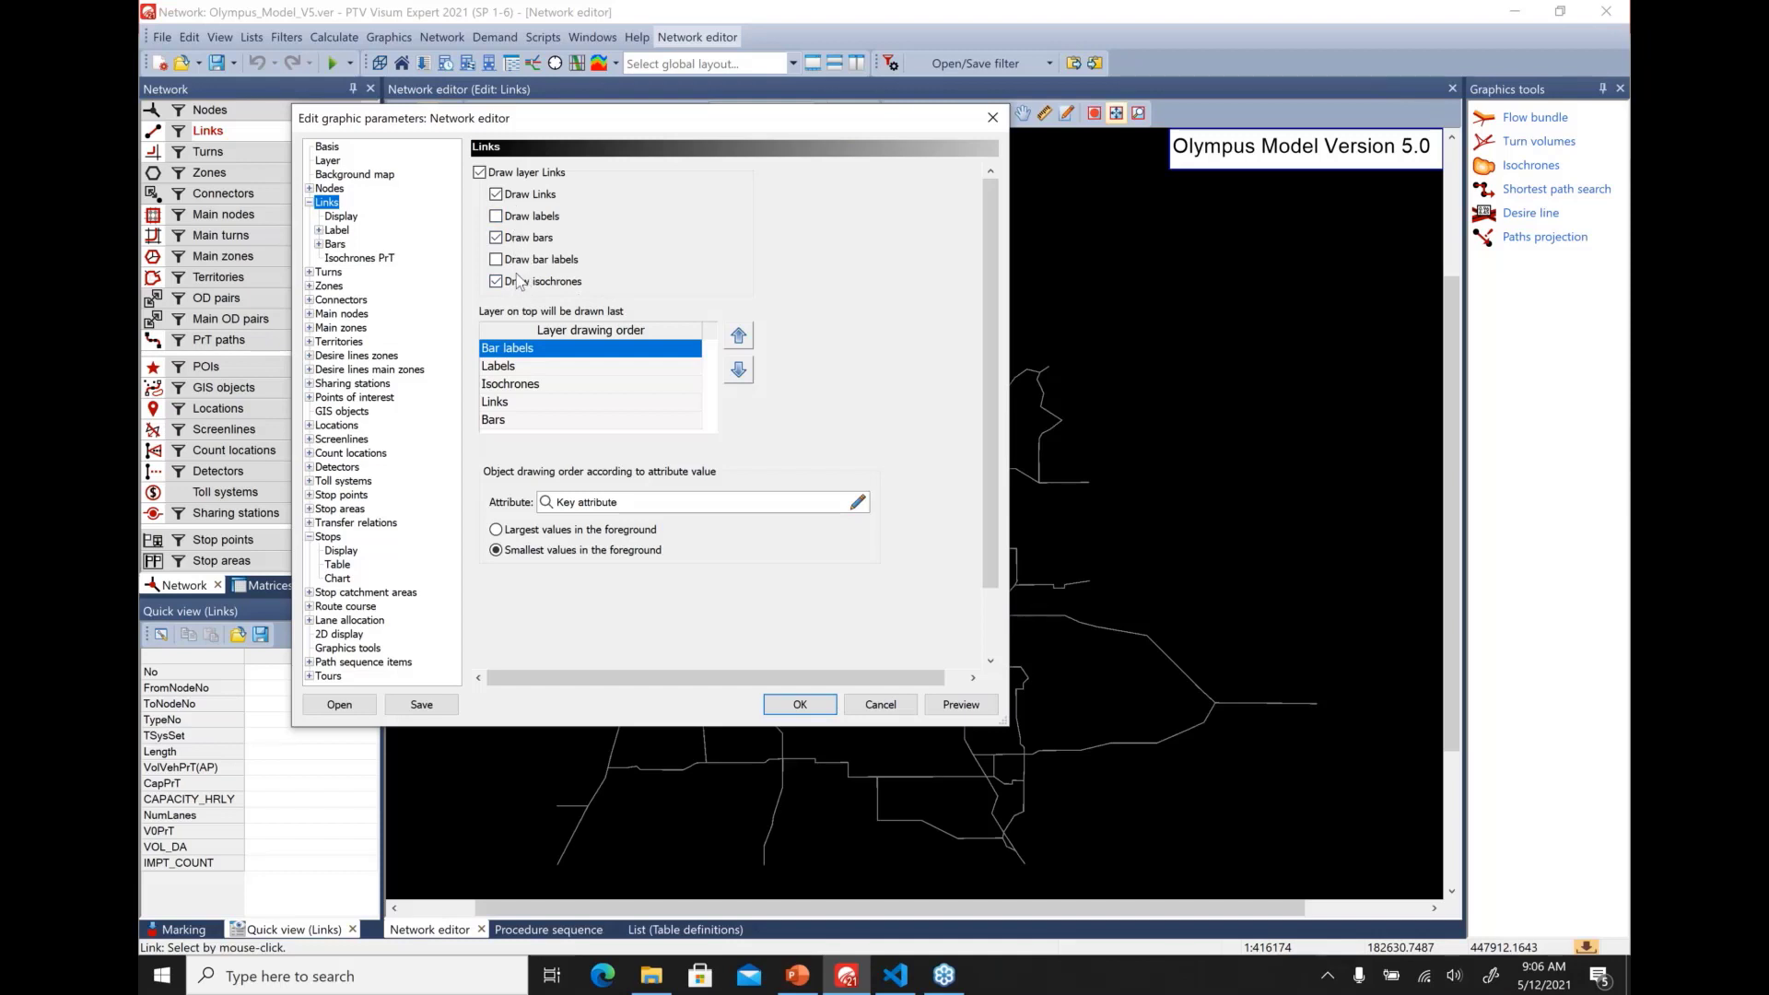
left_click(566, 422)
left_click(738, 337)
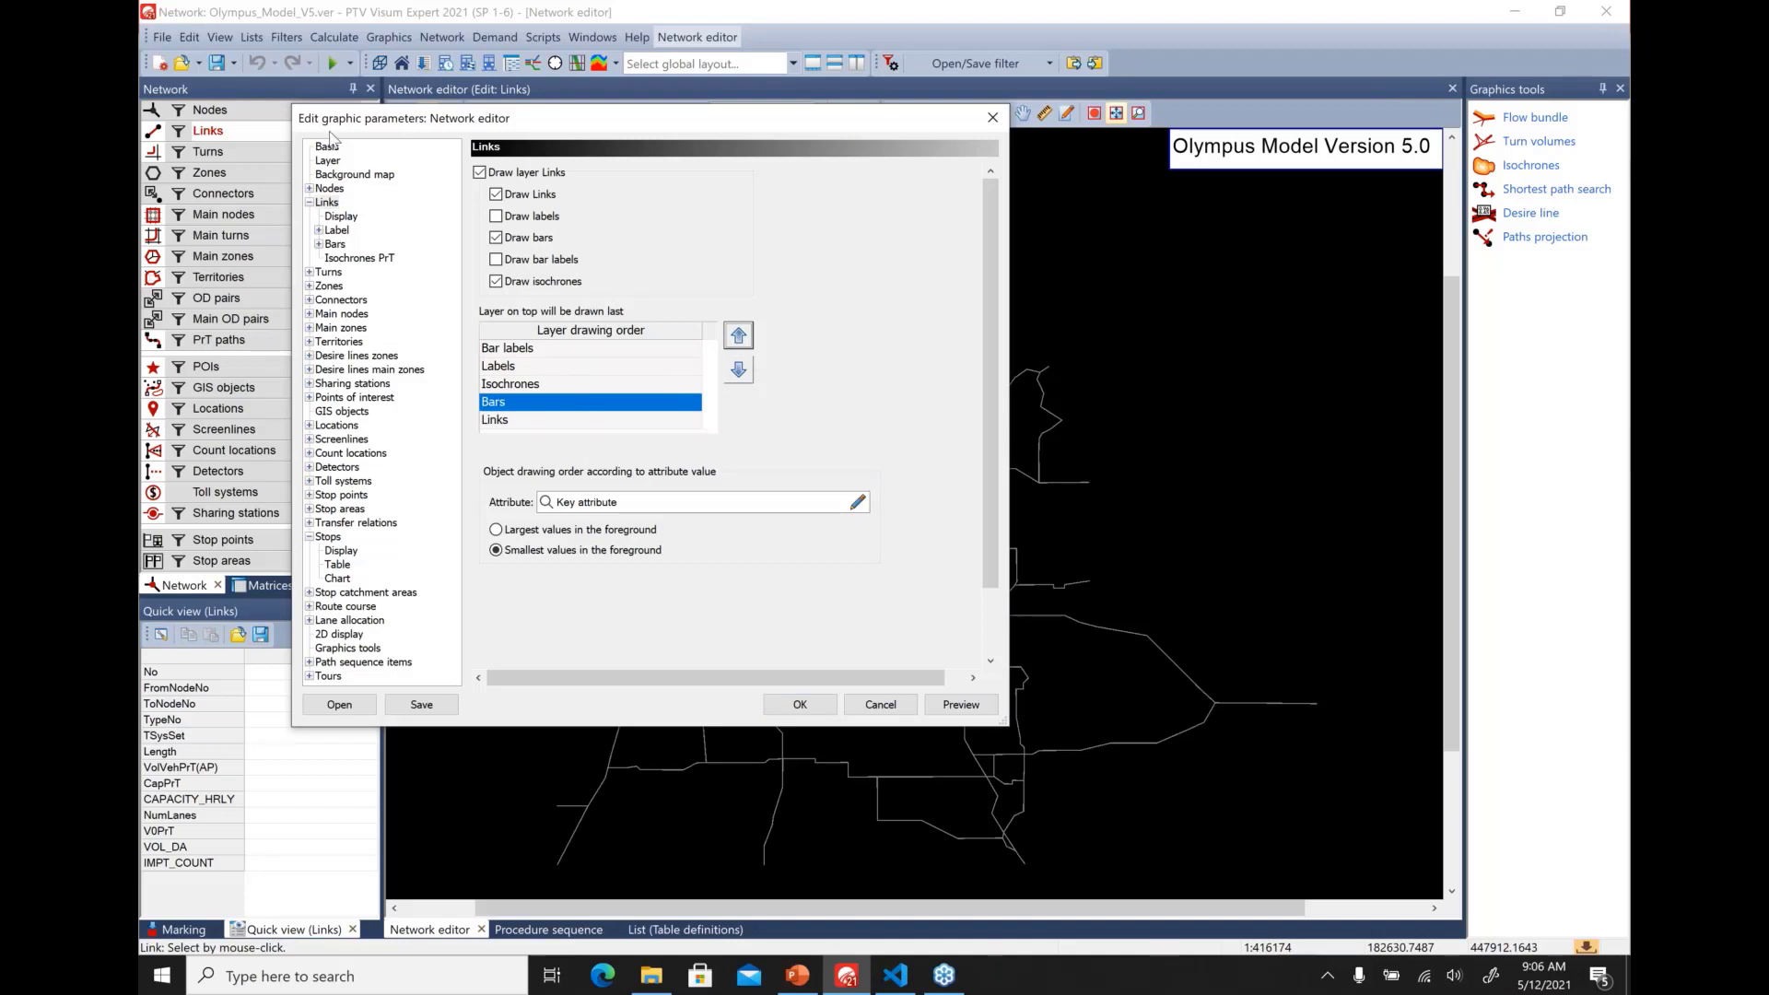
Try the classified display for active links and switch back to the uniform display
left_click(348, 219)
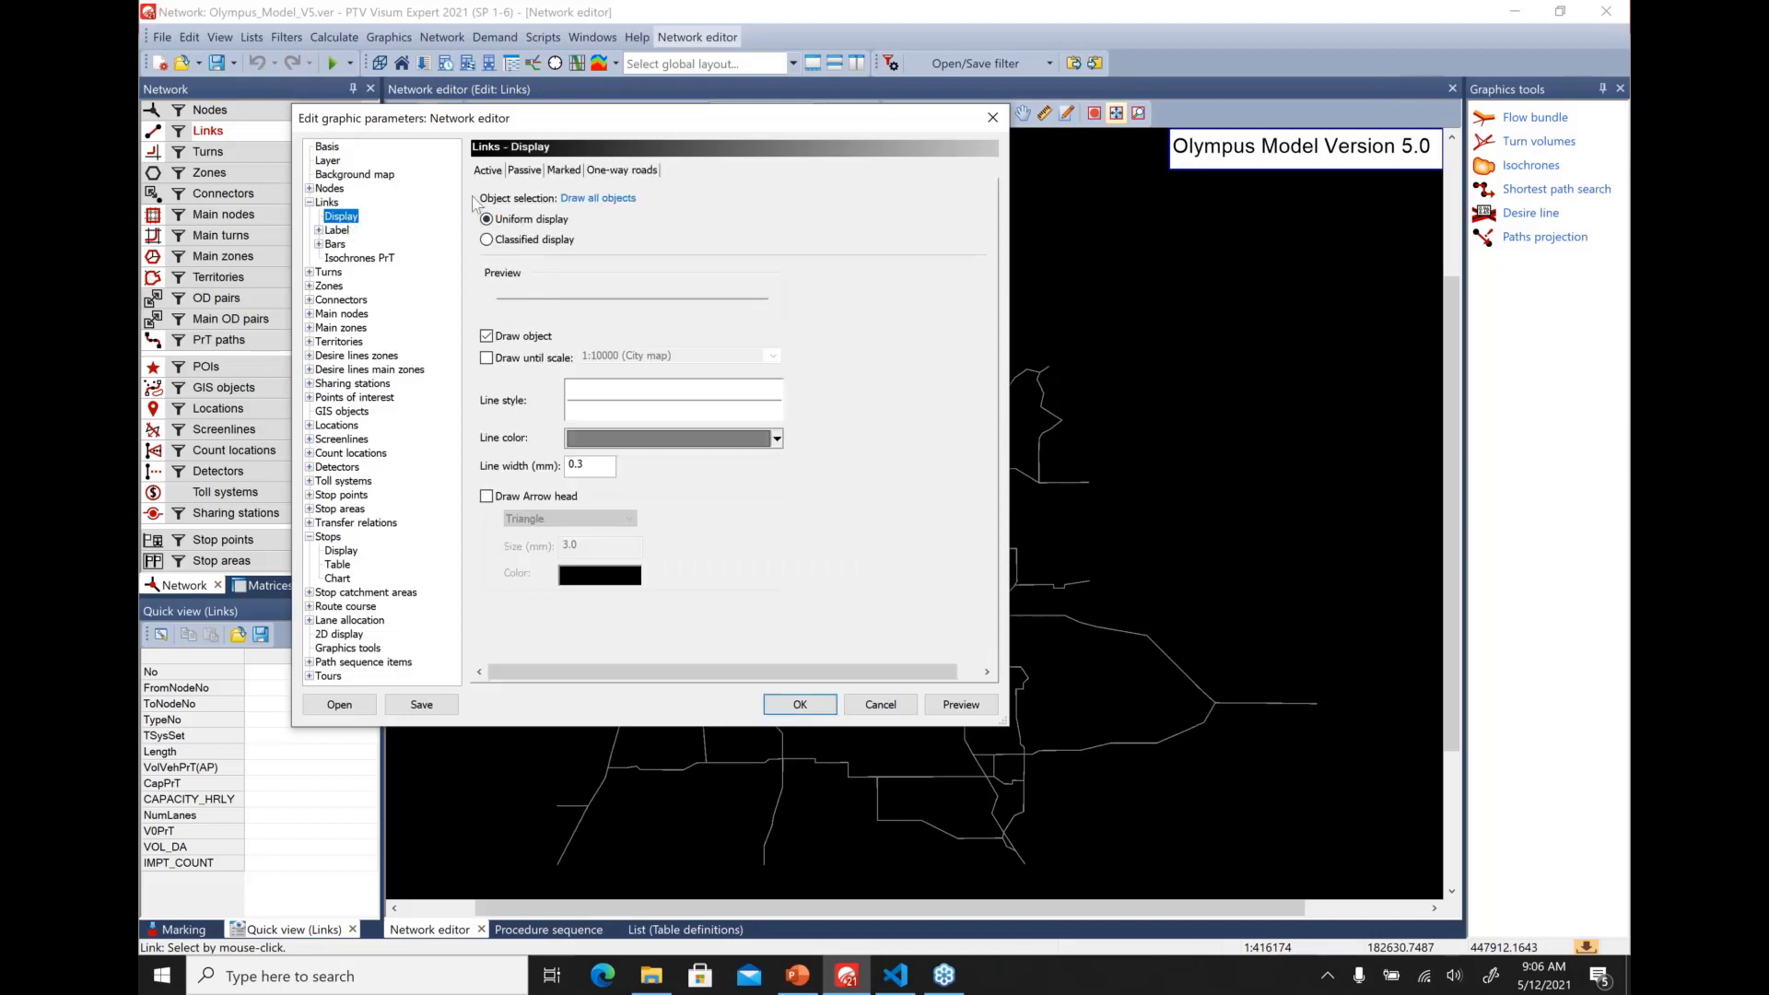
left_click(489, 244)
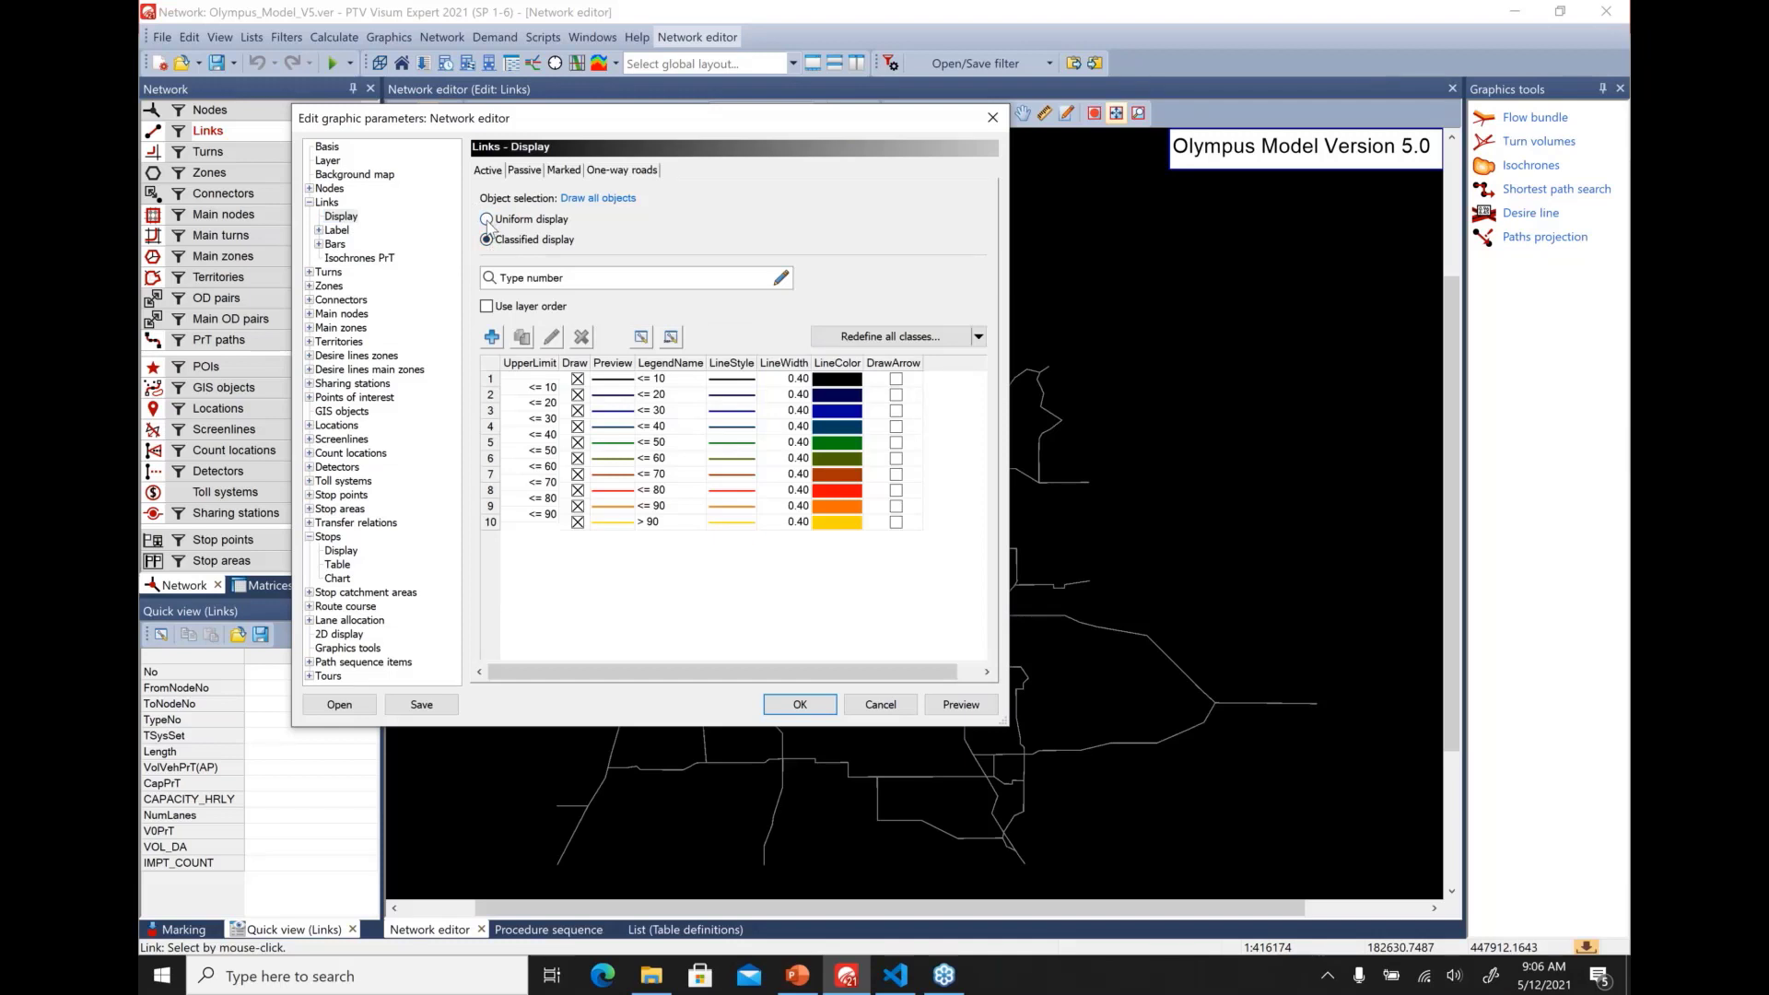
left_click(488, 220)
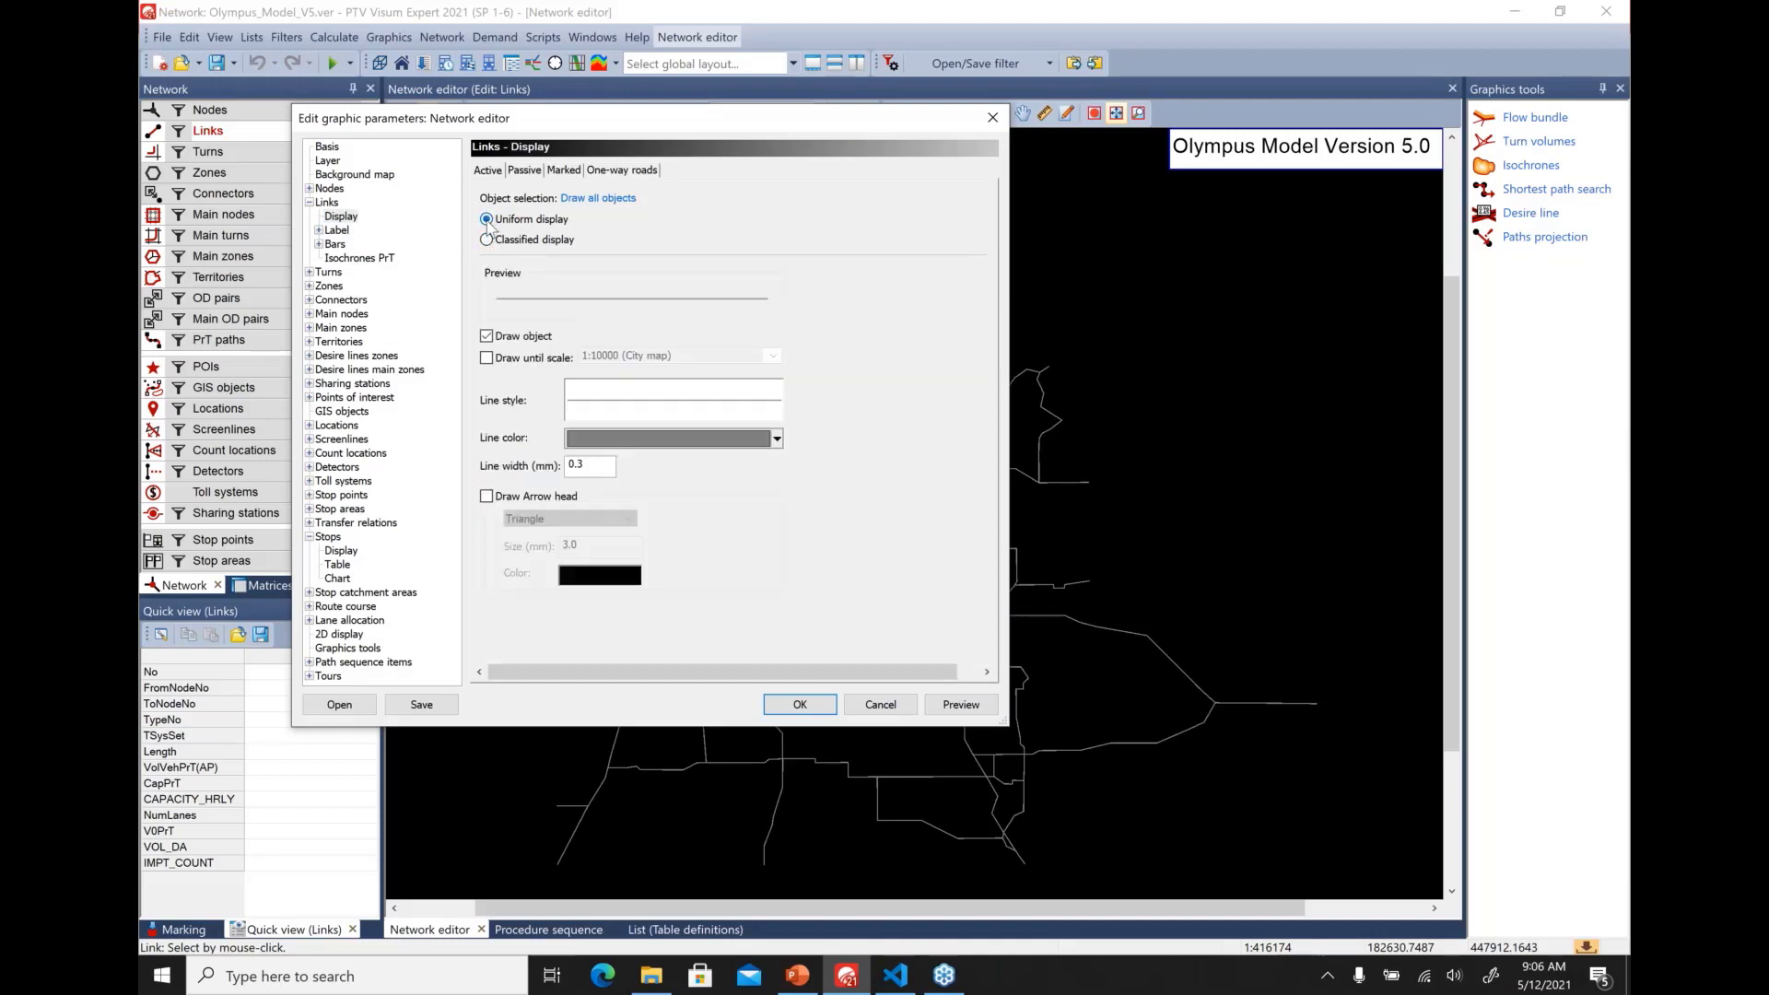
Open the display settings of the link bars, enlarge the dialog and narrow the columns of bars 3 and 4
left_click(318, 244)
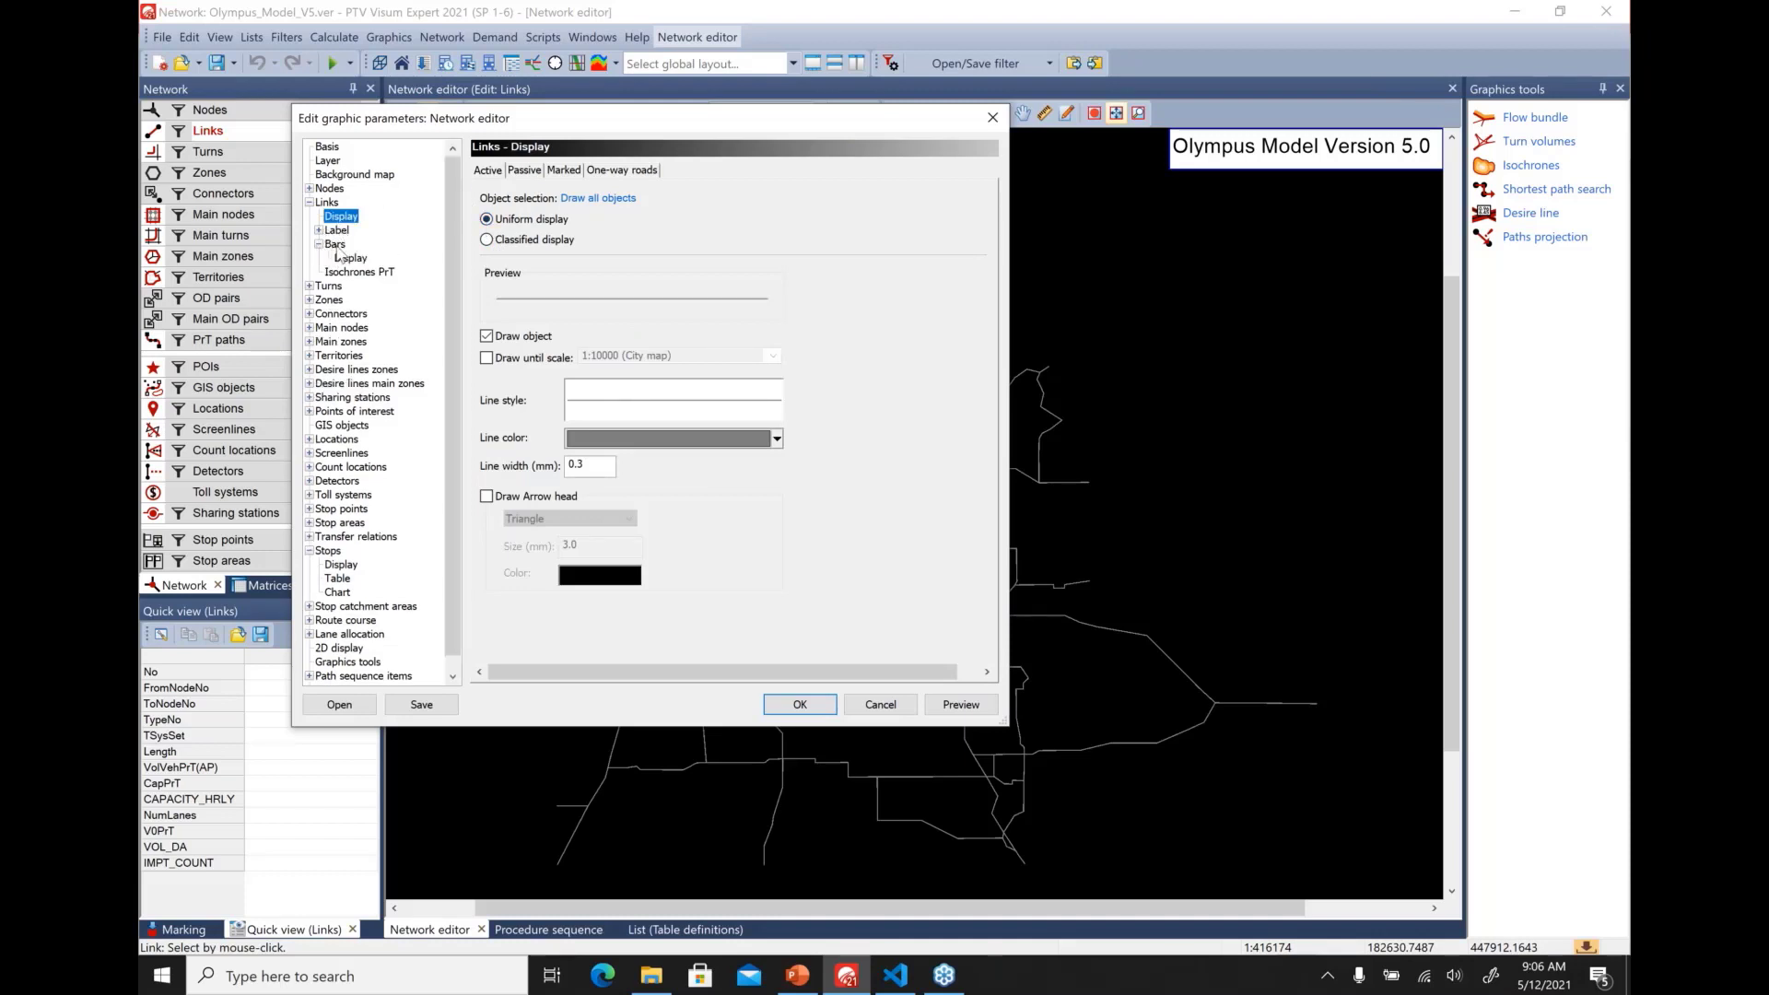
left_click(336, 245)
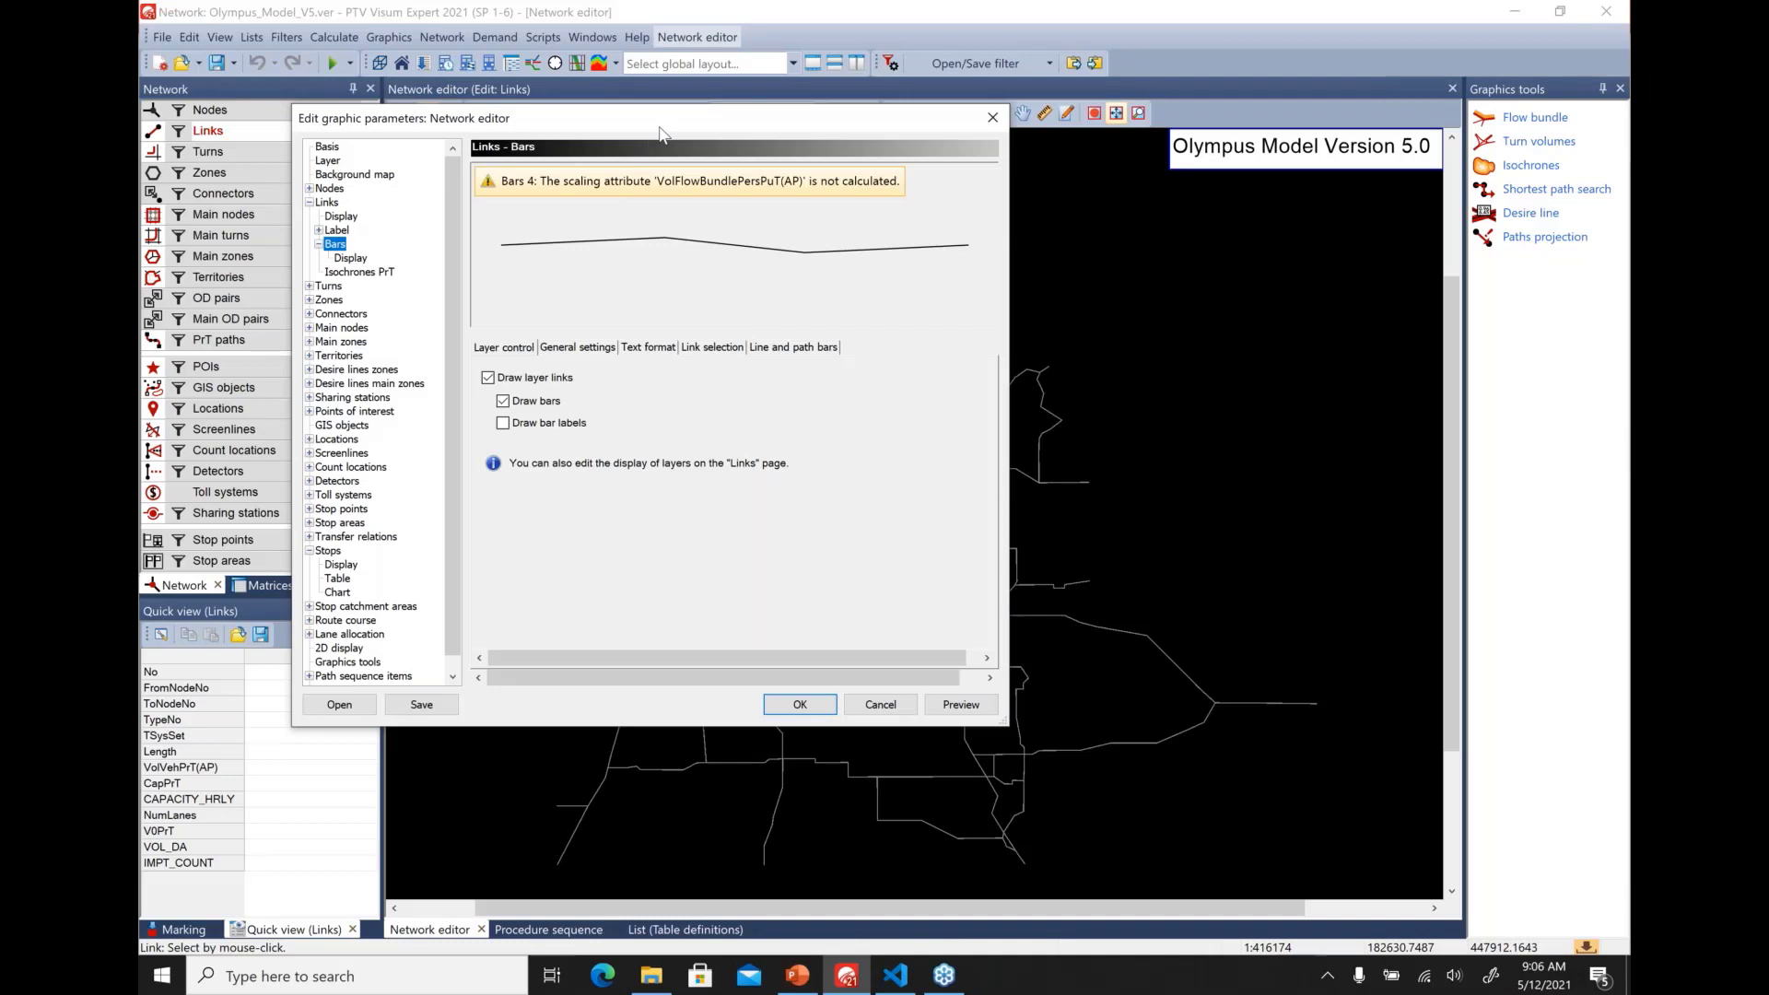
left_click_drag(651, 128, 789, 167)
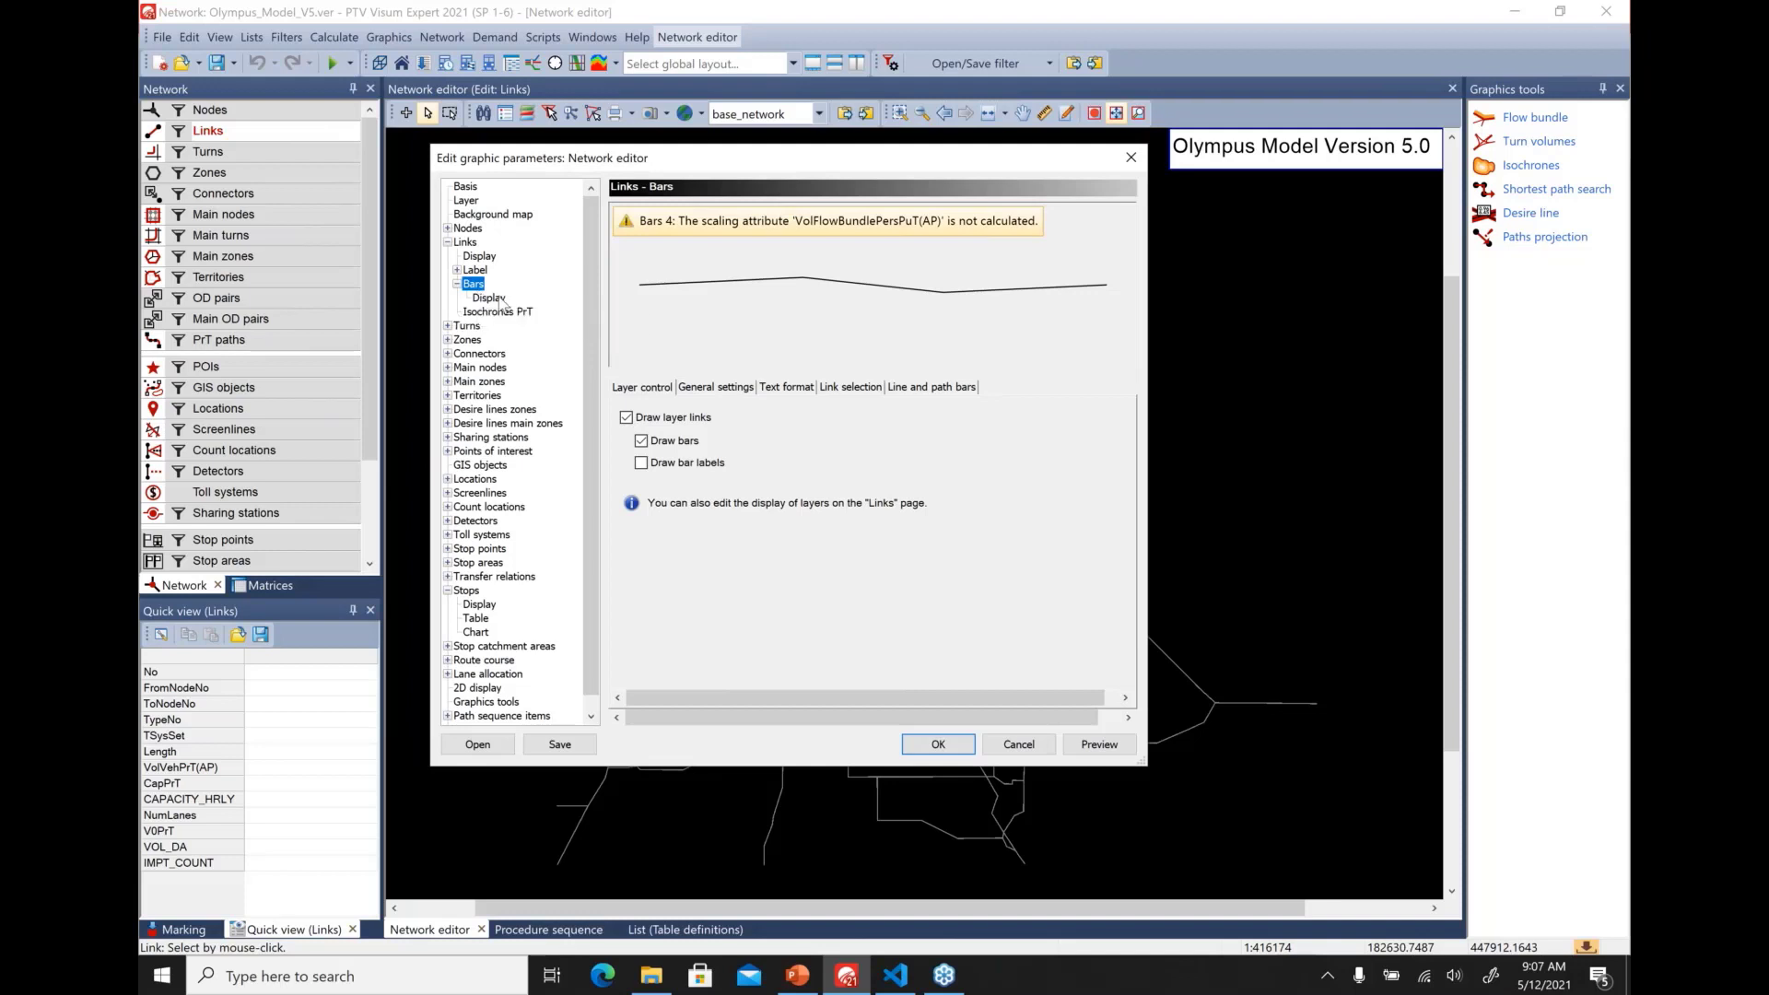
left_click(645, 466)
left_click(489, 299)
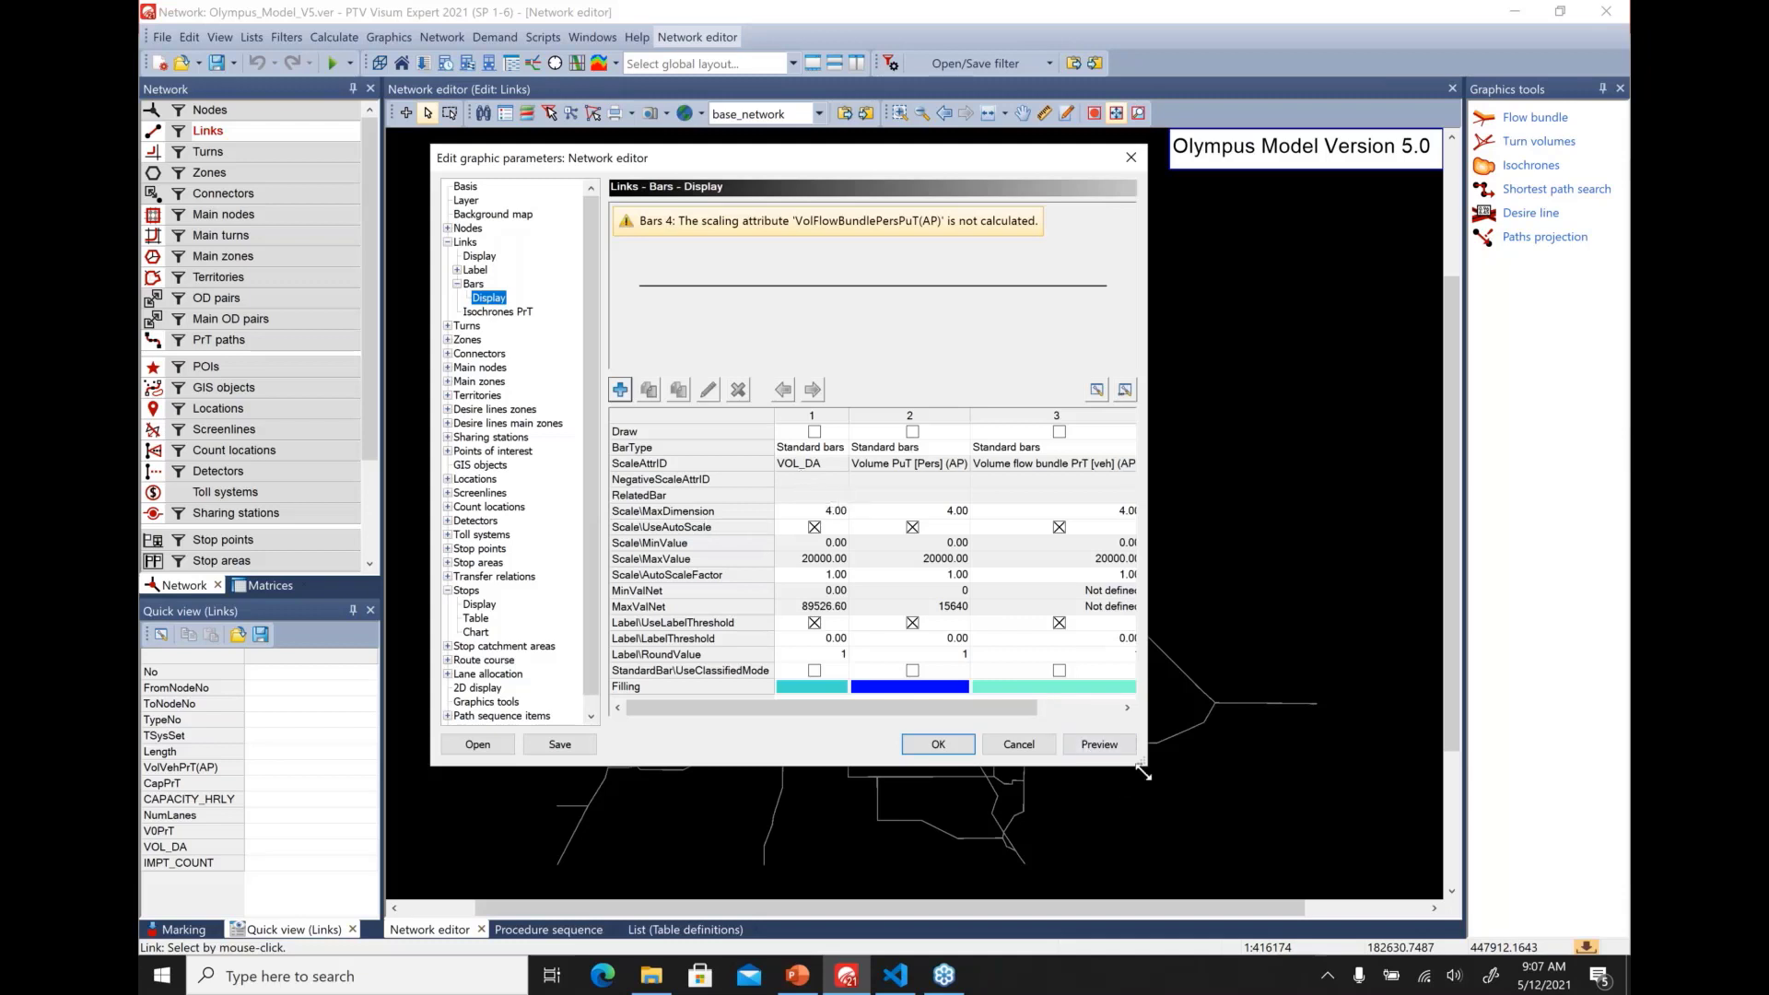
left_click_drag(1142, 772, 1409, 825)
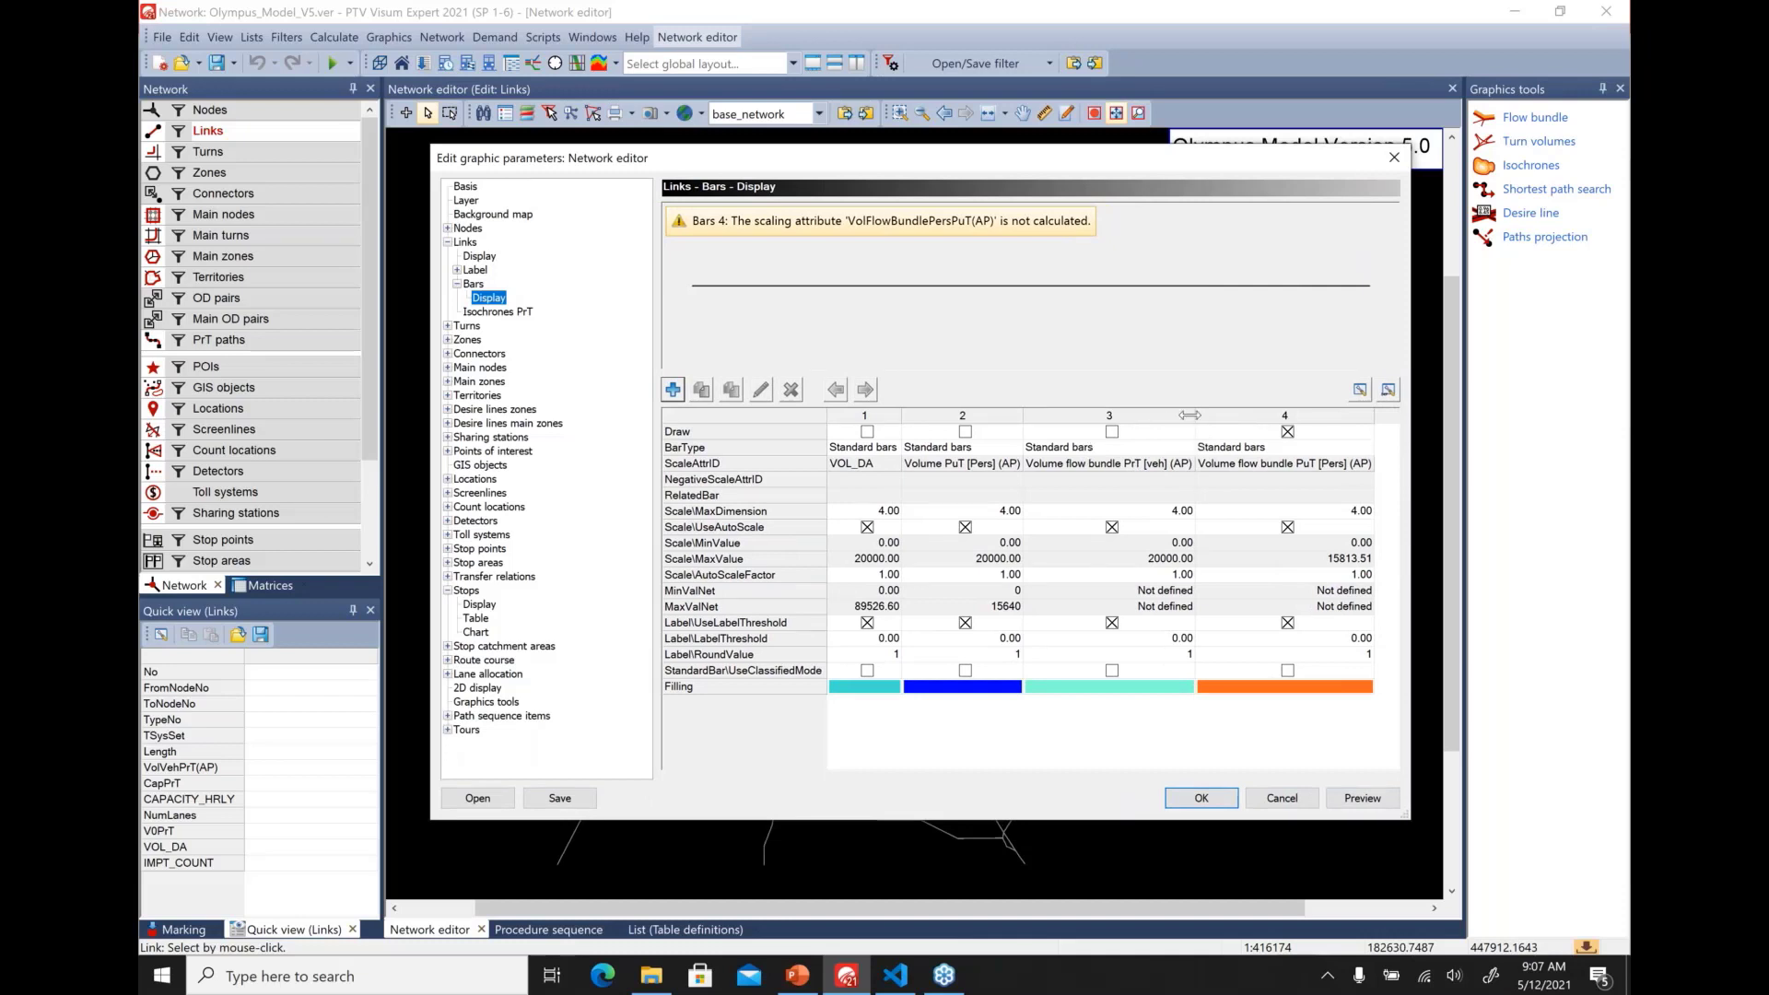
left_click_drag(1194, 414, 1111, 415)
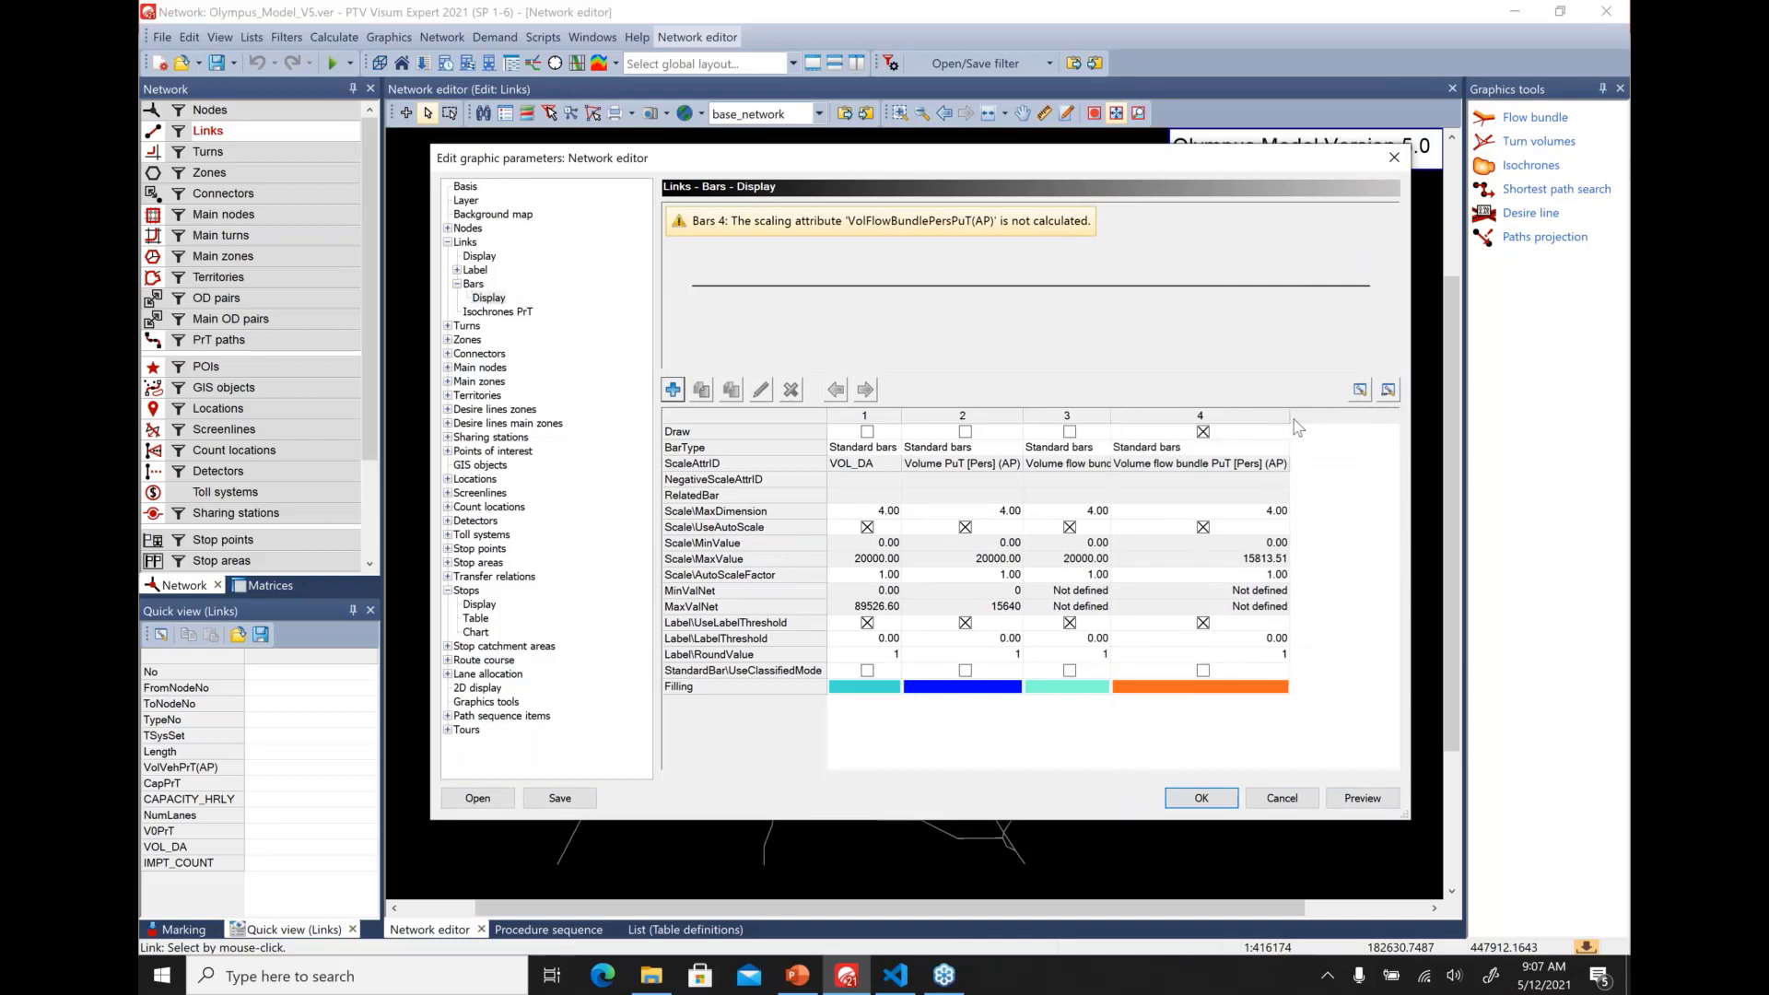
left_click_drag(1290, 416, 1213, 416)
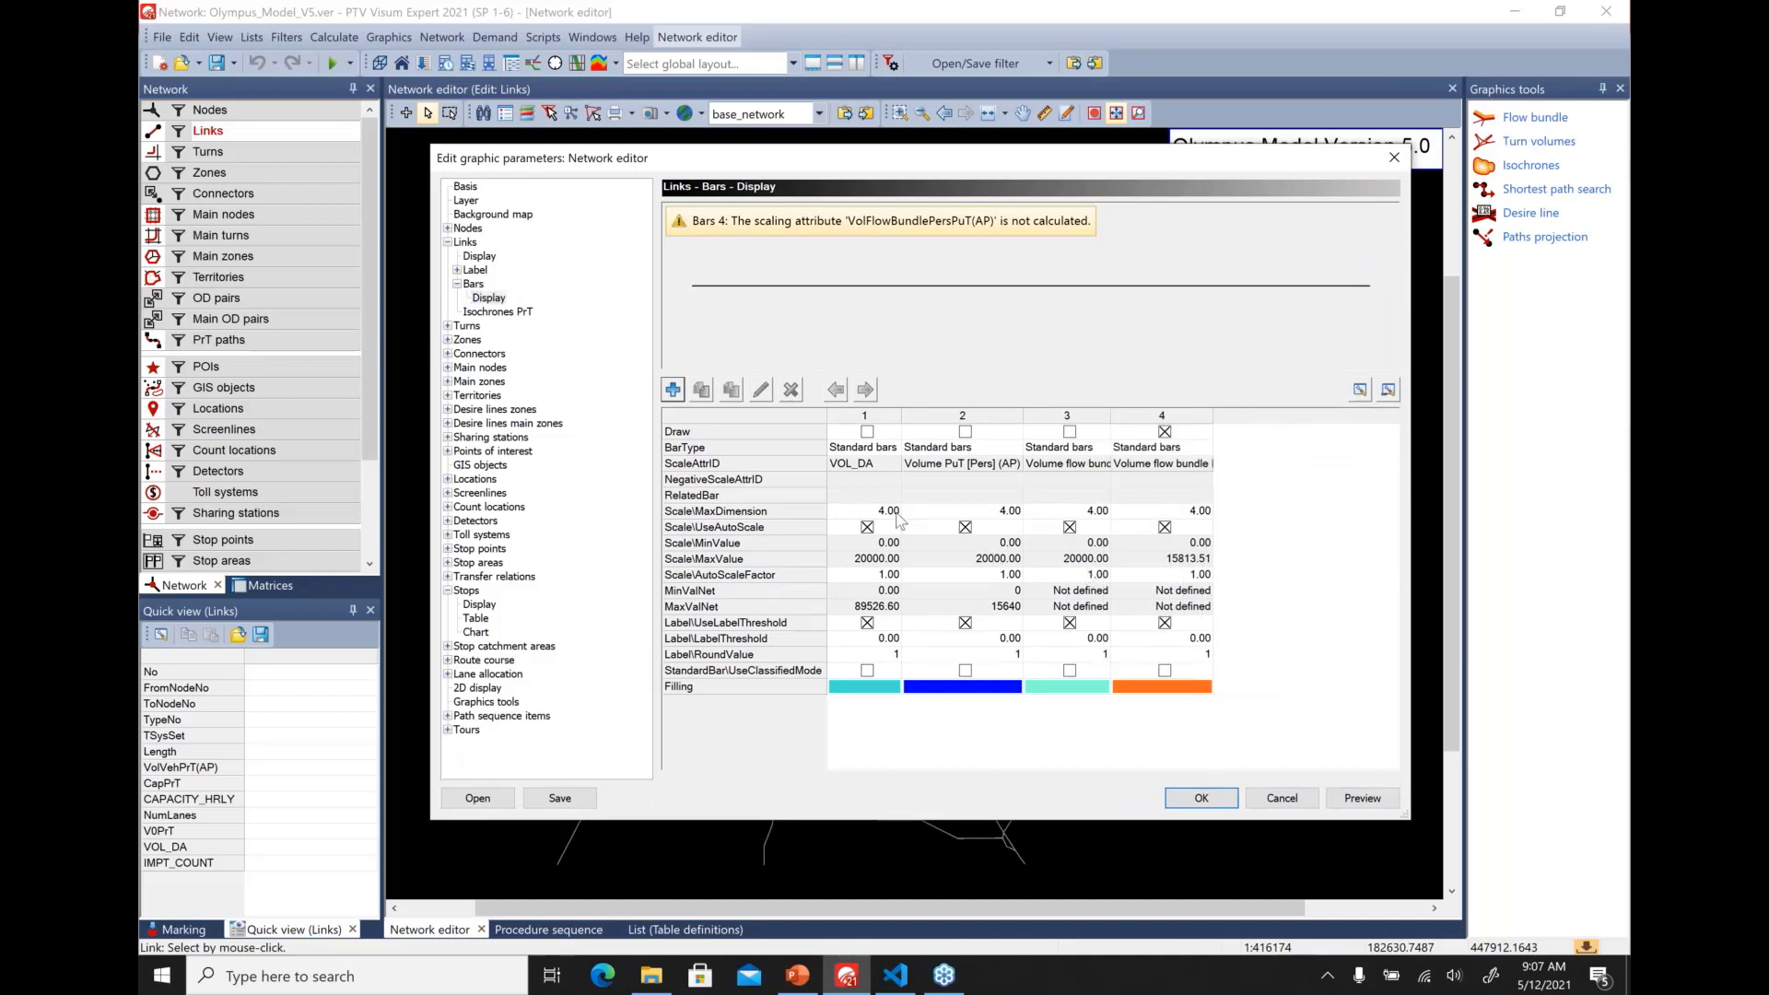
Turn on drawing of link bar 1 (VOL_DA) and preview it on the network
left_click(903, 422)
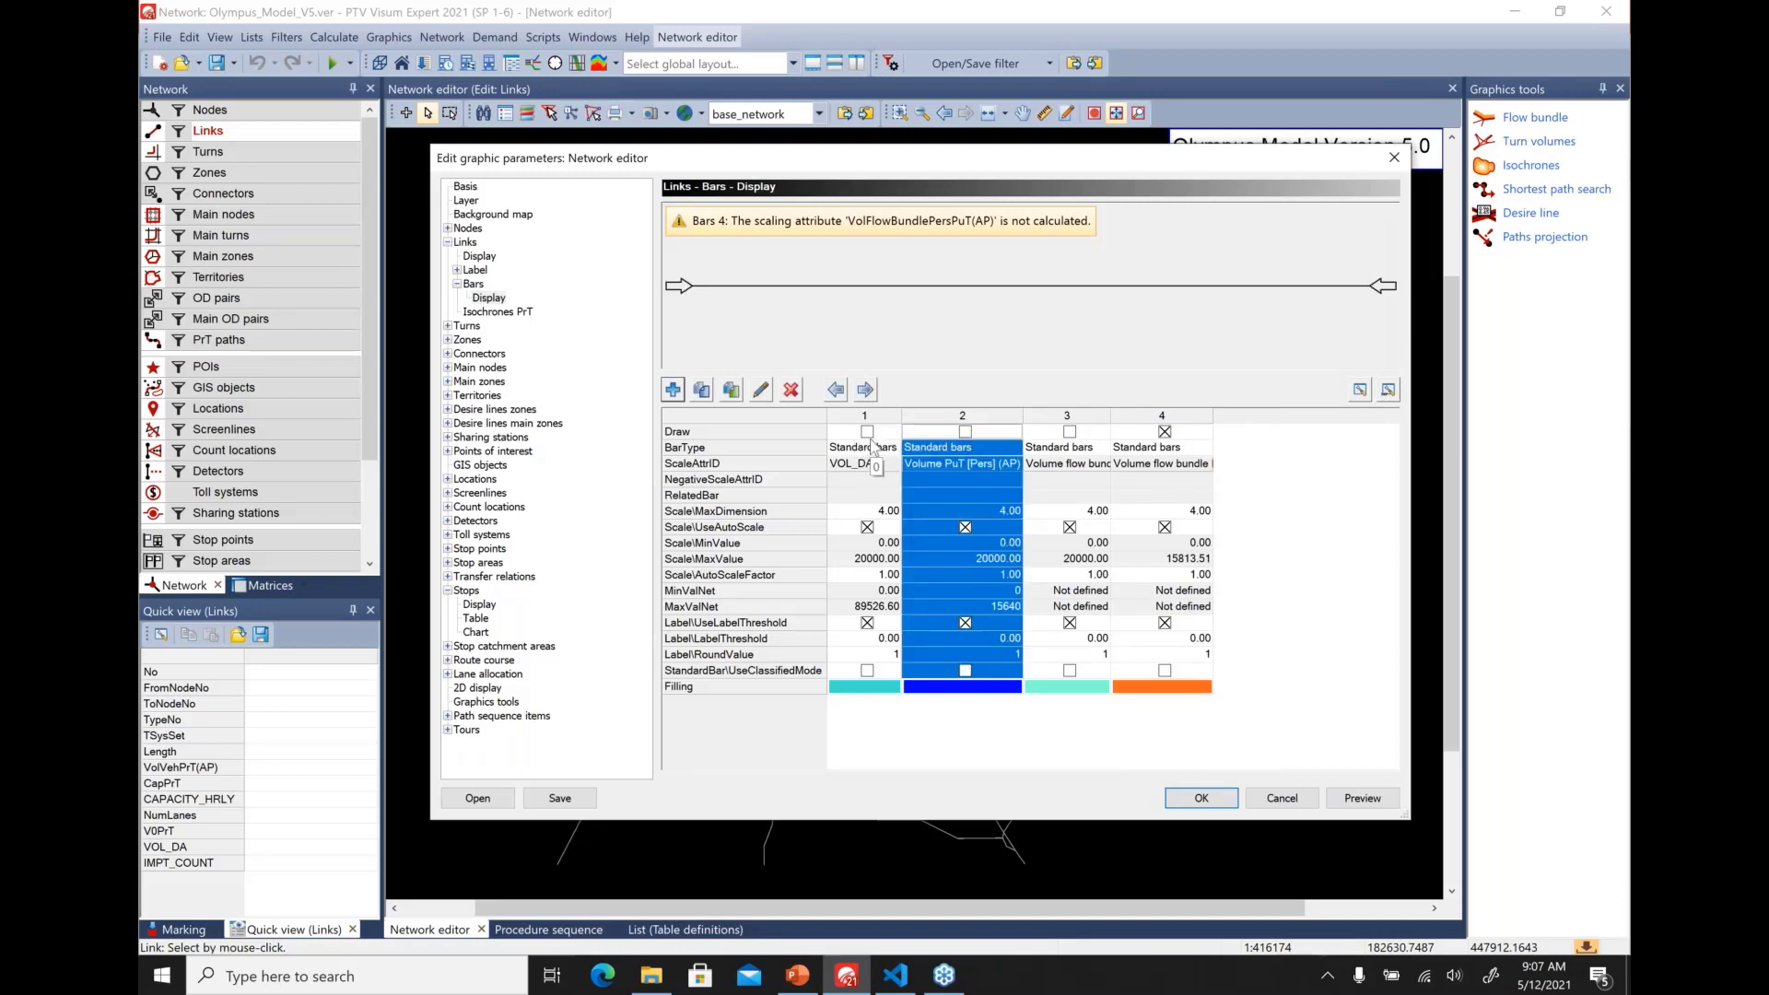
left_click(867, 431)
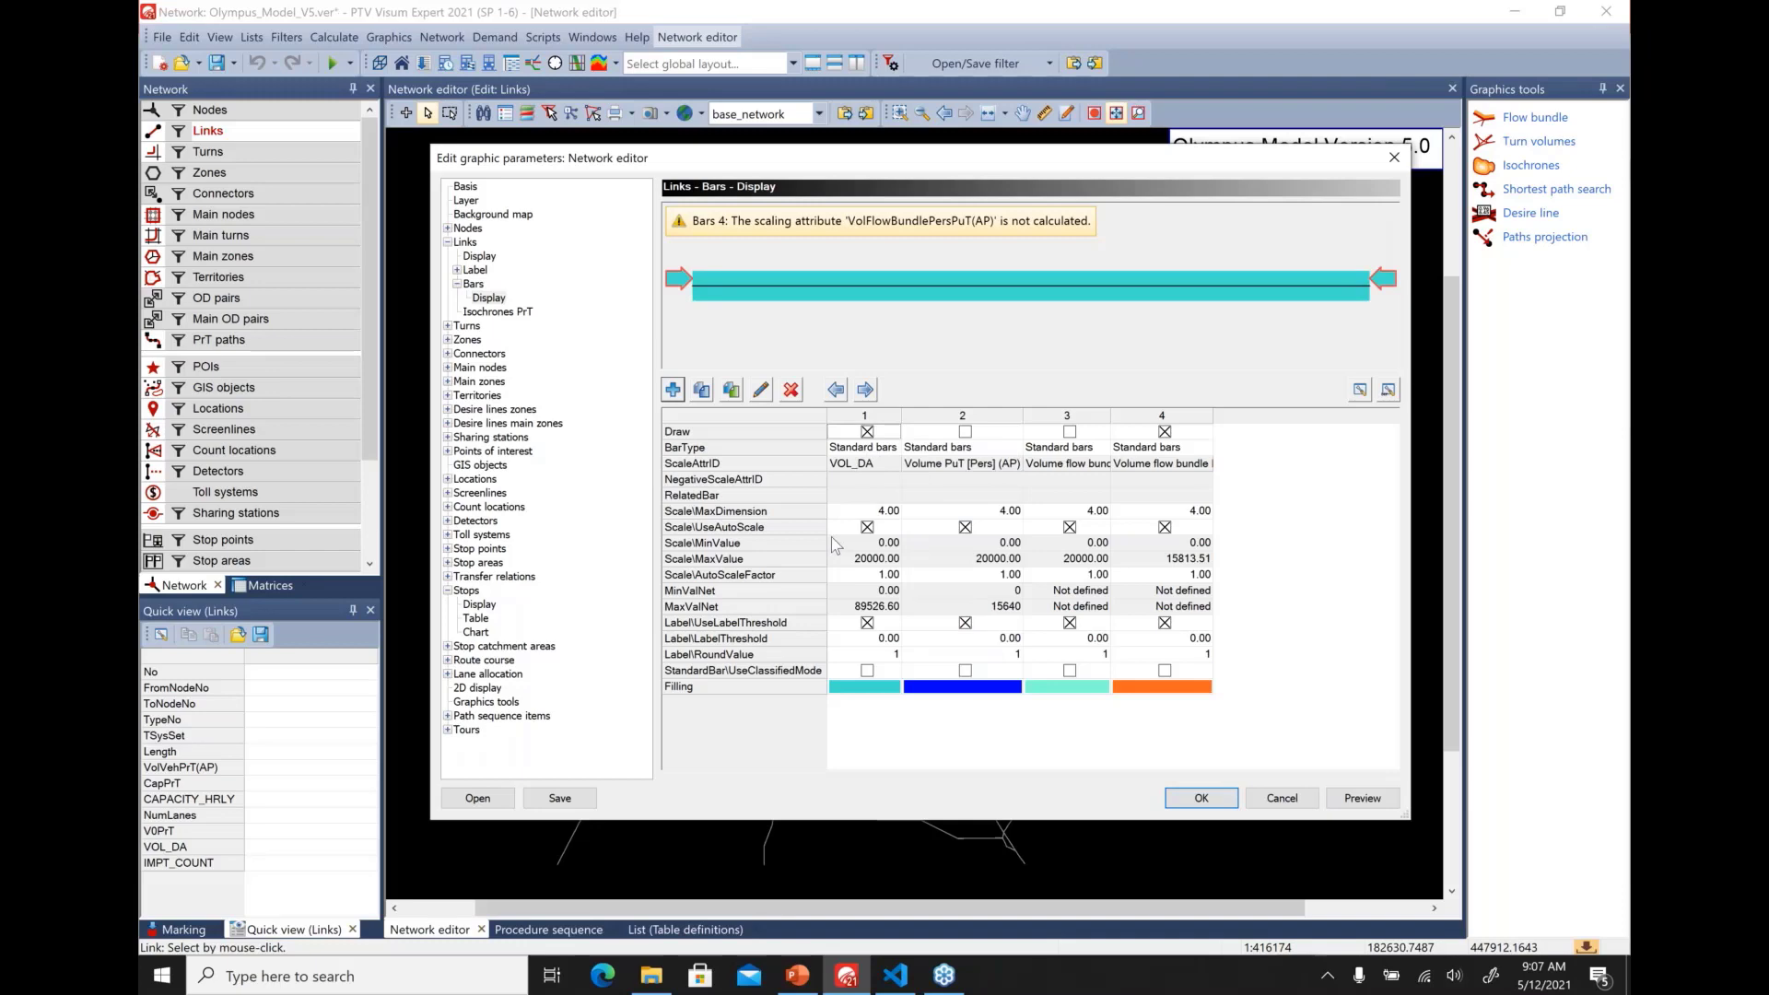
left_click_drag(829, 167, 641, 181)
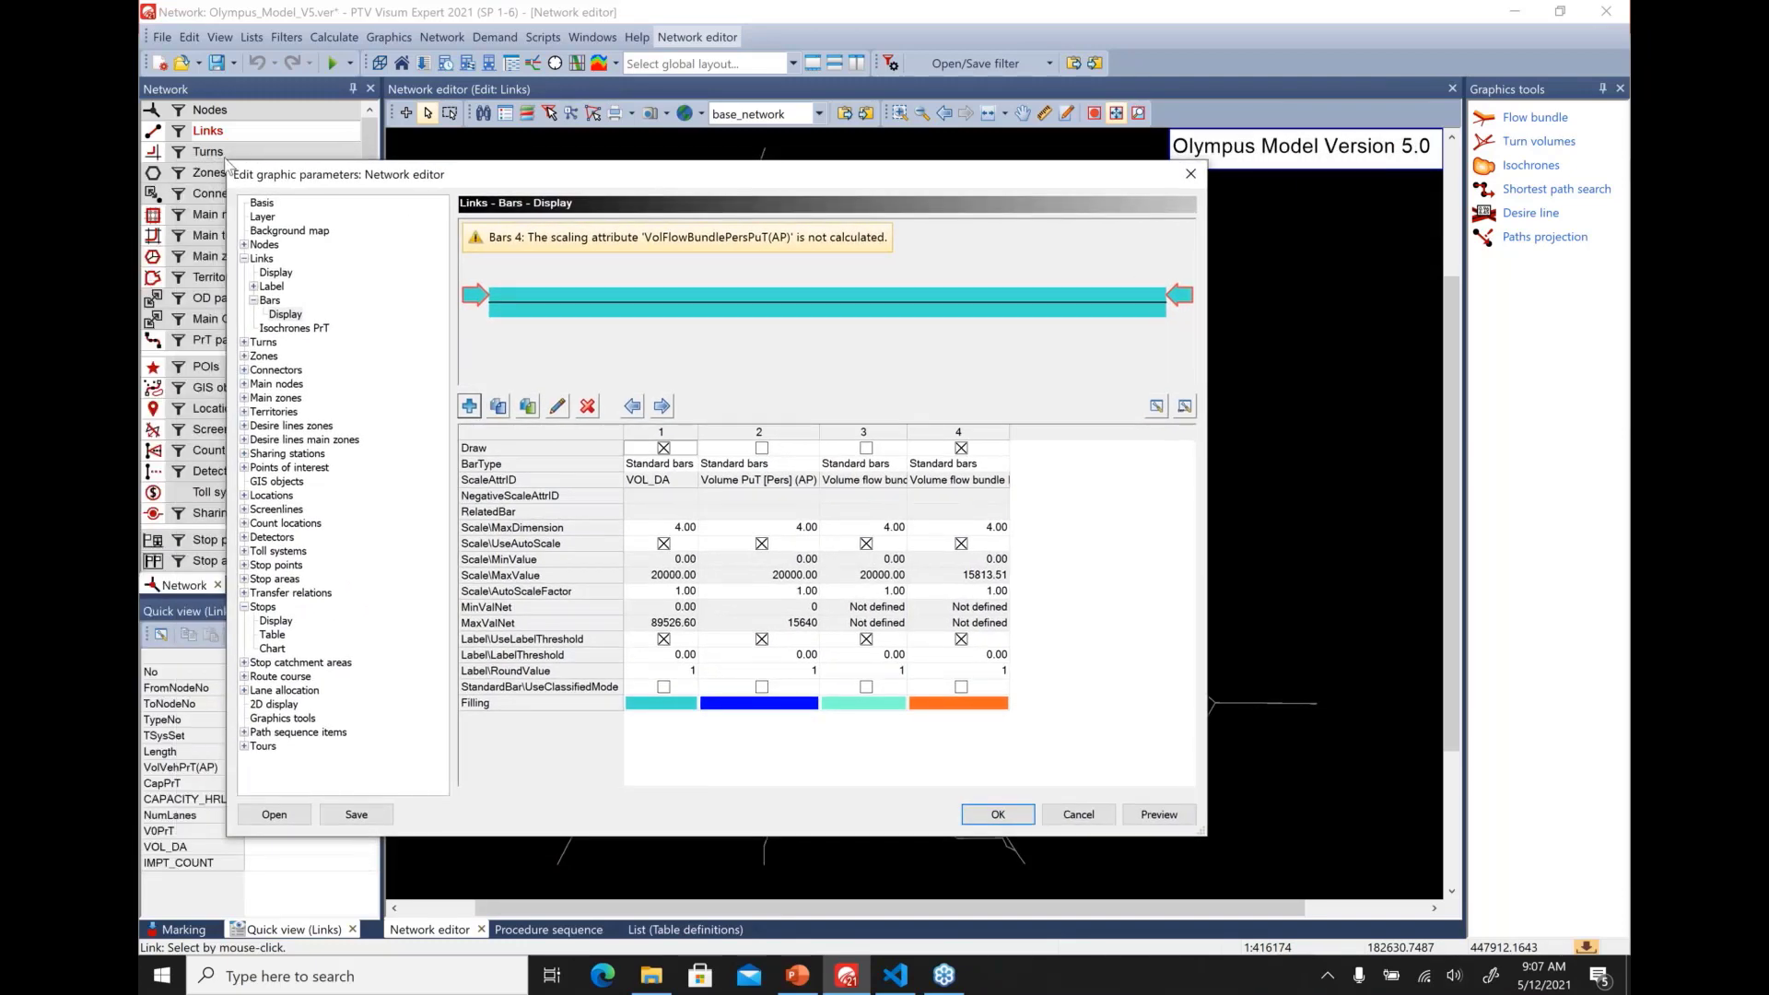
left_click_drag(229, 164, 441, 195)
left_click_drag(550, 232, 963, 132)
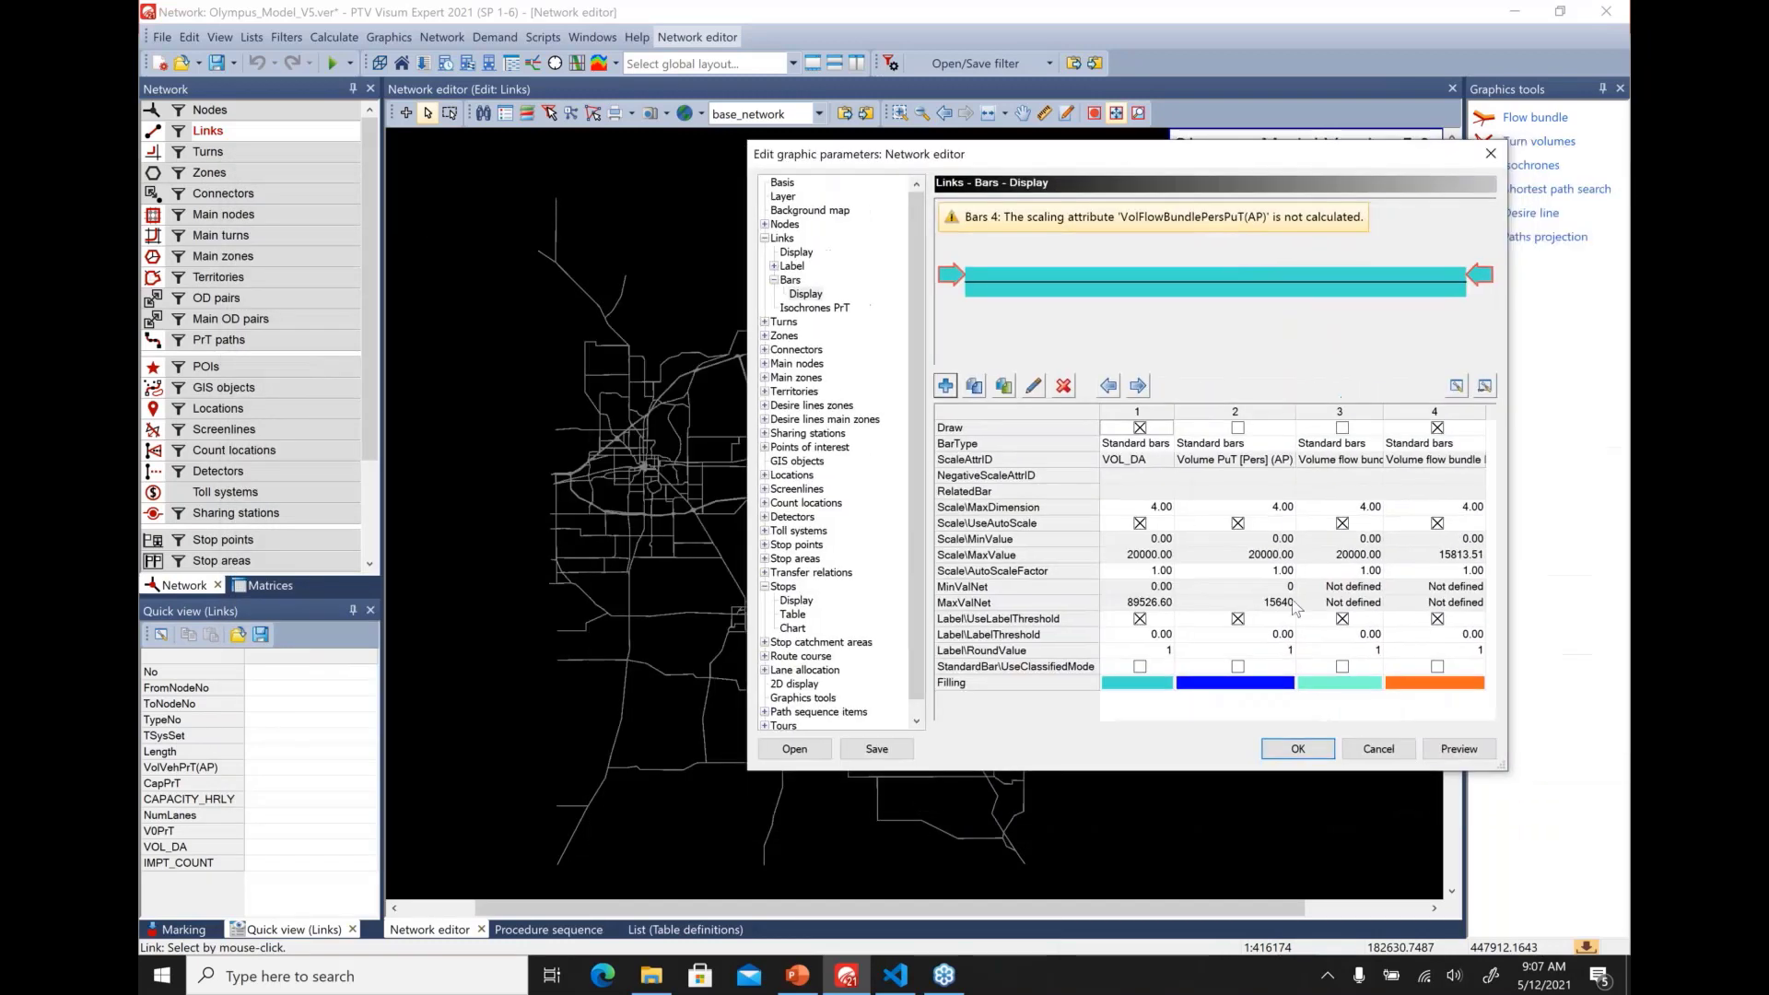
left_click(1462, 751)
mouse_move(1181, 162)
left_mouse_down()
mouse_move(1177, 613)
mouse_move(1005, 383)
mouse_move(988, 111)
left_mouse_up()
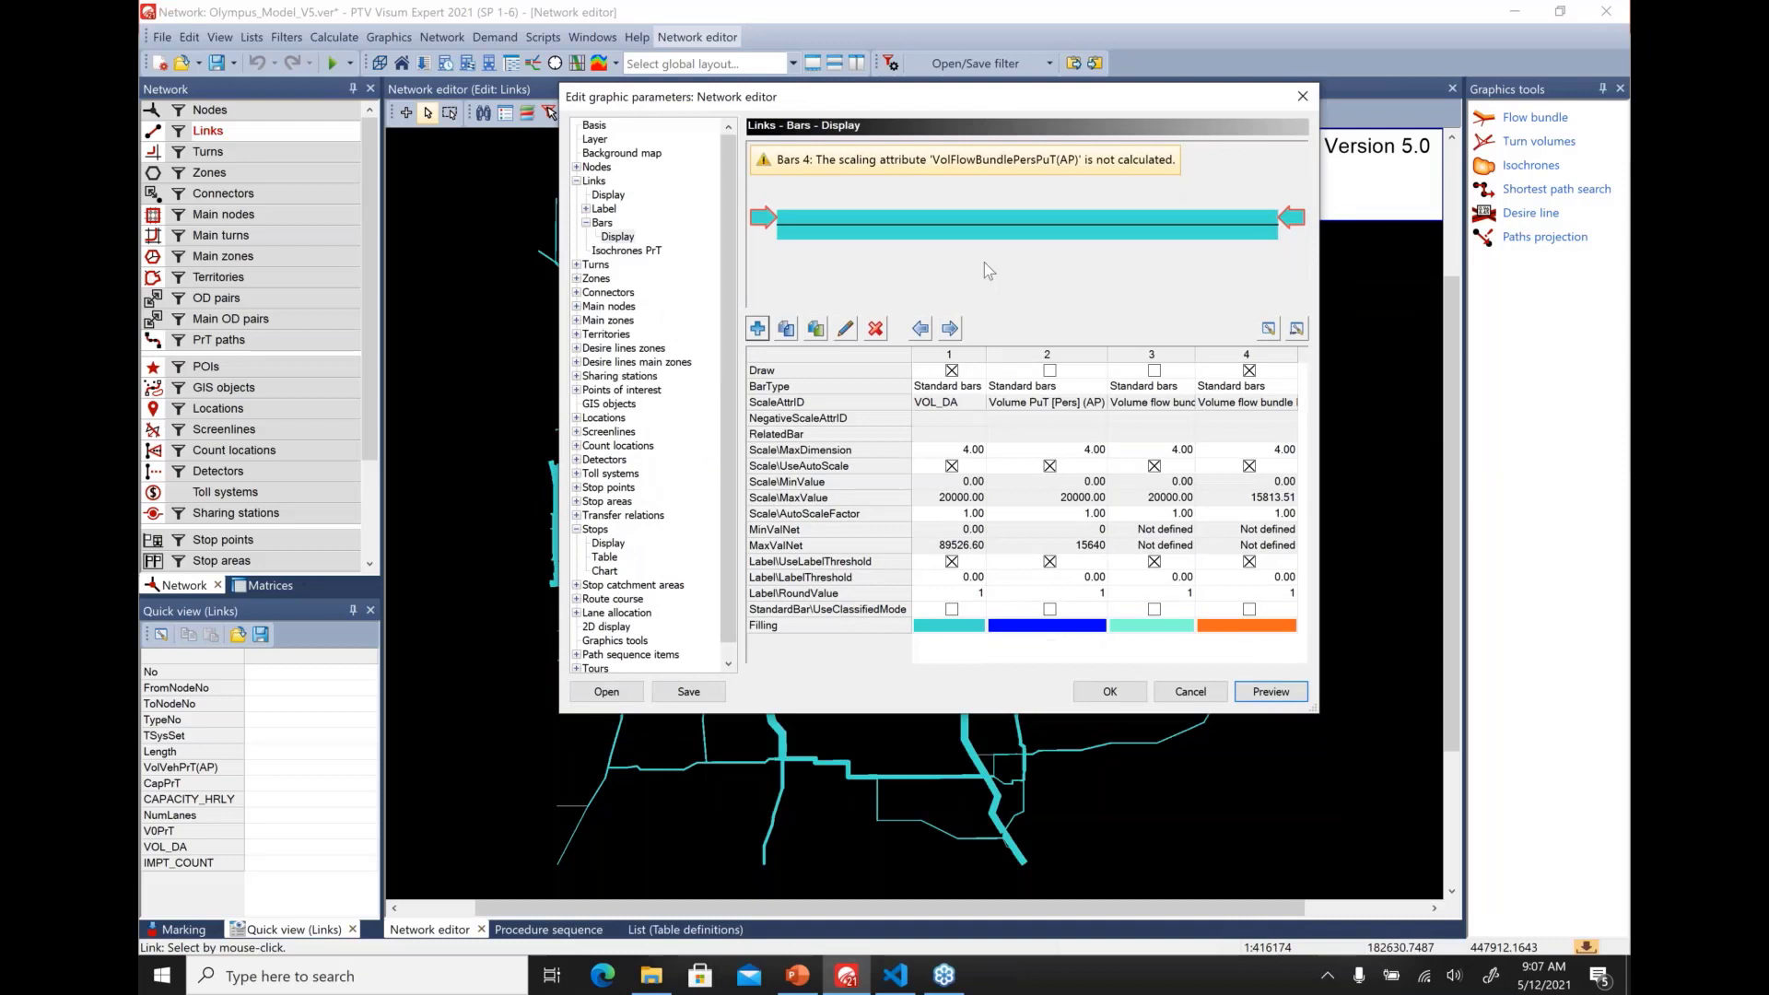
Set the VOL_DA bar's maximum scale dimension to 2 and preview the bars on the whole network
left_click(961, 451)
left_click(969, 450)
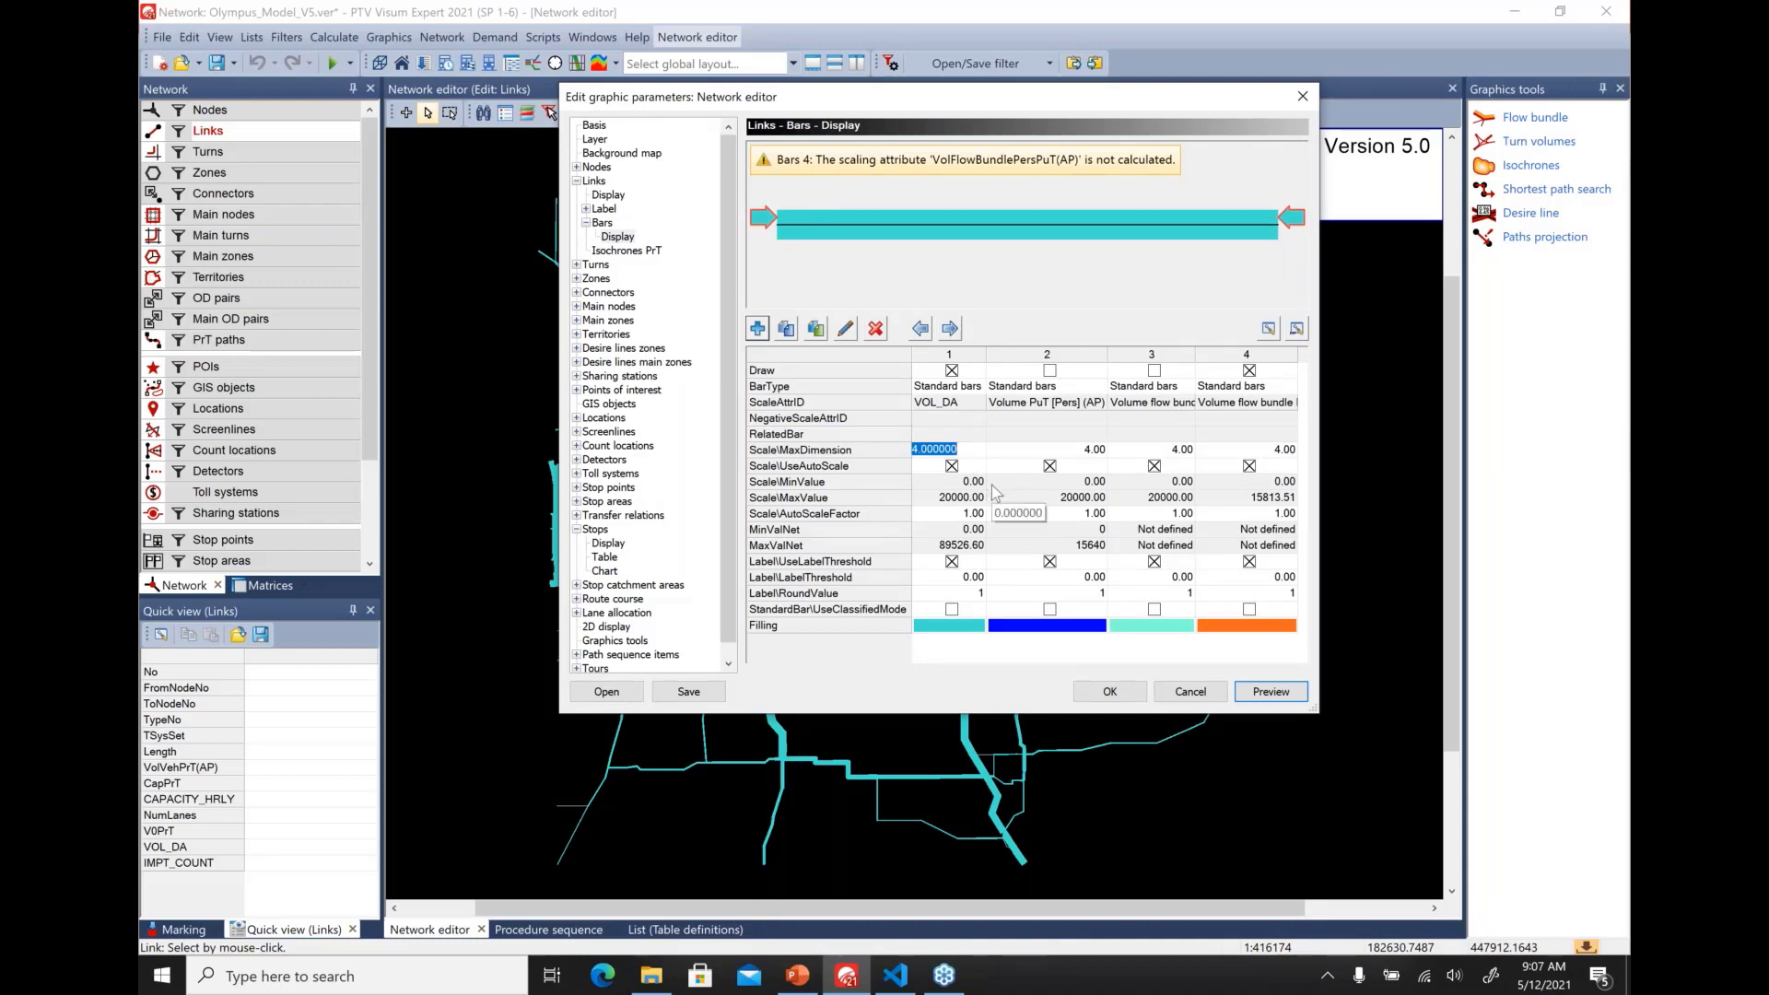
type("2")
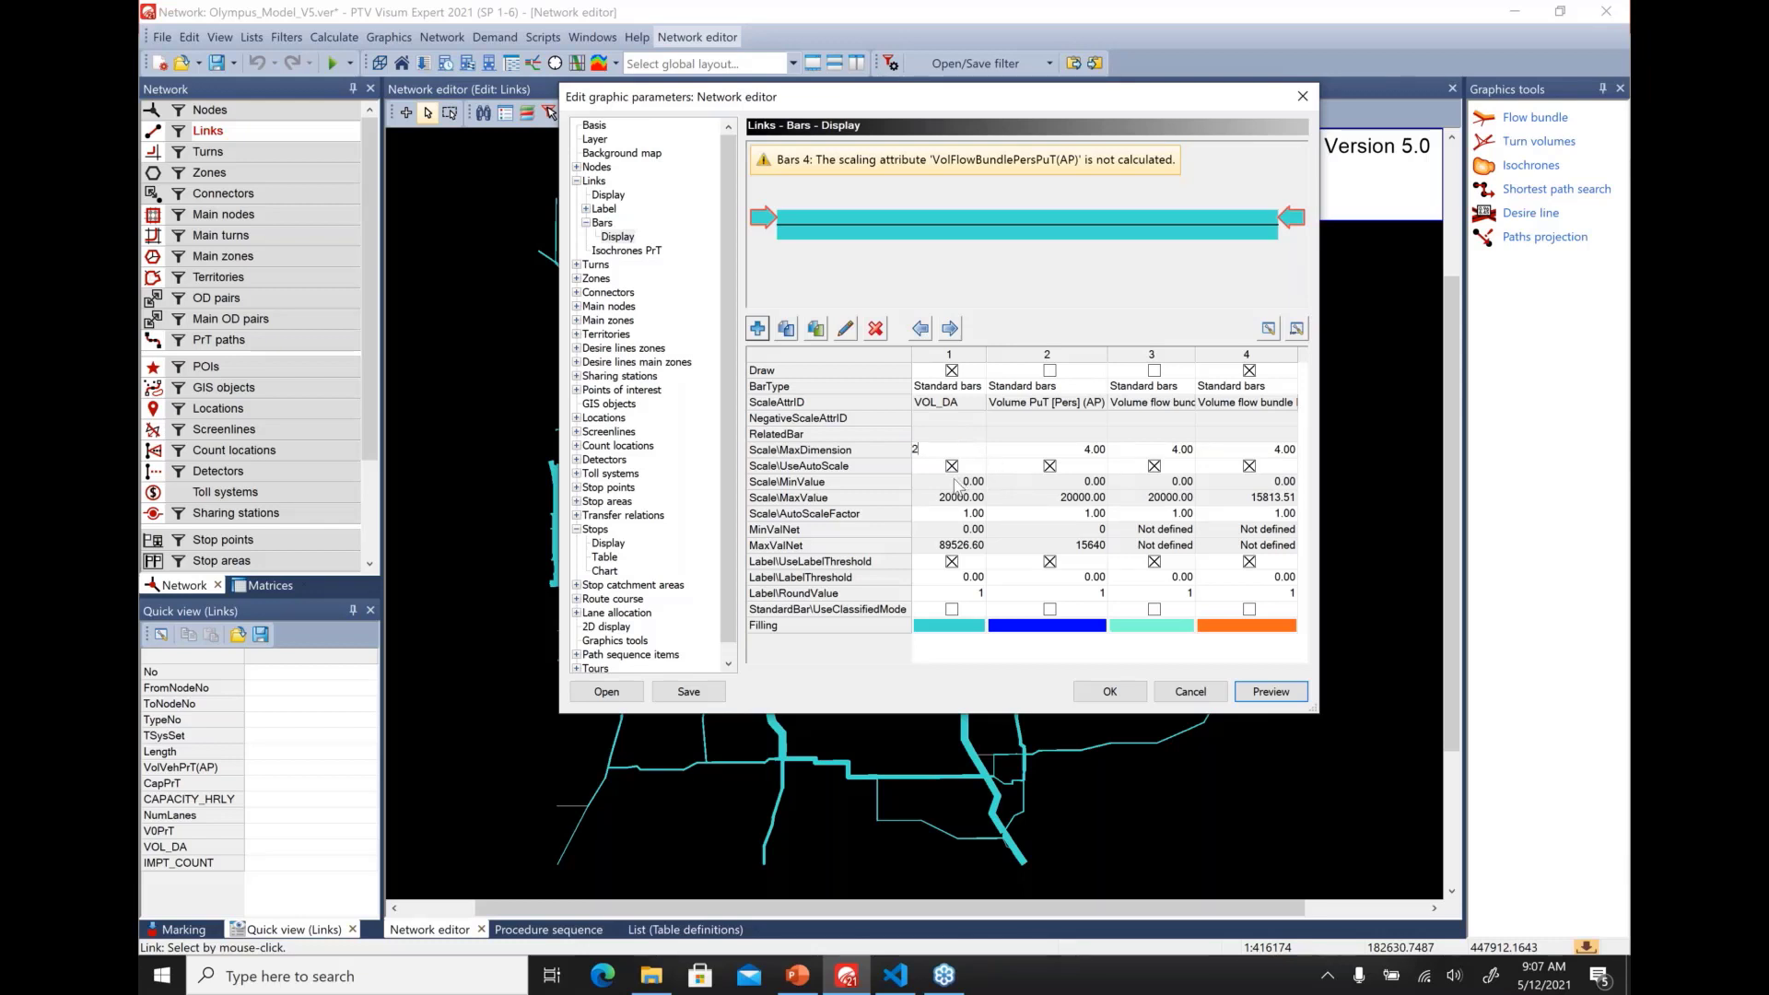
left_click(957, 483)
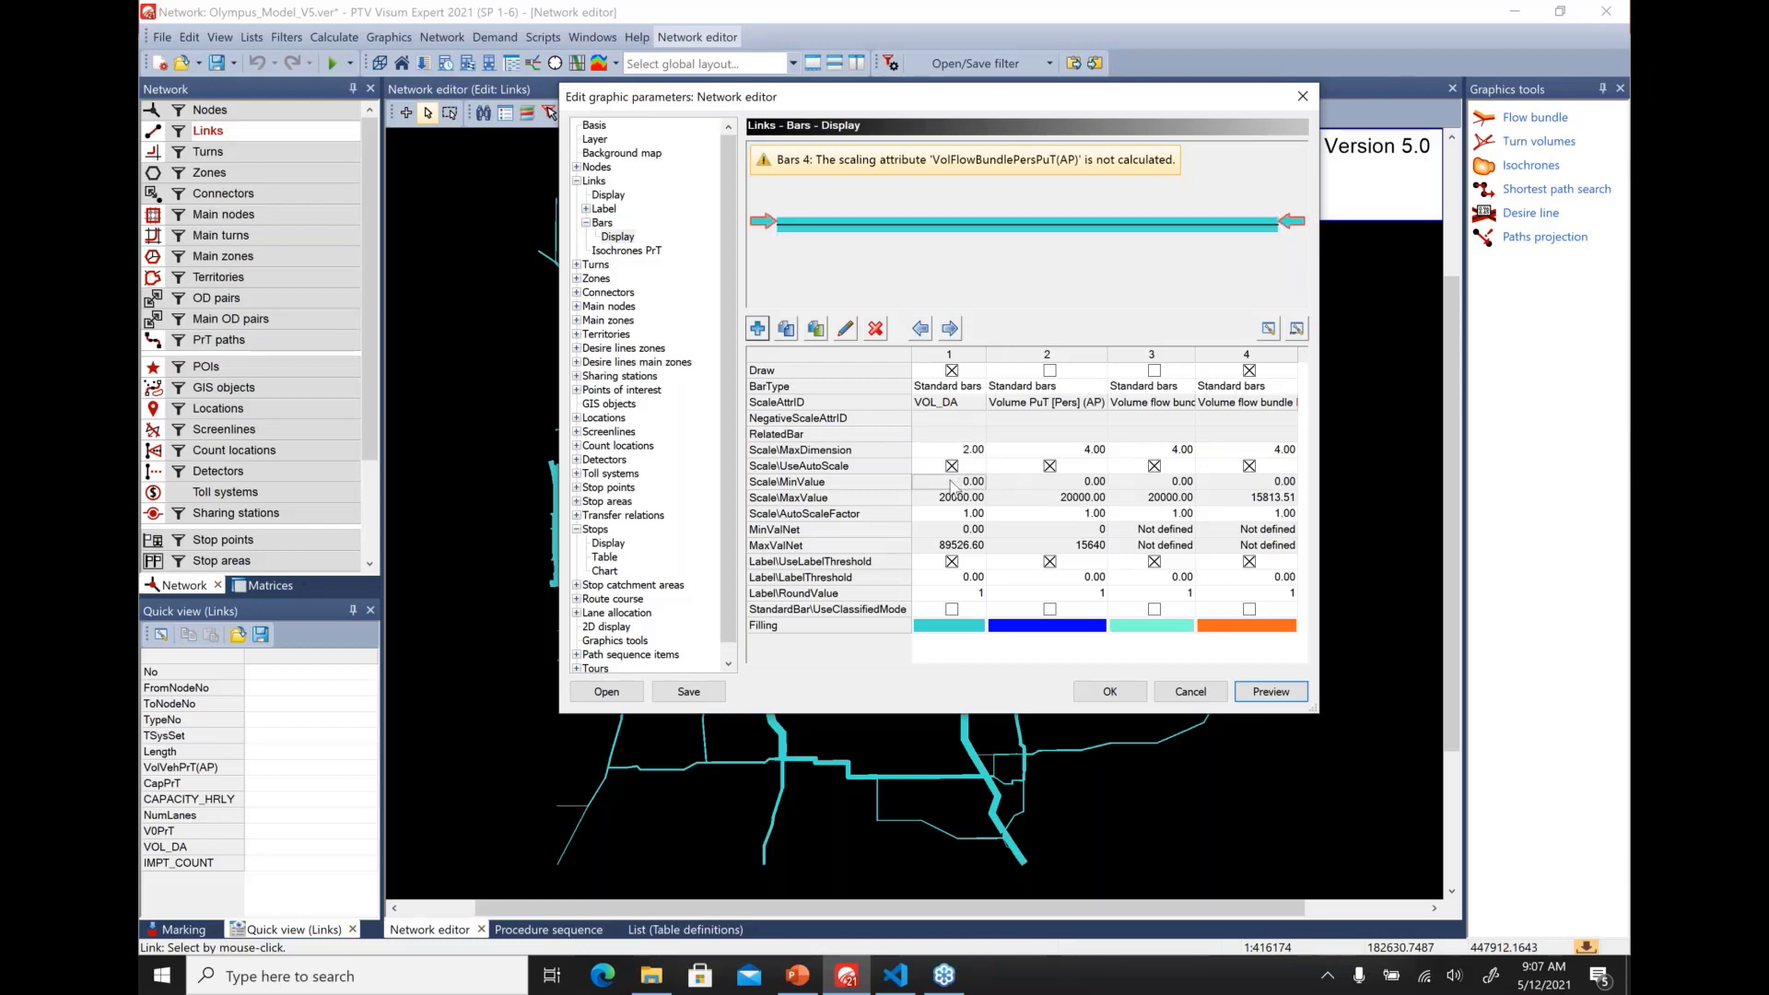
left_click(1272, 692)
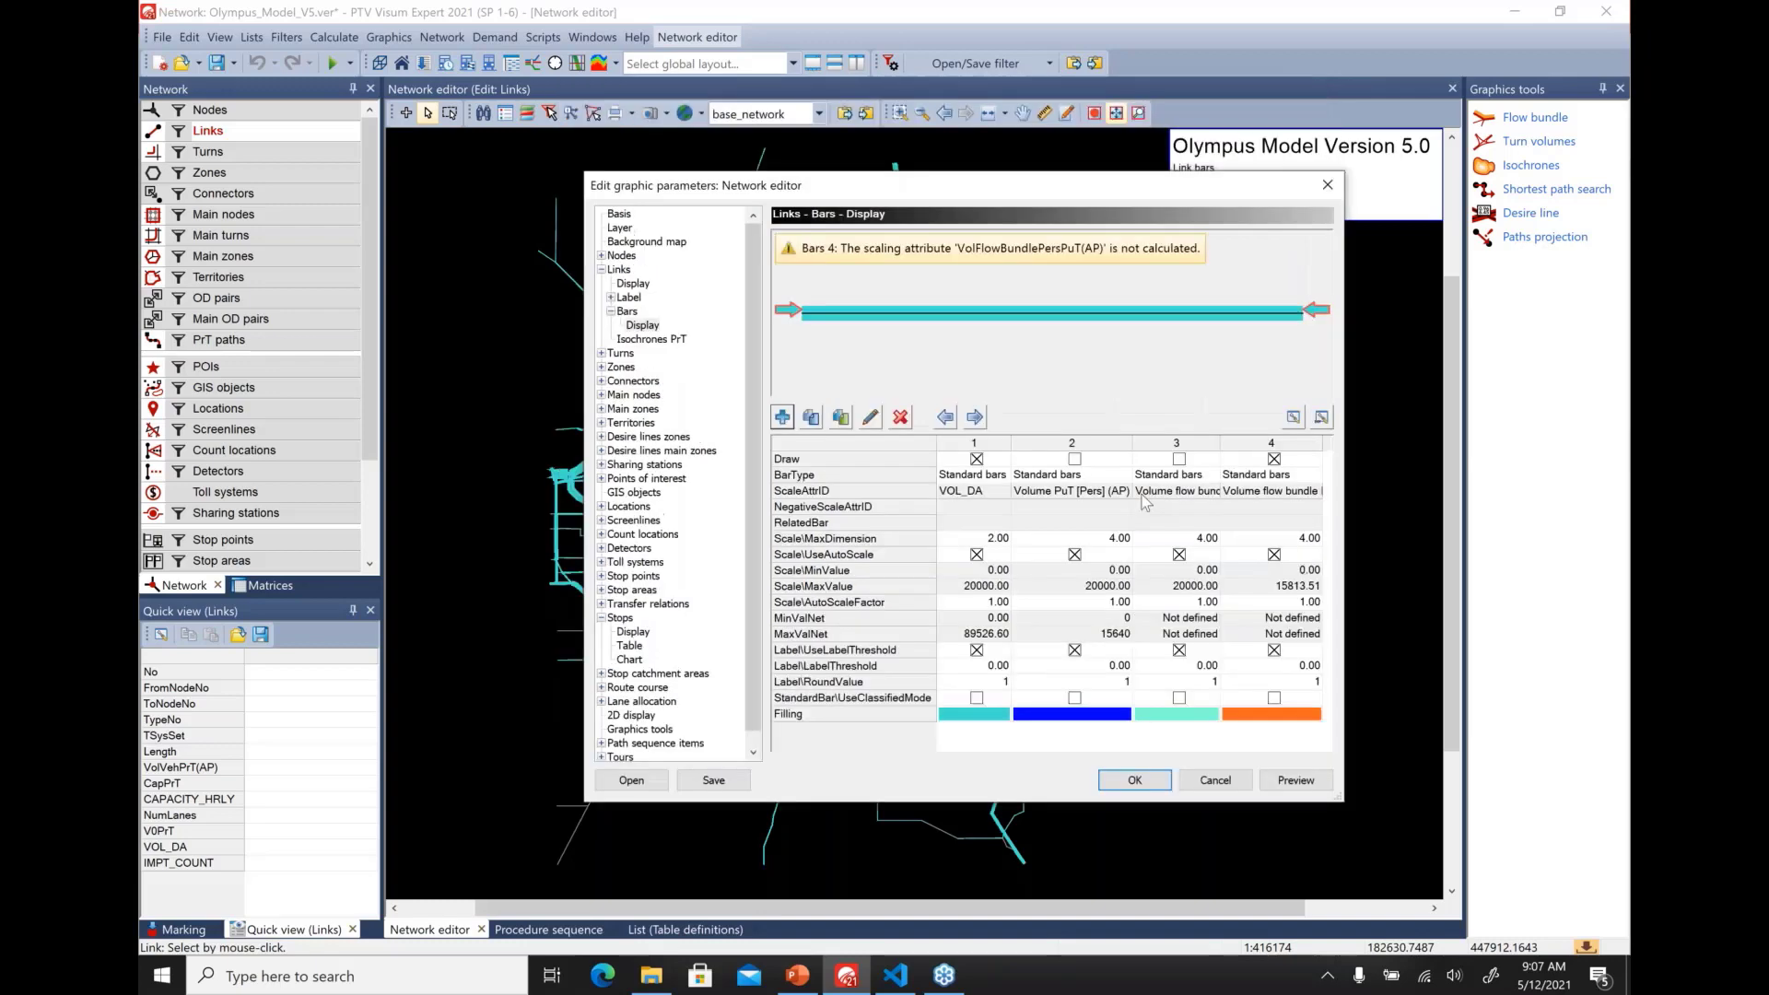
left_click_drag(1060, 199, 1176, 648)
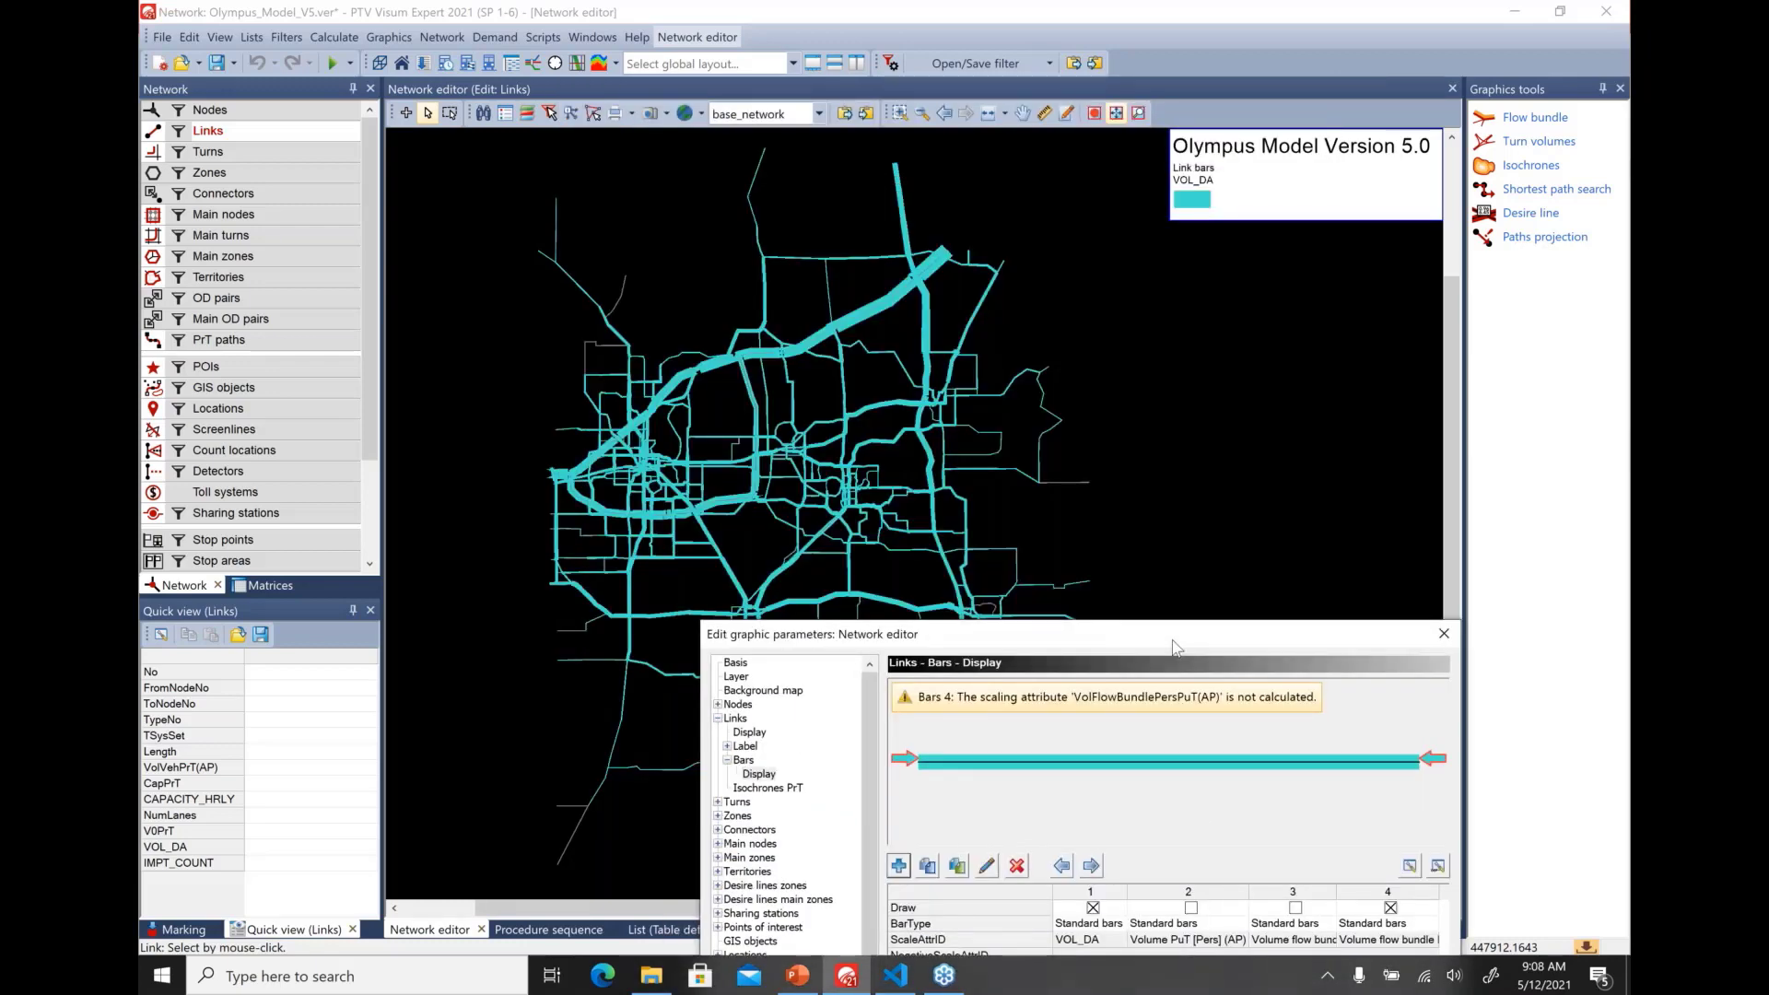
left_click_drag(1175, 646, 994, 217)
Set the VOL_DA bar's maximum scale dimension to 6 and preview the bars on the network
left_click(930, 559)
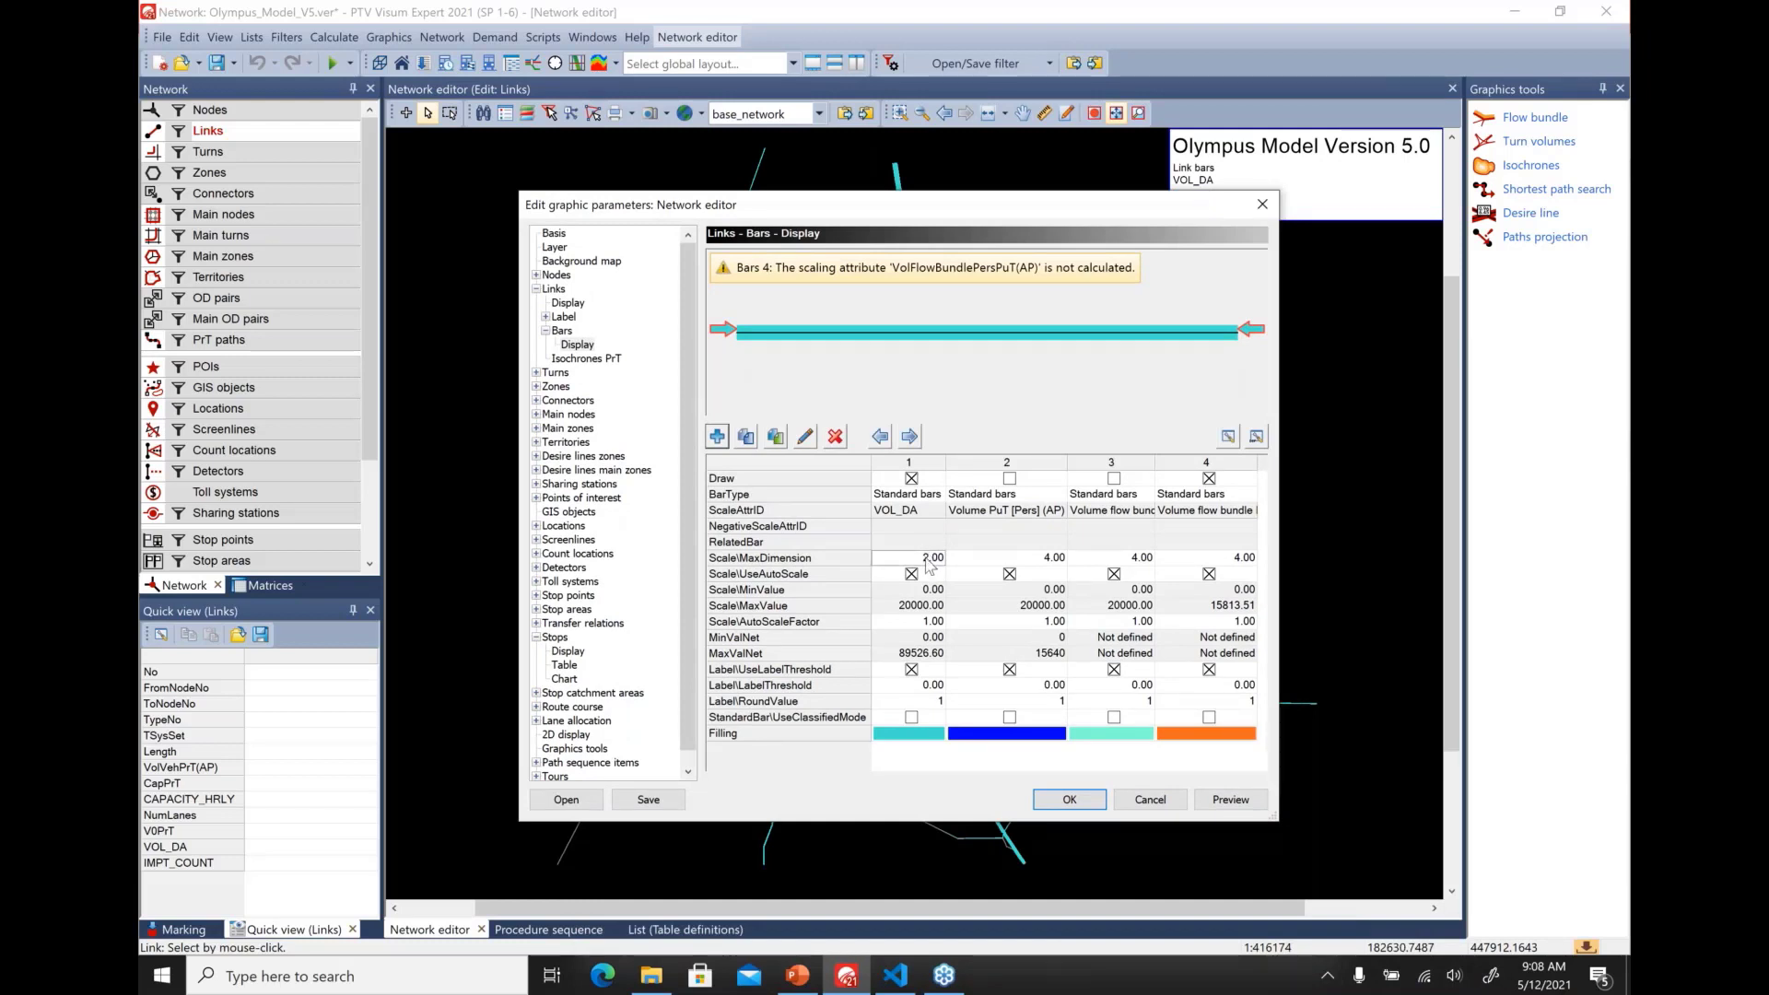
type("6")
left_click(926, 748)
left_click(1231, 799)
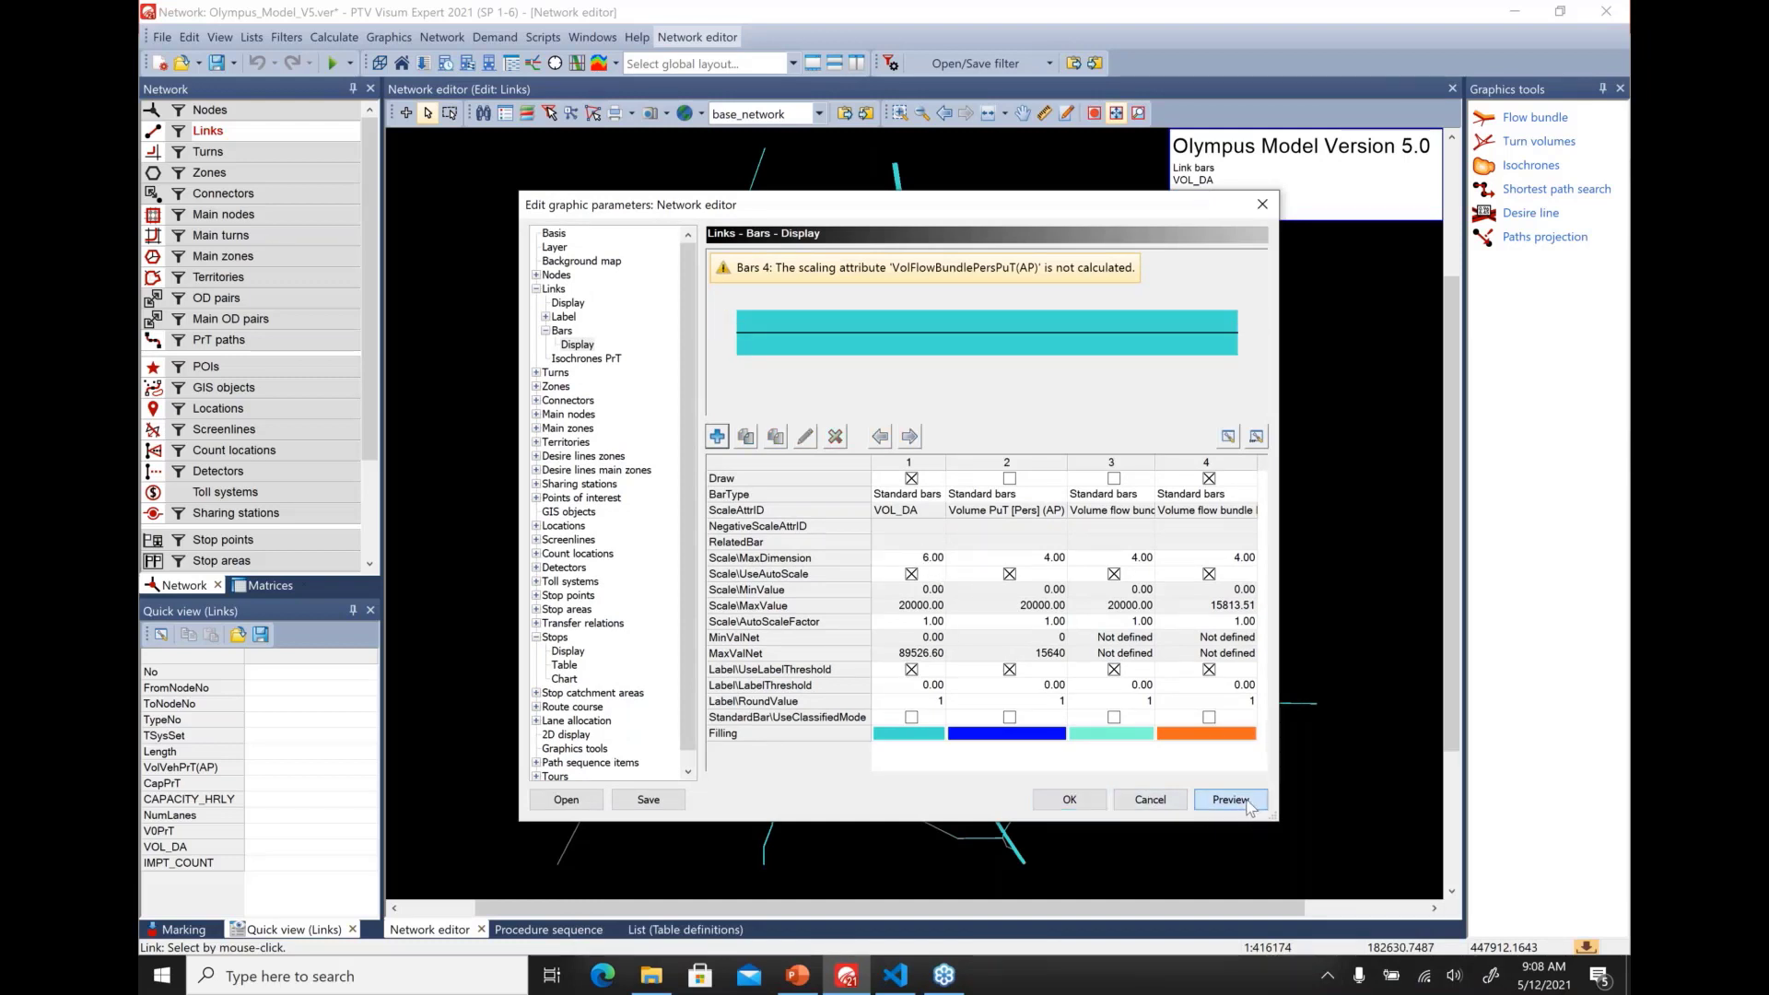
left_click_drag(1003, 207, 1072, 175)
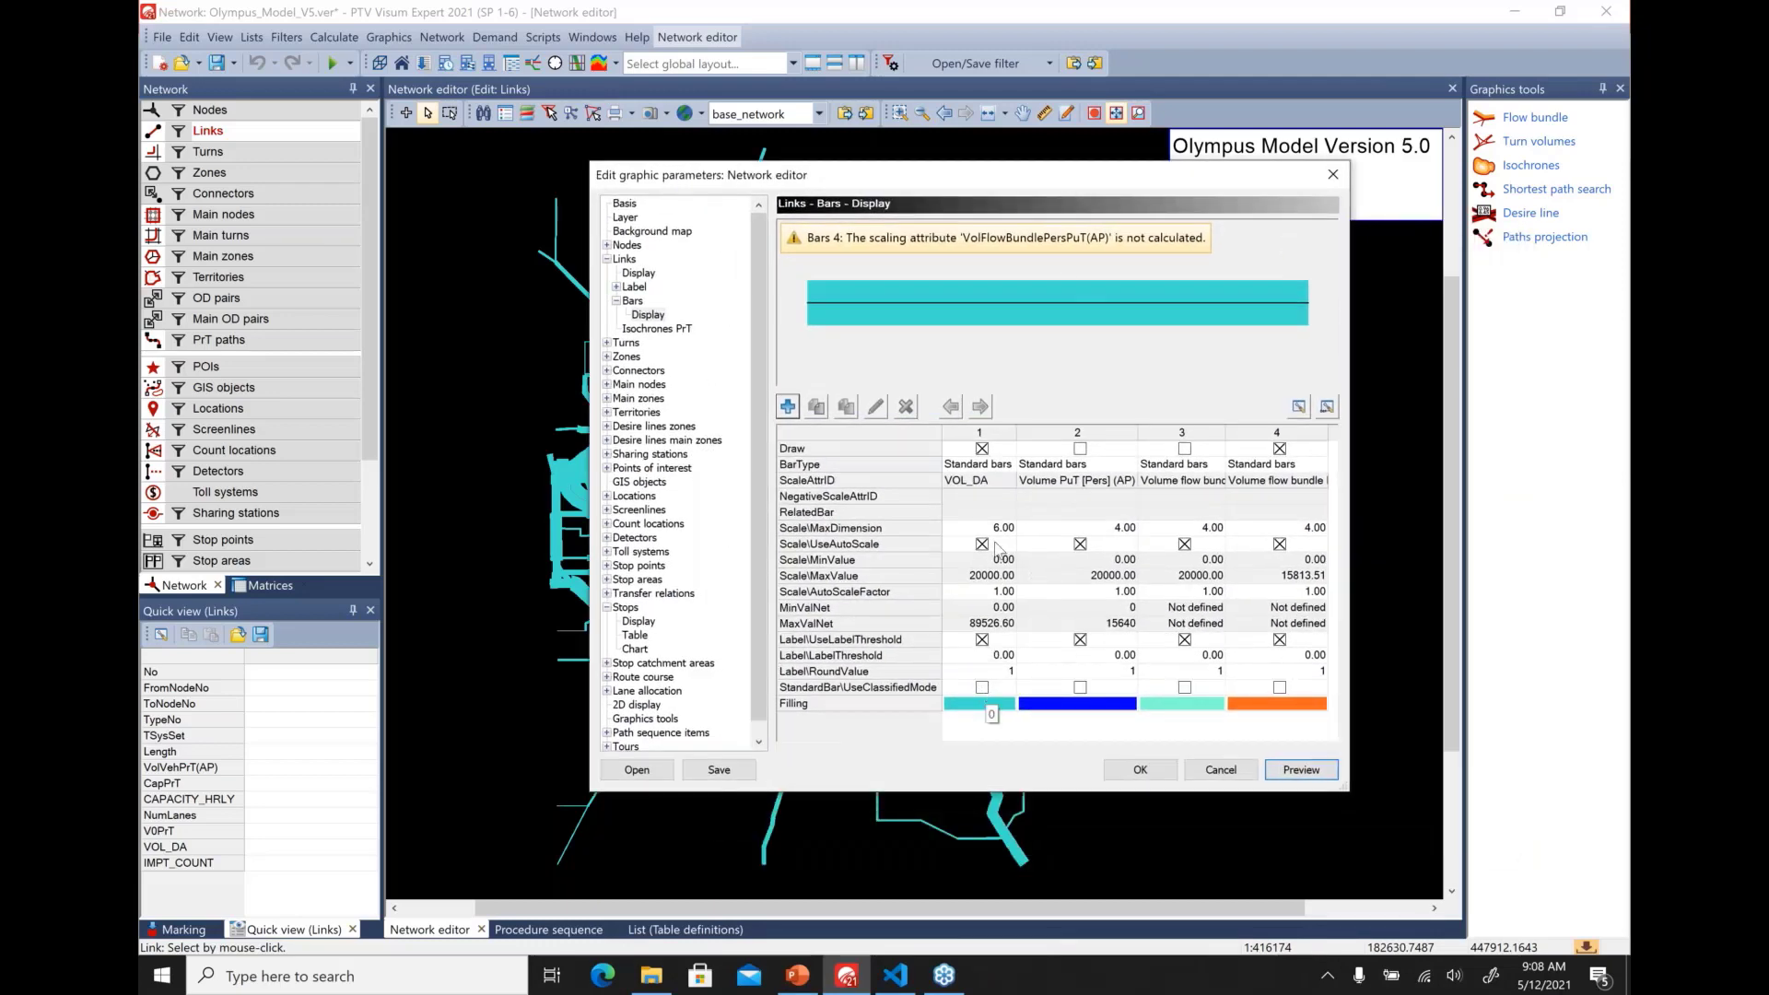
left_click_drag(1028, 175, 978, 80)
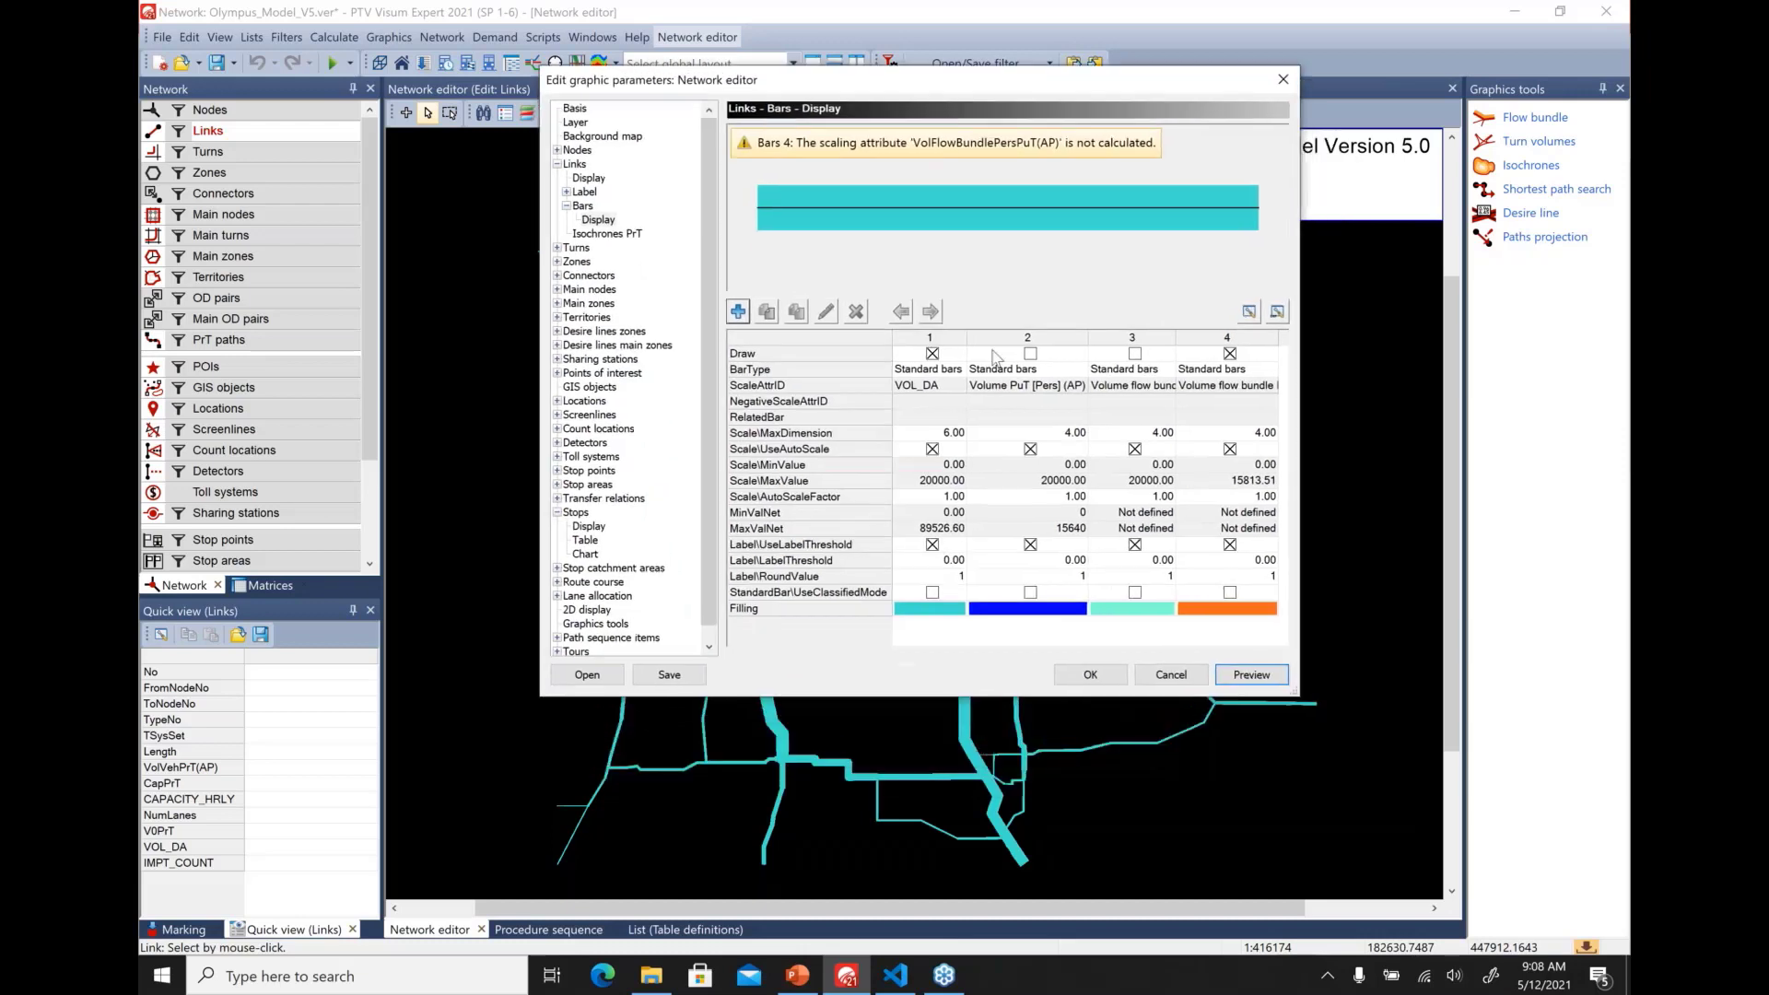
Switch the VOL_DA bar to classified display, using Volume capacity ratio PrT (AP) as the classification attribute
left_click(932, 592)
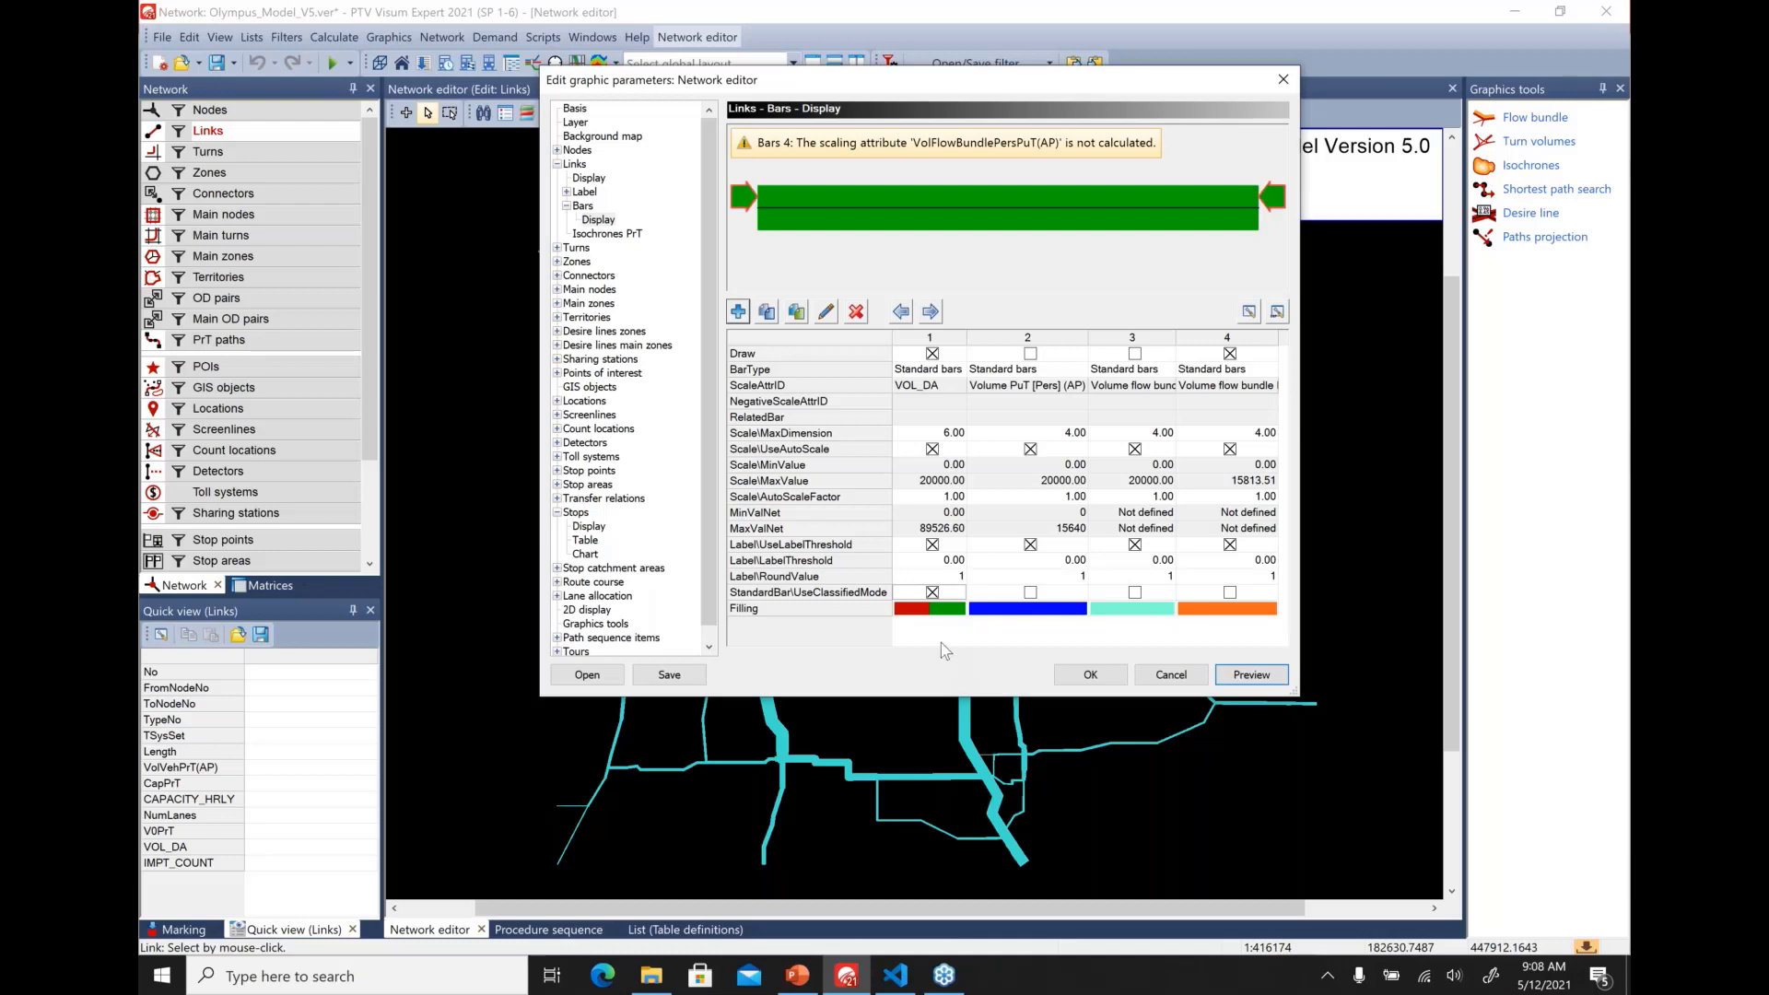
left_click(938, 612)
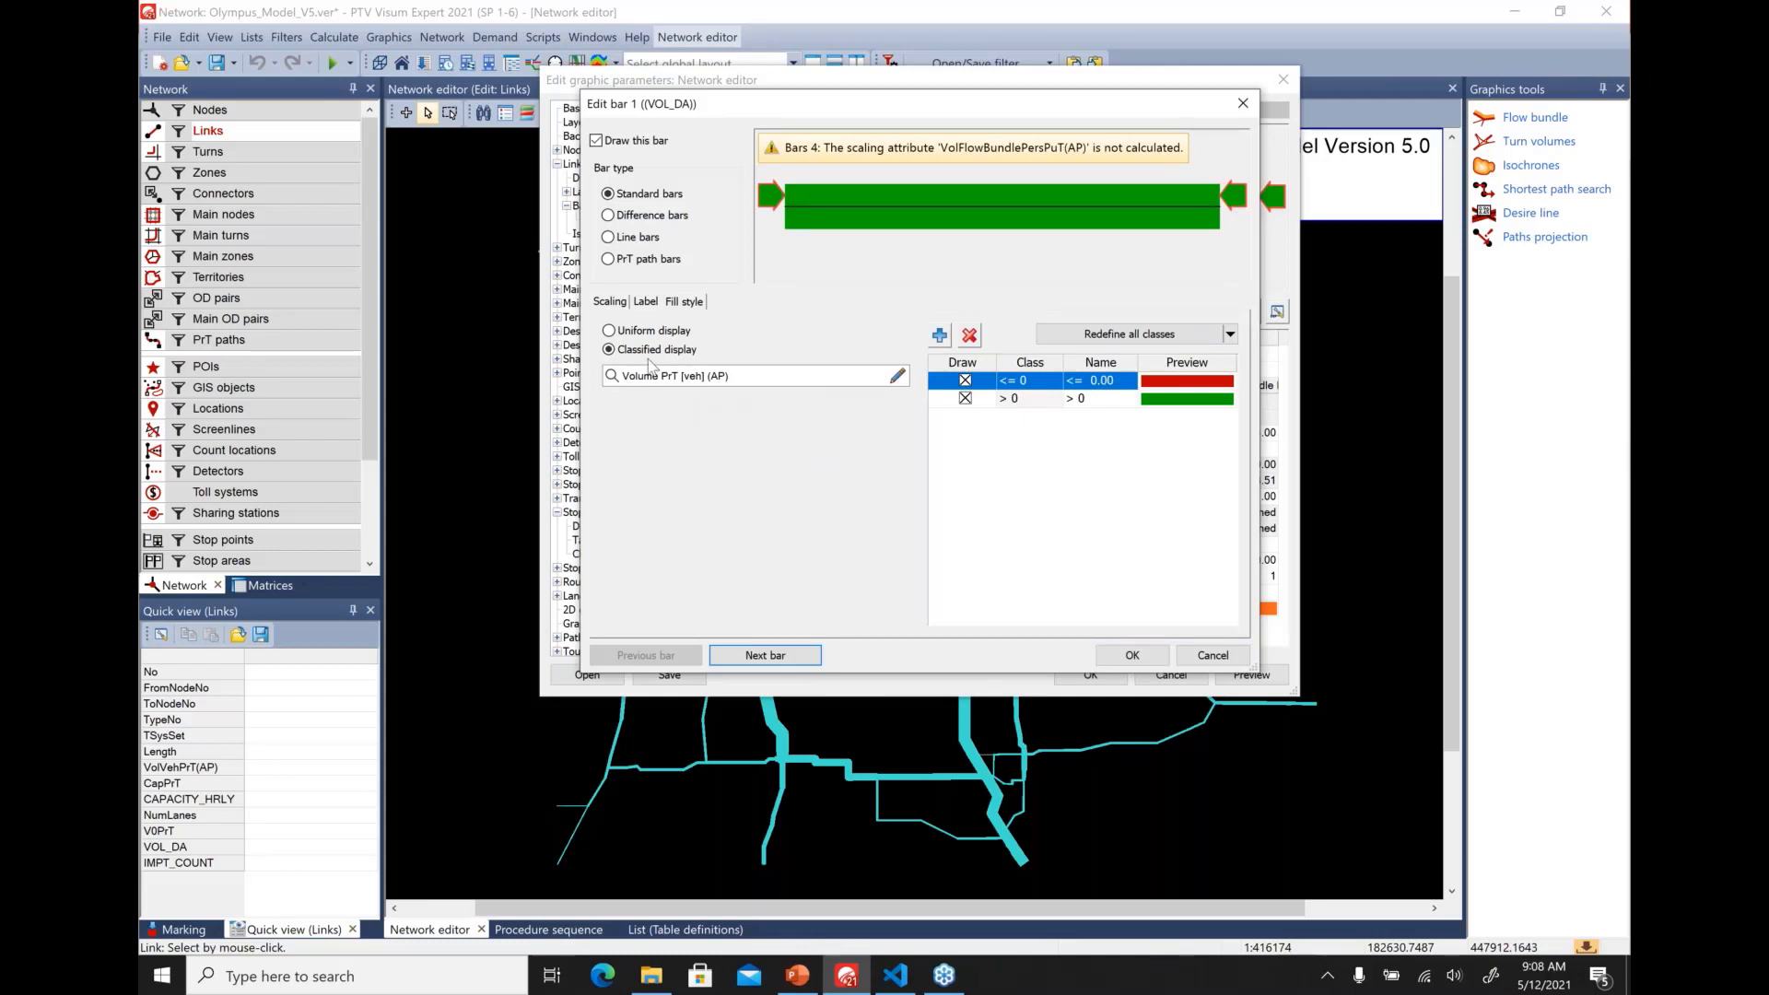
left_click(897, 376)
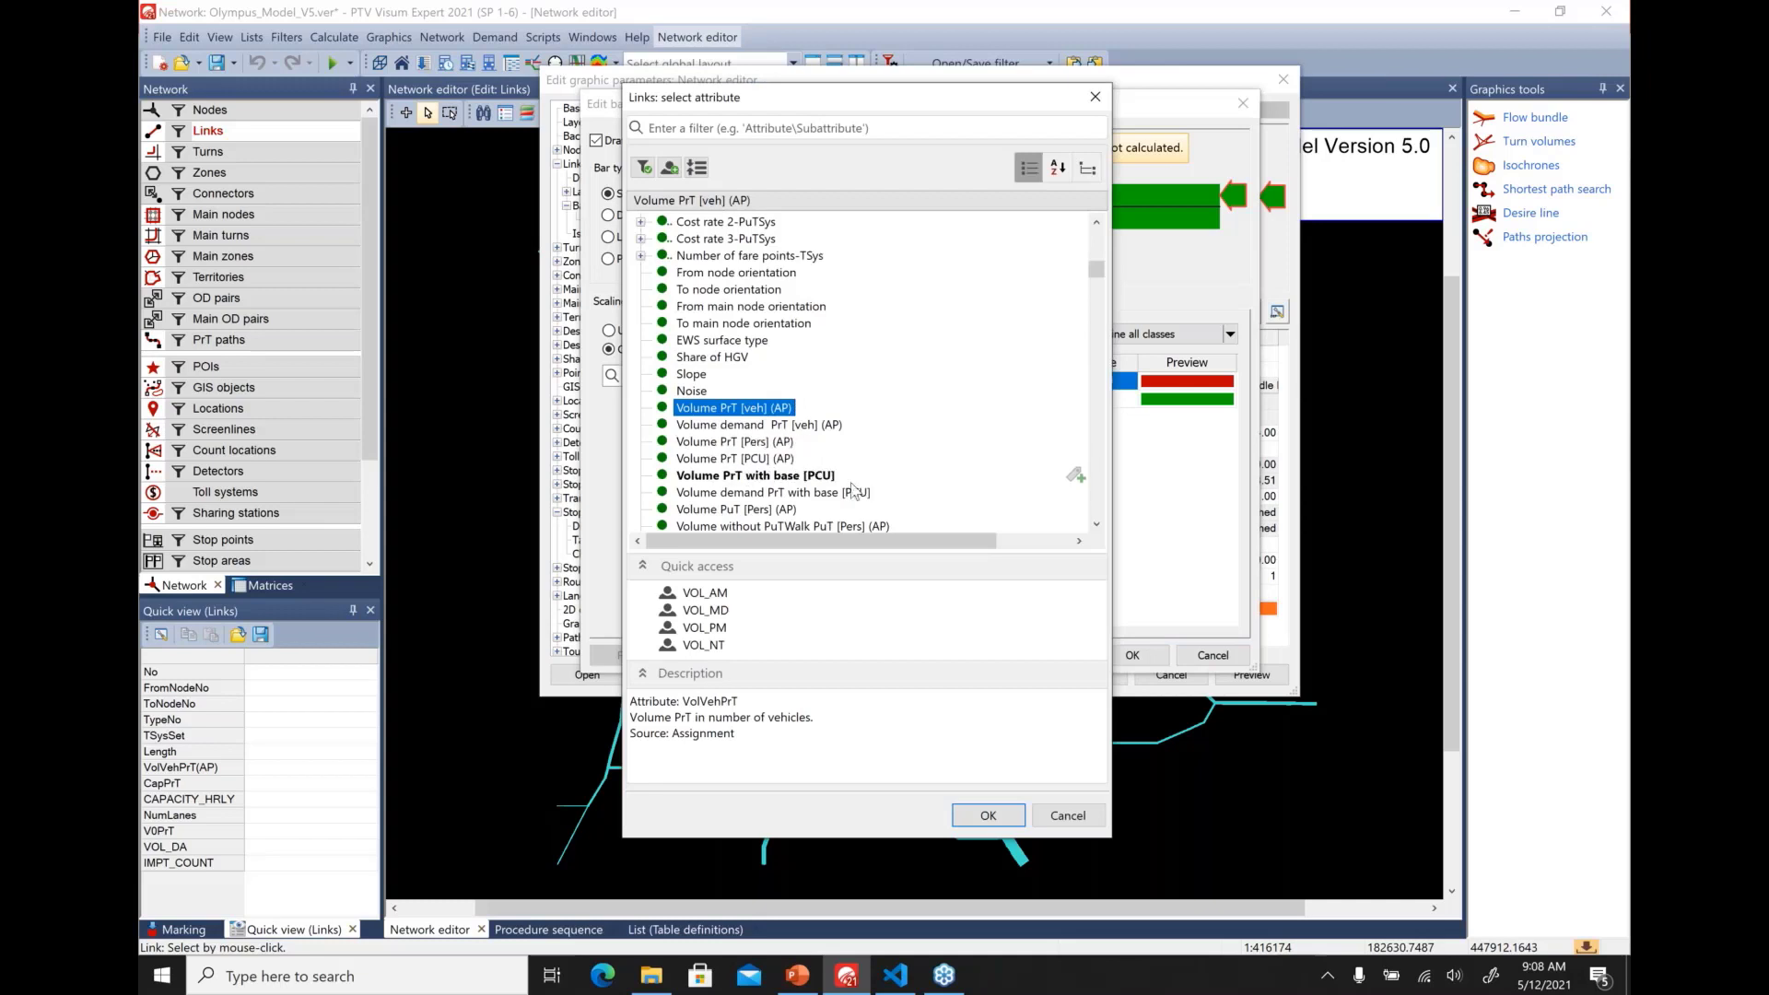
scroll(853, 490, "down", 2)
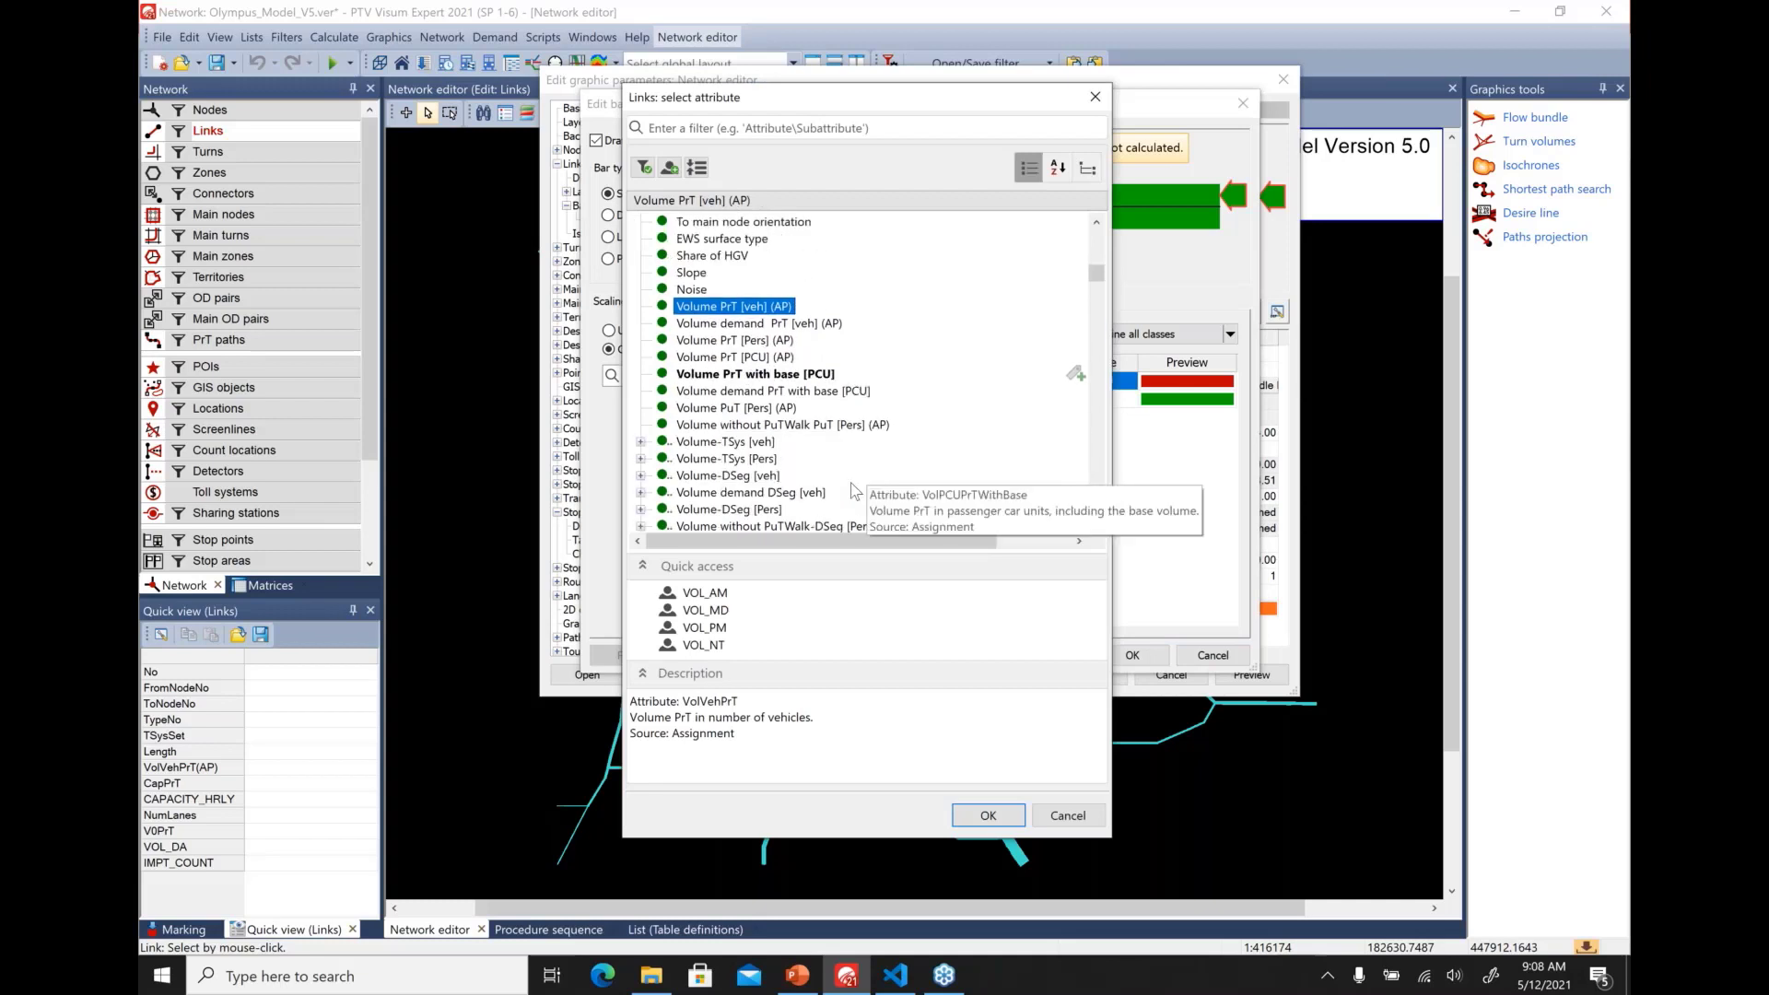
scroll(873, 460, "down", 1)
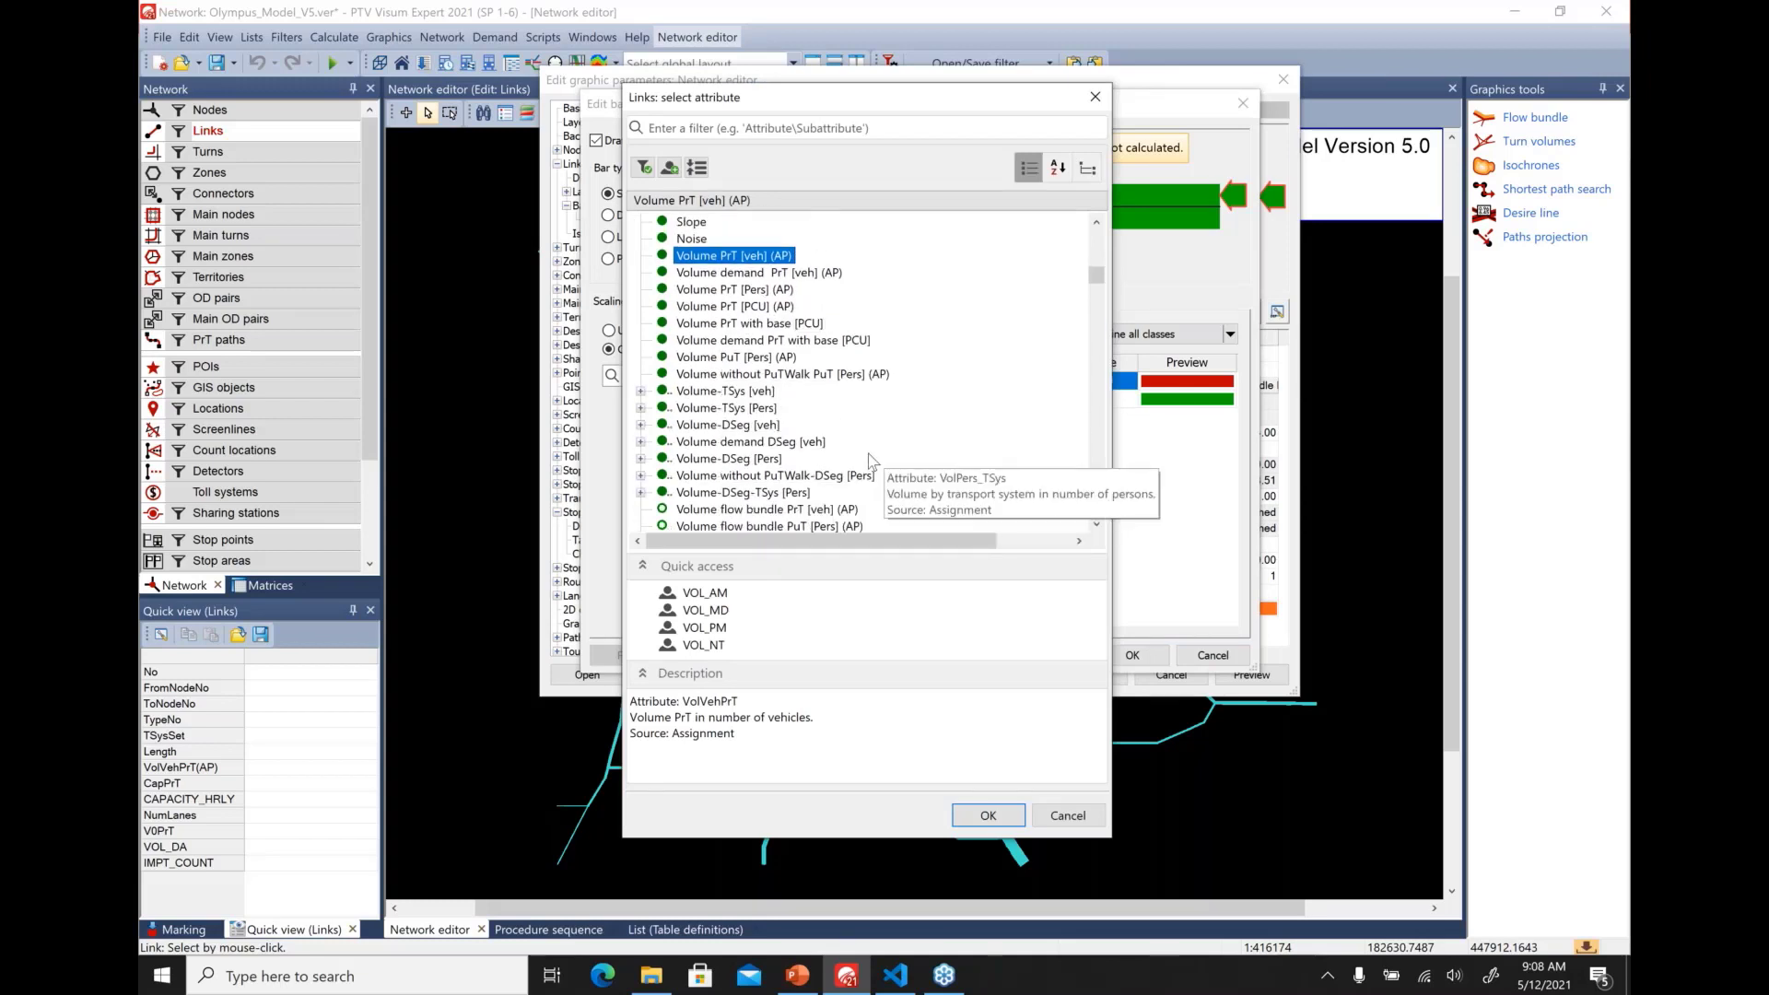
scroll(872, 461, "down", 1)
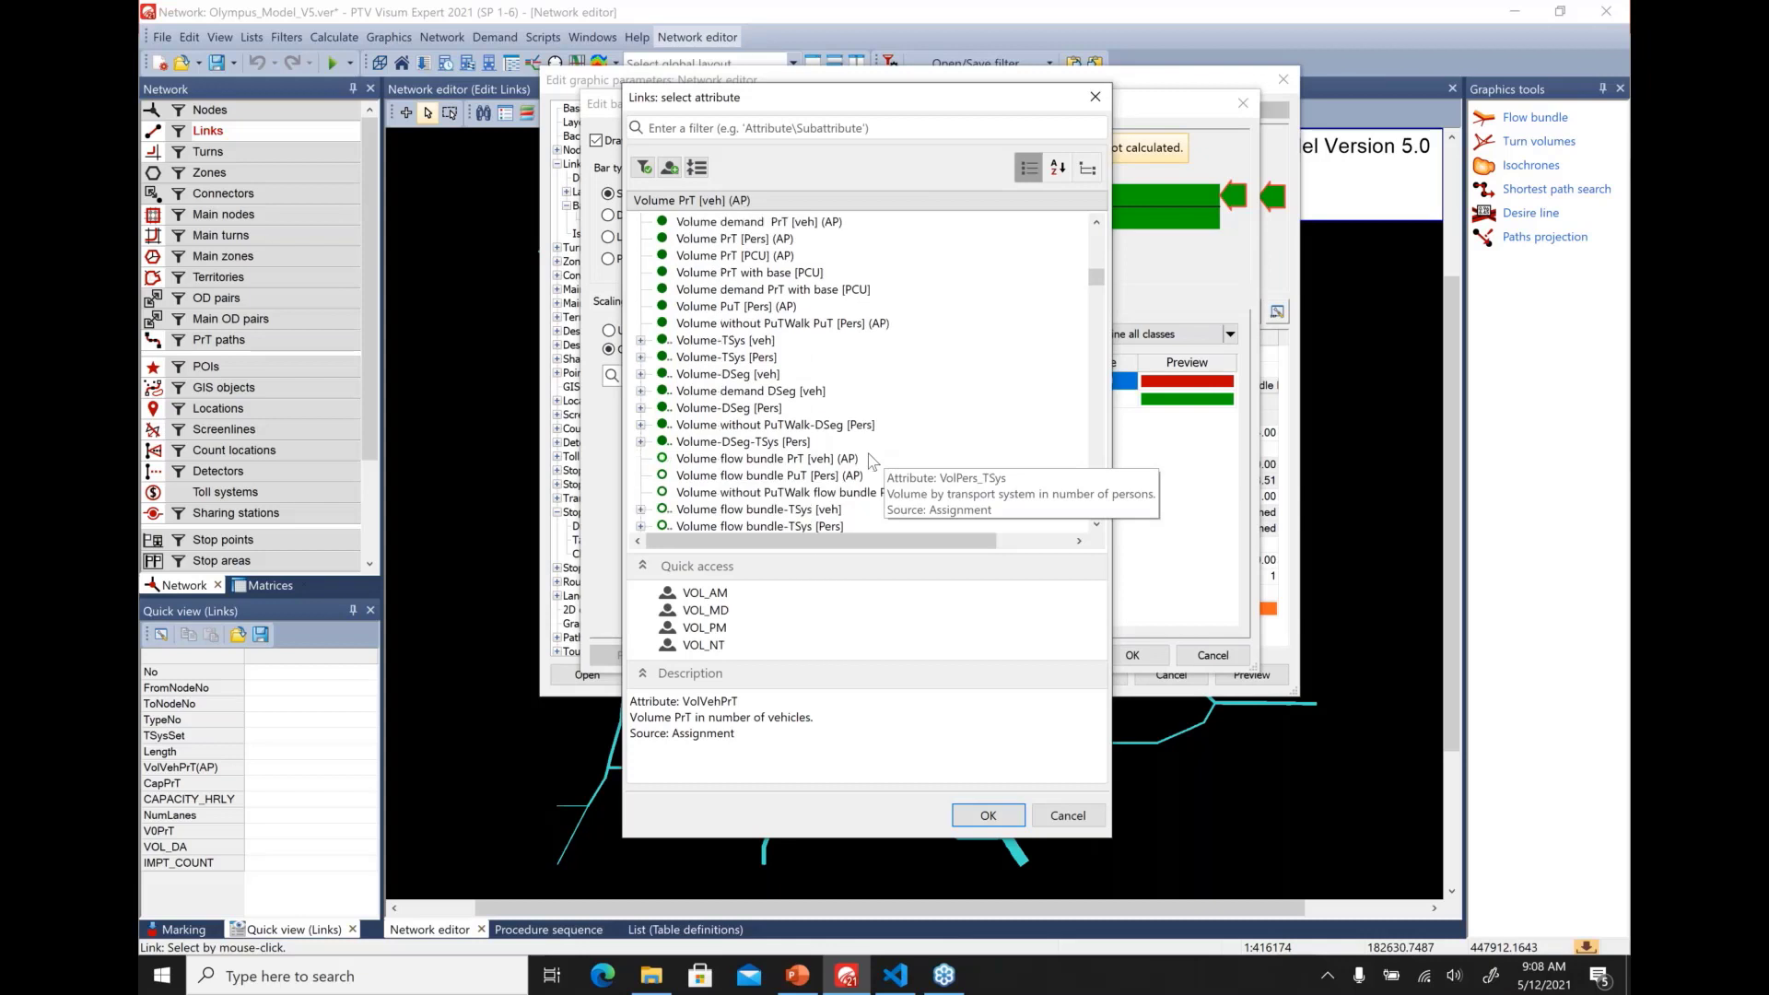
scroll(870, 461, "down", 1)
left_click(821, 495)
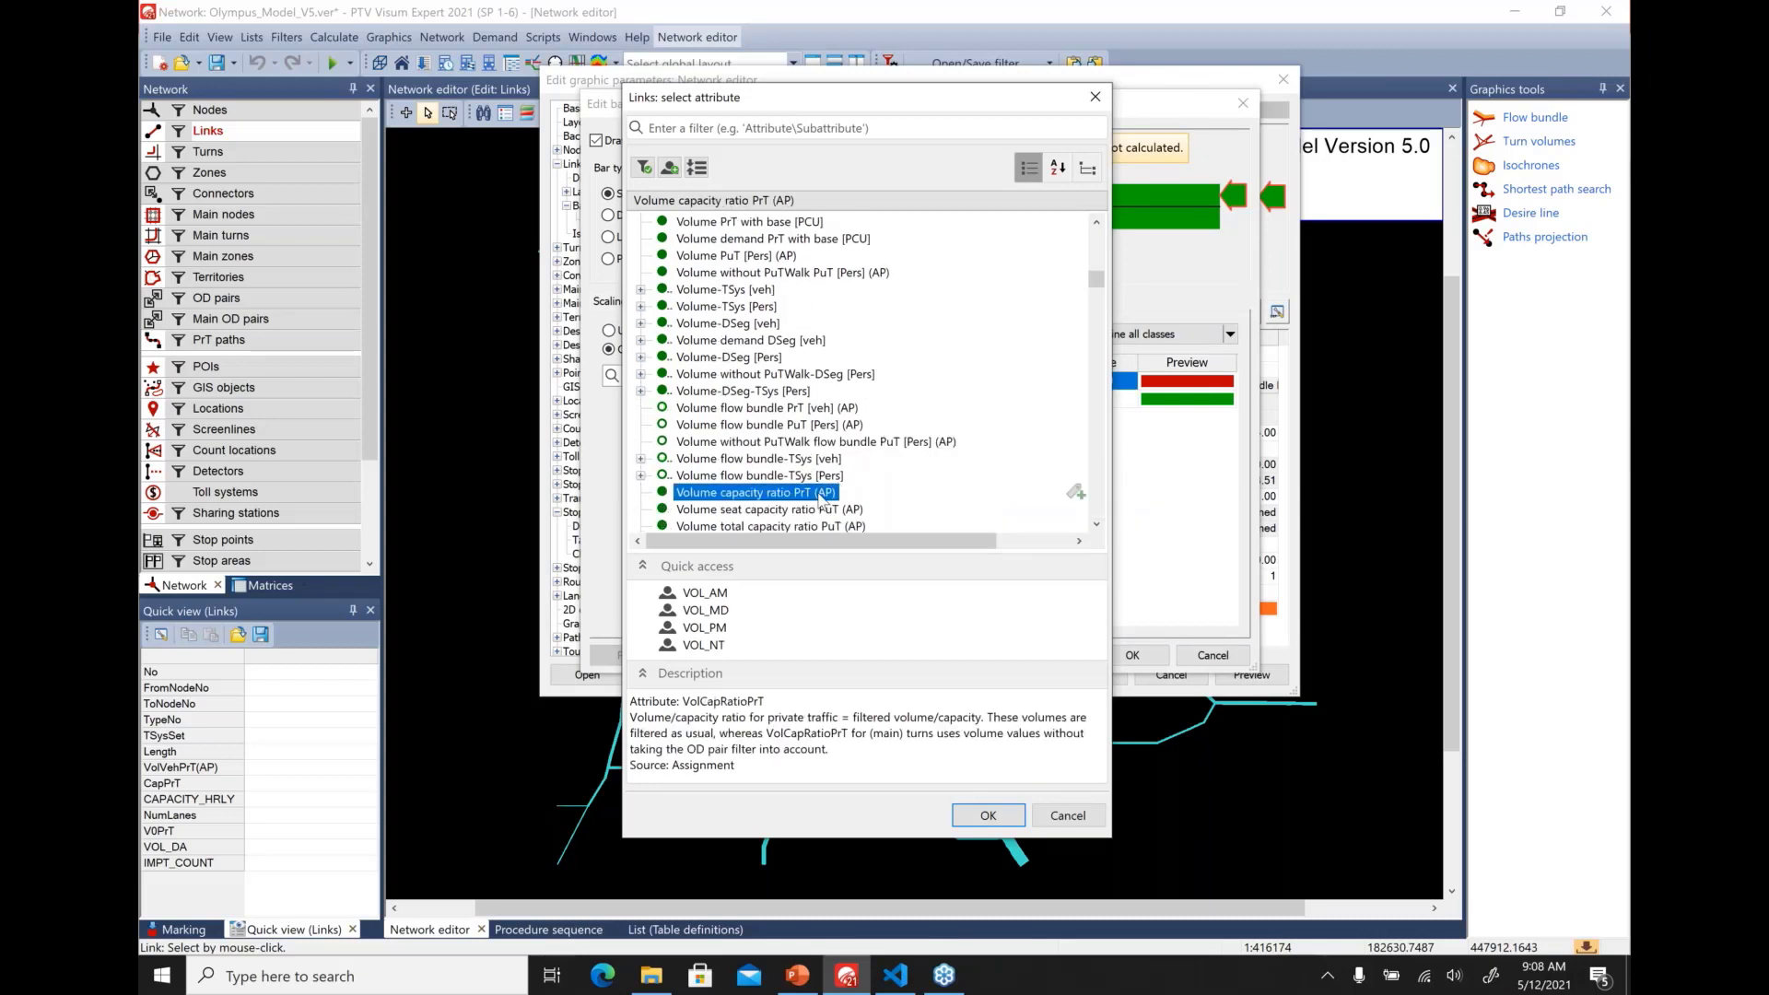
left_click(987, 815)
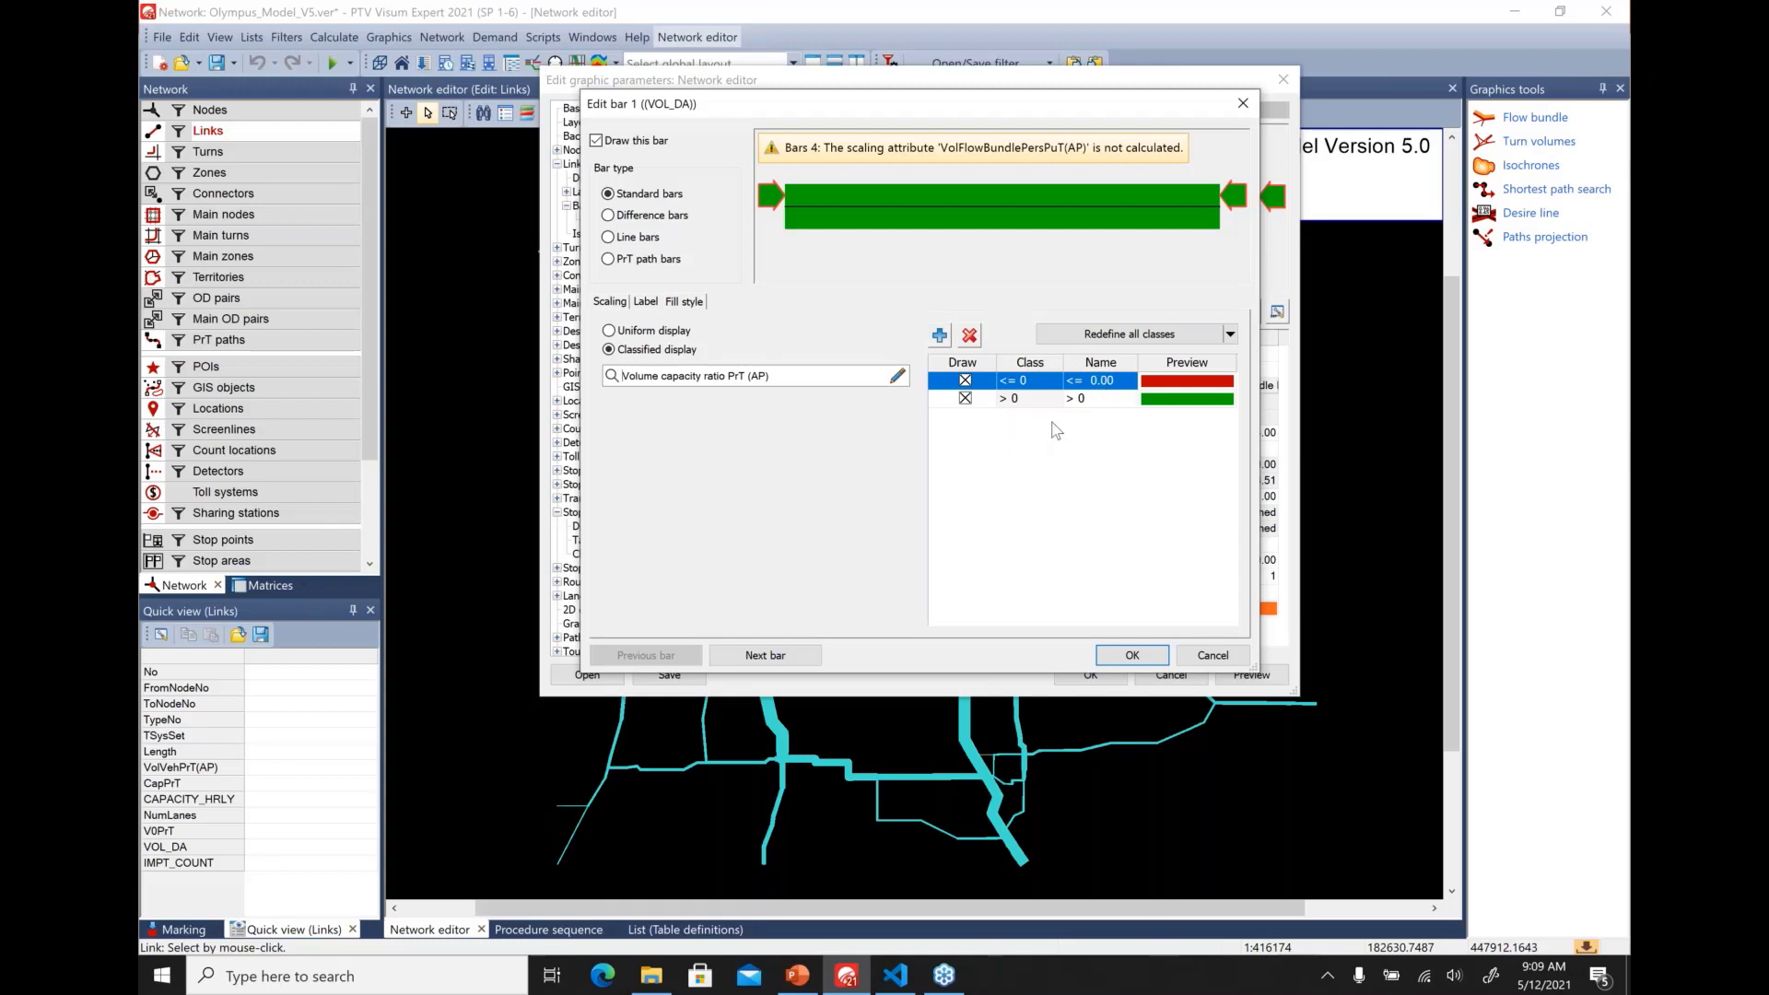
Add two classes to the VOL_DA bar and set the class limits to 25, 50 and 75
left_click(939, 336)
left_click(940, 336)
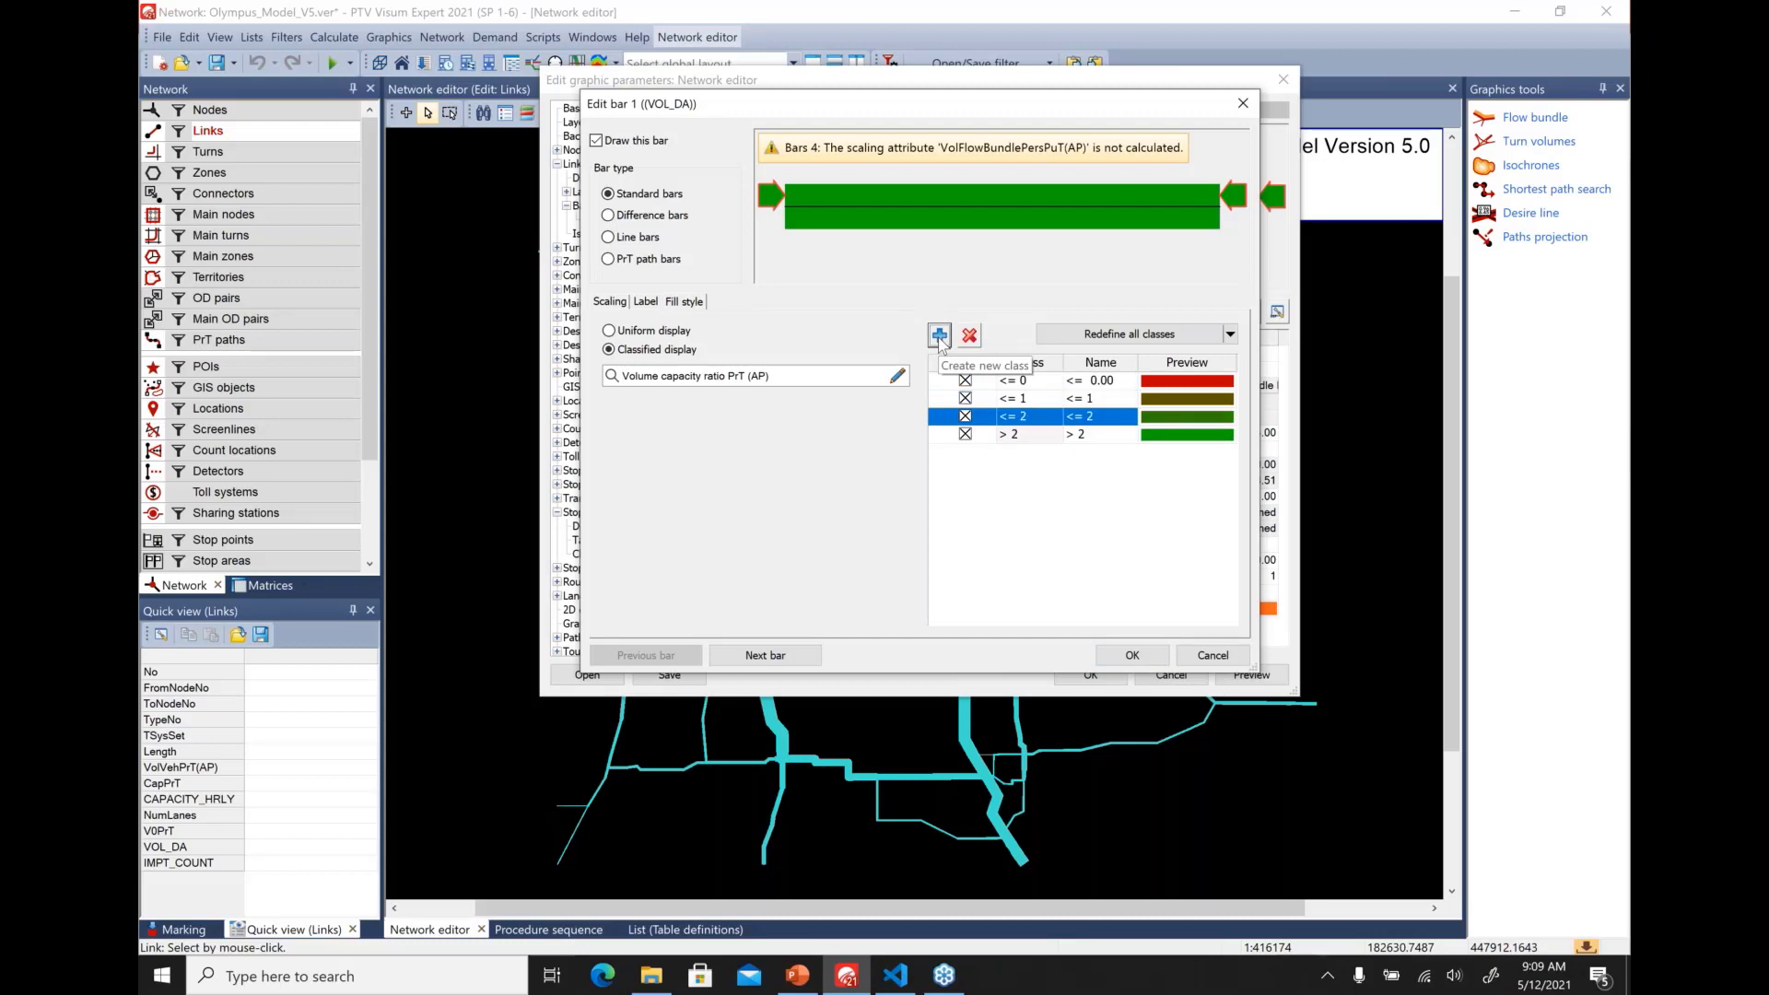
left_click(1038, 382)
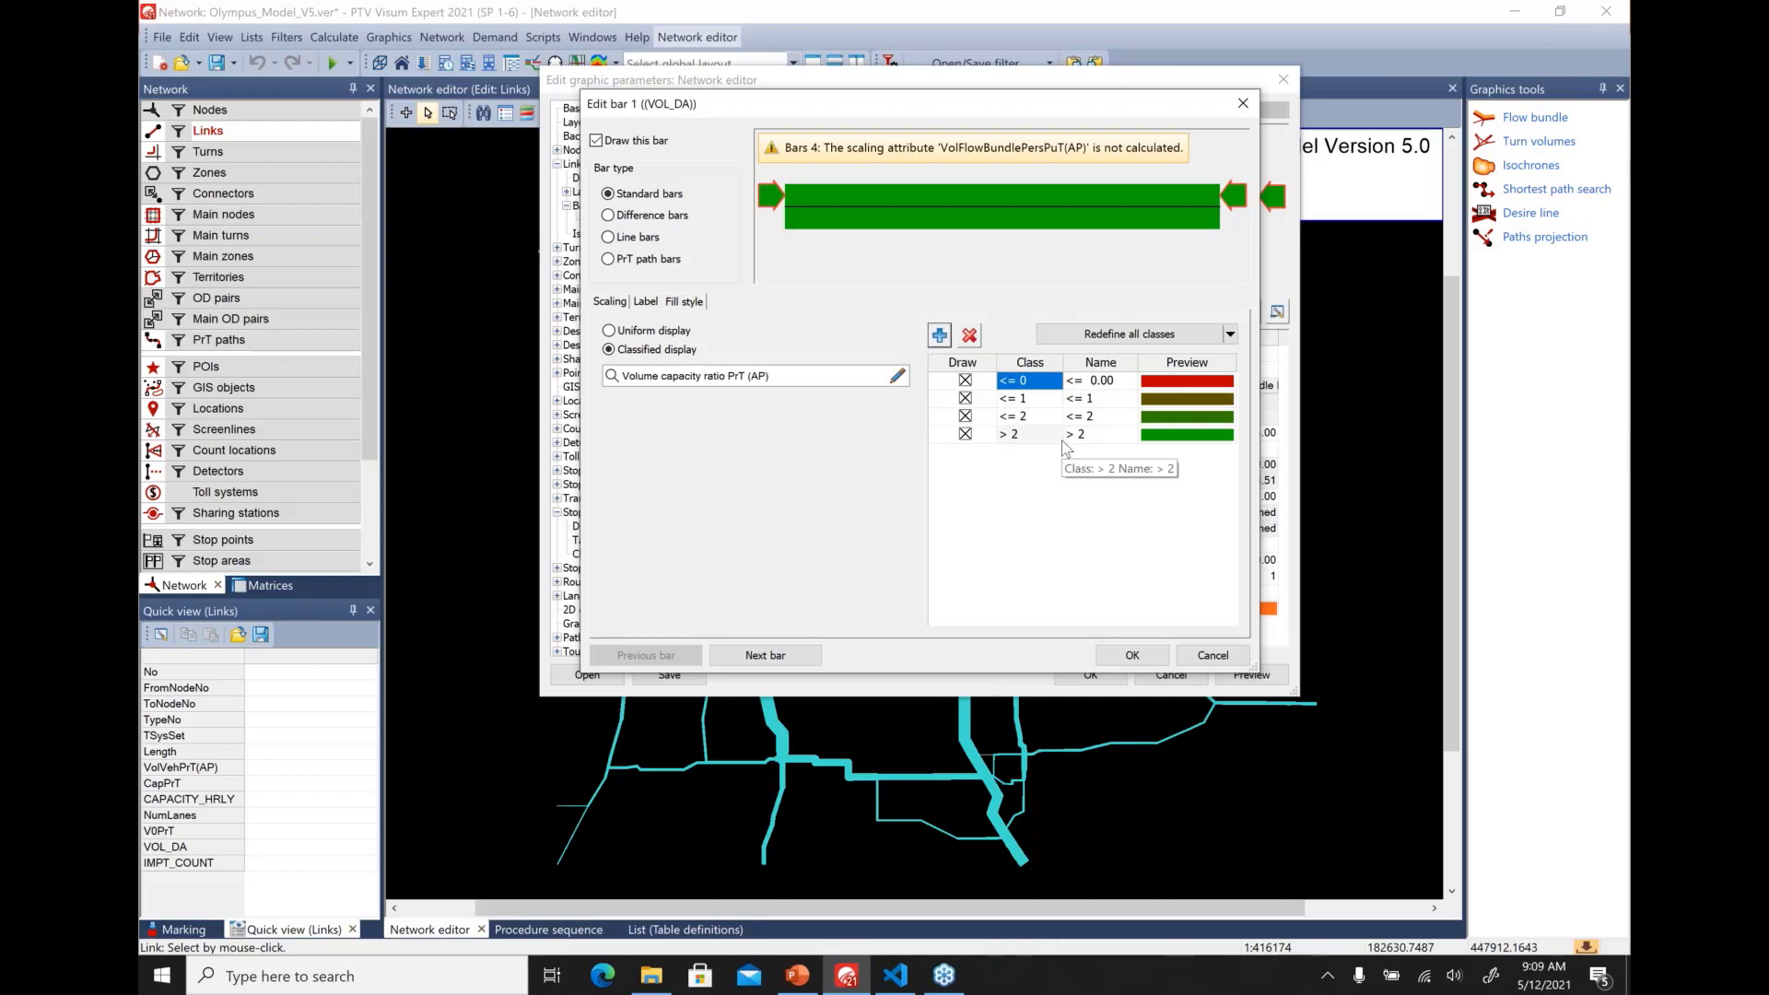
type("25")
key("Return")
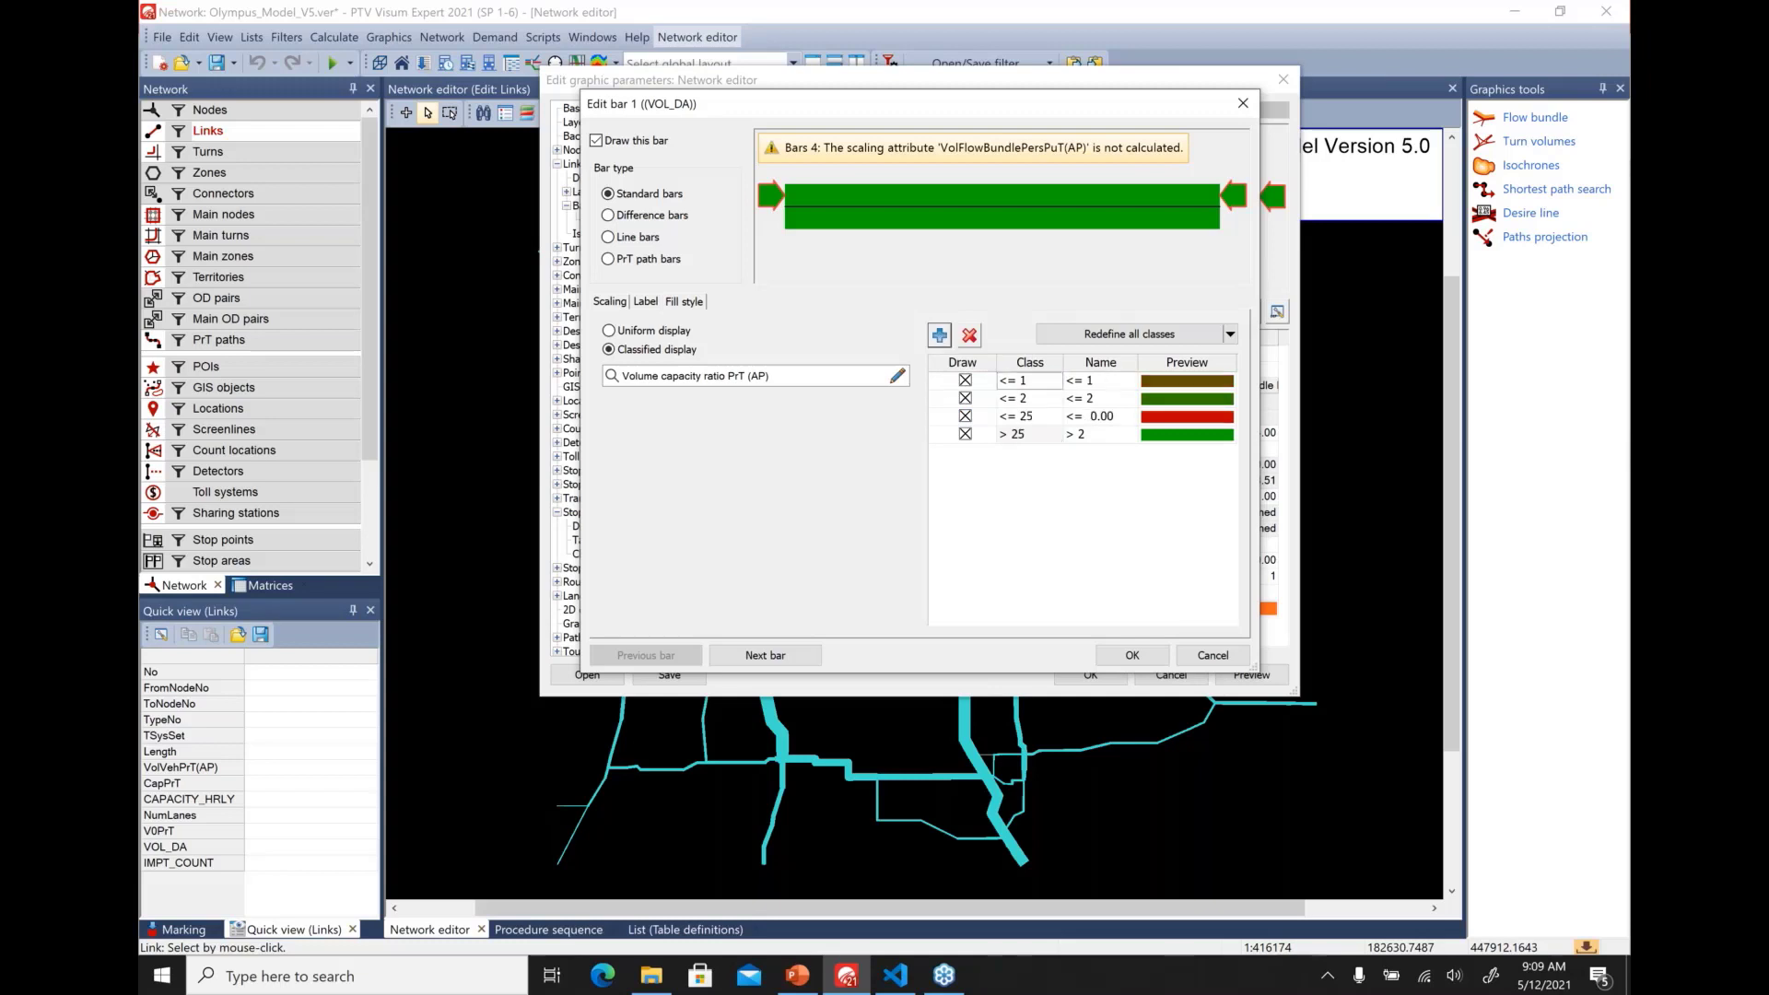
left_click(1042, 384)
type("50")
key("Return")
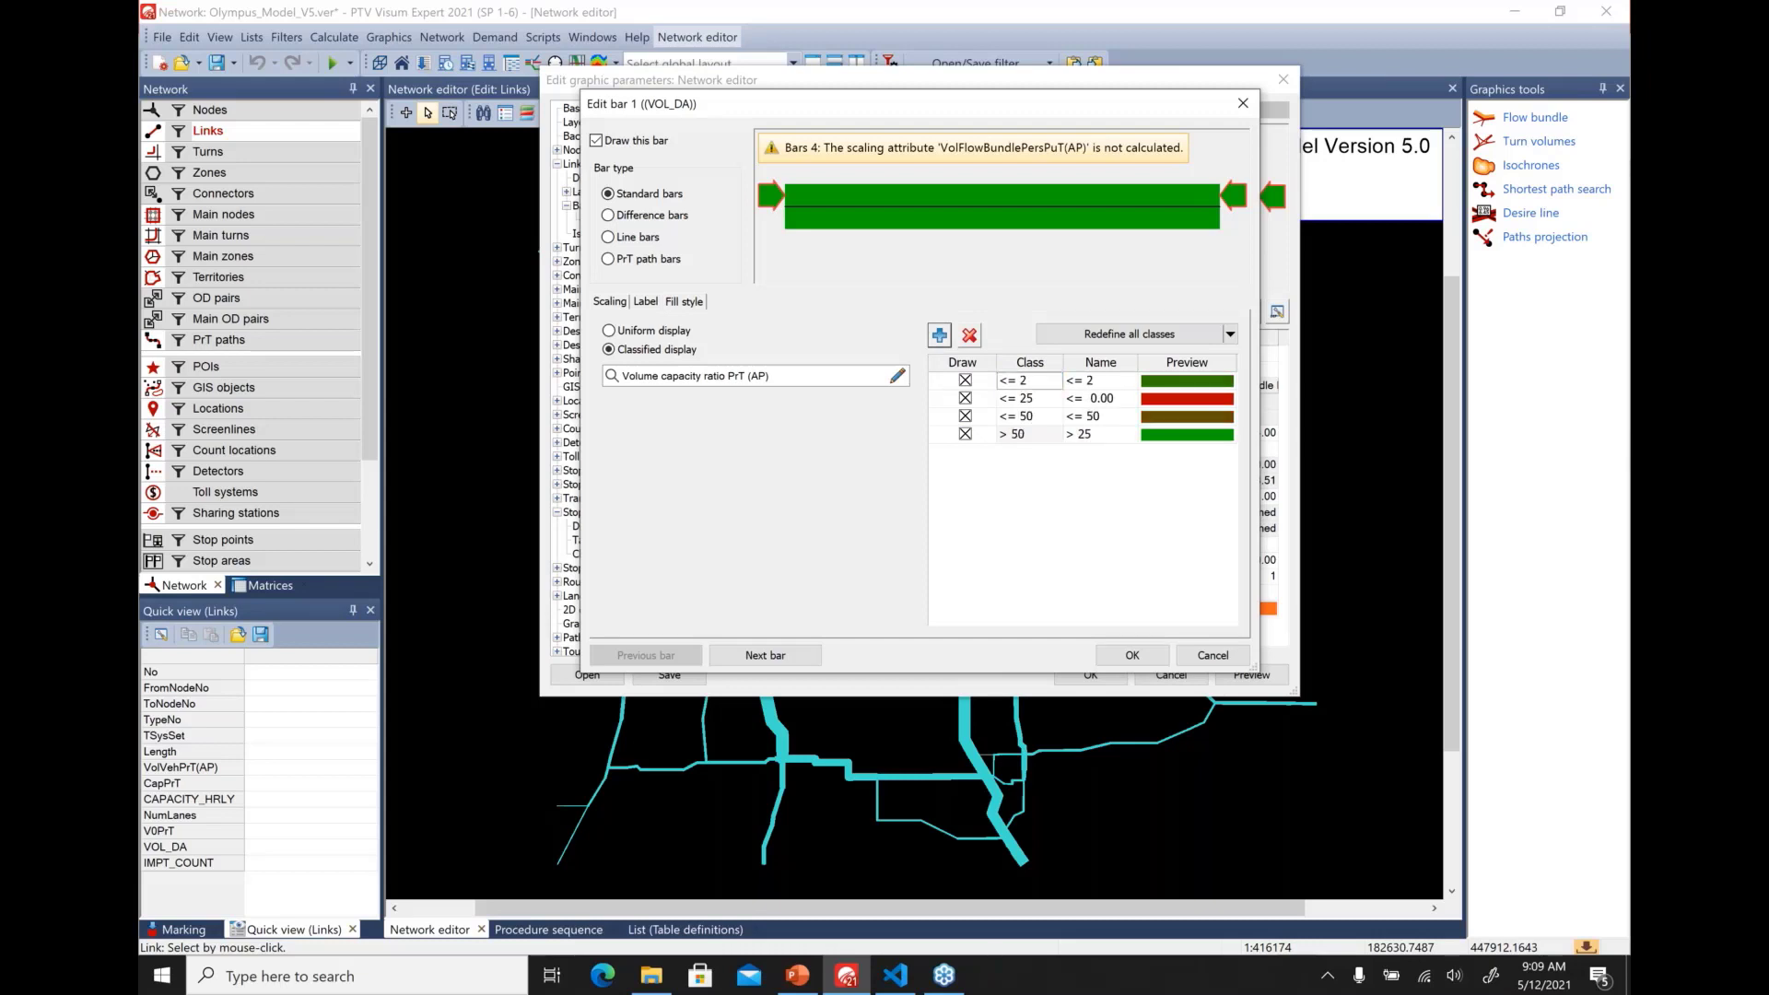
left_click(1042, 384)
type("75")
key("Return")
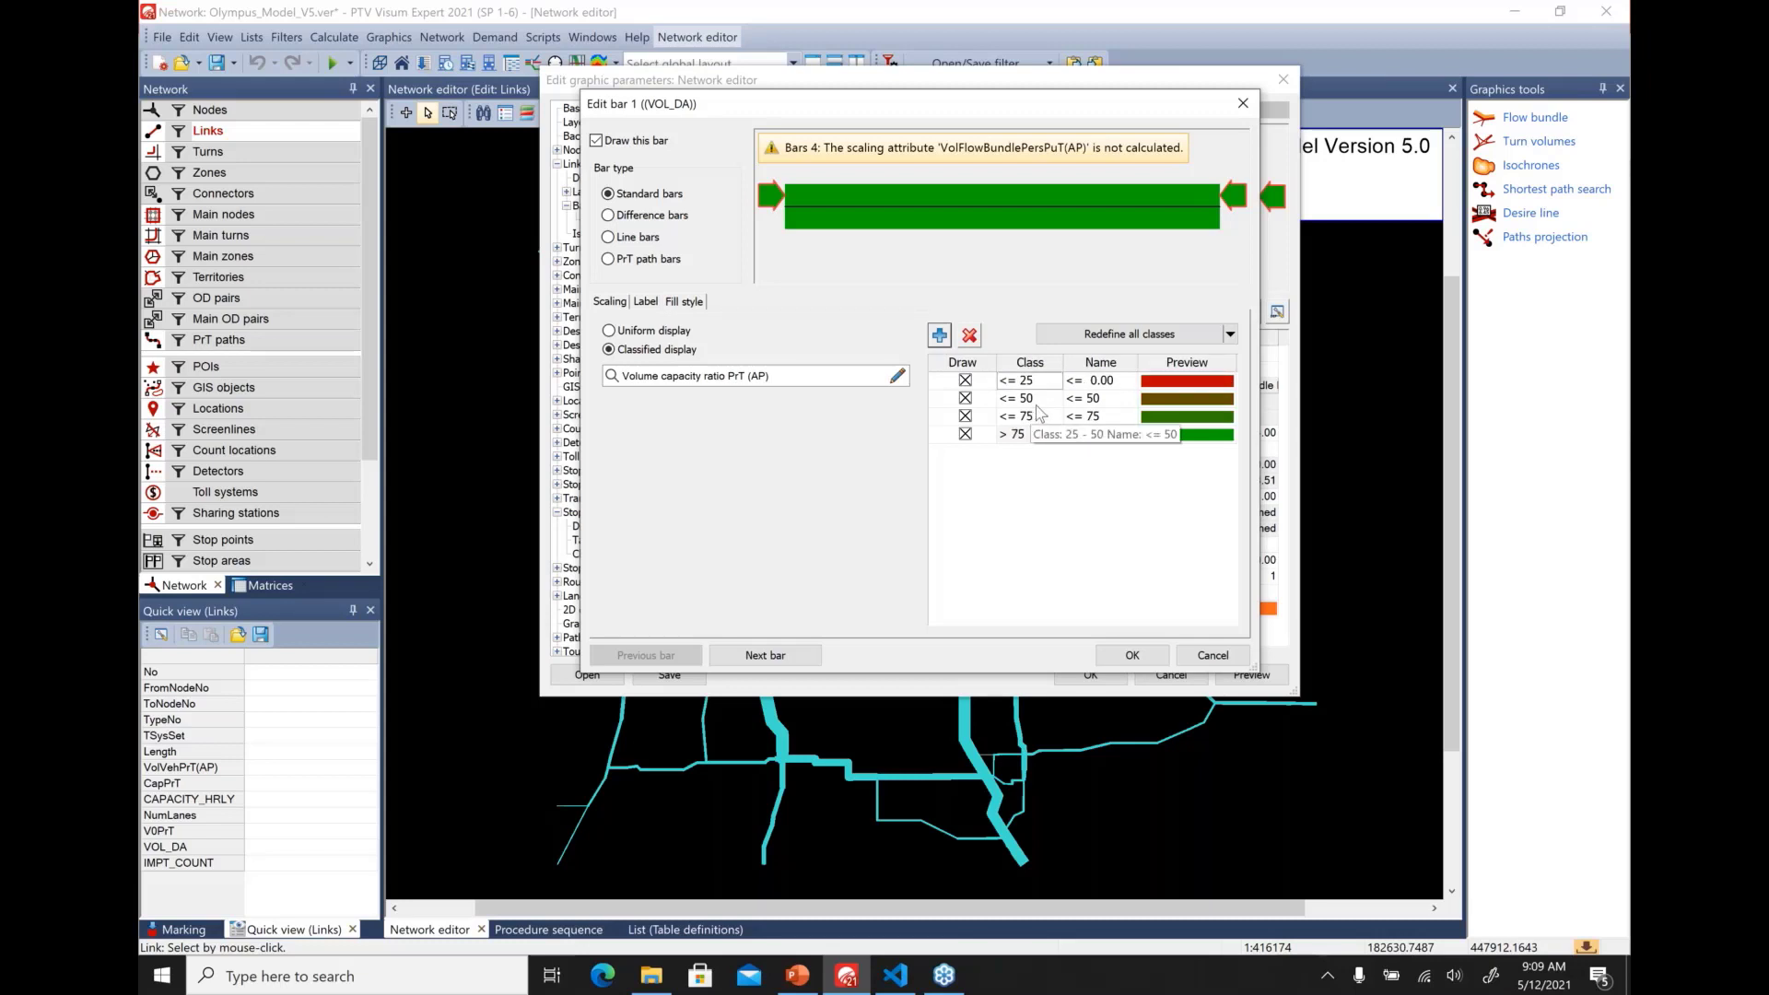
Add another class to the bar with an upper limit of 100
left_click(940, 339)
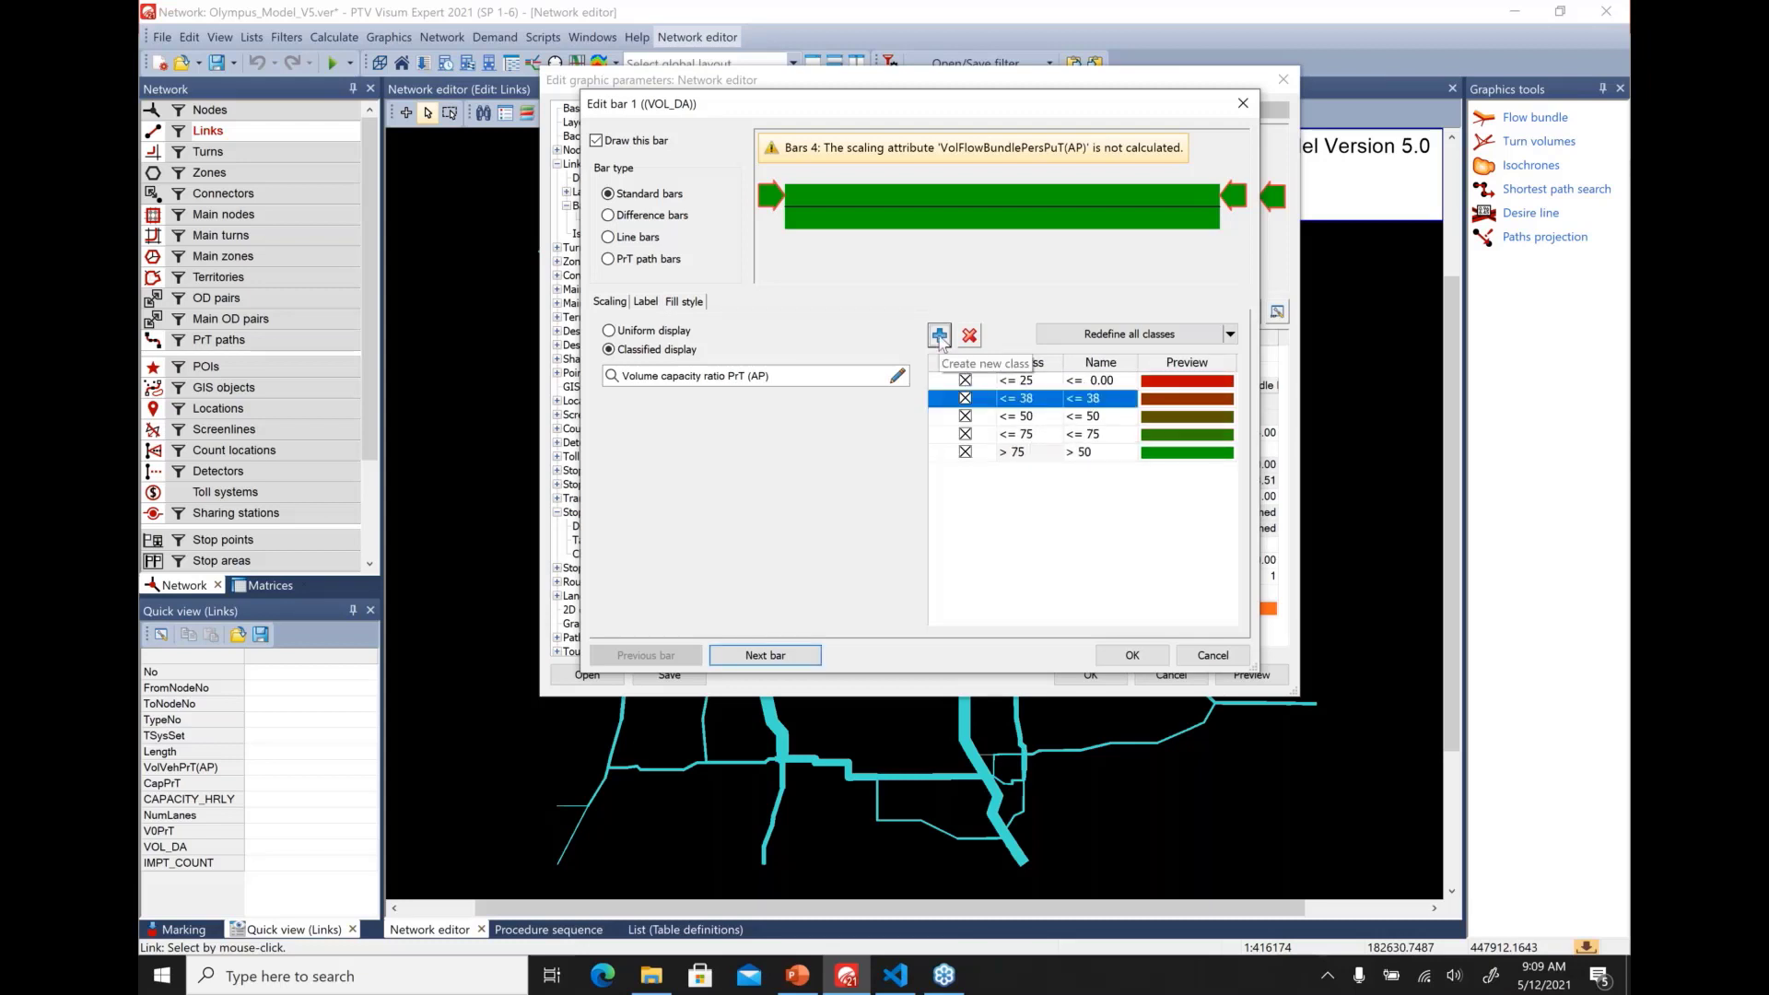
left_click(1034, 401)
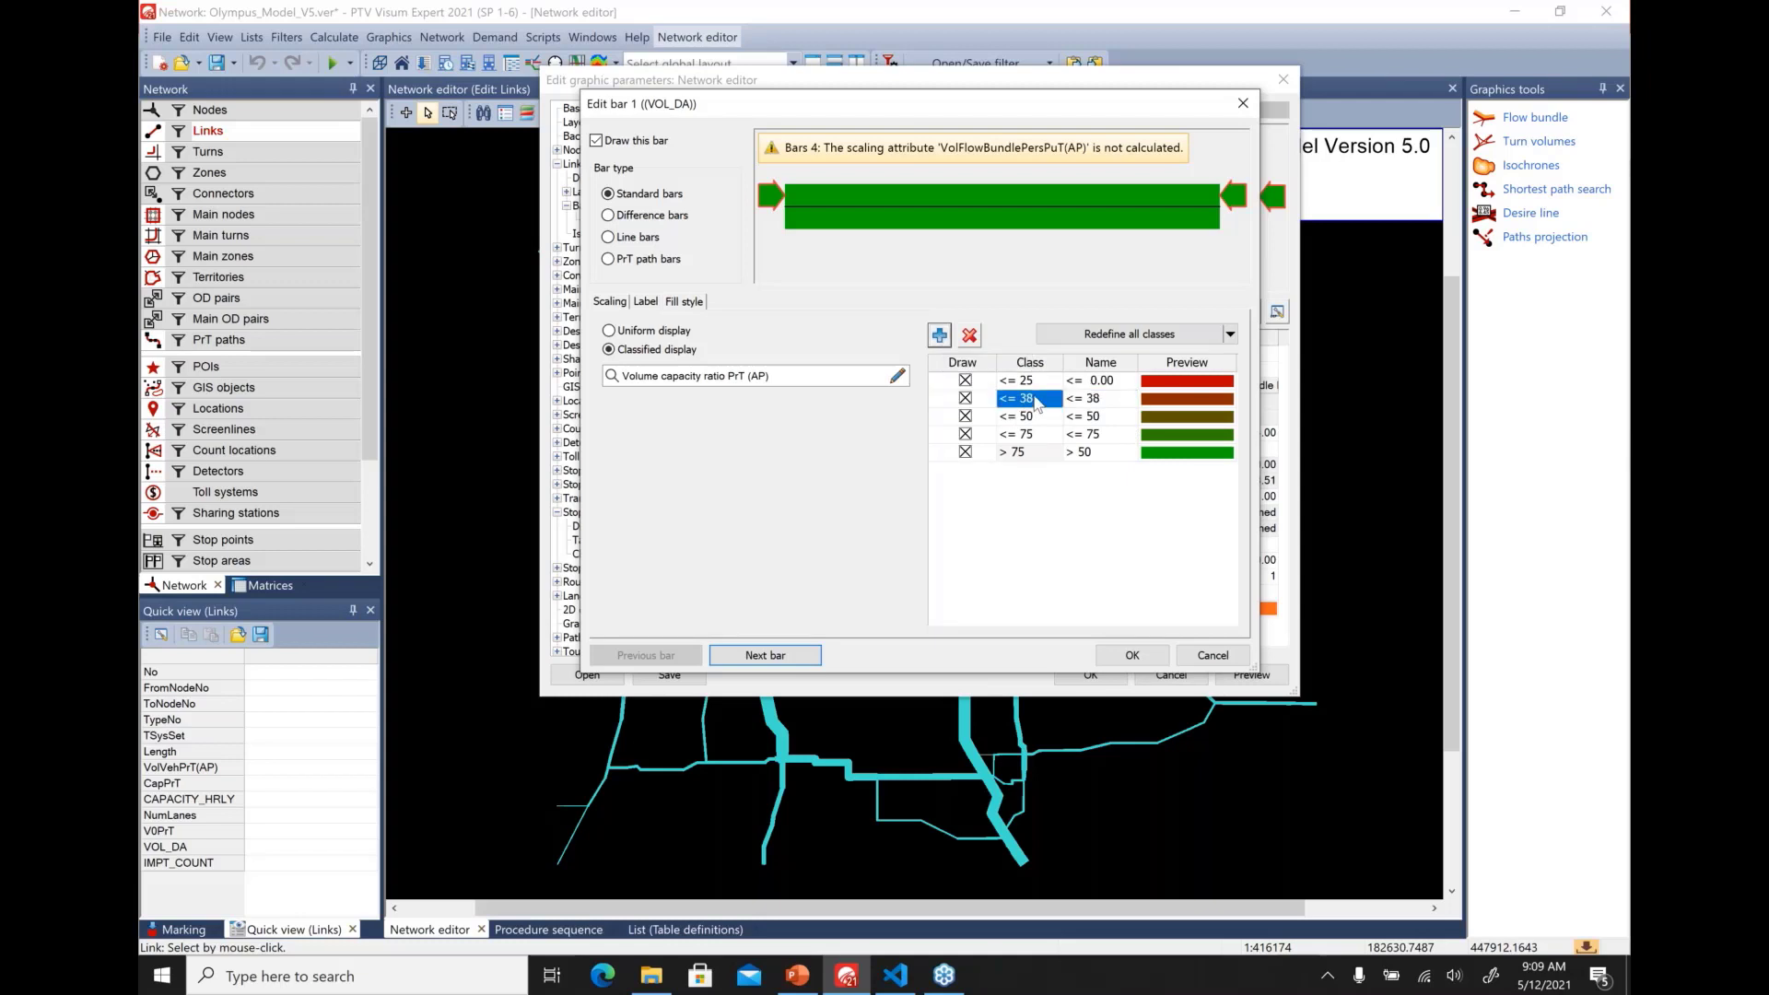
type("100")
key("Return")
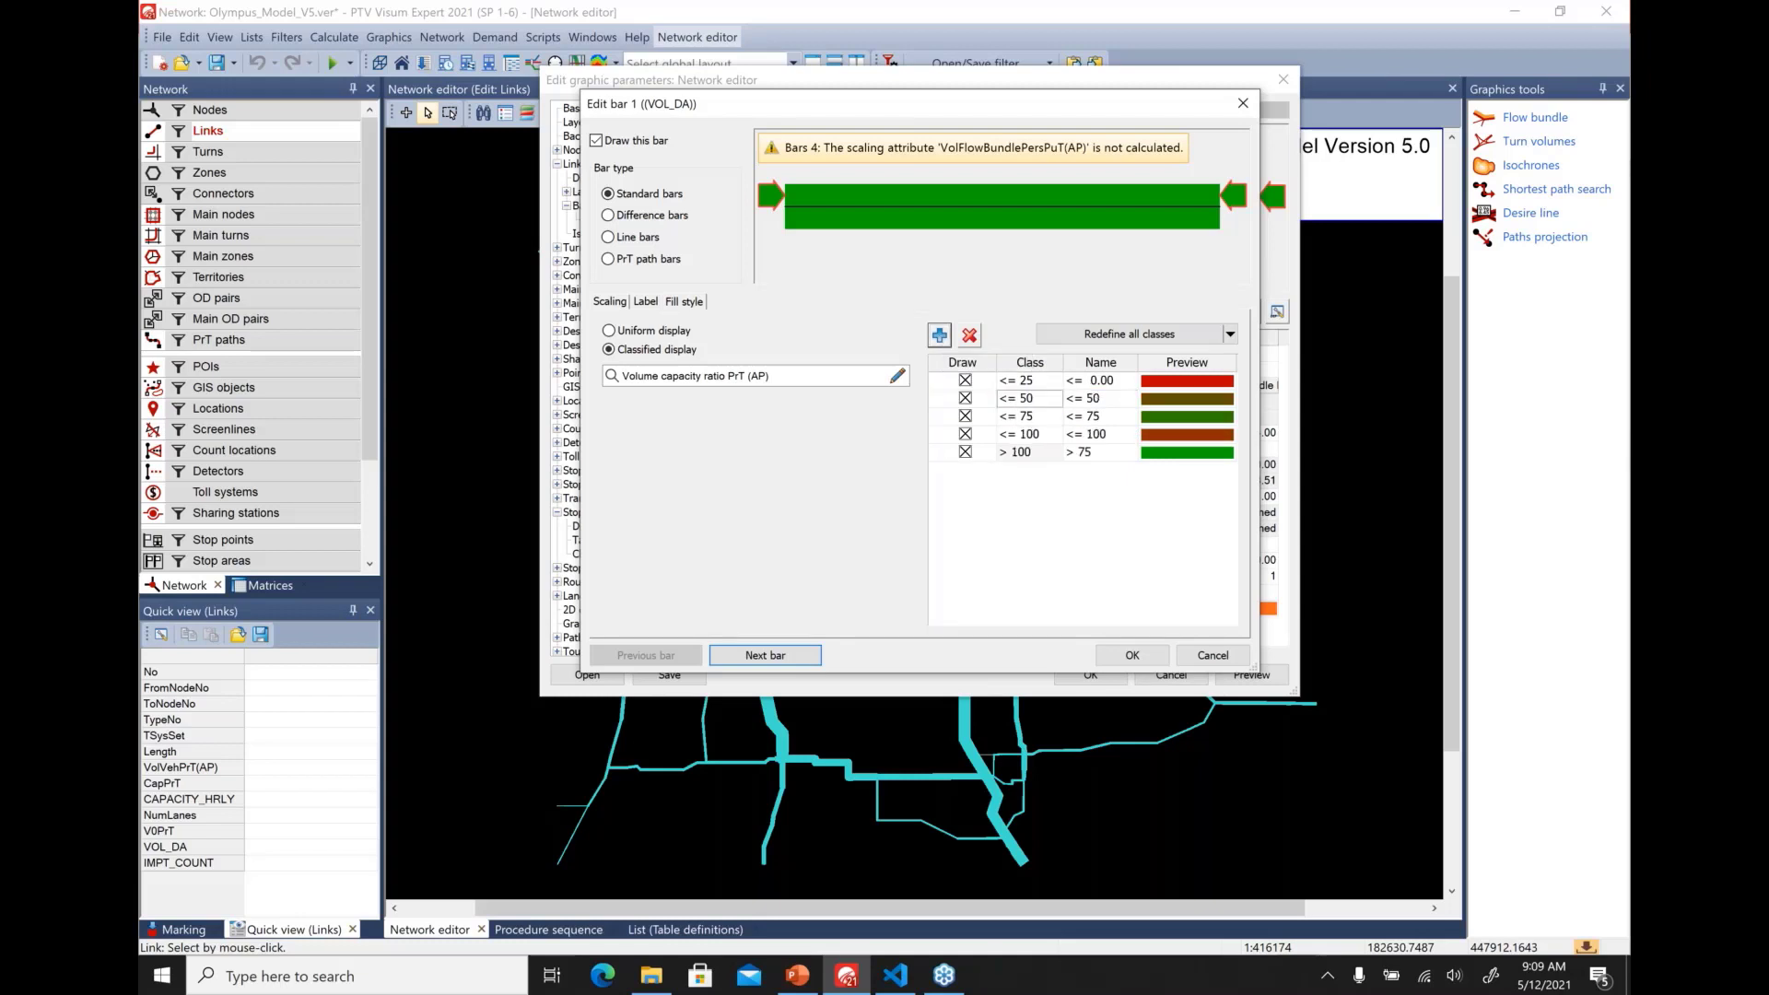
Rename the lowest class as "<= 25" and the <= 50 class as "Less than 50"
left_click(1109, 387)
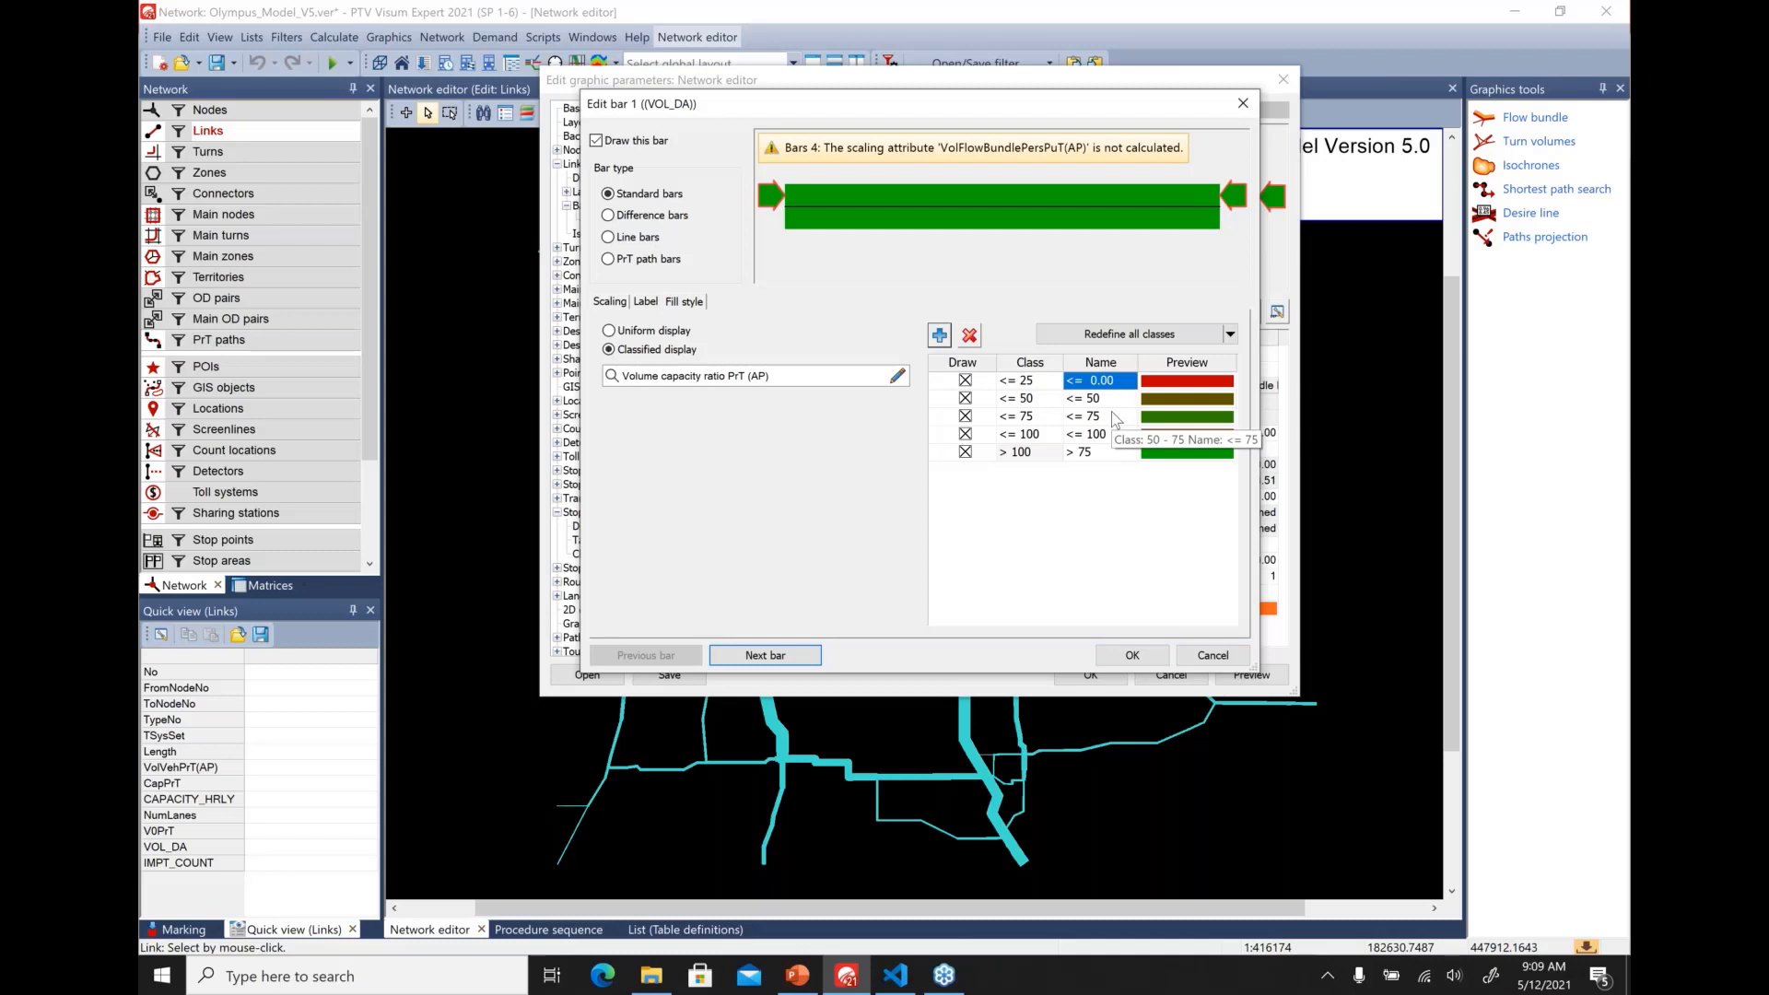
left_click(1022, 385)
key("space")
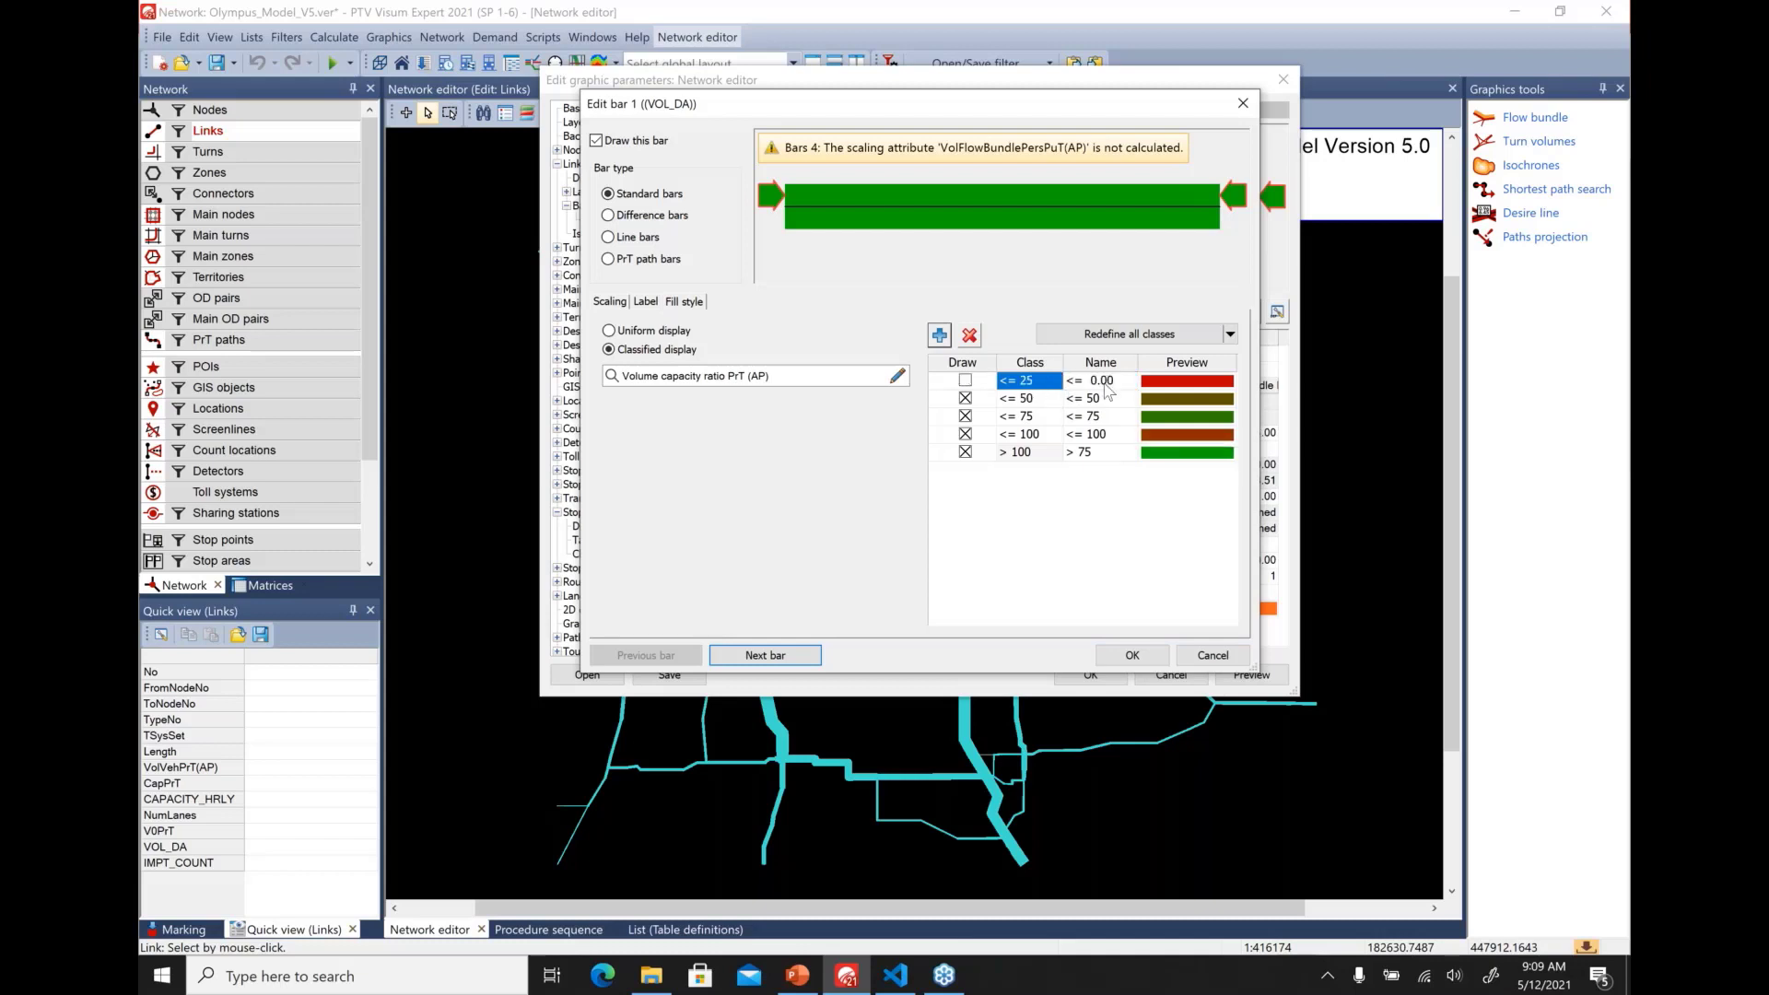
left_click(1105, 385)
left_click(1105, 385)
left_click(1108, 383)
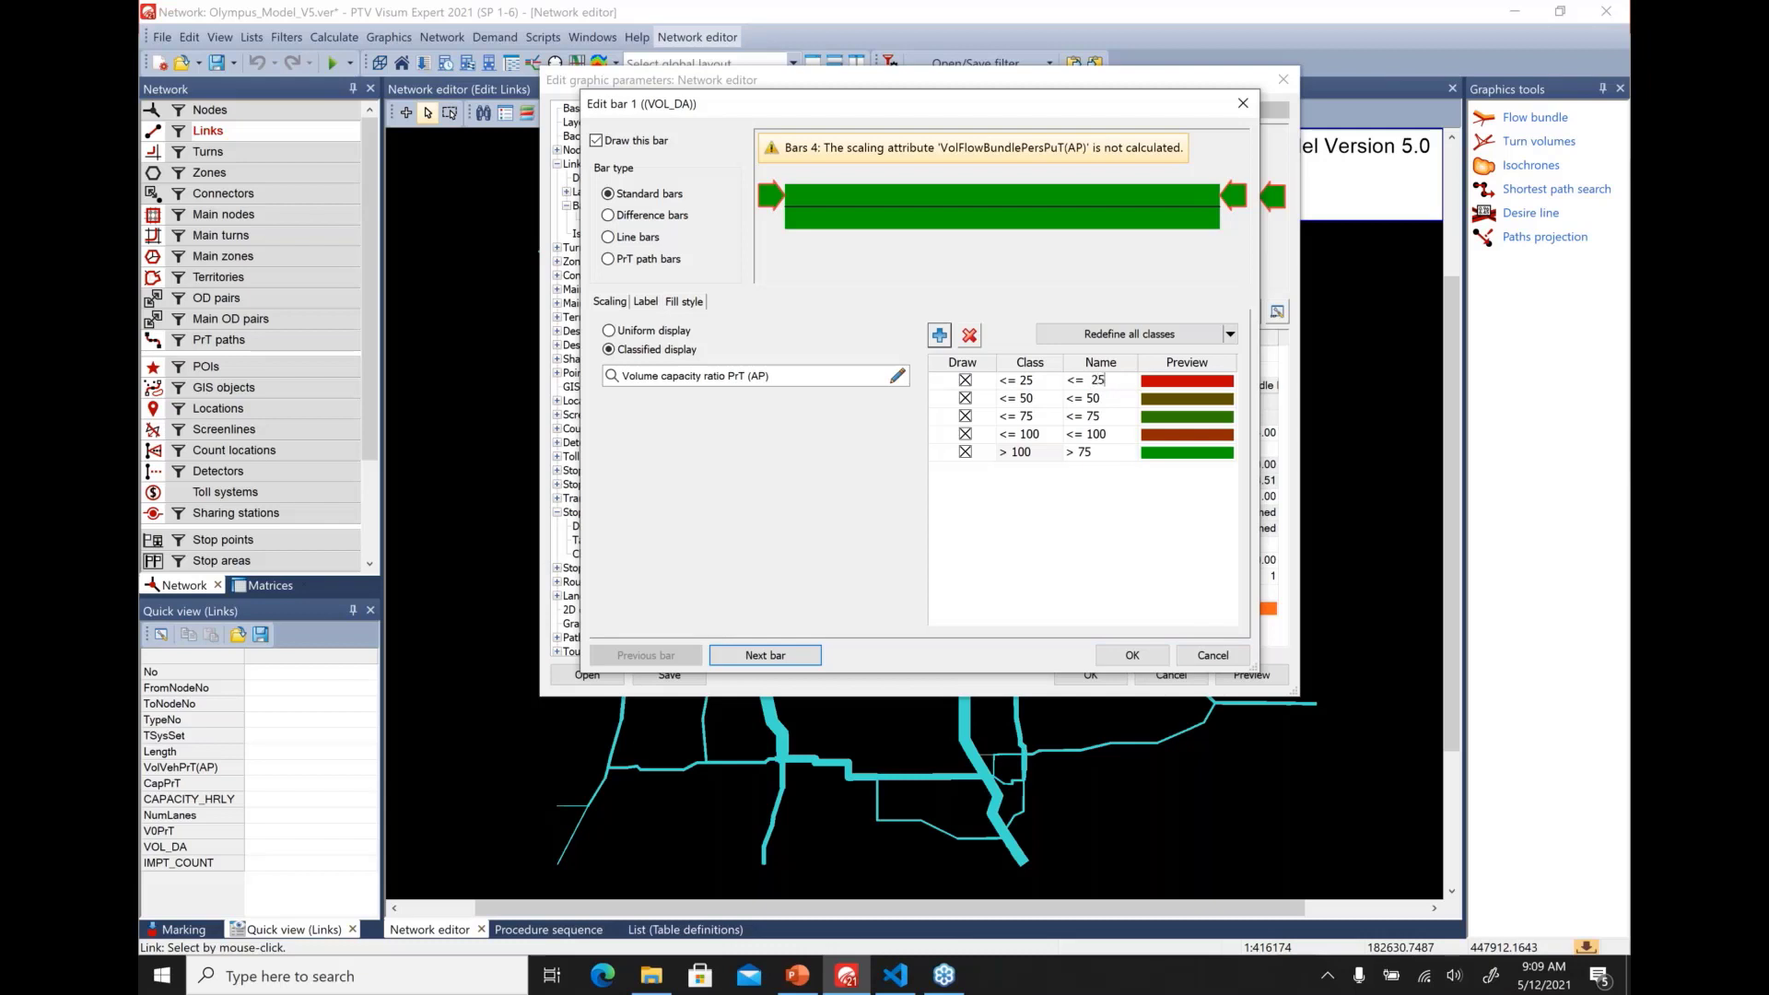
key("Return")
double_click(1107, 401)
type("Less than 50")
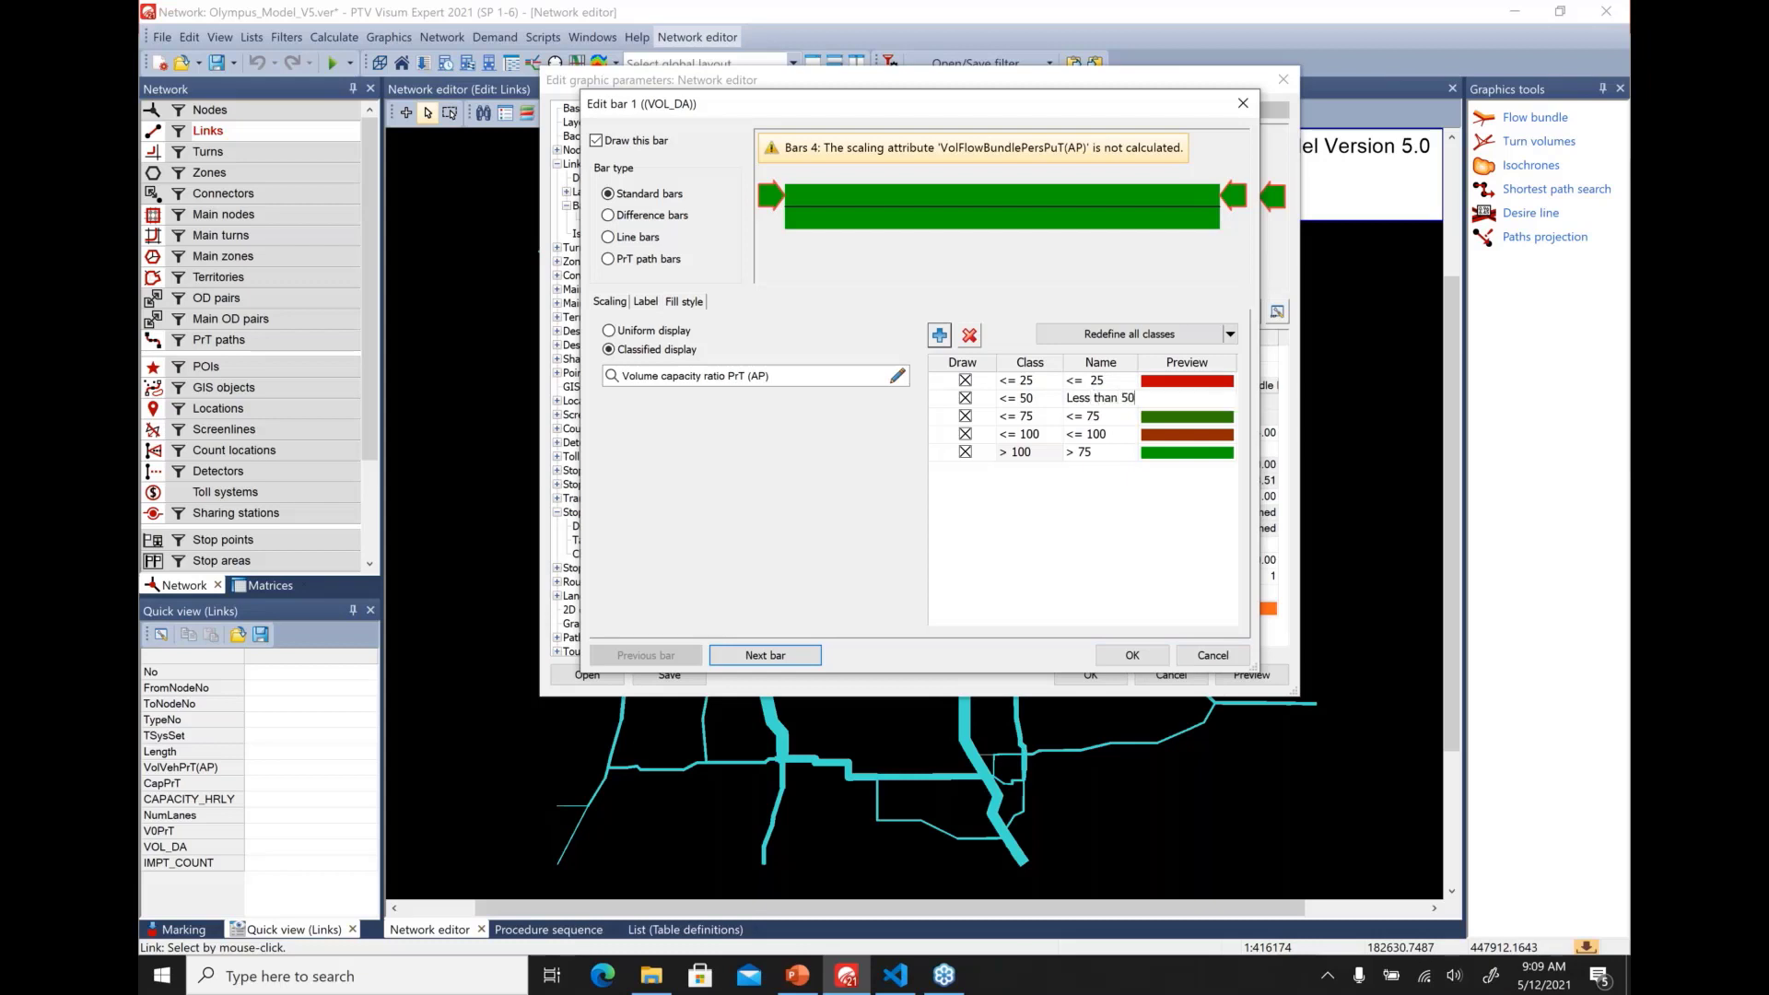
key("Return")
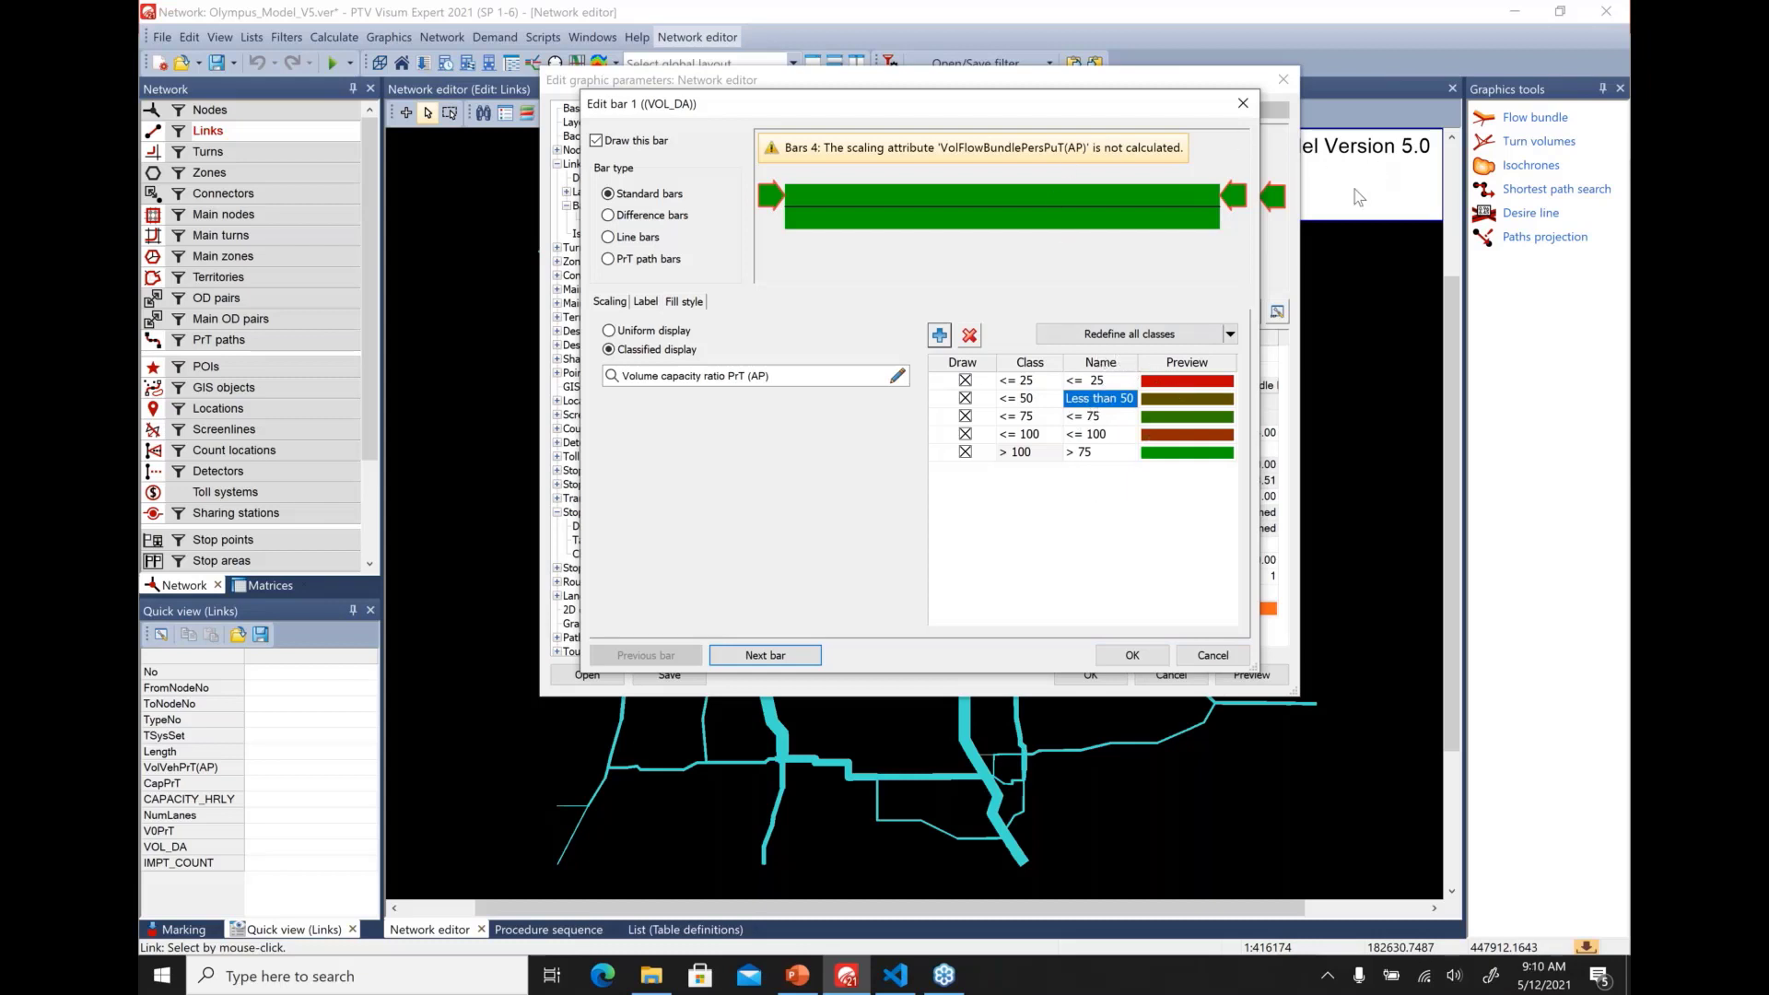
Fill the <= 25 class with dark grey and the <= 50 class with medium grey
double_click(1184, 387)
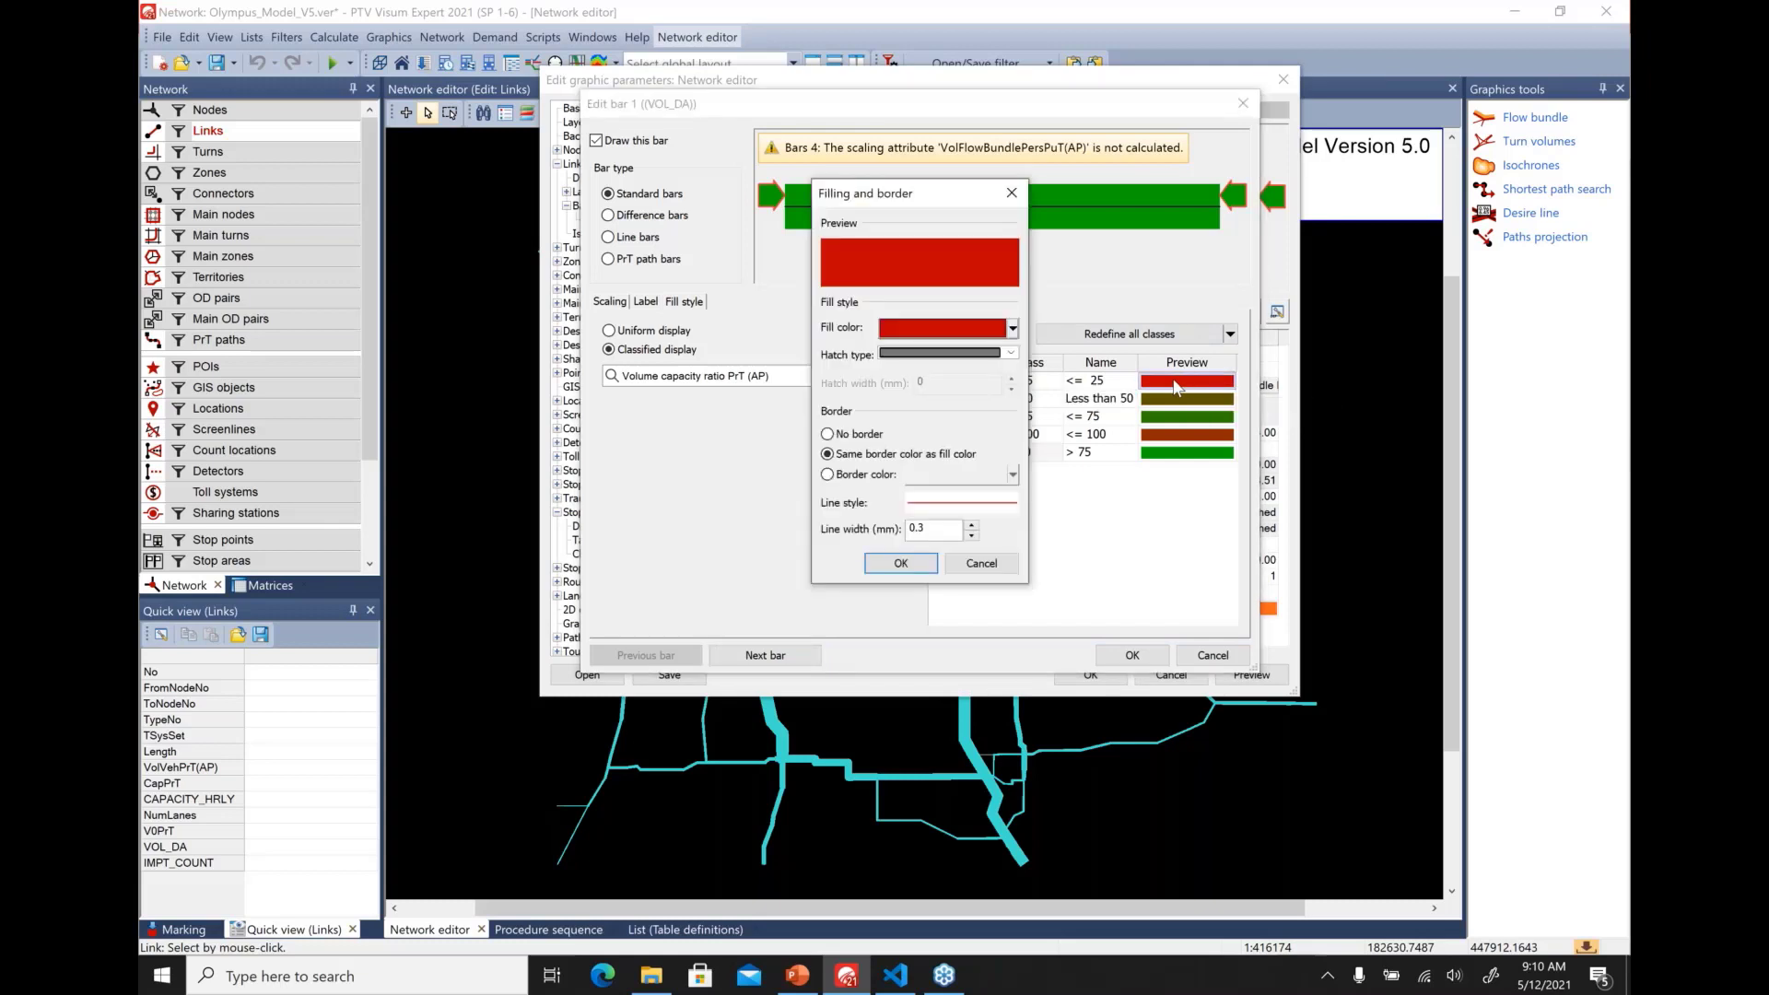
left_click(998, 329)
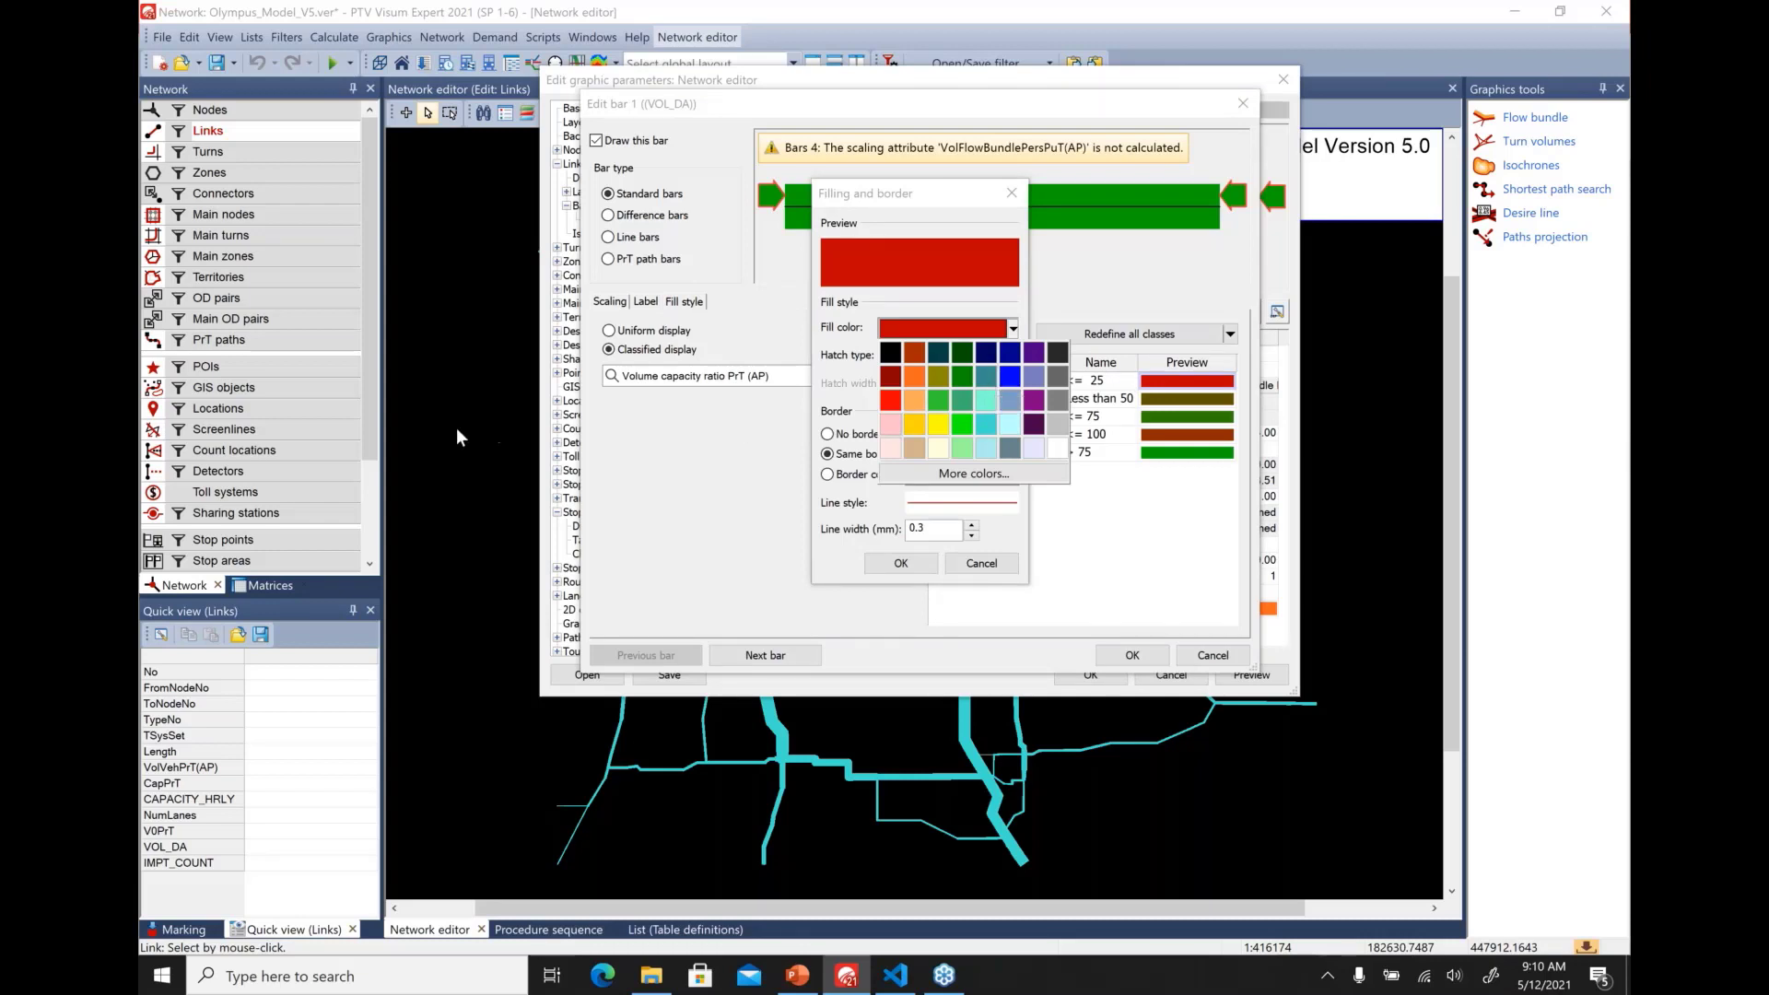
left_click(1058, 356)
left_click(900, 562)
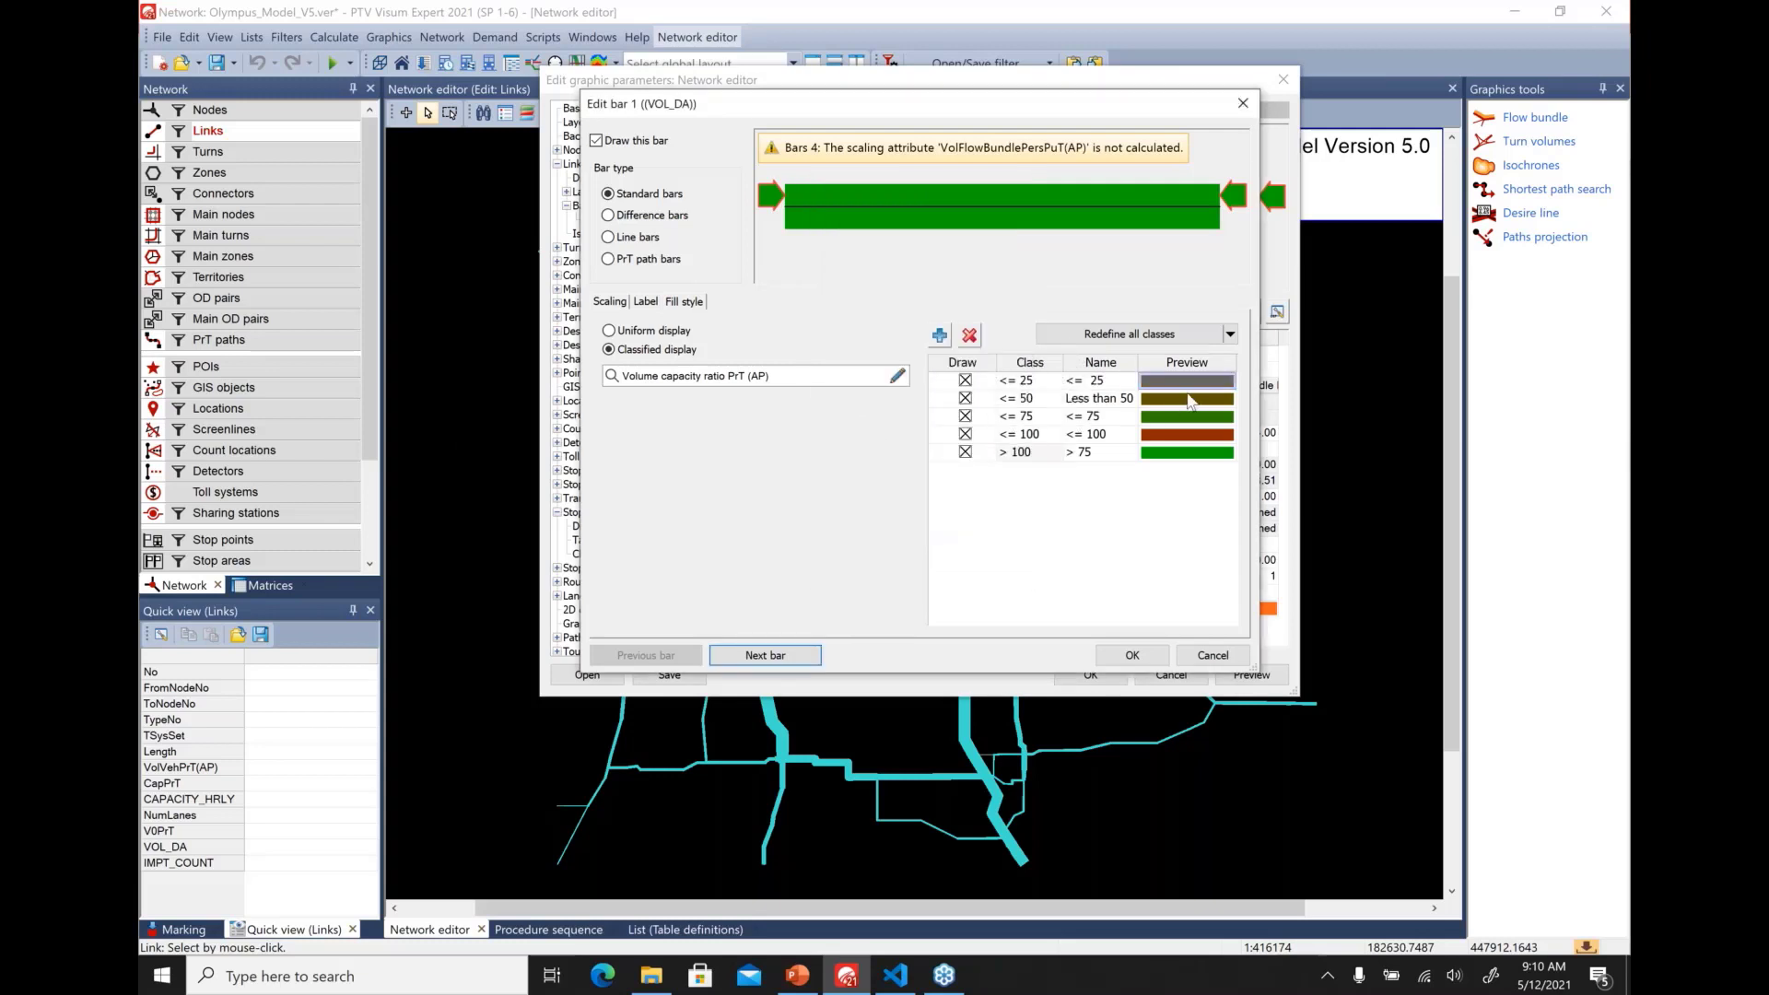
double_click(1187, 398)
left_click(962, 340)
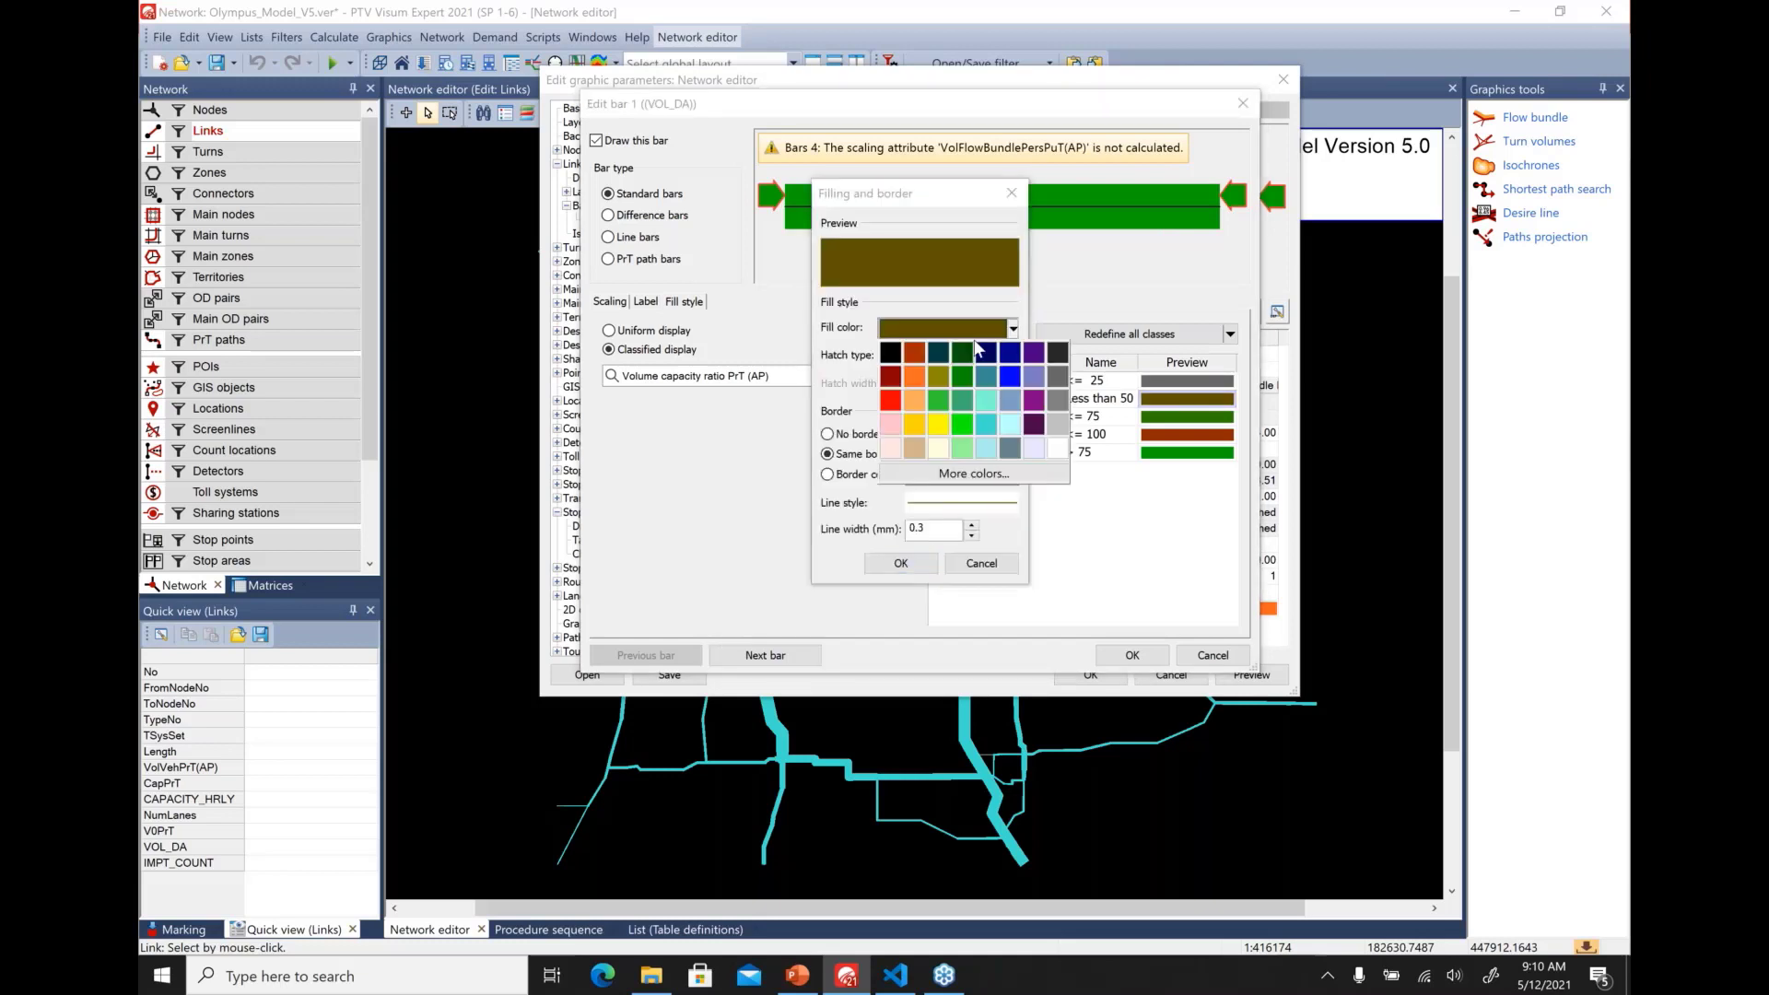
left_click(1057, 404)
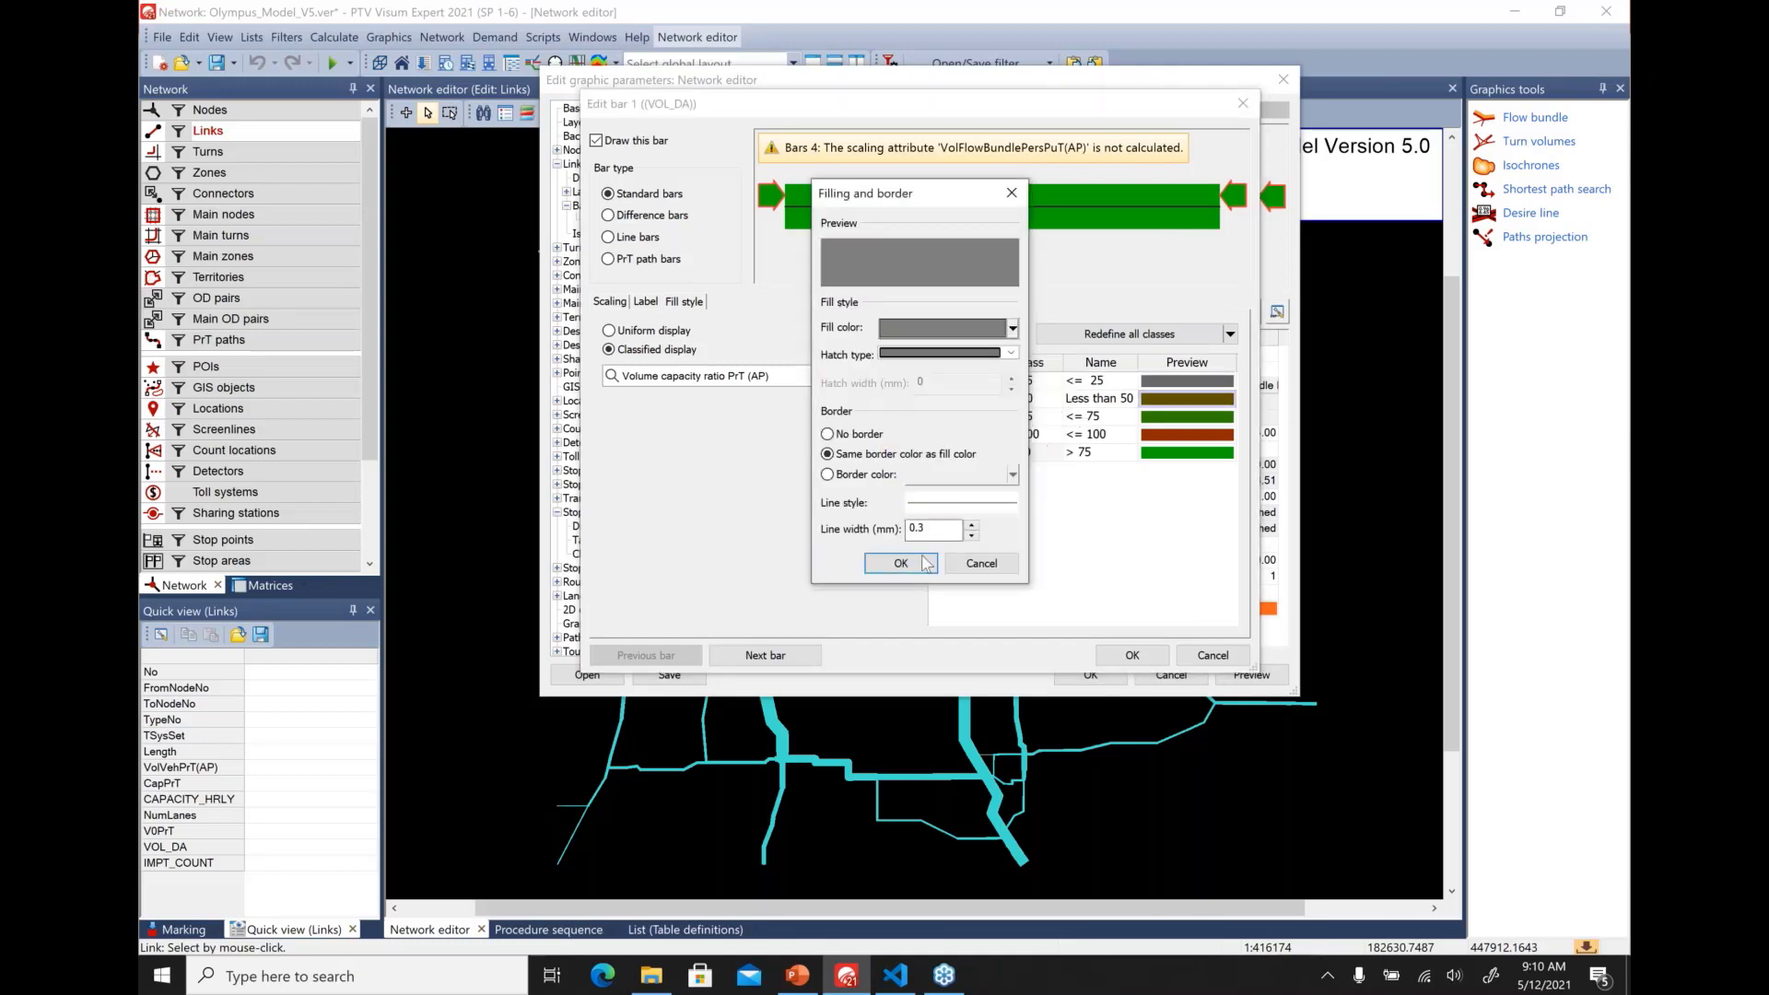
left_click(901, 563)
Set the fill color of the <= 75 class to light grey
double_click(1192, 419)
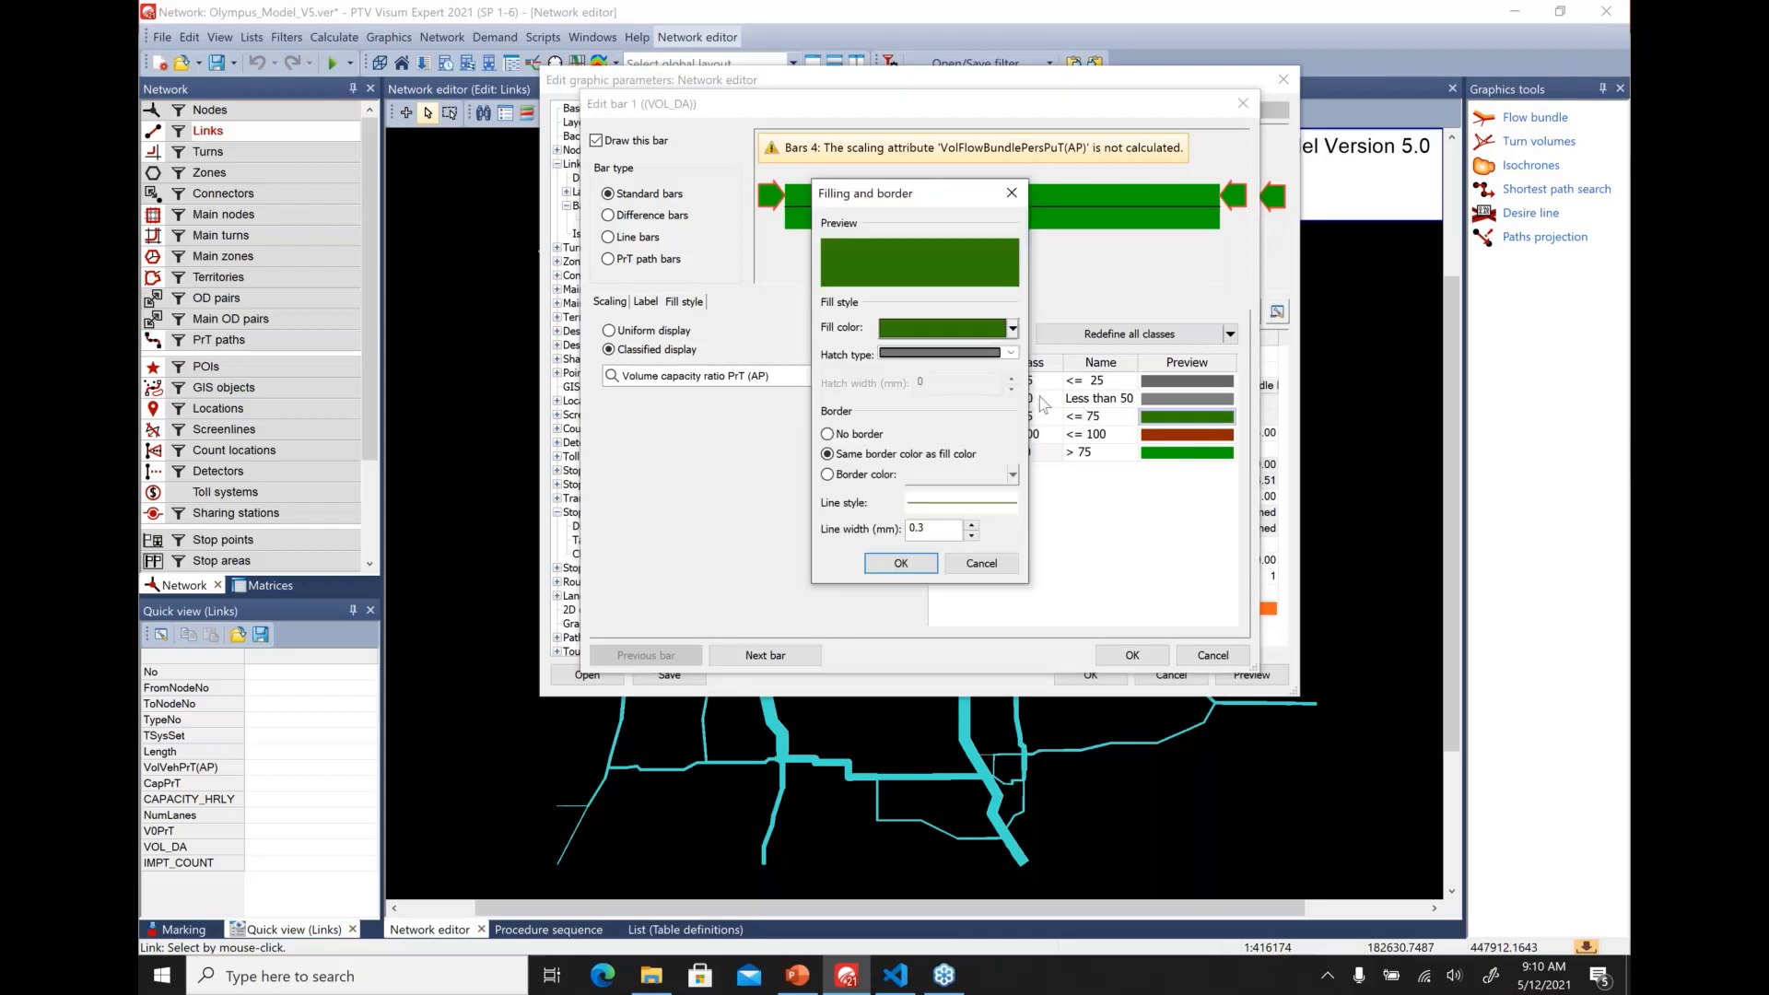
left_click(983, 329)
left_click(1057, 425)
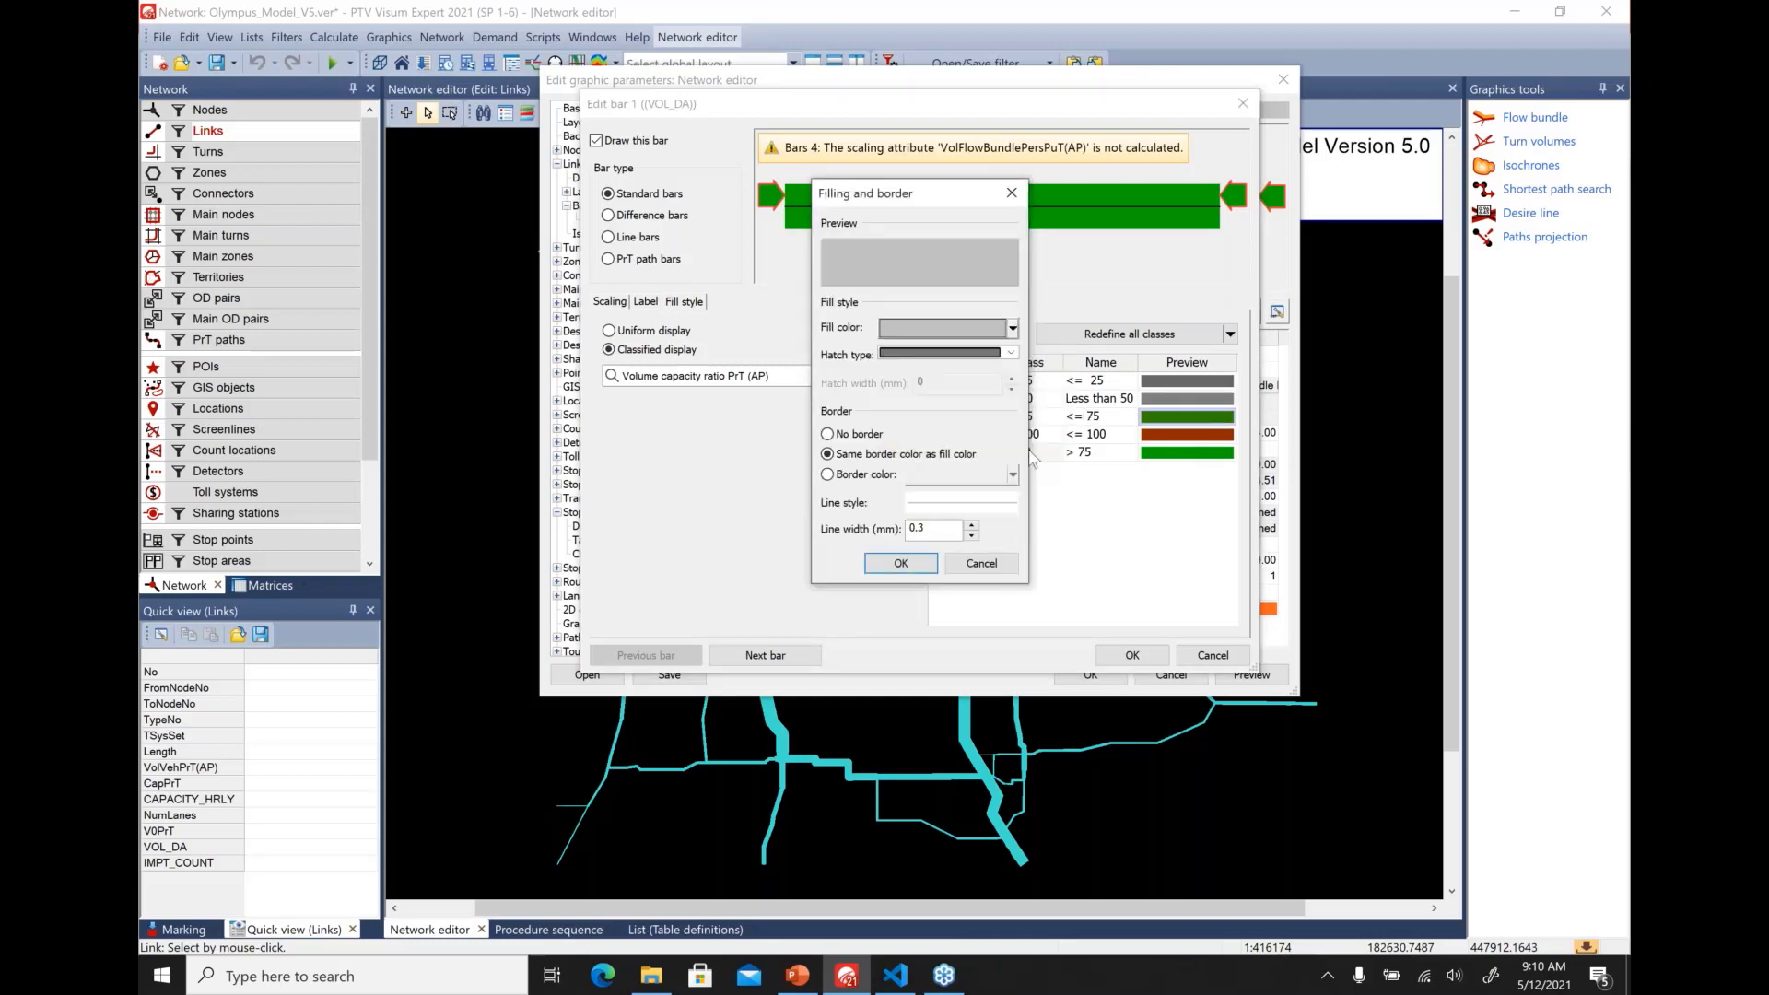
left_click(901, 563)
Set the fill color of both the <= 100 class and the > 100 class to white
double_click(1169, 435)
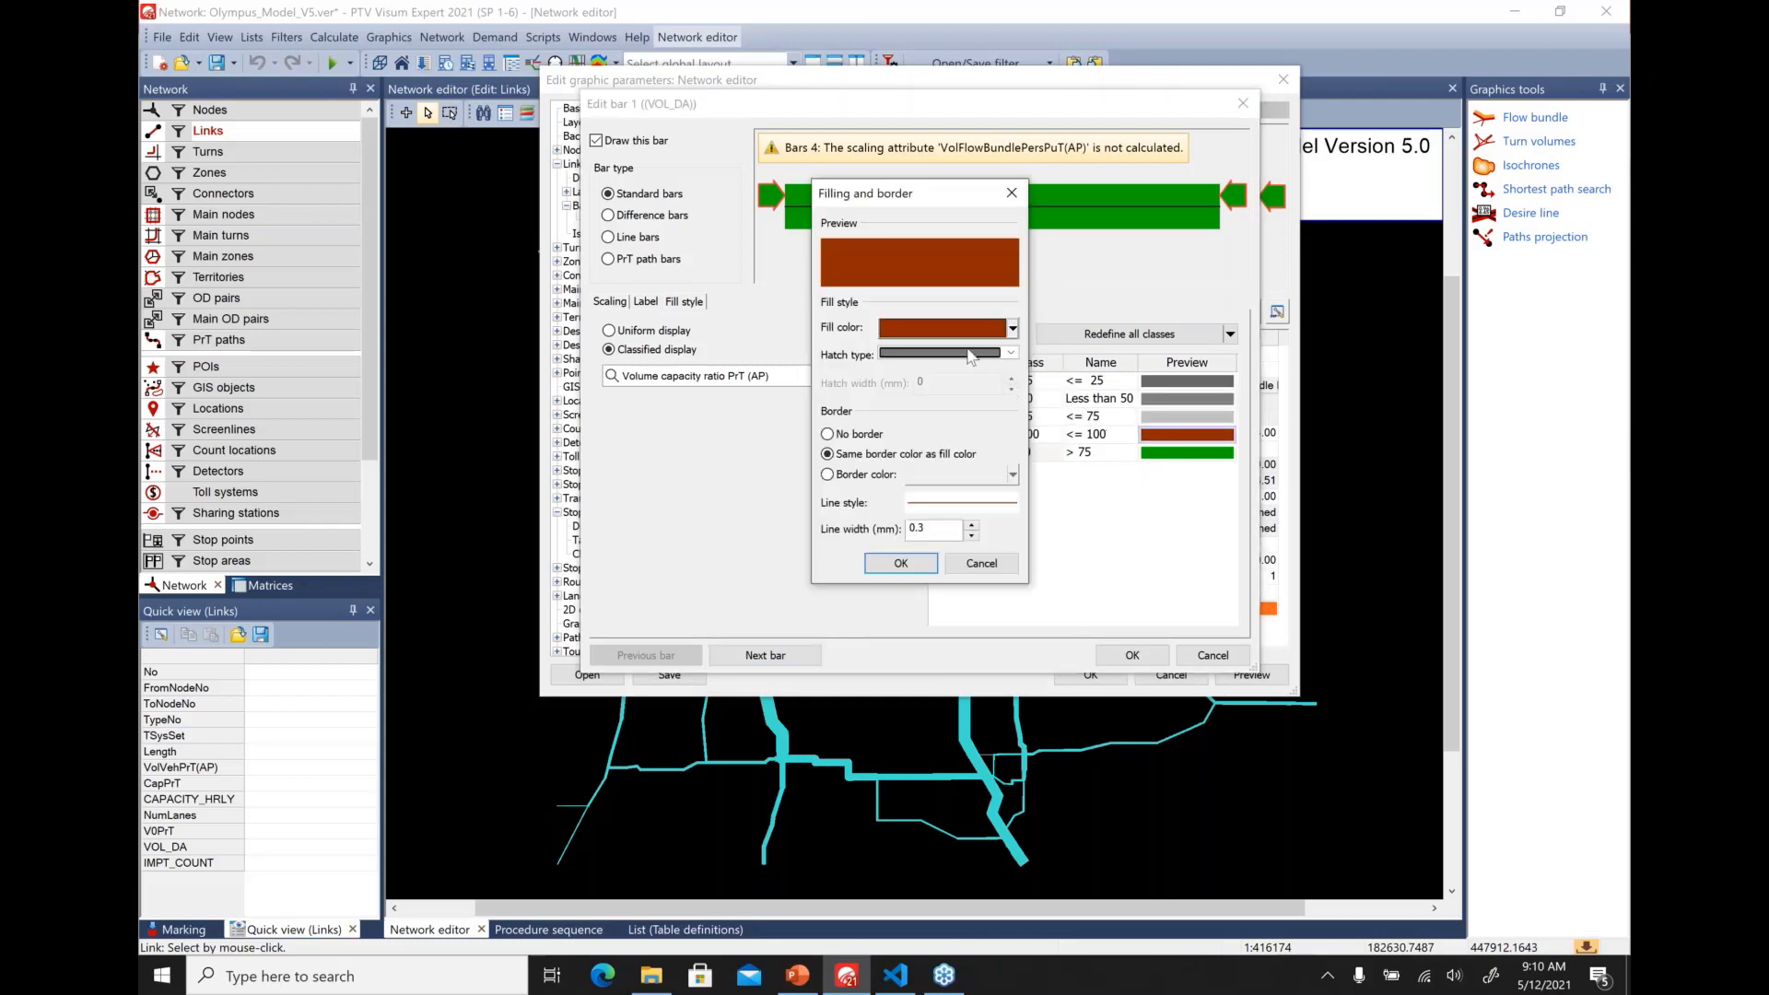
left_click(982, 329)
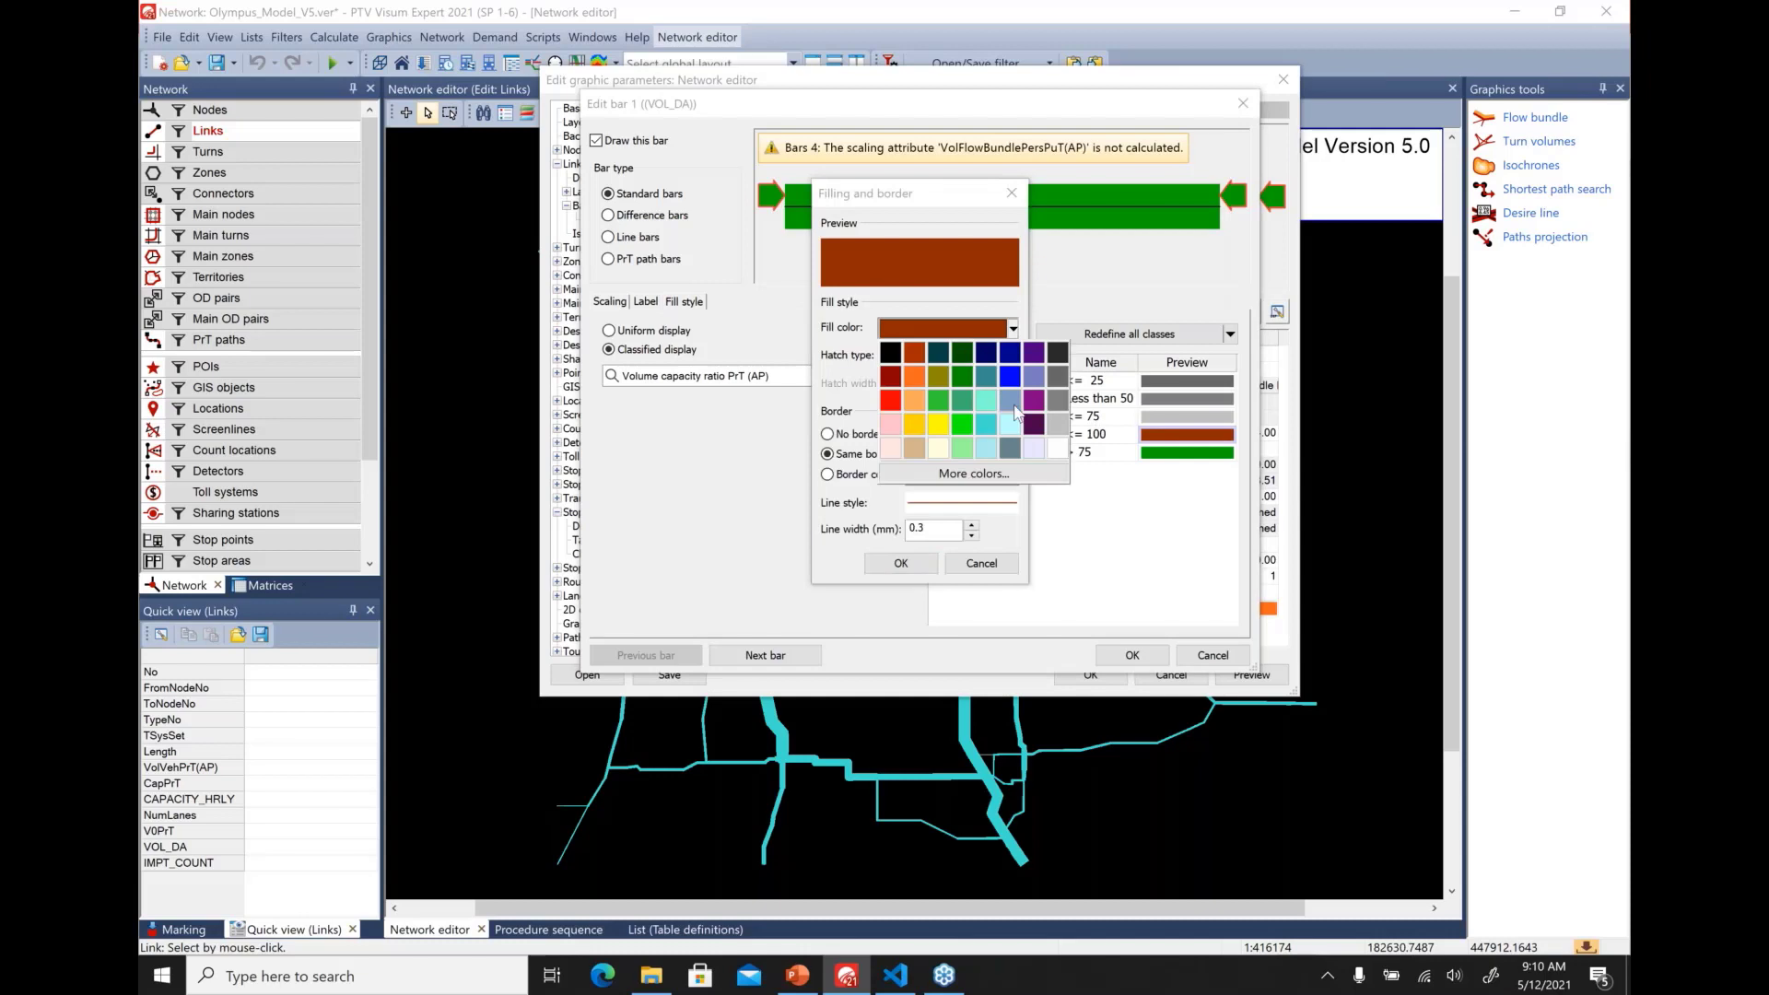
left_click(1057, 431)
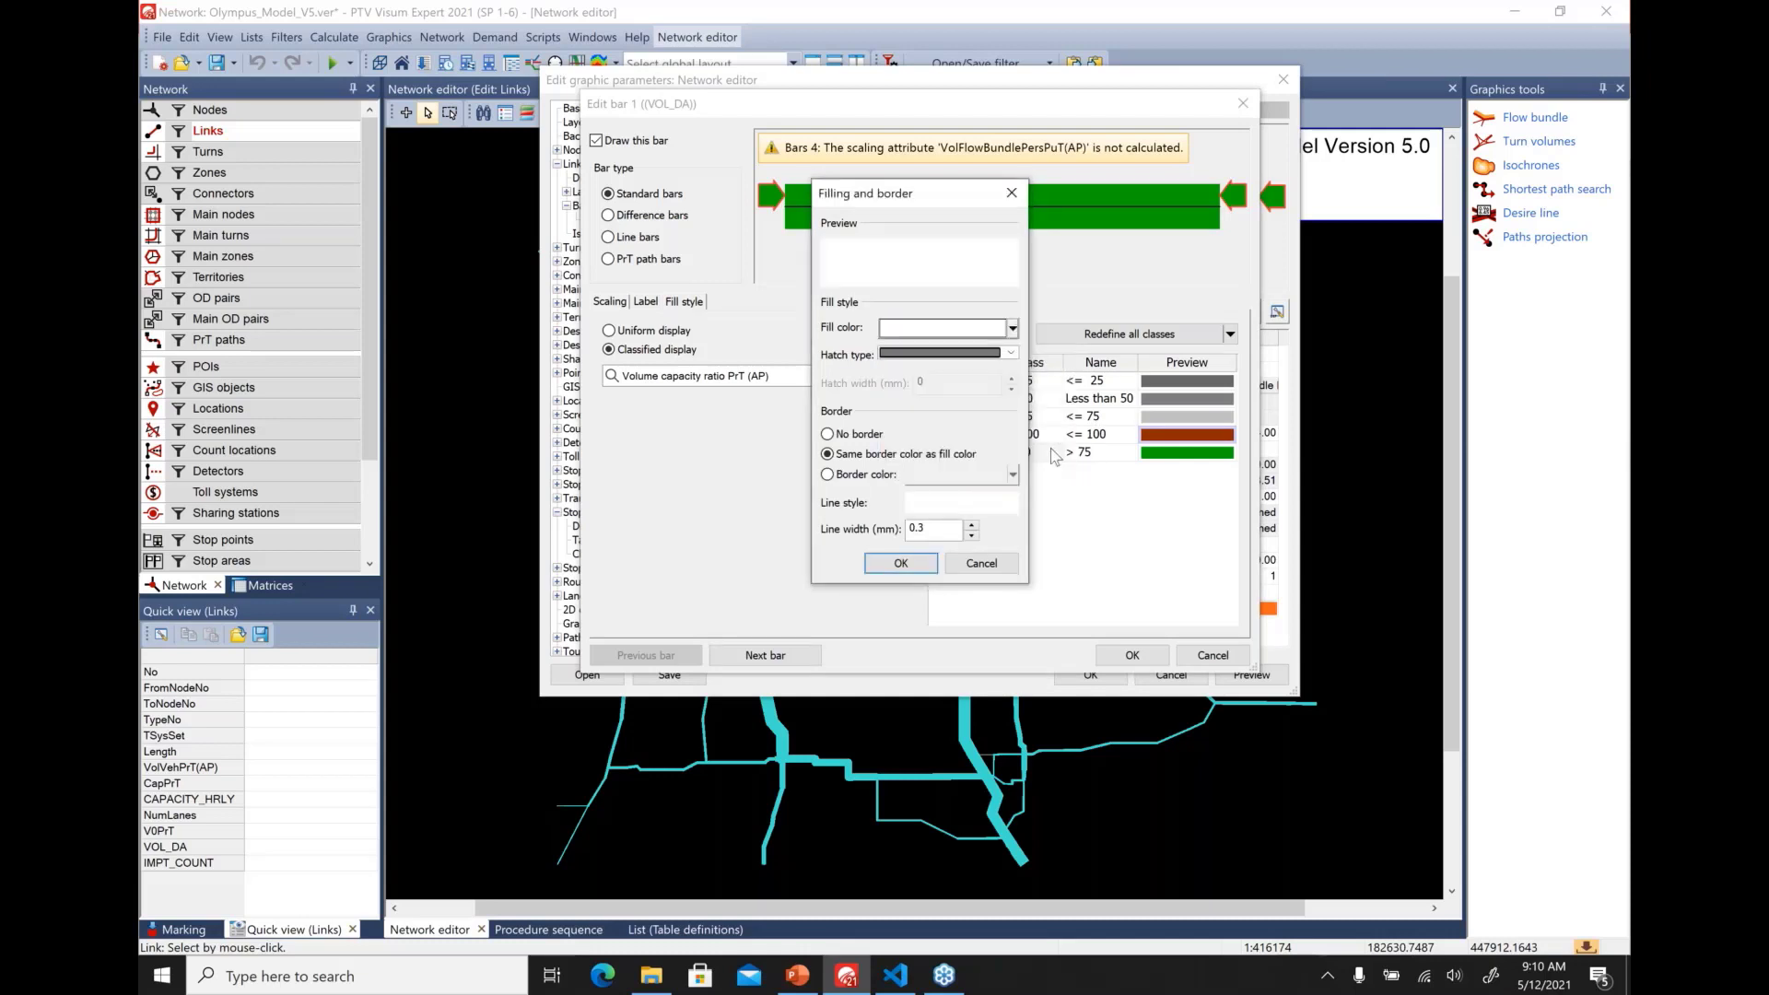
left_click(900, 563)
double_click(1198, 452)
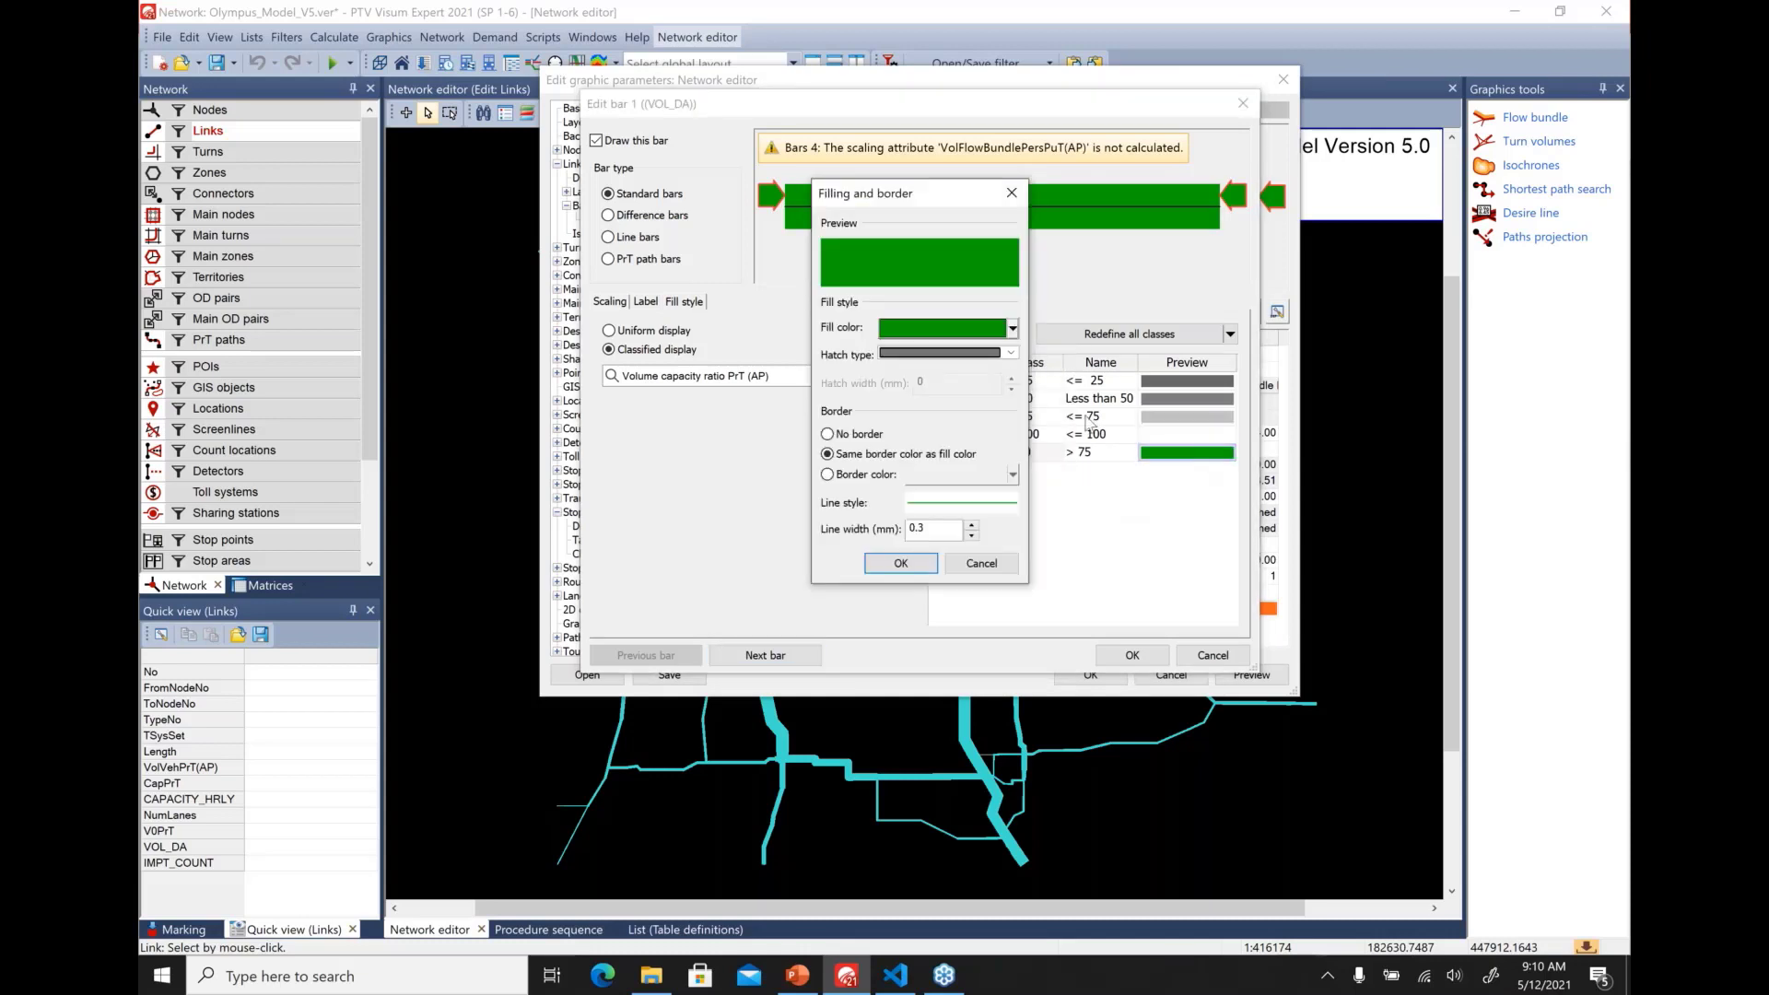
left_click(955, 339)
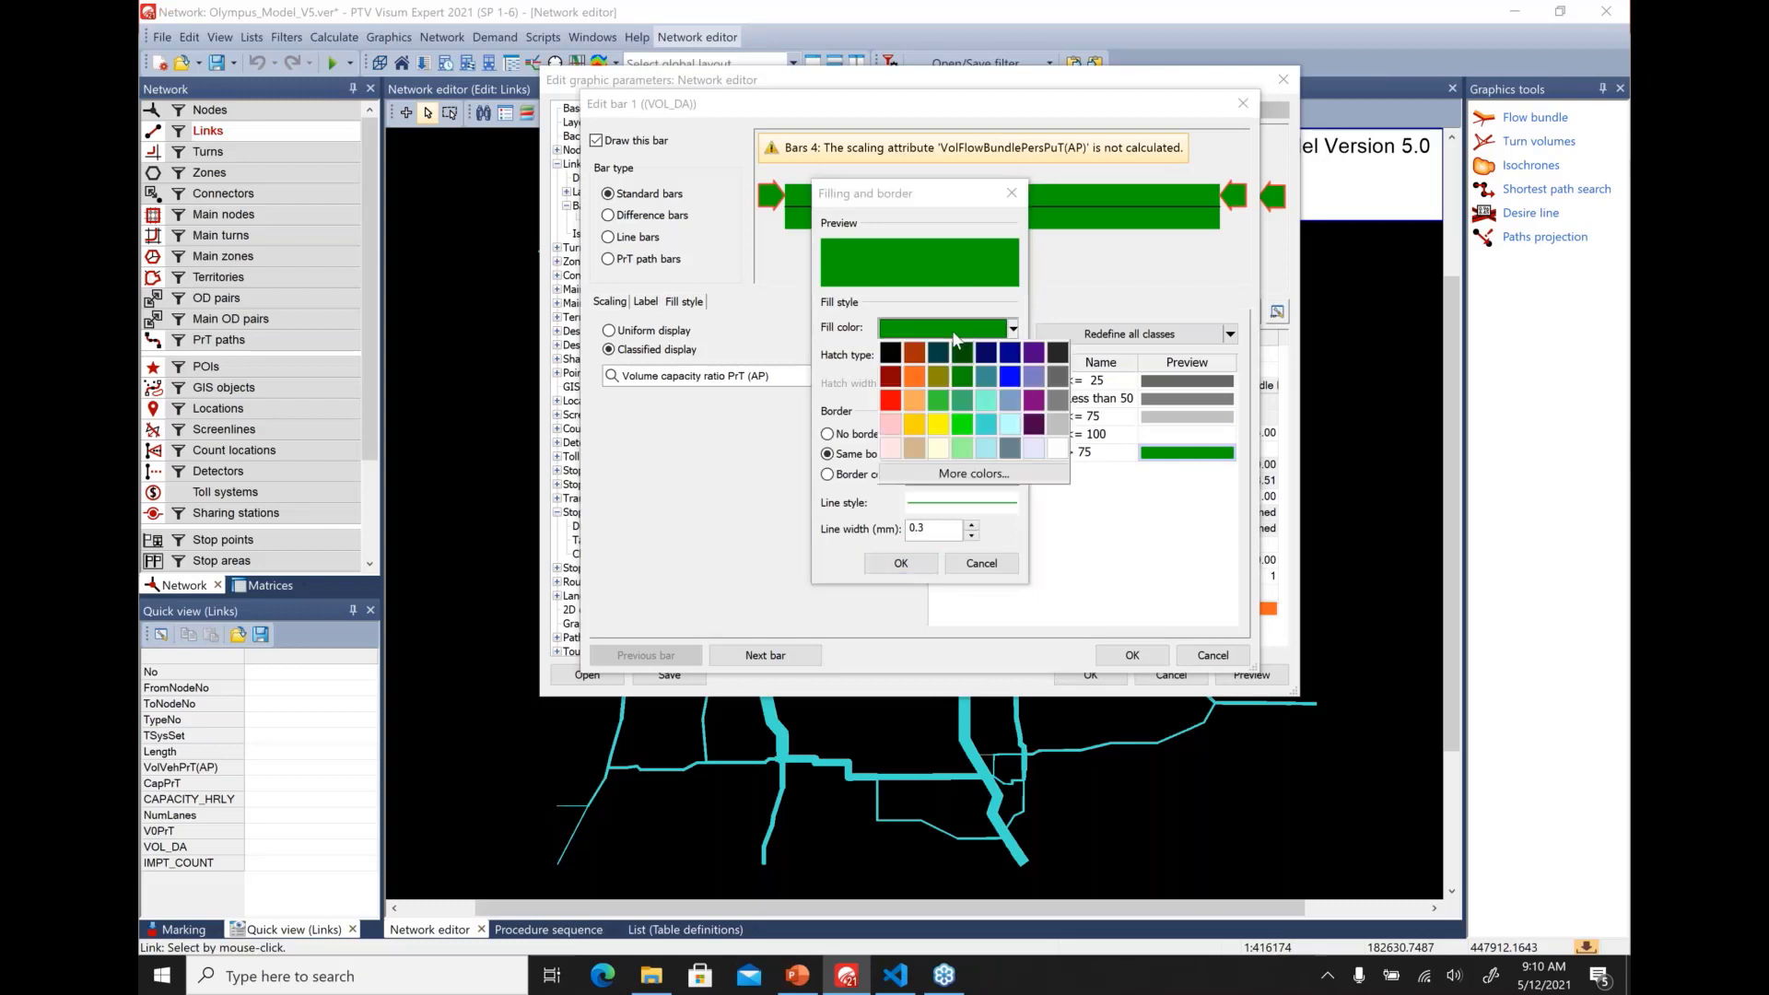
left_click(1067, 455)
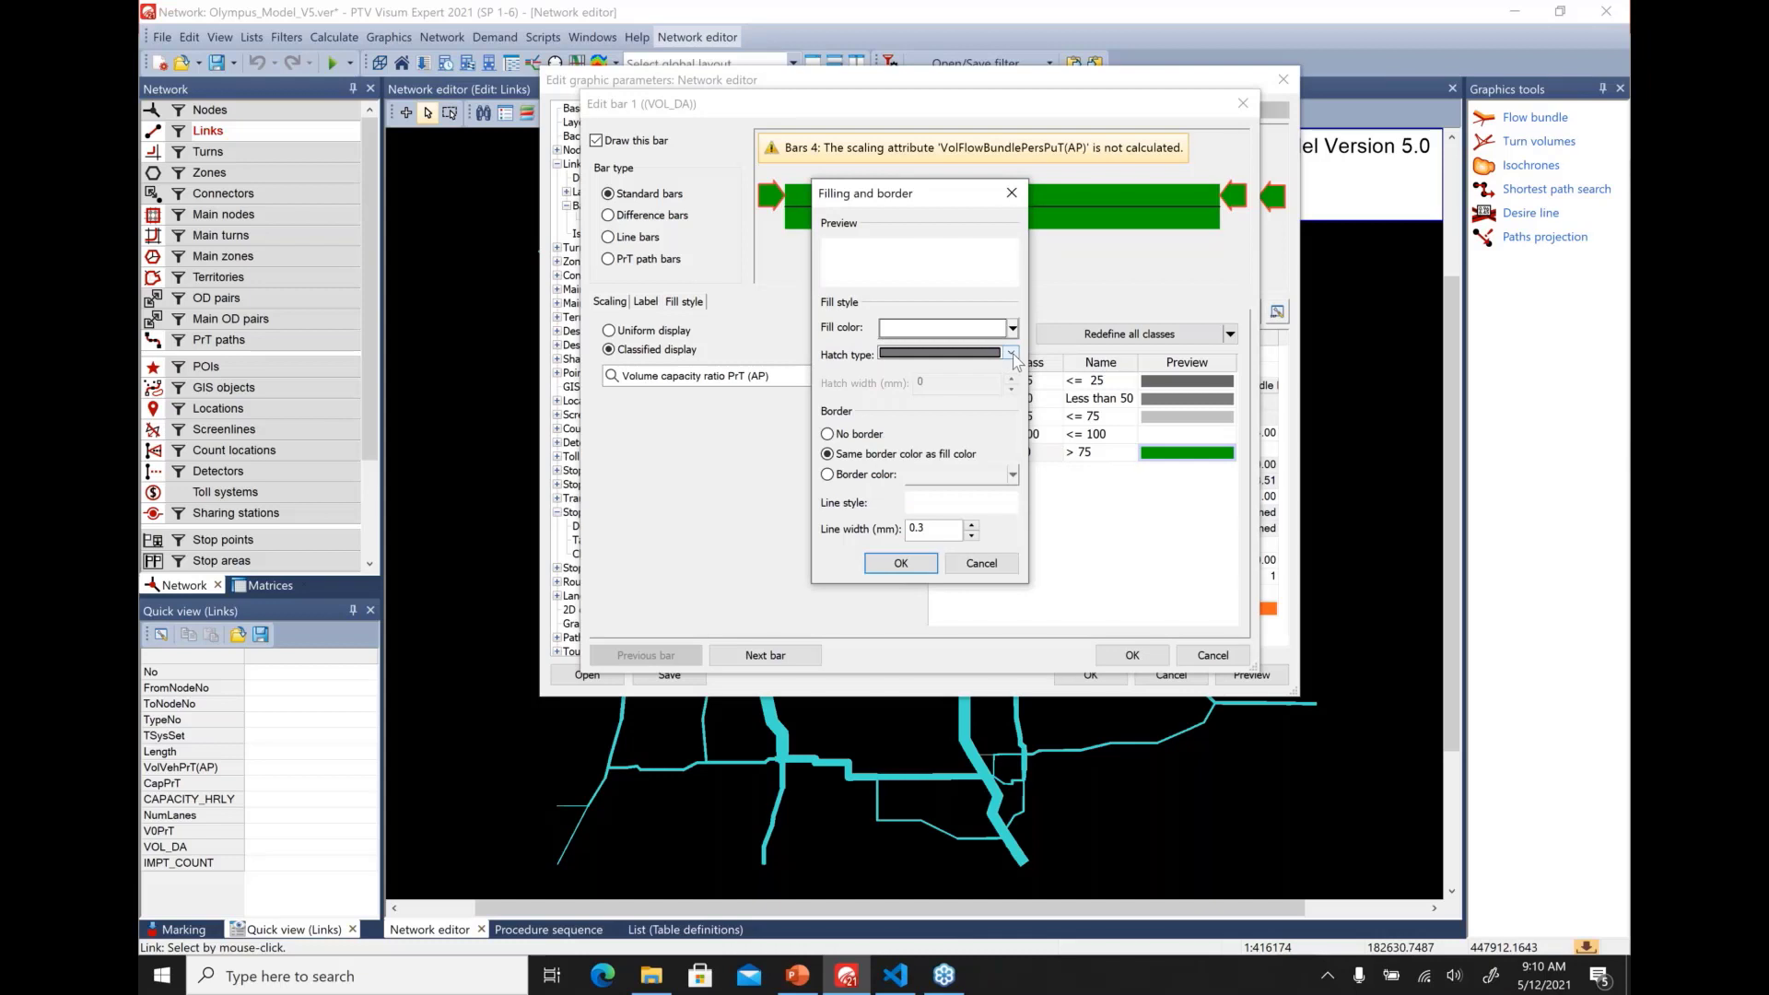
left_click(901, 563)
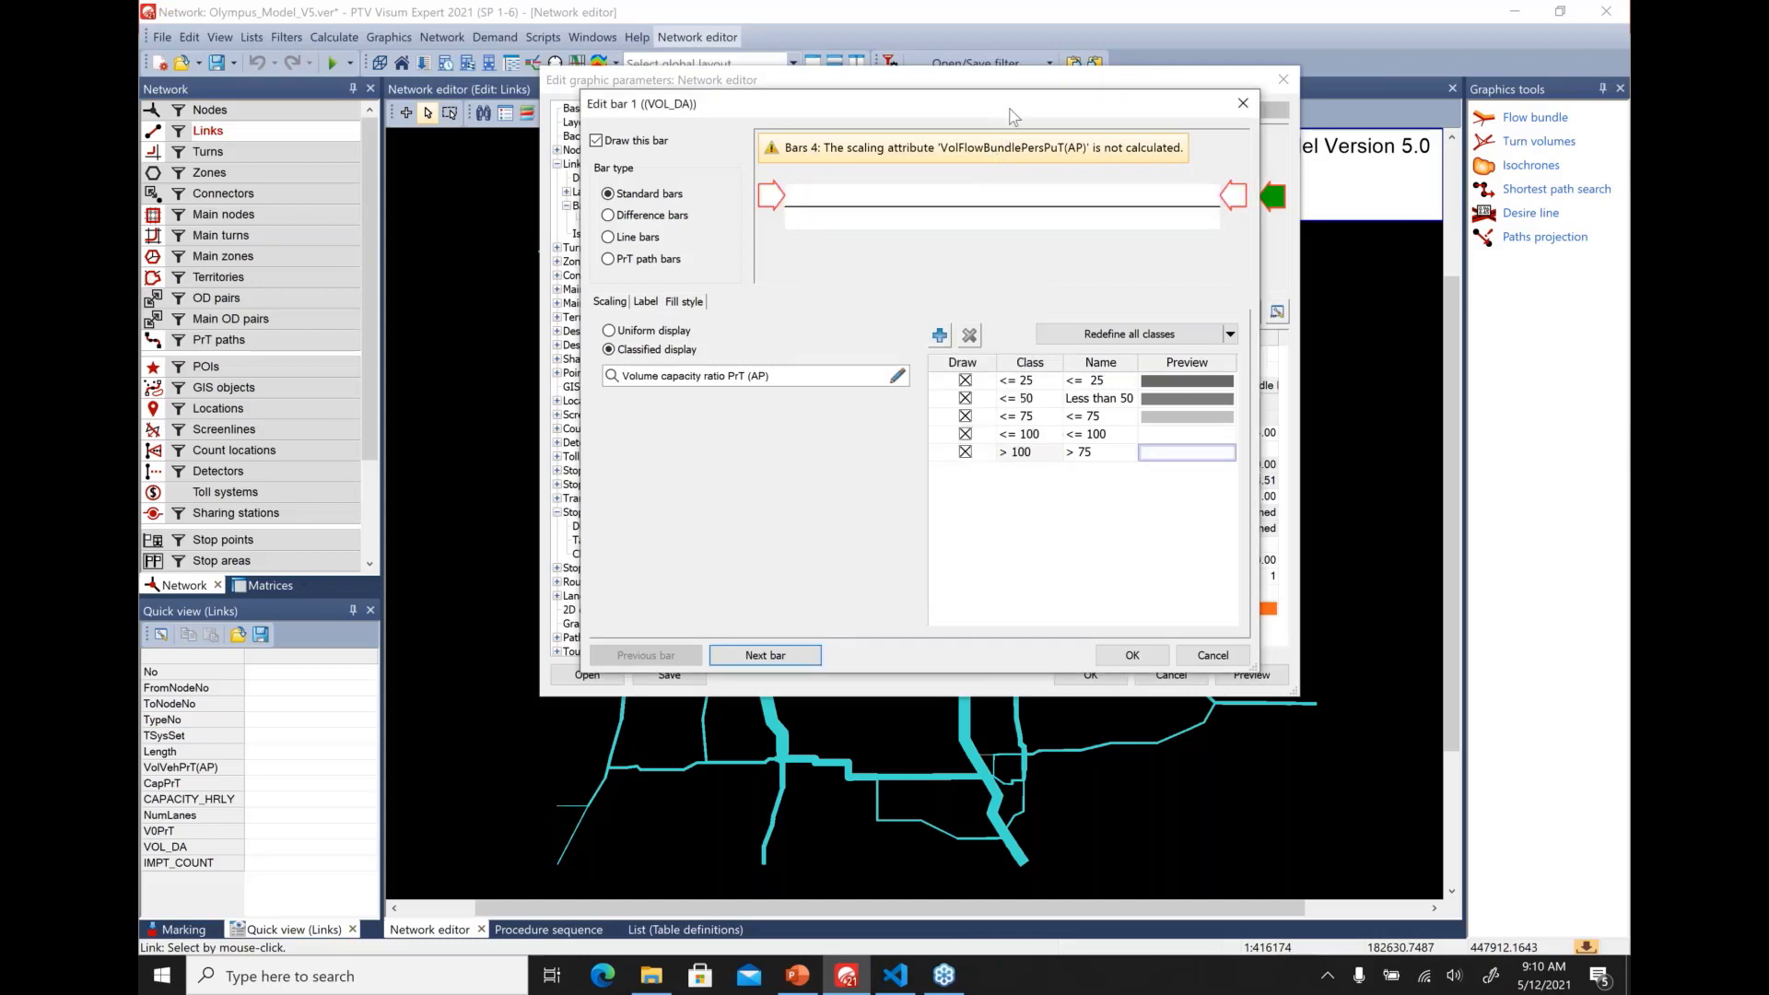
Accept the grey and white volume/capacity classes for the VOL_DA bar and preview the link bars on the network
left_click_drag(1014, 117, 716, 90)
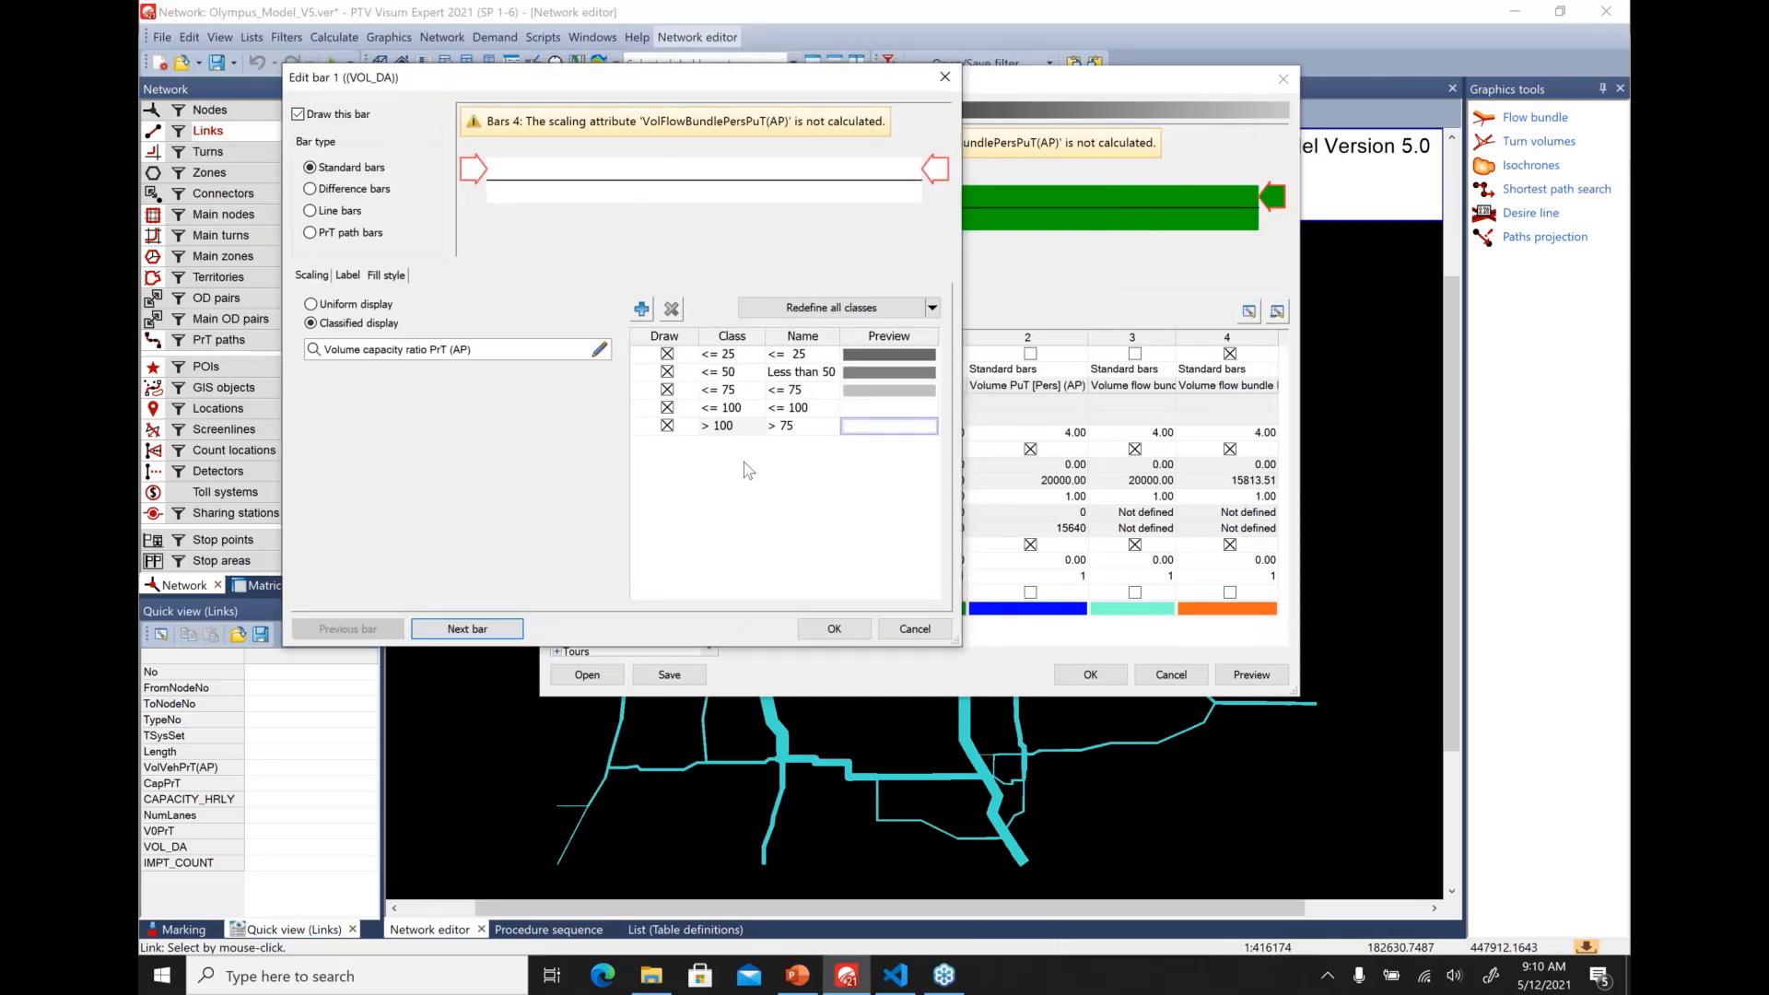
left_click(852, 635)
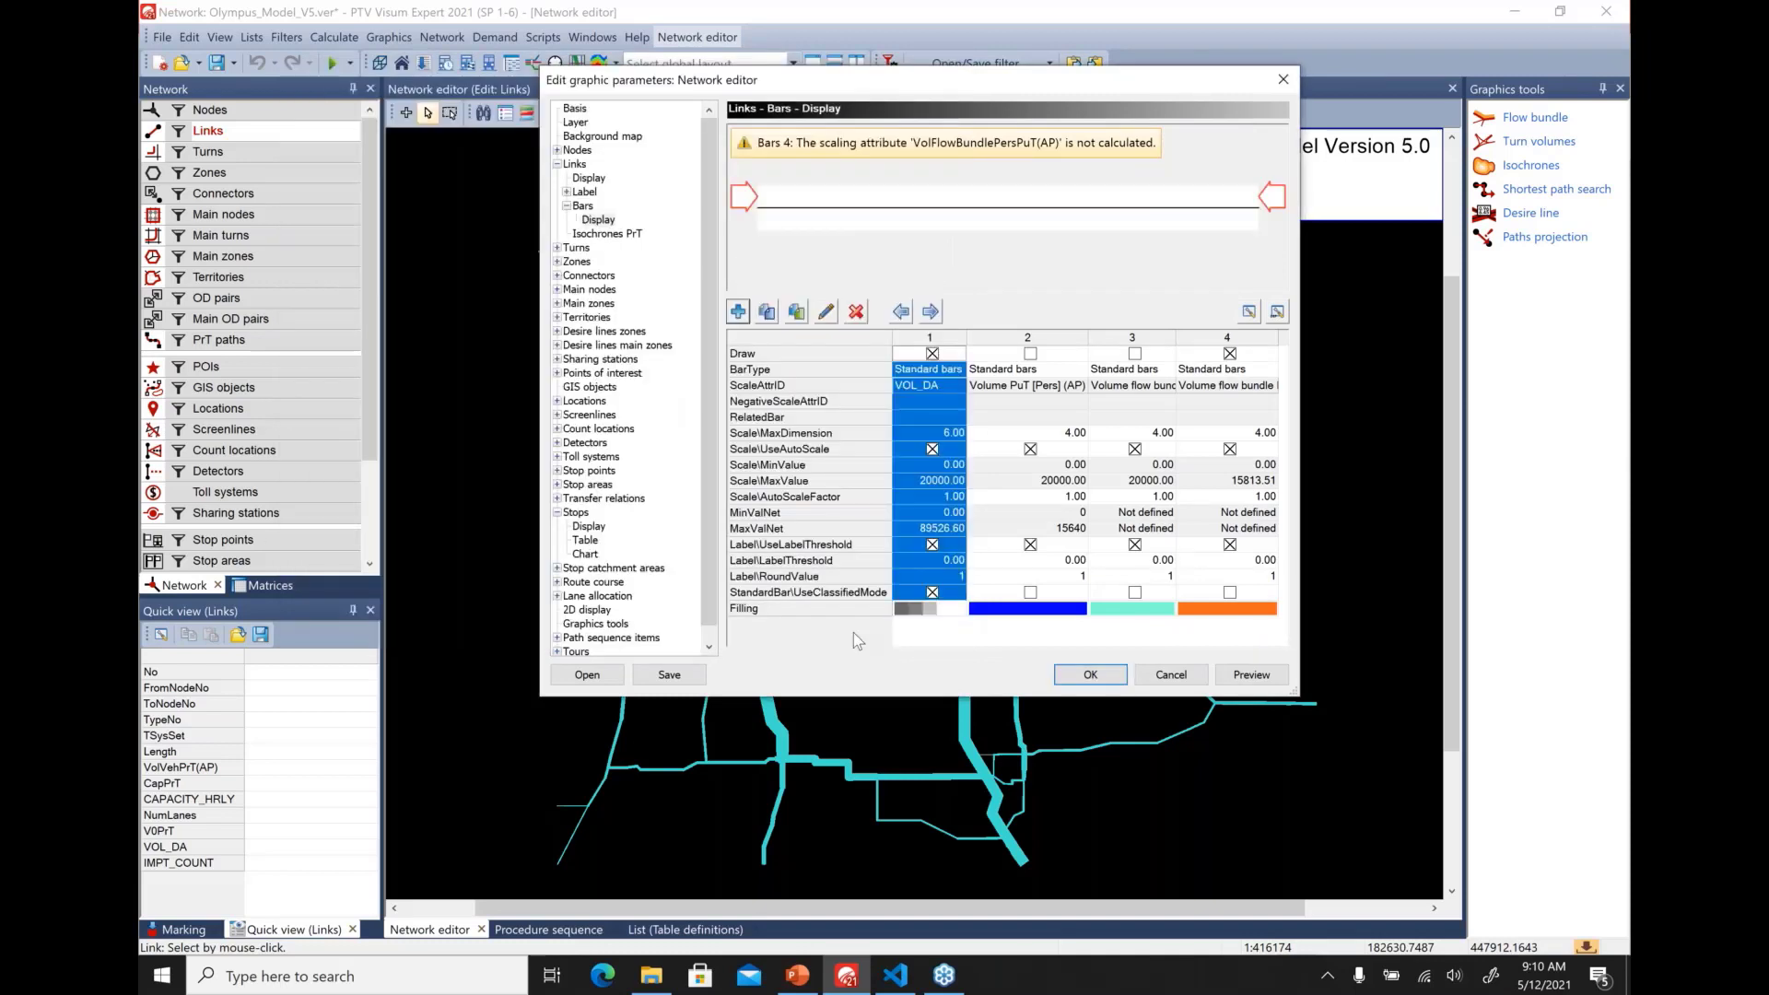
left_click(1240, 676)
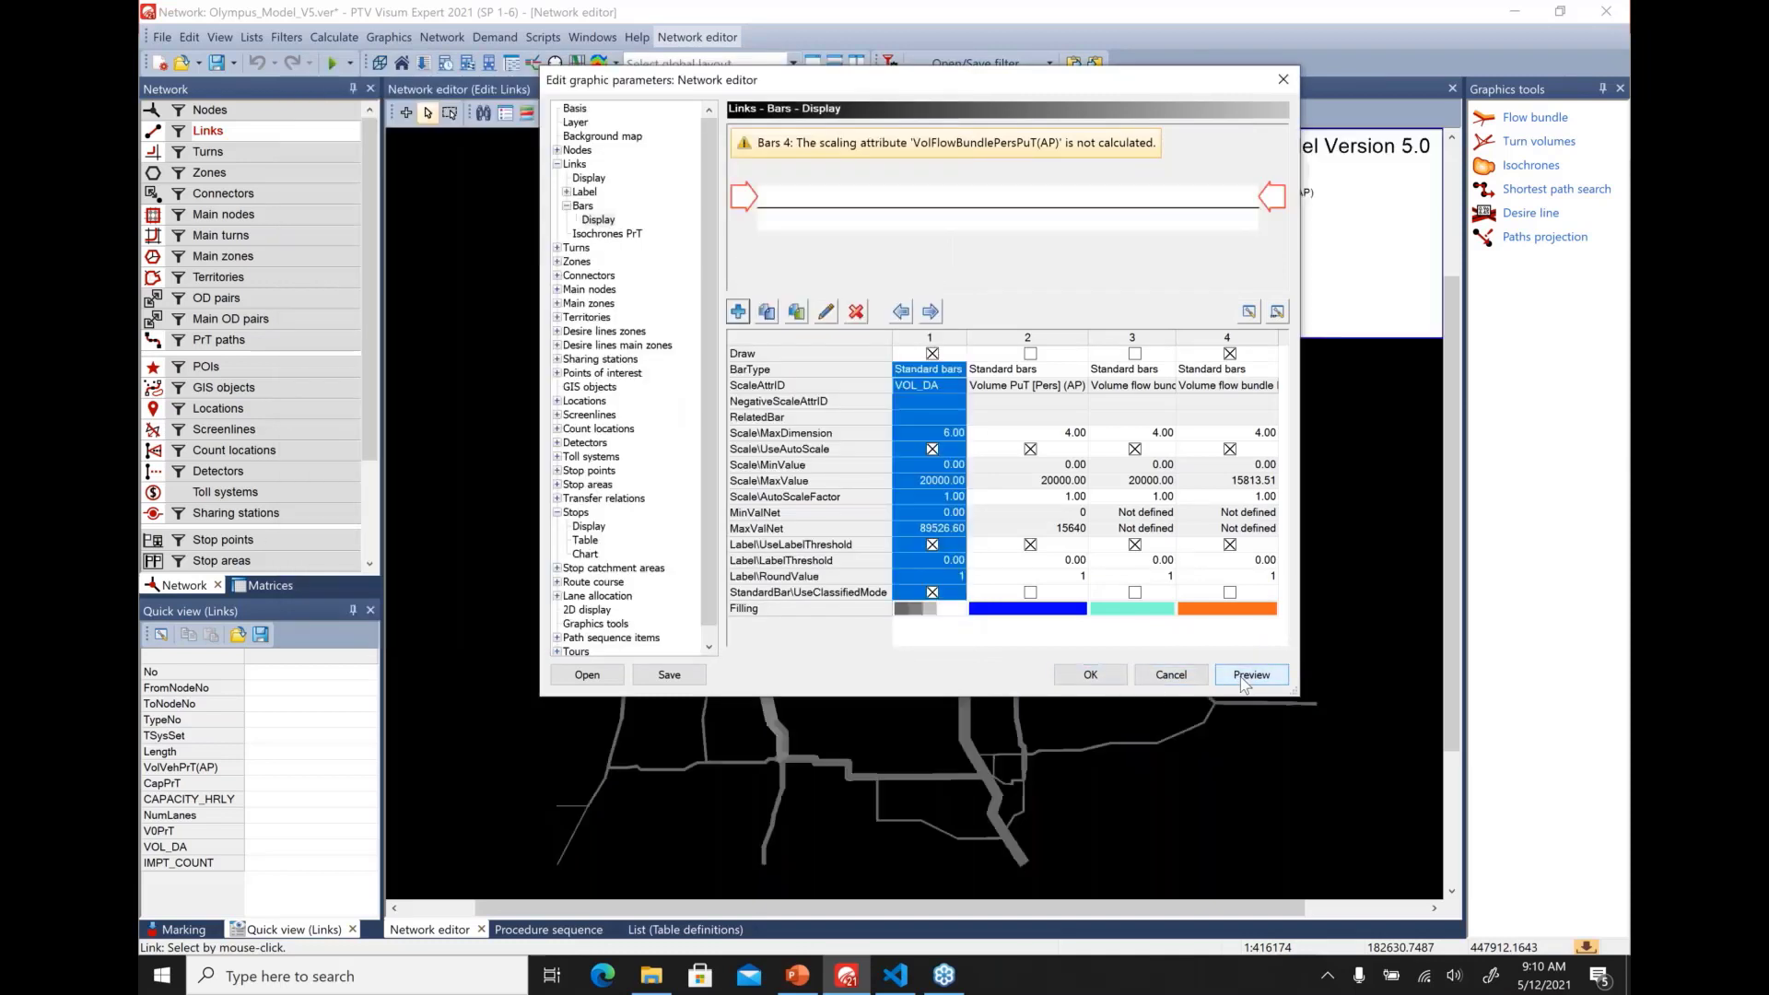
left_click_drag(1029, 79, 1443, 636)
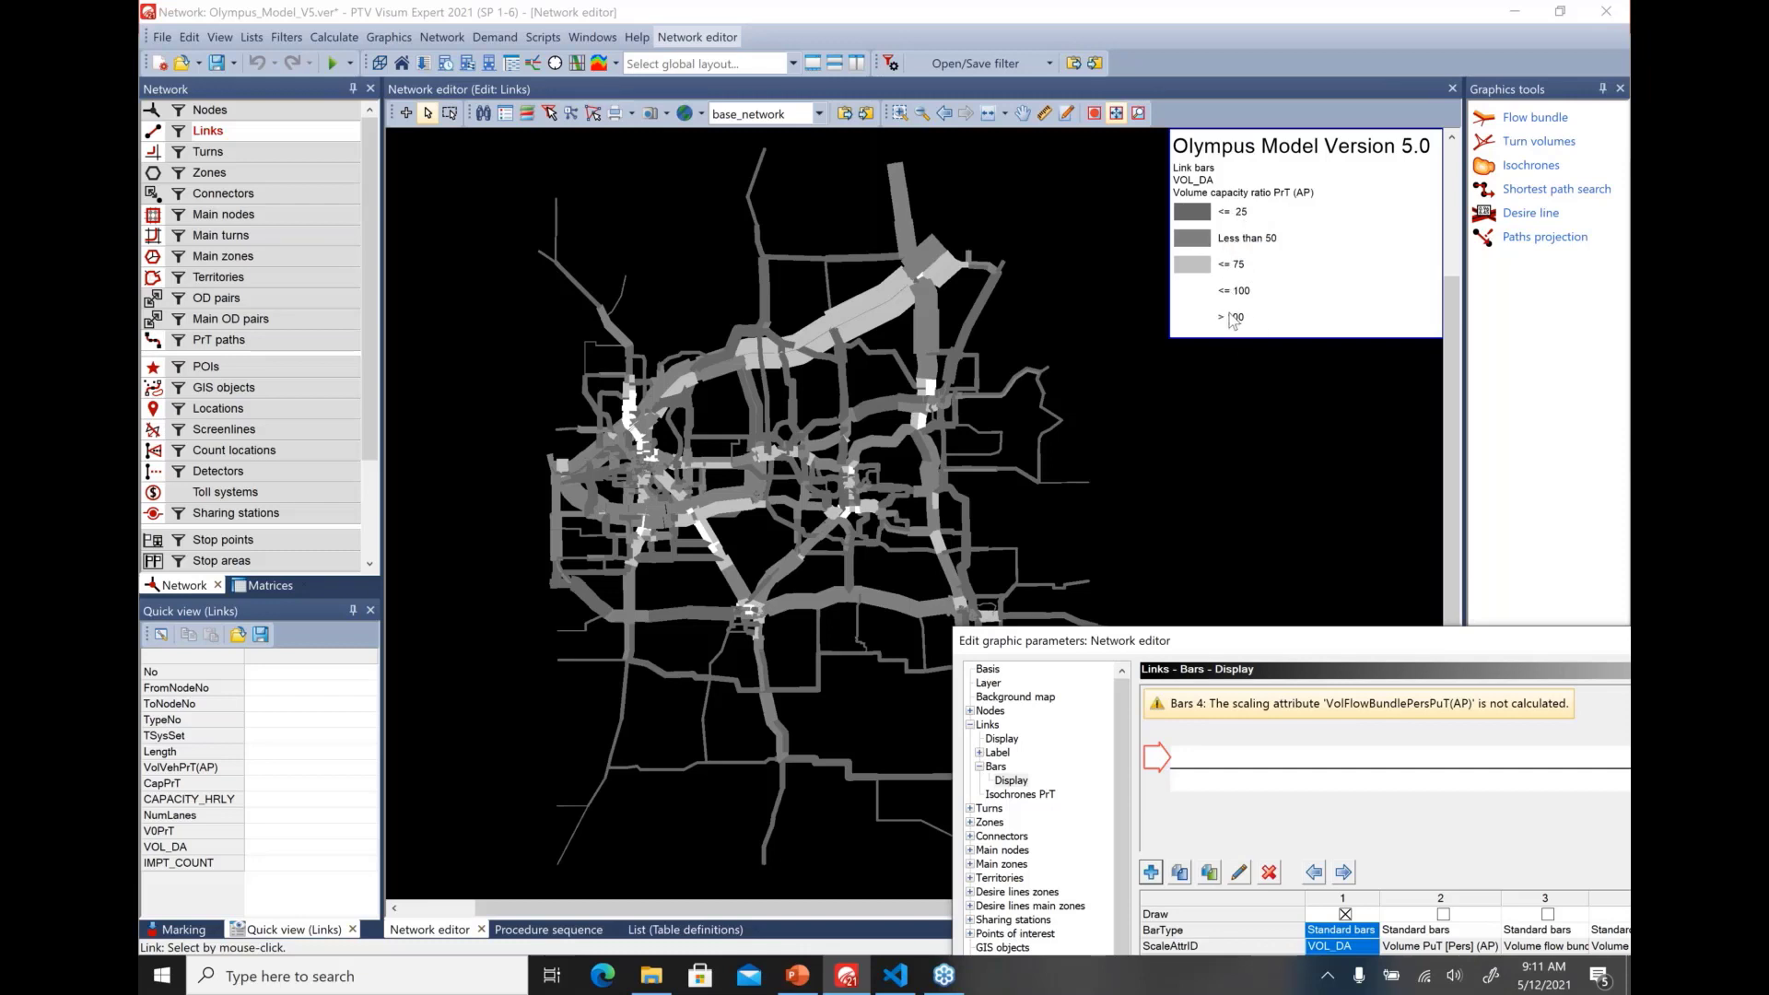
left_click_drag(1198, 641, 870, 225)
left_click_drag(852, 157, 847, 154)
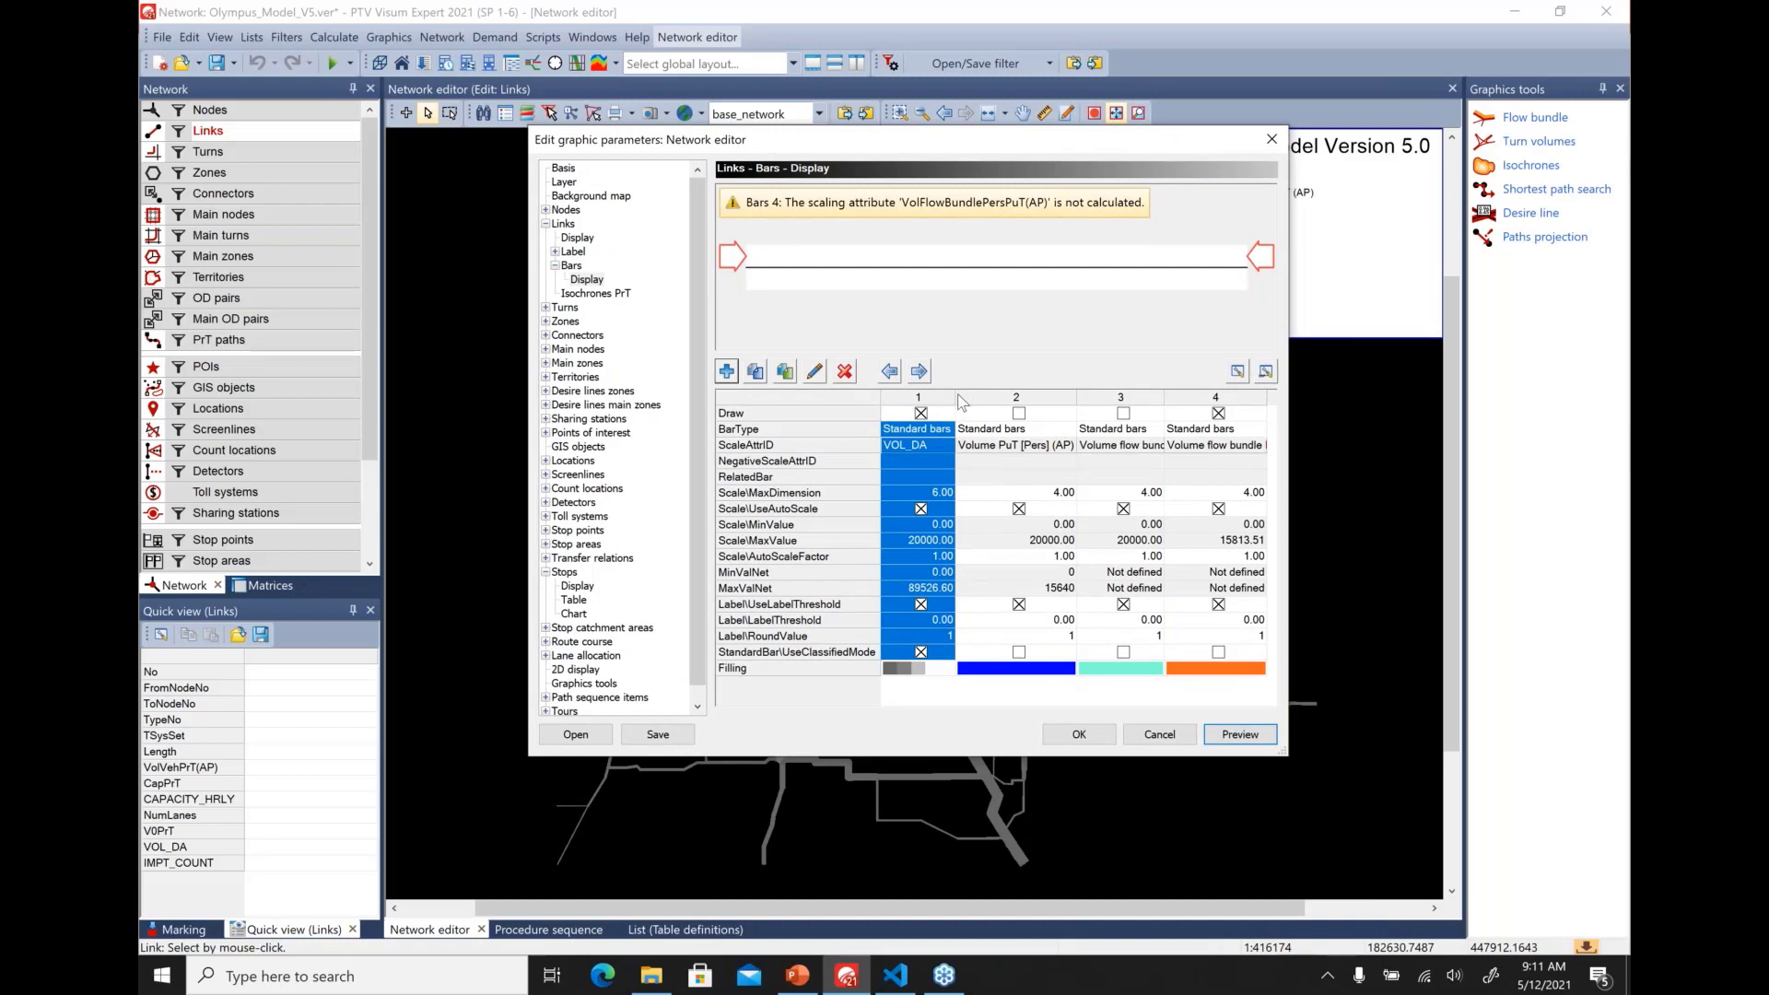
Change the type of the VOL_DA link bar from standard to difference bars
left_click_drag(955, 396, 981, 396)
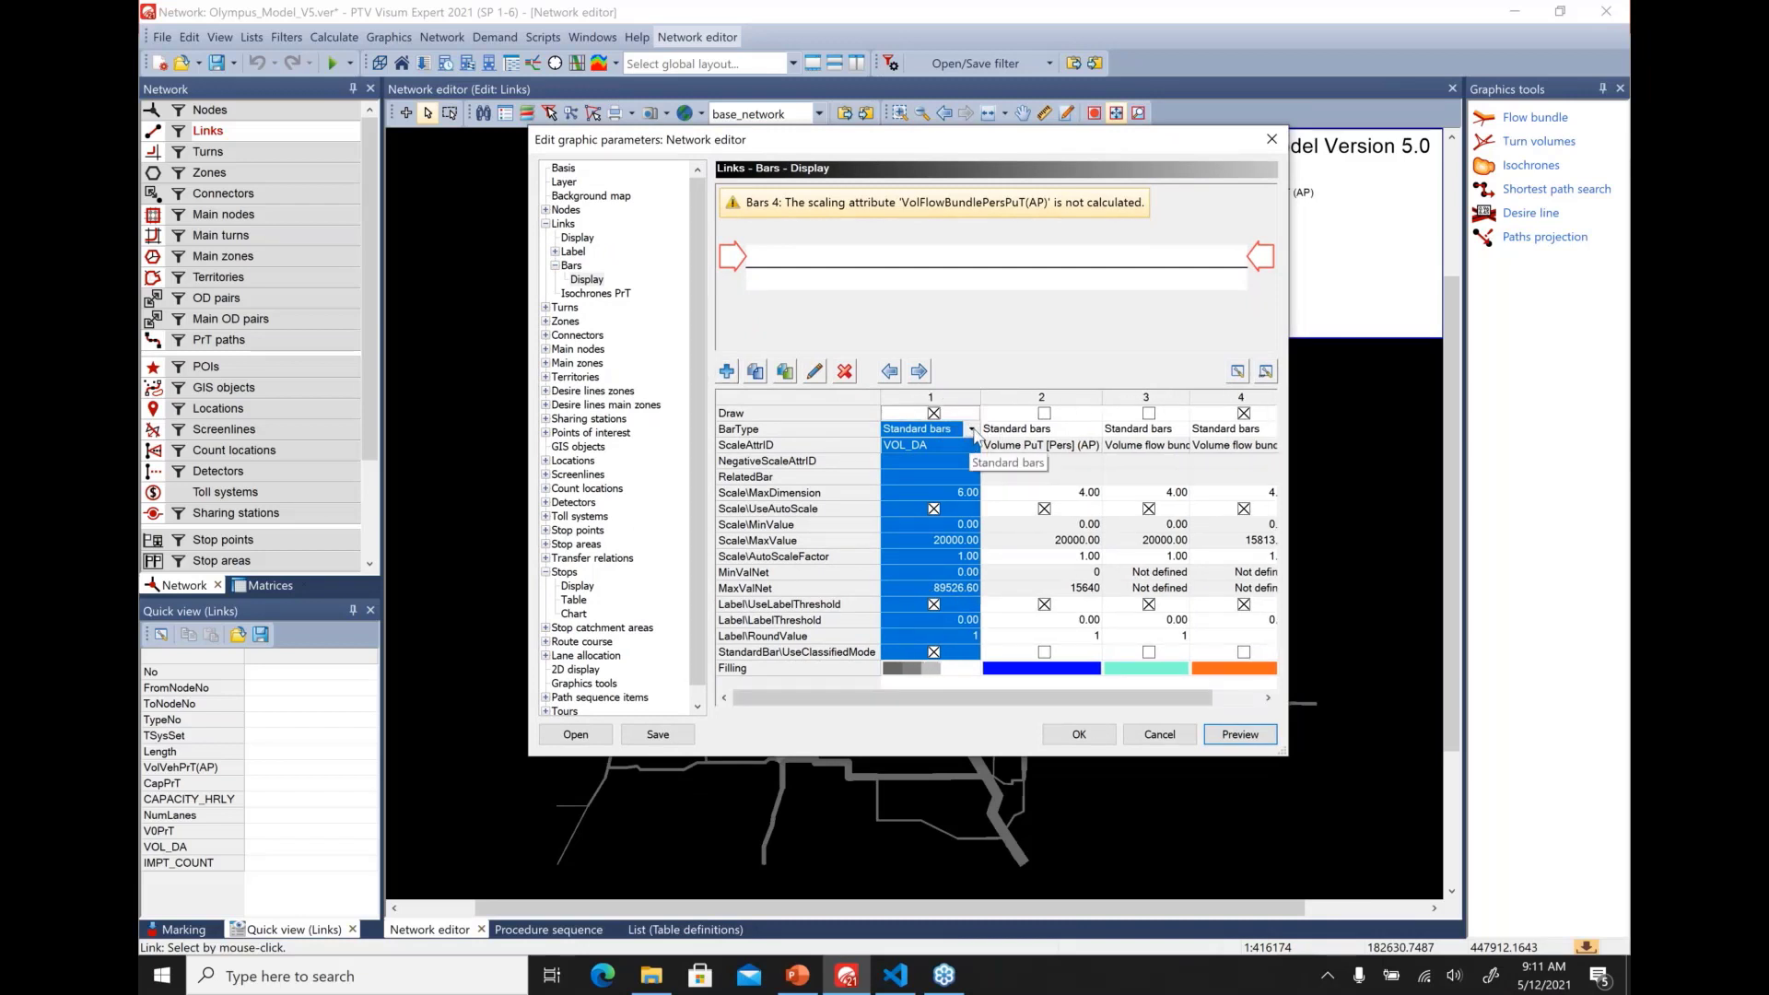
left_click(972, 431)
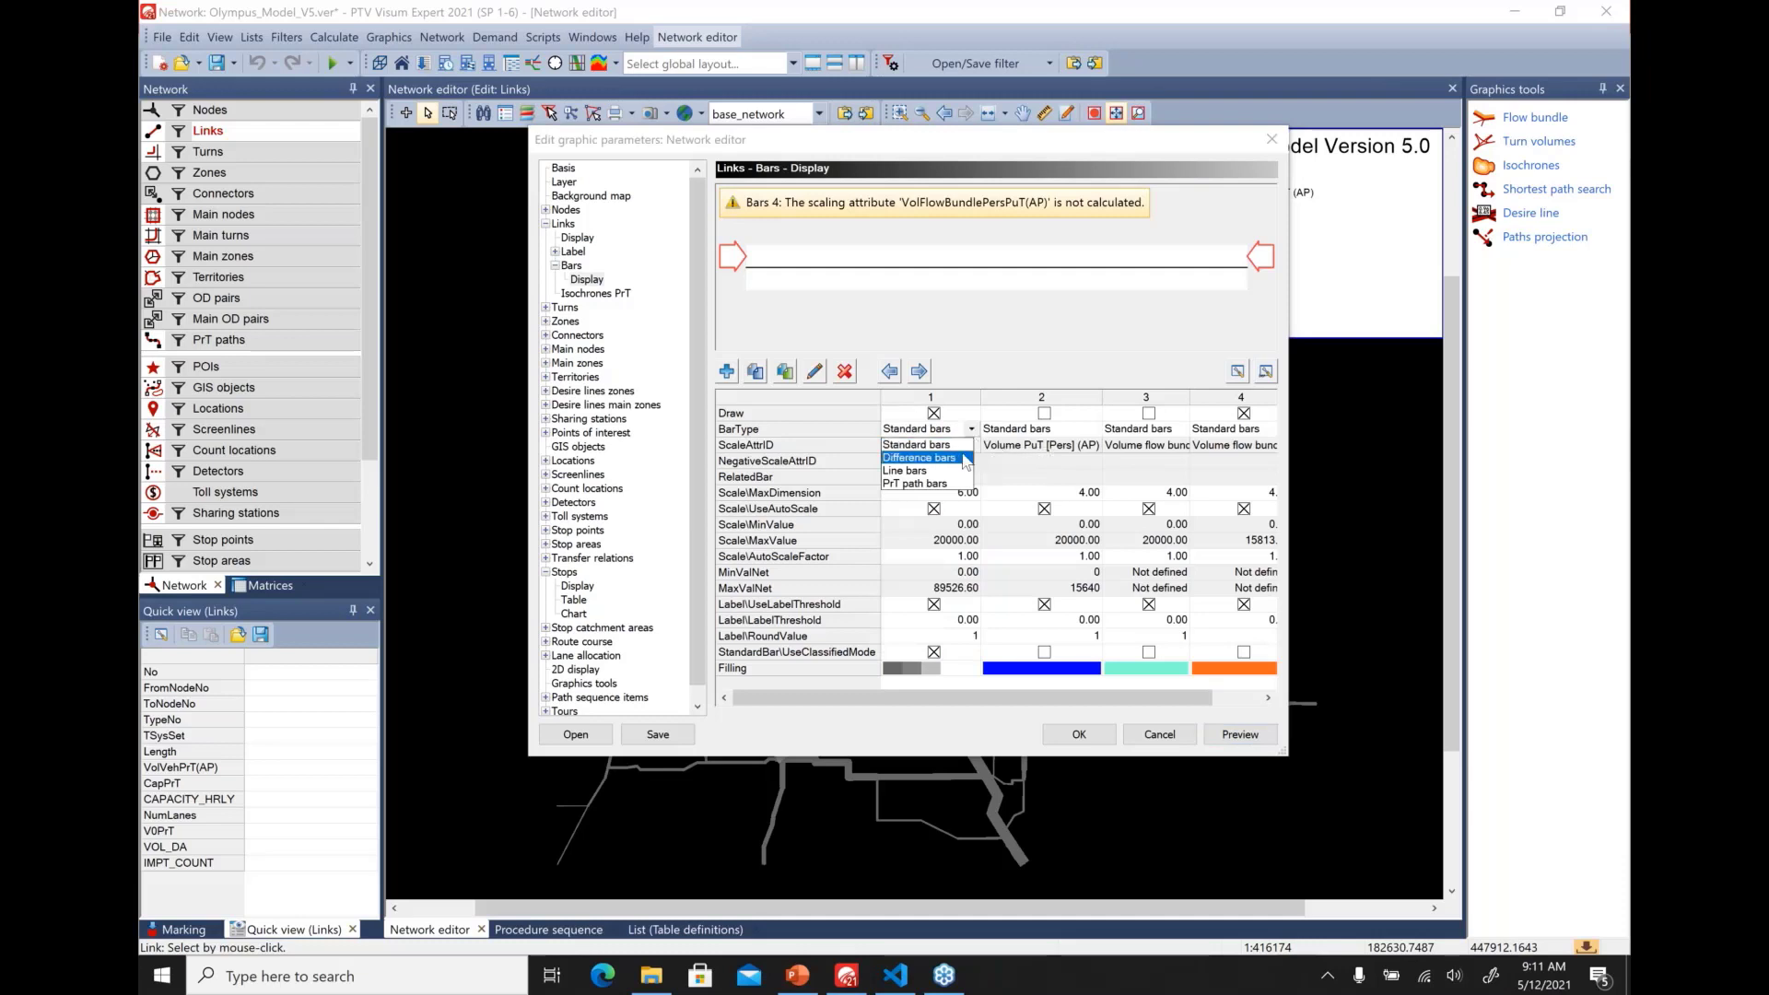
left_click(964, 458)
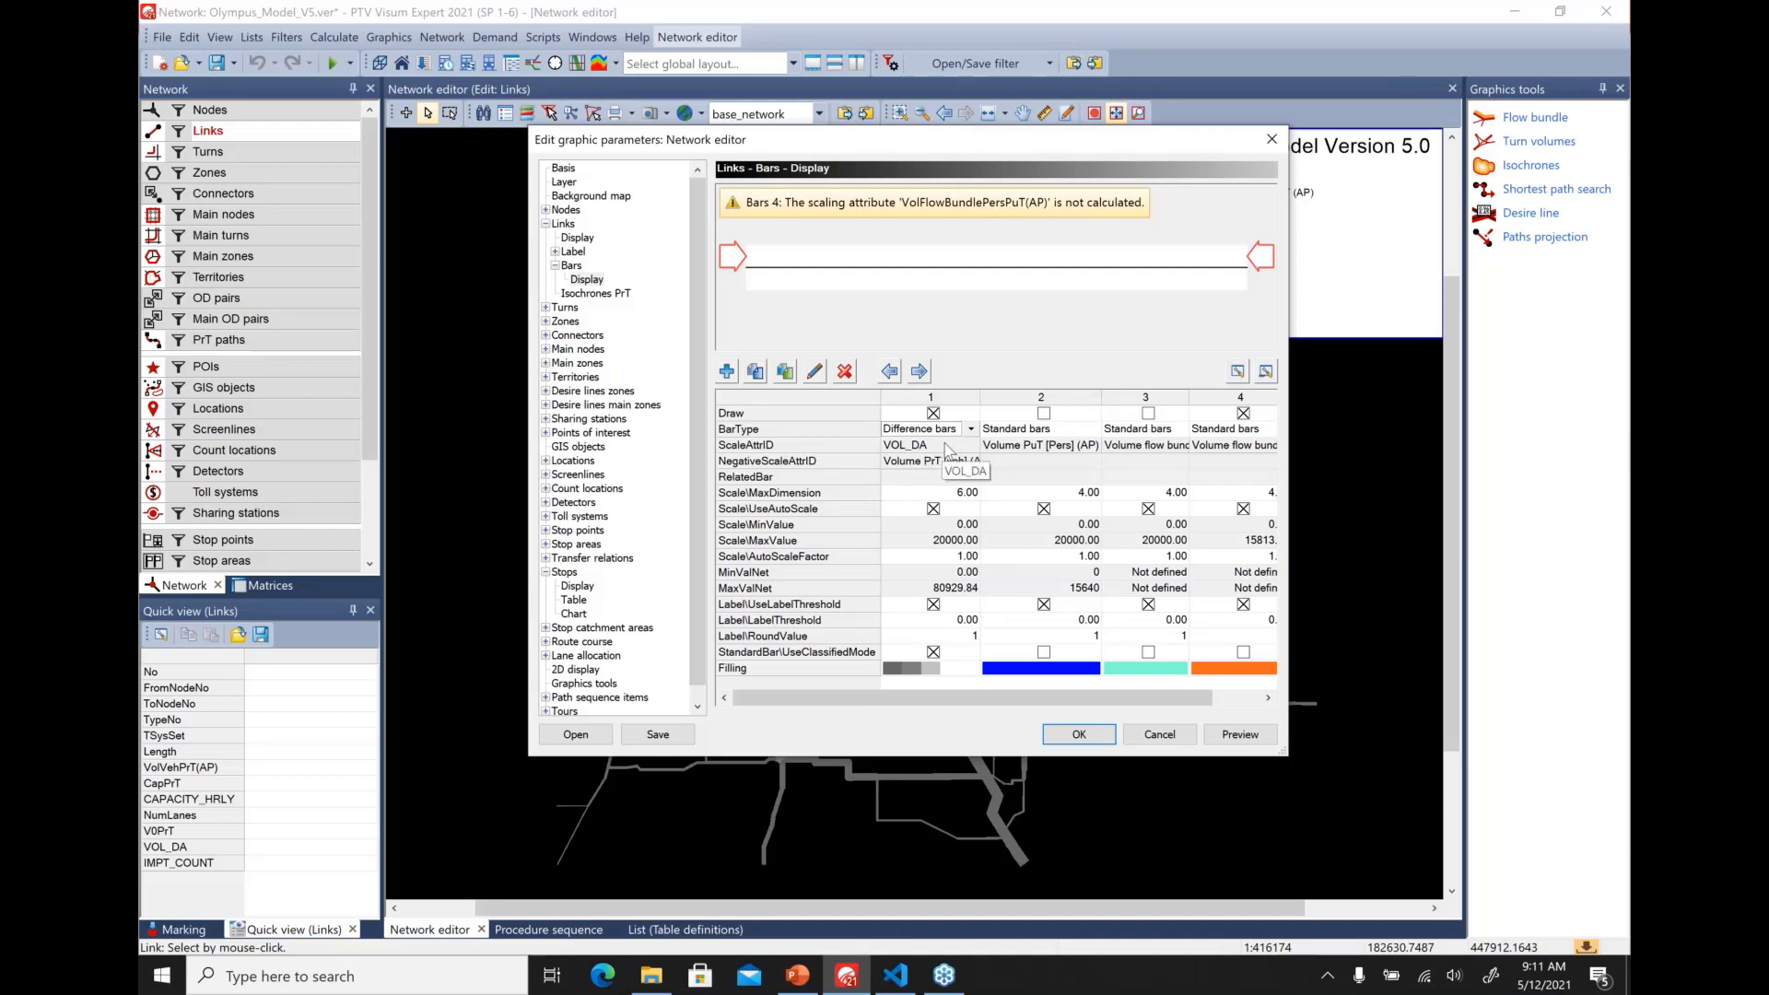
Choose COUNT_DA as the negative scaling attribute of the VOL_DA difference bar
left_click(917, 465)
left_click(917, 465)
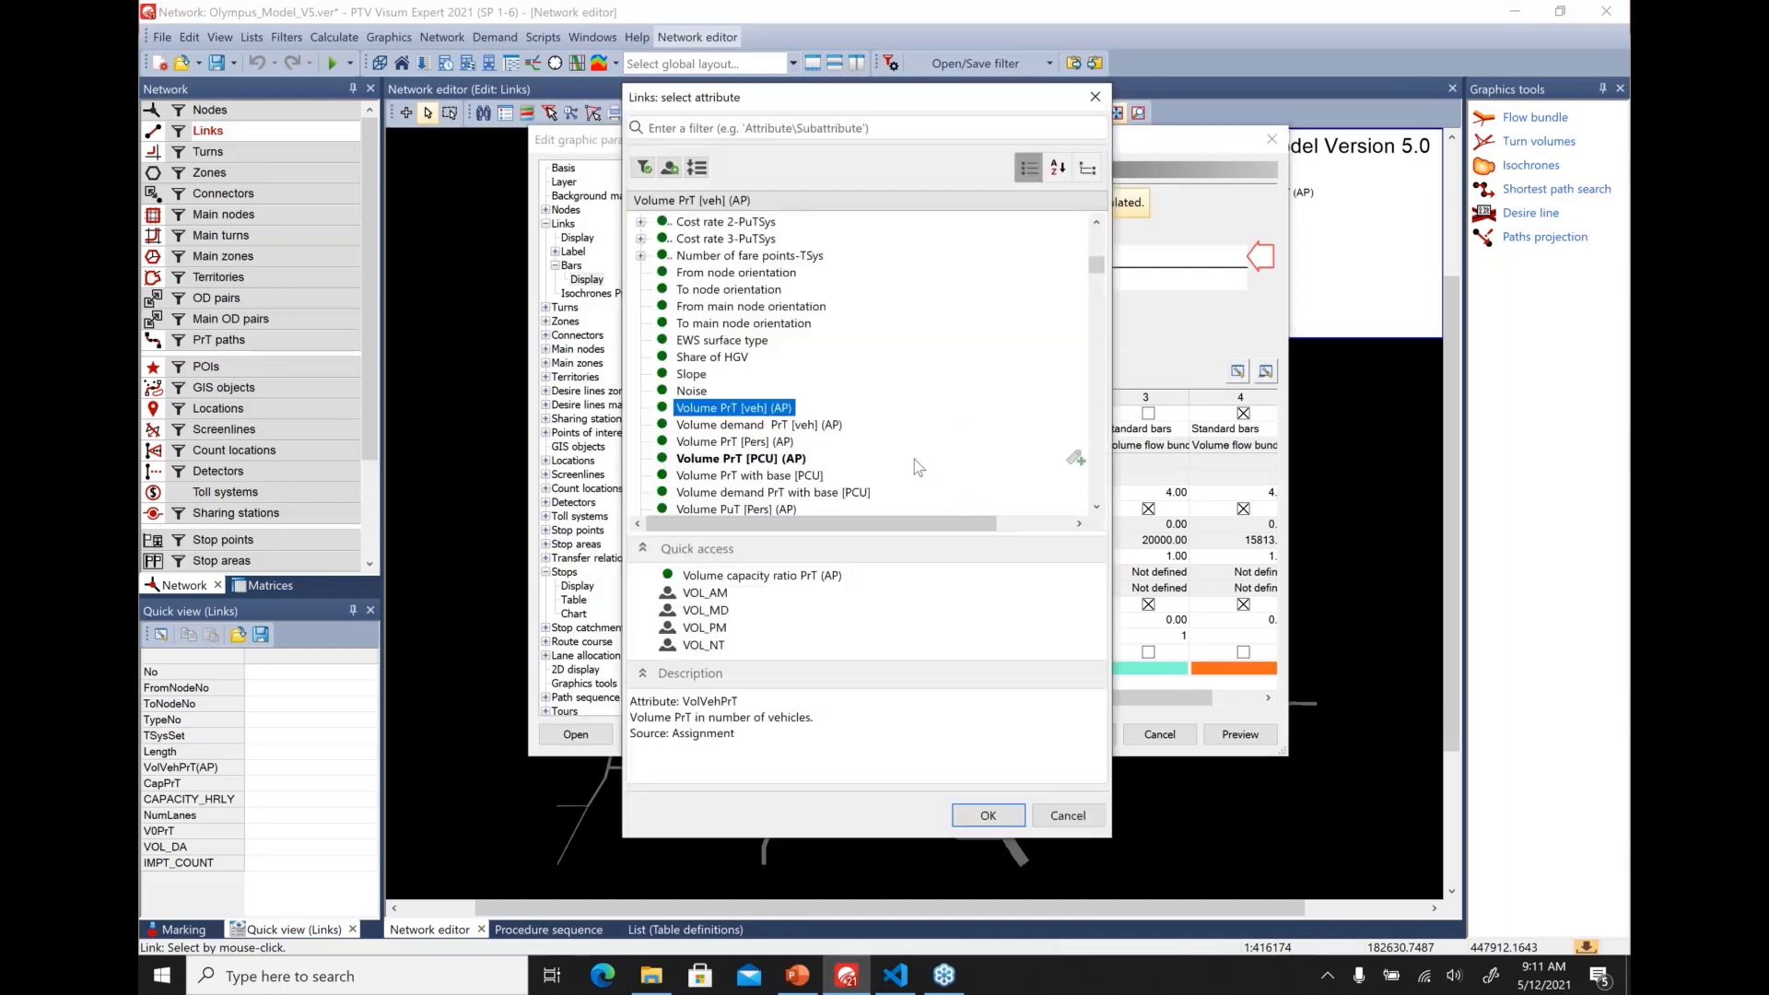
left_click_drag(1097, 276, 1097, 468)
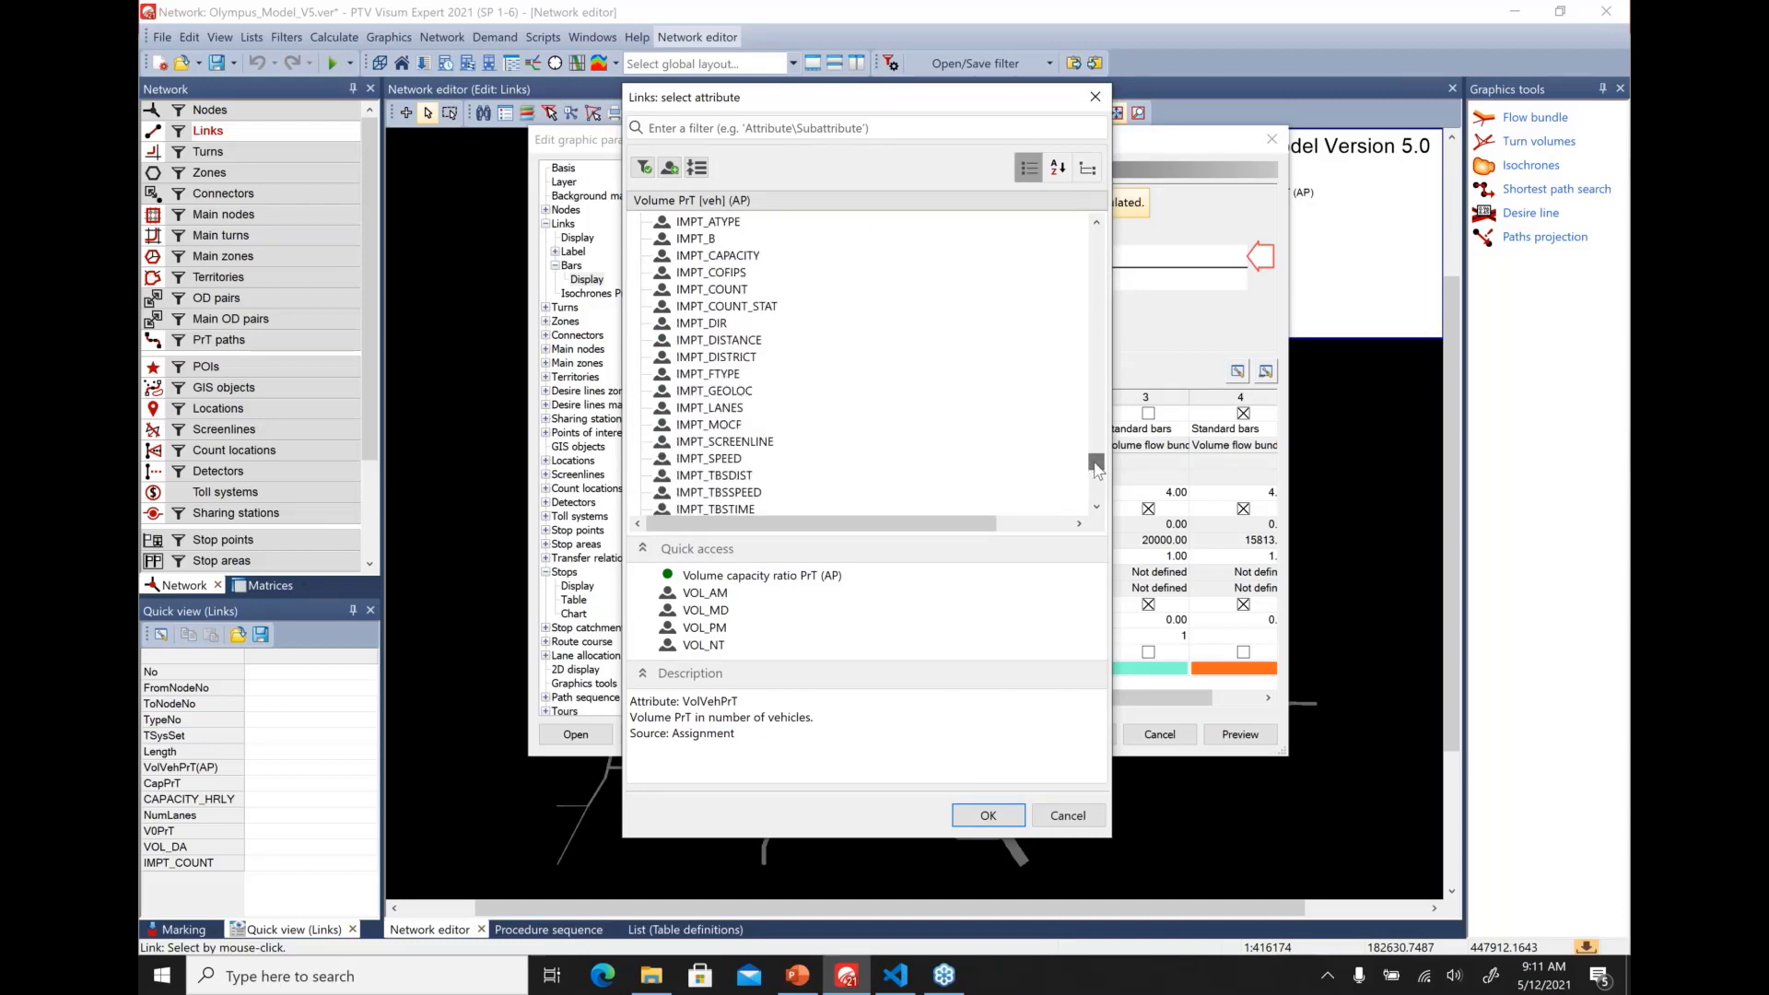
left_click(725, 293)
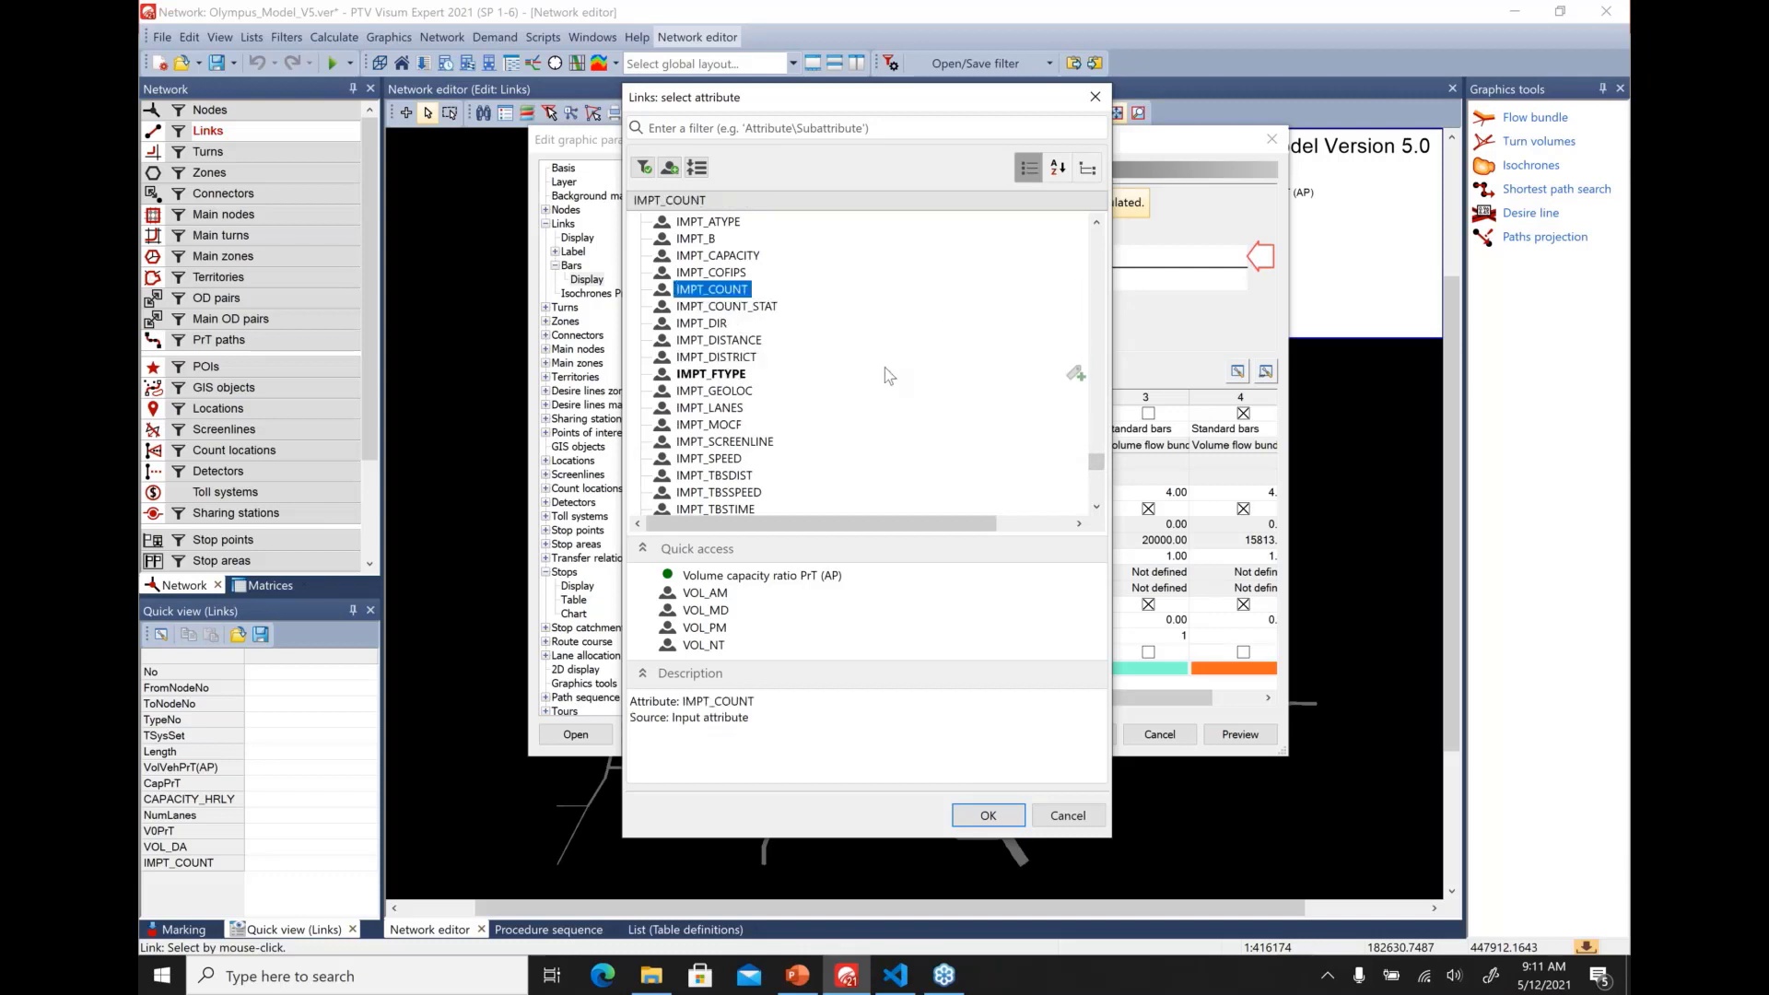
scroll(854, 447, "down", 2)
scroll(854, 447, "down", 3)
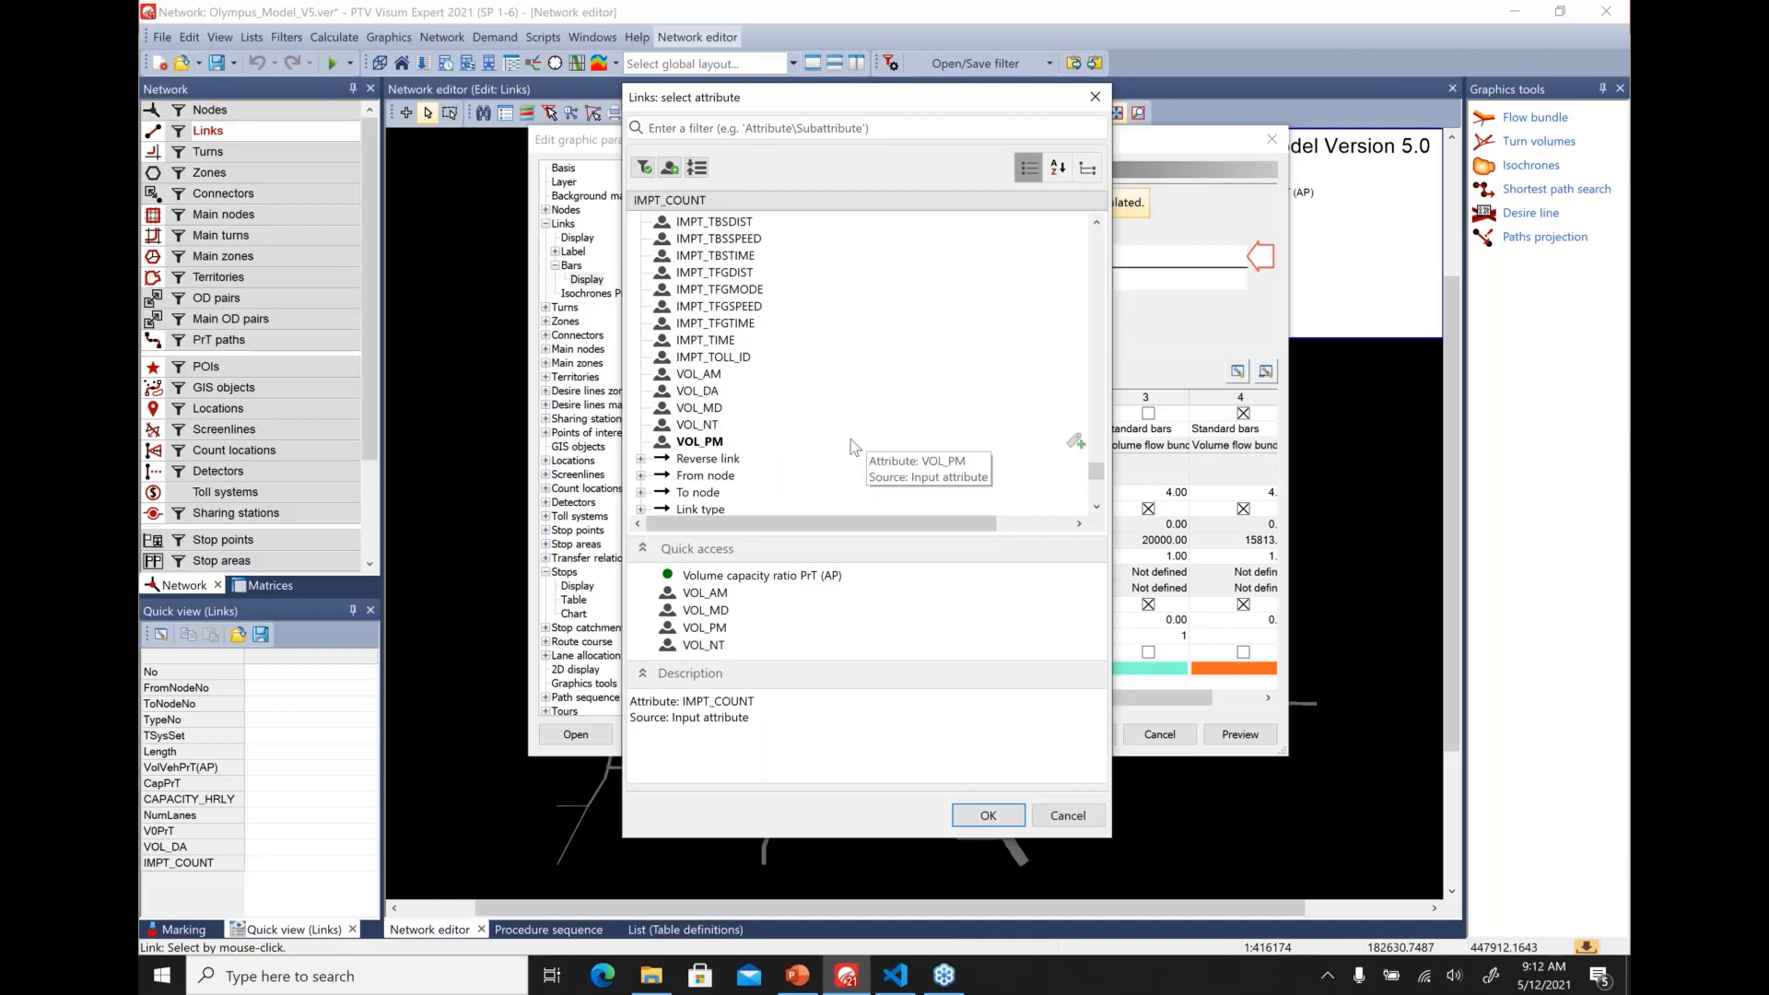
scroll(855, 447, "up", 5)
scroll(854, 447, "up", 2)
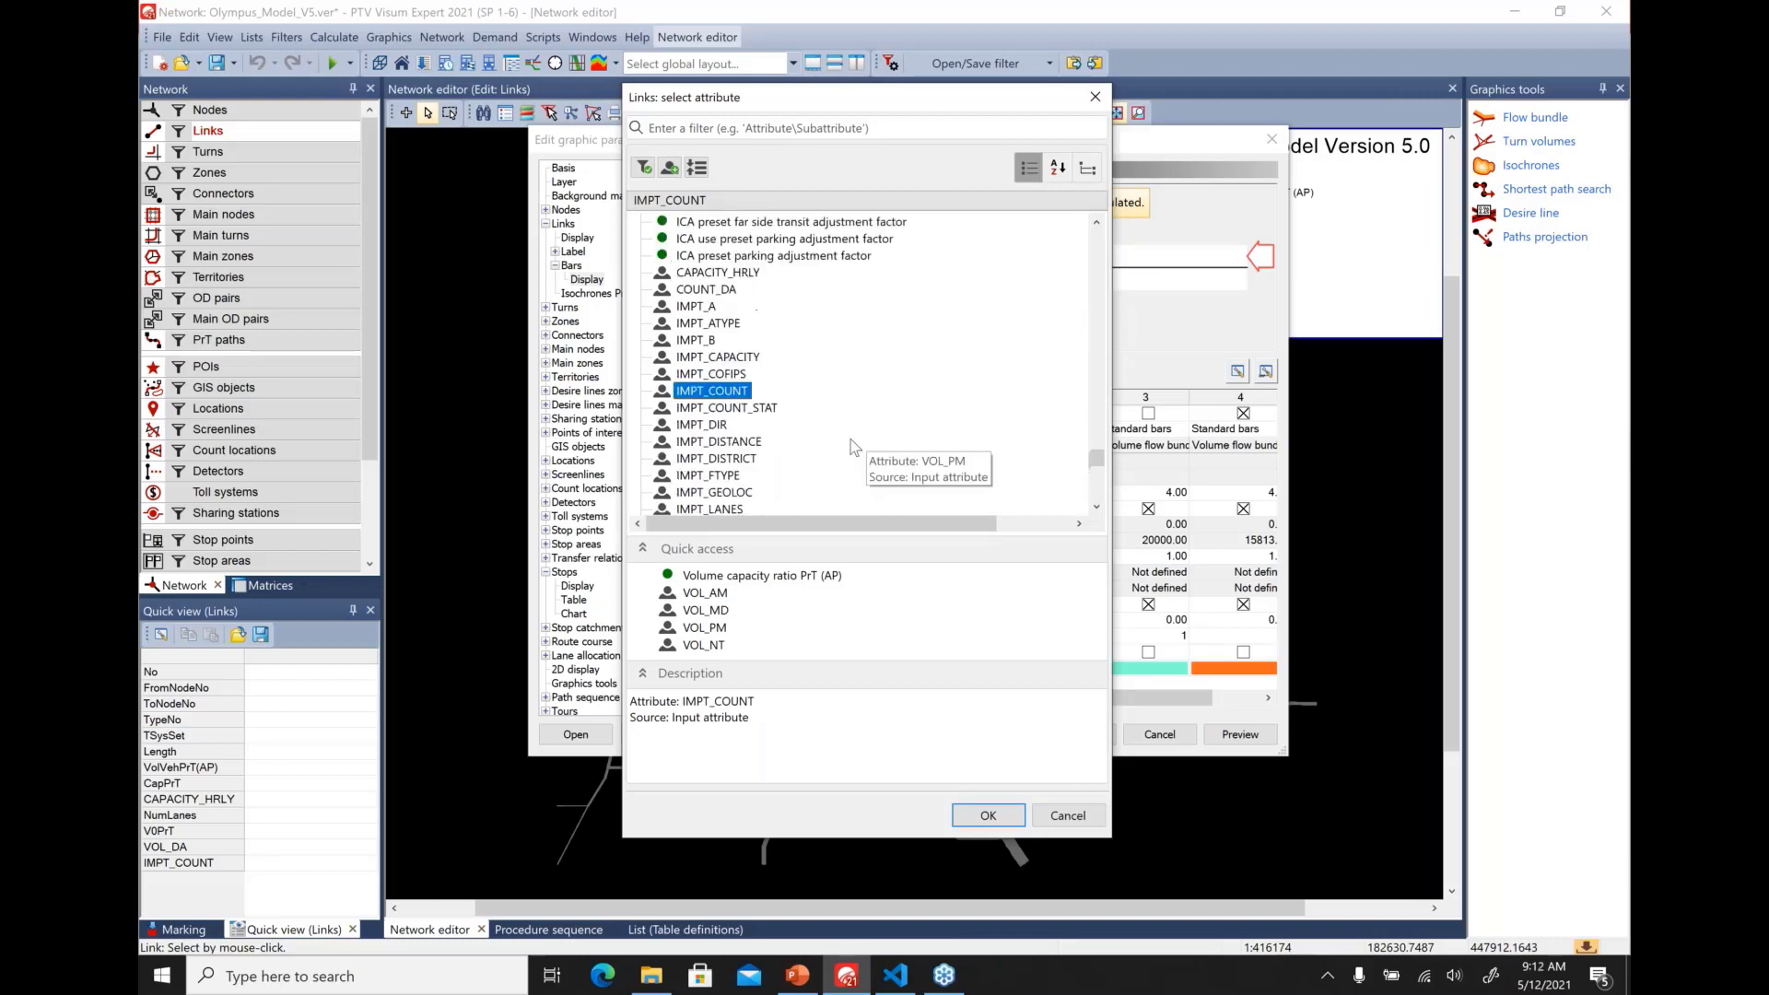
left_click(706, 289)
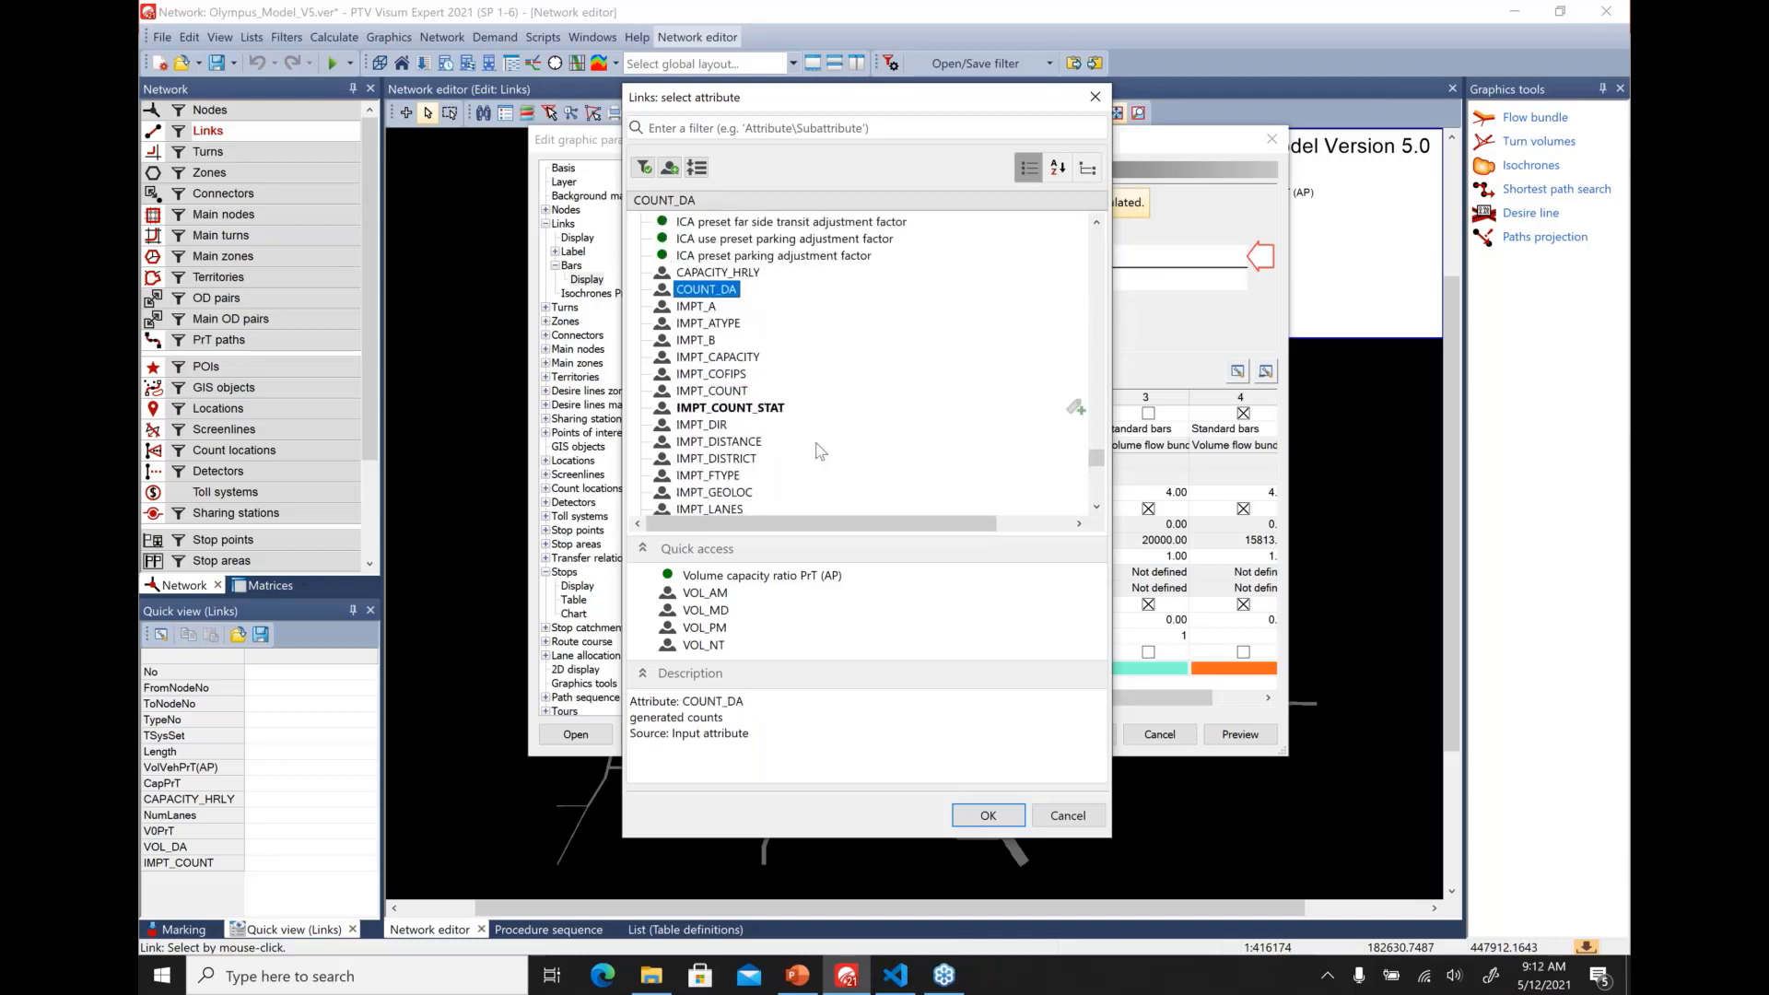
left_click(989, 816)
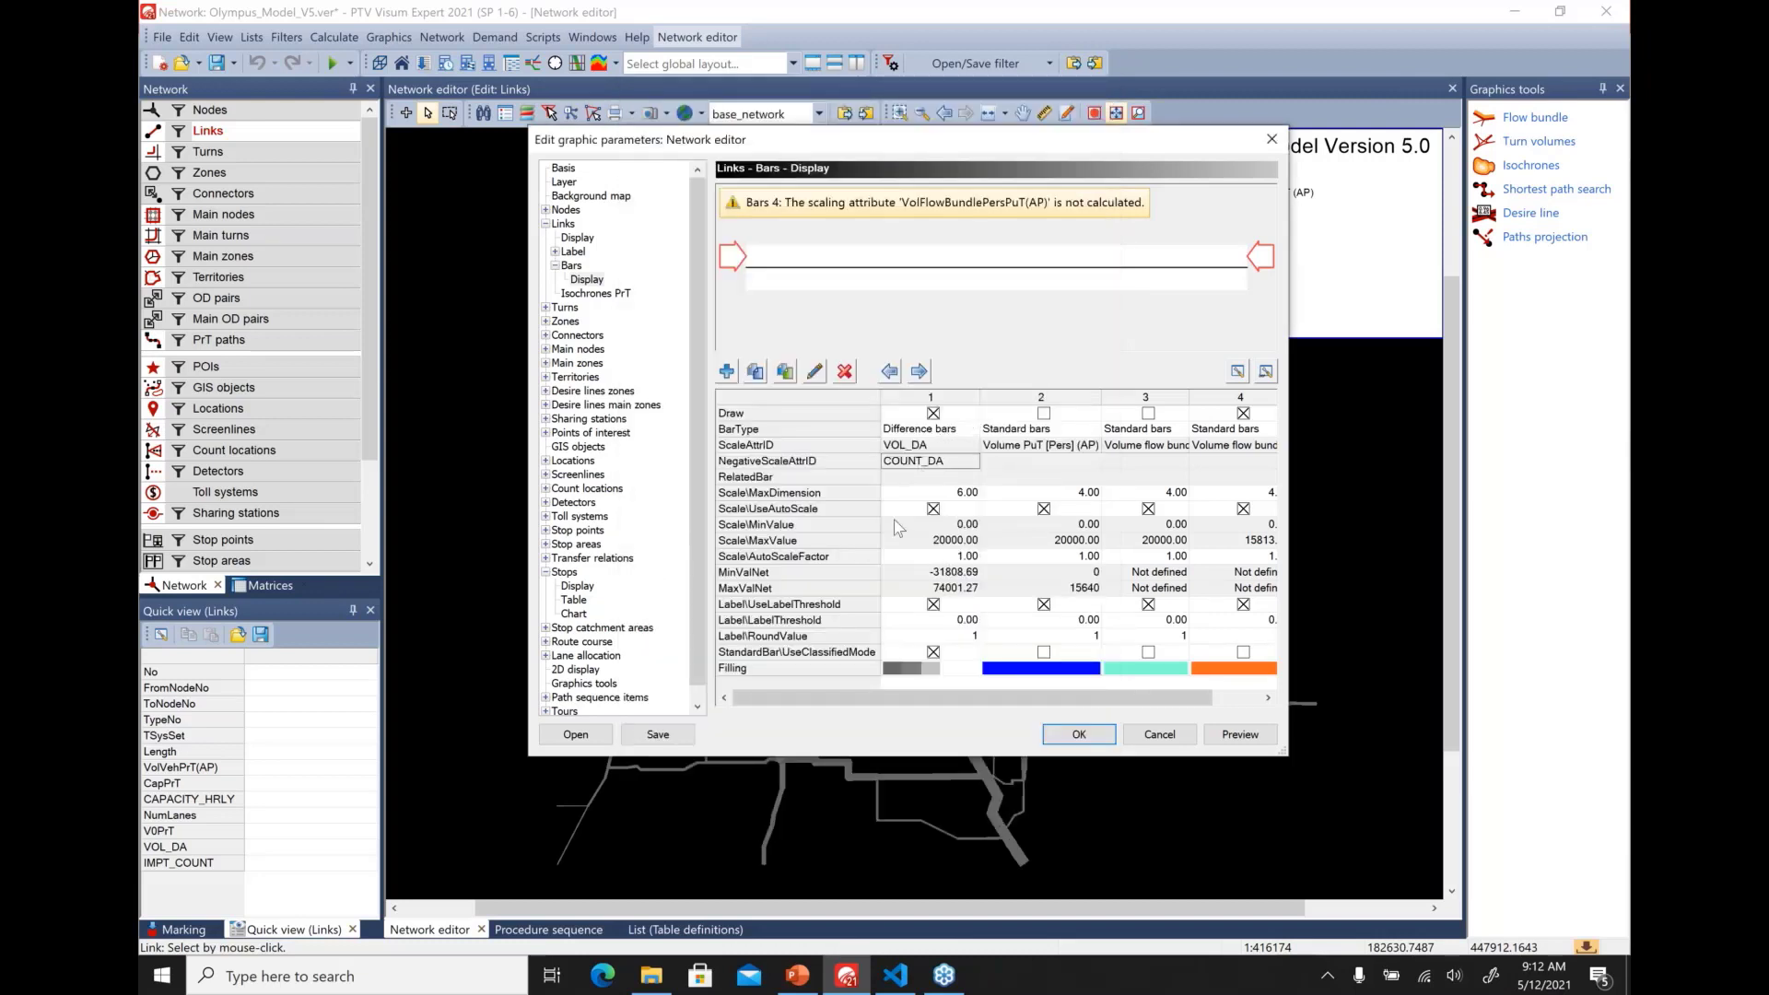
Open the difference bar's classified fill settings and delete the <= 25, <= 50 and <= 75 classes
left_click(933, 653)
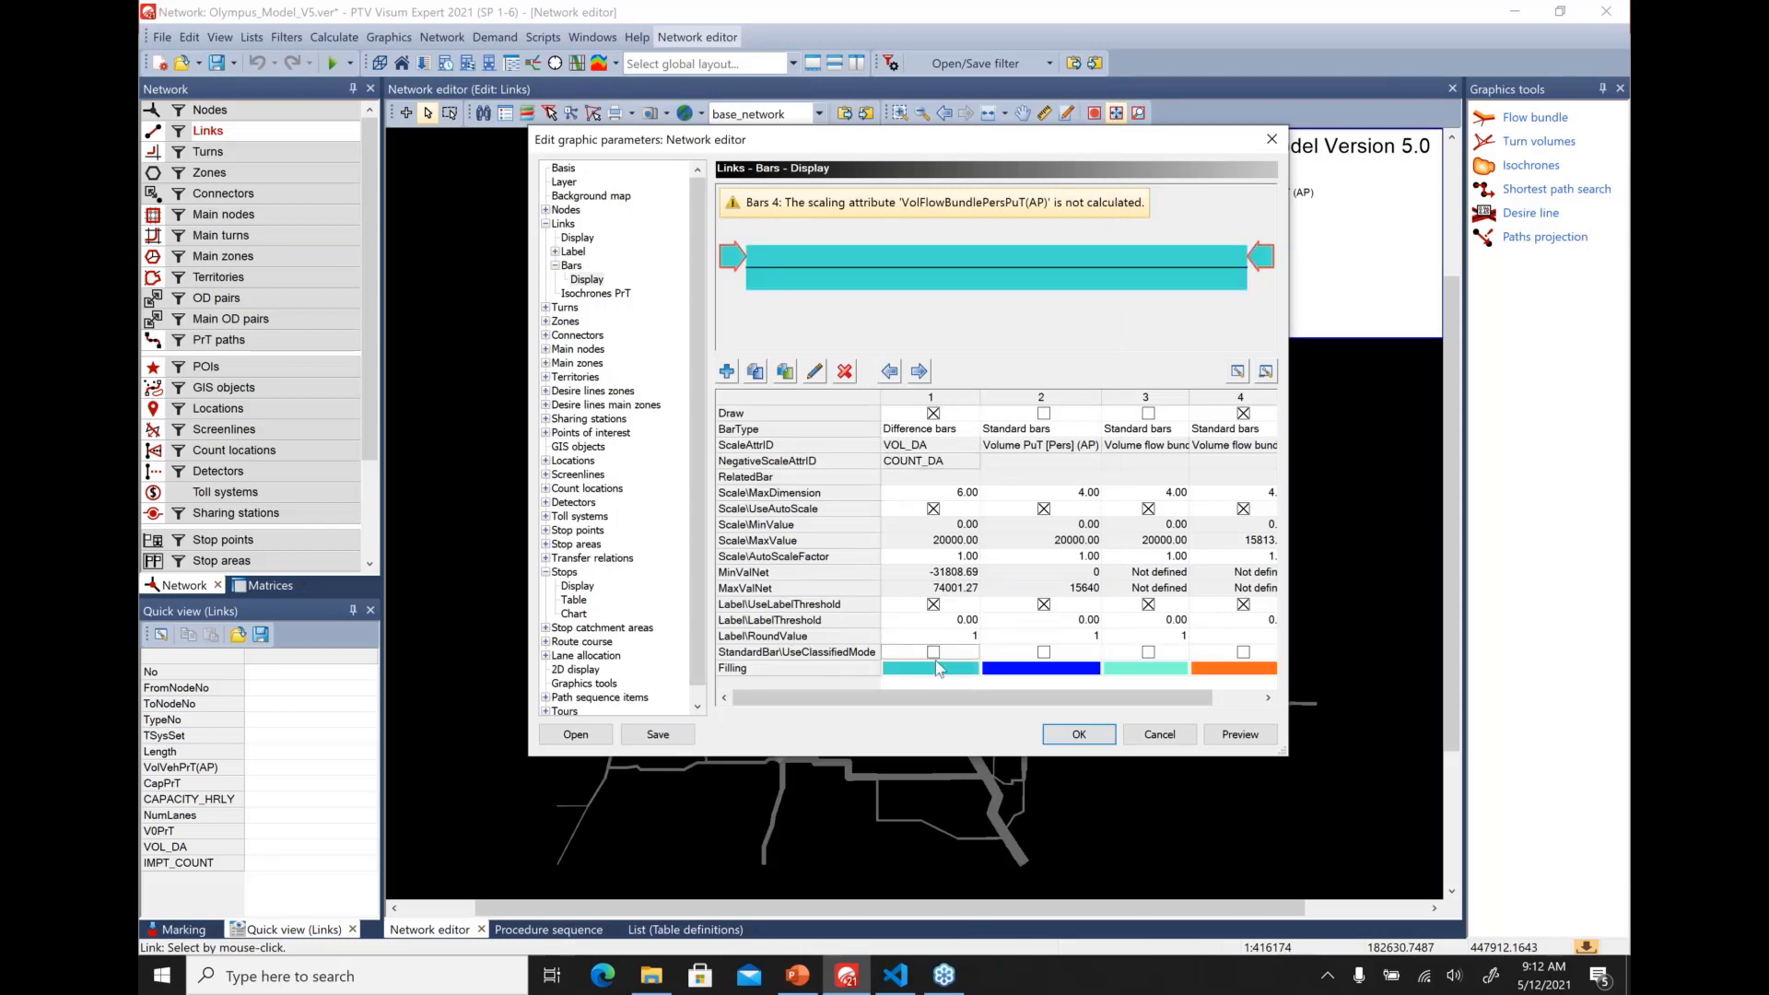
left_click(933, 652)
left_click(933, 667)
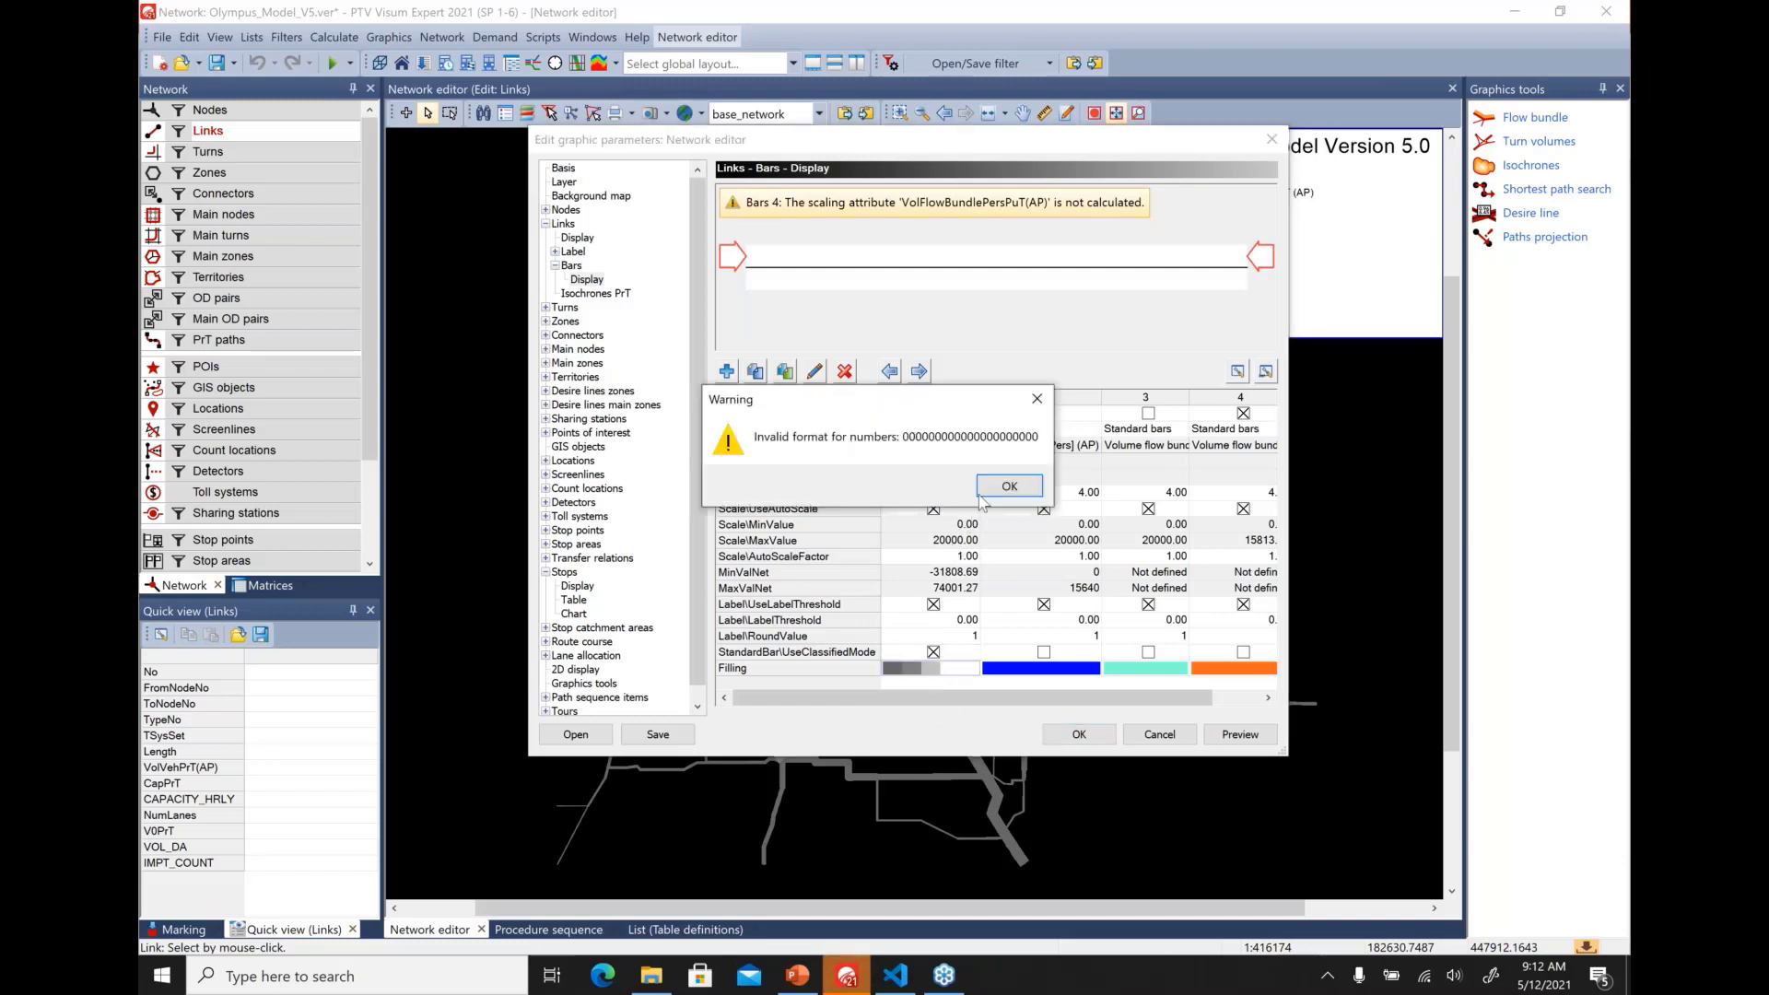
left_click(1006, 486)
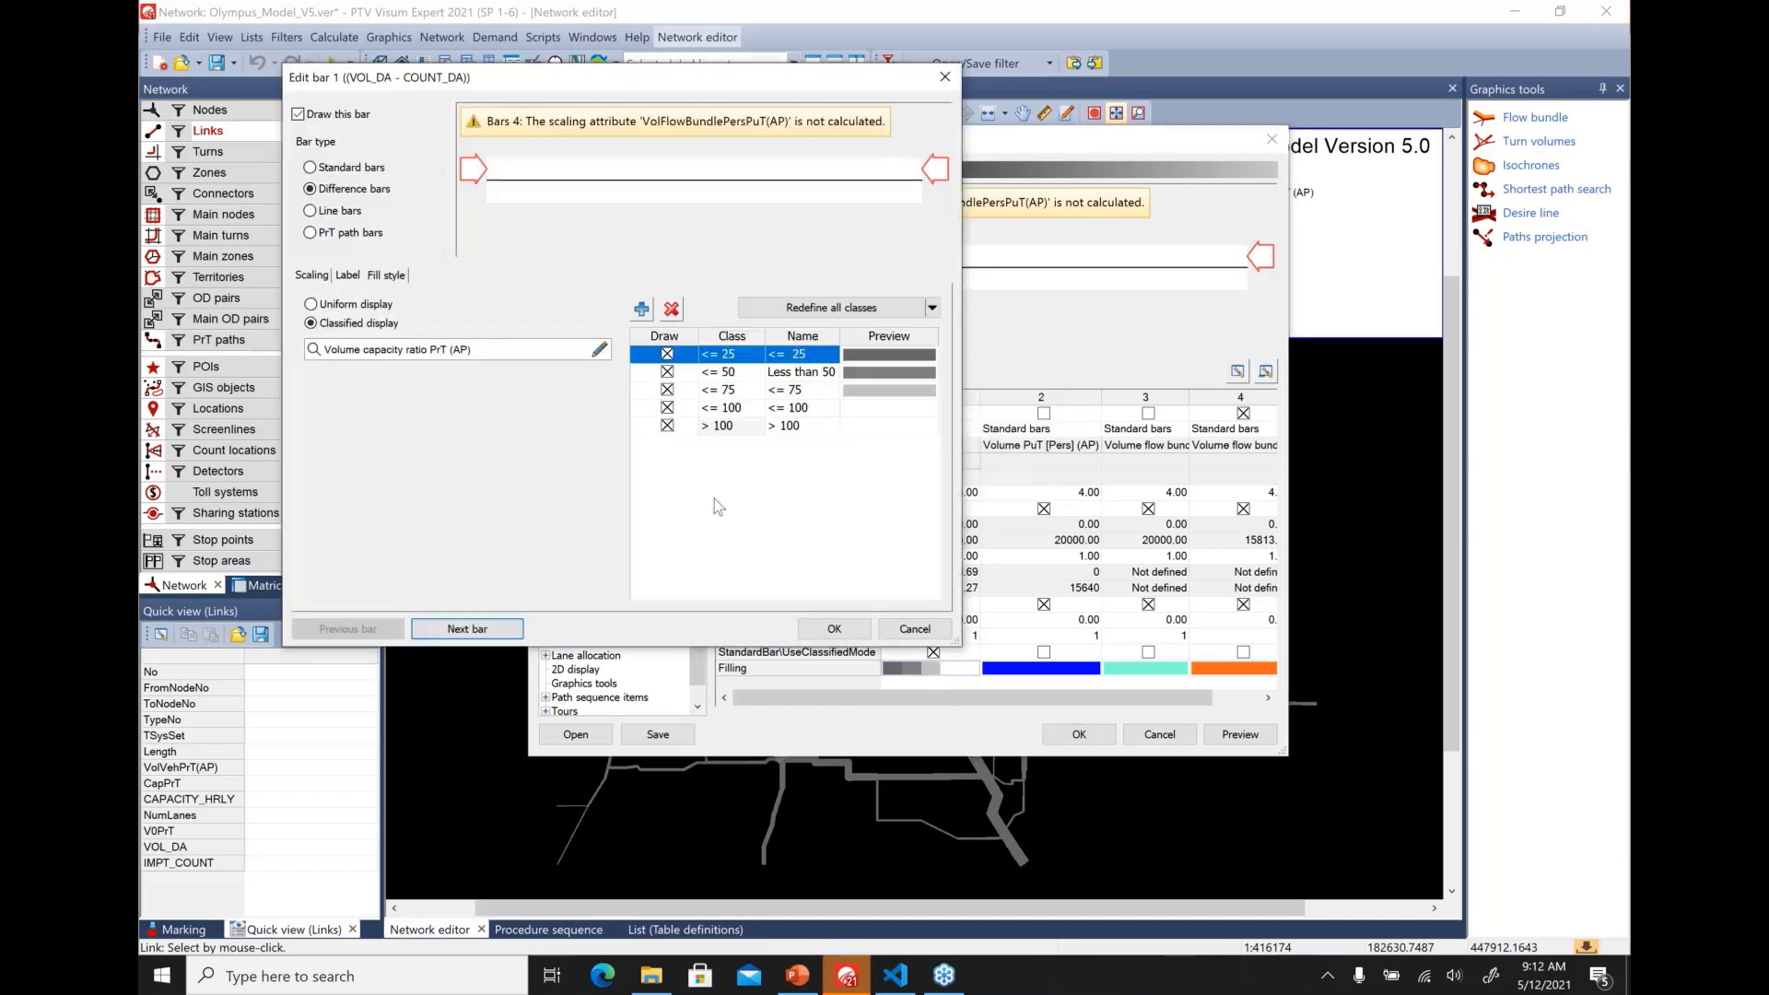
left_click(671, 310)
left_click(672, 310)
left_click(671, 310)
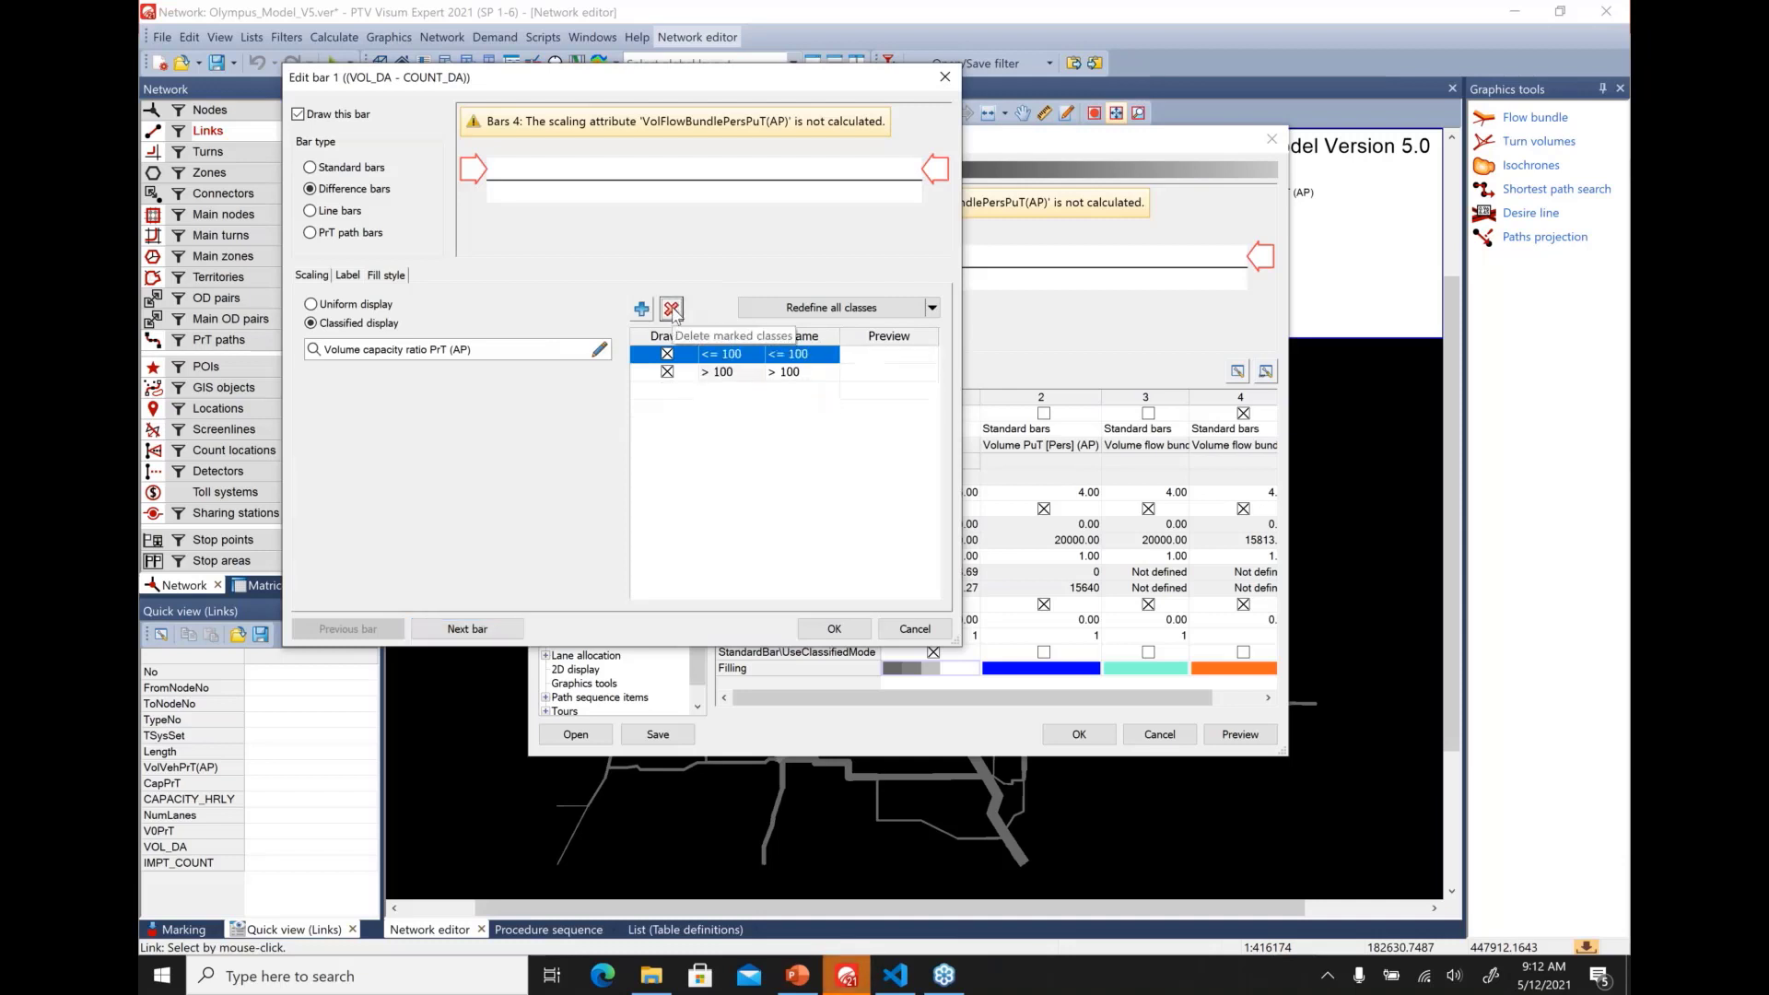
Set the upper limit of the first remaining class to 0
left_click(740, 357)
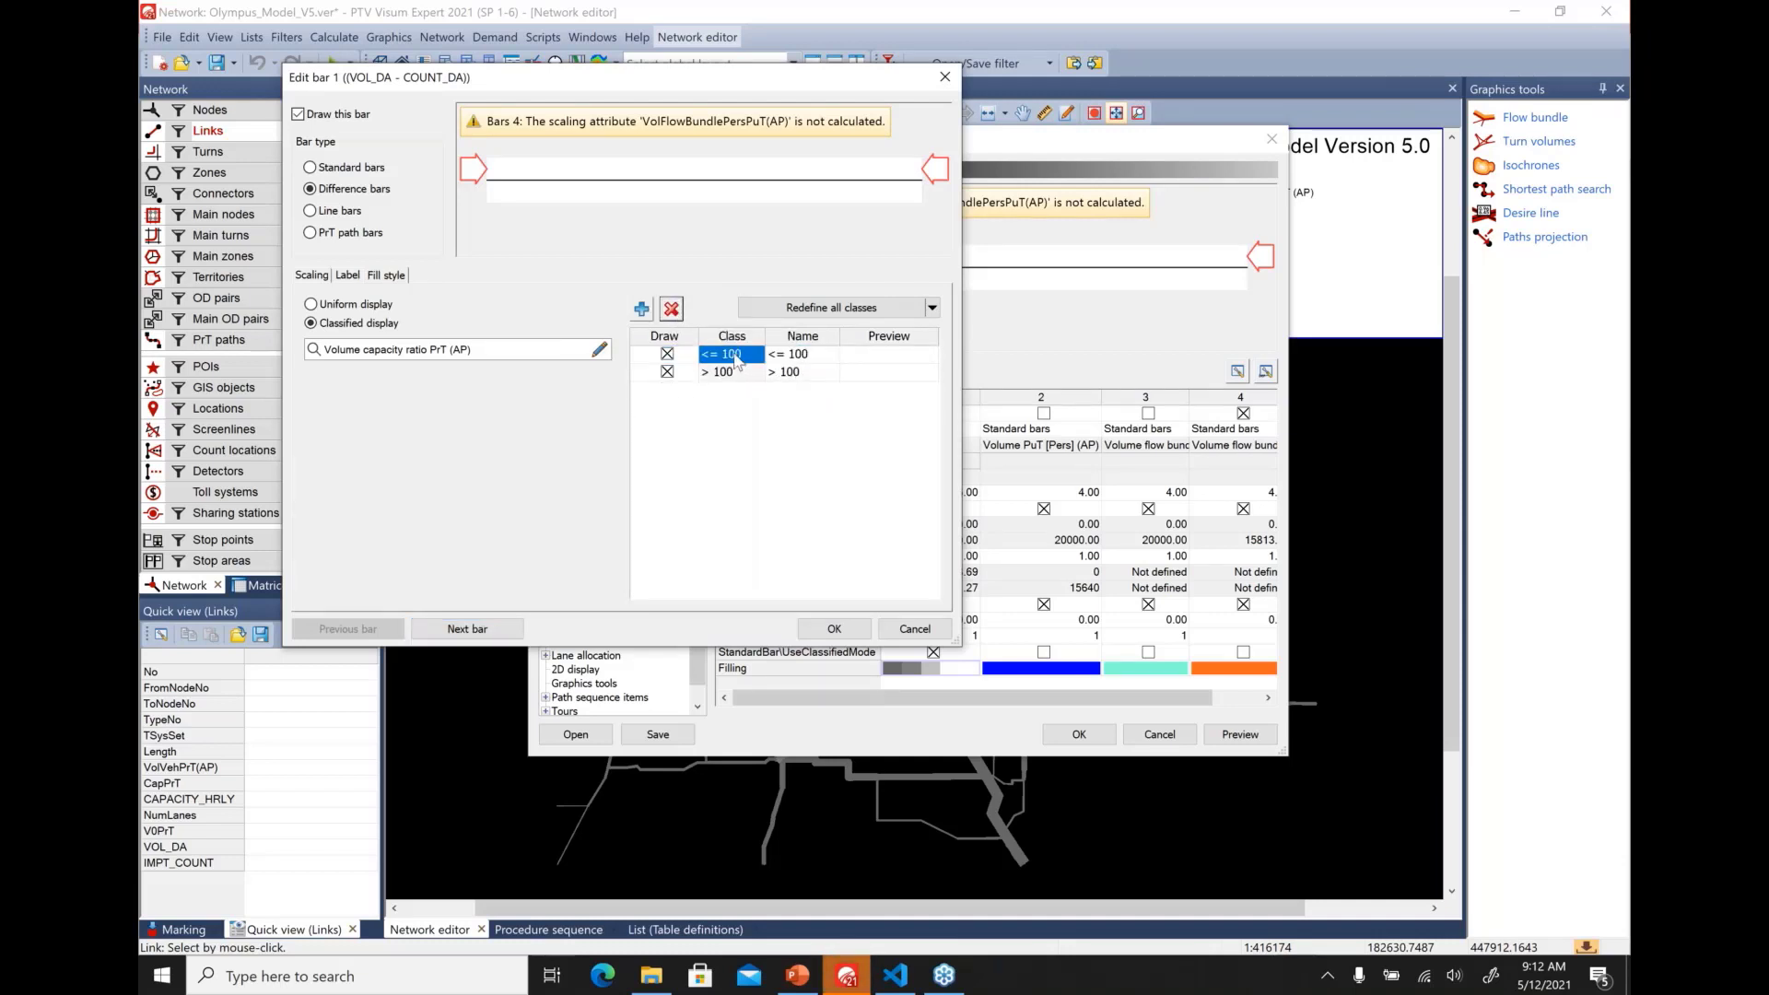
type("0")
key("Return")
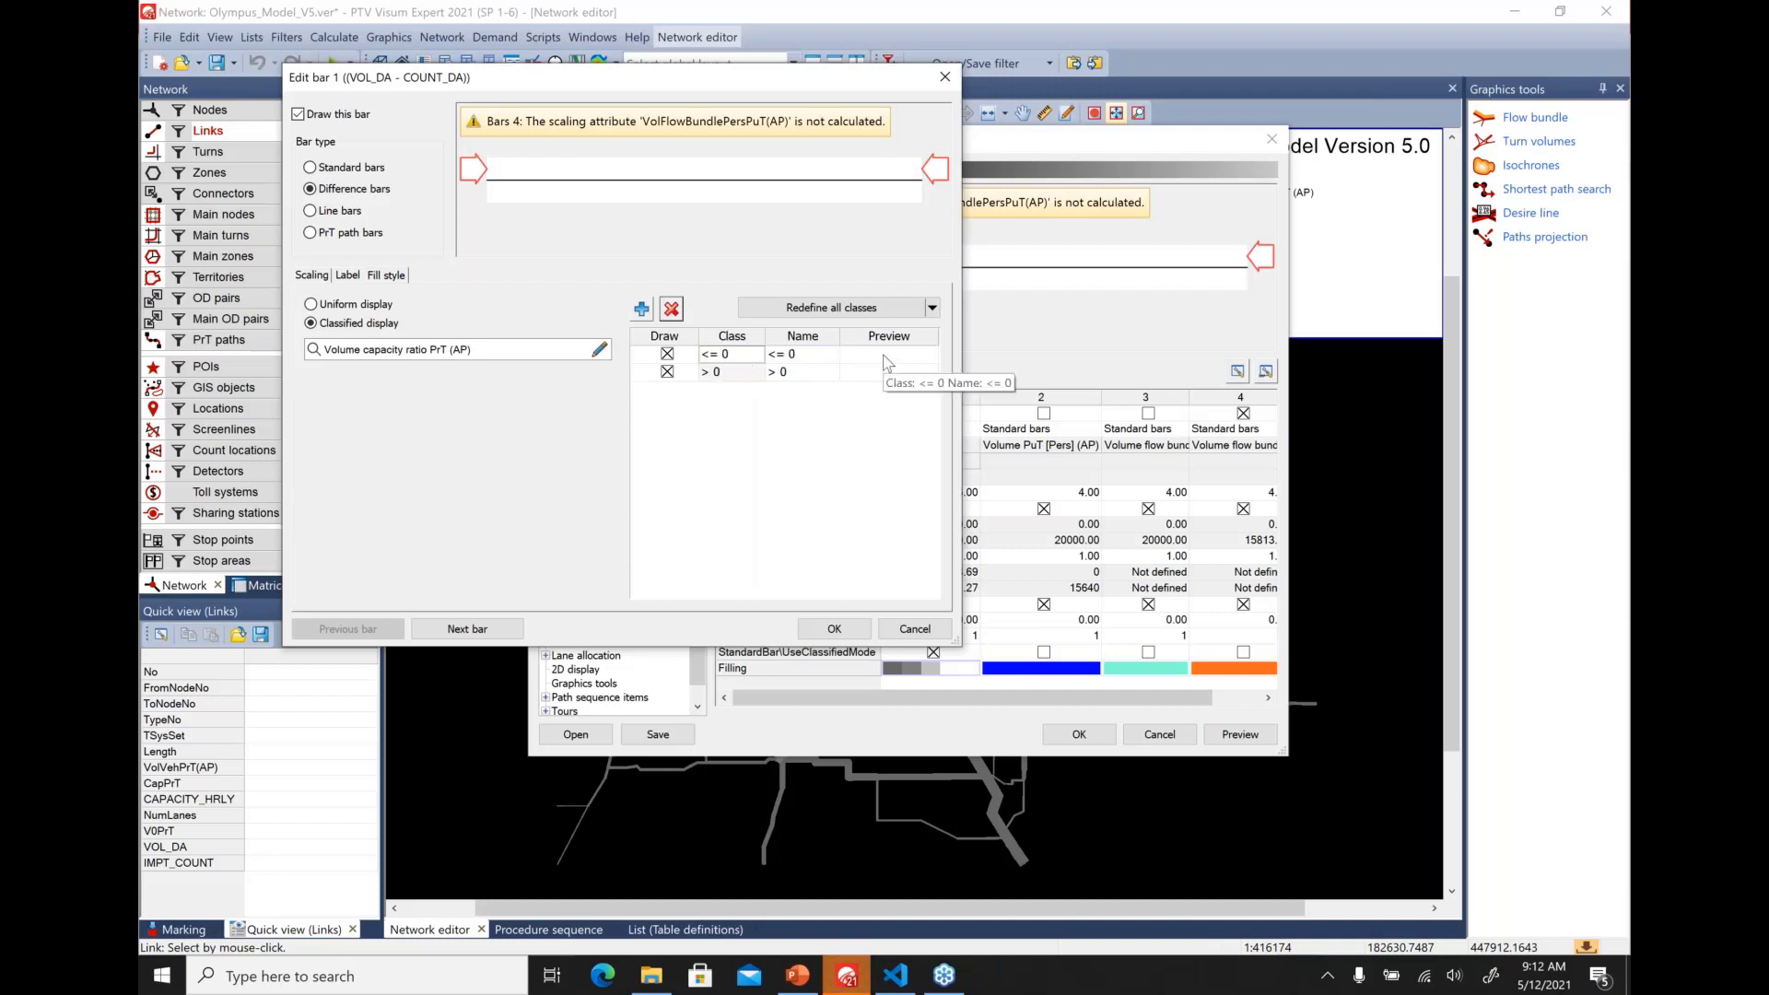
Set the classification attribute of the difference bar to "Like scaling attribute"
left_click(600, 350)
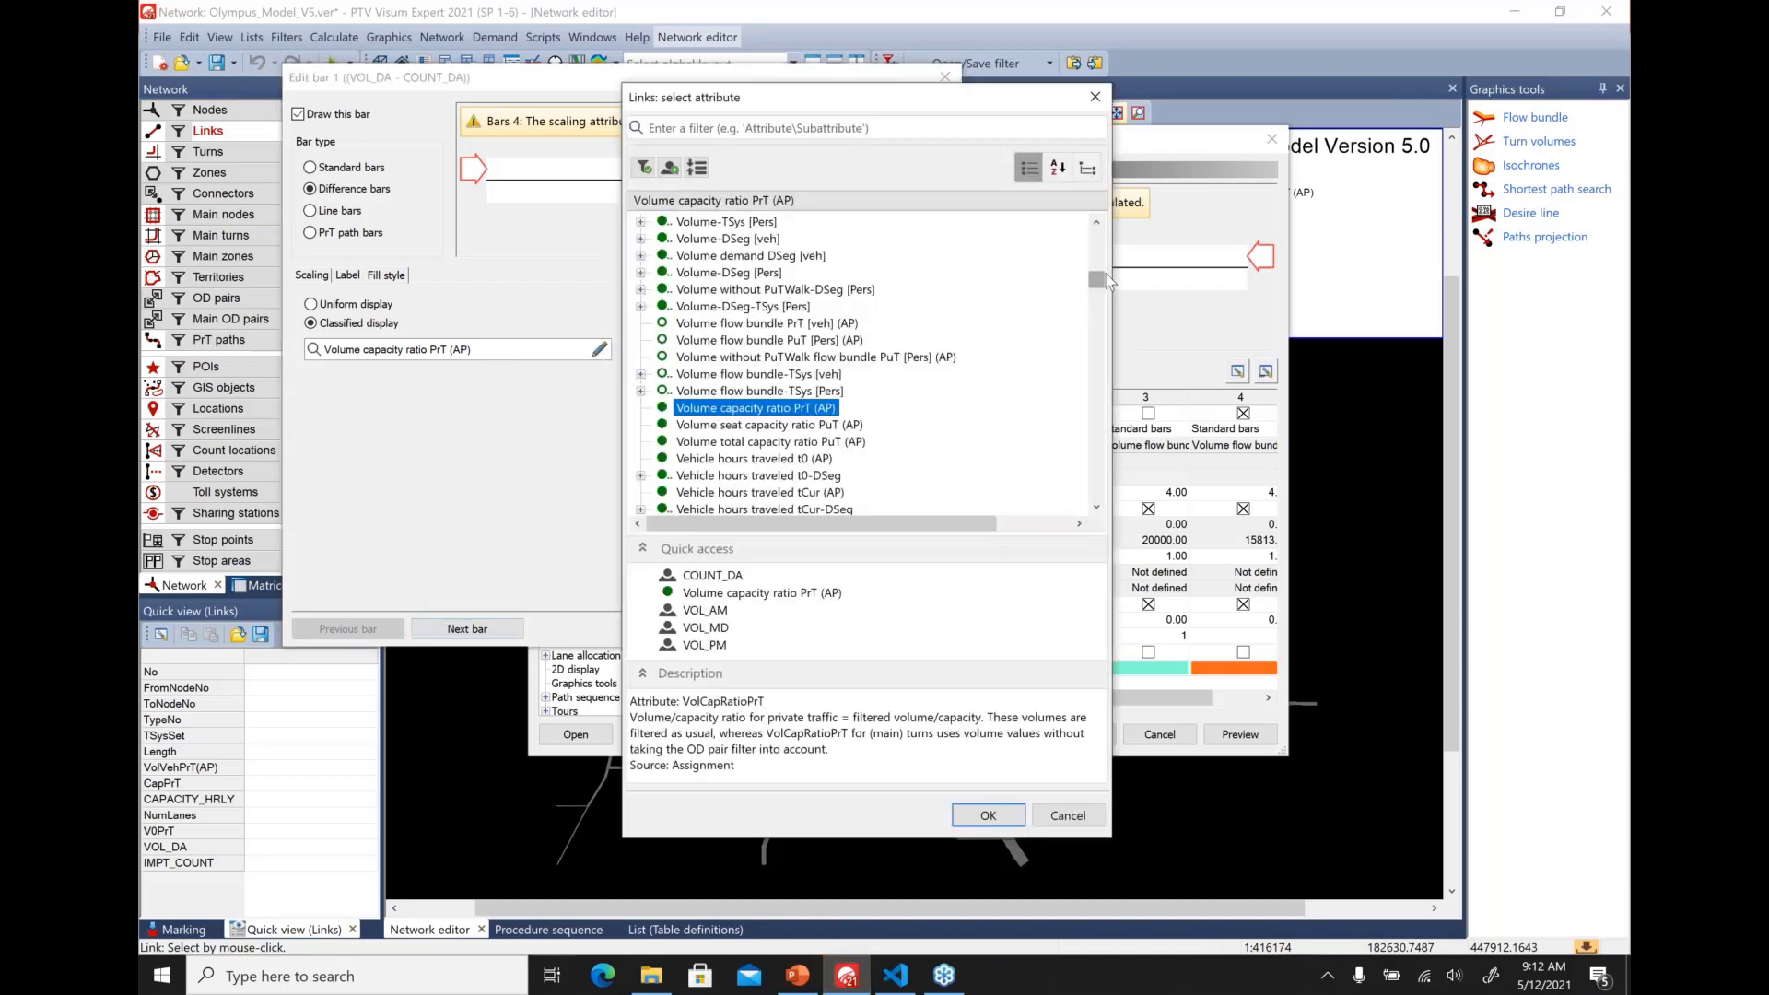
left_click_drag(1096, 279, 1096, 238)
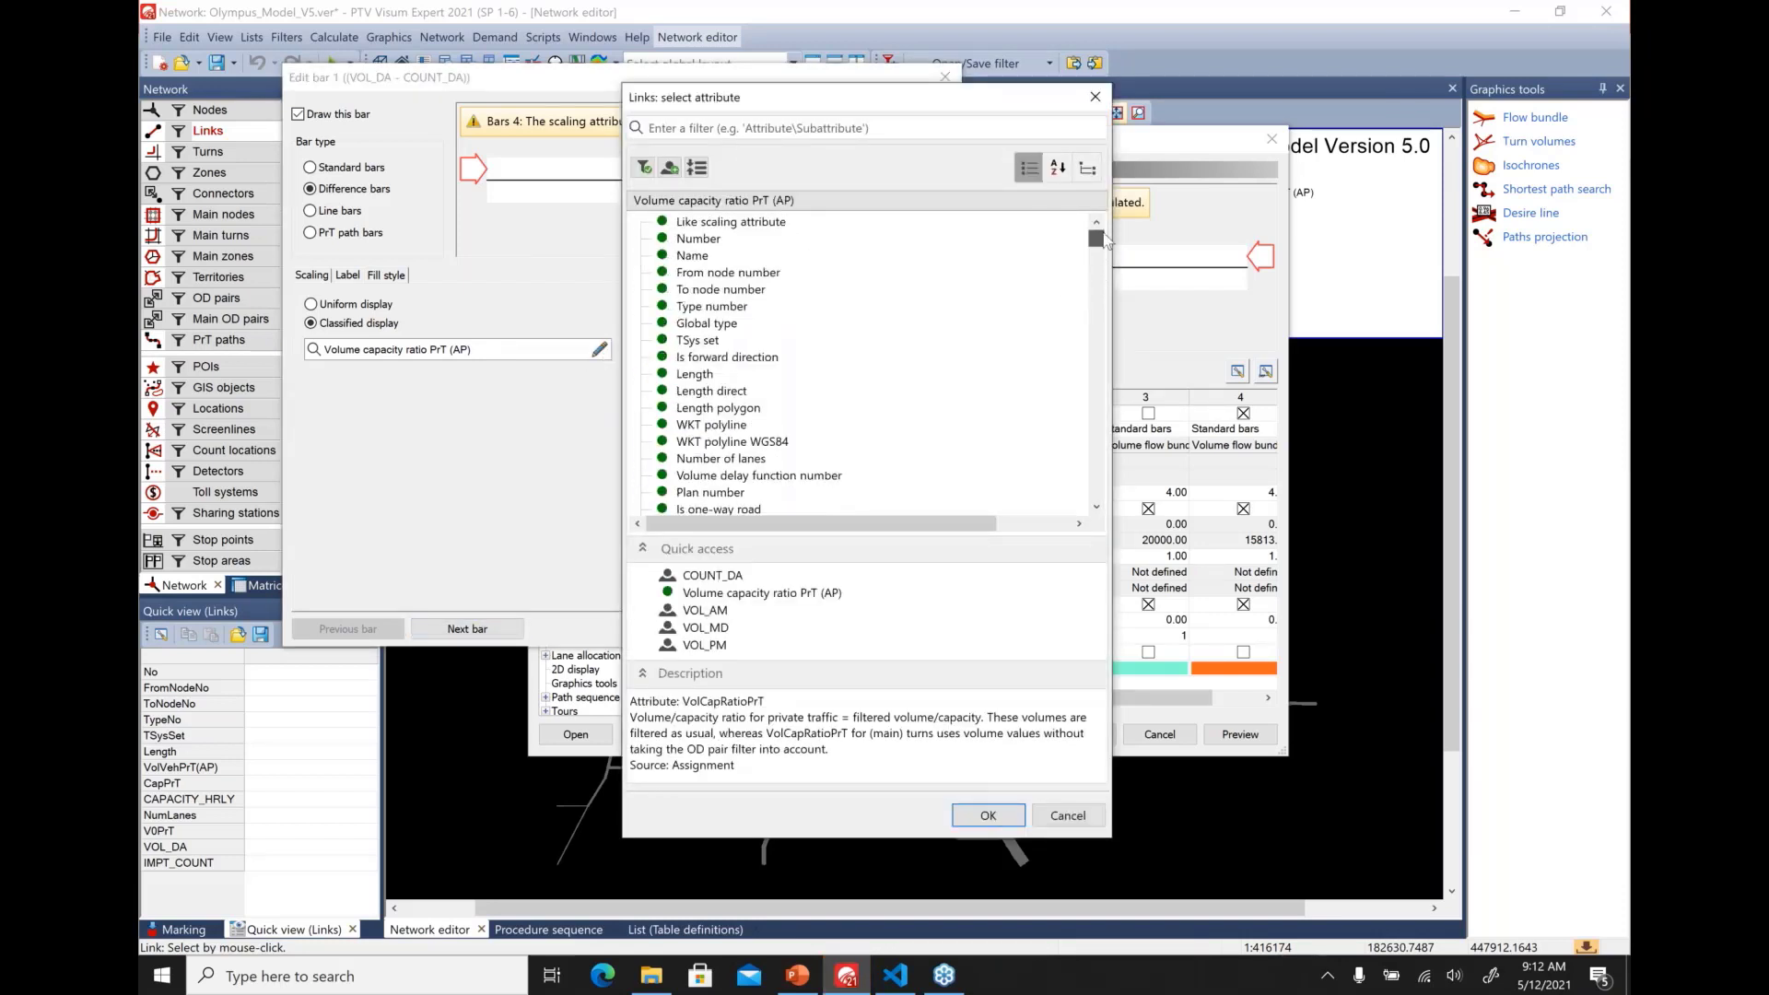
left_click(772, 227)
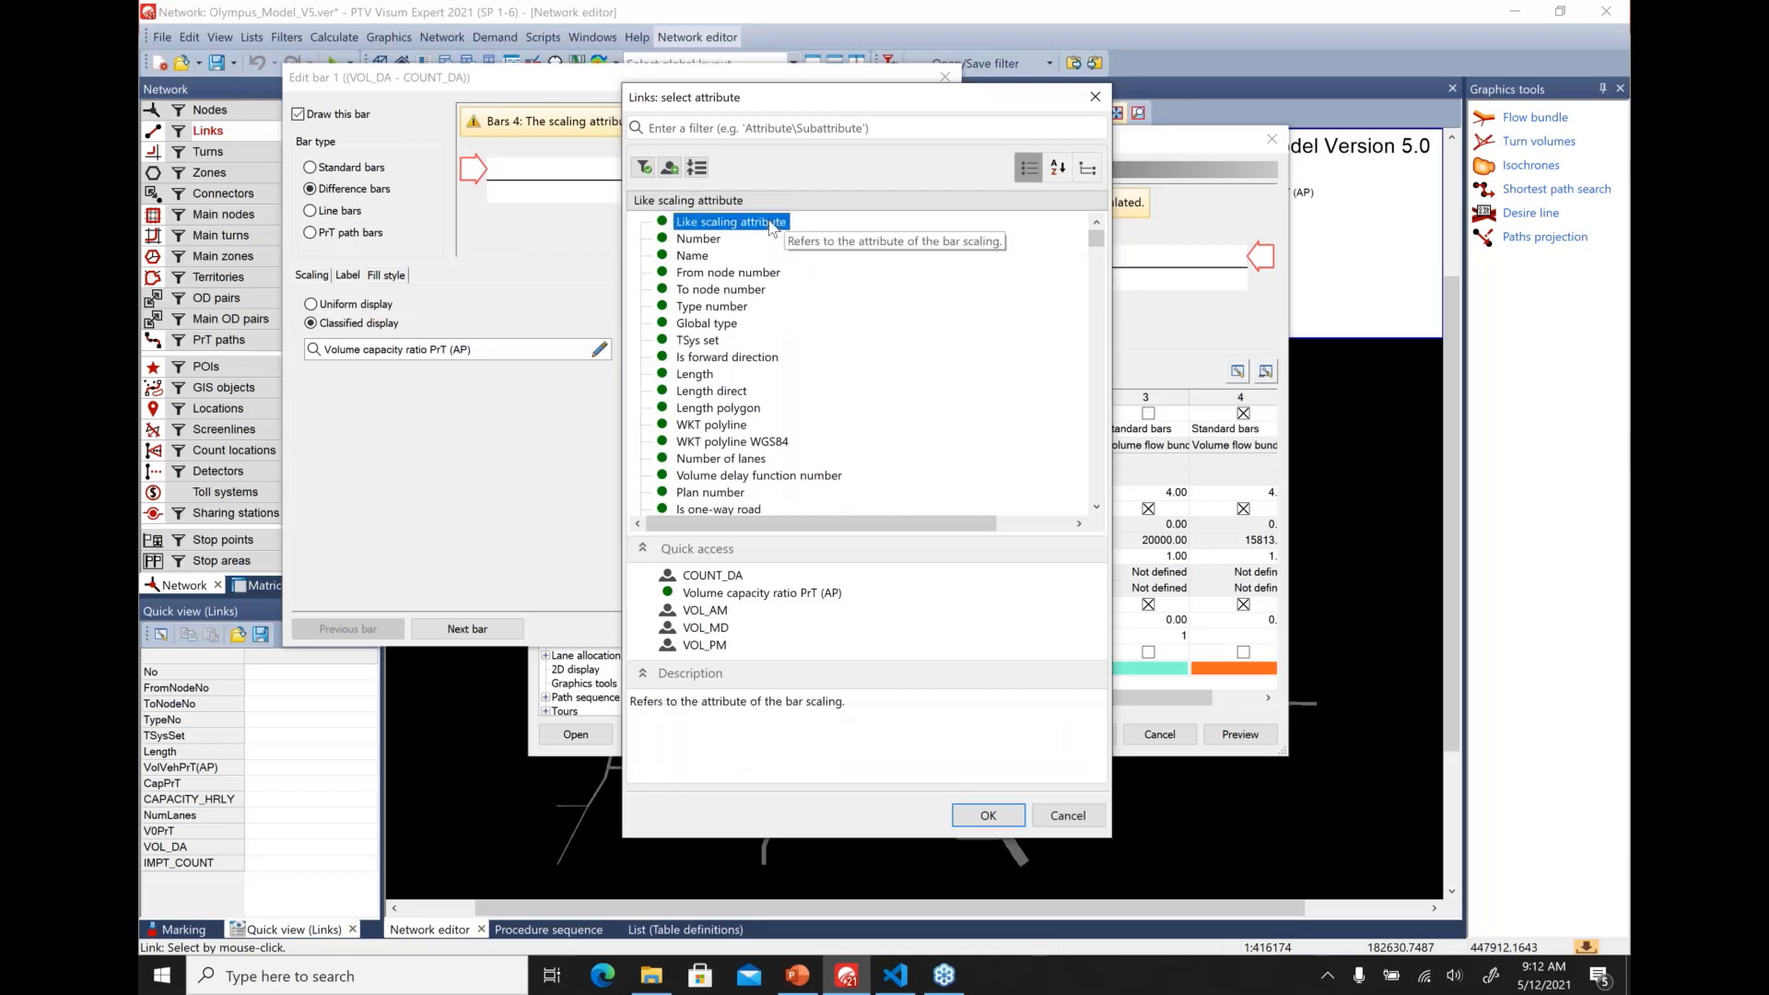
left_click(984, 817)
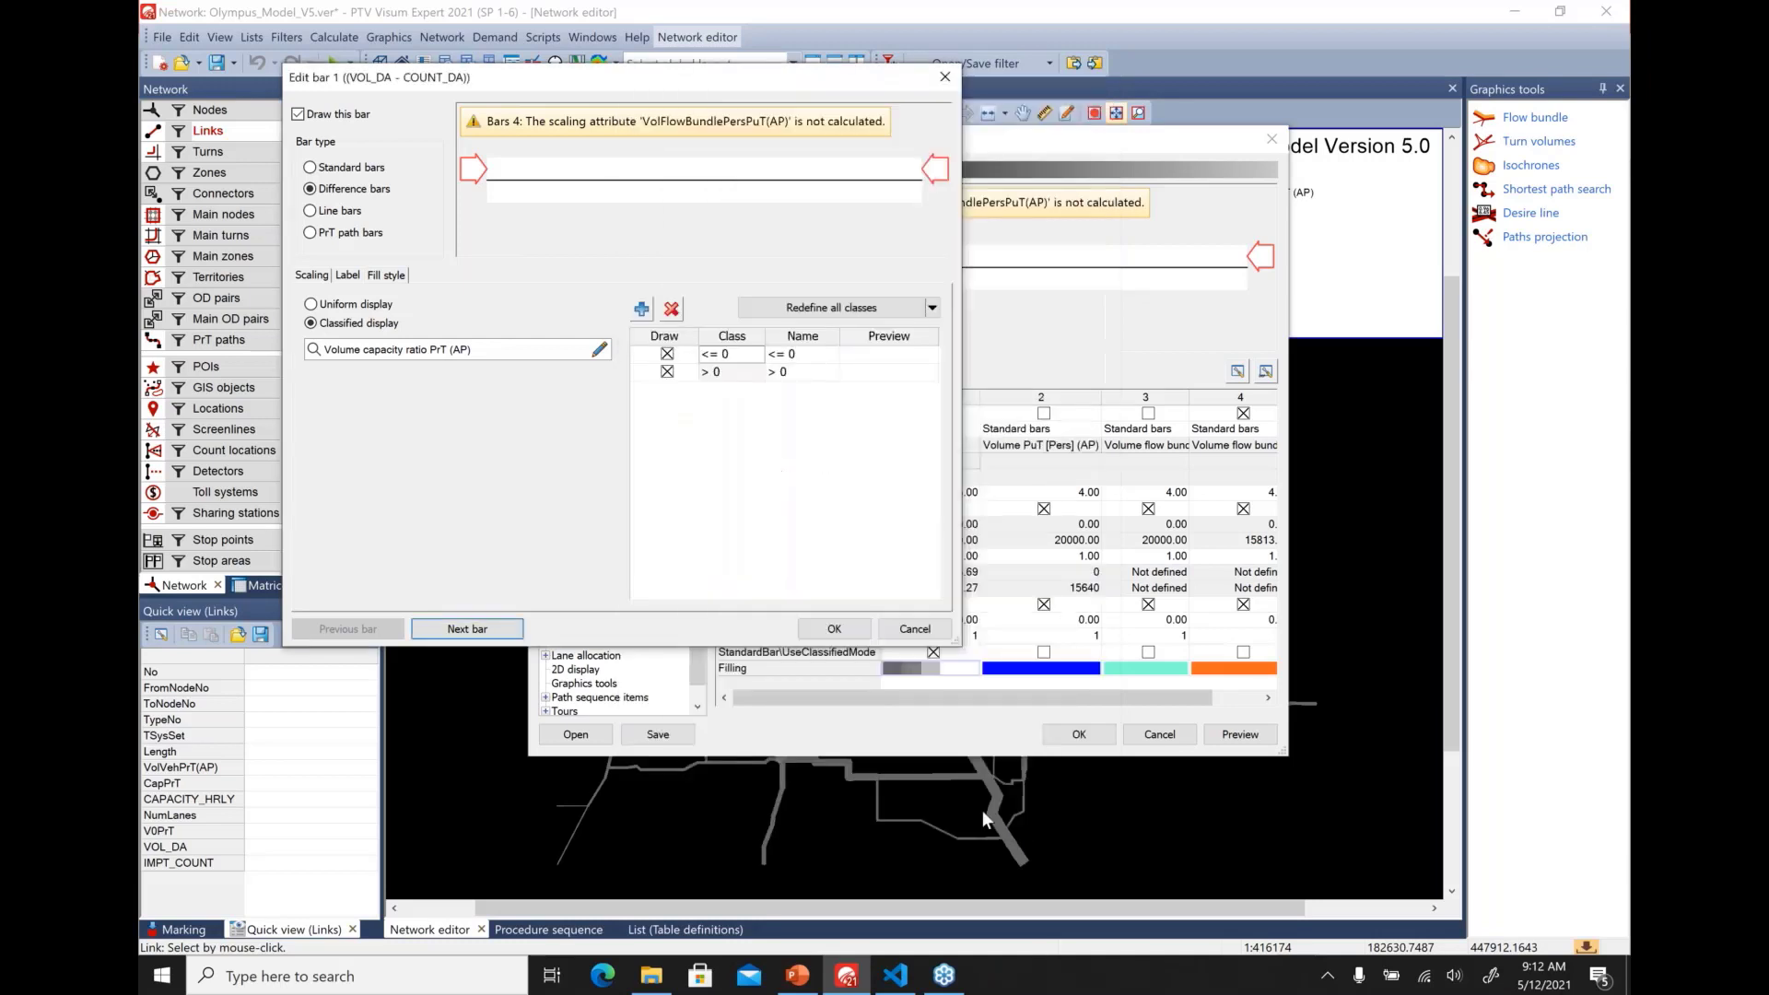
Fill the <= 0 class with turquoise and the > 0 class with orange
double_click(868, 356)
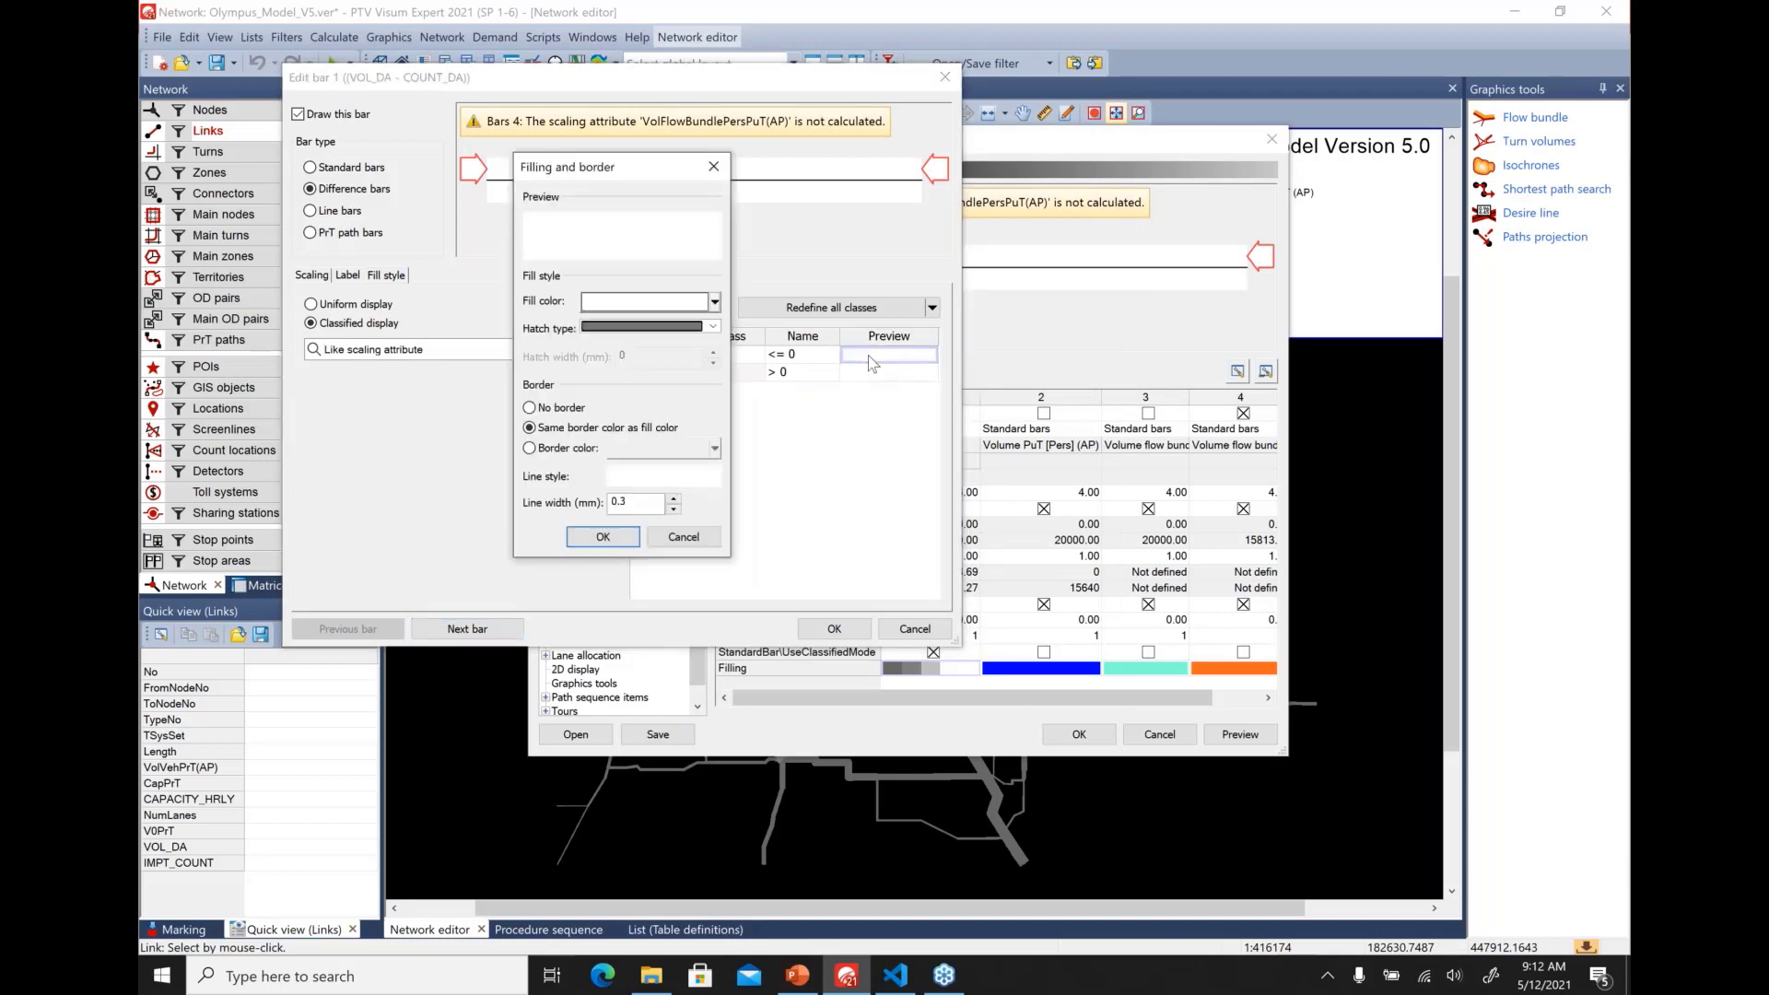
left_click(689, 305)
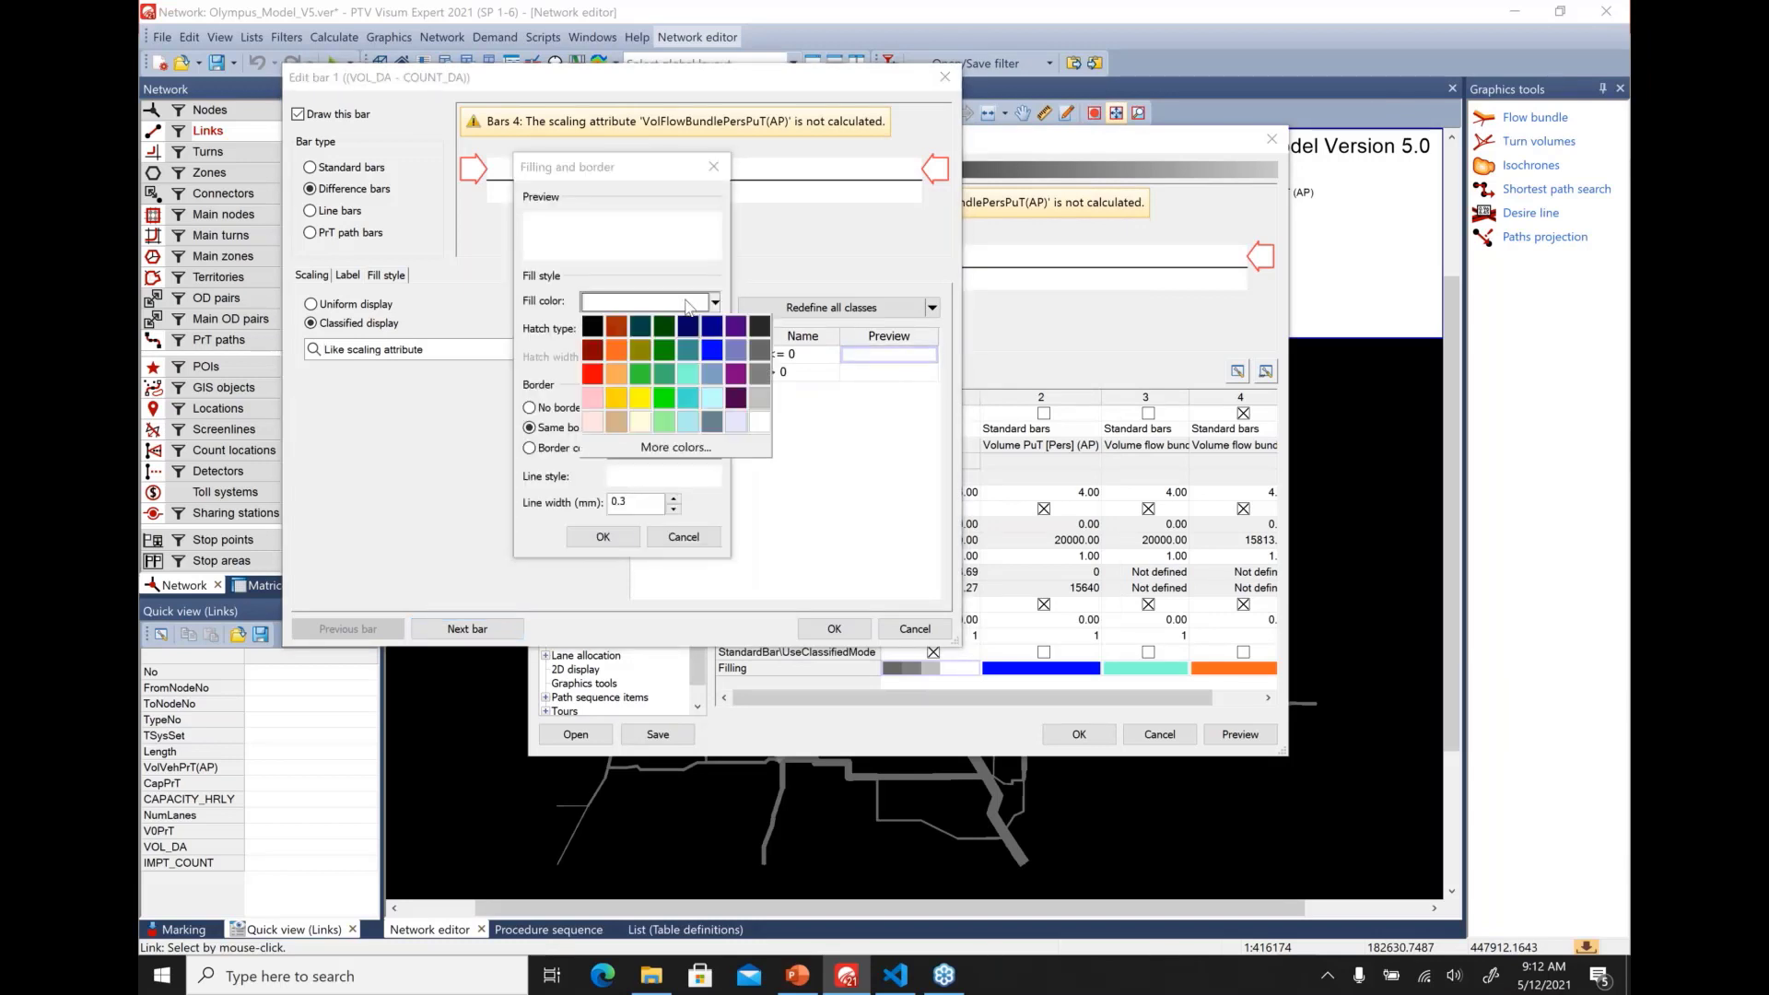
left_click(687, 377)
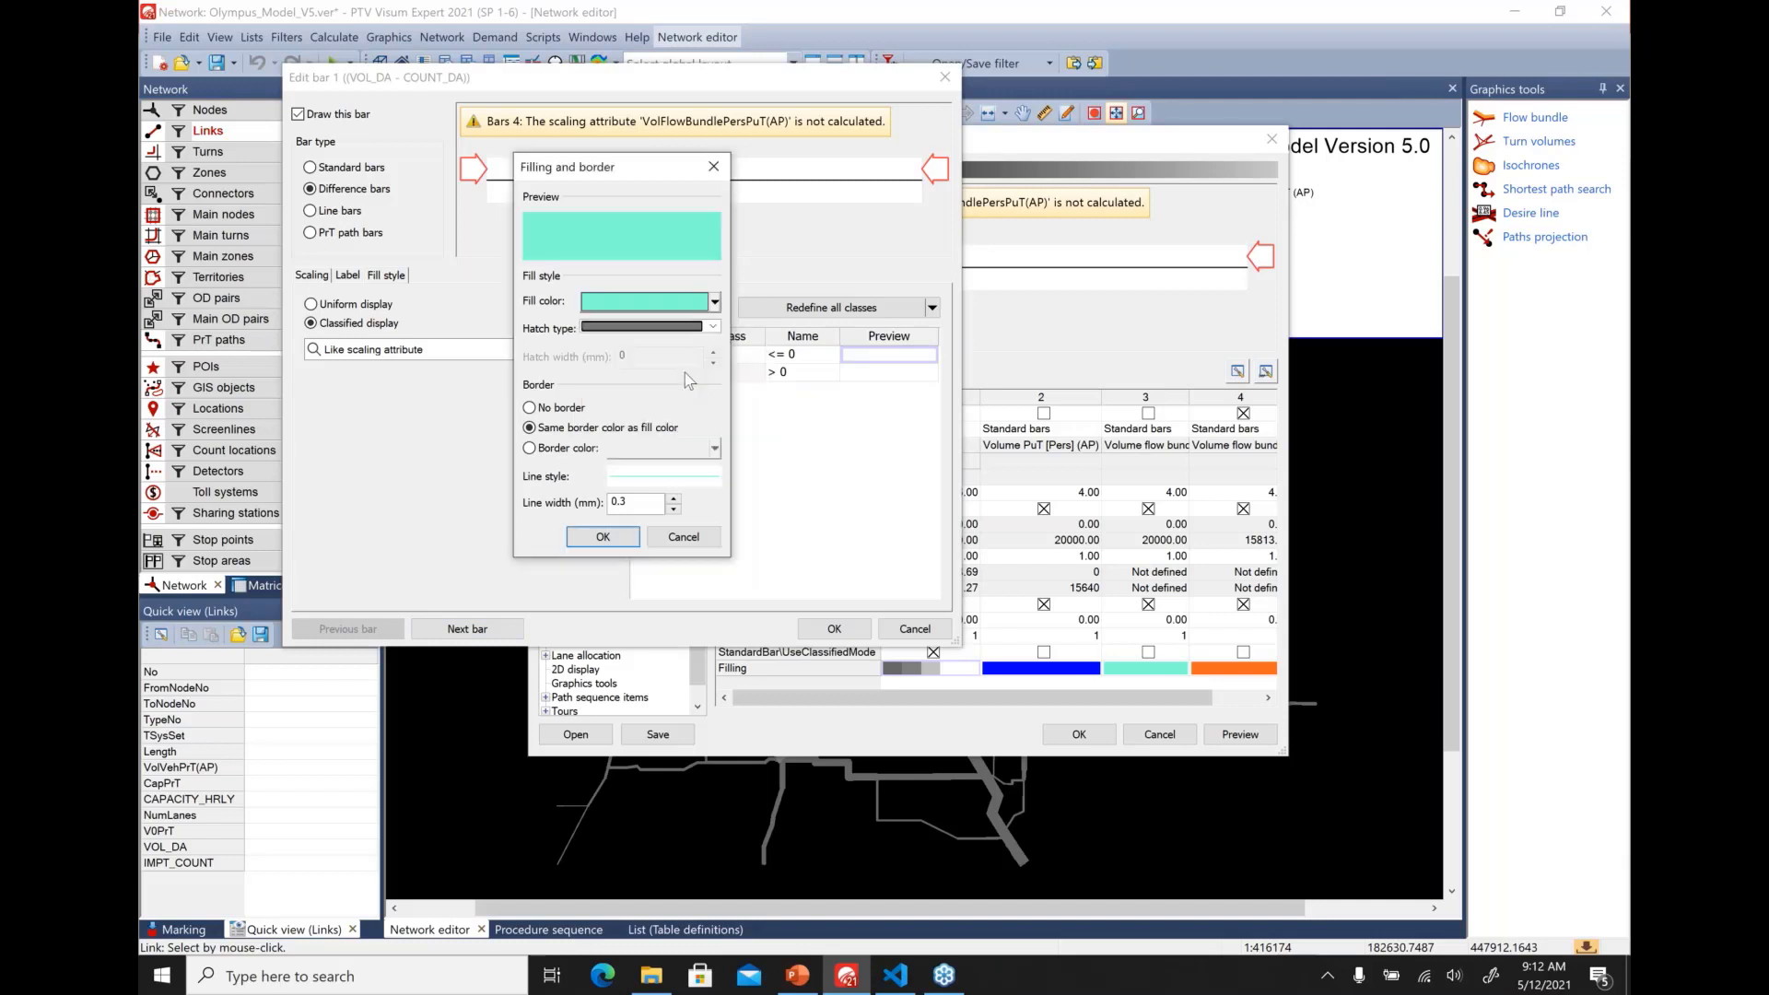
left_click(602, 538)
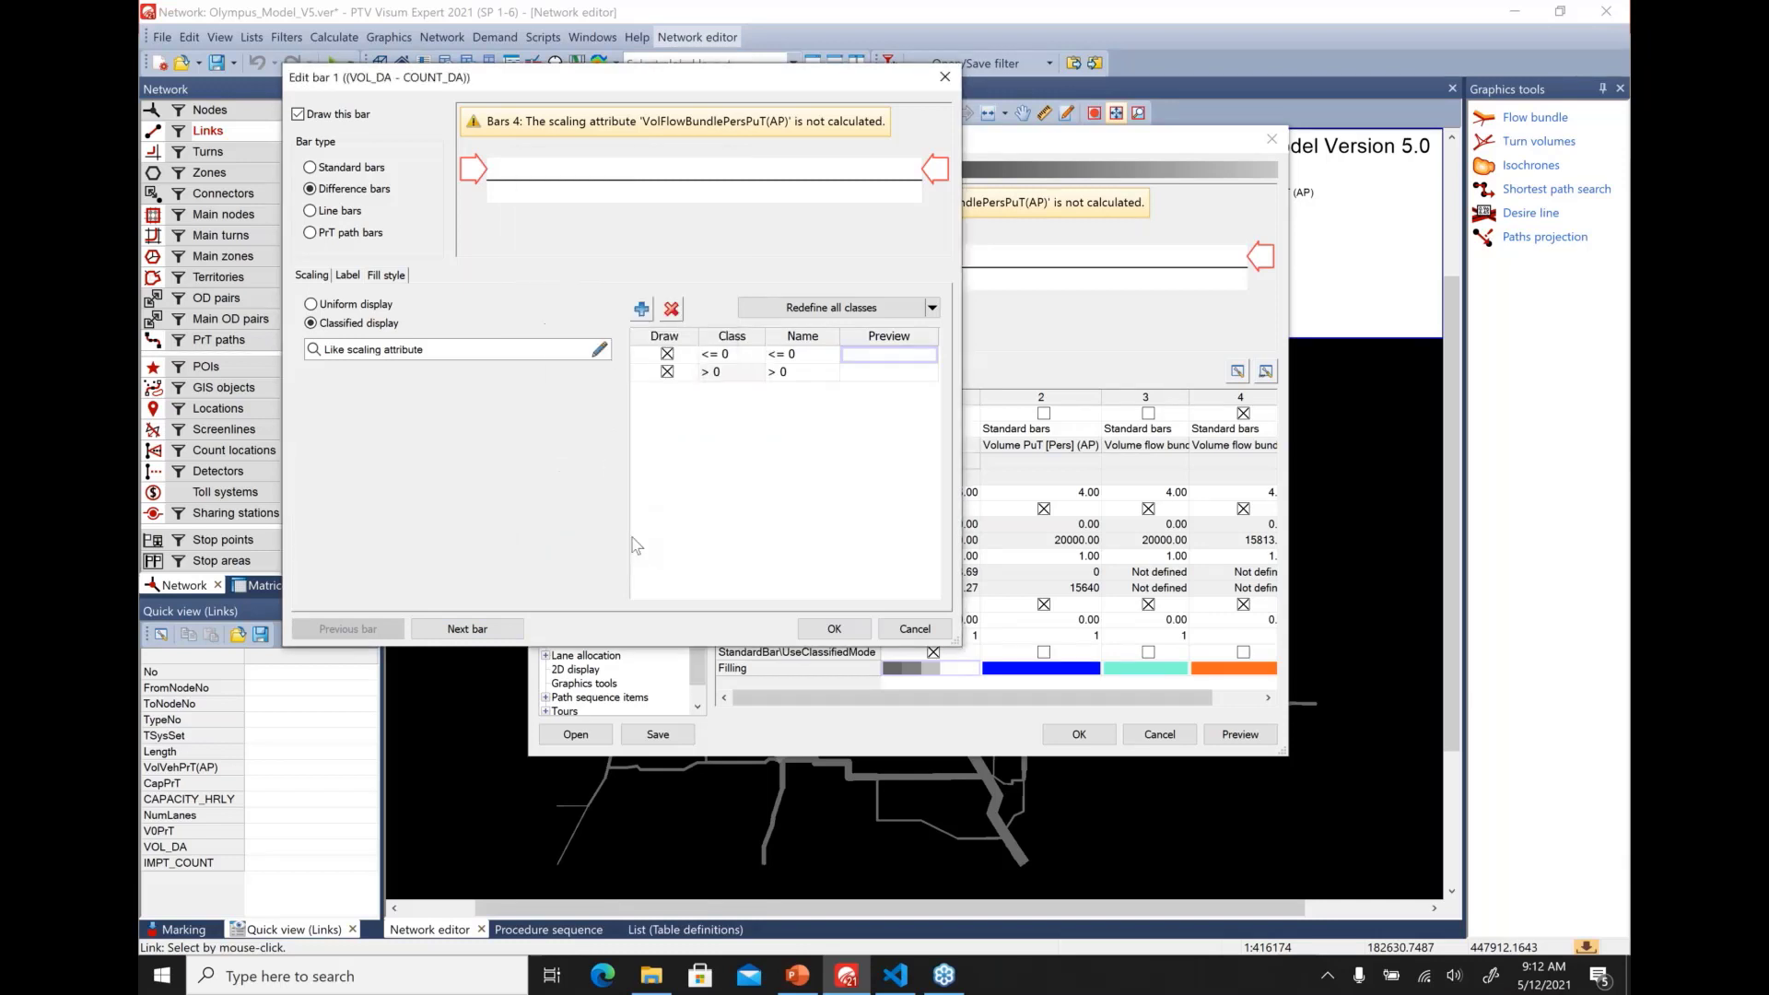
double_click(871, 371)
left_click(680, 303)
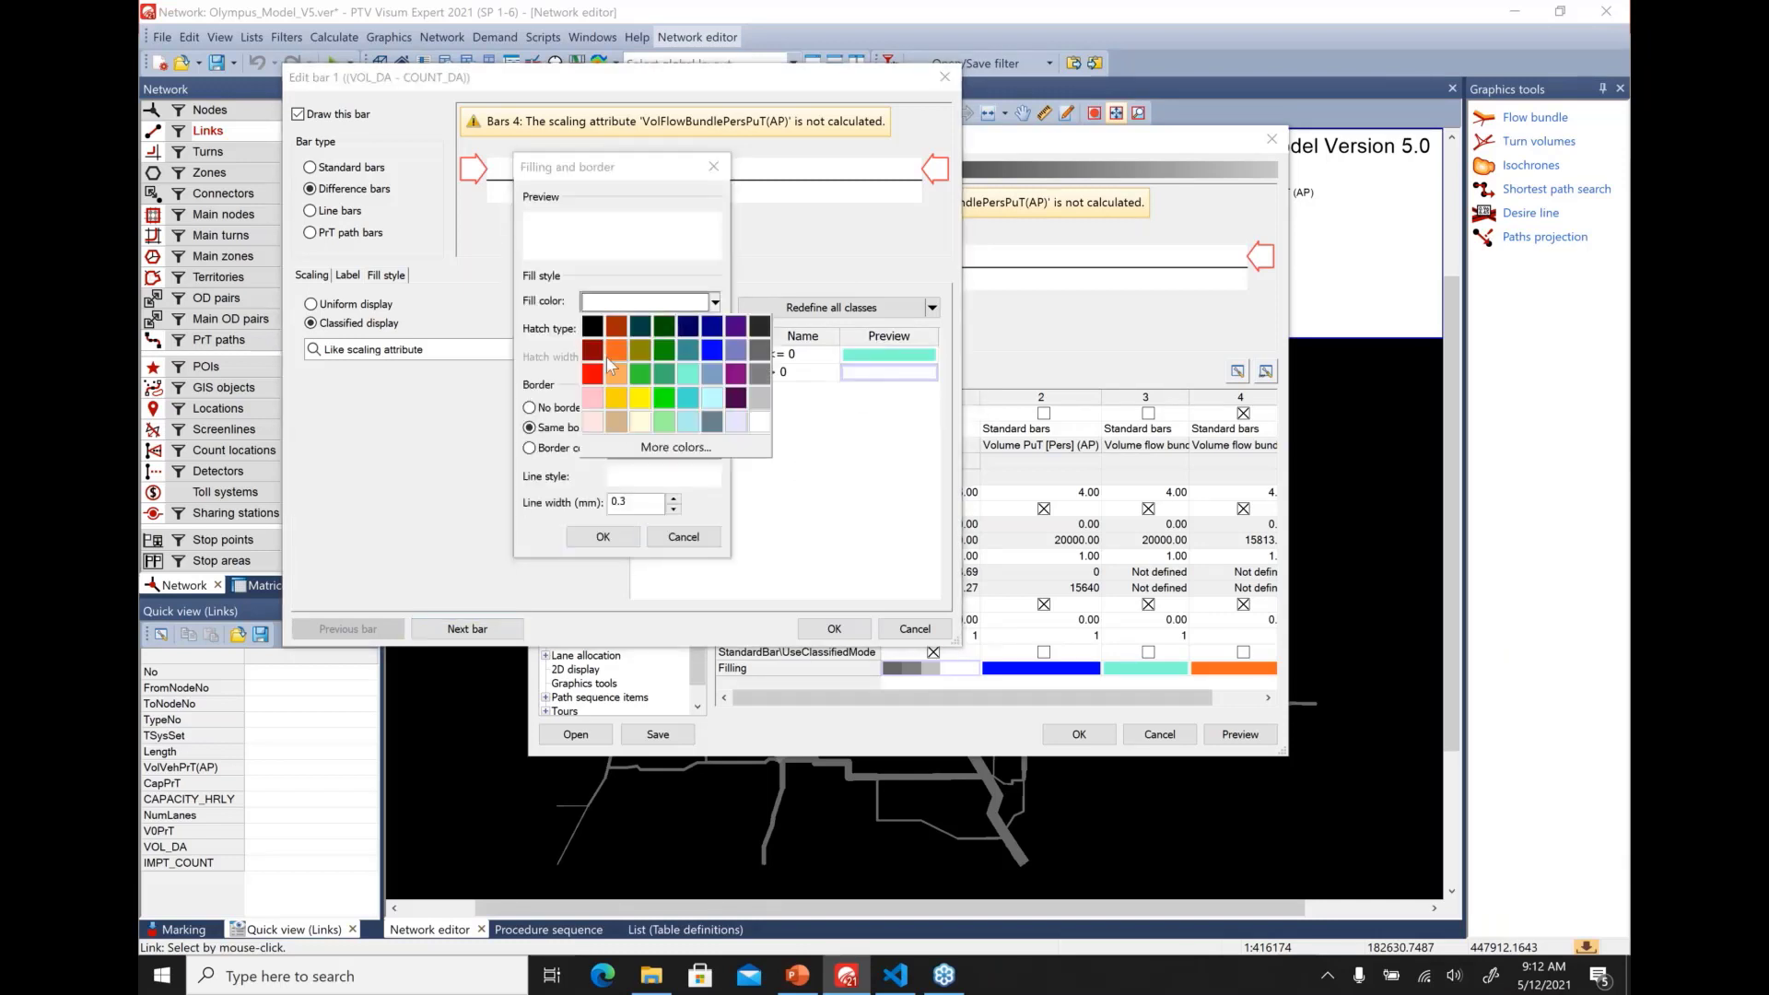
left_click(617, 356)
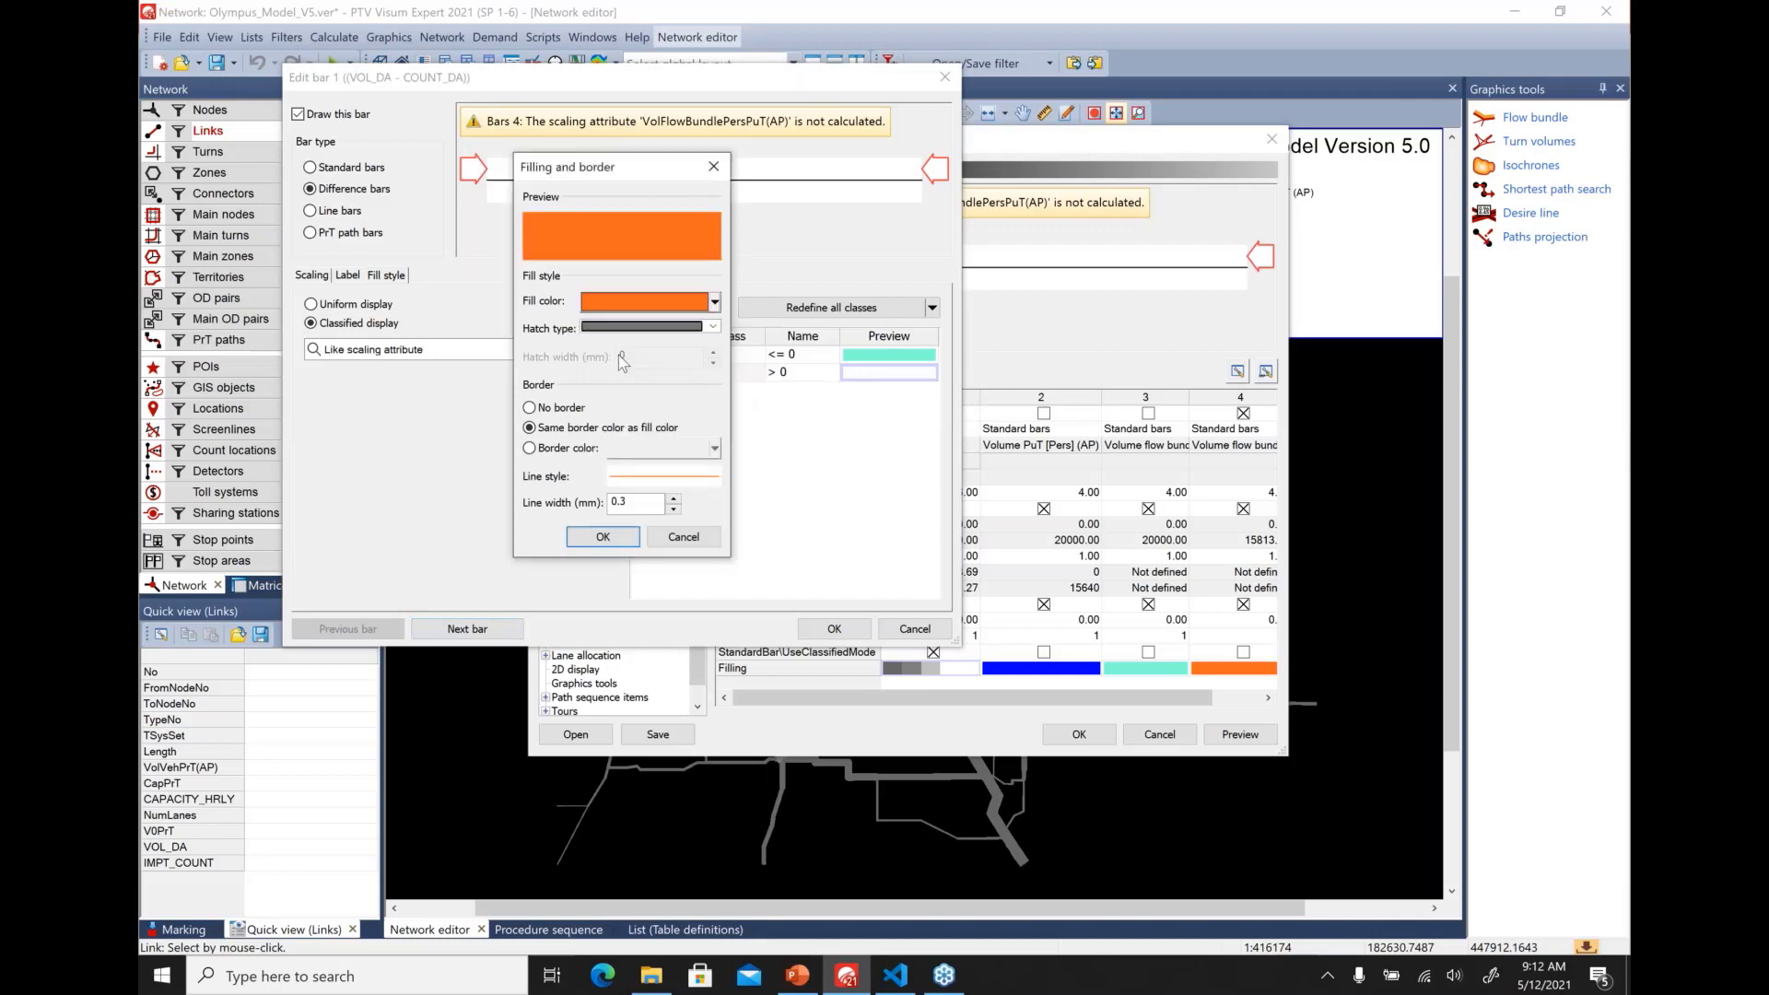
left_click(612, 535)
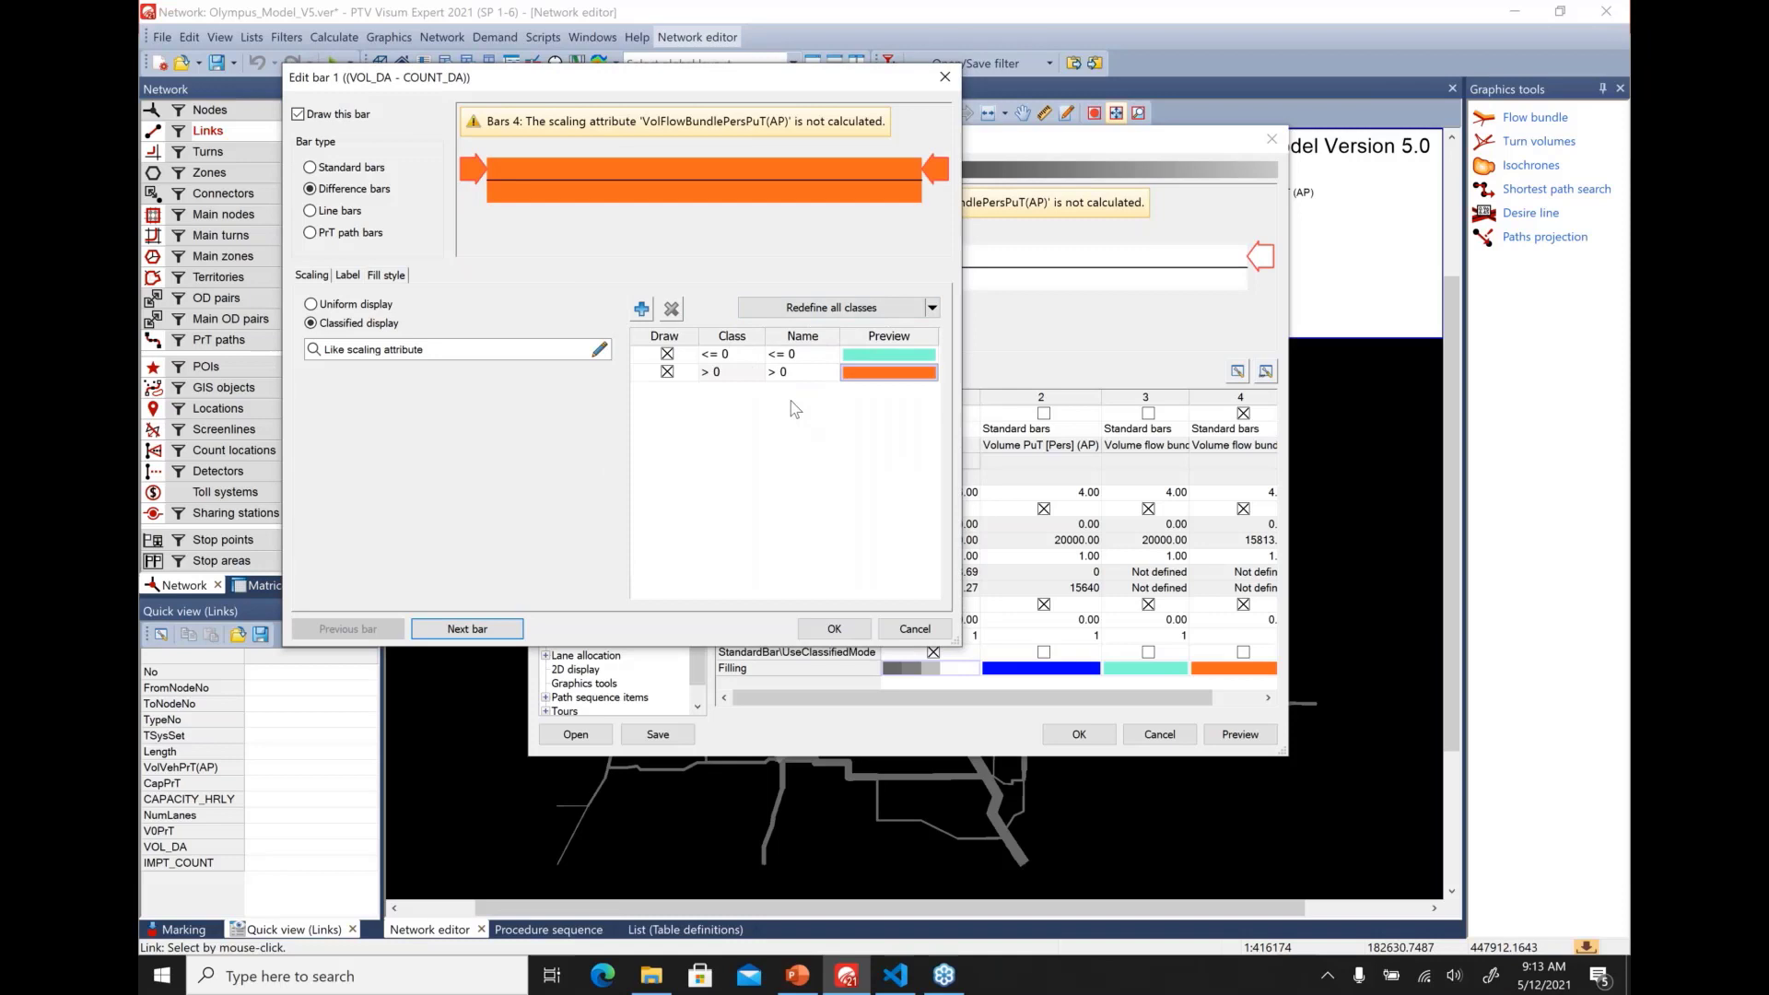
Rename the <= 0 class as "Low" and the > 0 class as "High", and accept the bar settings
left_click(803, 354)
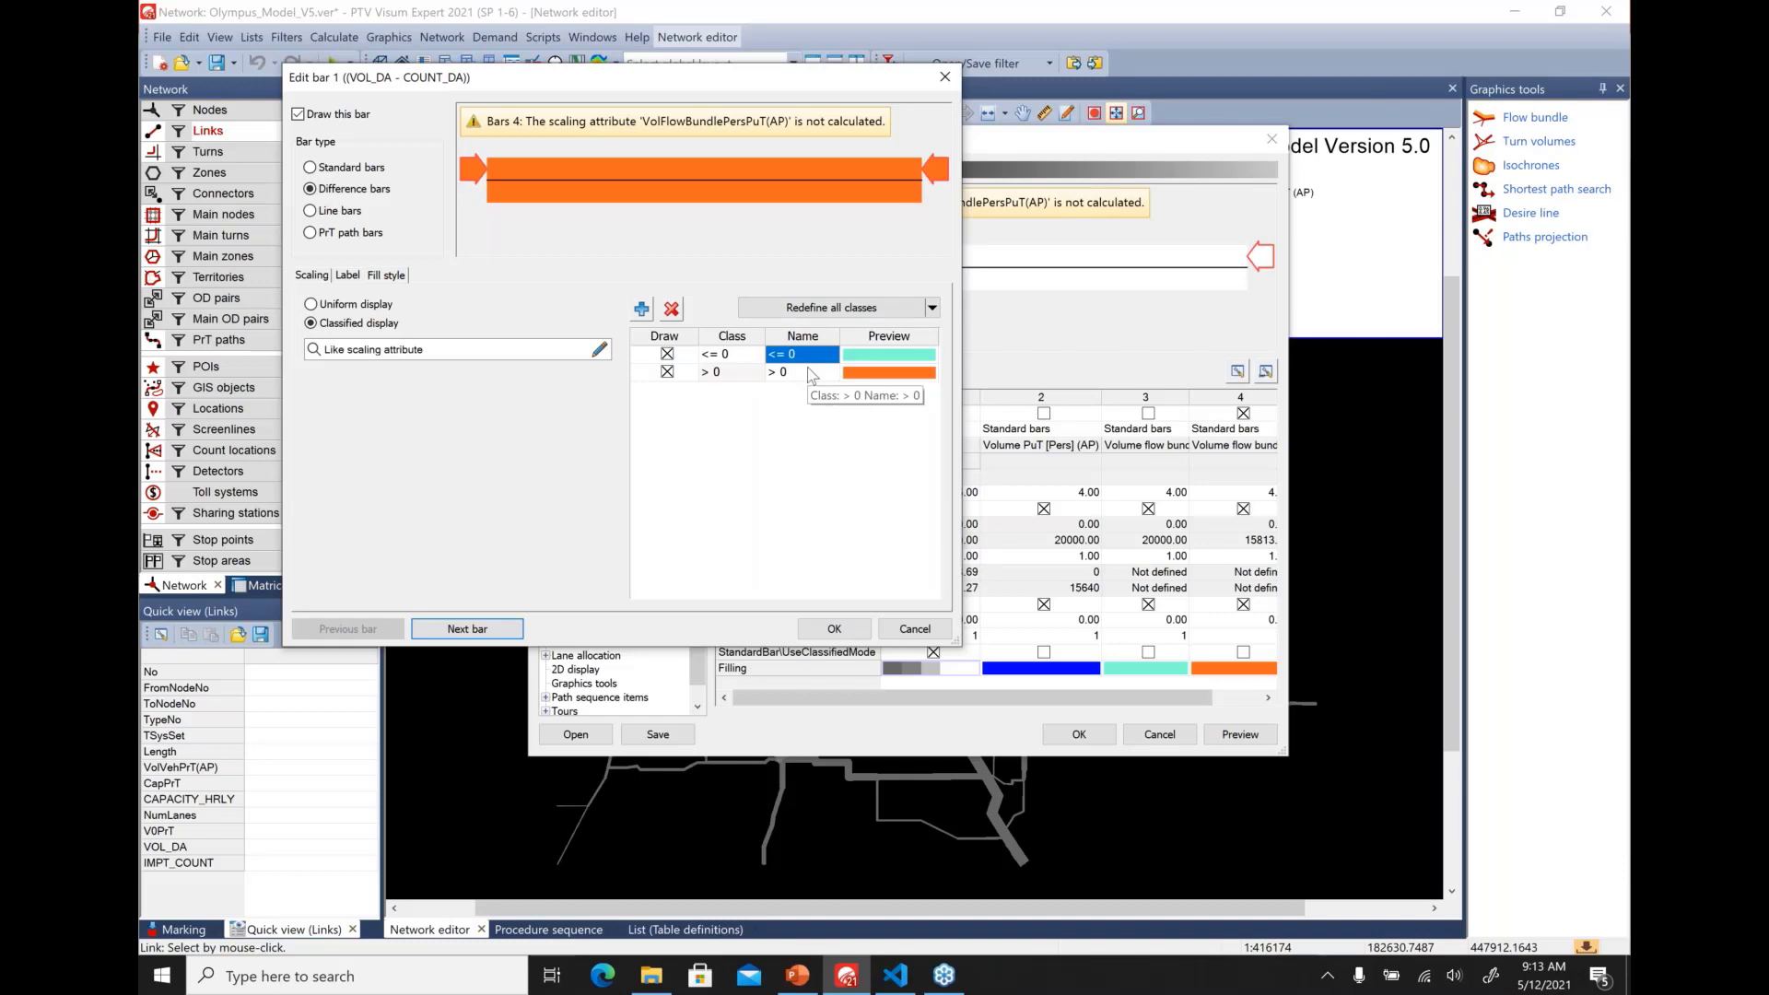
key("BackSpace")
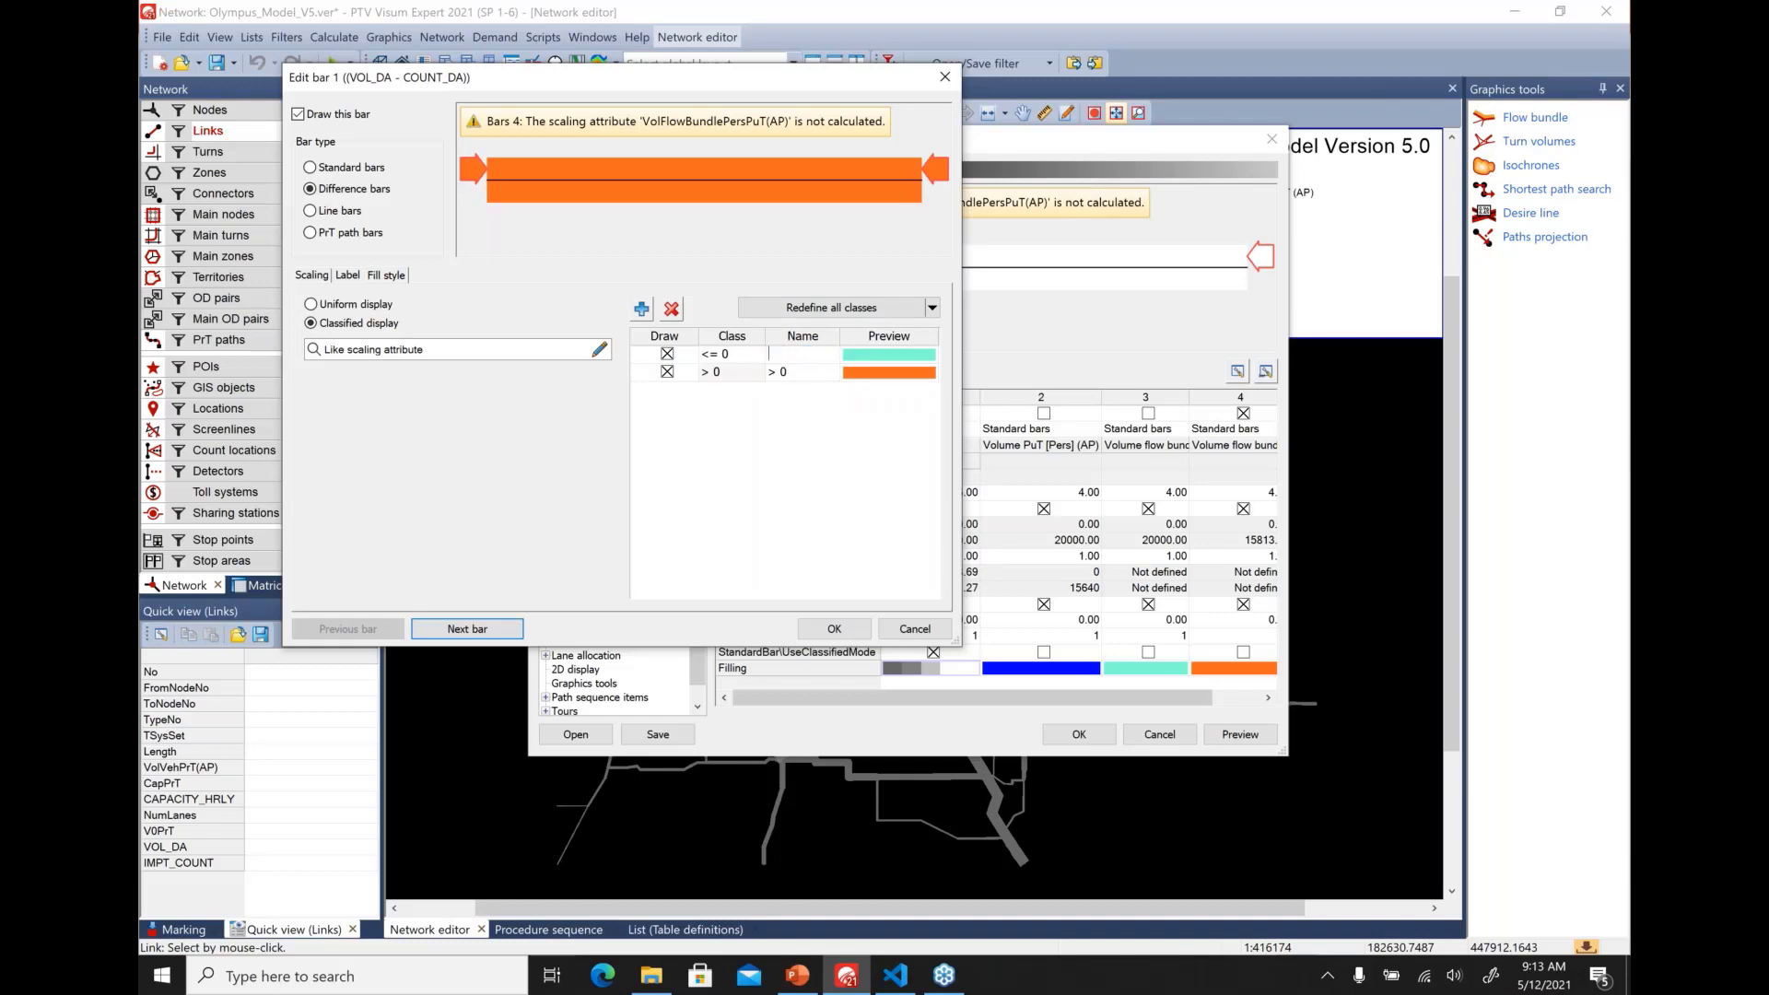
type("Low")
key("Return")
key("Down")
key("BackSpace")
type("High")
key("Return")
left_click(842, 628)
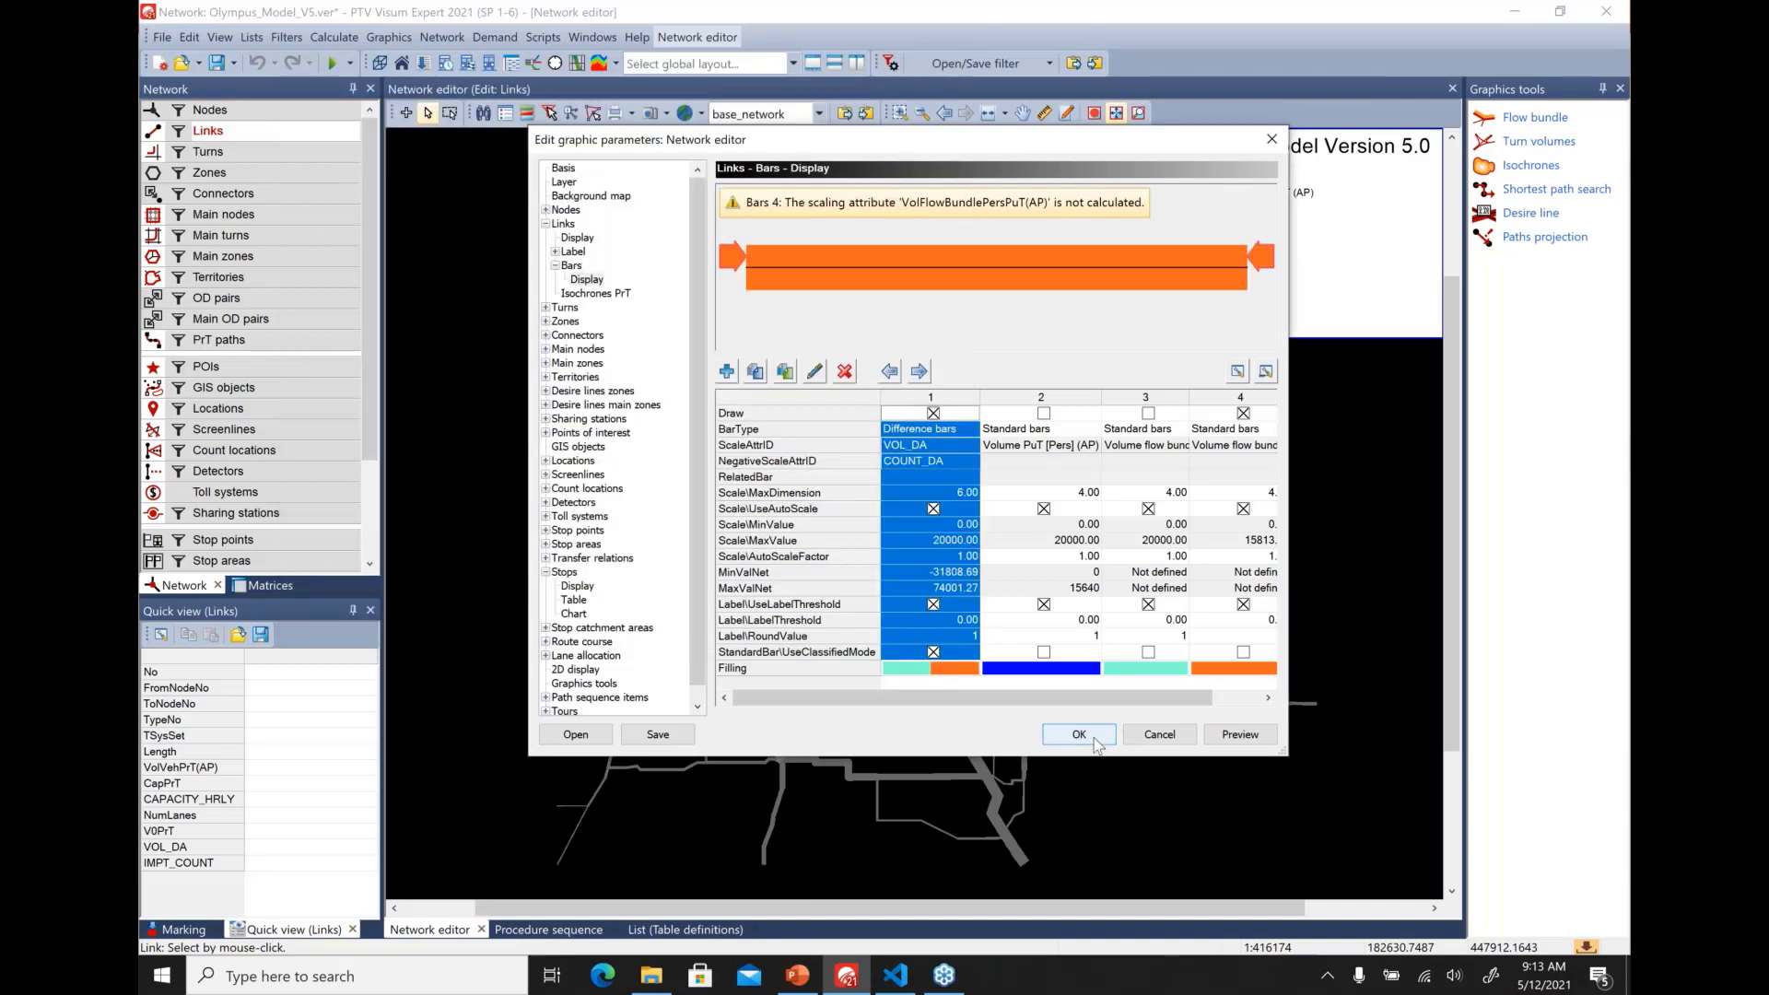
Preview the VOL_DA minus COUNT_DA difference bars and move the graphic parameters window aside to inspect the network
left_click(1239, 734)
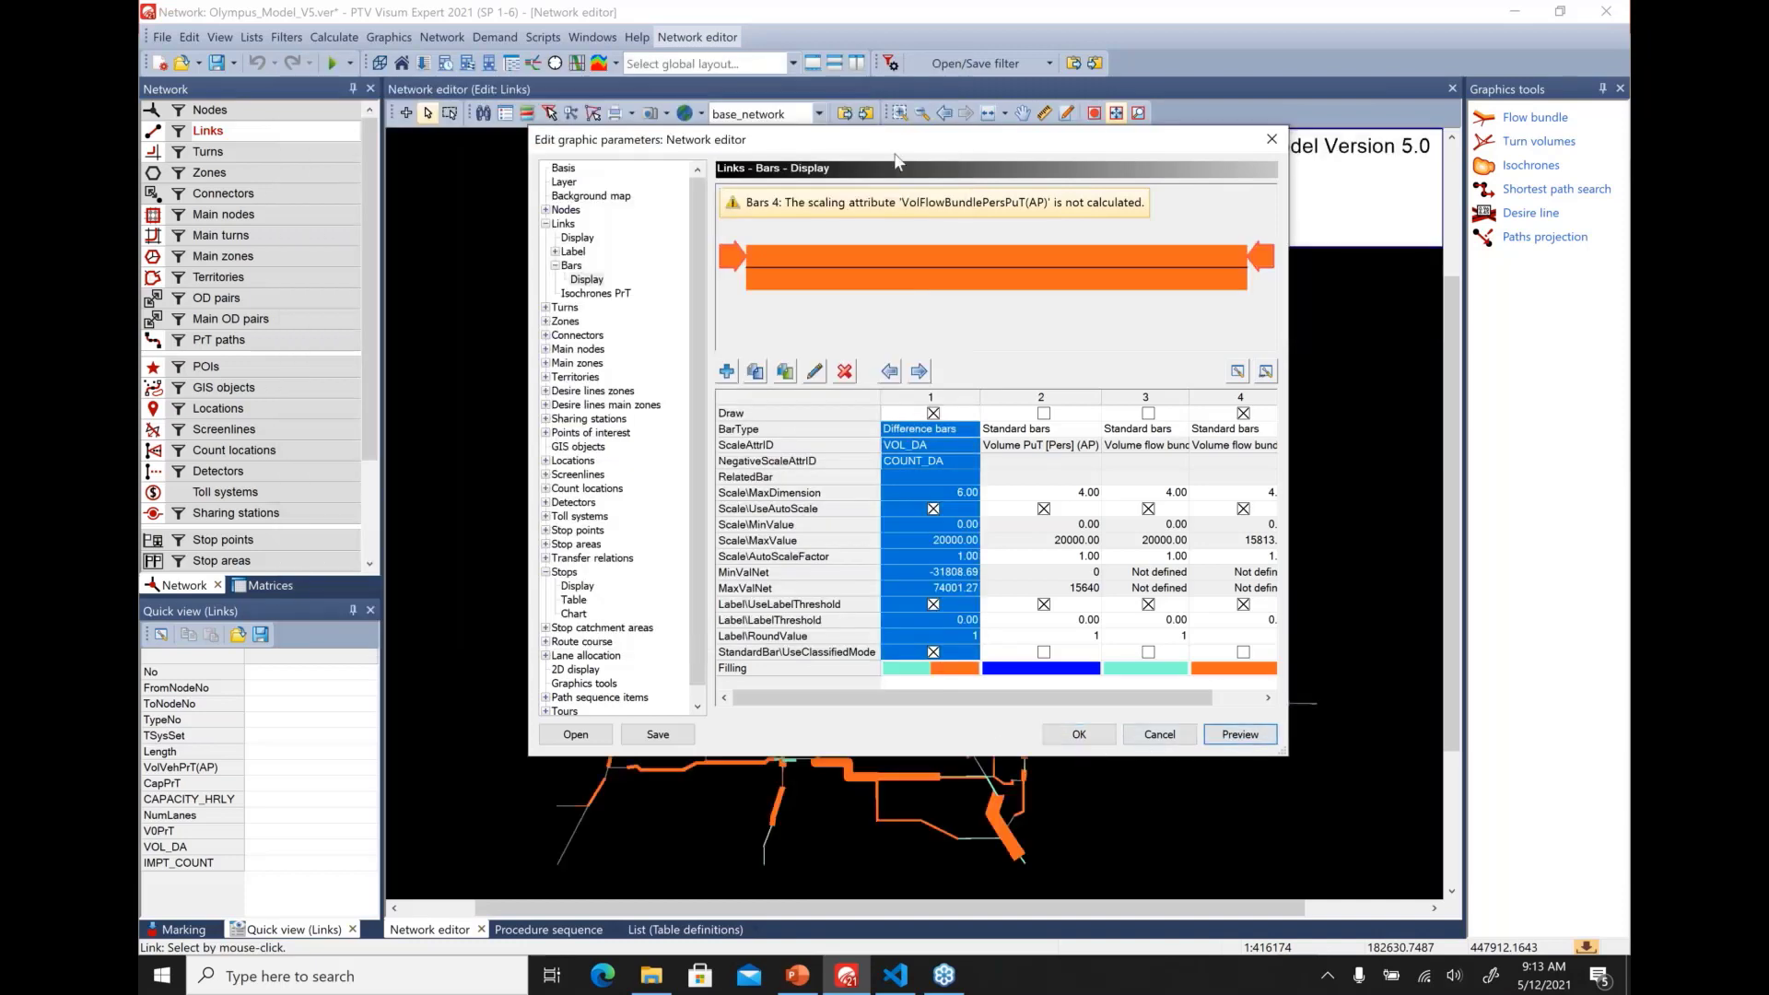
left_click_drag(892, 147, 1107, 645)
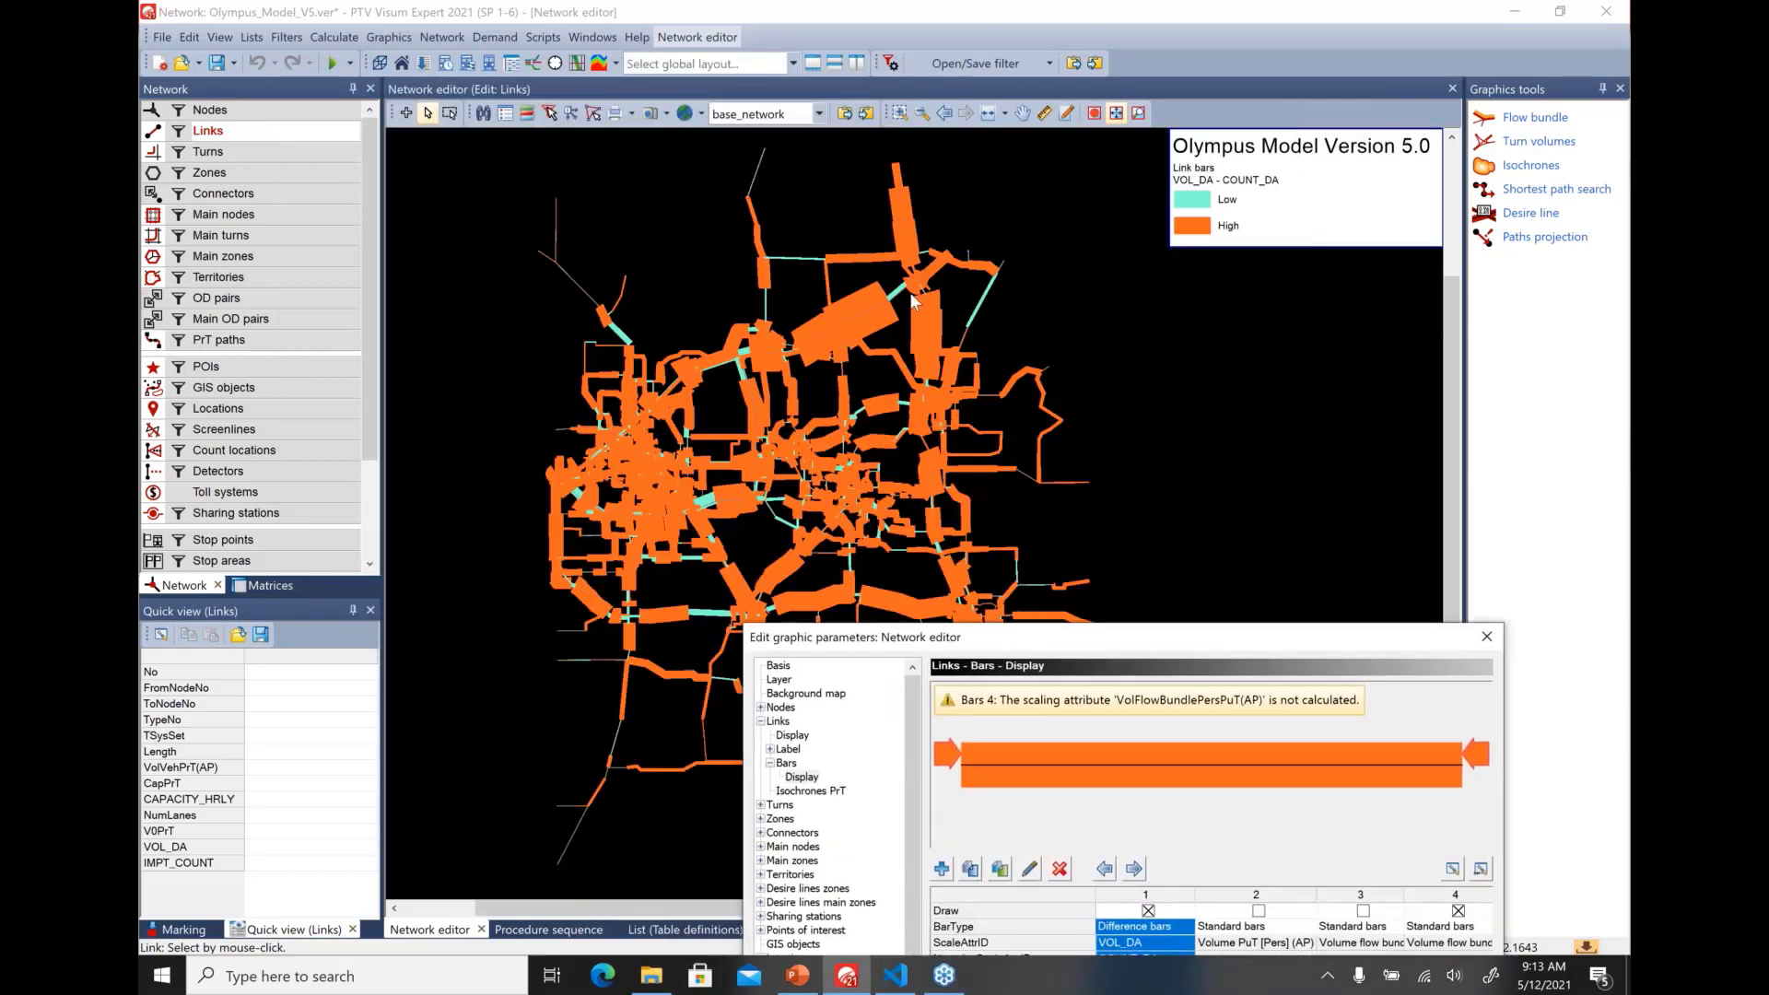
left_click_drag(949, 641, 1047, 500)
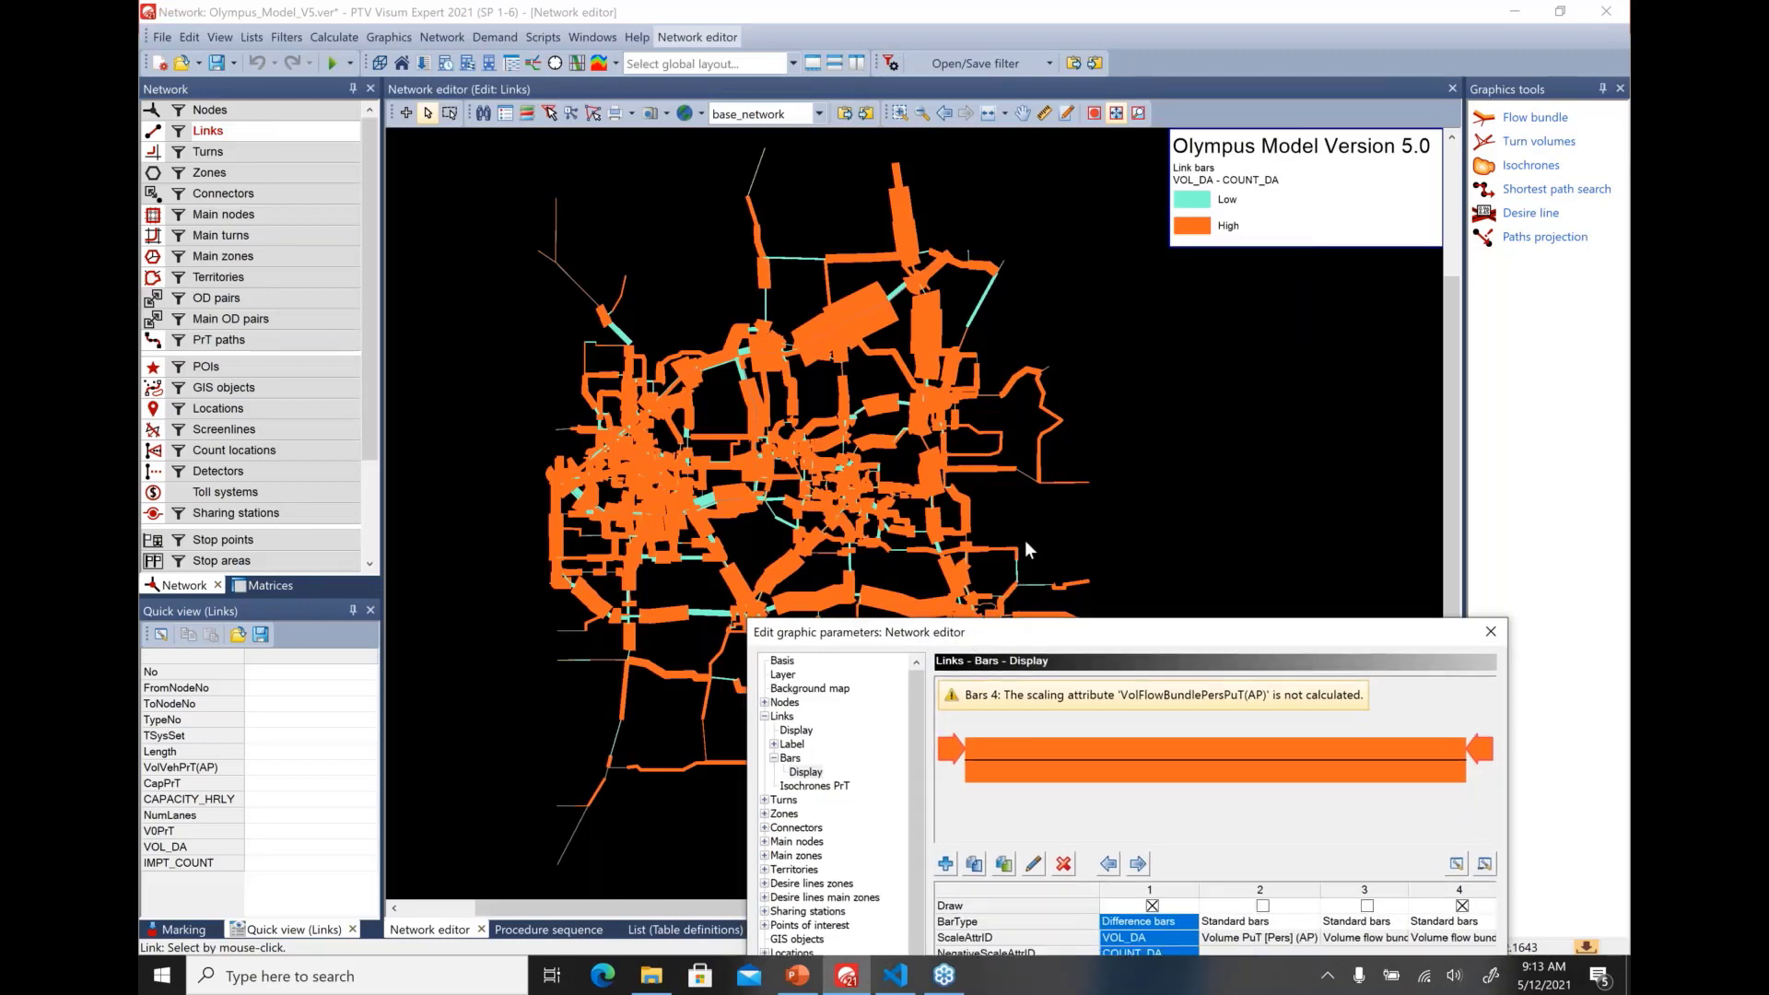
left_click_drag(931, 499, 777, 350)
left_click_drag(705, 282, 691, 261)
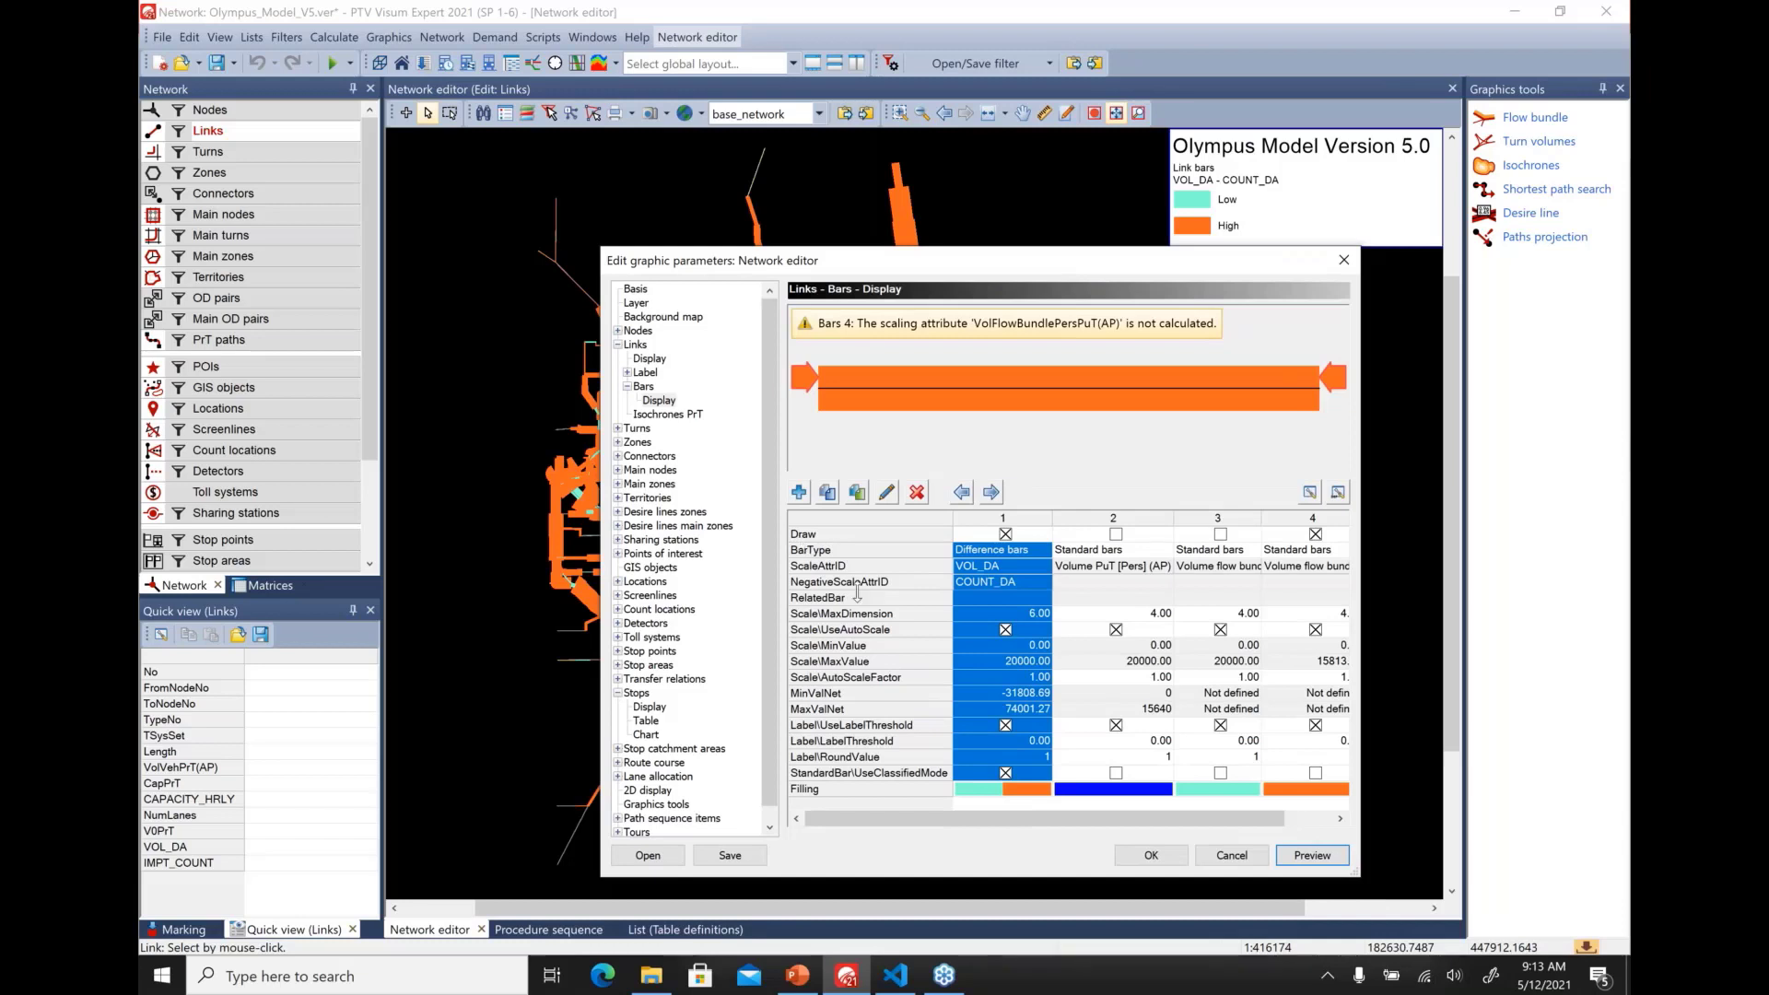
Set the maximum scale dimension of the difference bar to 4 and apply the graphic parameters
left_click(965, 616)
type("4")
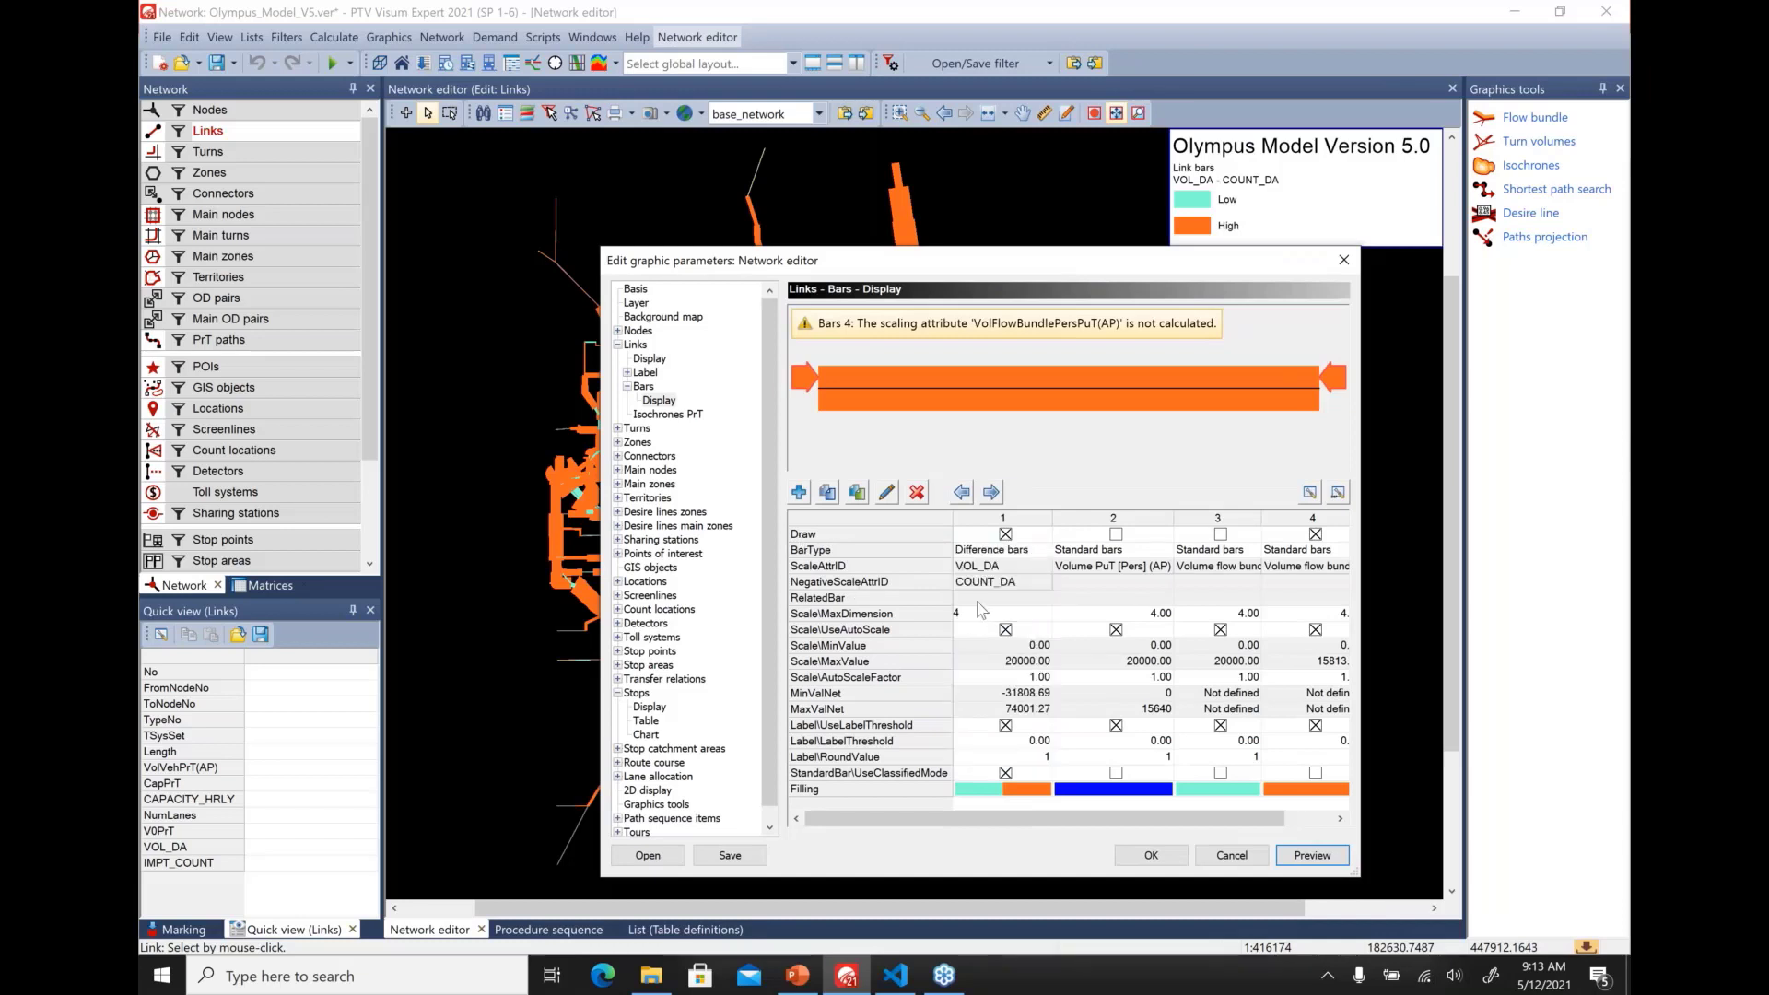
key("Return")
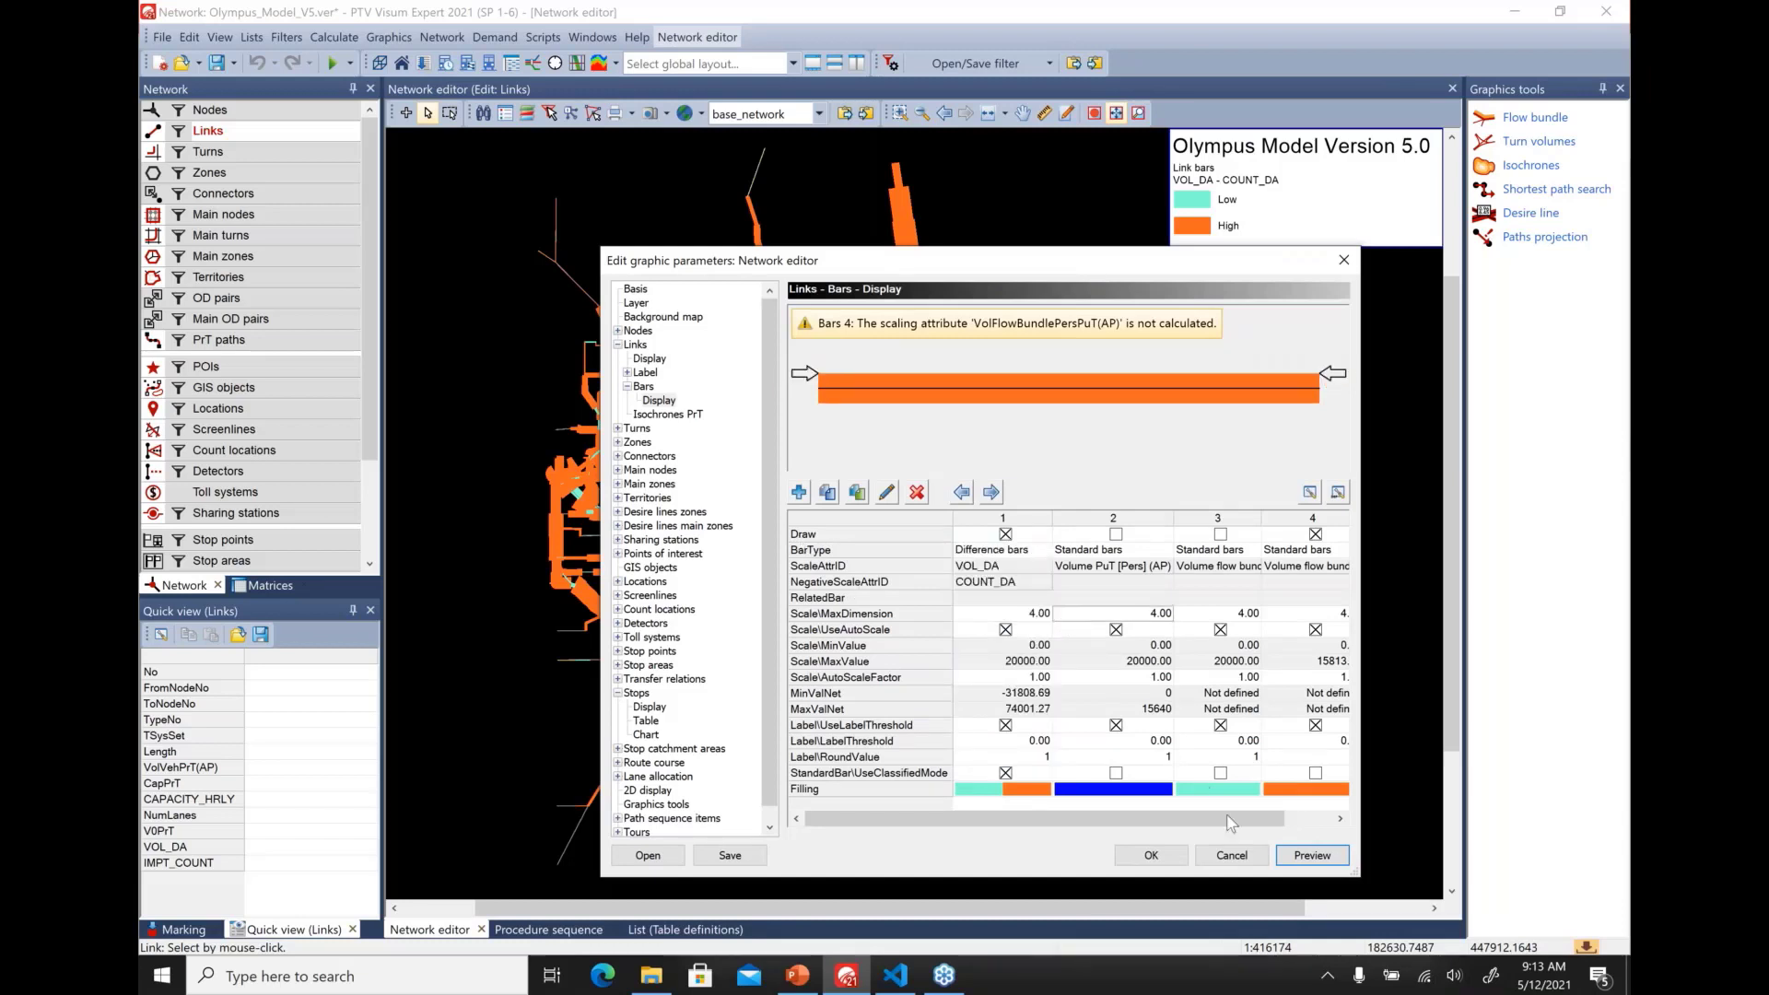
left_click(1307, 857)
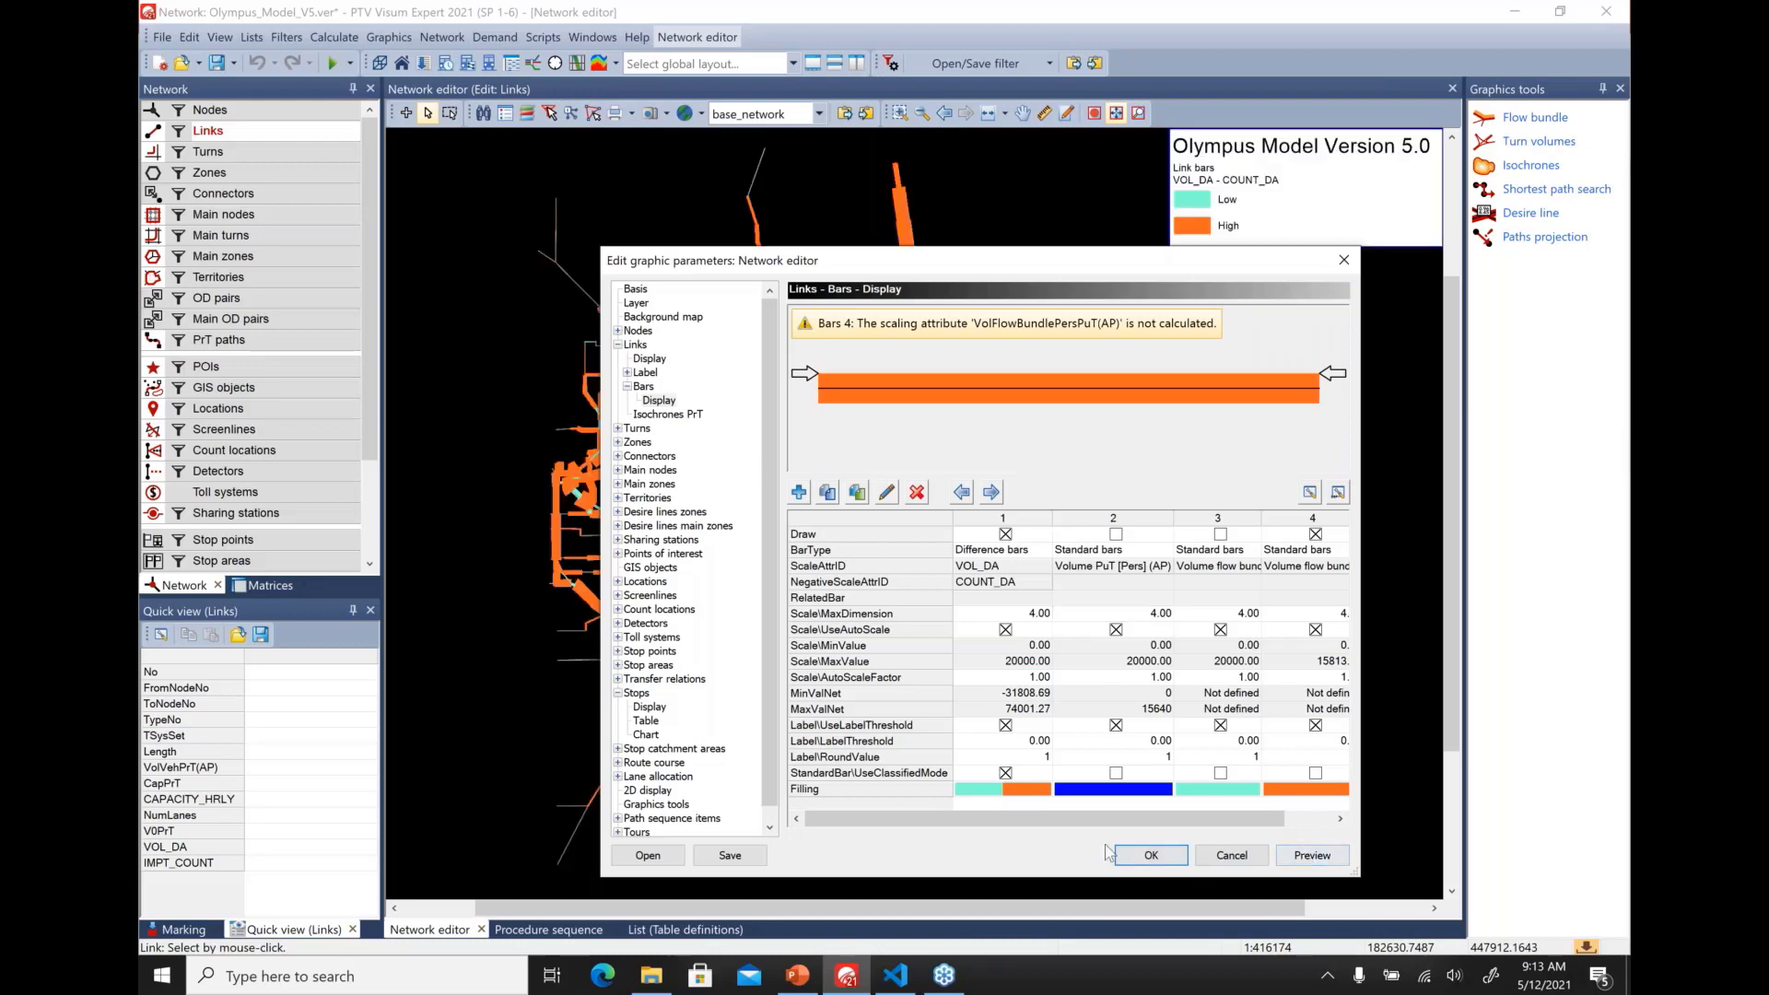
left_click(1151, 859)
Activate the existing link filter so that only links with COUNT_DA greater than 0 are active
right_click(178, 133)
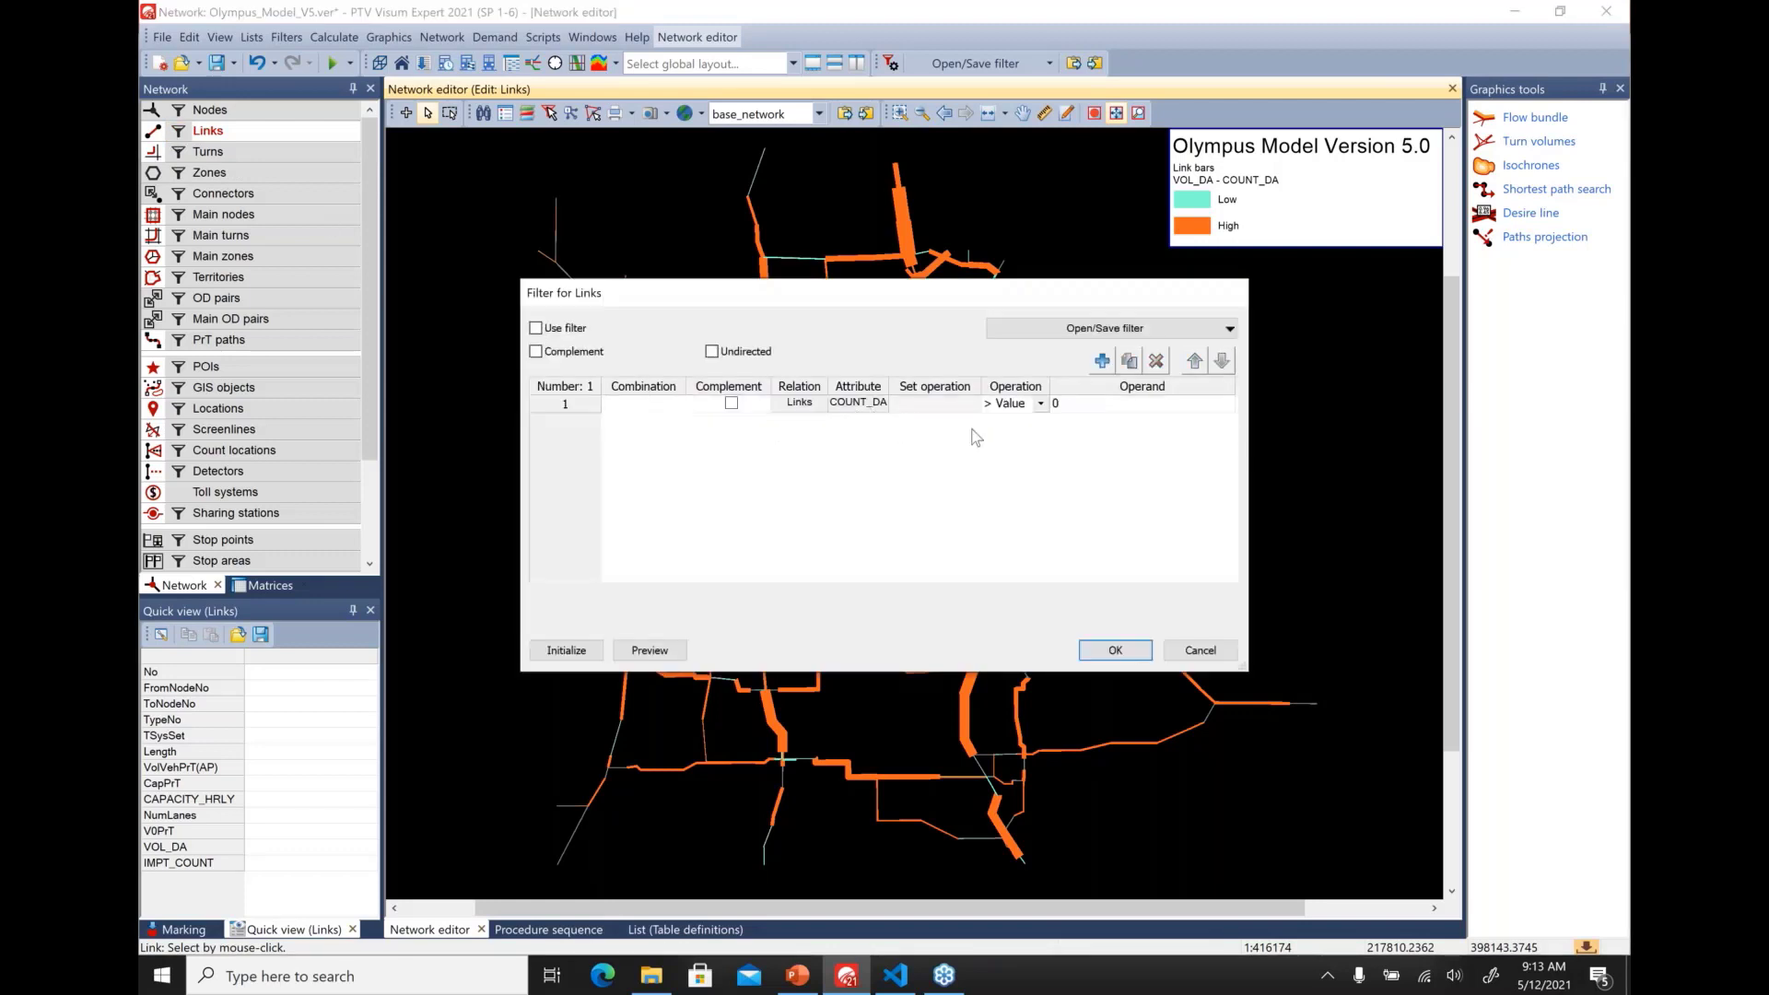
left_click(536, 328)
left_click(1113, 651)
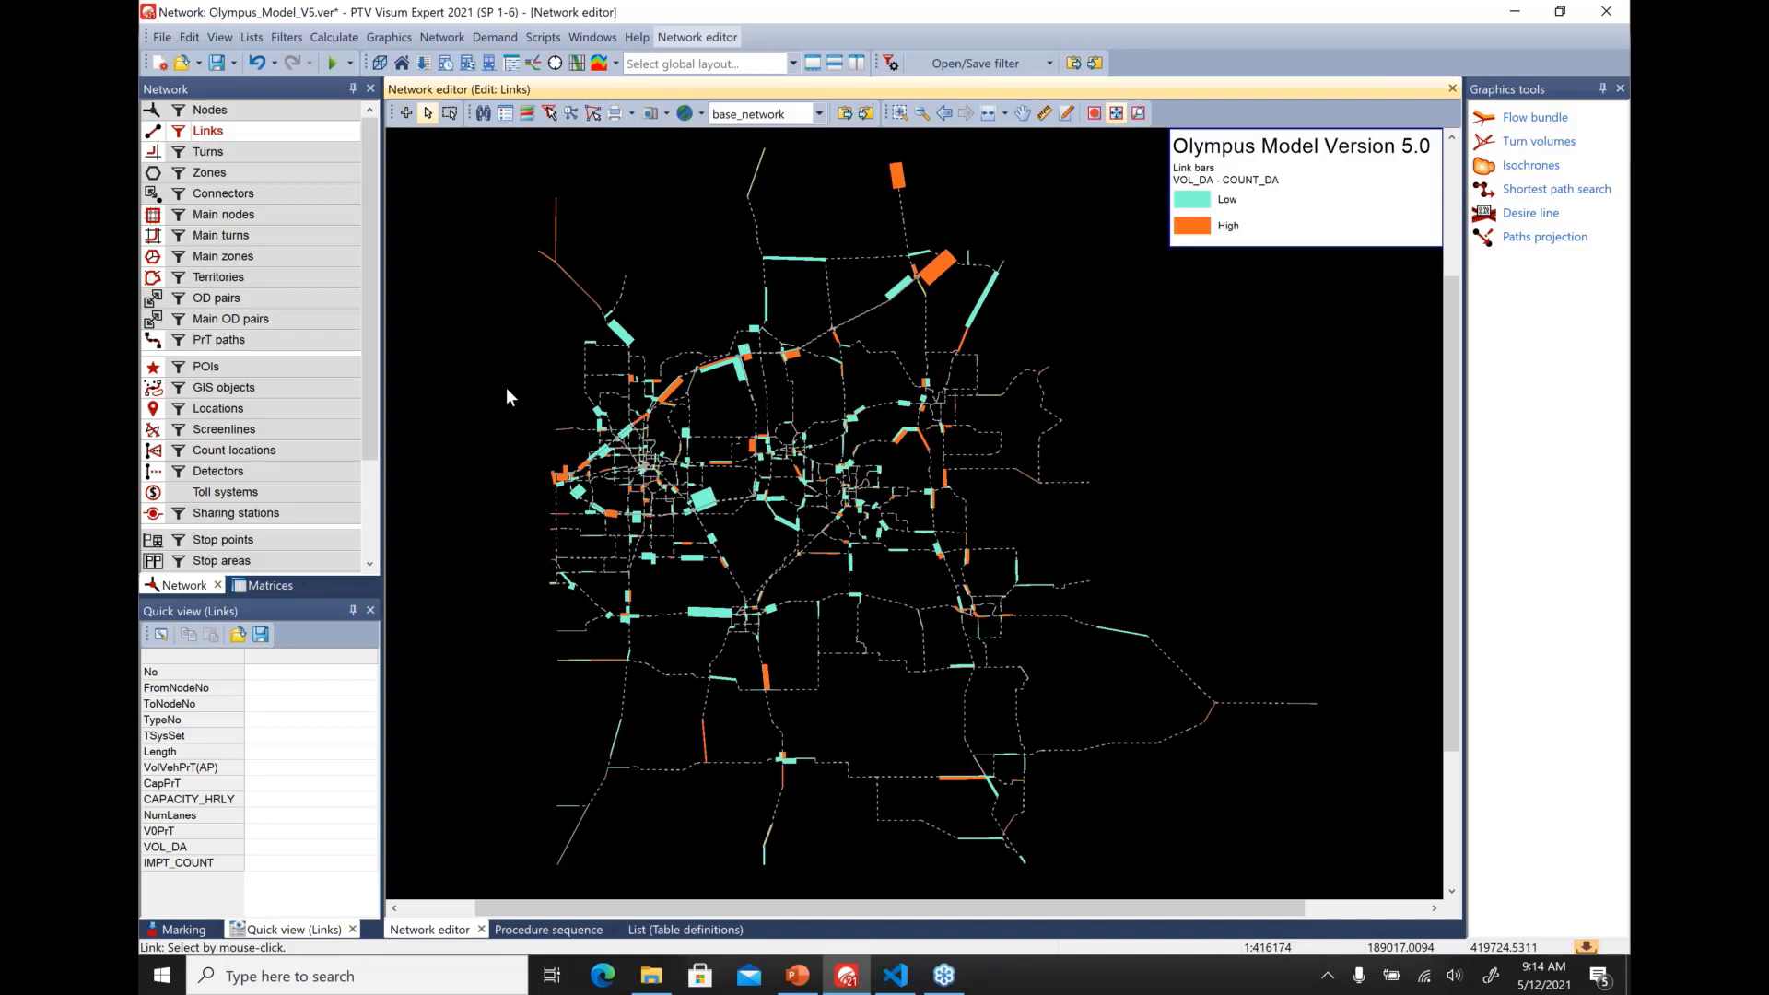
left_click(162, 38)
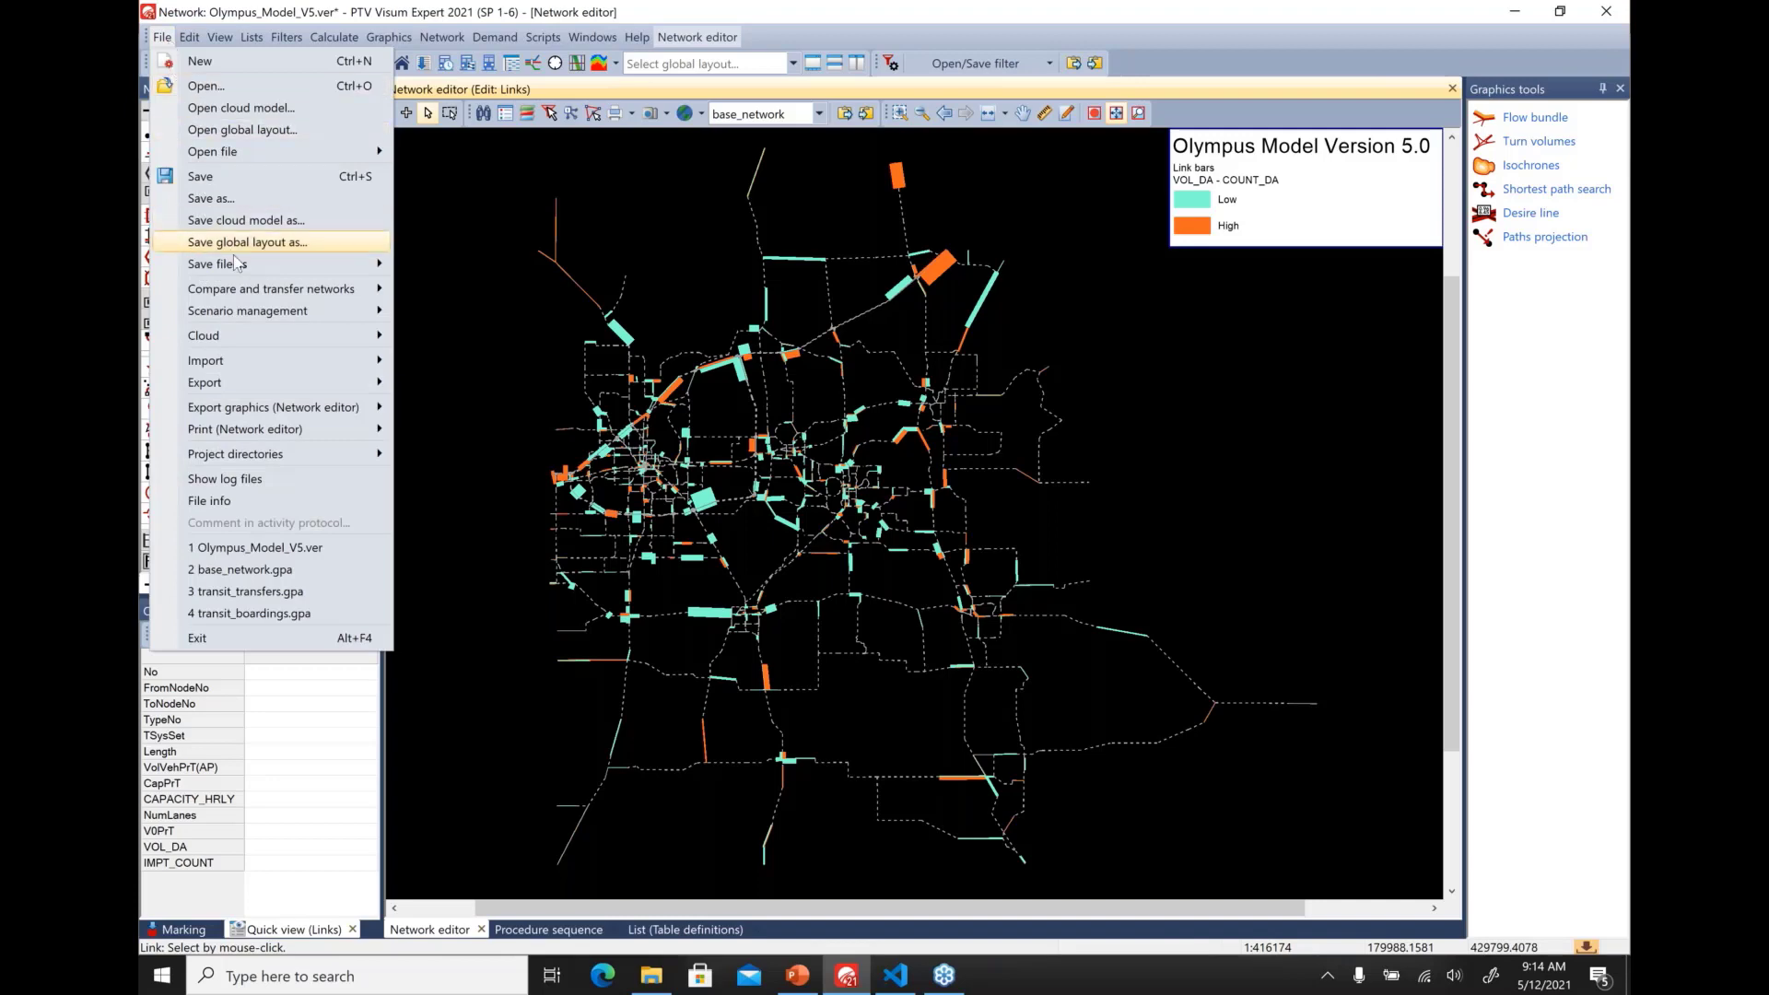
mouse_move(277, 264)
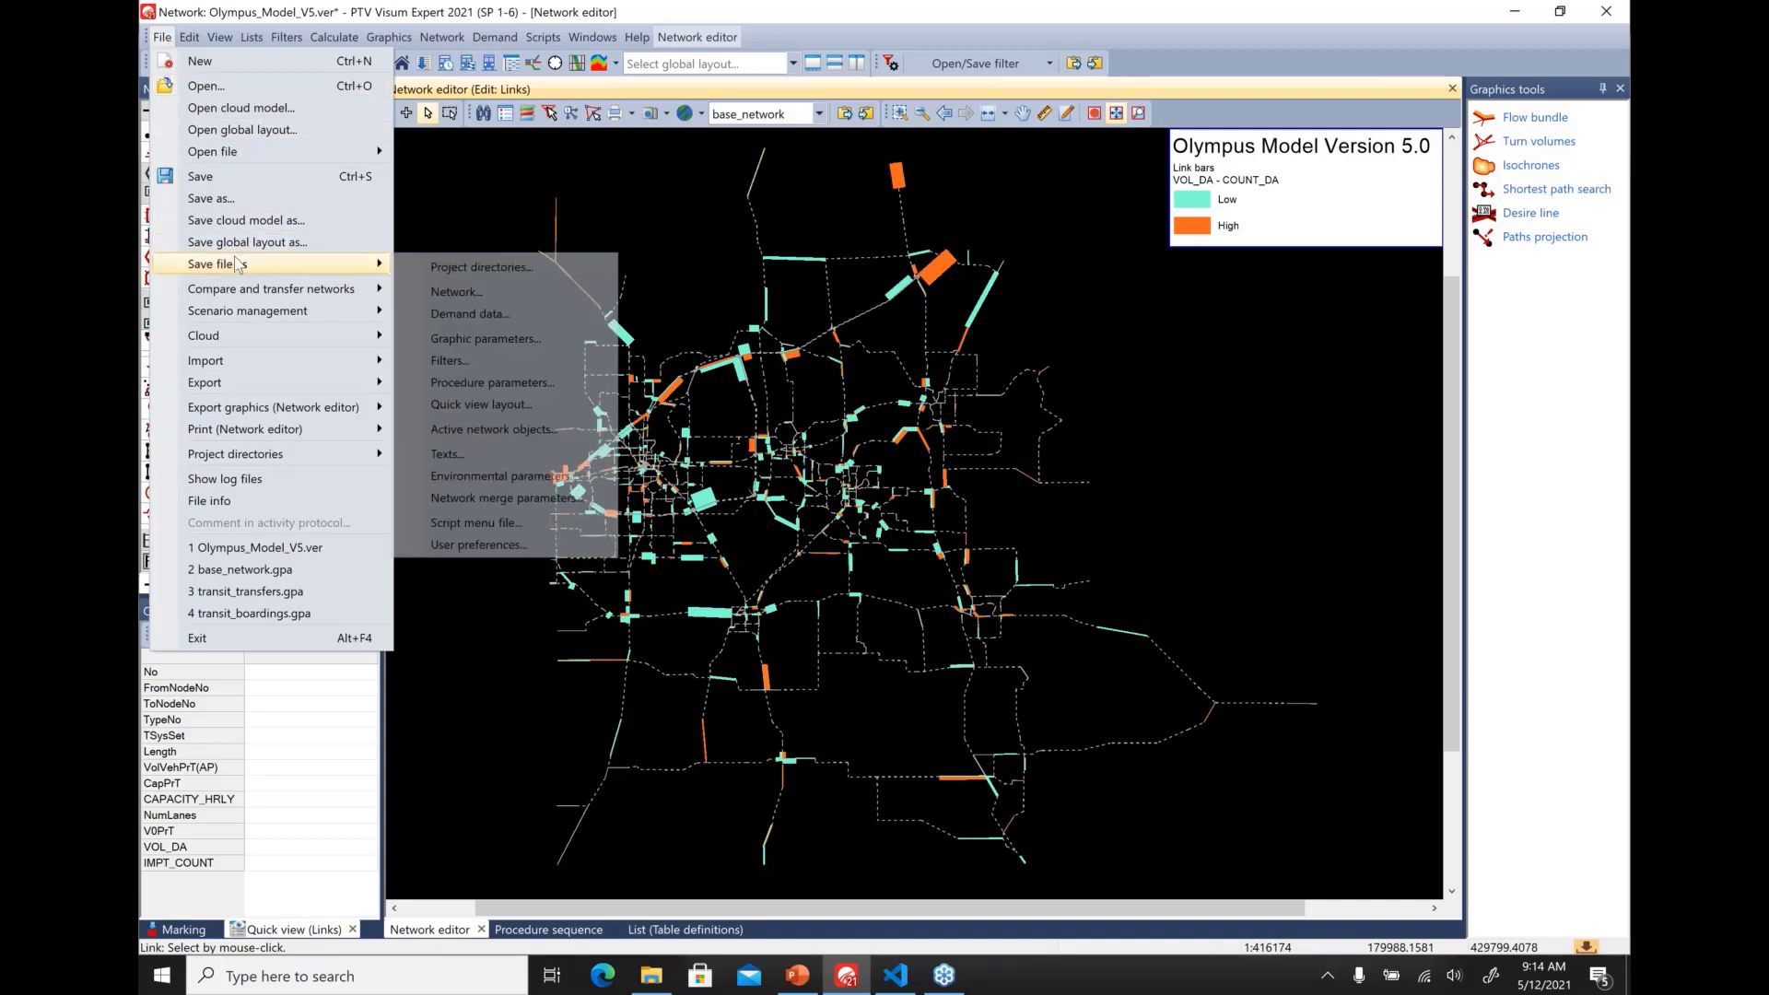
left_click(564, 345)
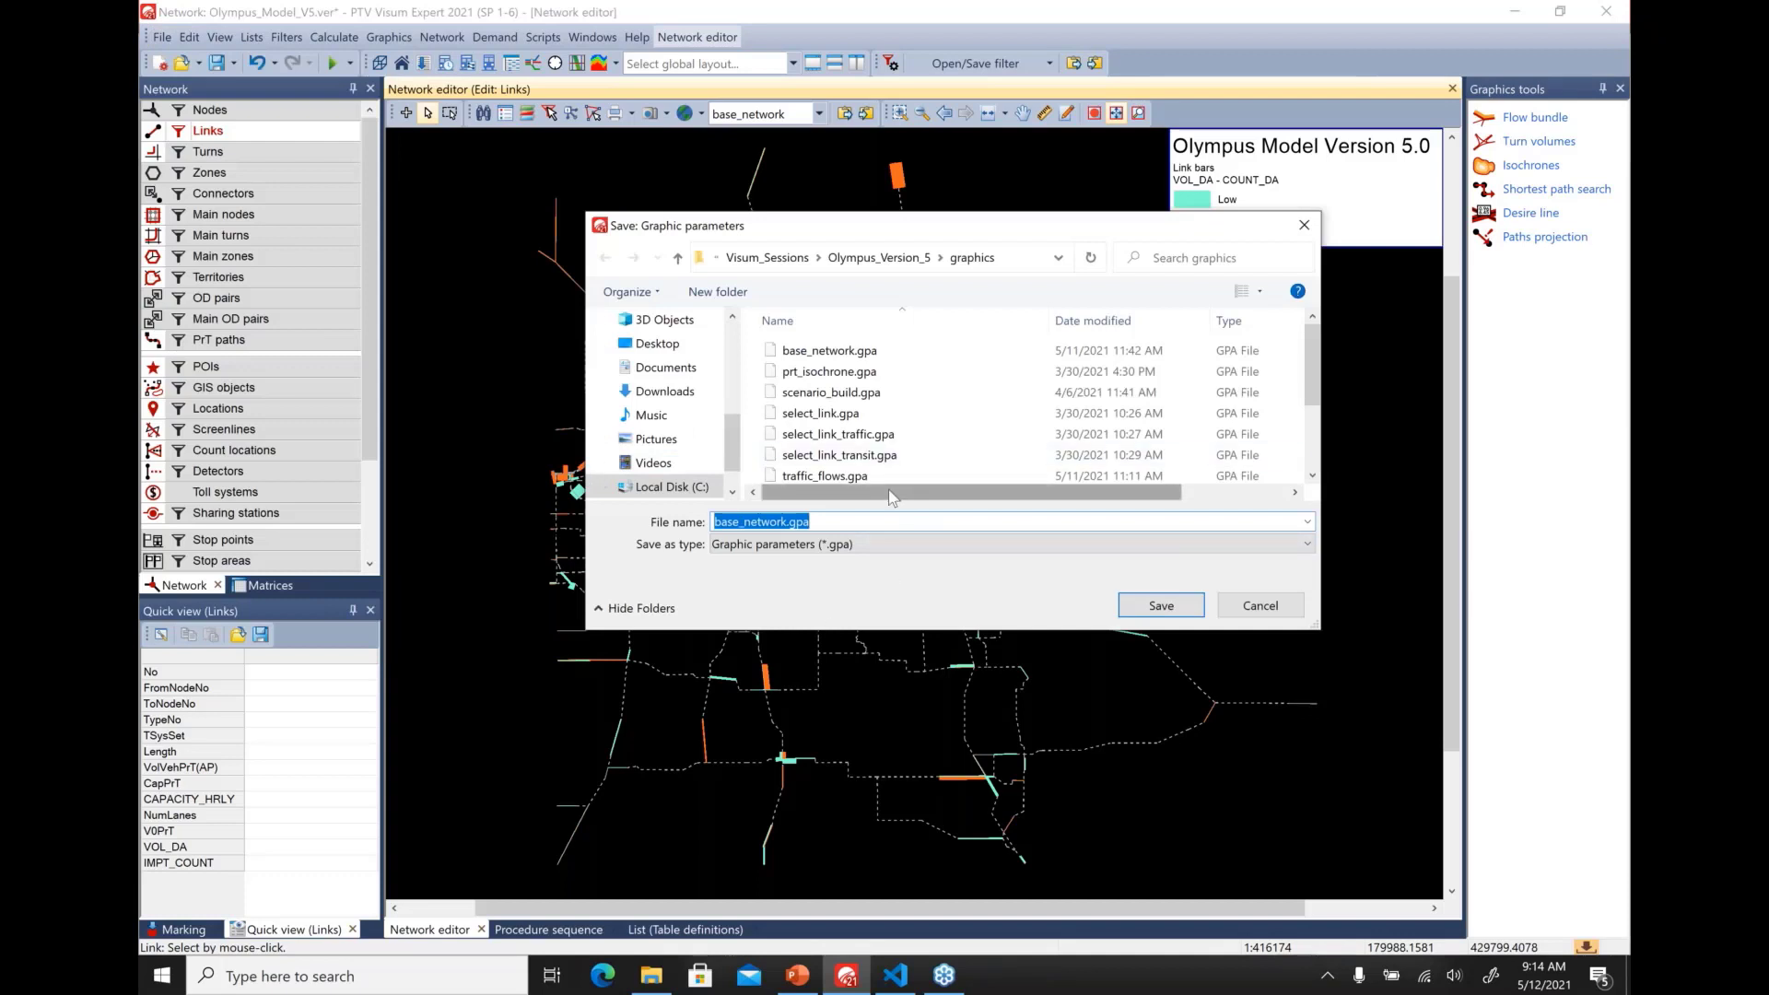
left_click(1260, 605)
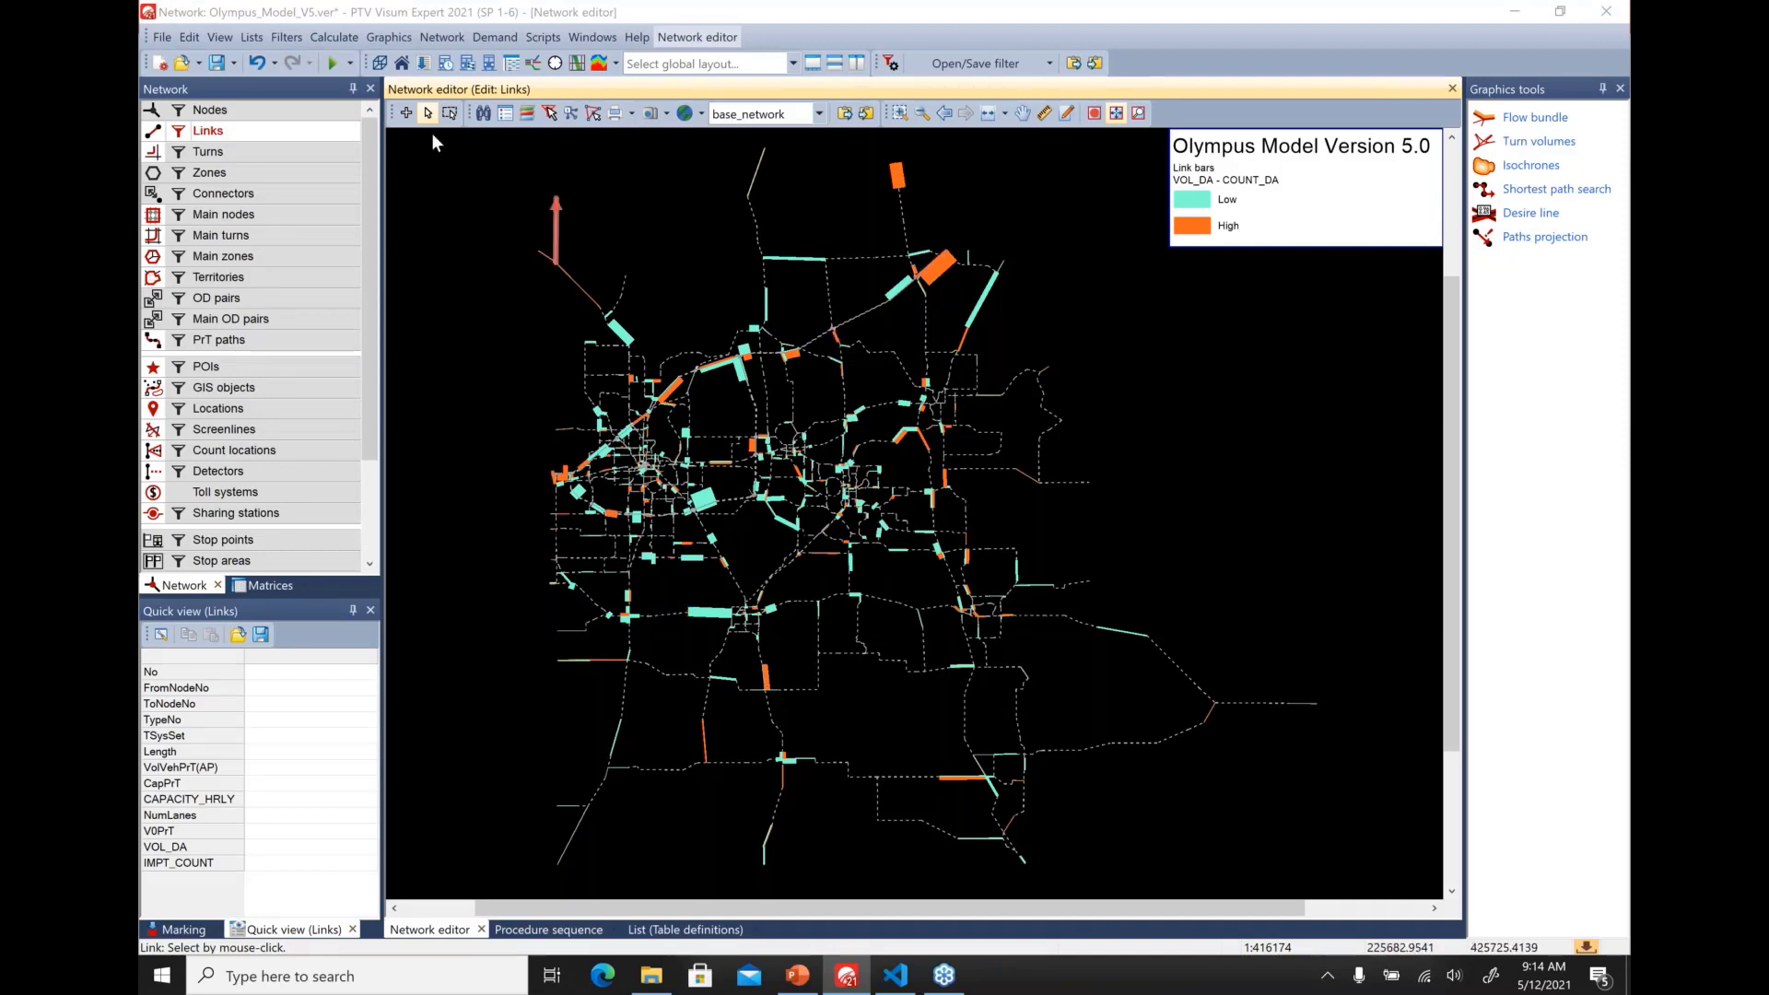
Open the project directories for editing and examine the path assigned to graphic parameters files
left_click(166, 39)
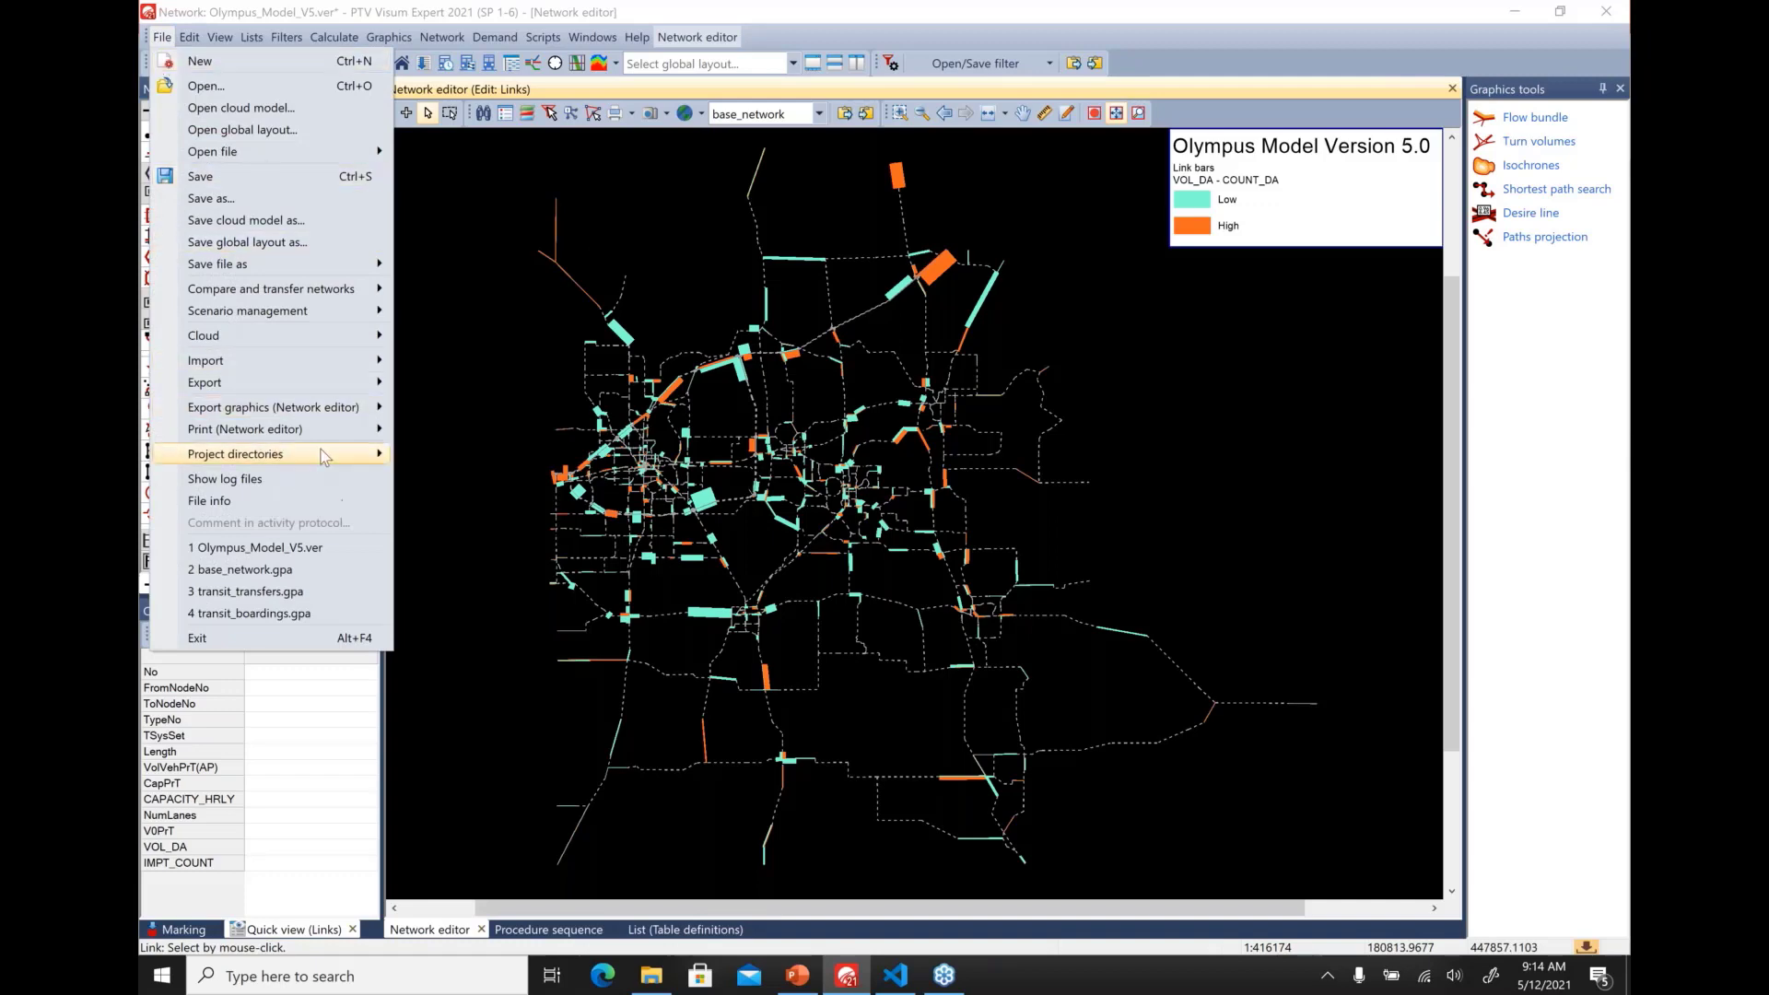
mouse_move(287, 455)
left_click(478, 460)
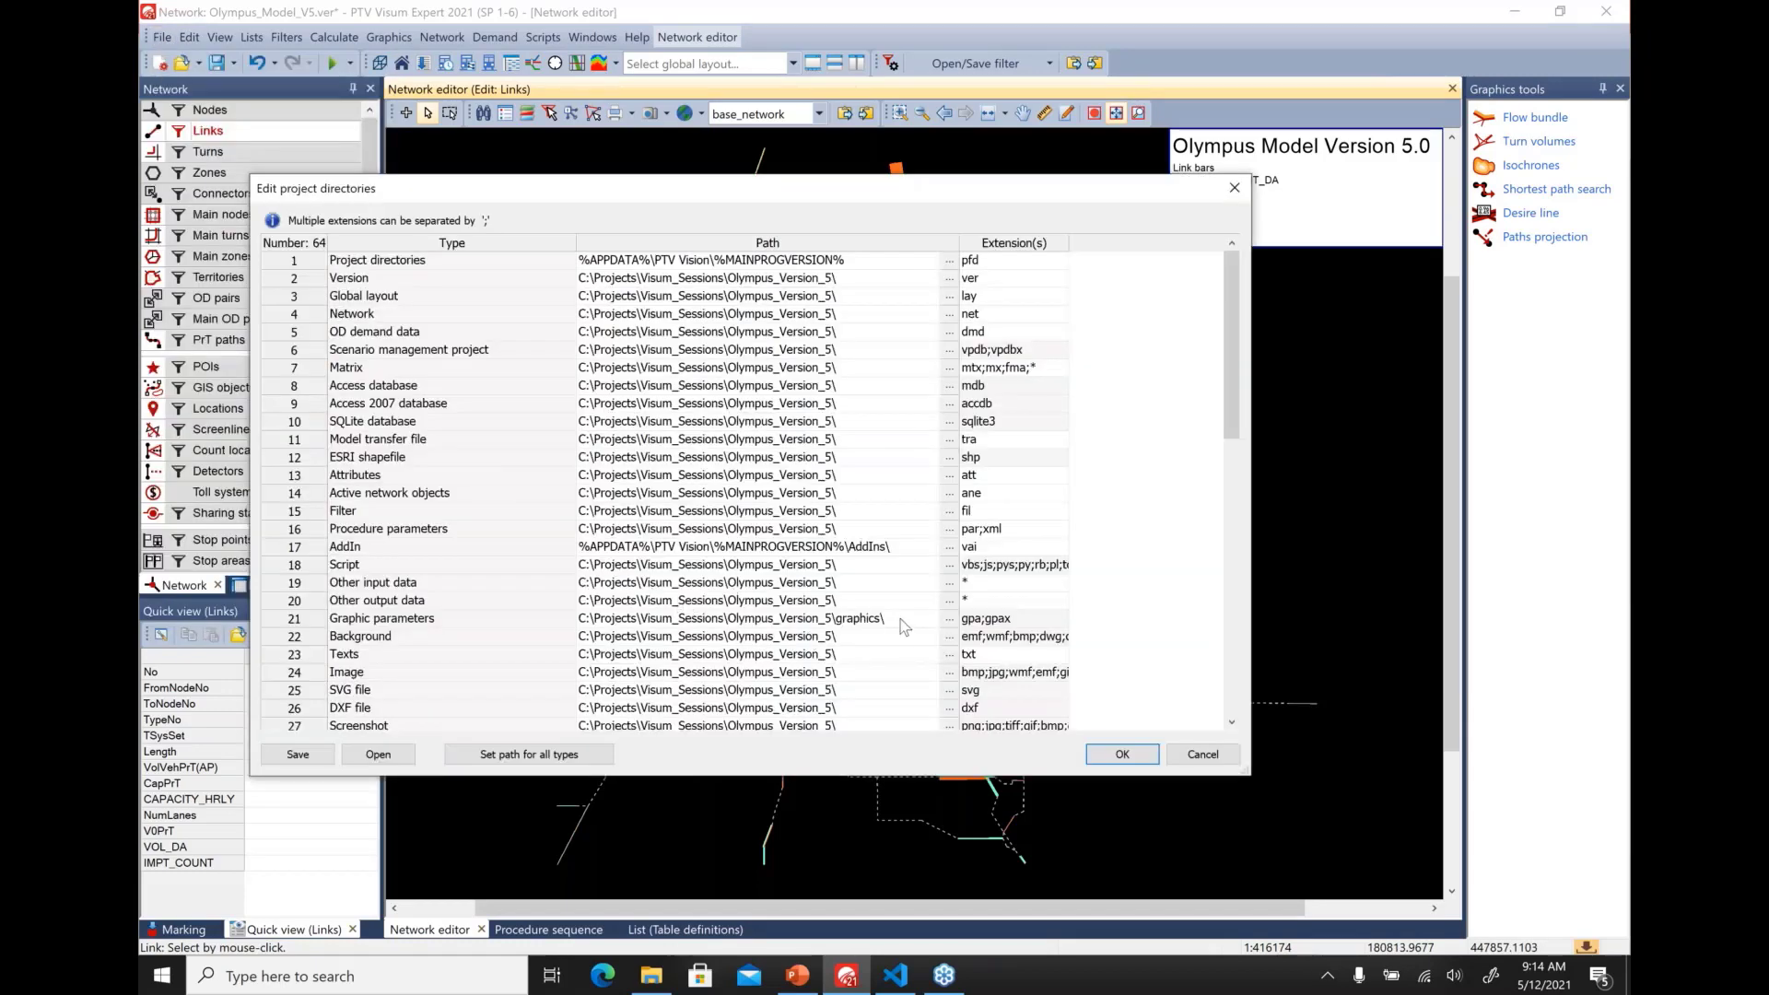
left_click(901, 621)
left_click(901, 621)
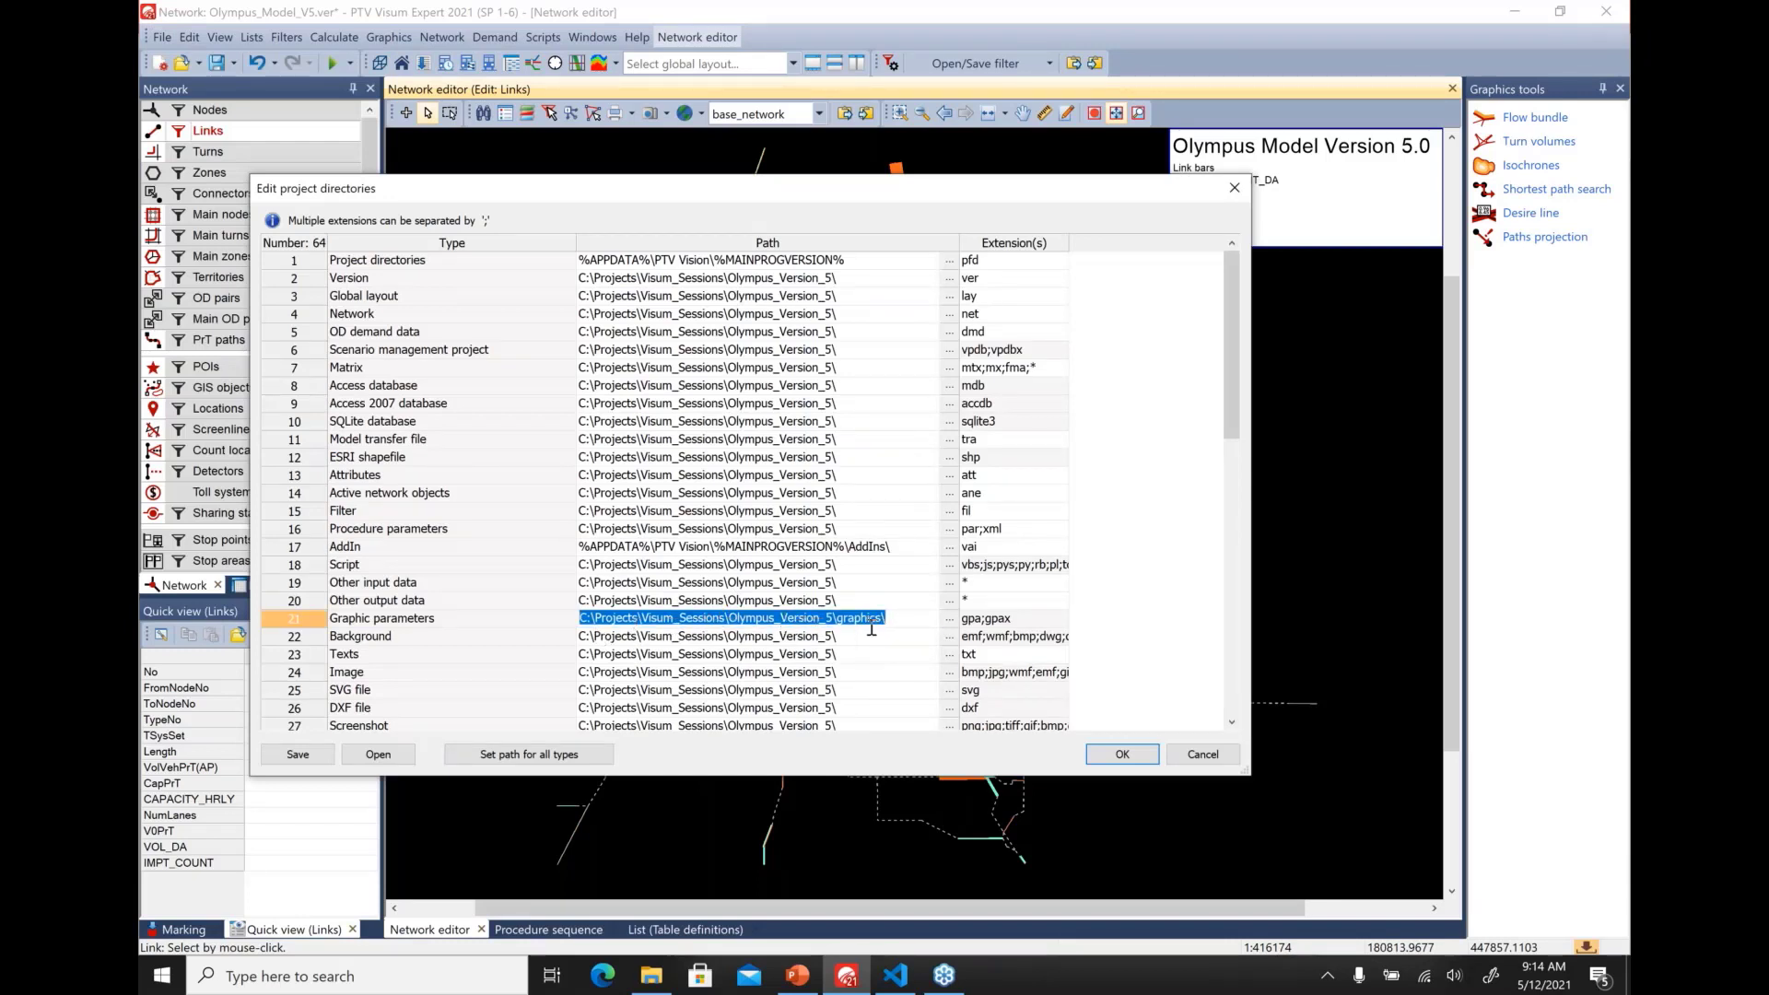
Switch to File Explorer to view the graphics folder of Olympus_Version_5, then return and leave the project directories without changes
left_click(651, 975)
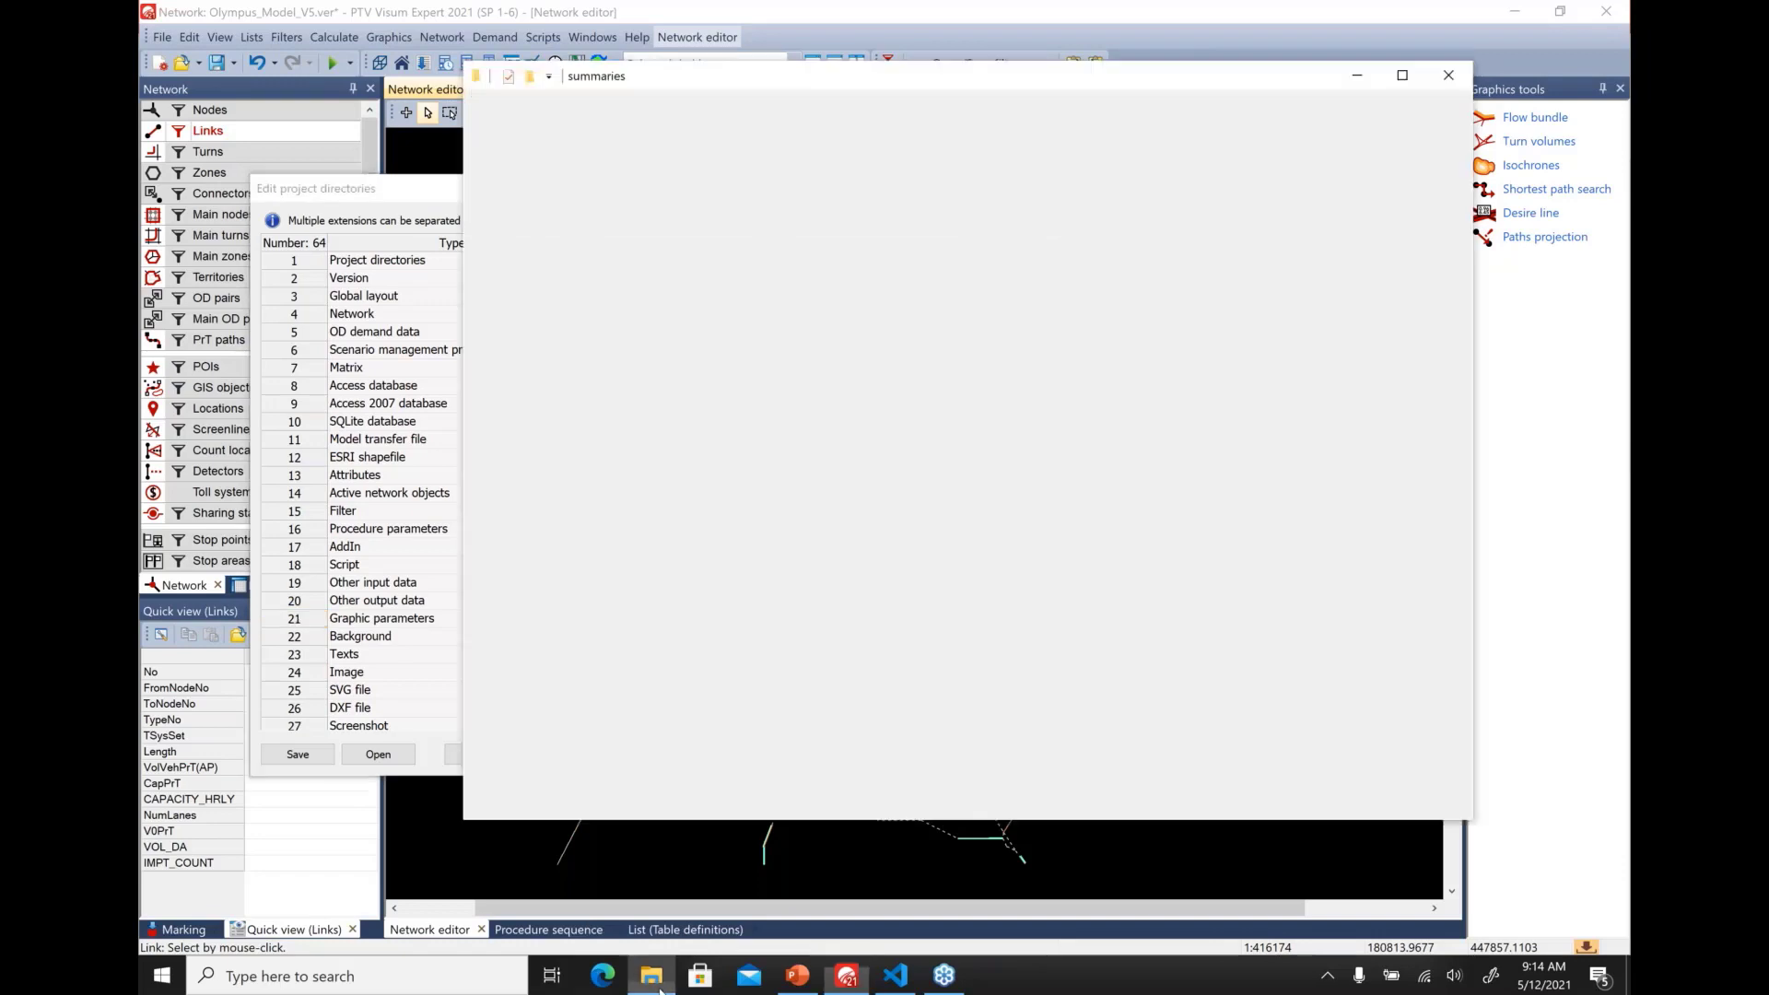
left_click(814, 132)
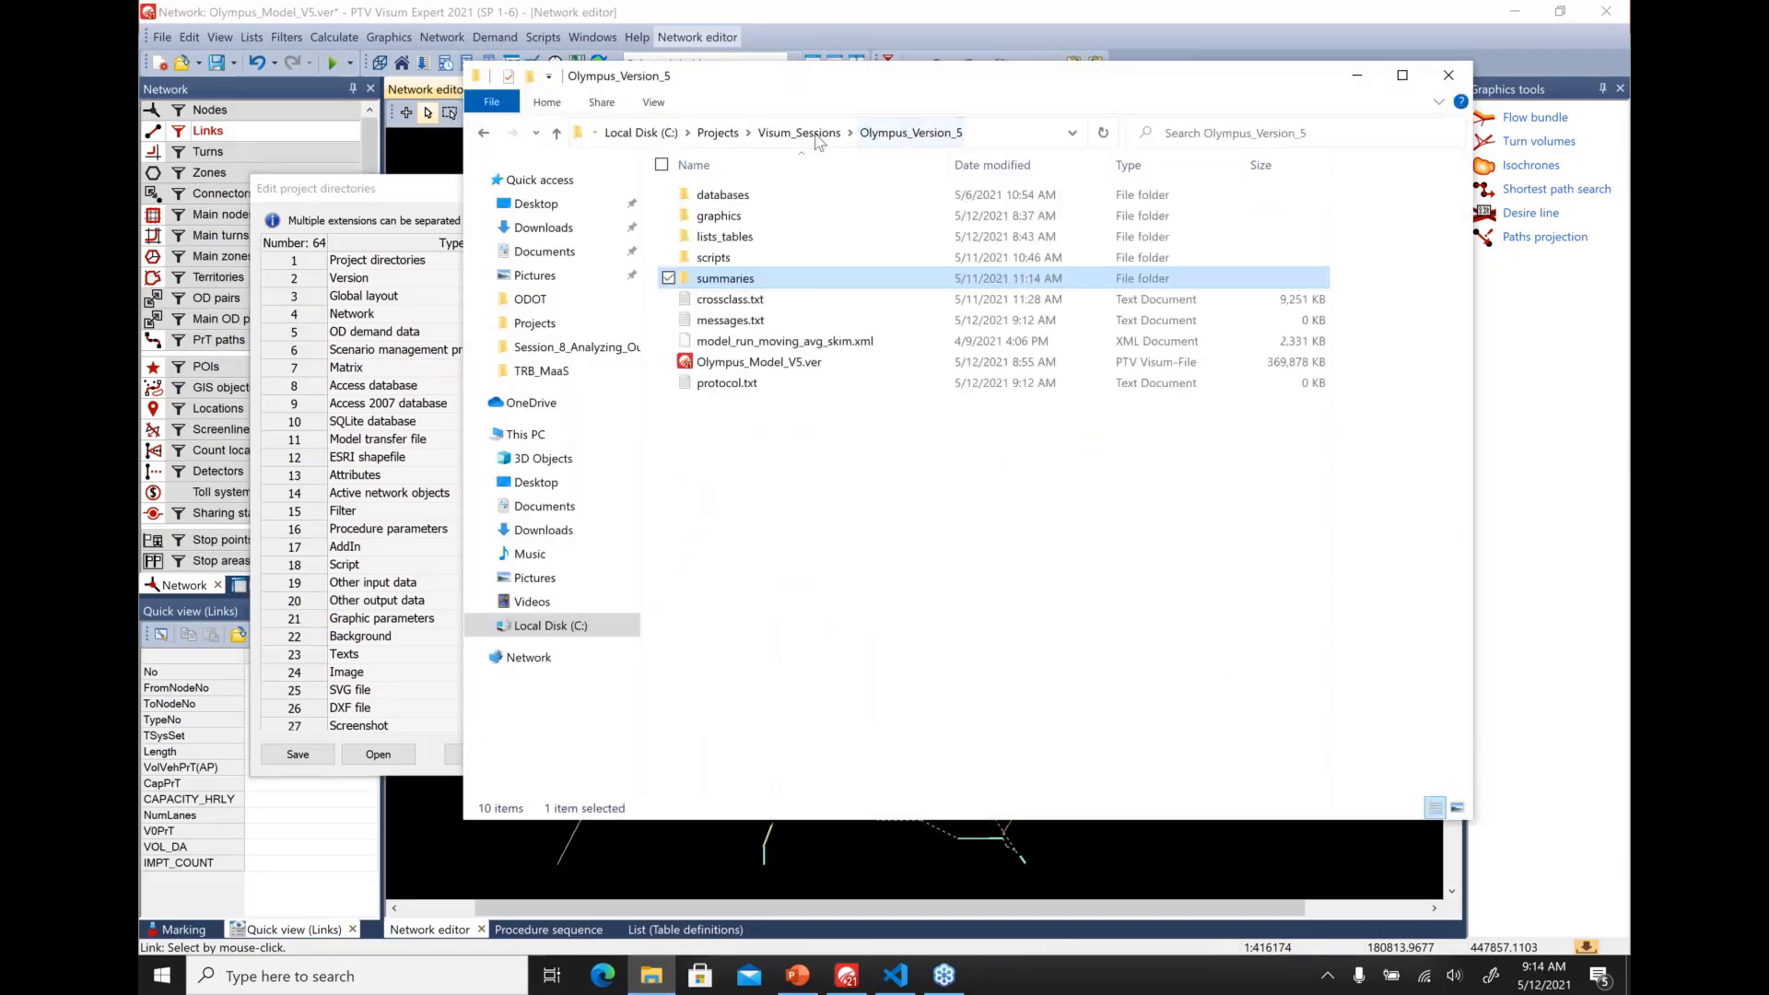
double_click(778, 219)
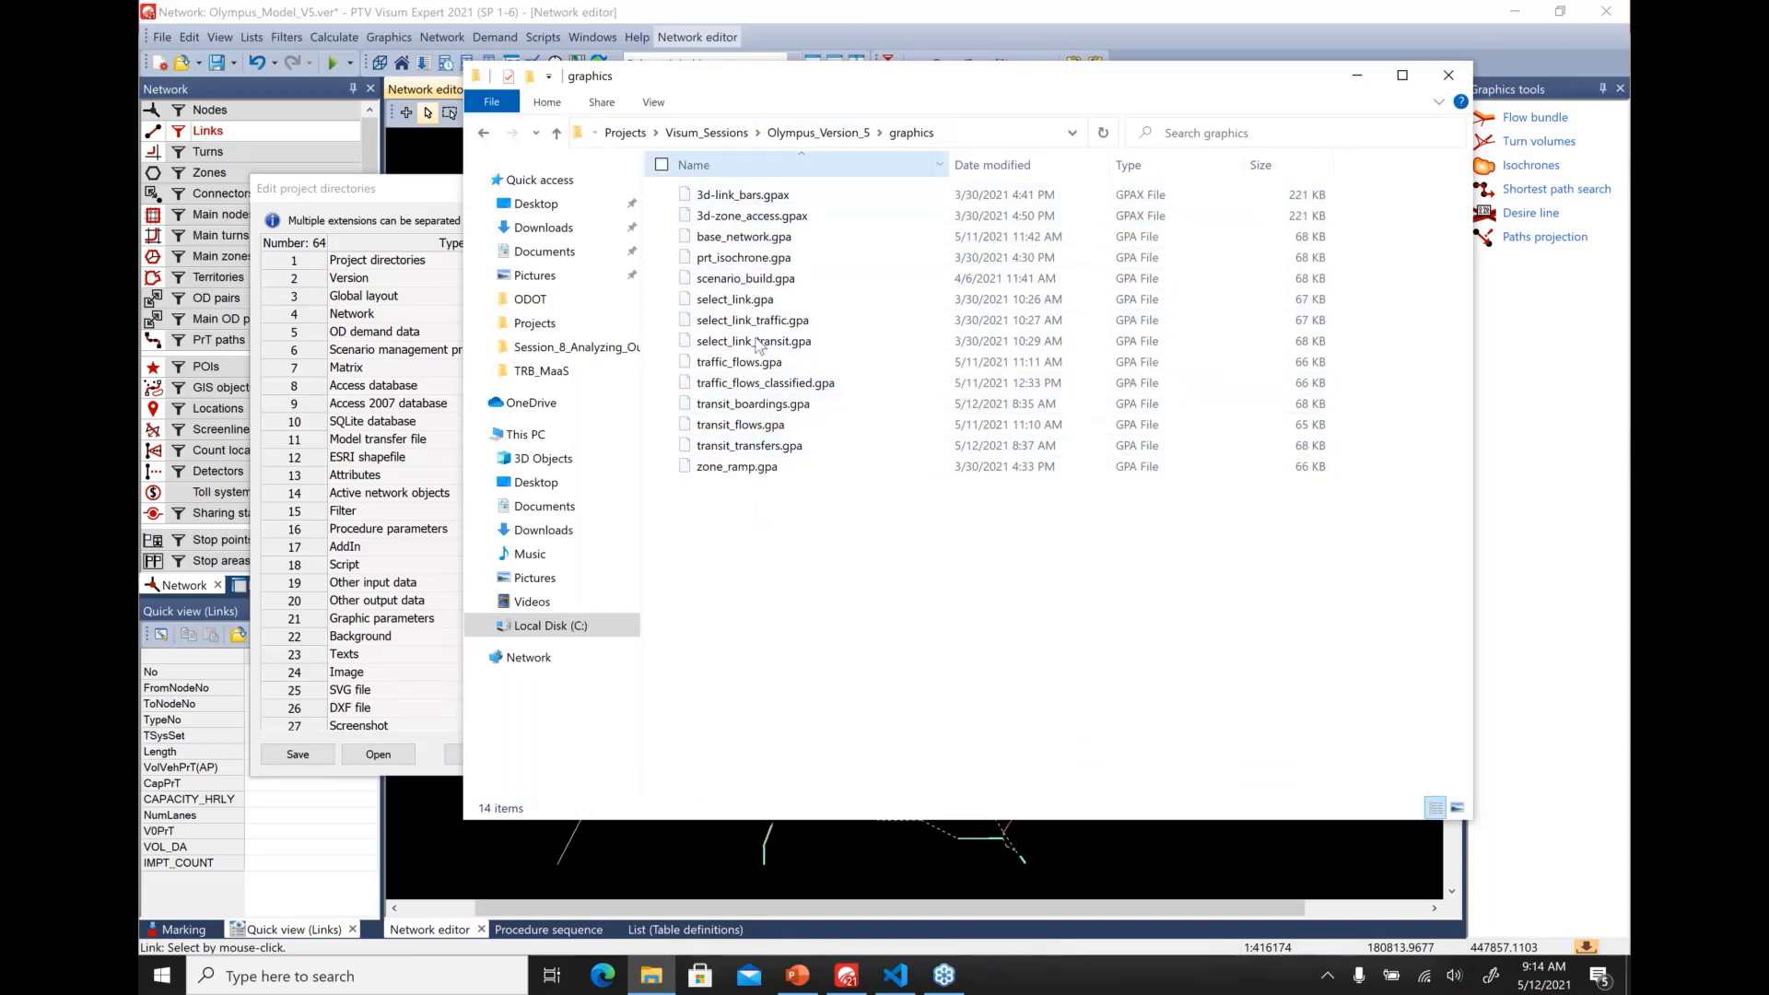
left_click(455, 197)
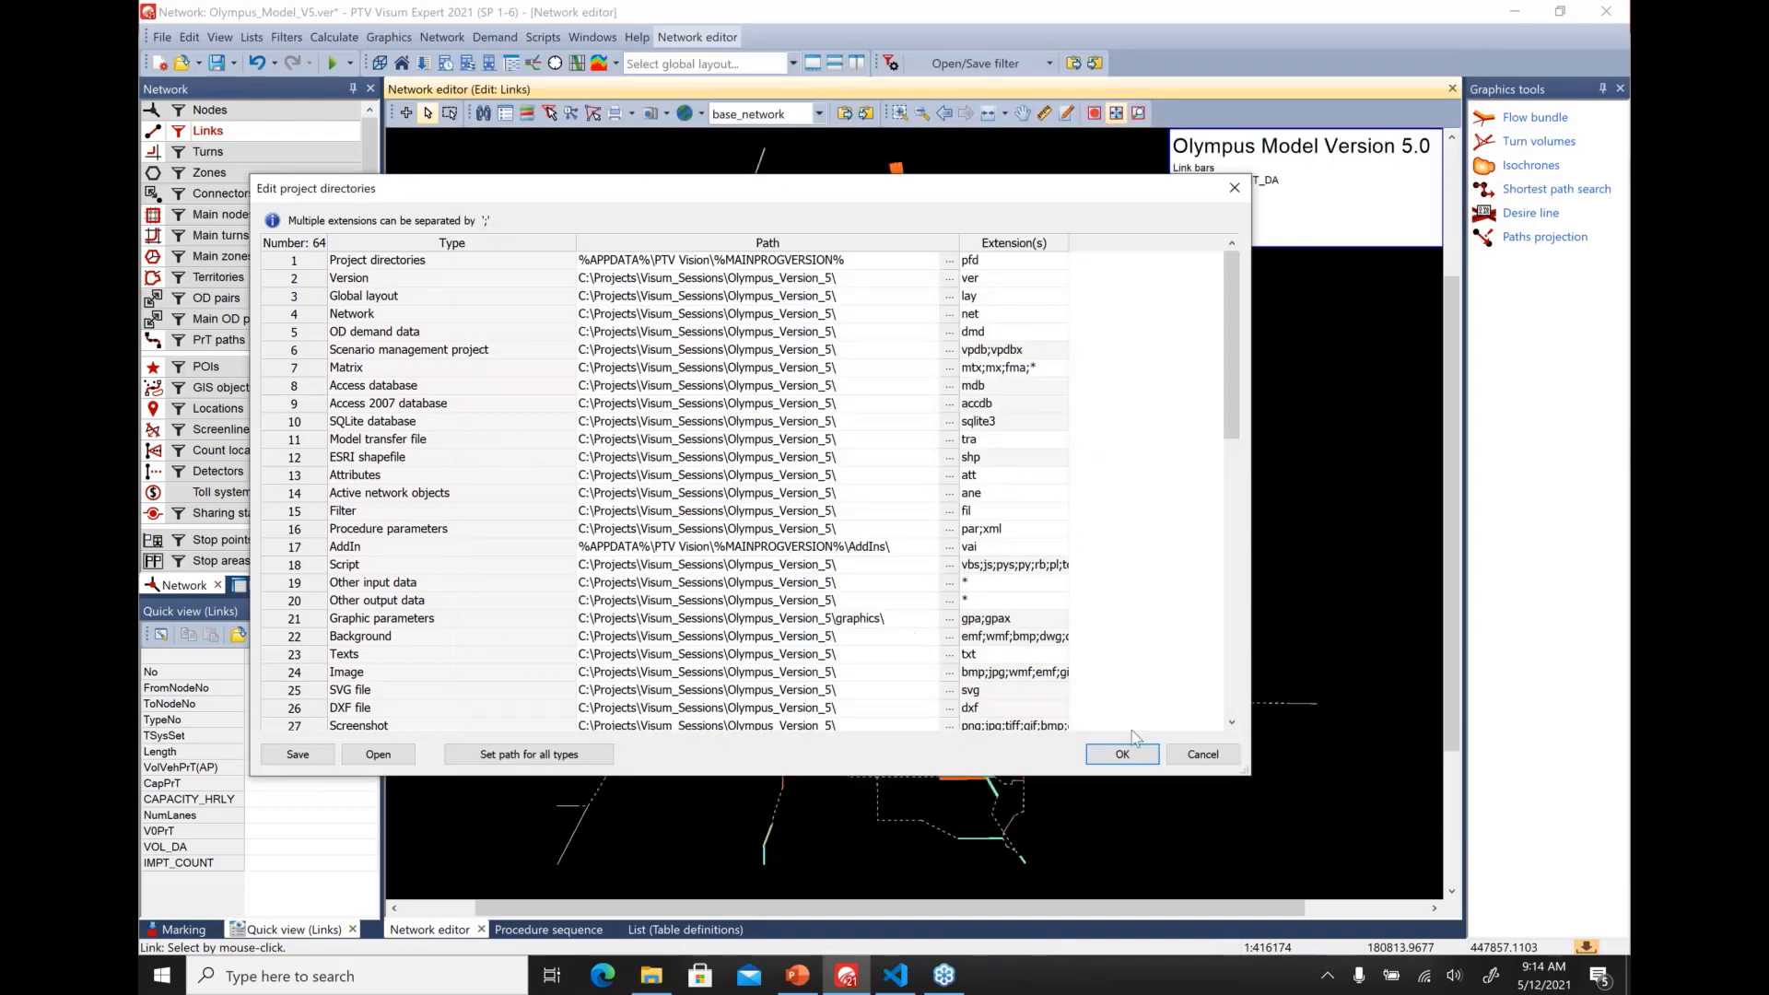
left_click(1203, 754)
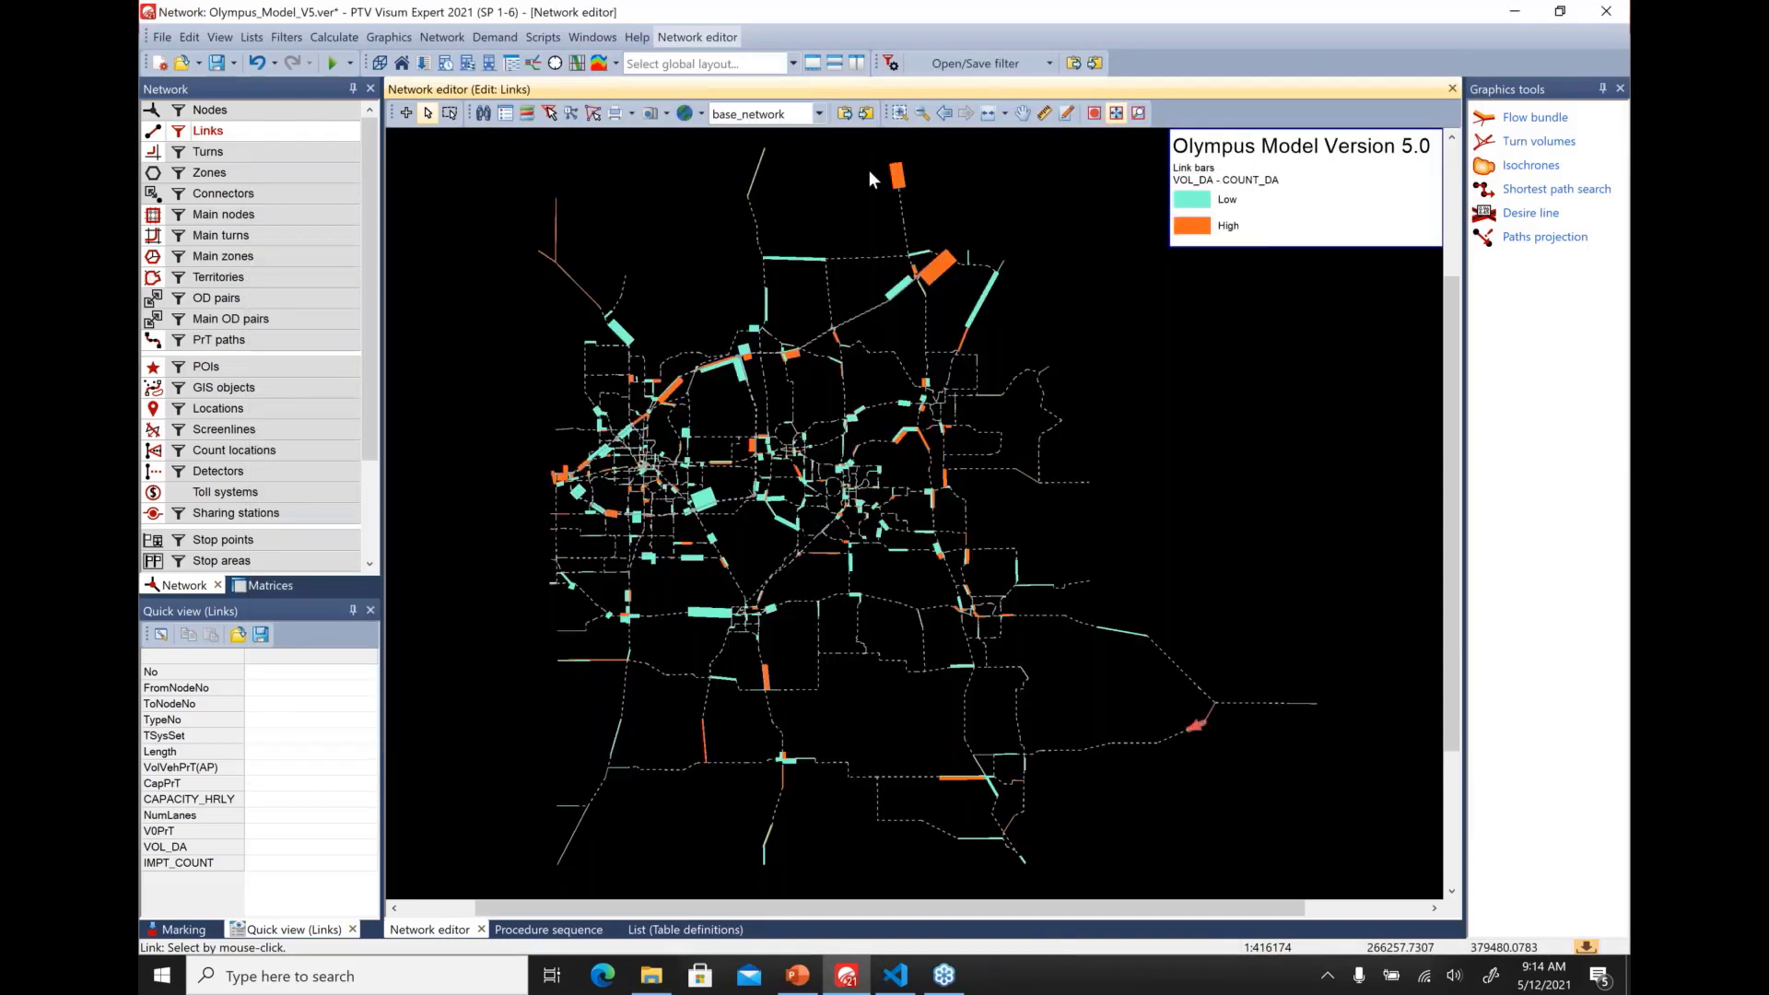
Save the current graphic parameters of the network editor under the name base_network_diff
left_click(819, 114)
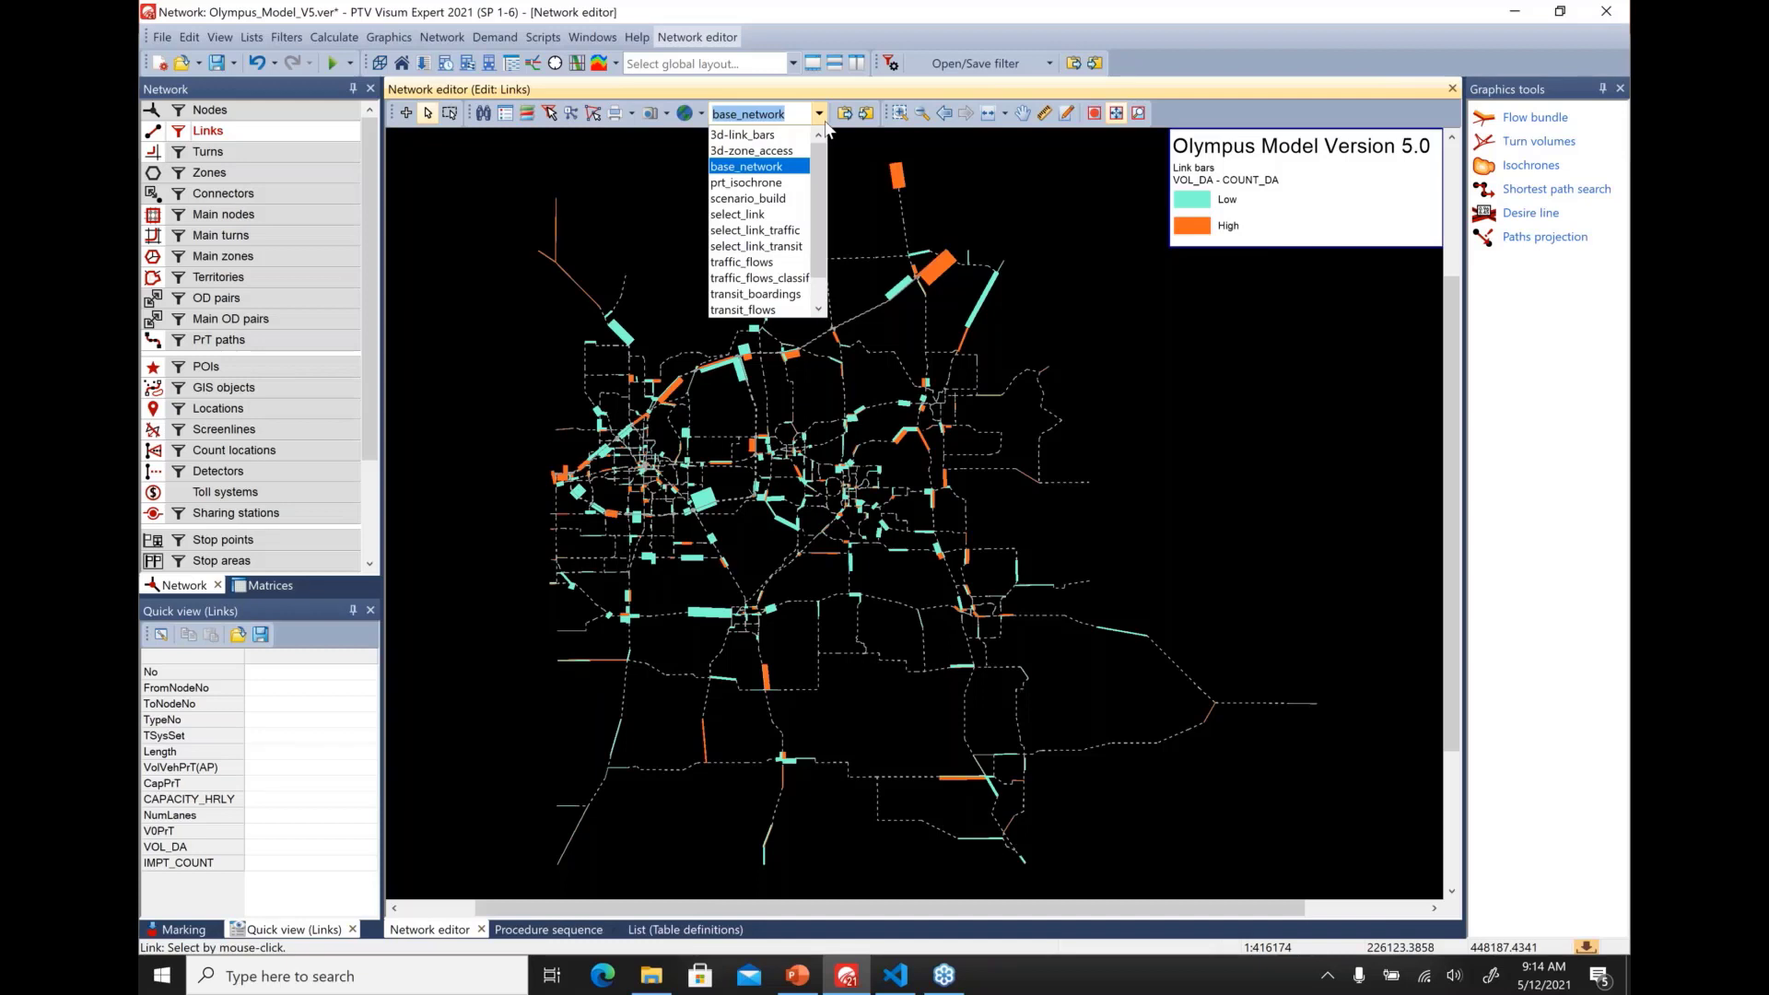
left_click(825, 125)
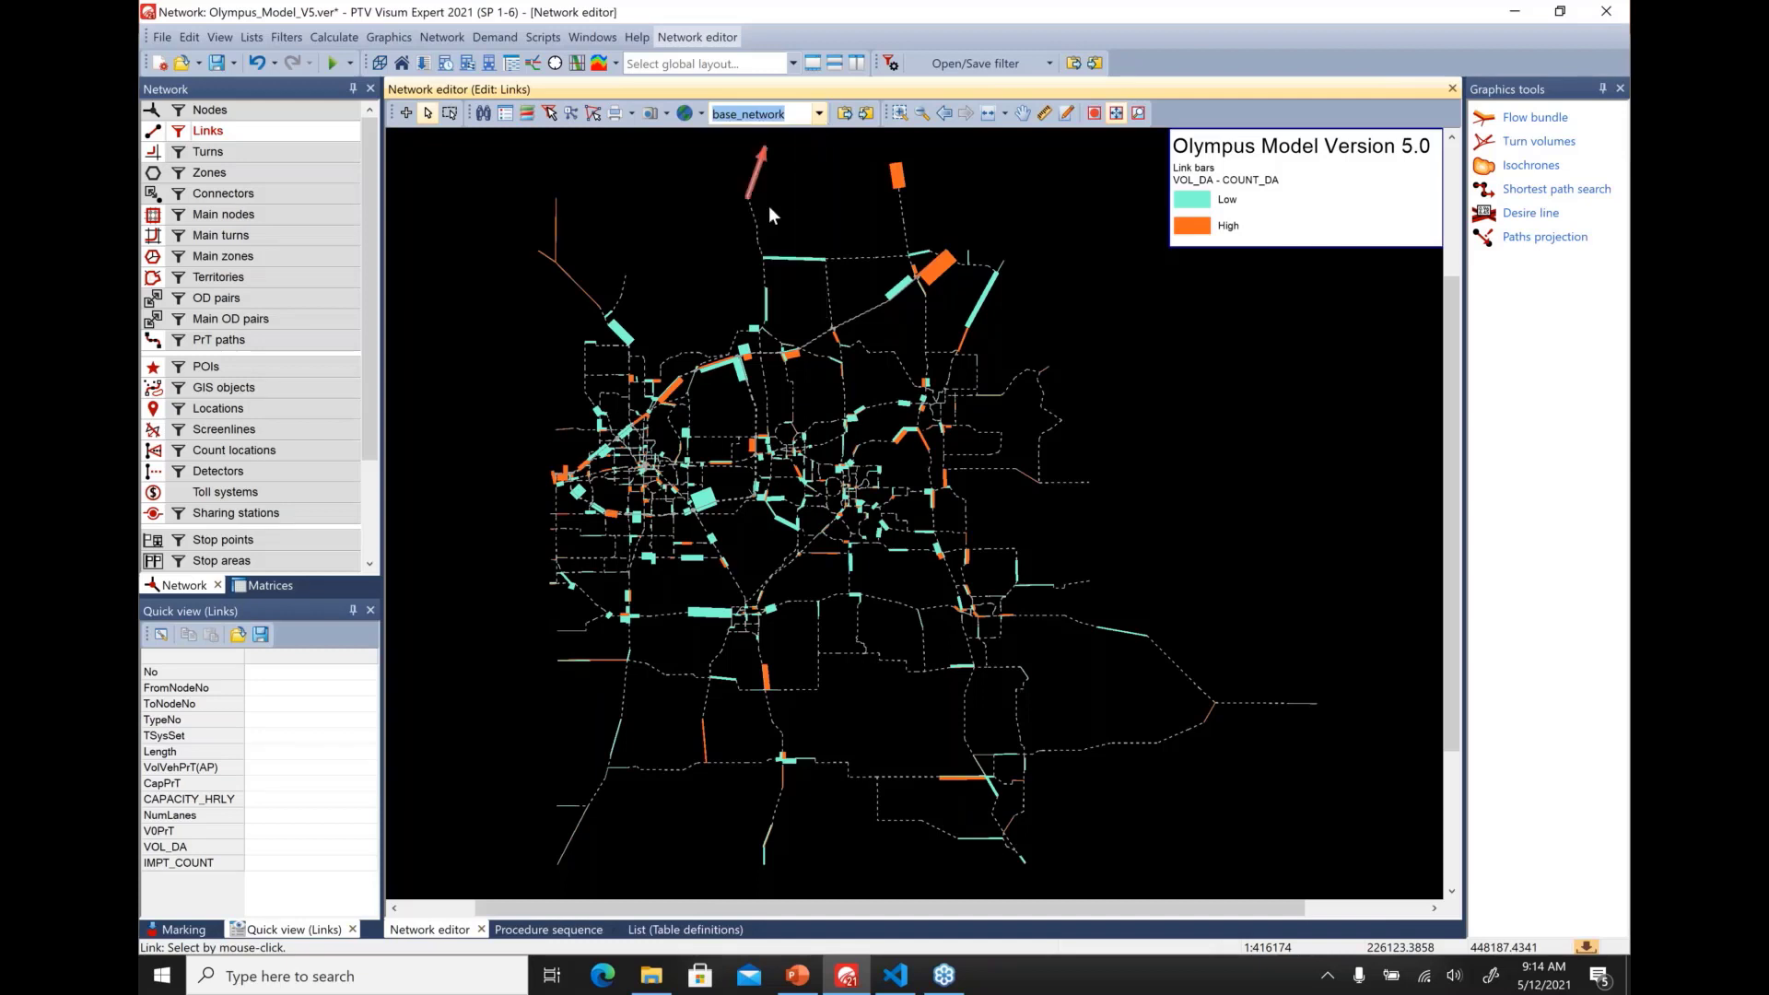
left_click(791, 114)
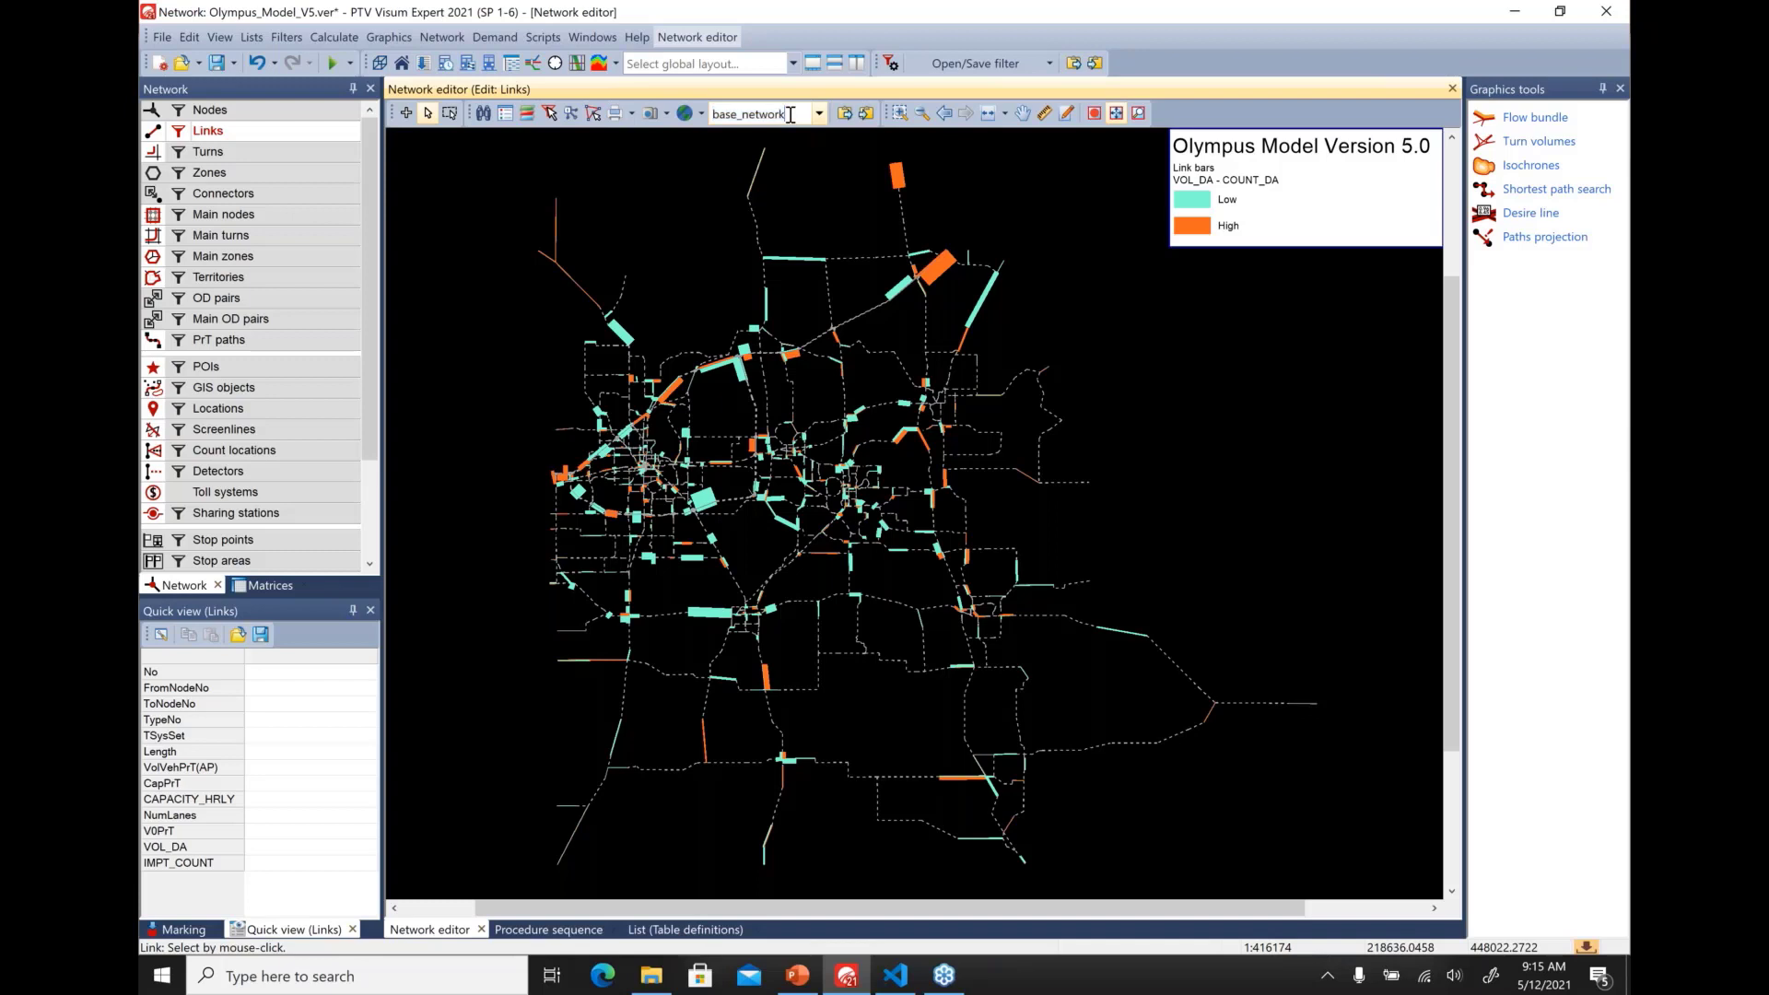
type("_diff")
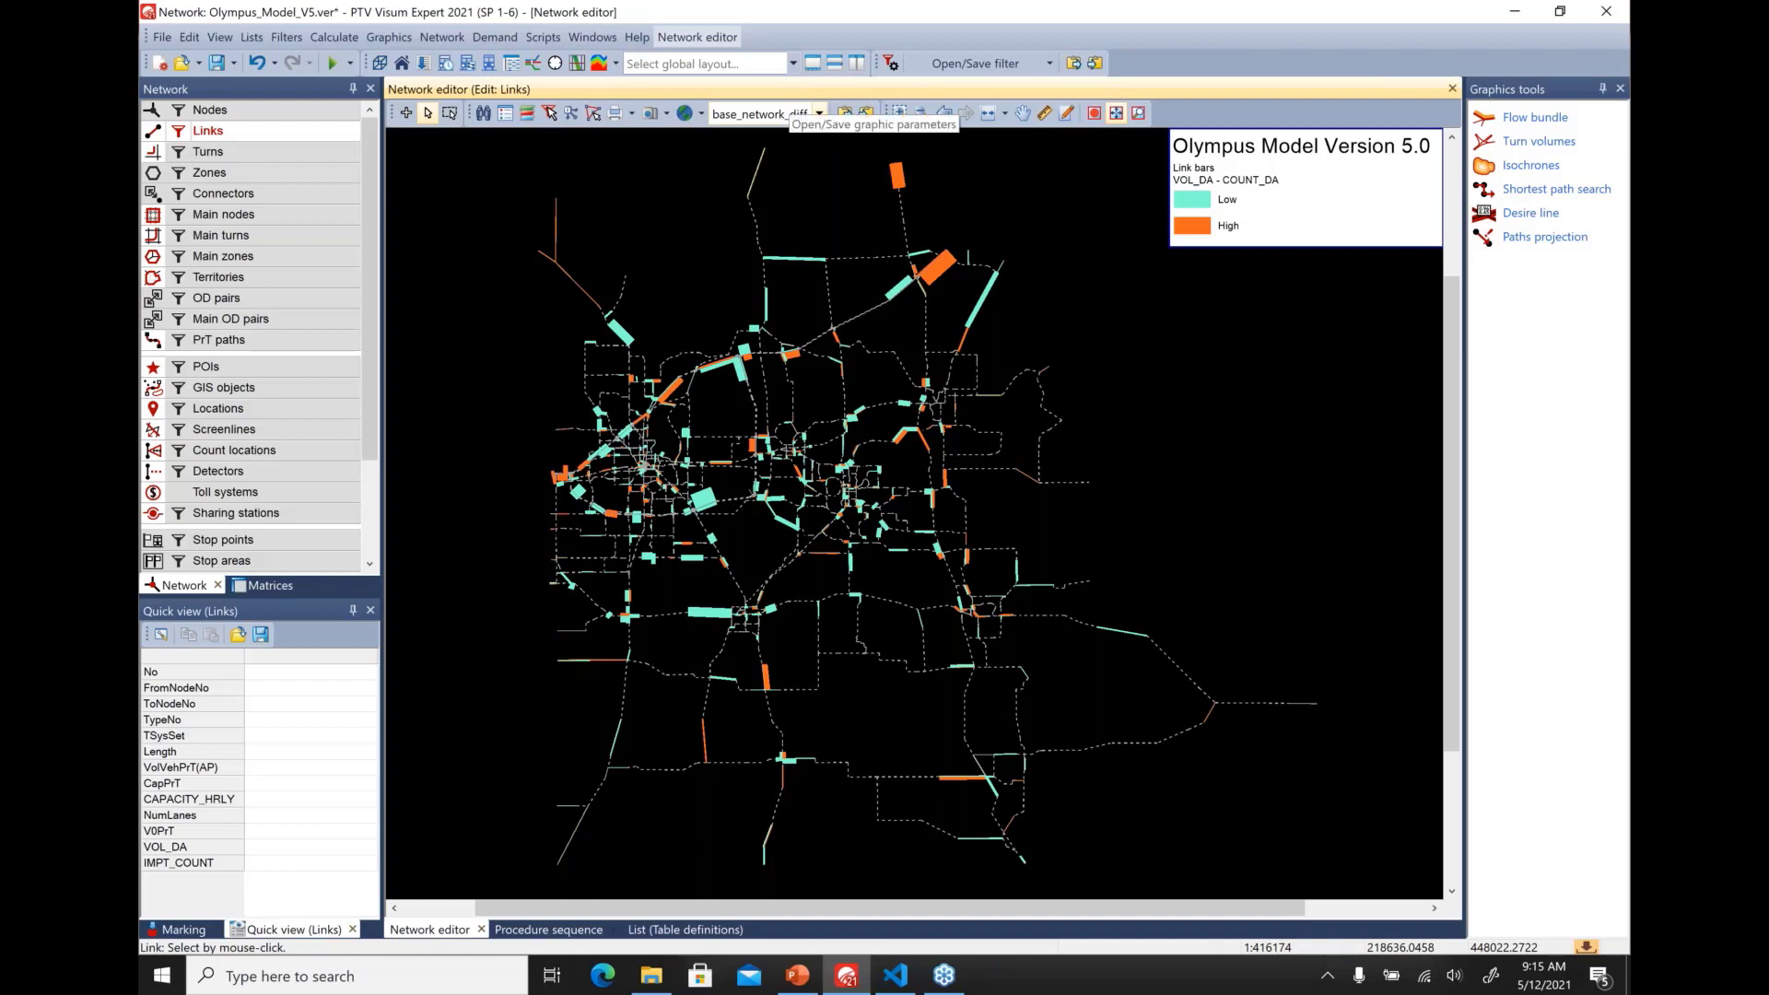
Load the traffic_flows graphic parameters and deactivate the link filter so that all links show their volume bars
left_click(819, 114)
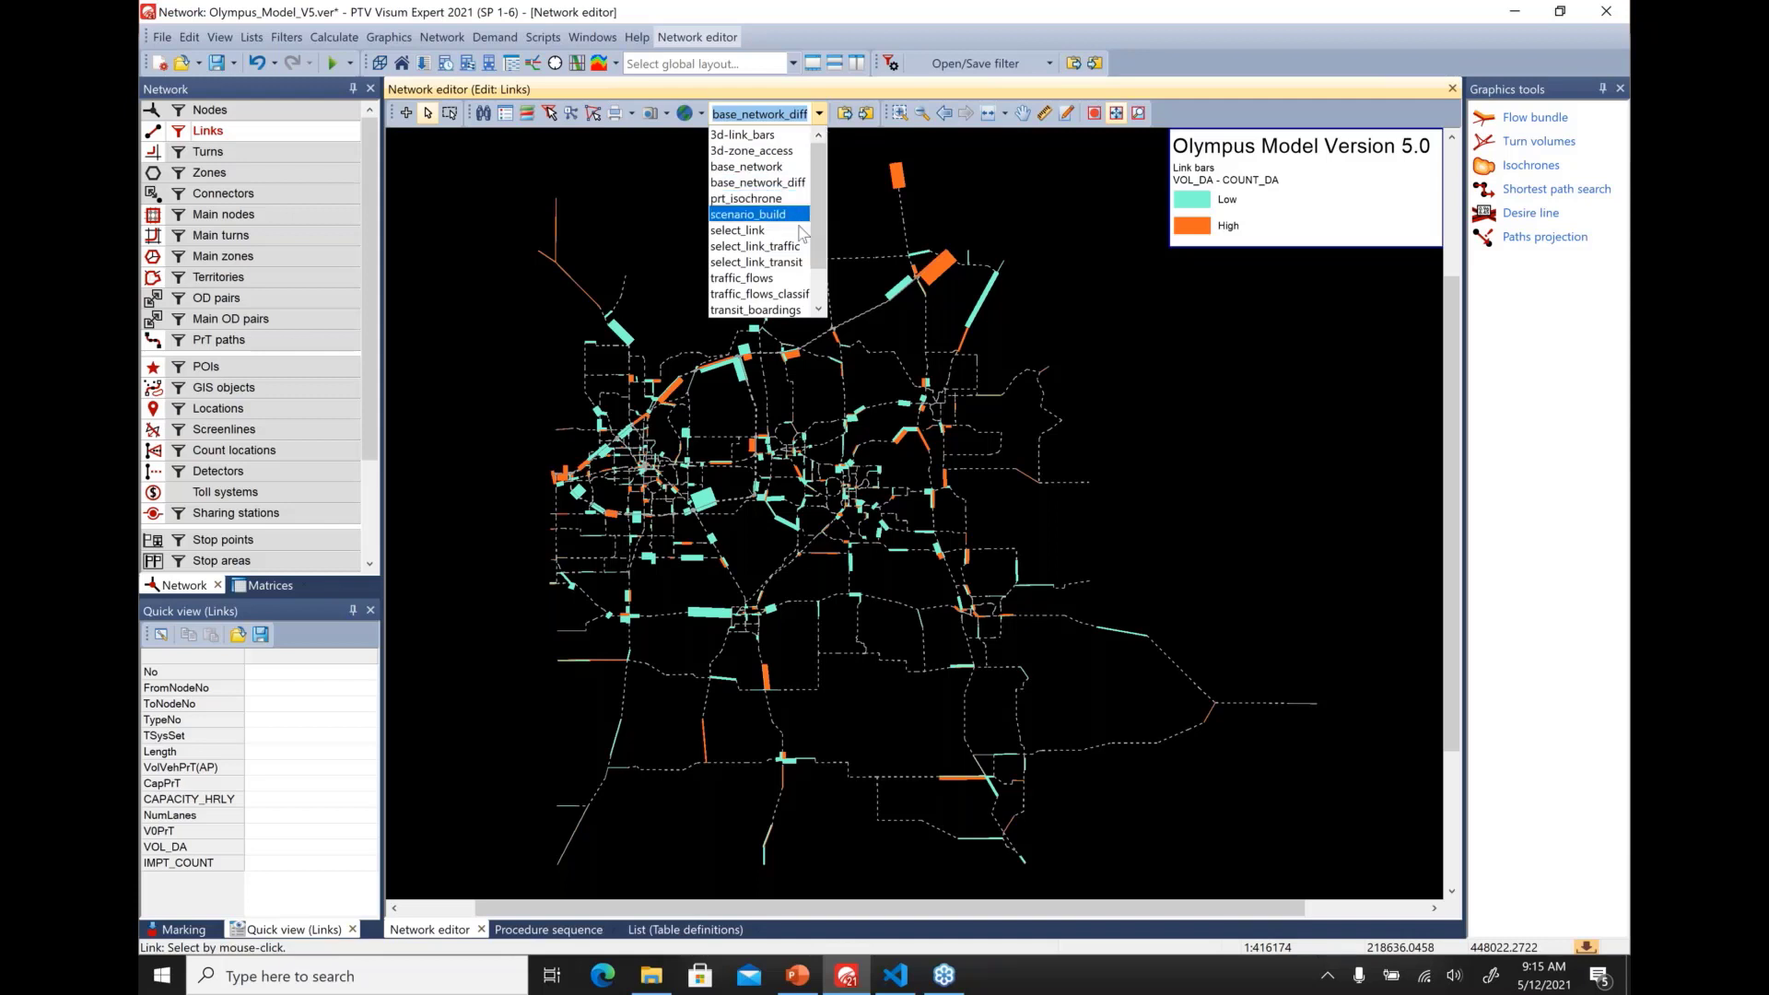
left_click(791, 278)
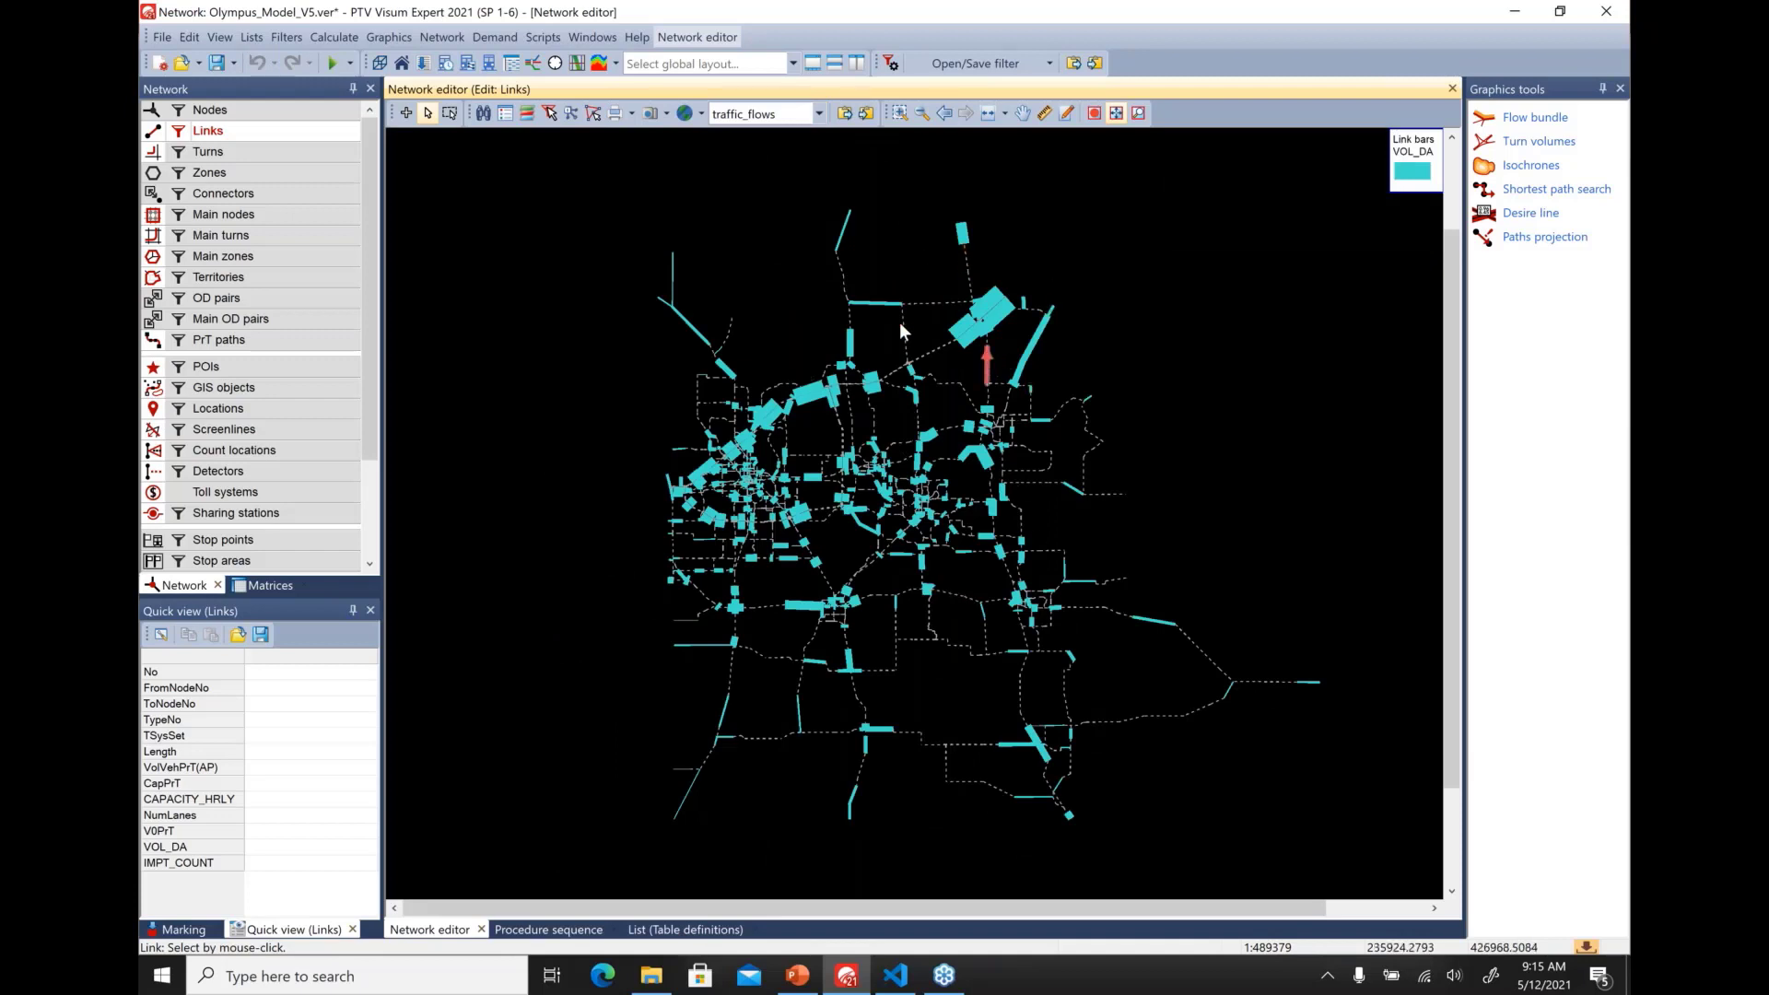
left_click(181, 134)
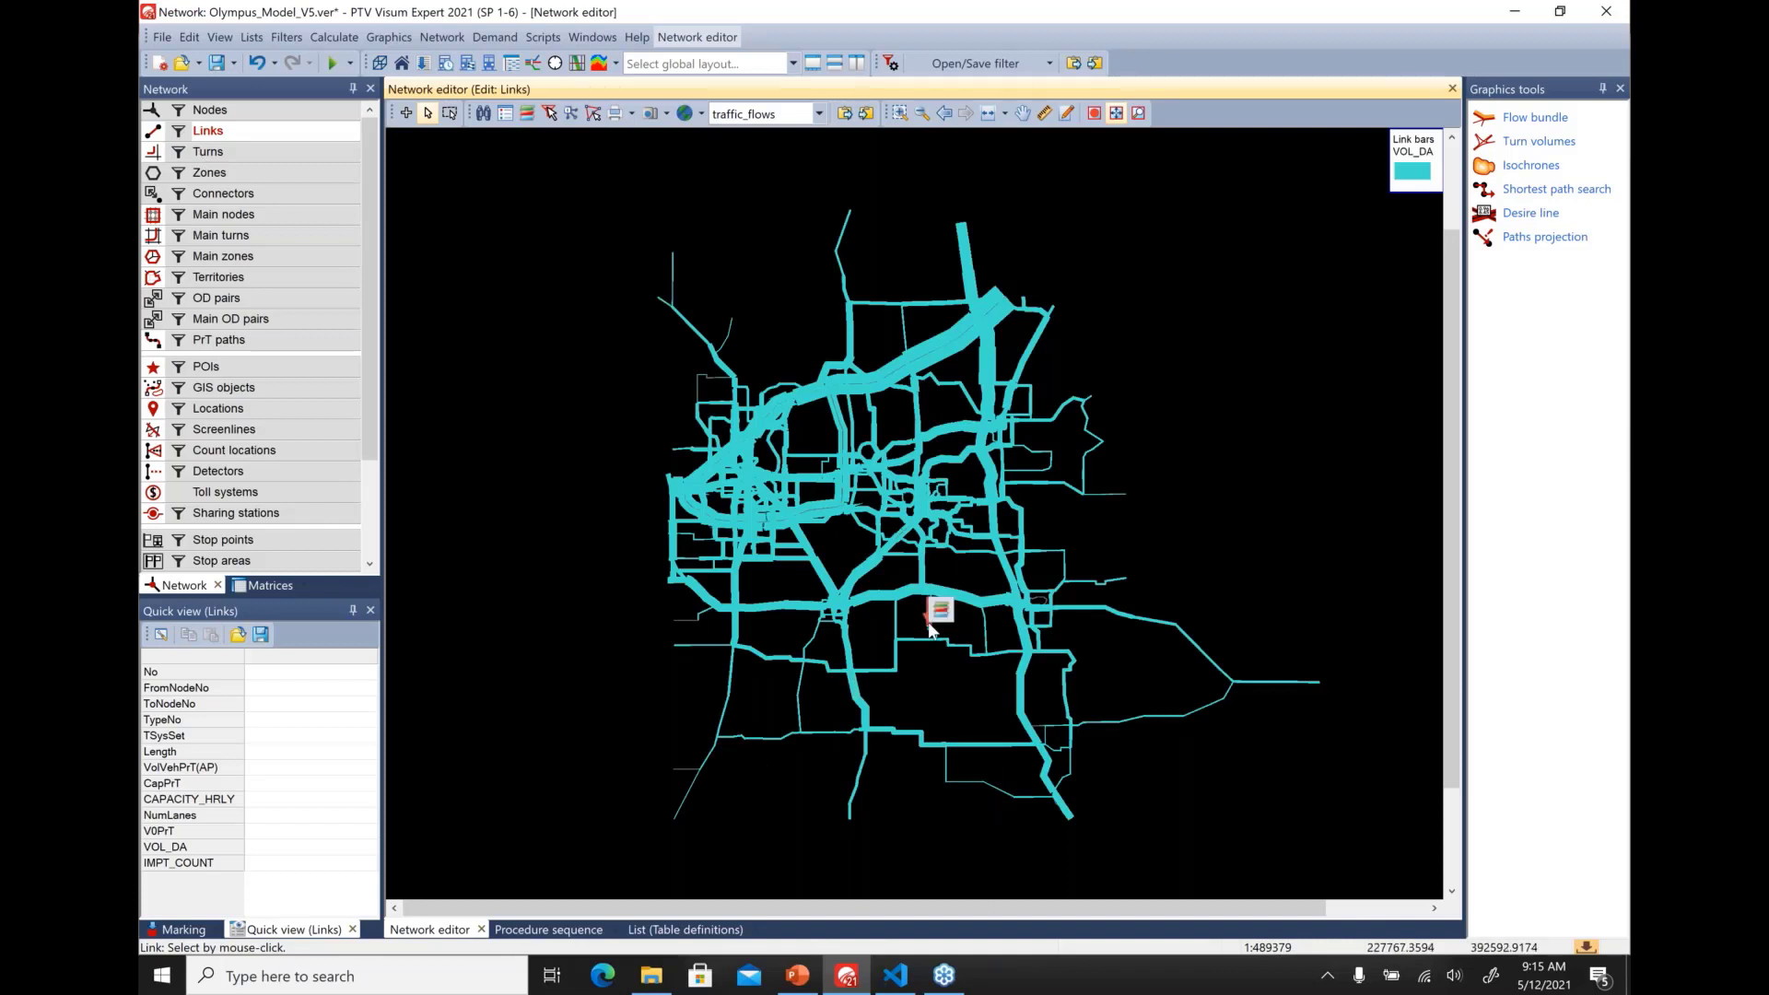
Load the transit_flows graphic parameters in the network editor
left_click(819, 113)
scroll(817, 226, "down", 1)
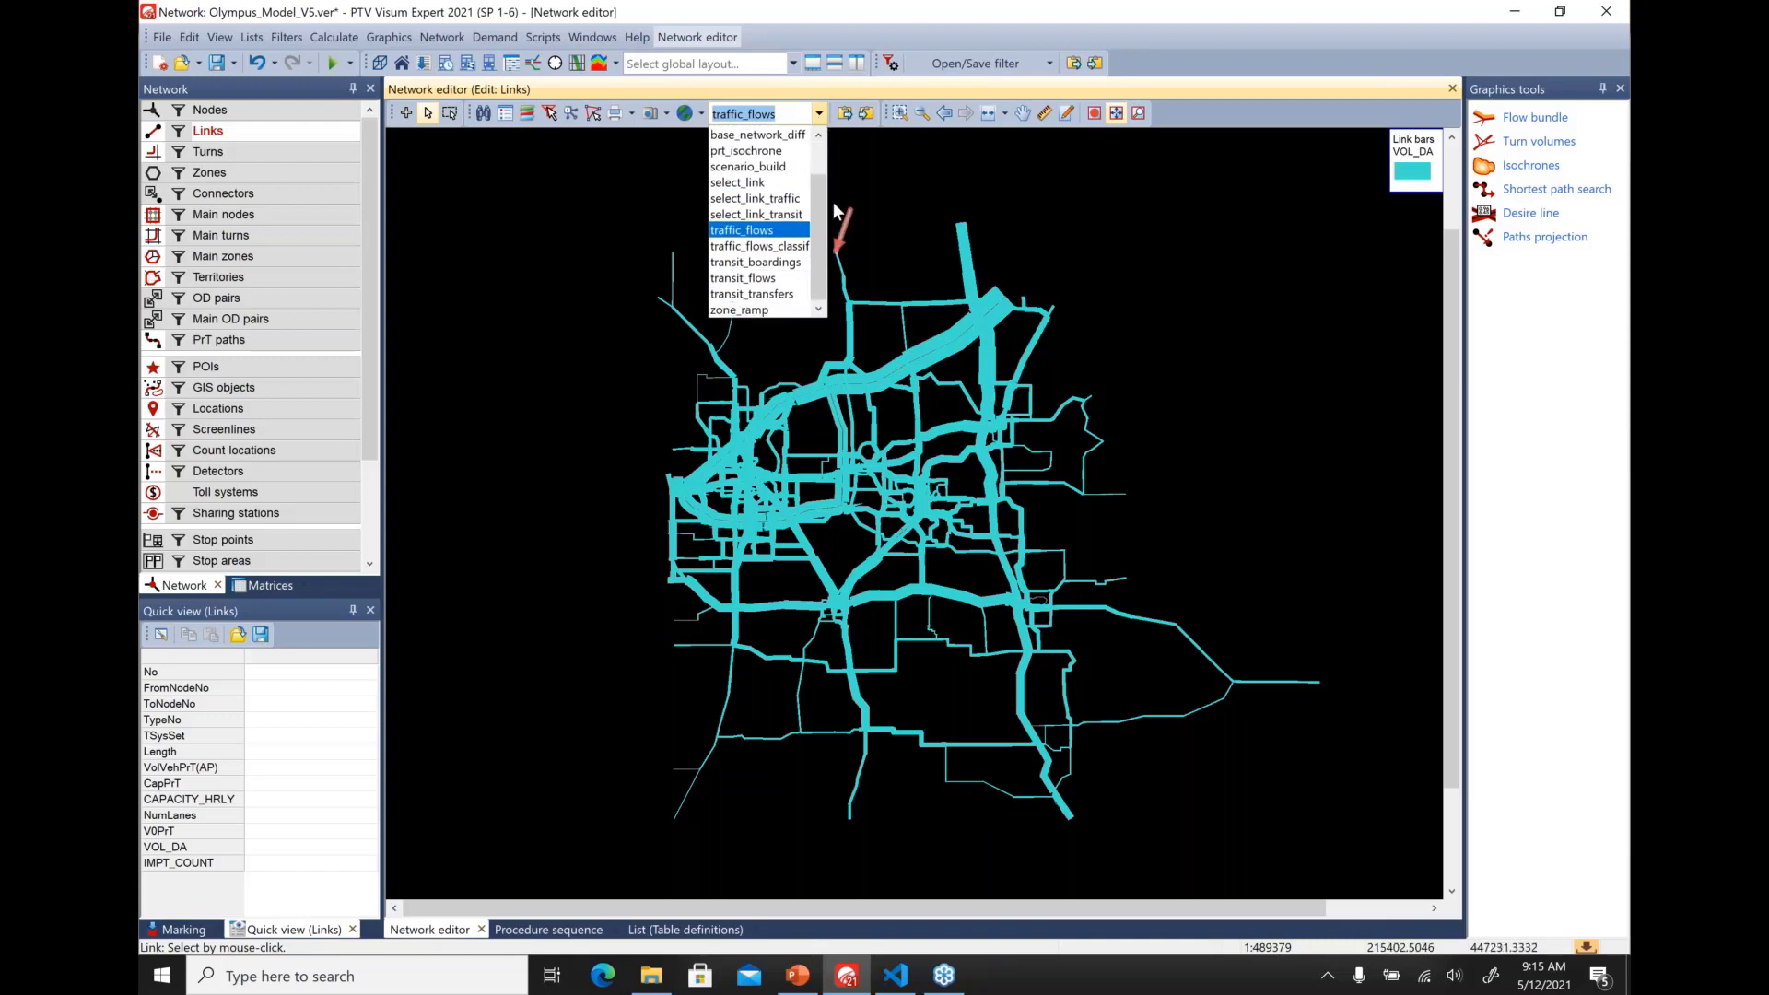
left_click(763, 279)
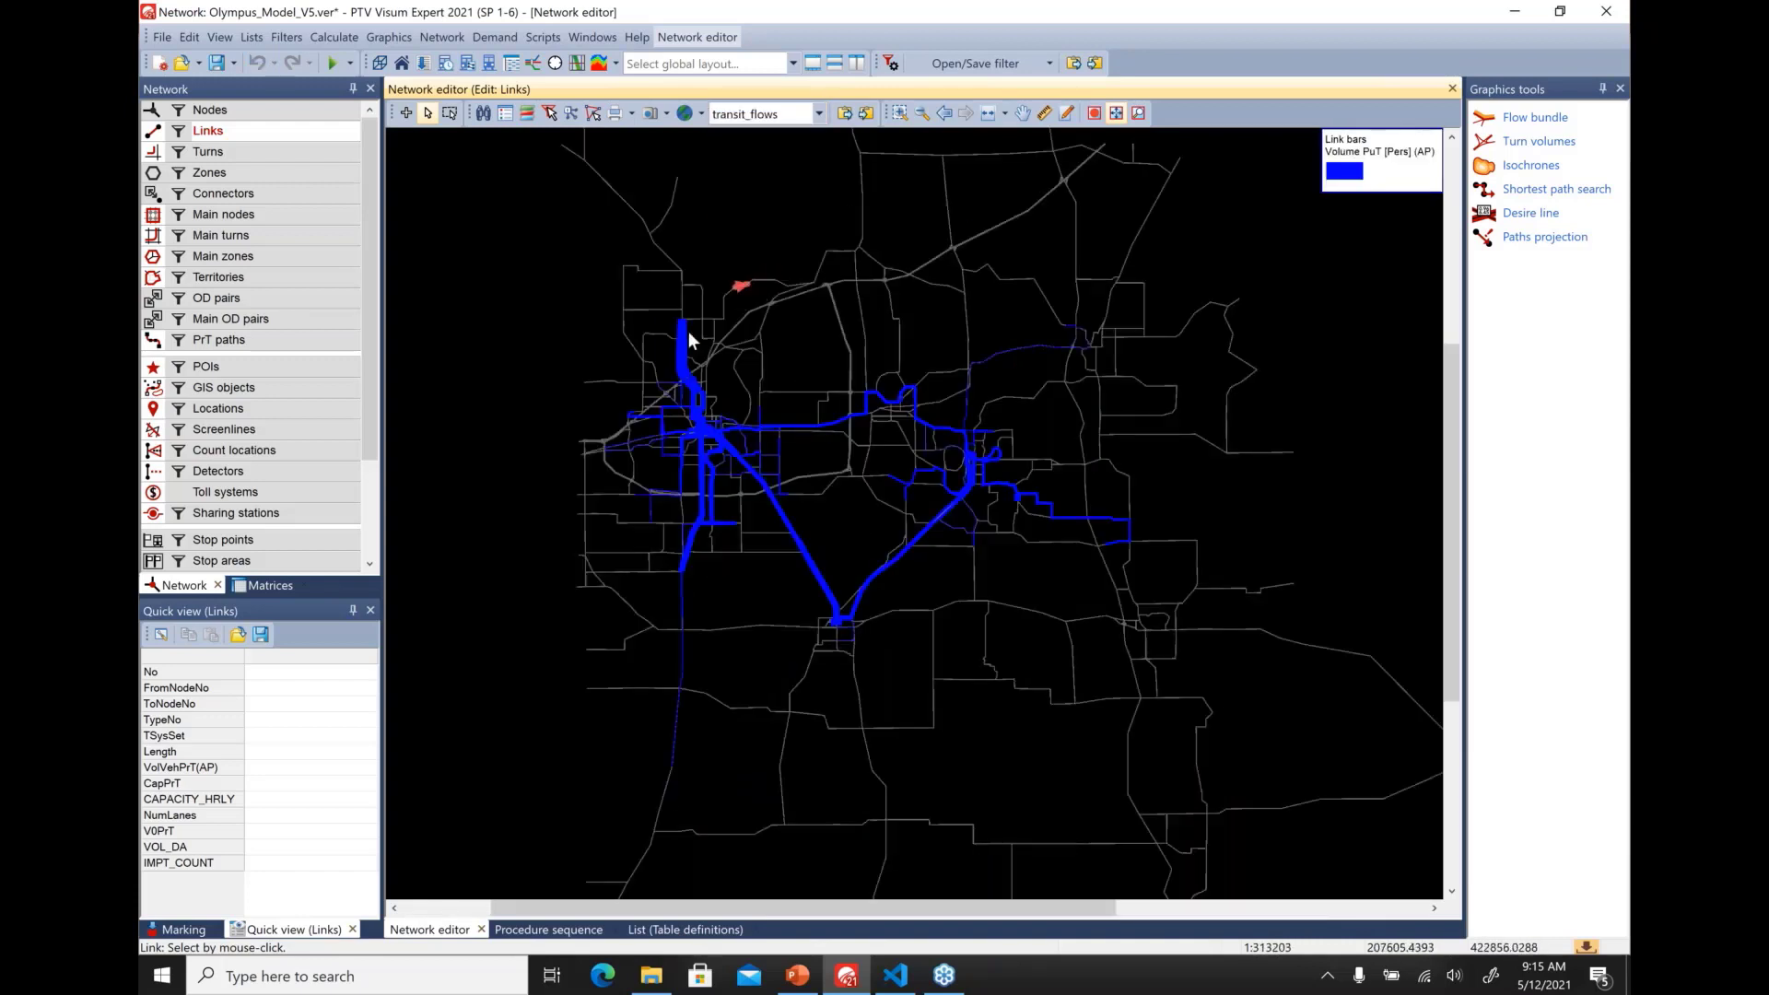
Turn on drawing of the VOL_DA link bar alongside the Volume PuT [Pers] (AP) bar and accept the graphic parameters
left_click(387, 39)
left_click(388, 65)
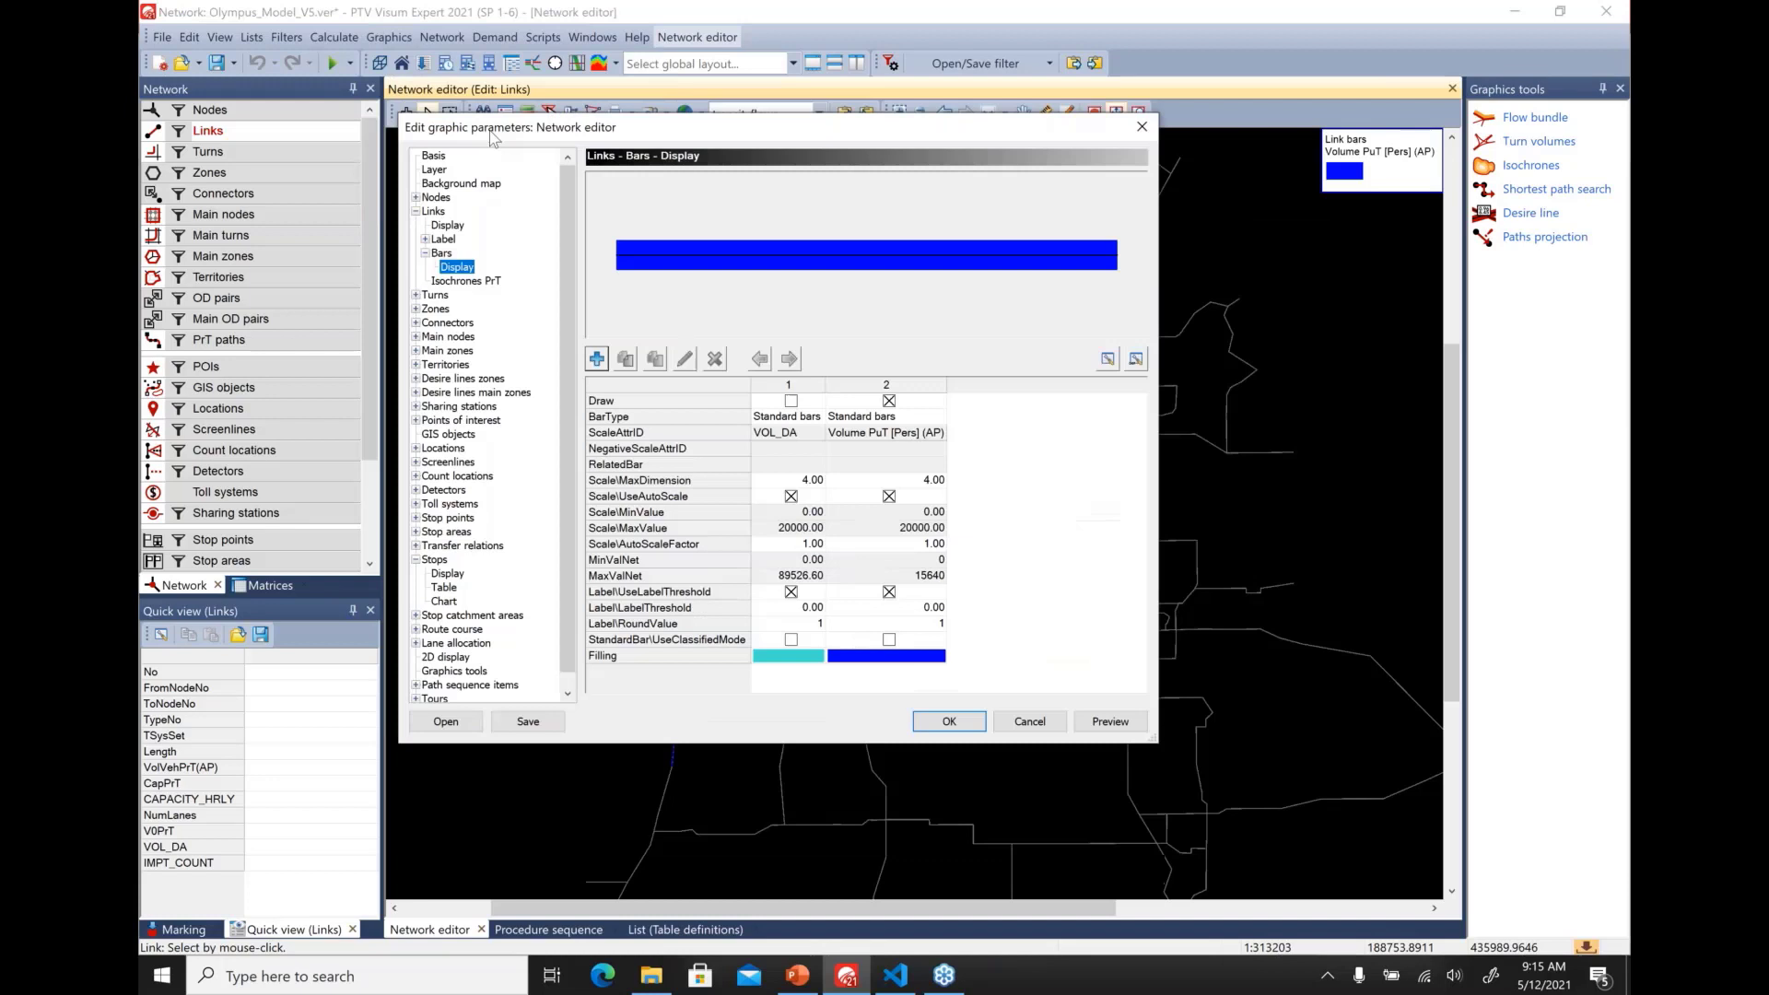
left_click_drag(490, 131, 487, 131)
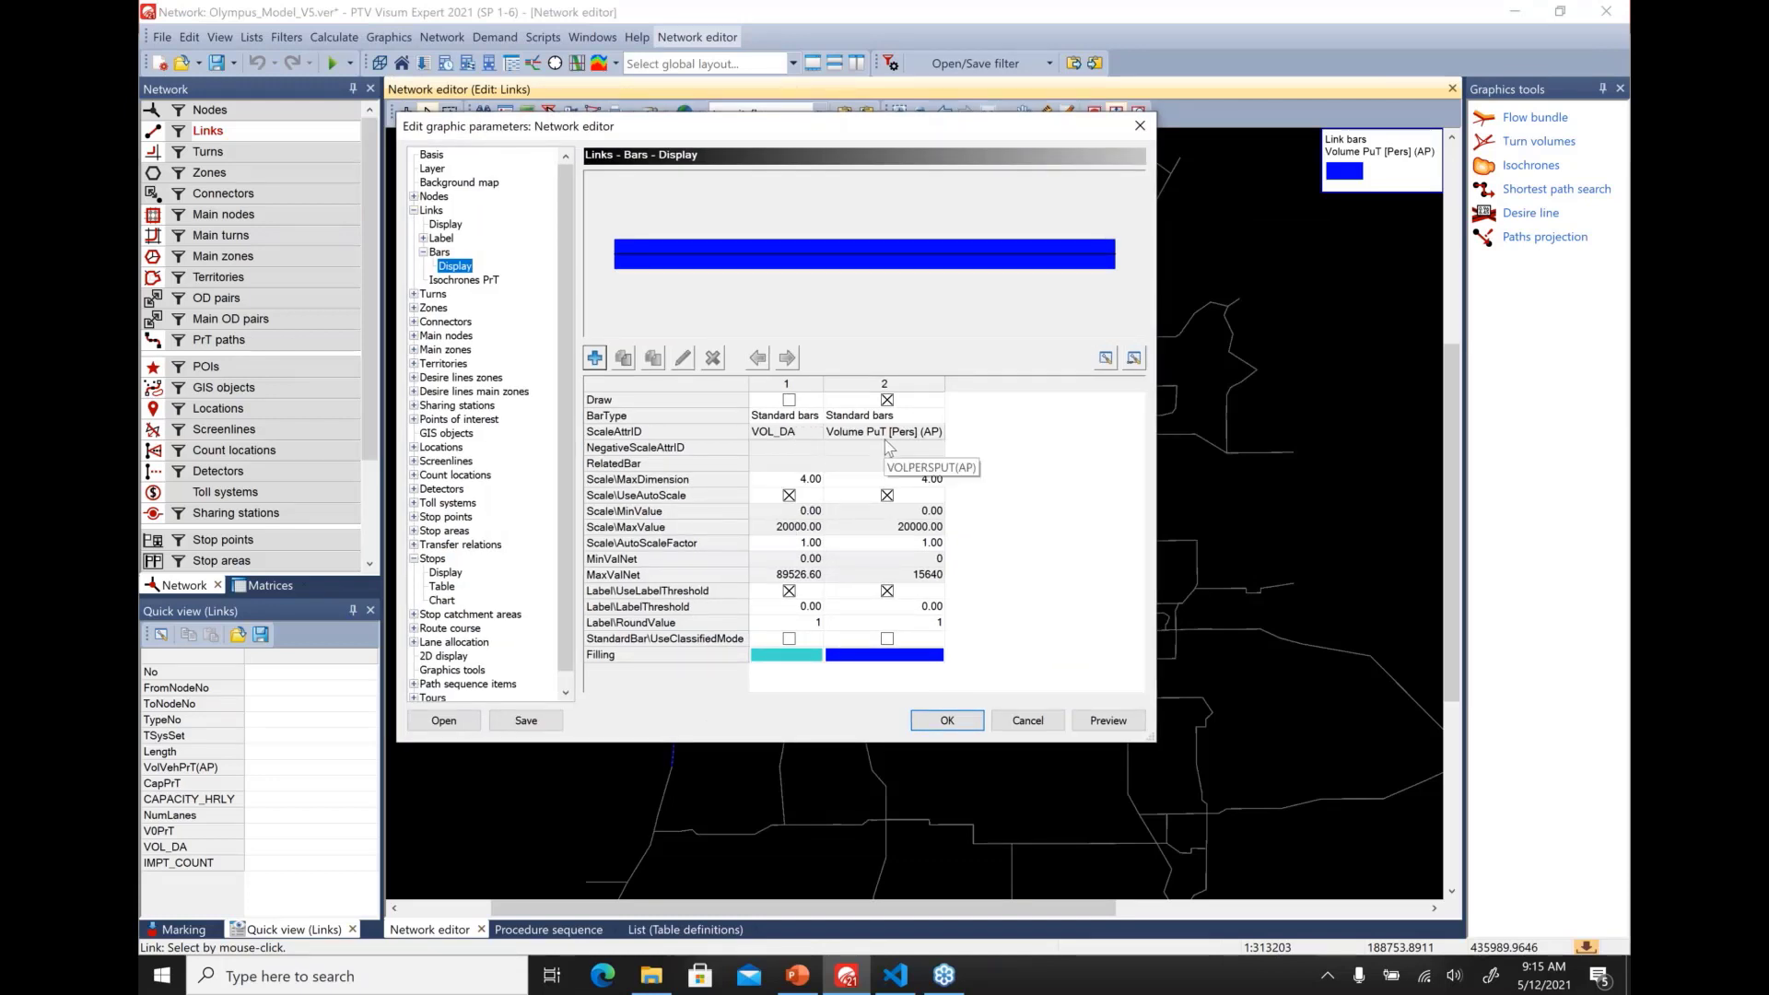
left_click(788, 403)
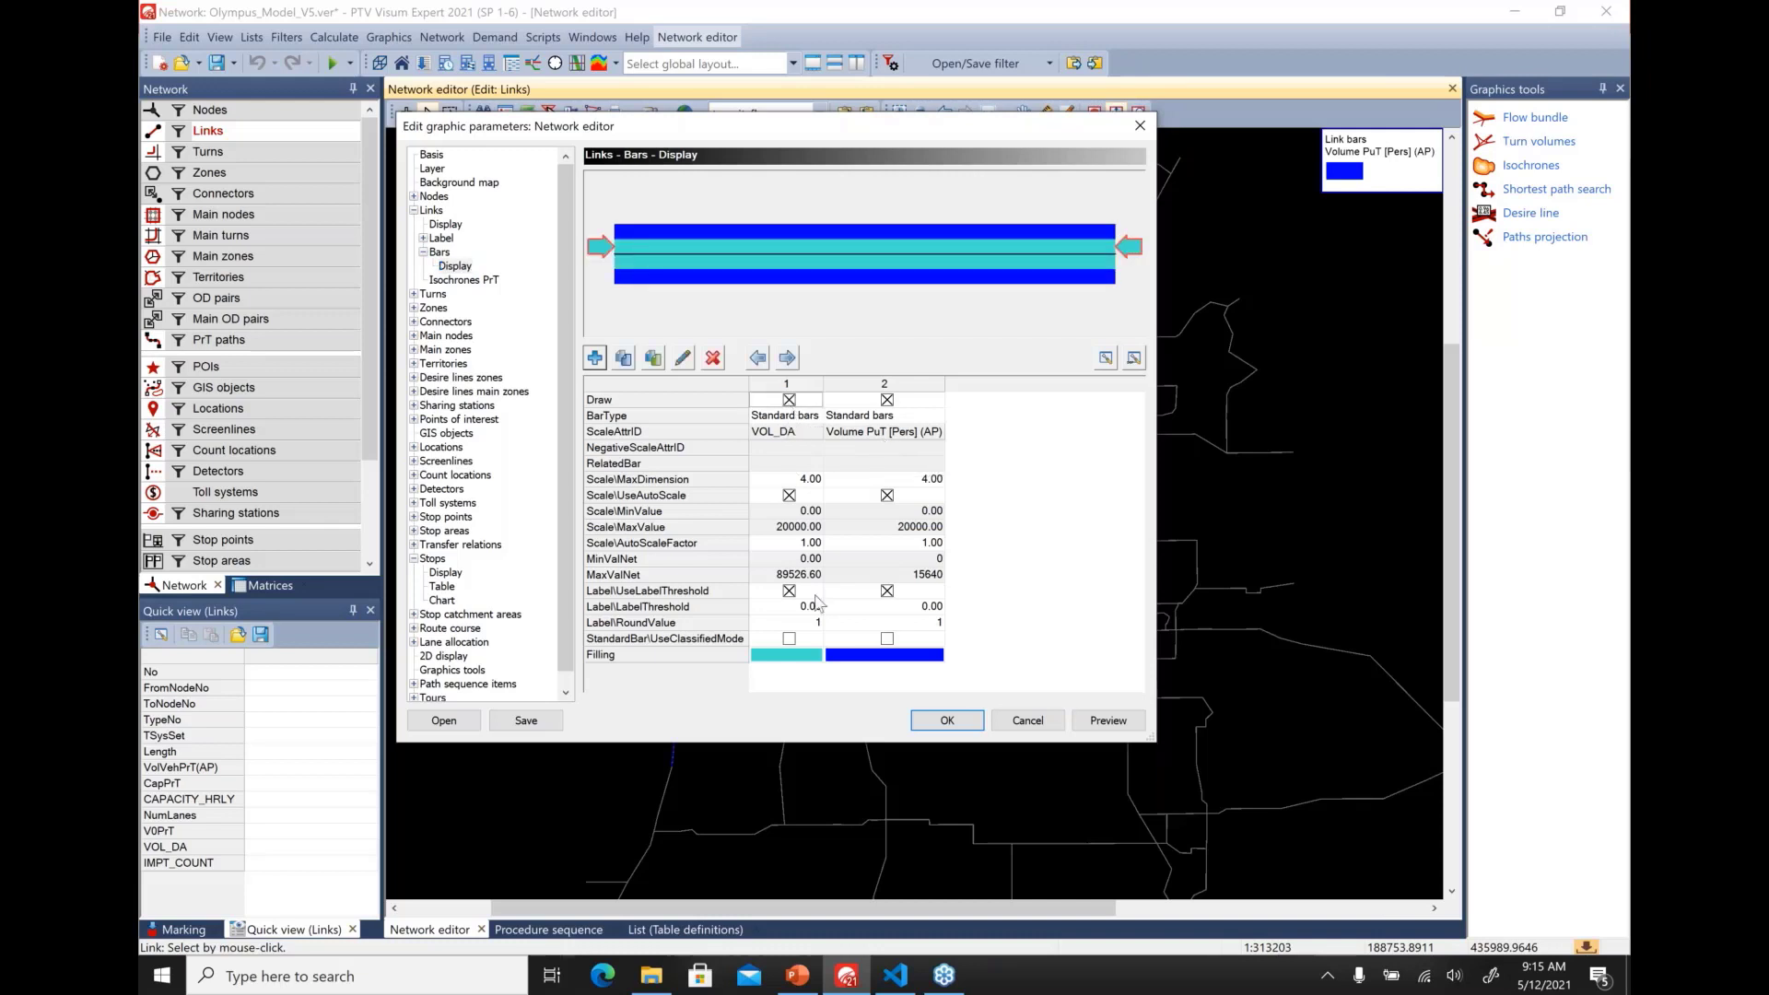
left_click(940, 718)
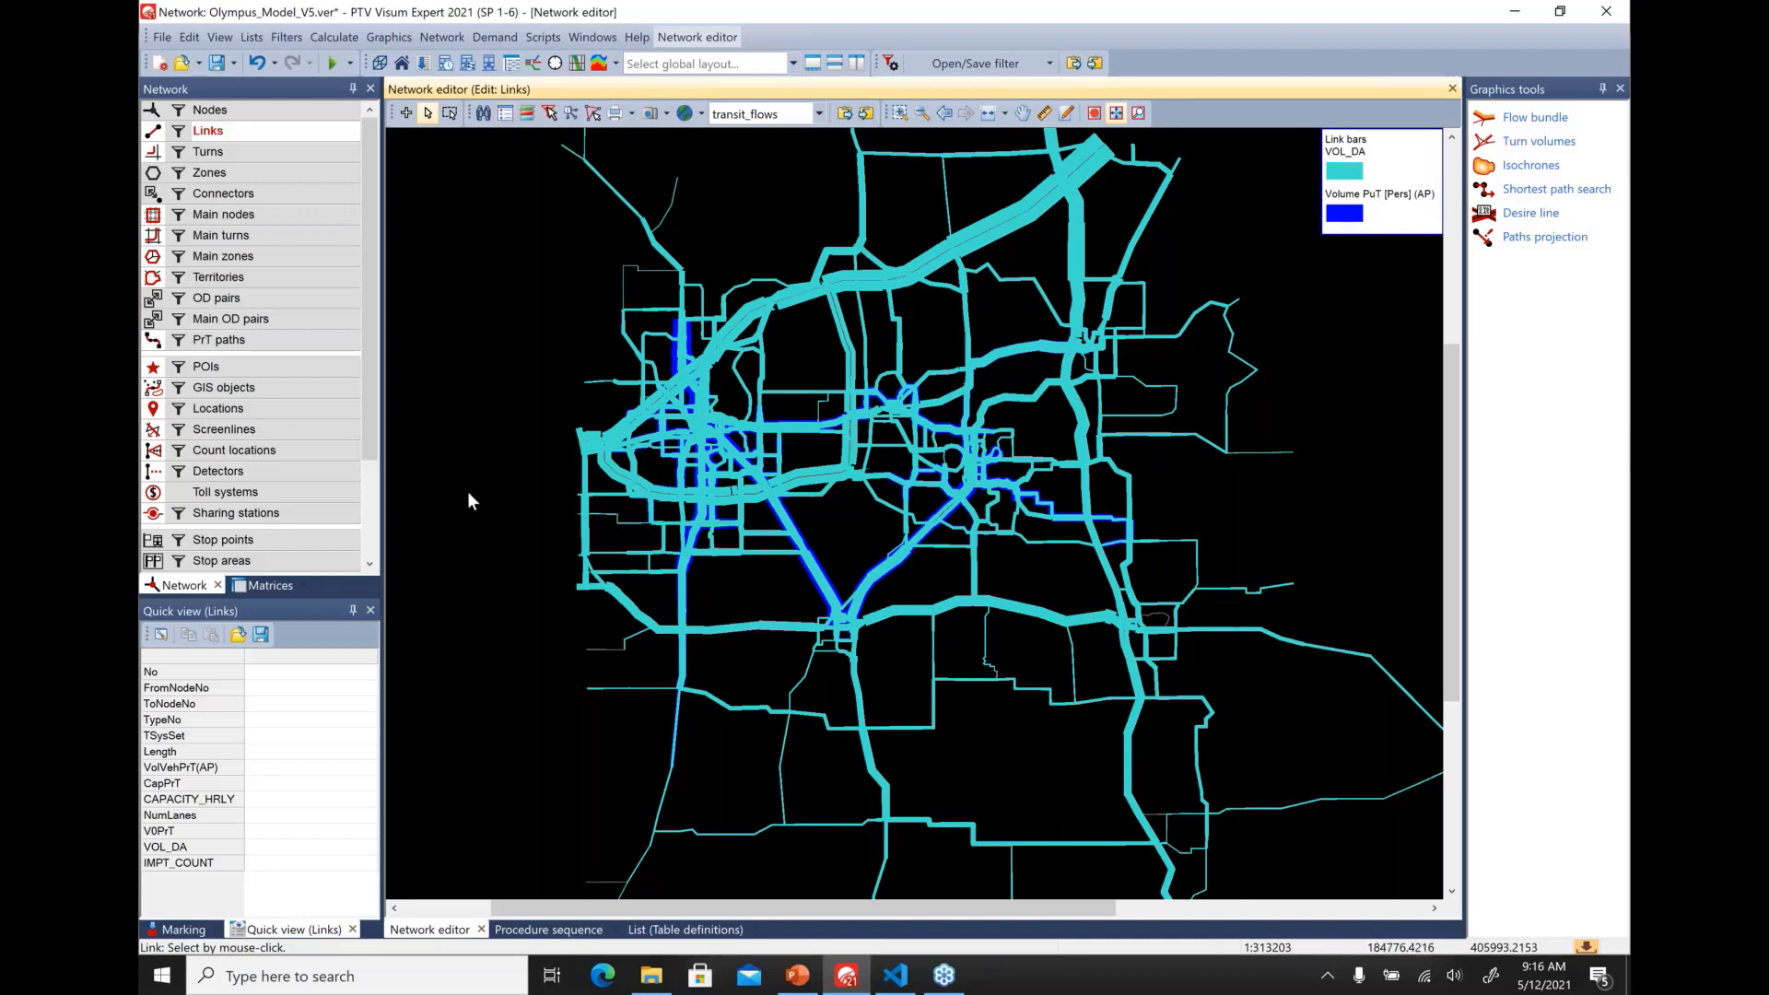
Switch to the PowerPoint presentation to view the Graphical Outputs slide on link flow bandwidth
left_click(808, 986)
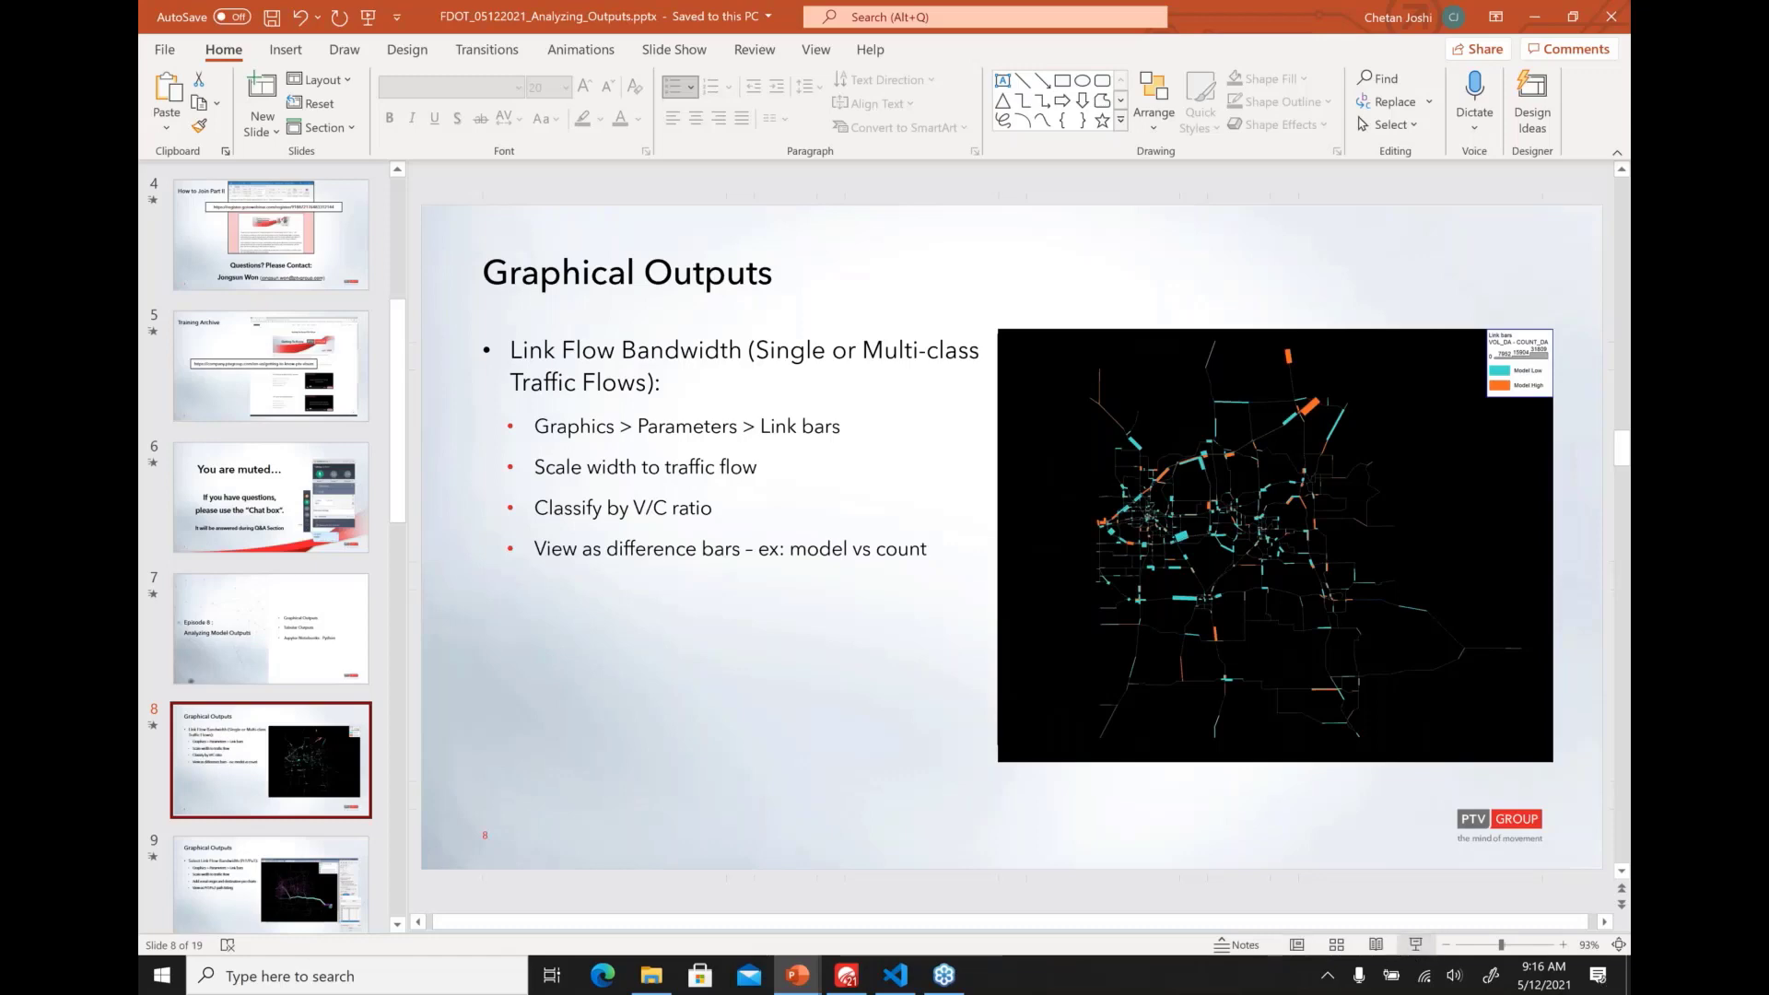
Start the slide show at the Graphical Outputs slide and advance to the slide on select link flow bandwidth
left_click(1416, 947)
key("Right")
key("Right")
key("Right")
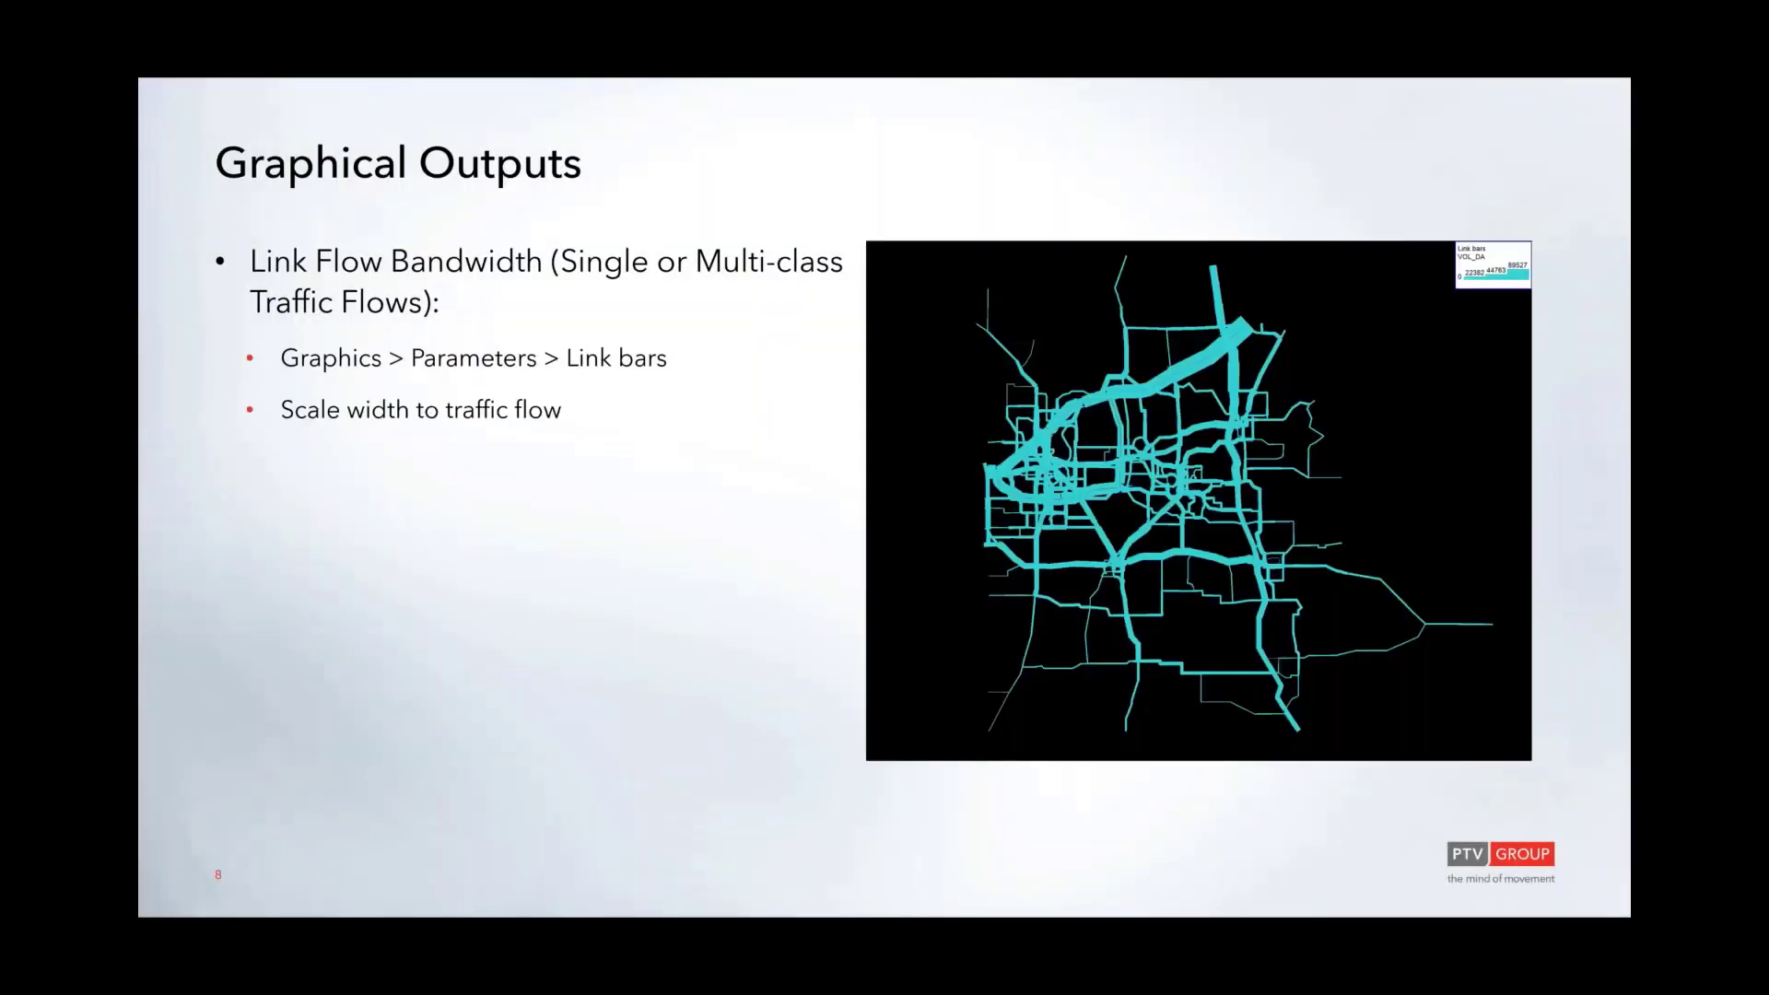
key("Right")
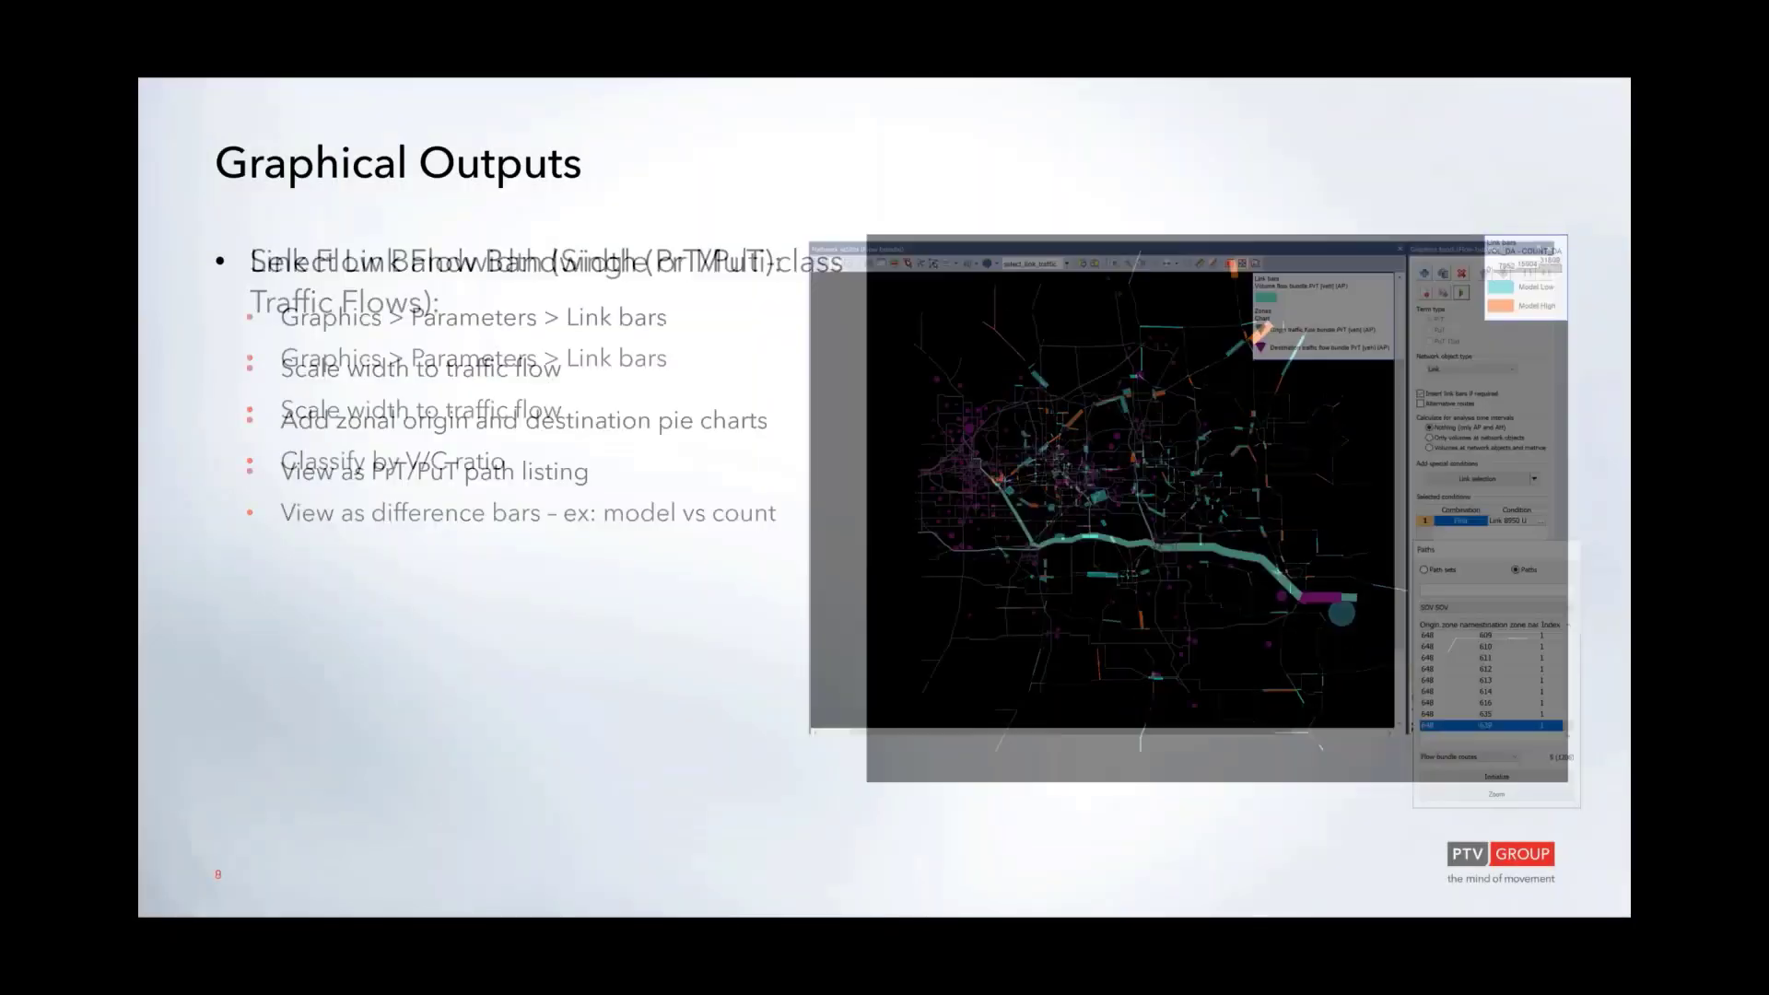
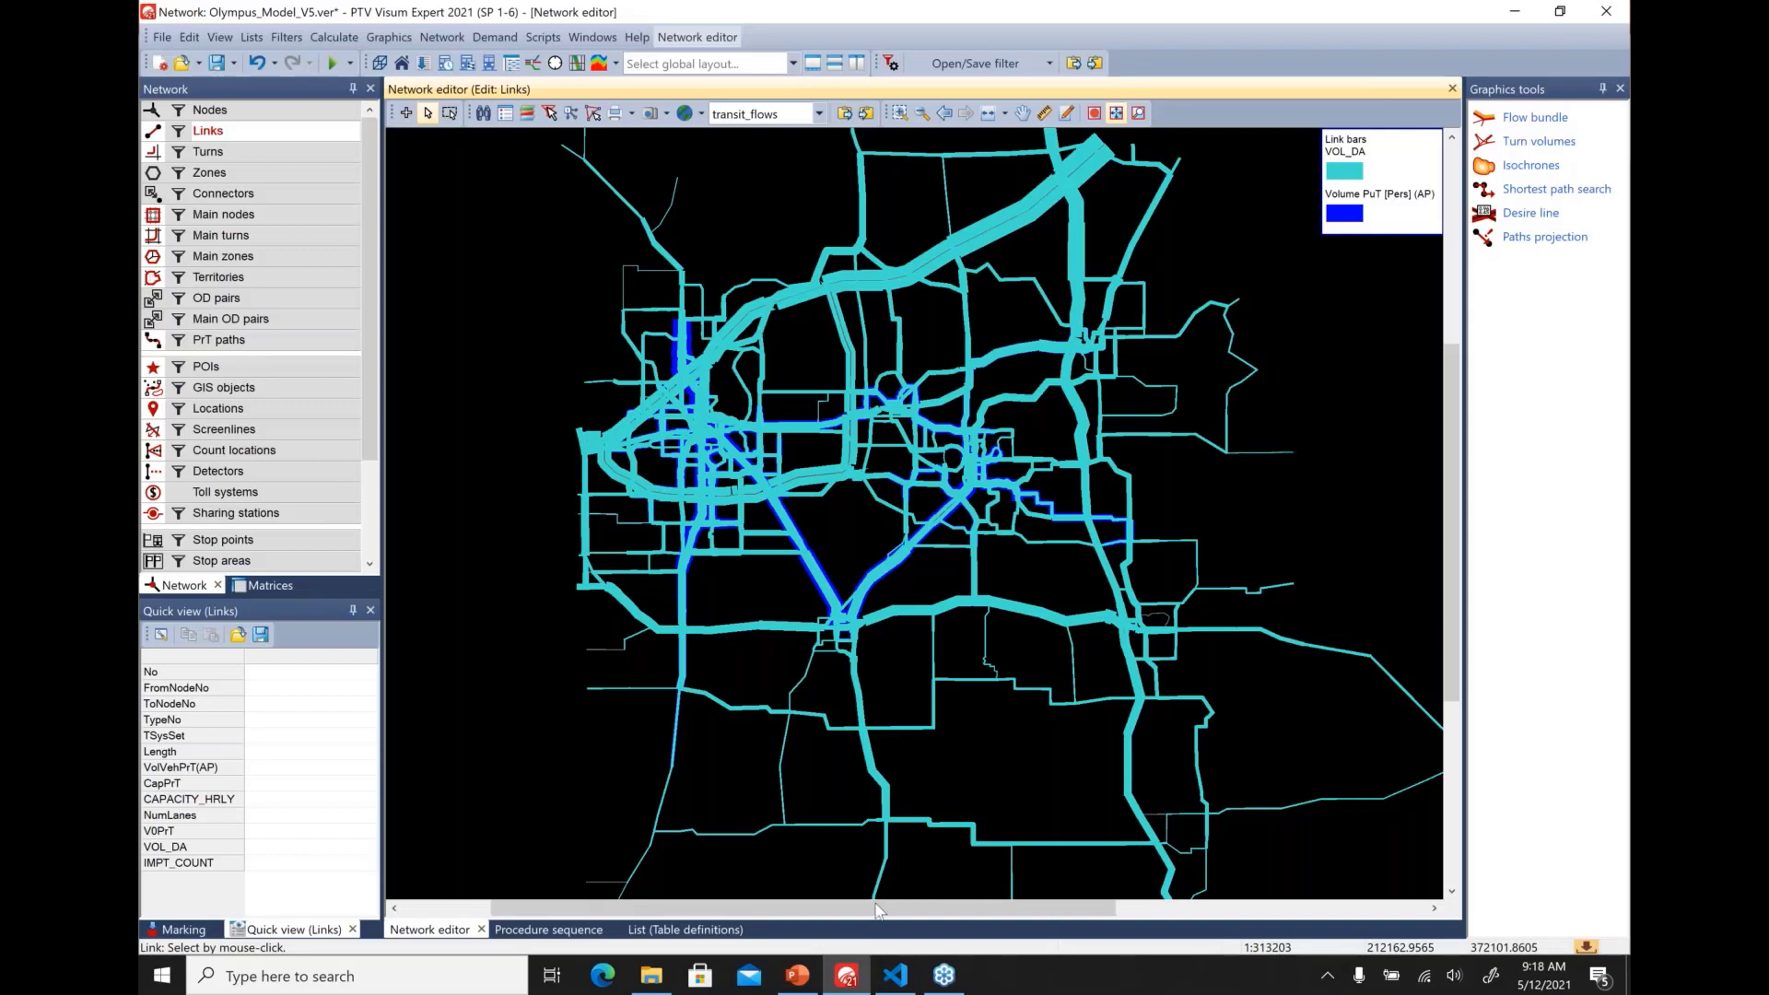
Return to Visum, load the base_network graphic parameters, and widen the Graphics tools area beside the network editor
left_click(820, 117)
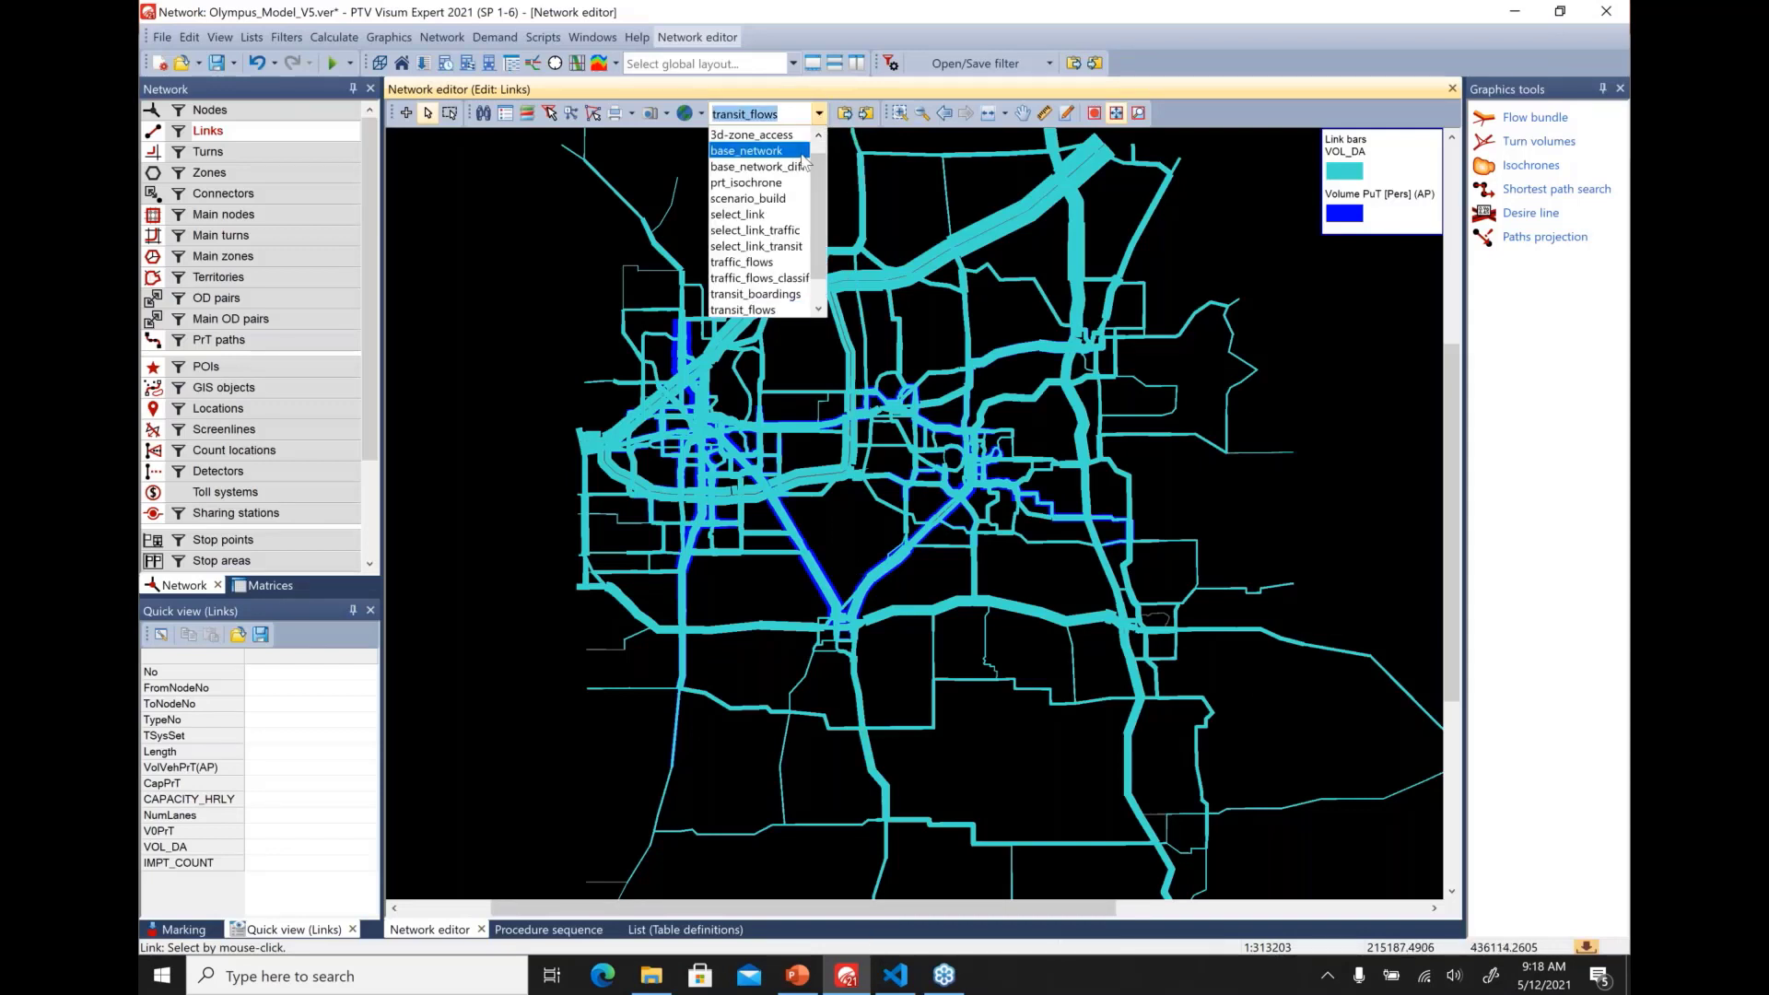
left_click(800, 152)
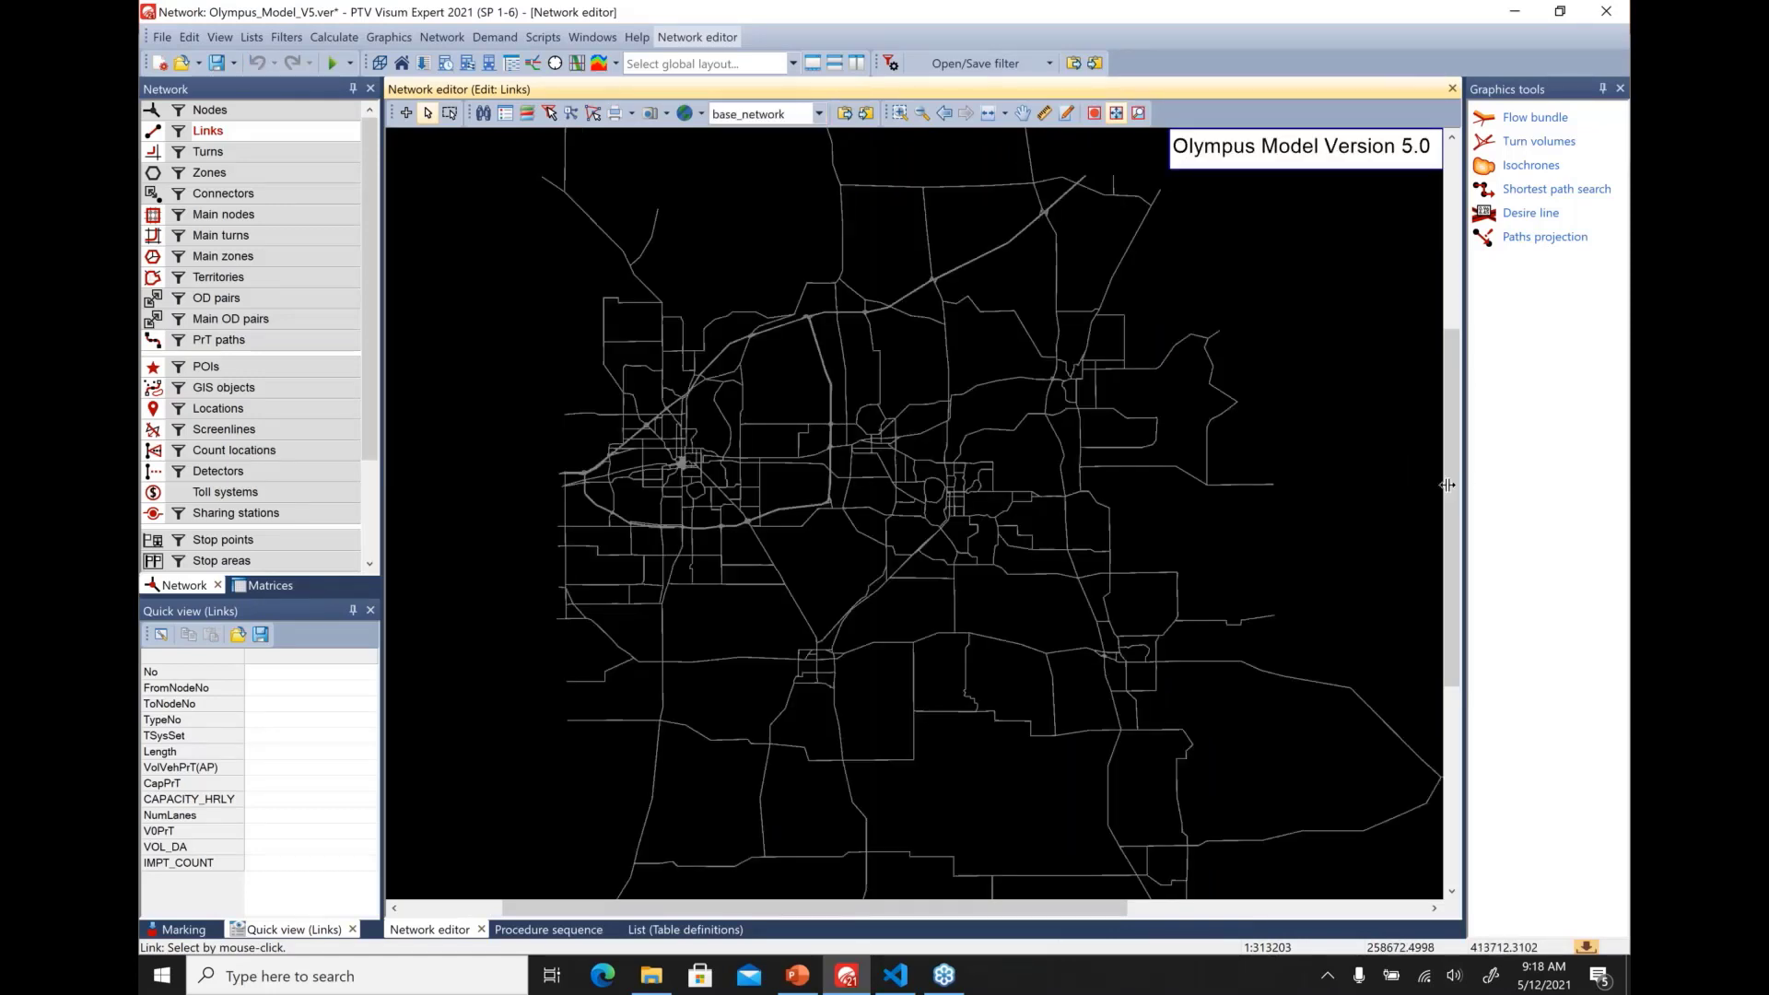
left_click_drag(1448, 485, 1392, 498)
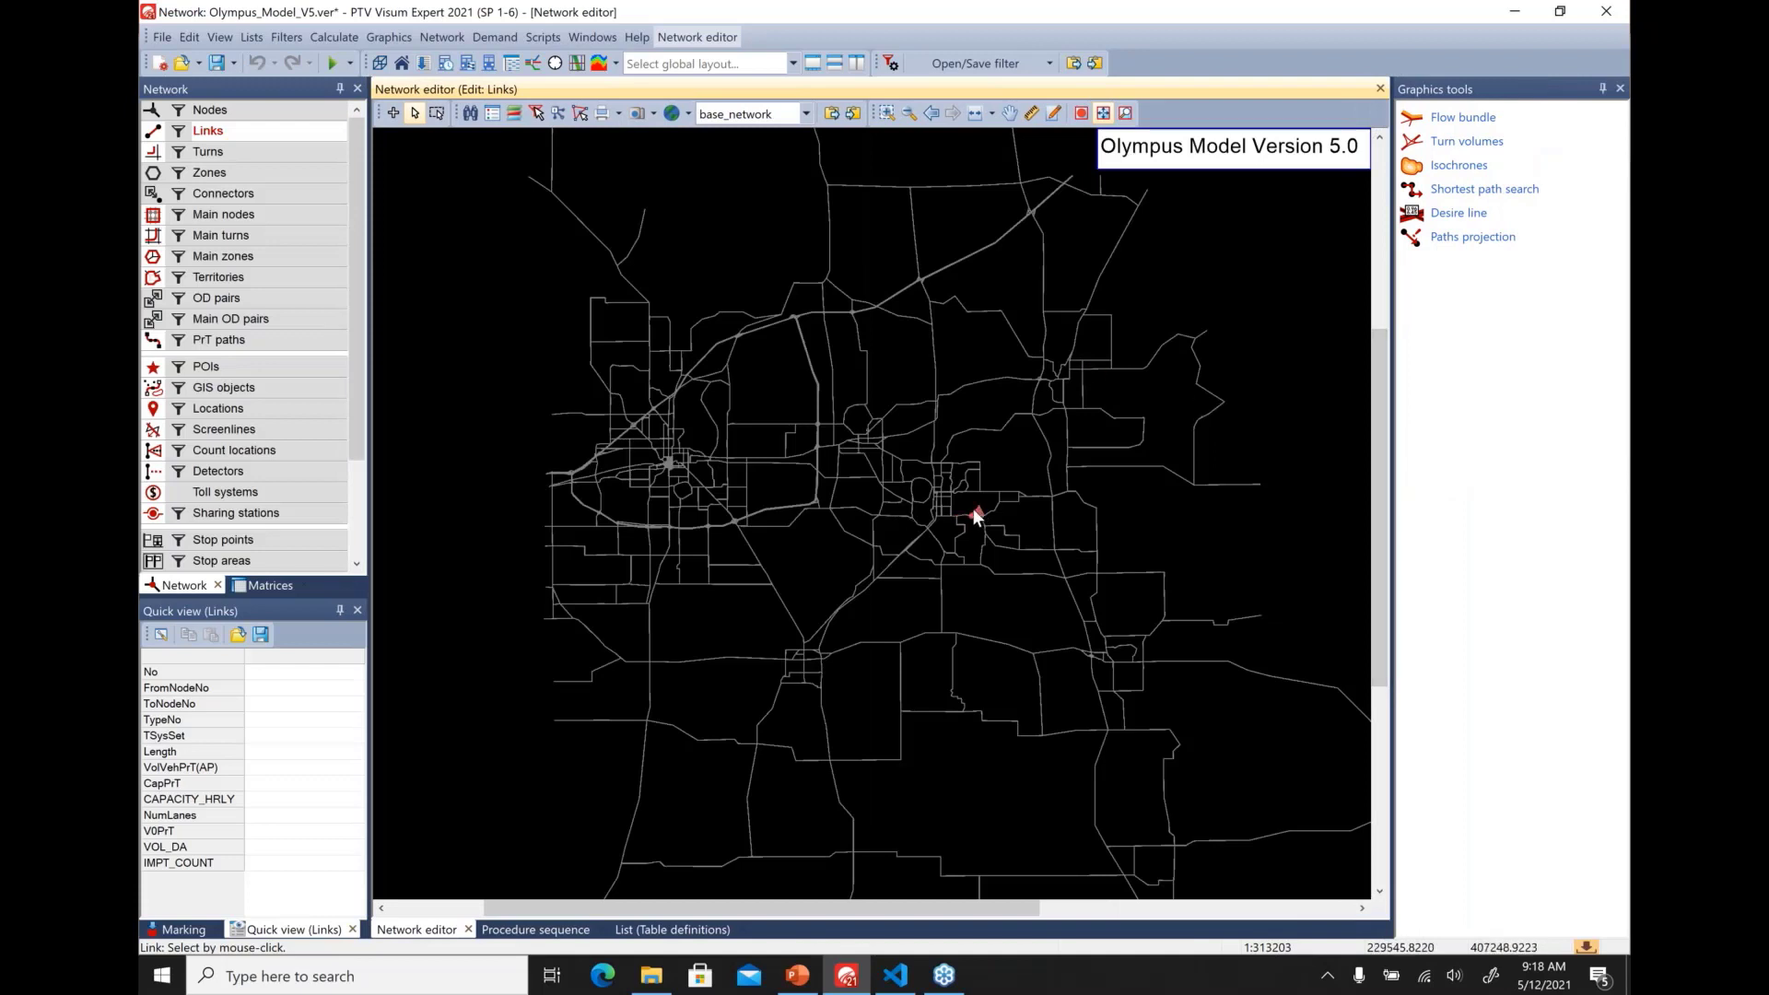
Calculate a PrT flow bundle for the northbound direction of link 8788 in the network's southwest, with link bars inserted
left_click(381, 40)
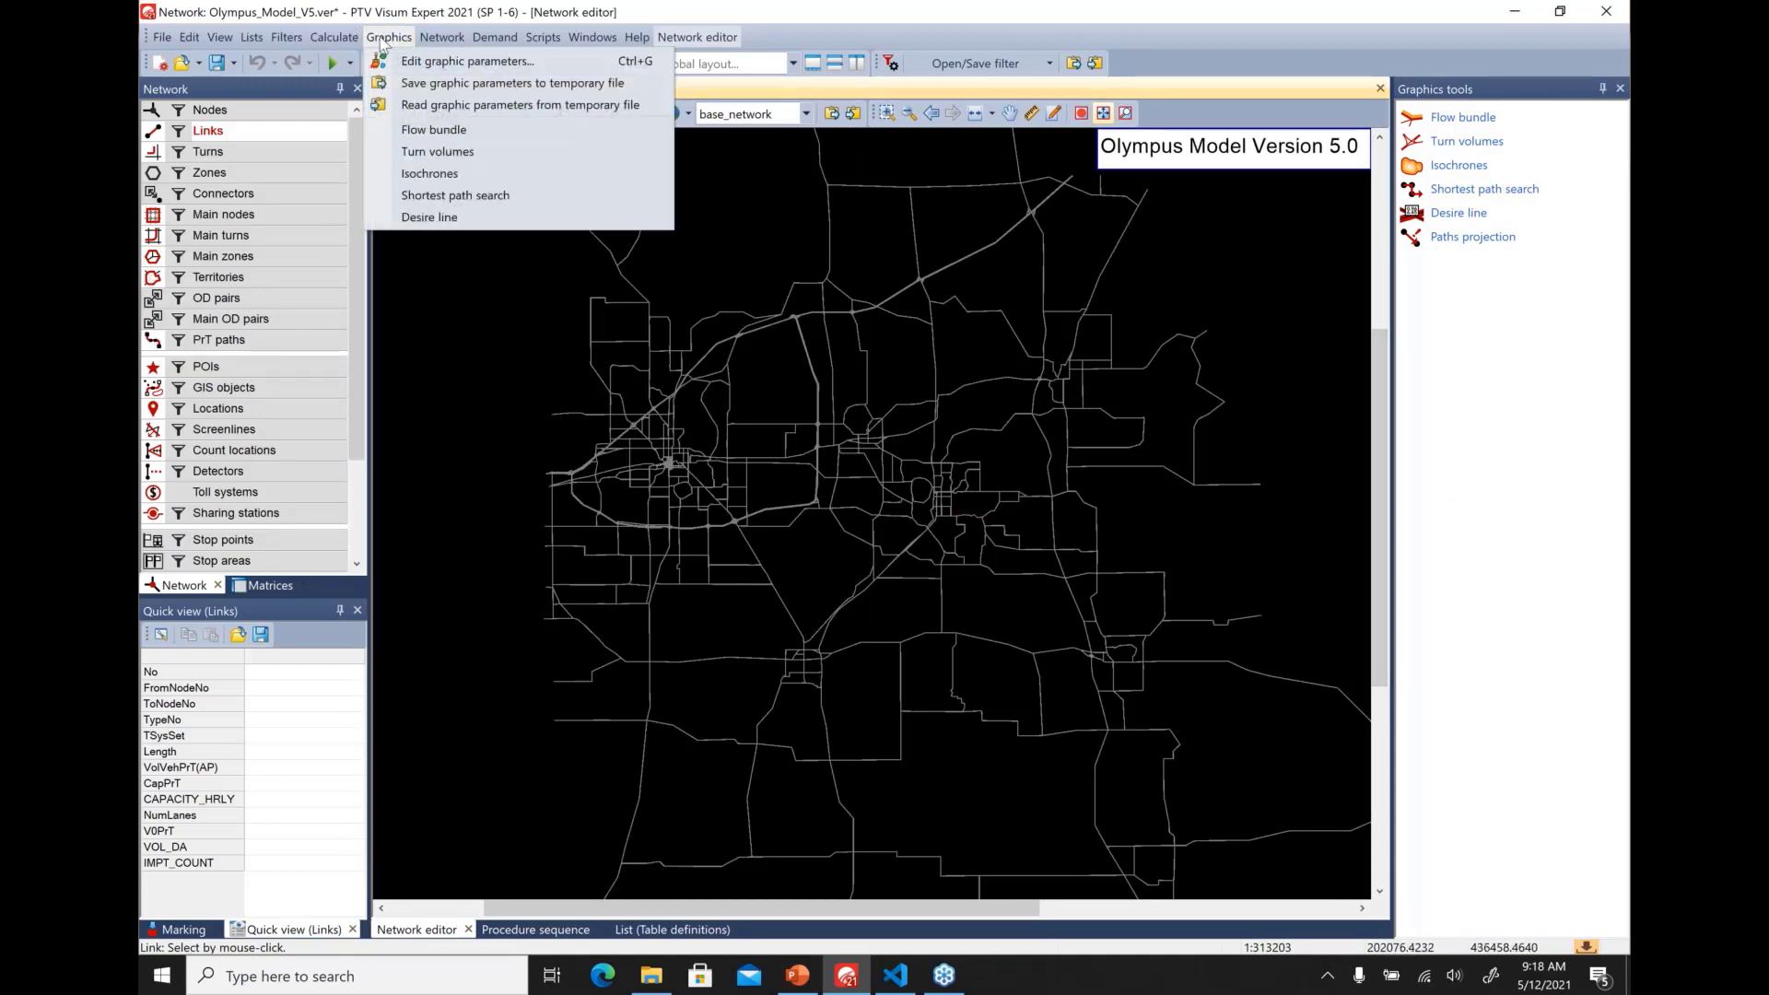
left_click(448, 130)
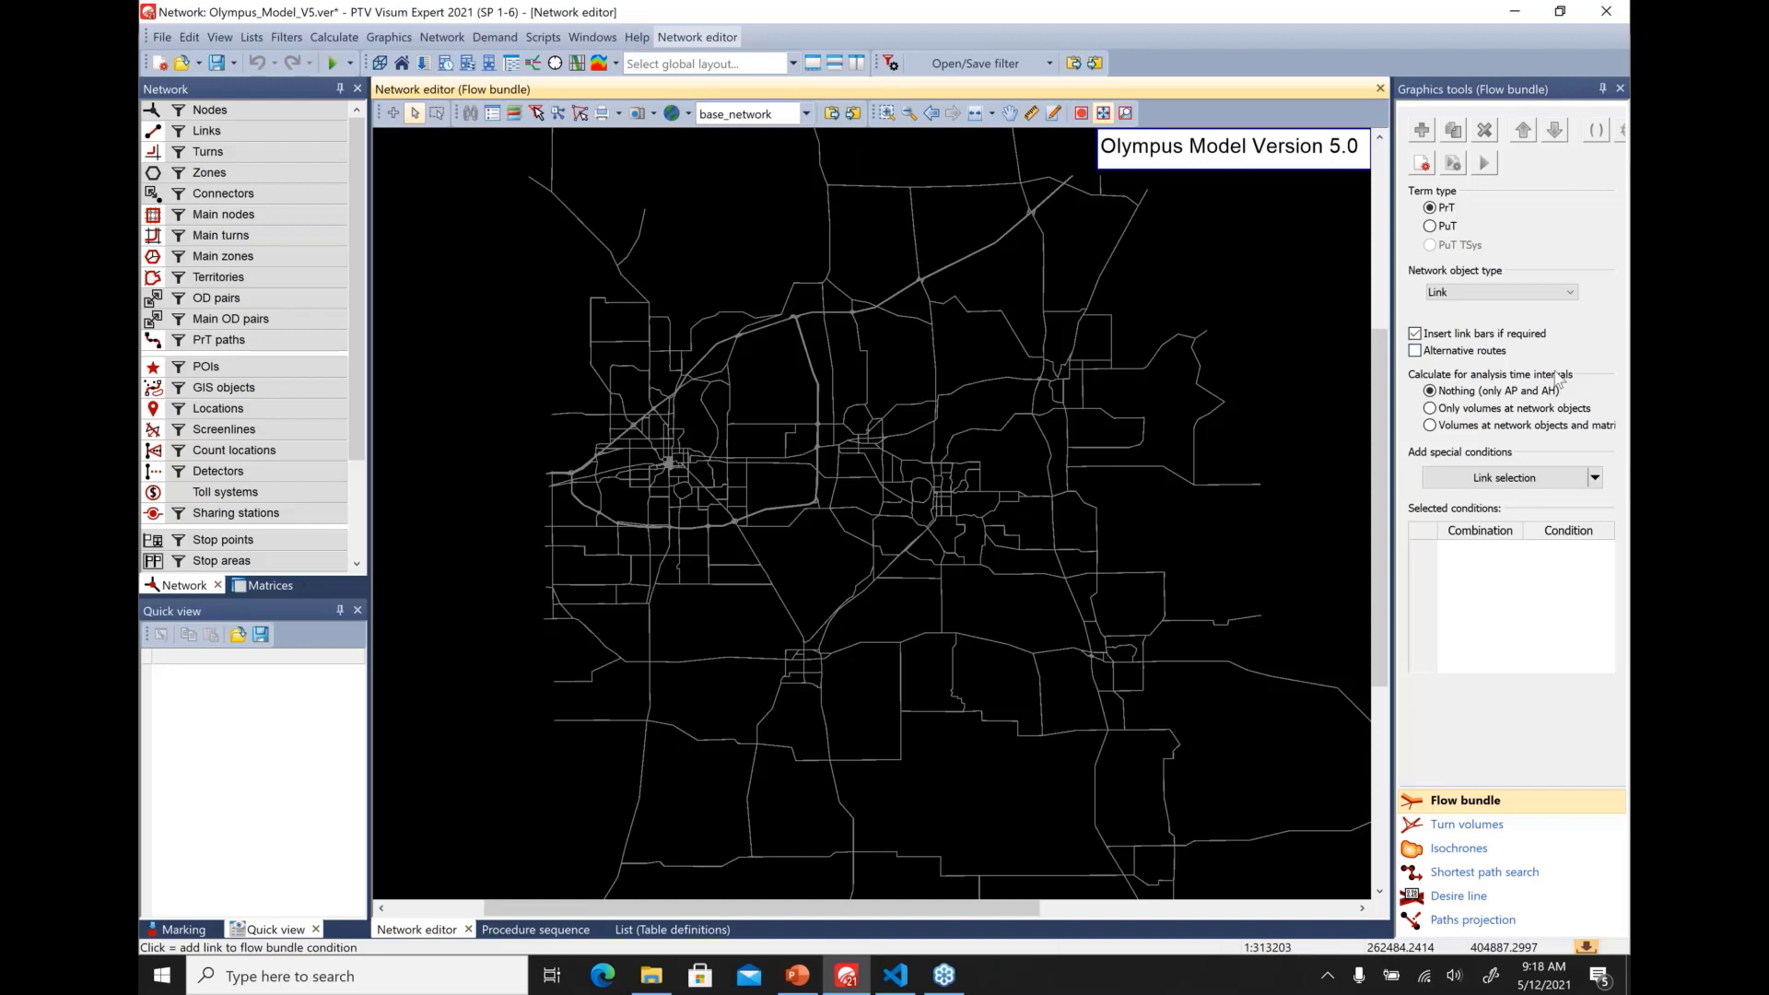
left_click(663, 680)
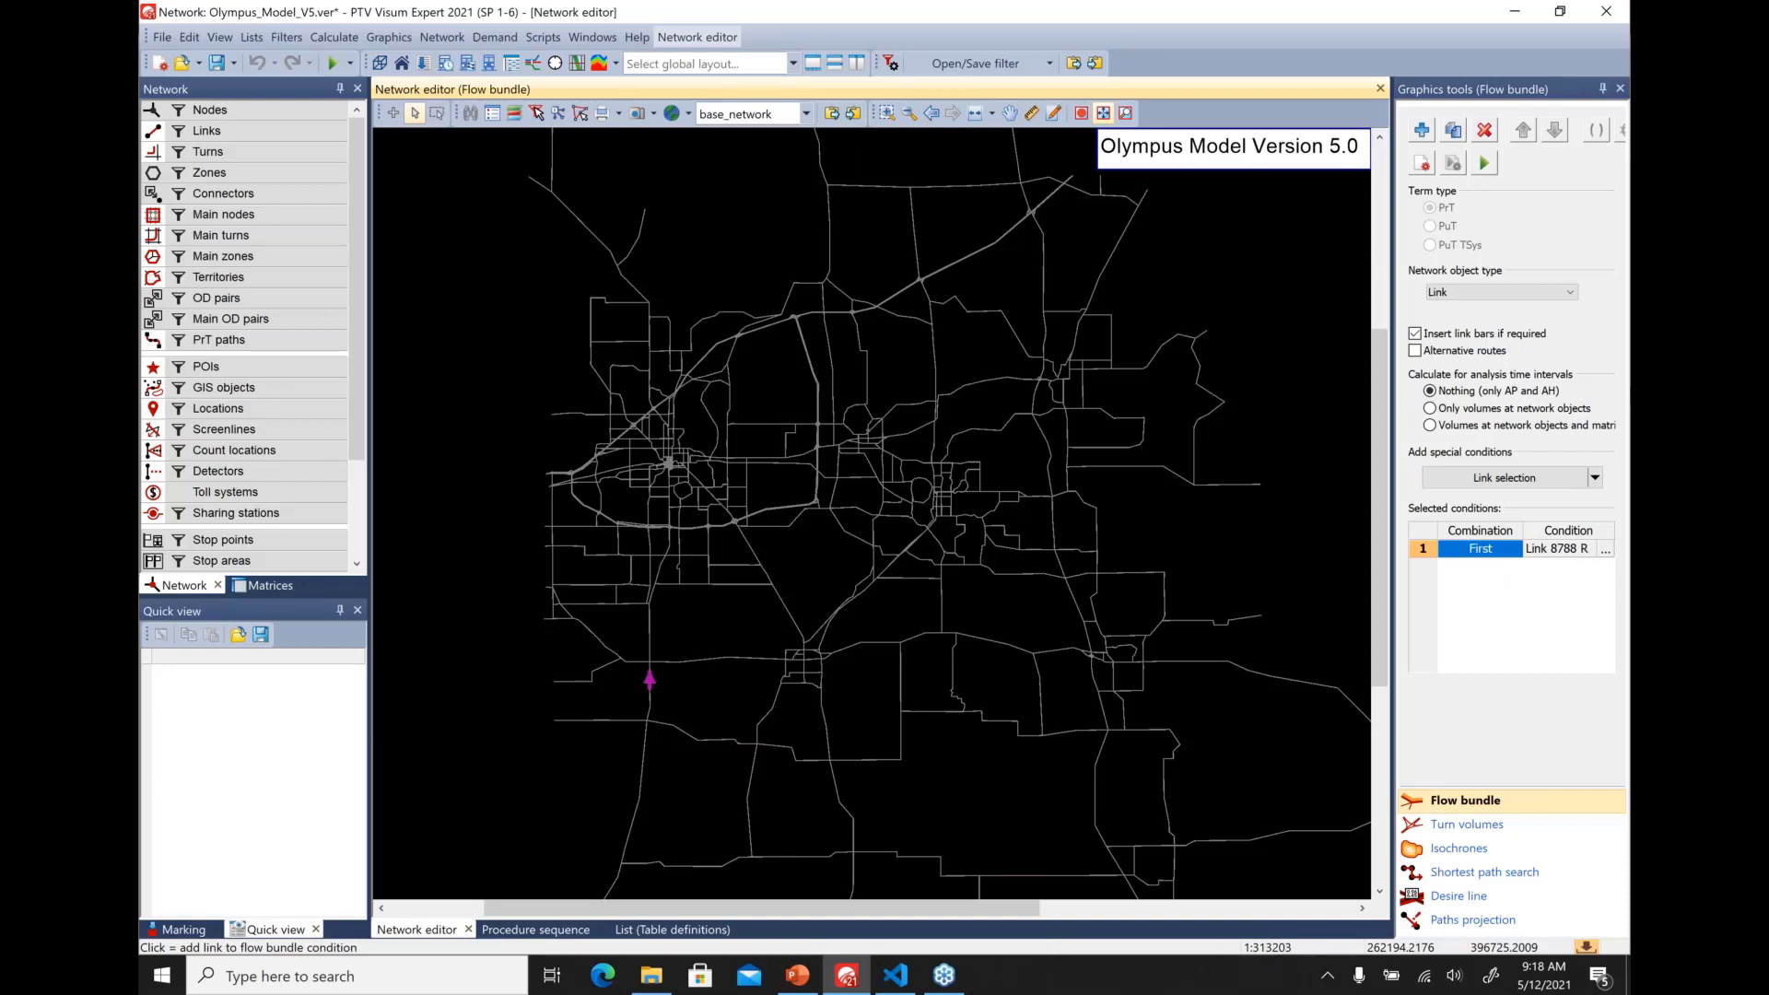
left_click(1484, 171)
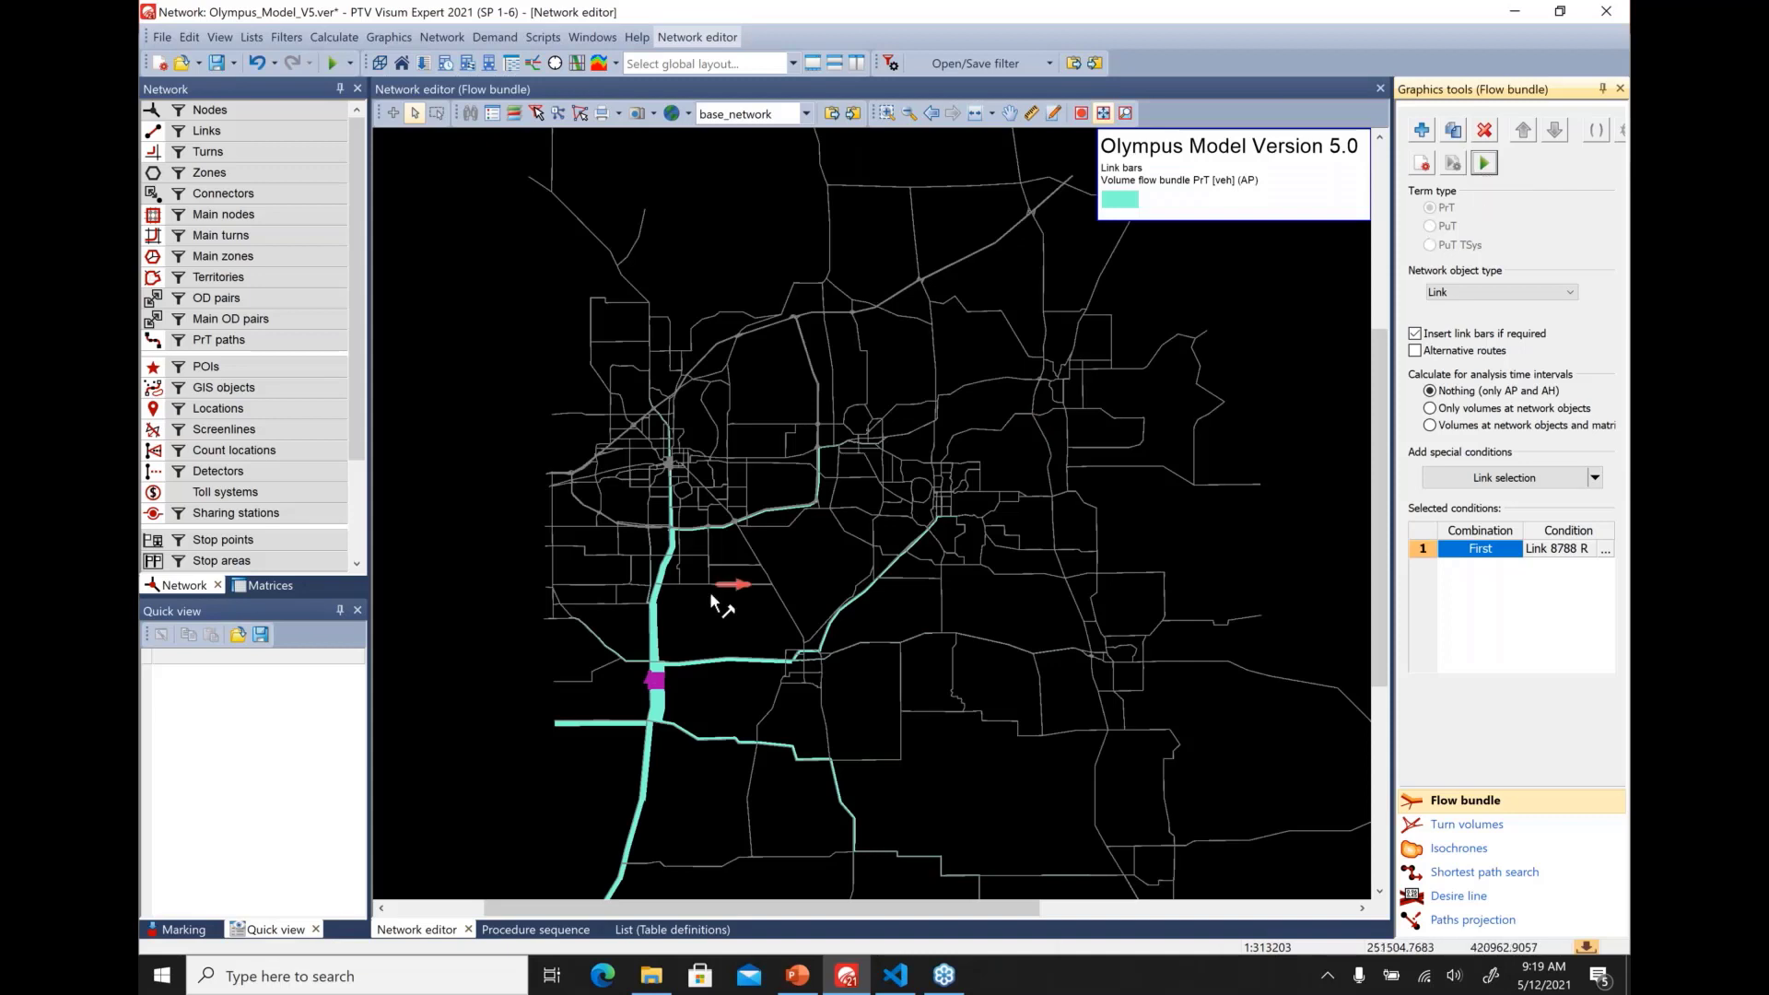
scroll(765, 517, "down", 1)
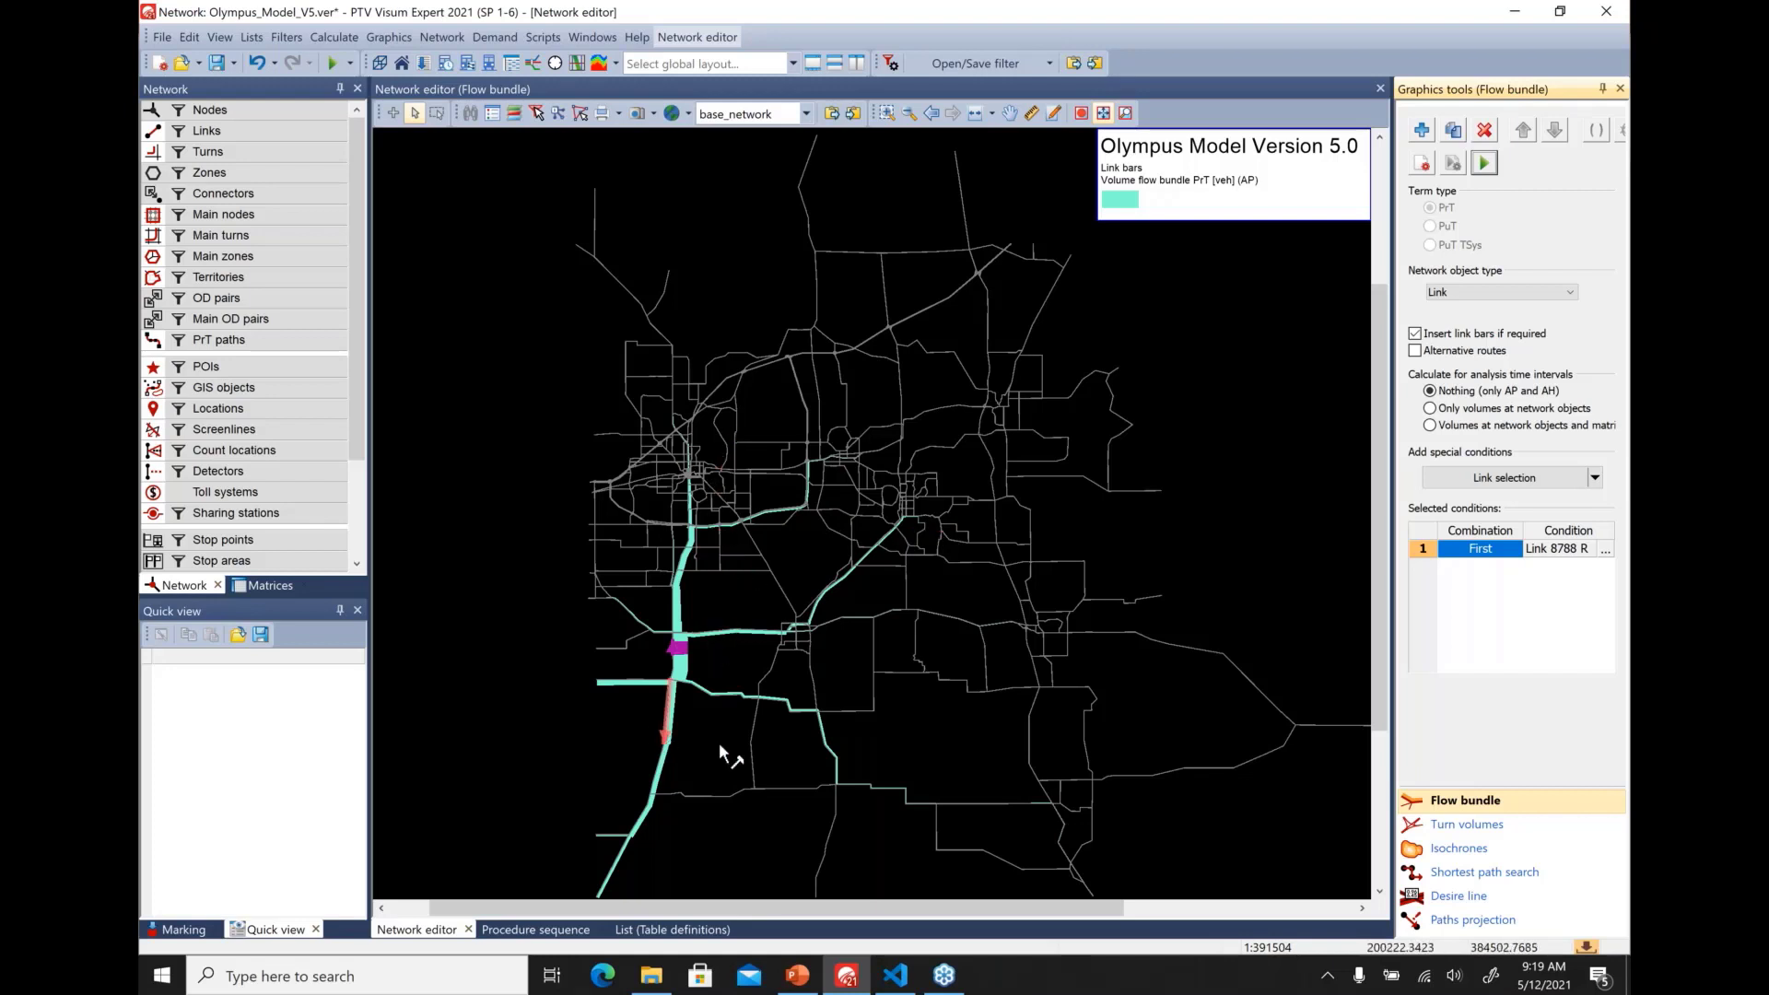
left_click(1380, 893)
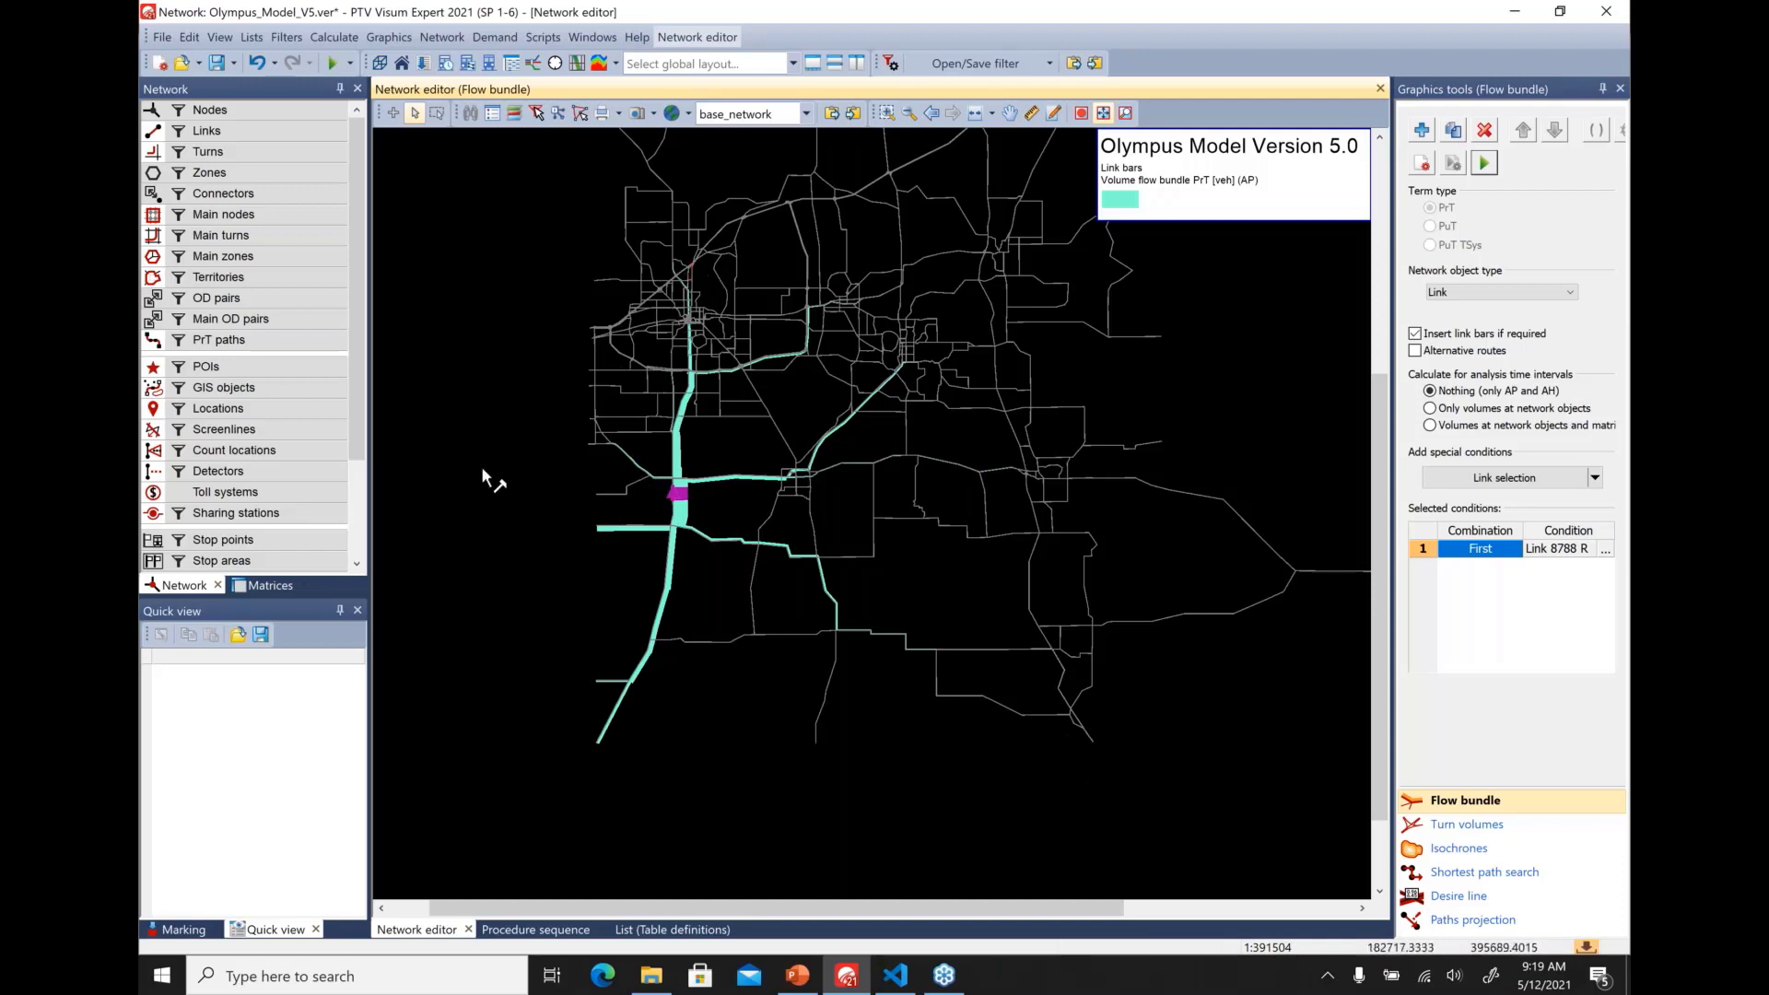
Turn on drawing of the Zones layer in the graphic parameters and turn off drawing of the zone polygons
left_click(378, 38)
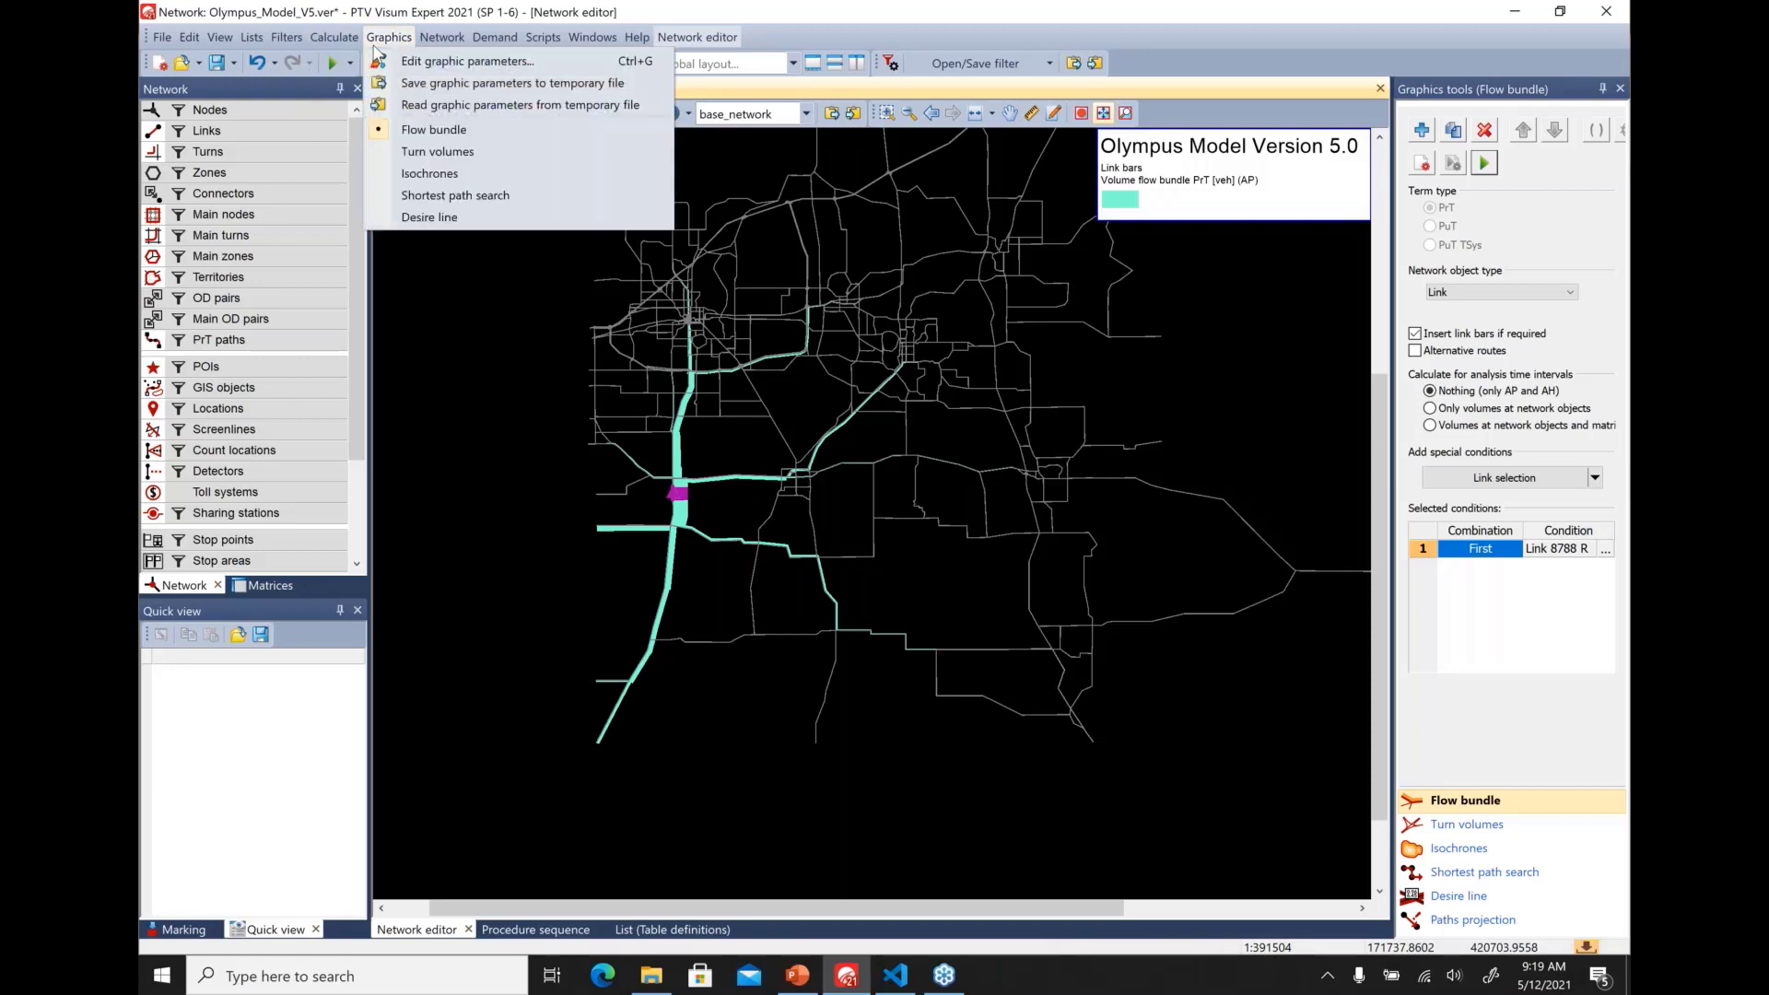
left_click(380, 62)
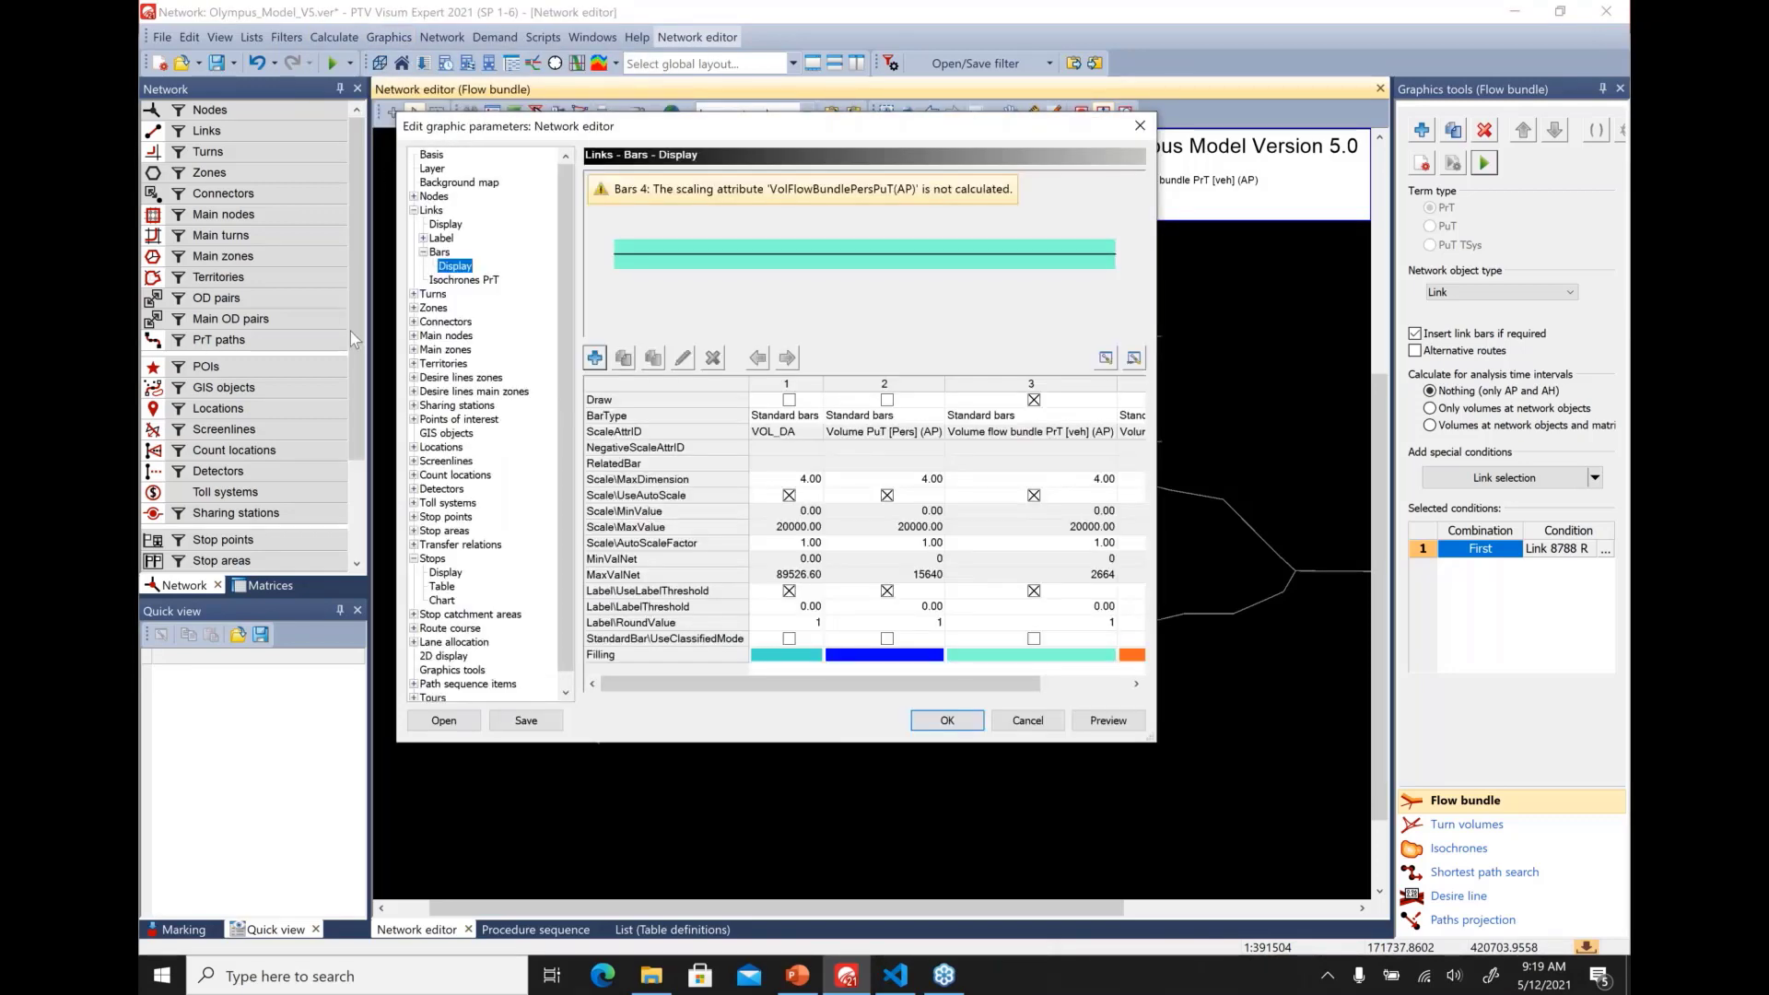
left_click(433, 309)
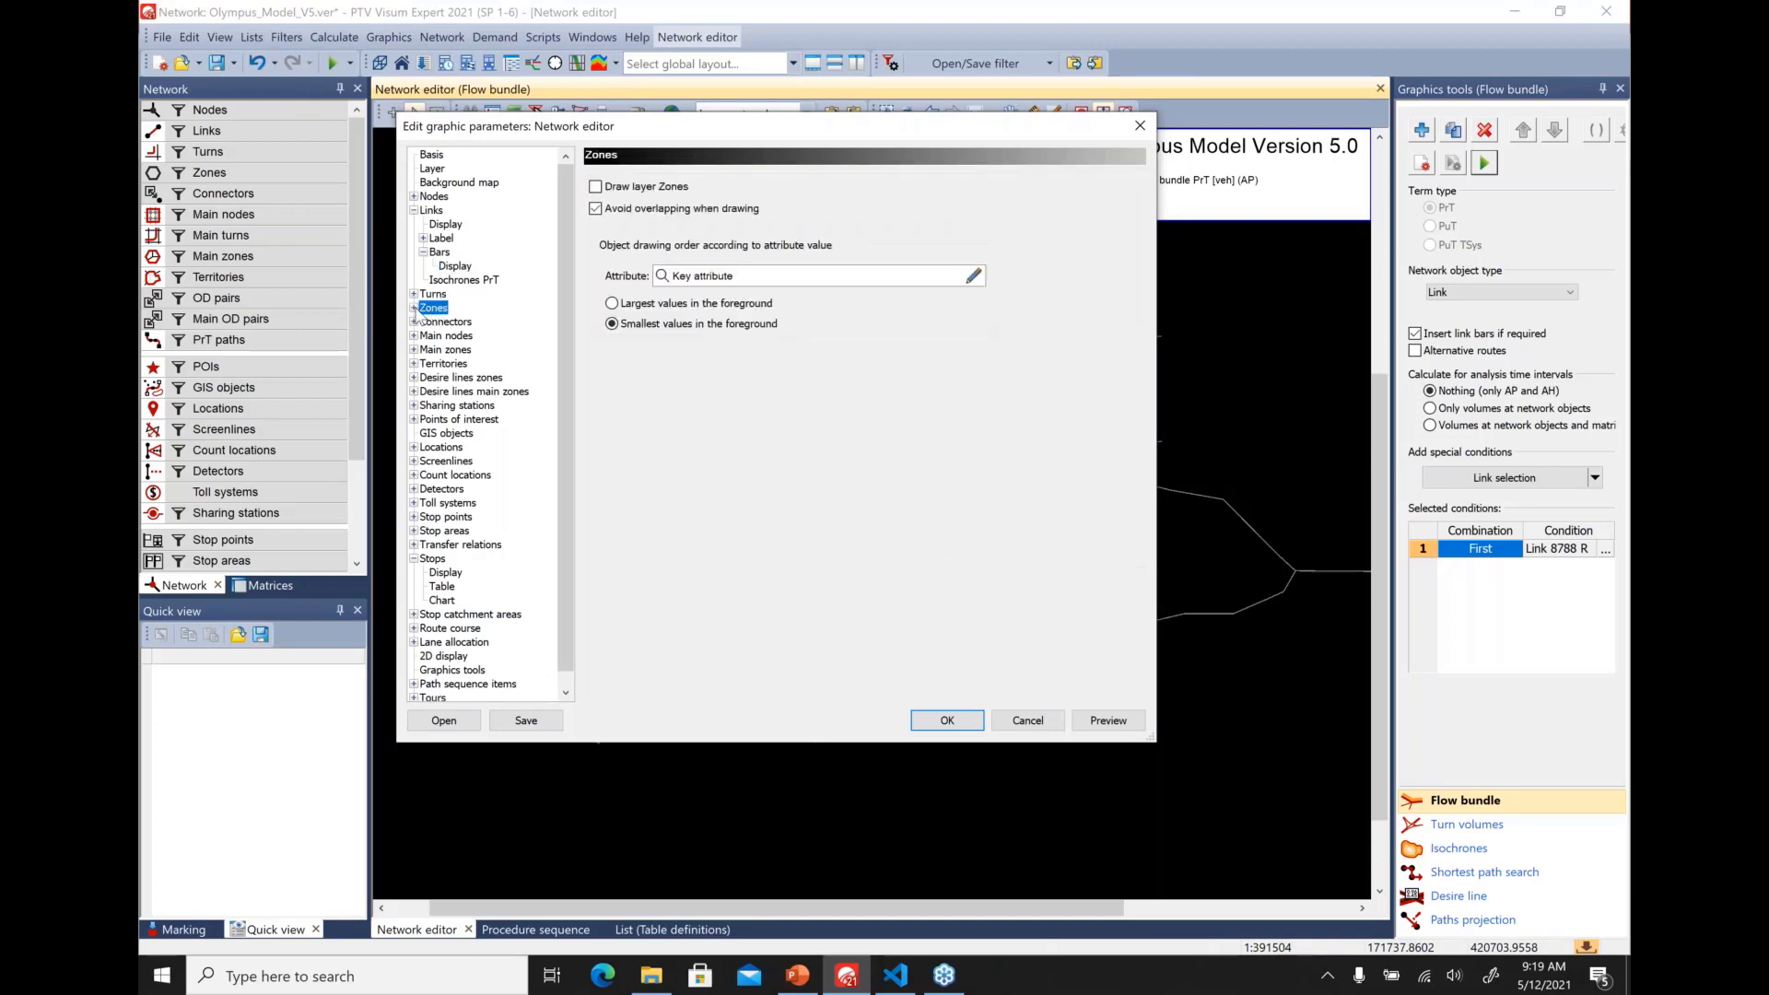
left_click(415, 310)
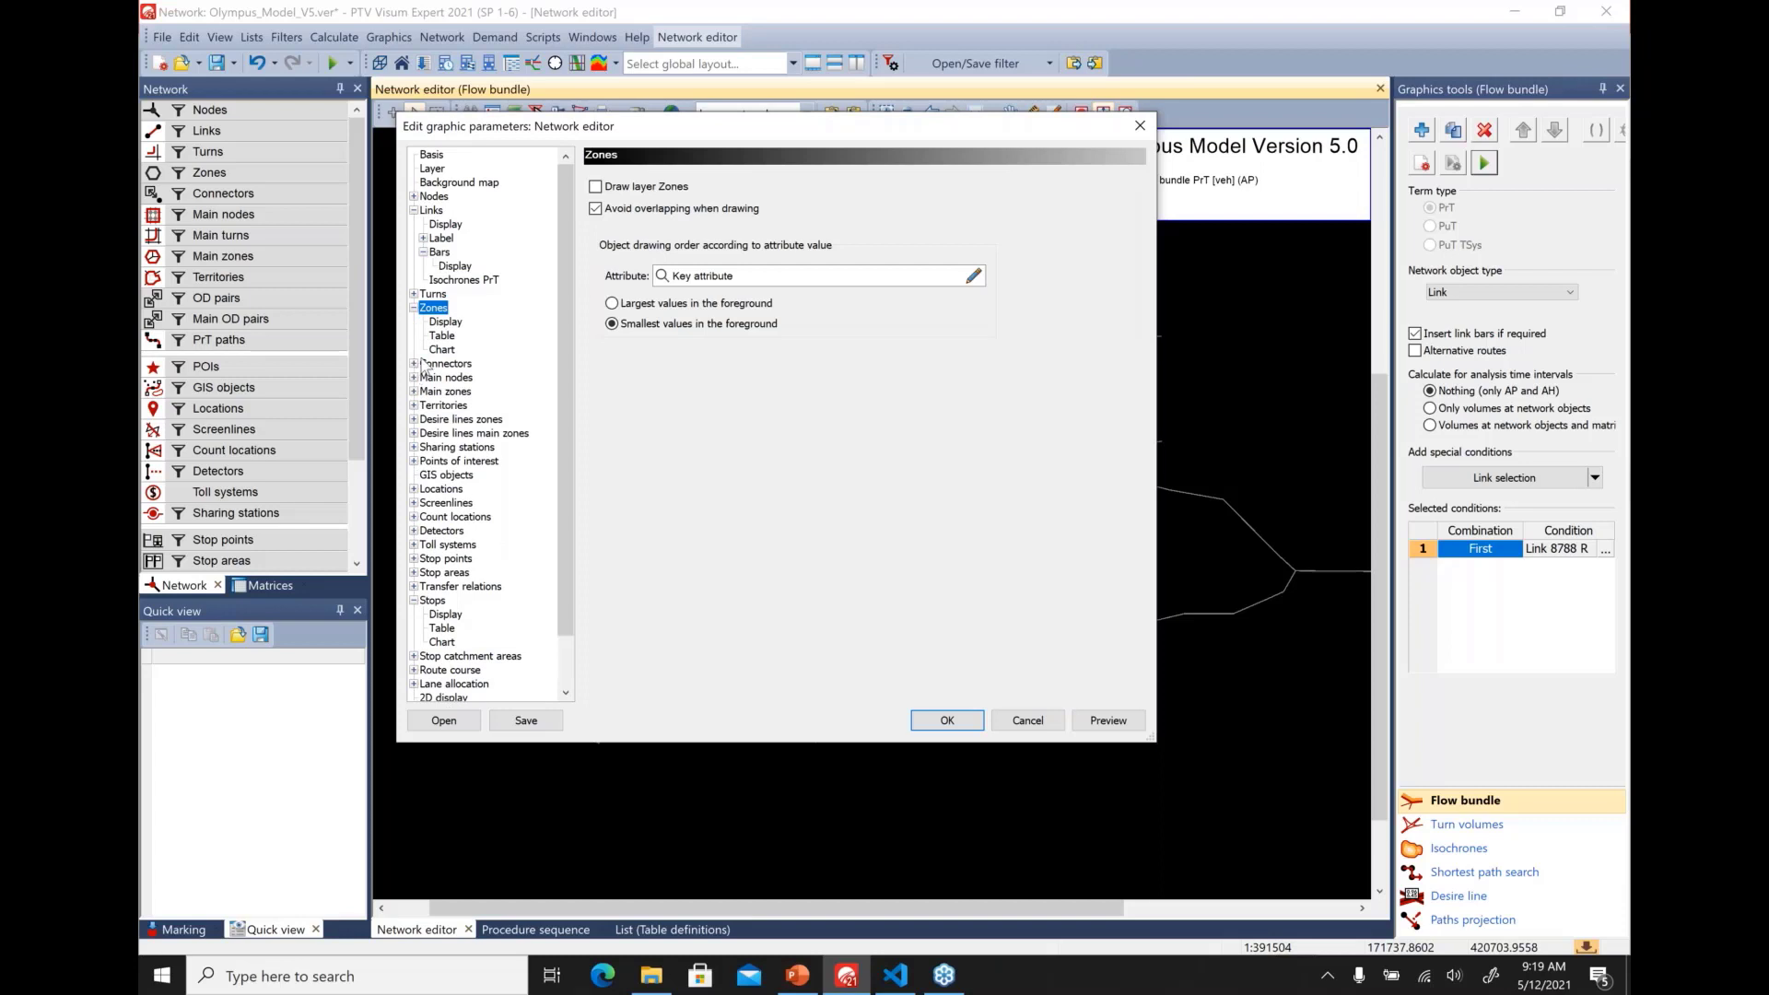
left_click(607, 190)
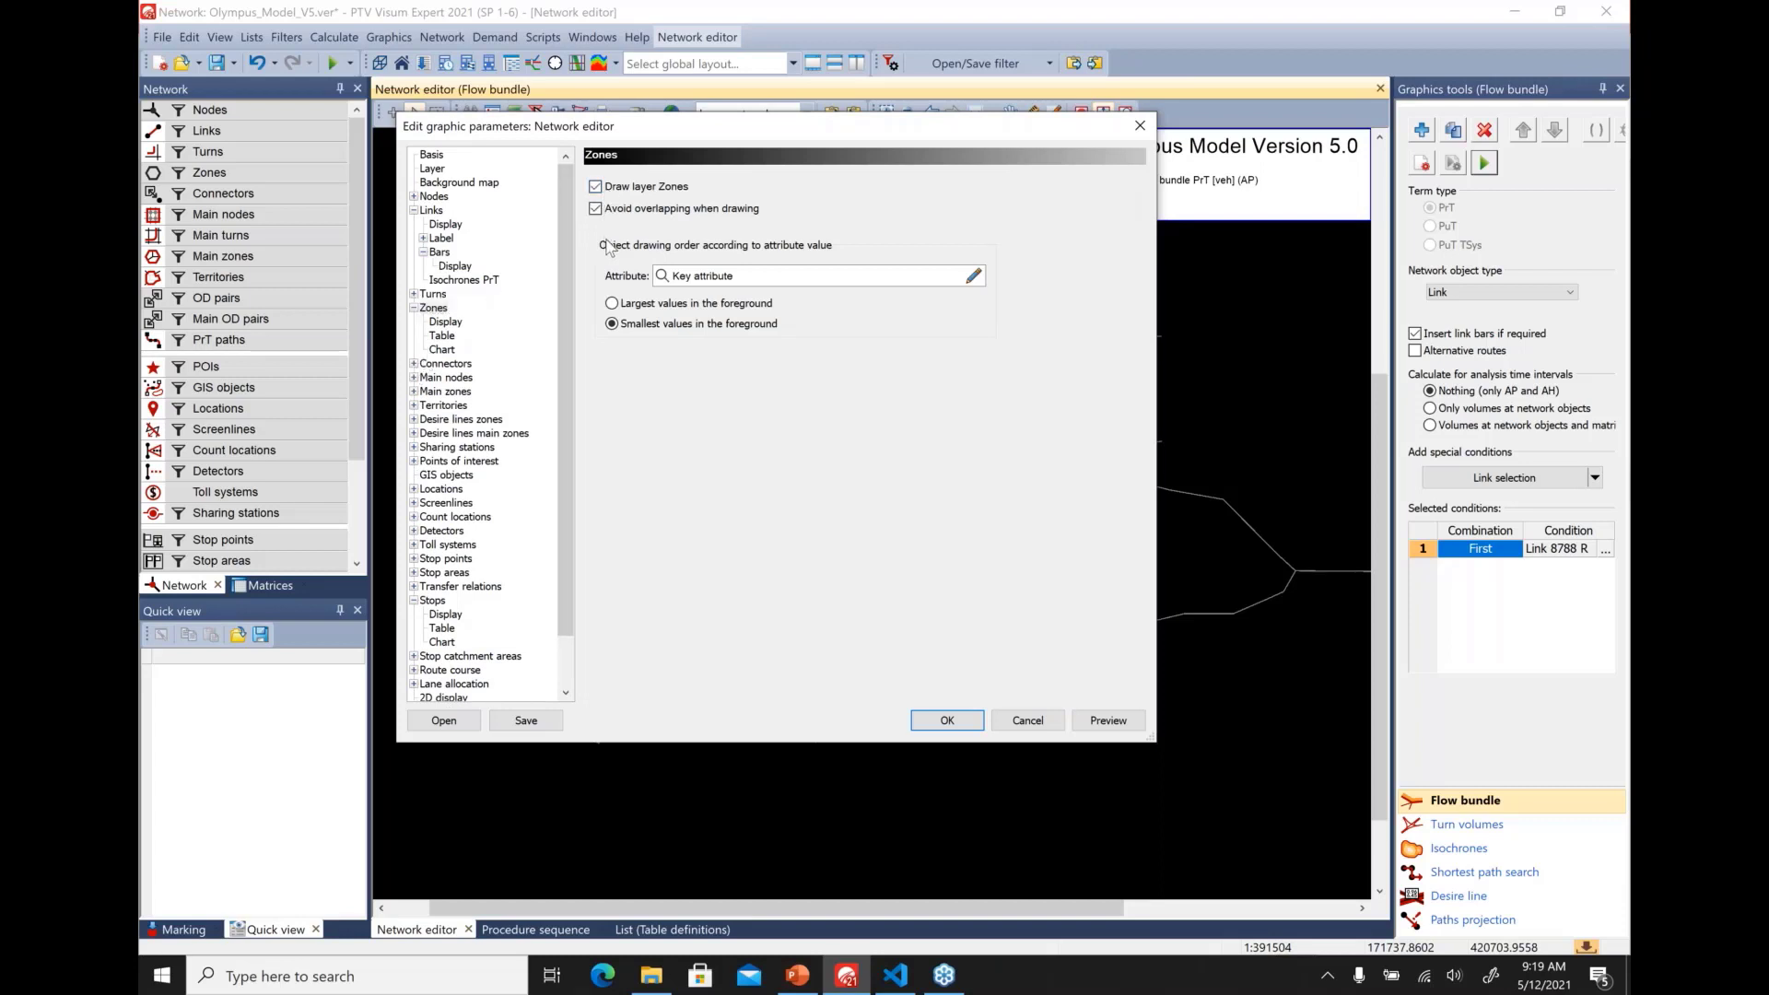
left_click(444, 336)
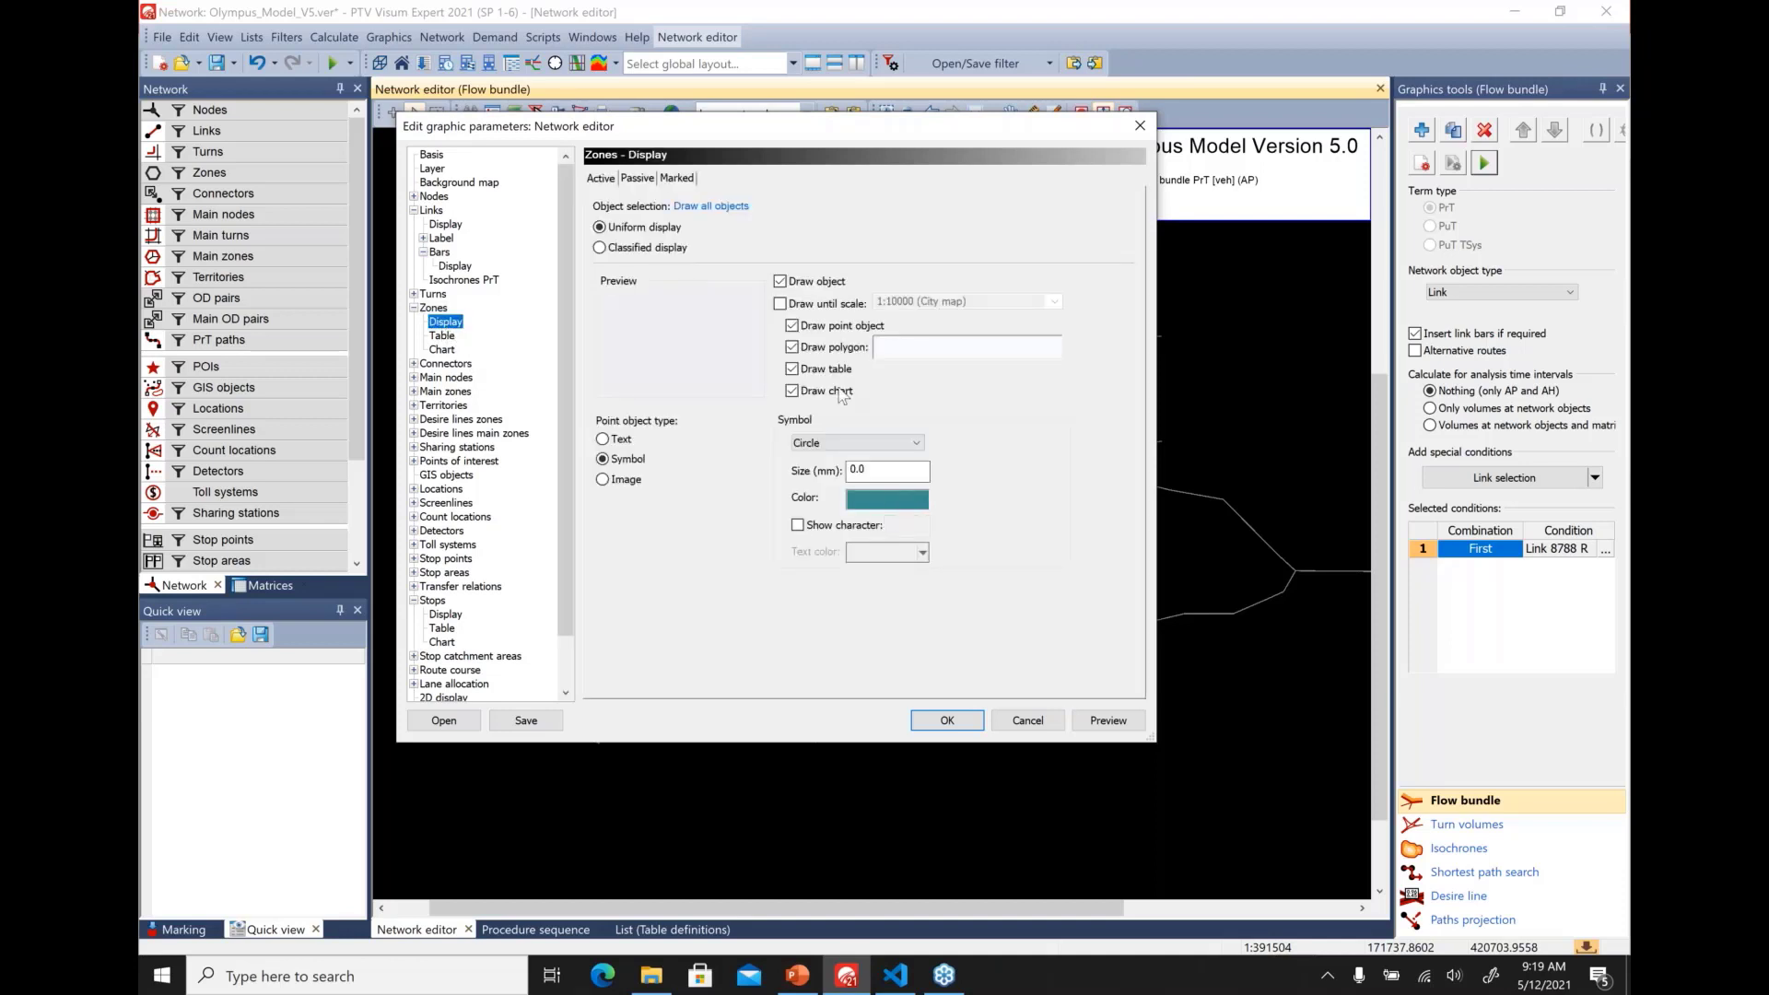
left_click(801, 353)
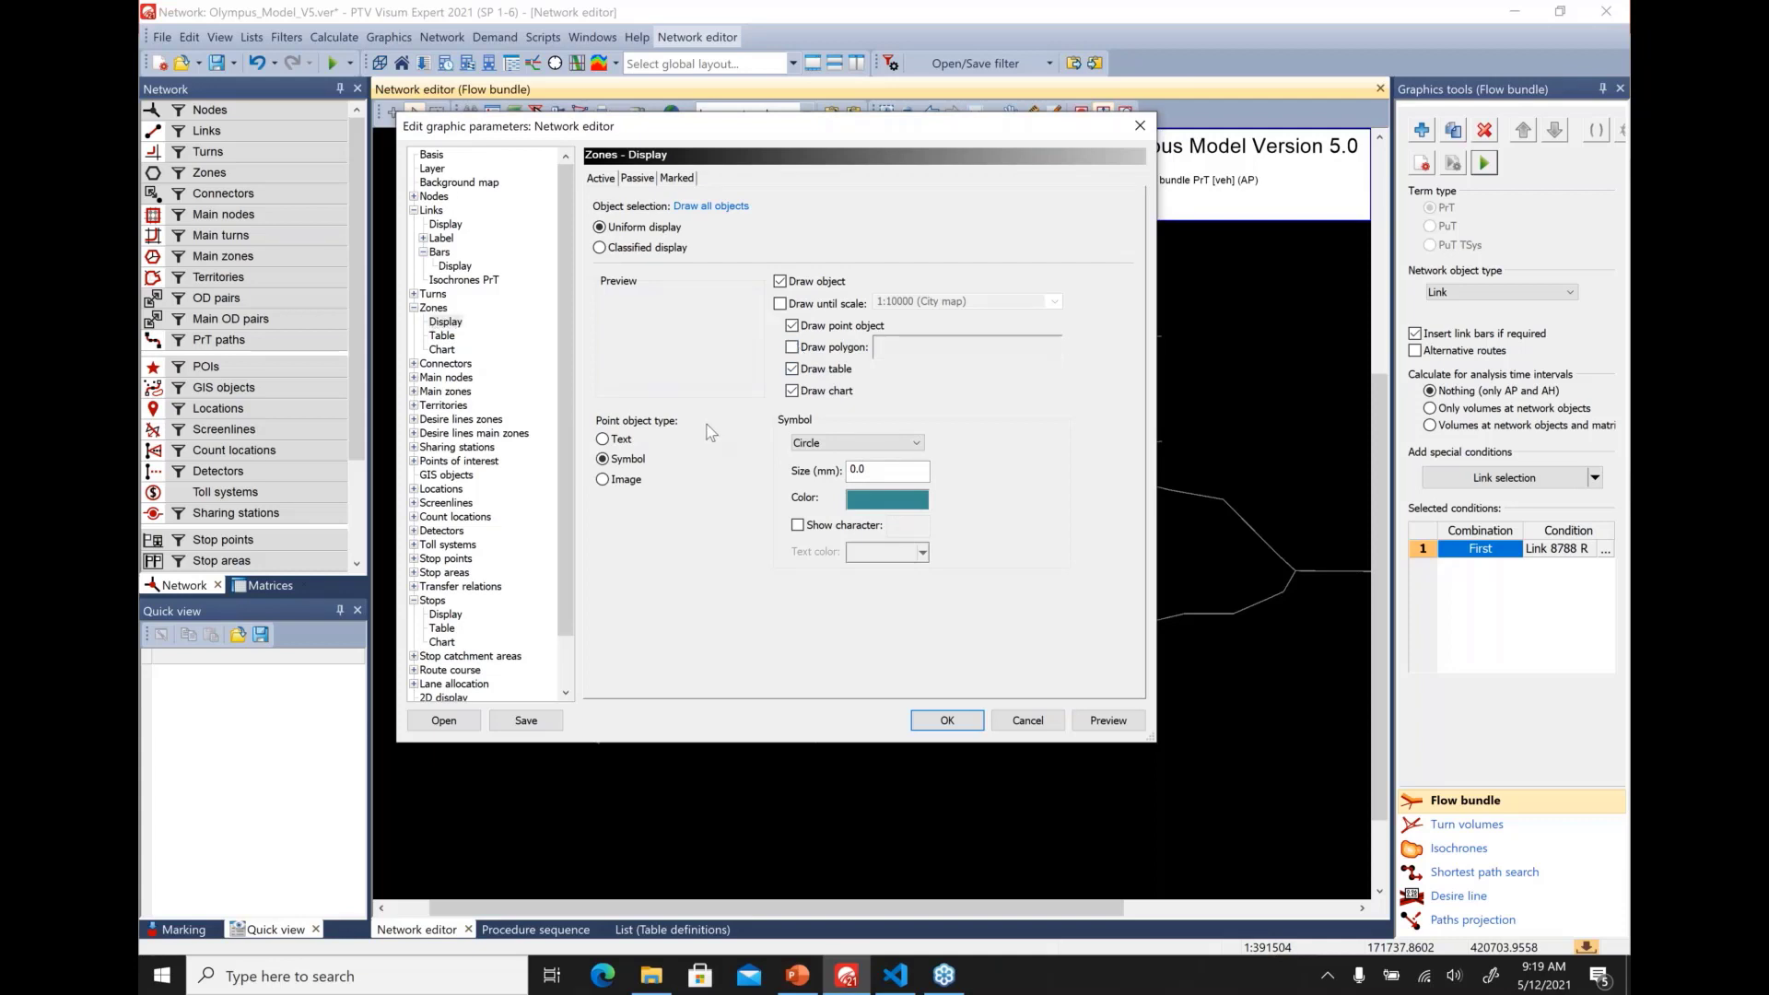
Set the zone pie chart's first attribute to Origin traffic flow bundle PrT [veh] (AP)
left_click(443, 350)
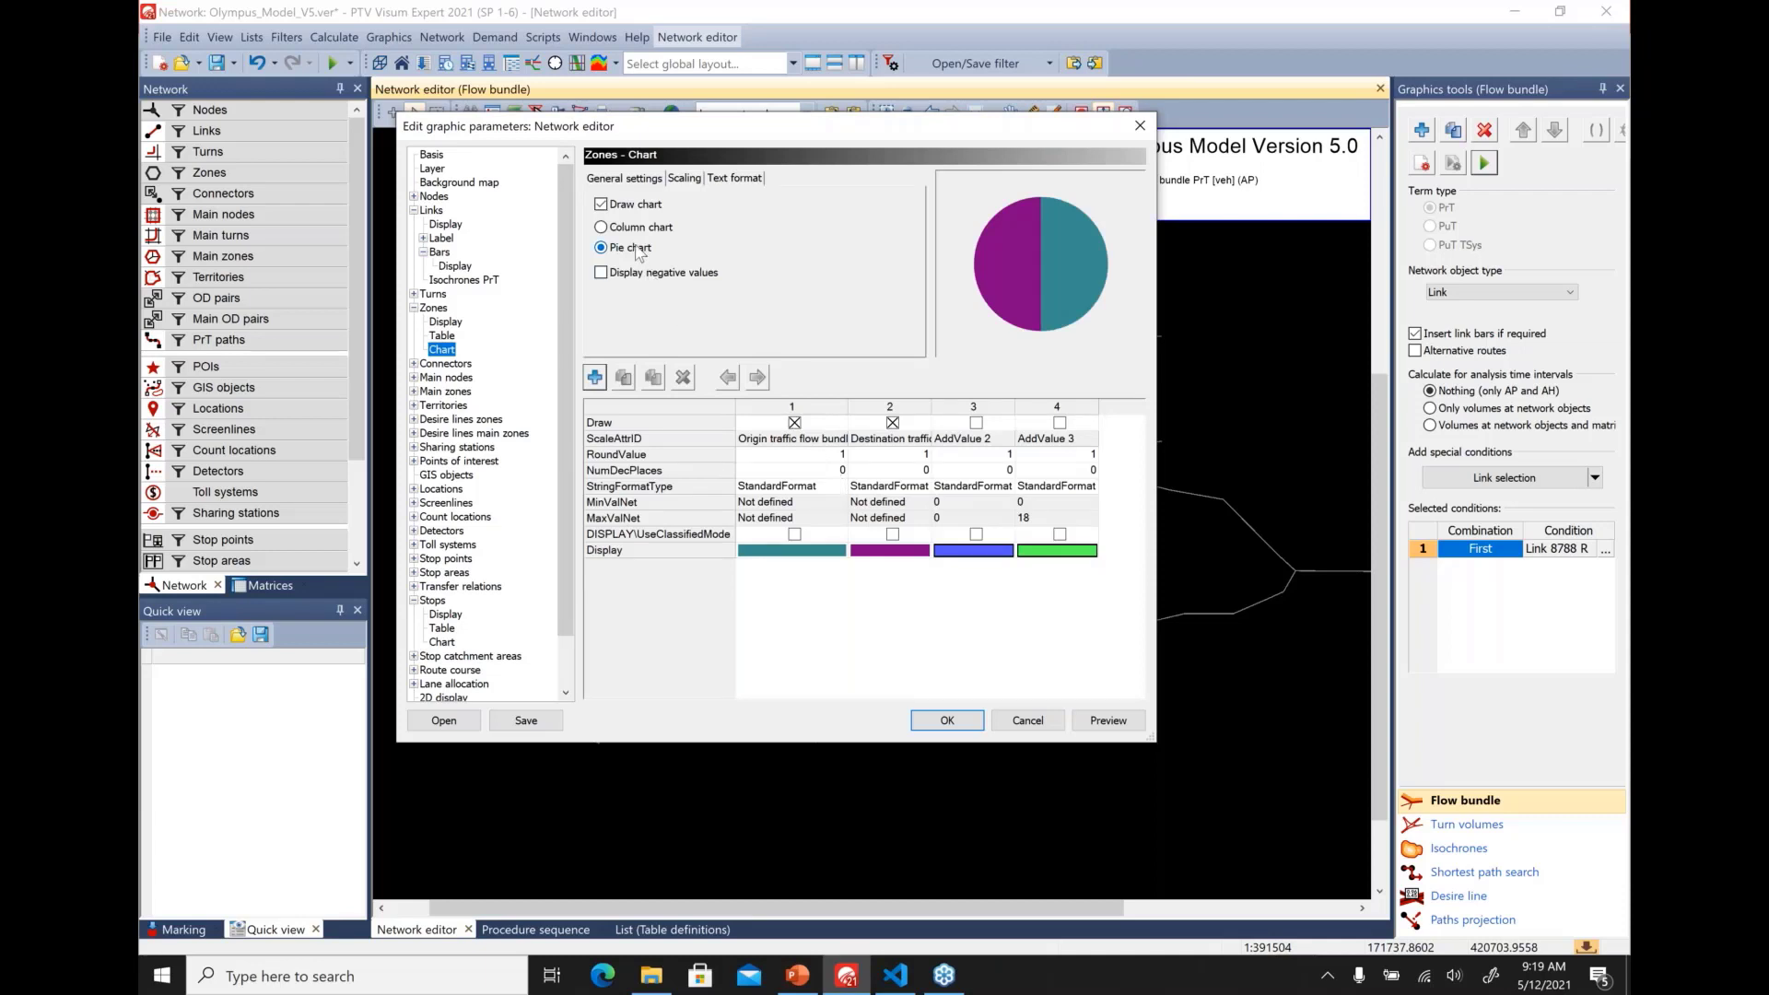
double_click(813, 442)
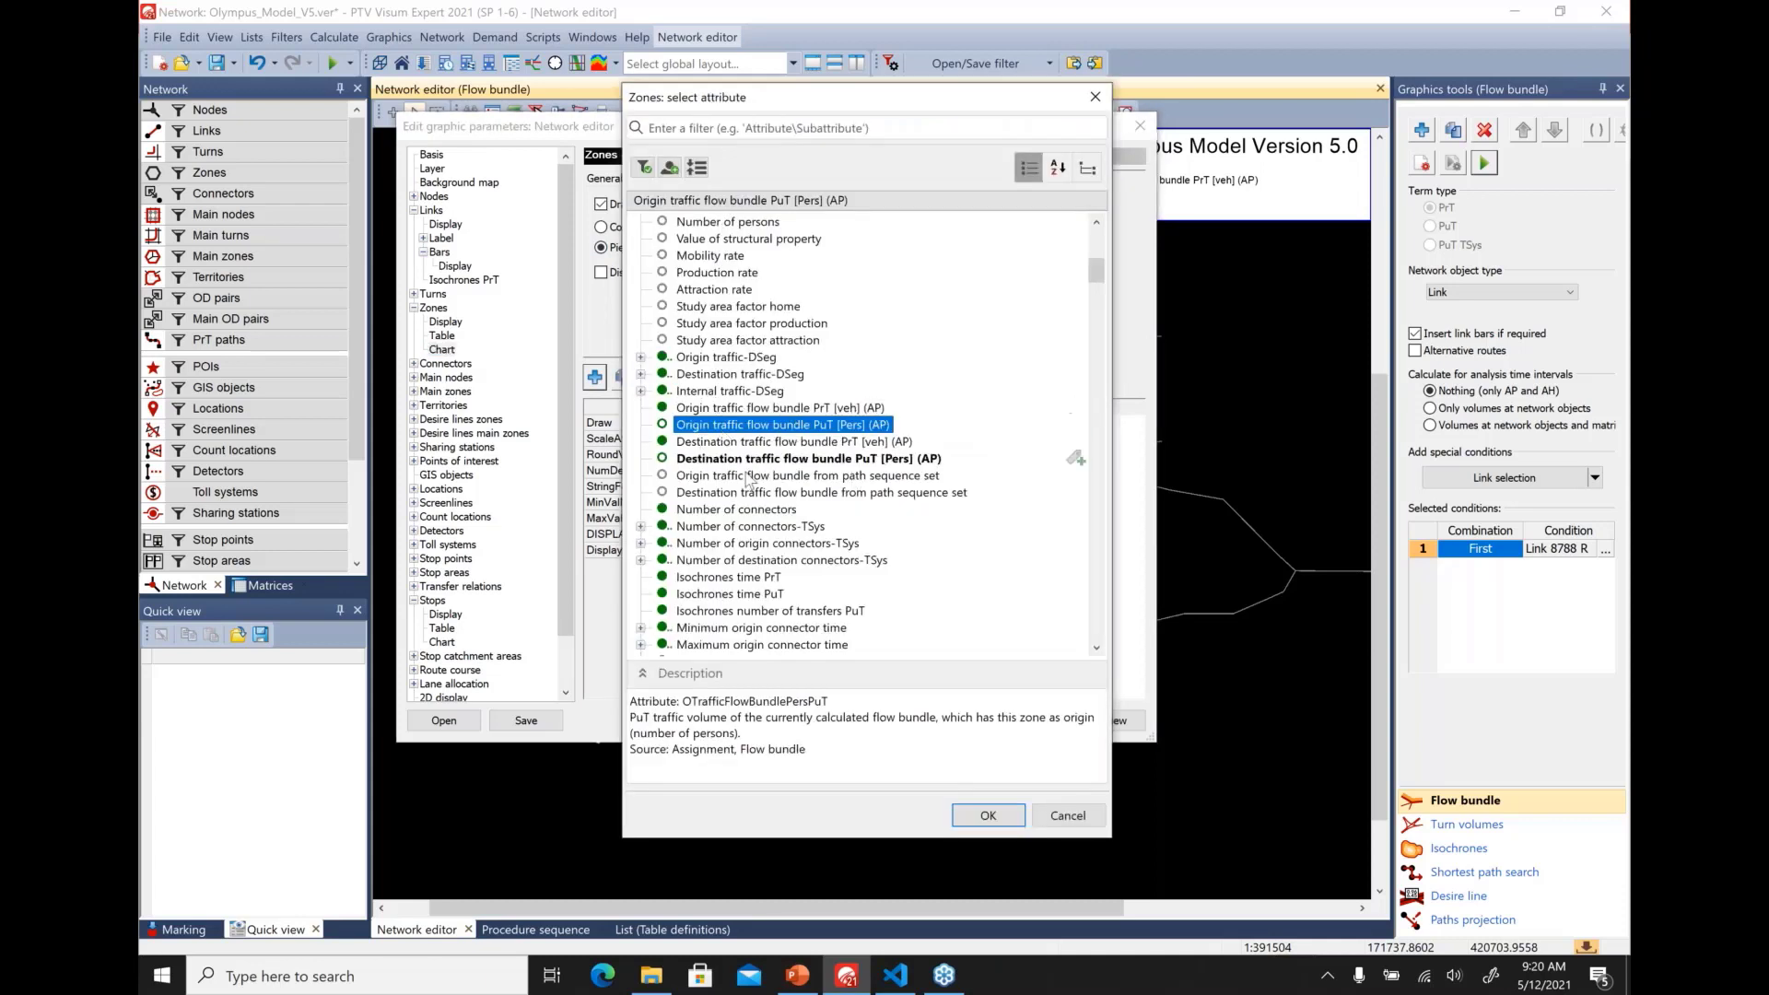
left_click(798, 411)
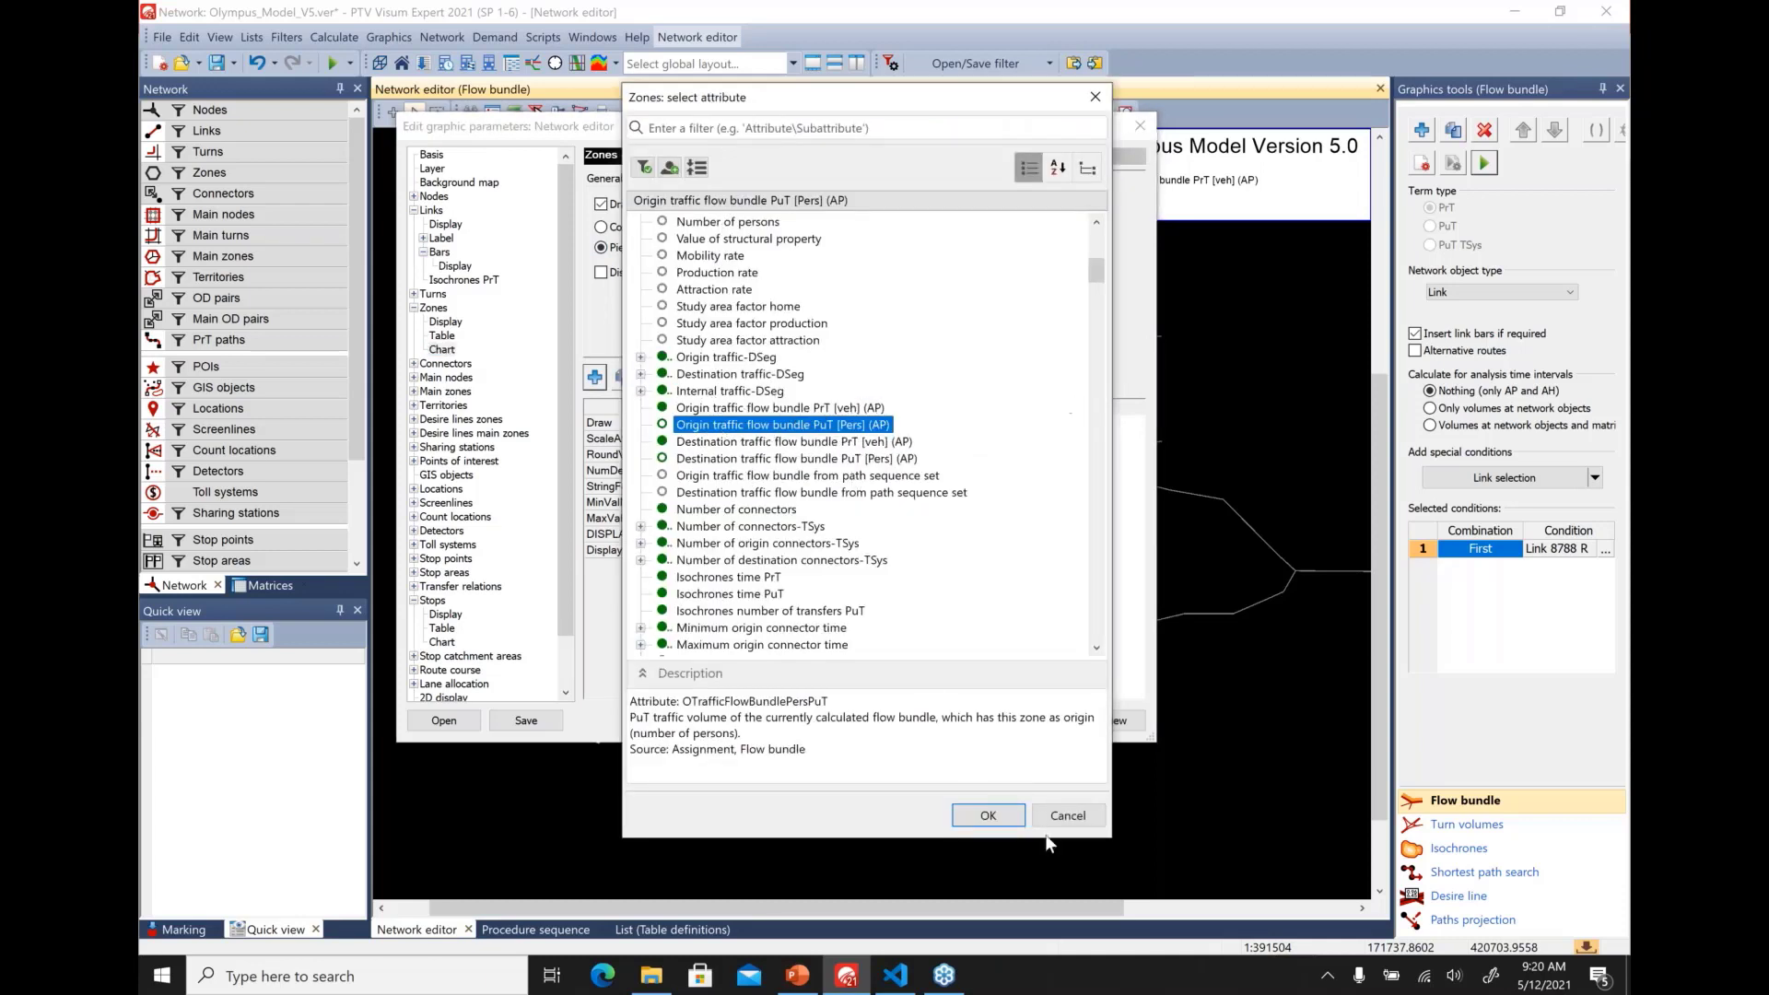
left_click(988, 815)
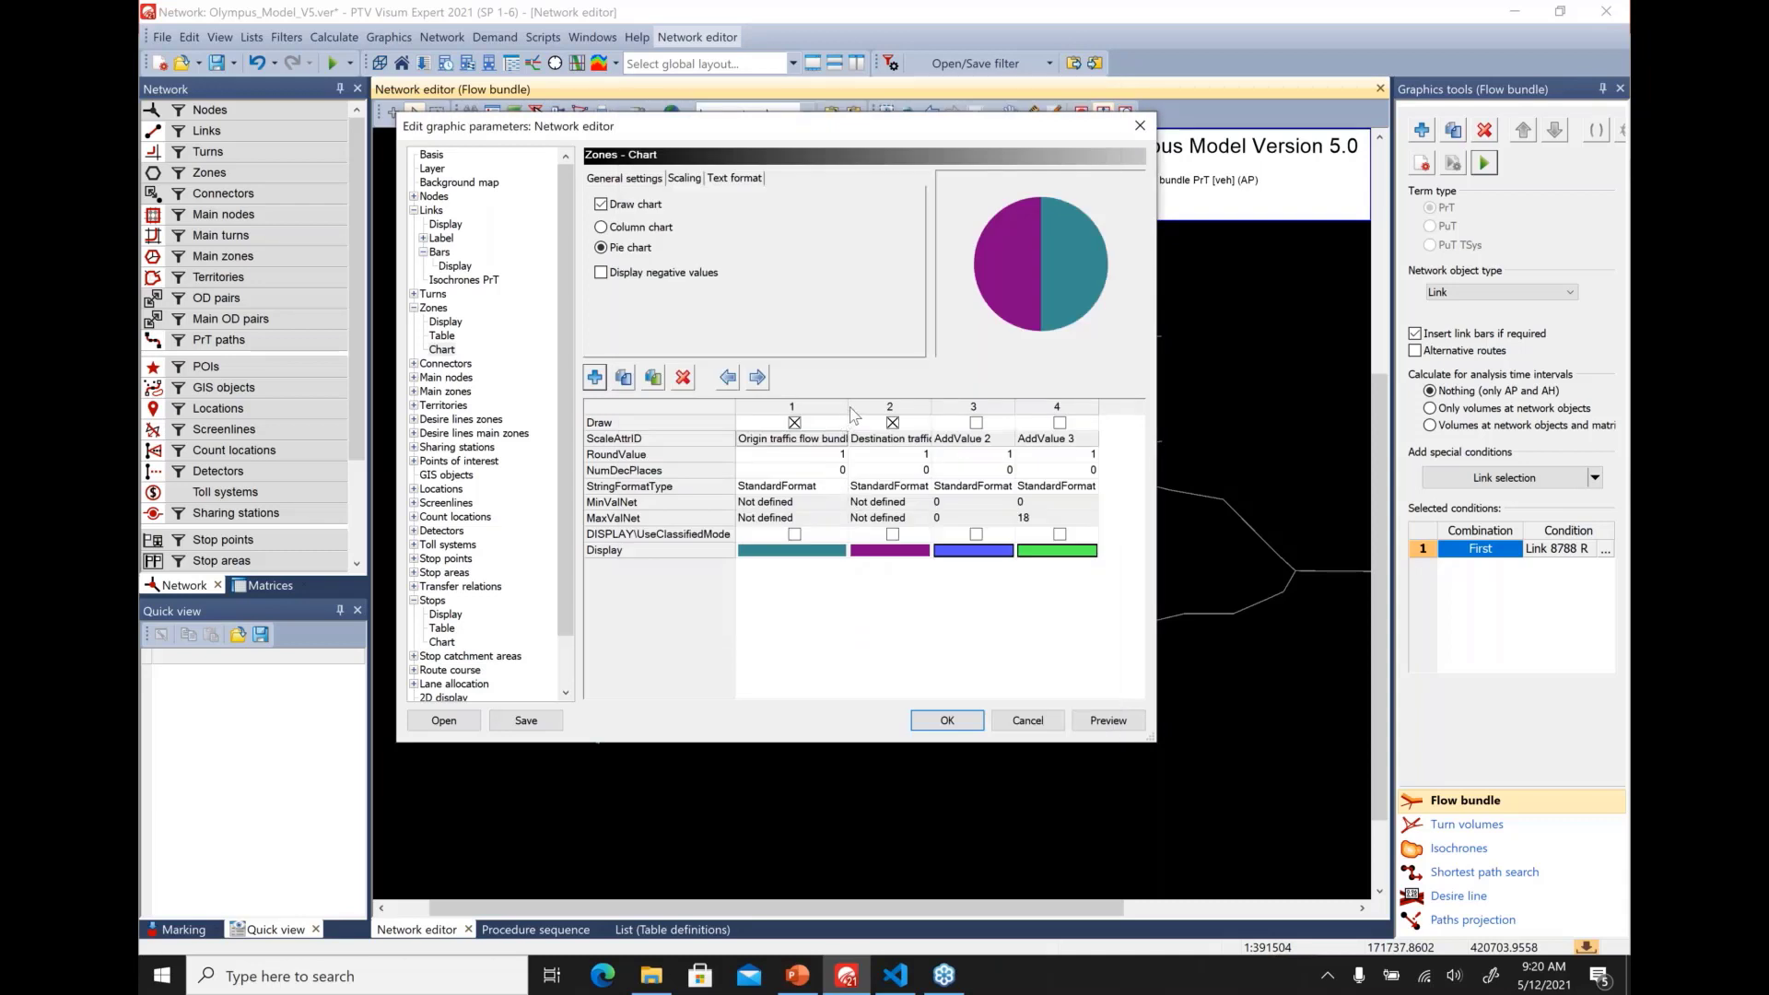
left_click_drag(847, 406, 880, 407)
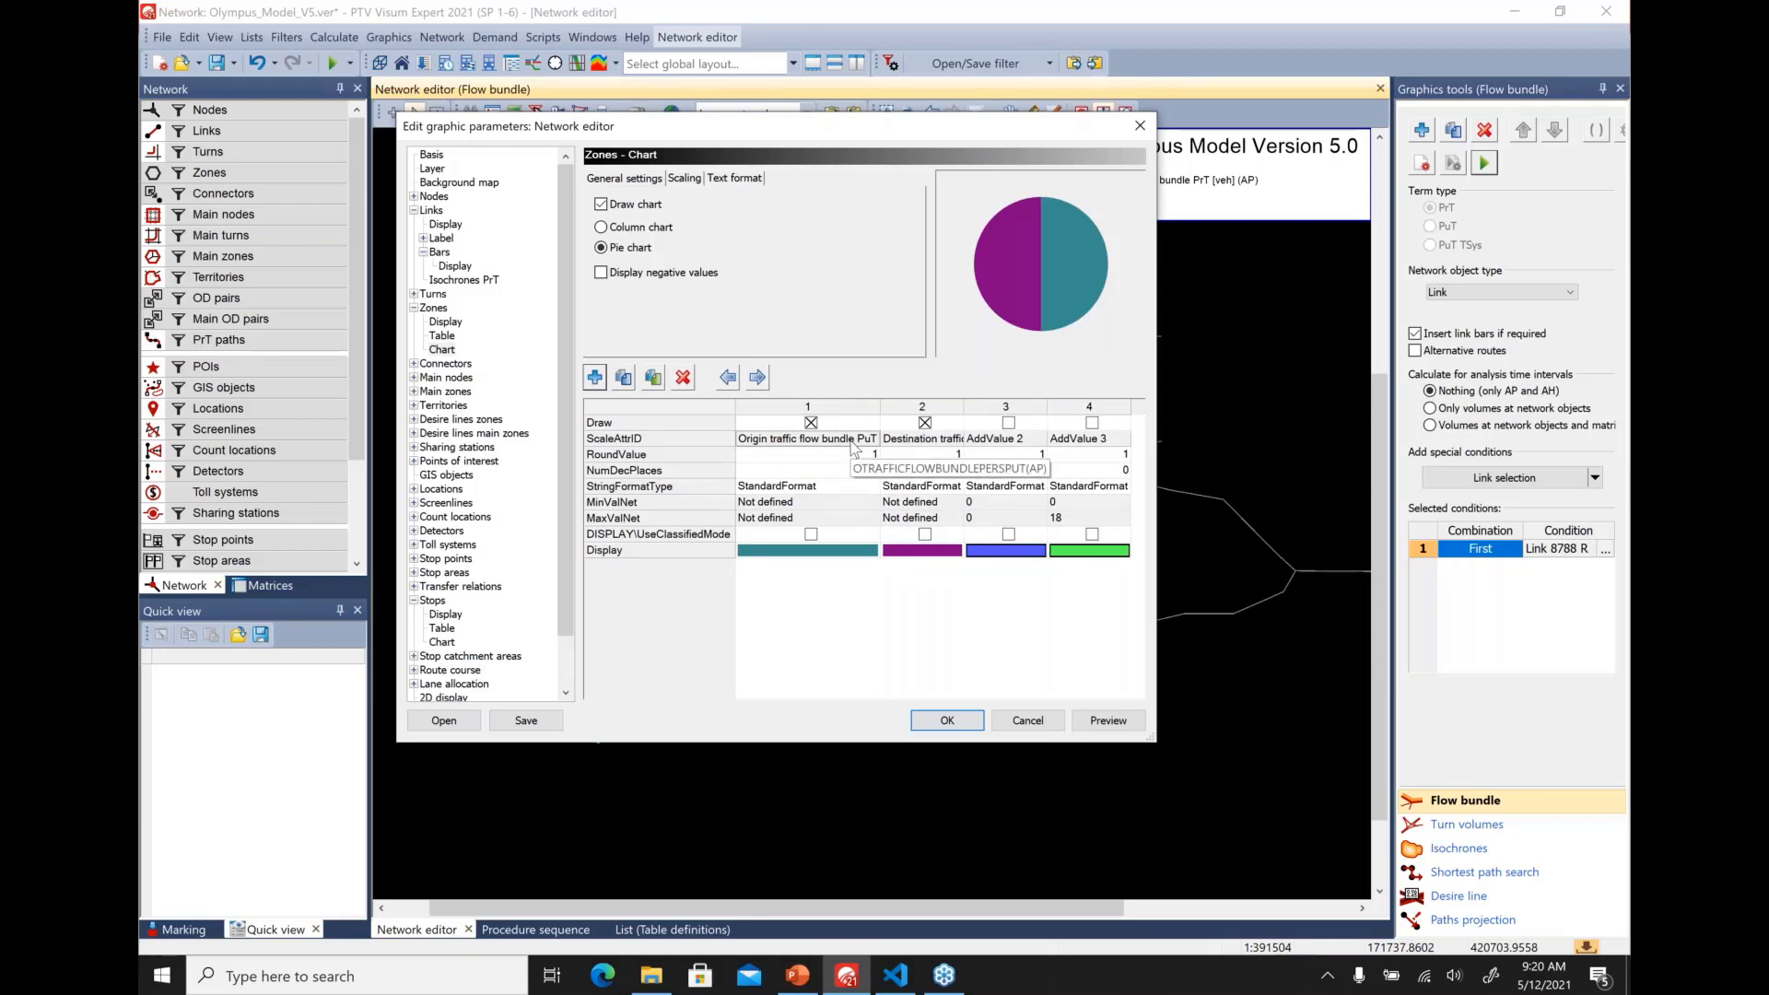
double_click(851, 440)
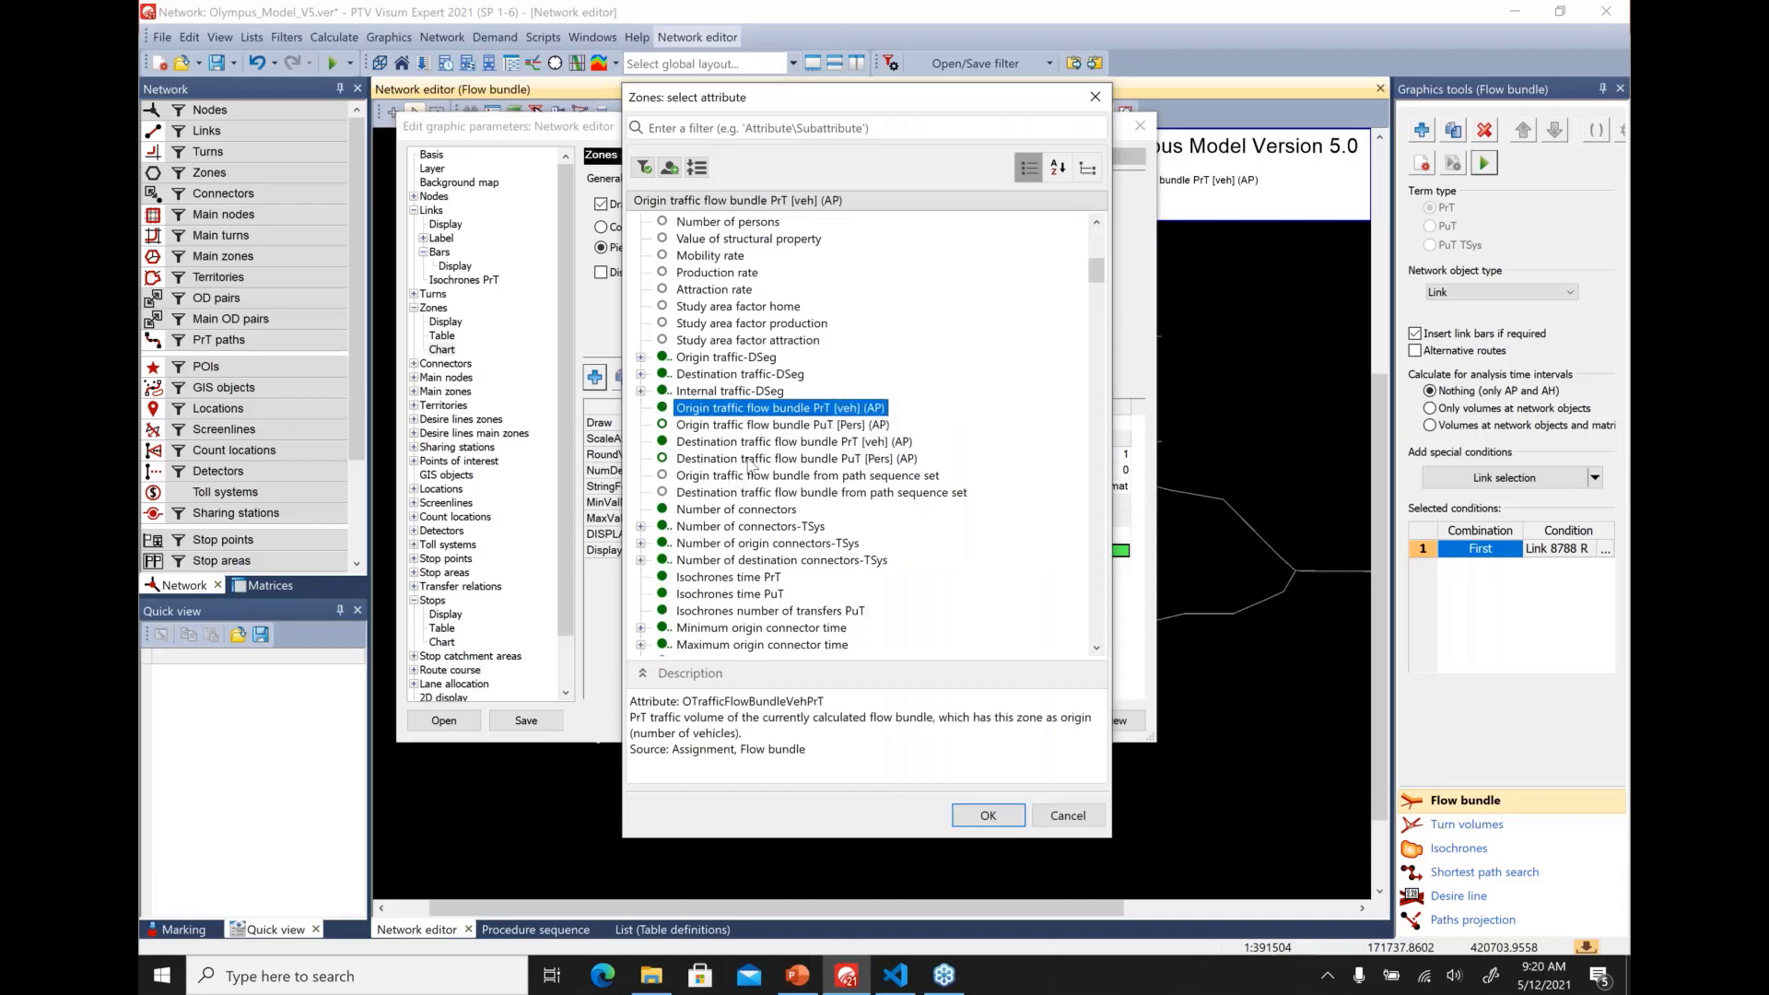
left_click(823, 410)
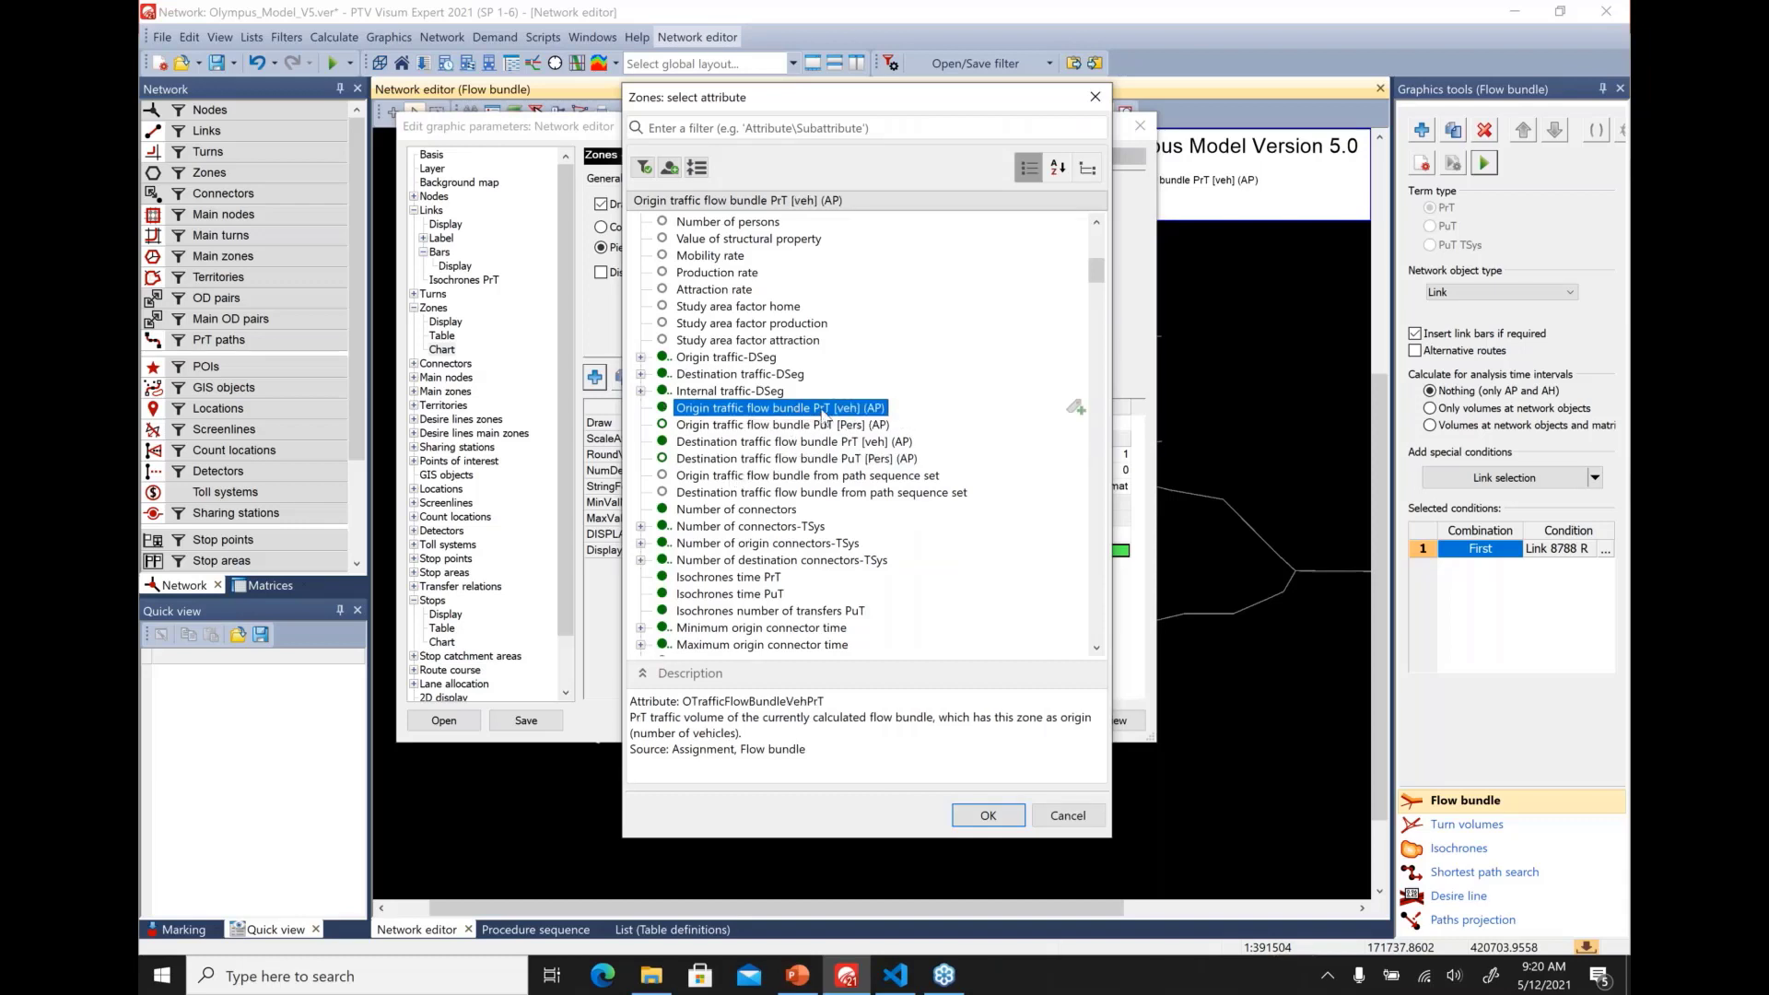
left_click(986, 817)
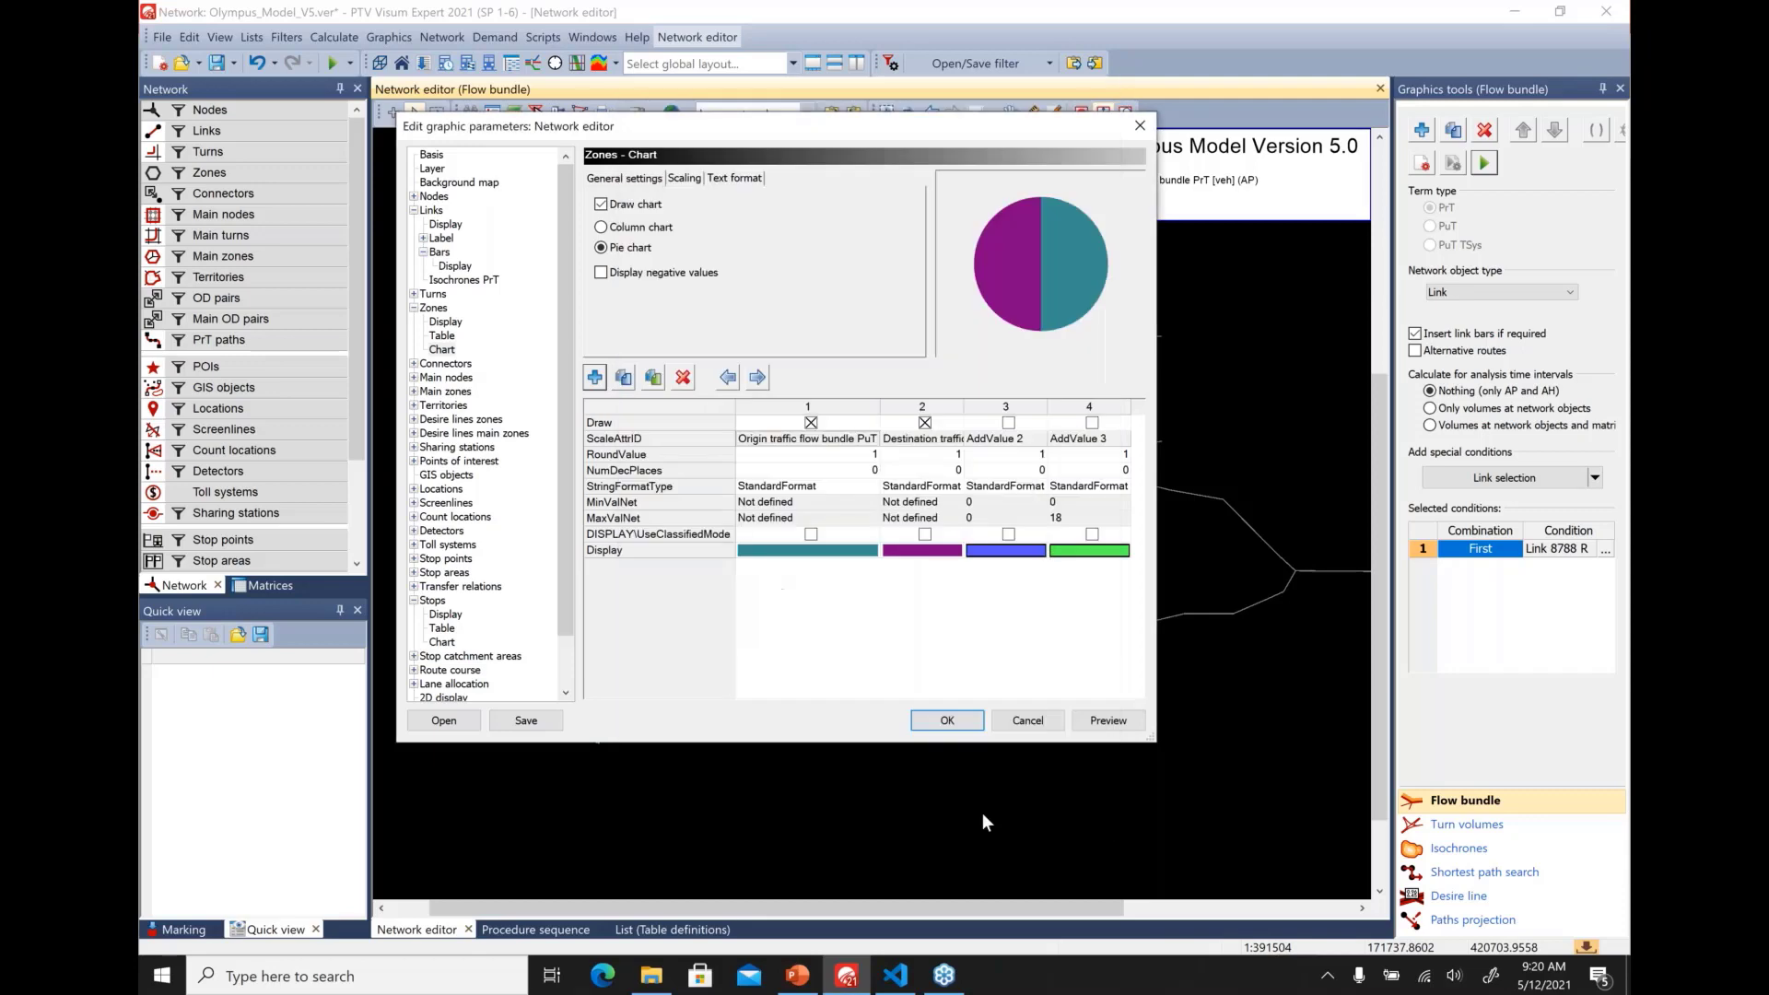
Set the zone pie chart's second attribute to Destination traffic flow bundle PrT [veh] (AP)
double_click(937, 449)
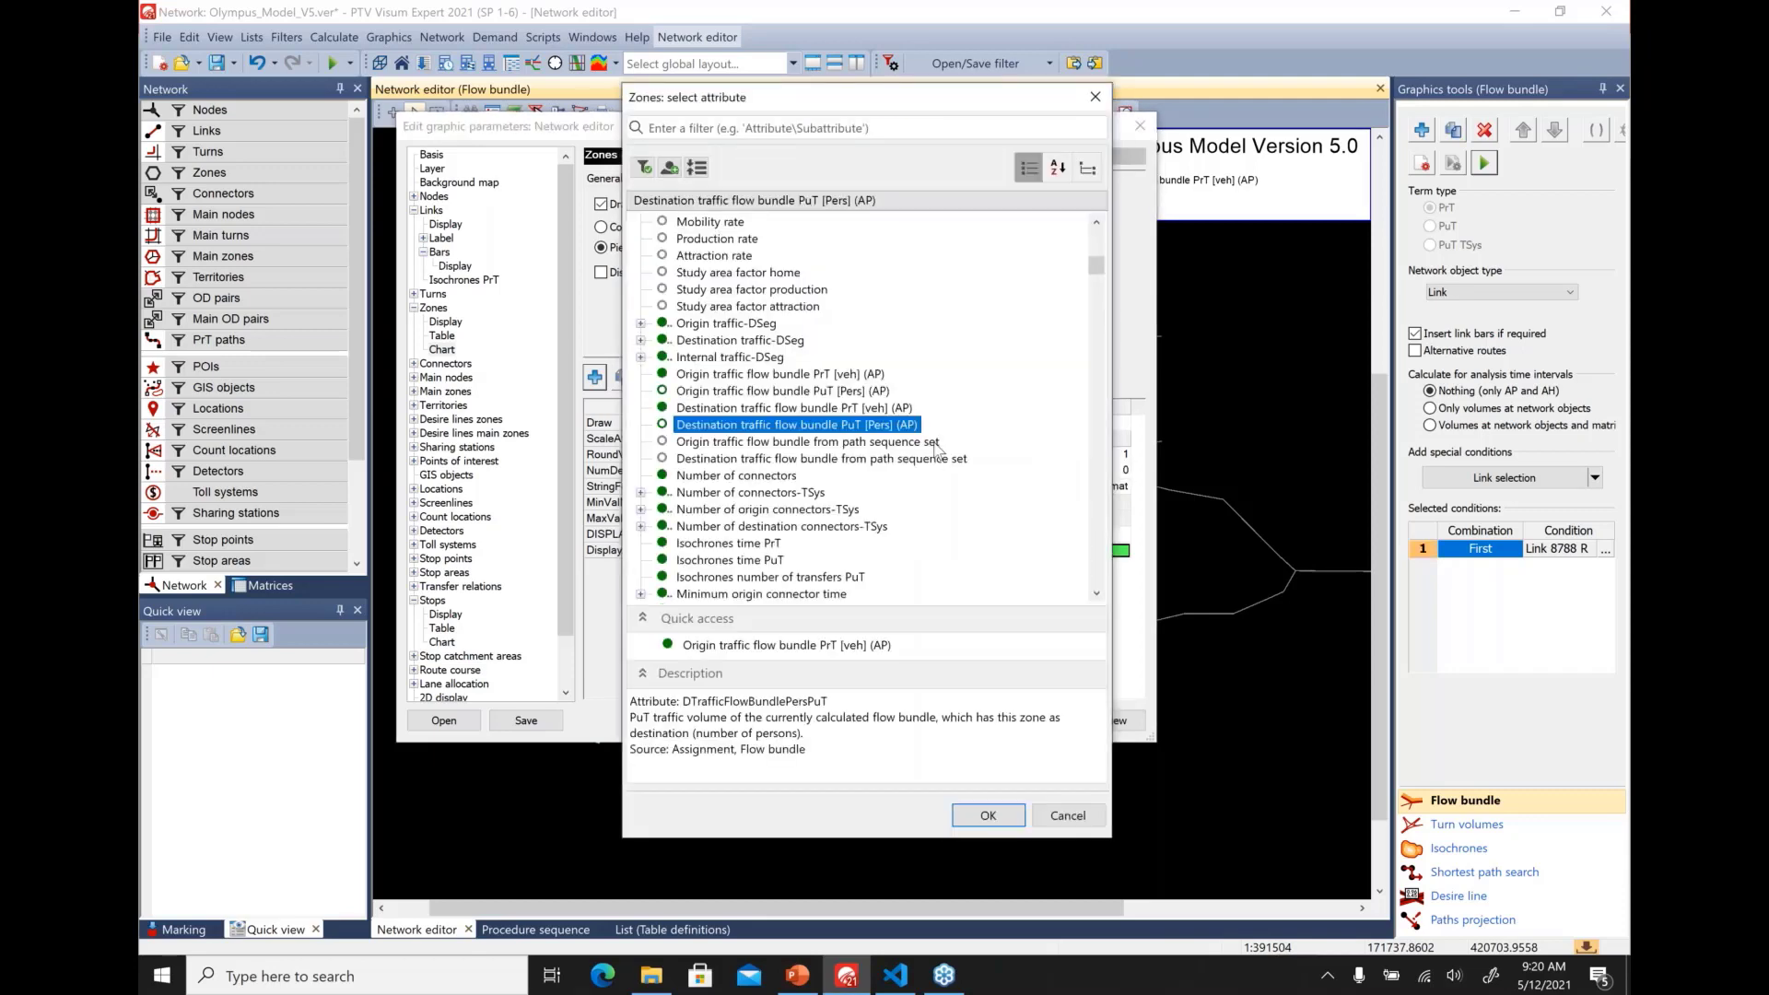
left_click(859, 408)
left_click(987, 815)
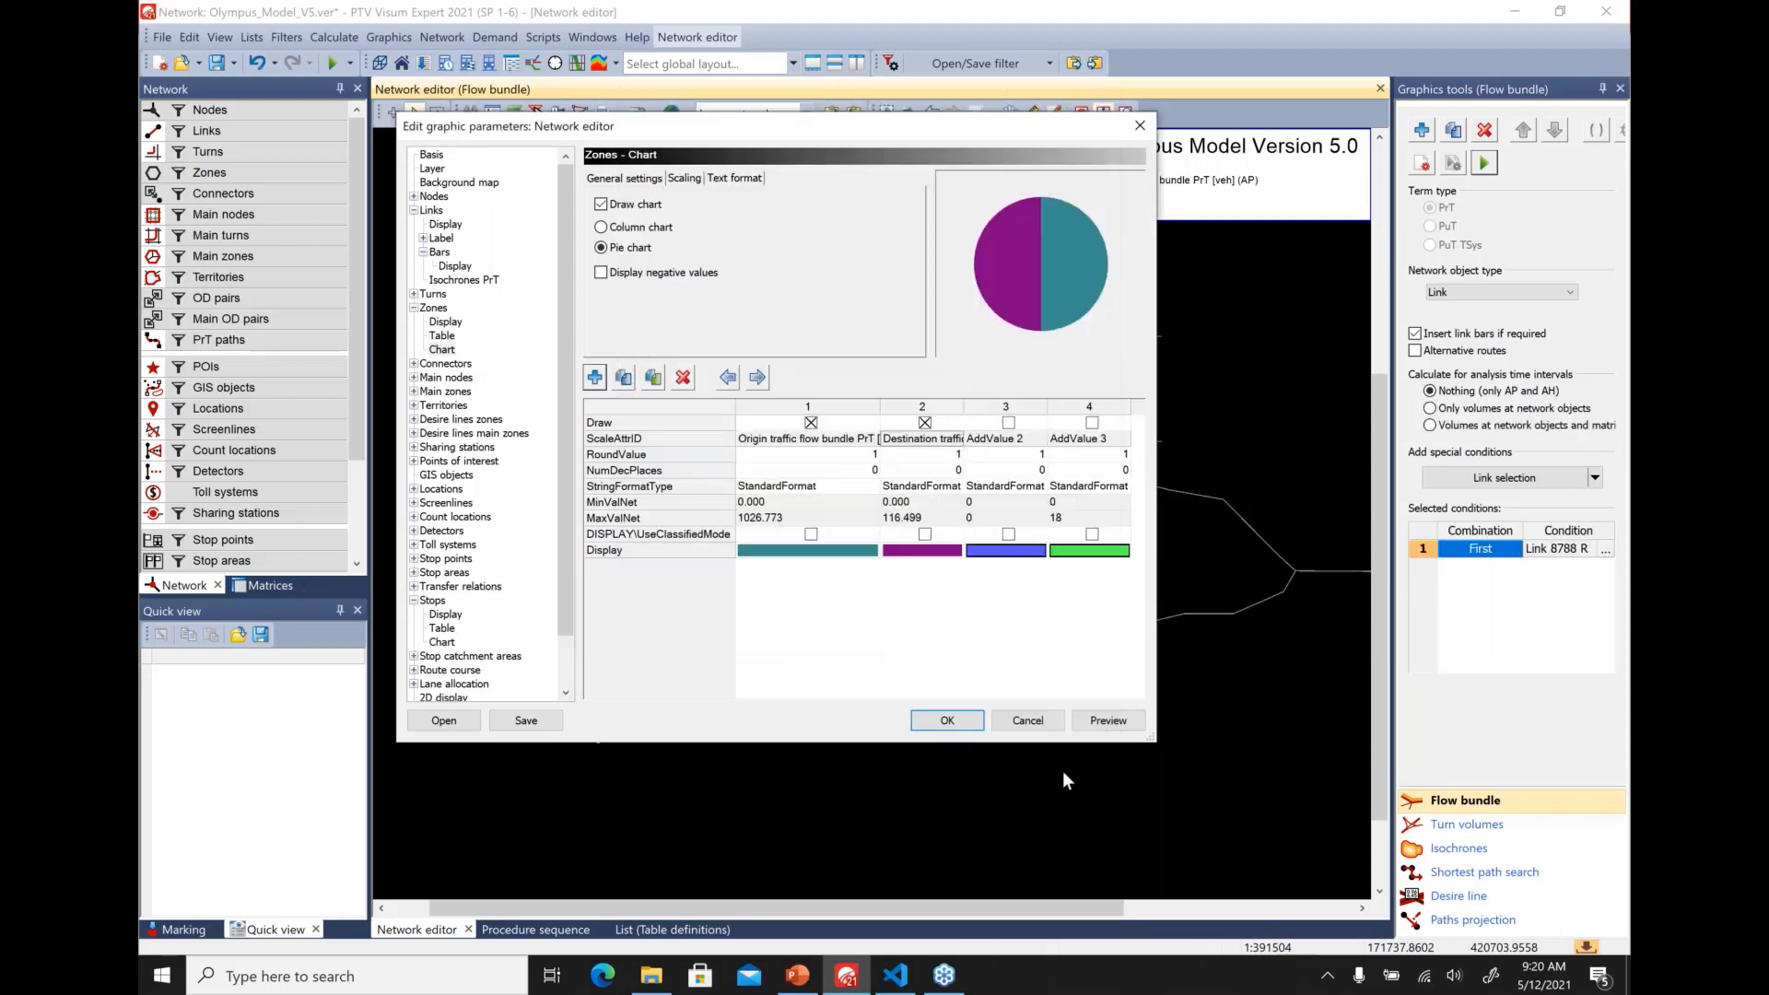
Preview the zone origin and destination pie charts on the network and accept the graphic parameters
left_click(1104, 722)
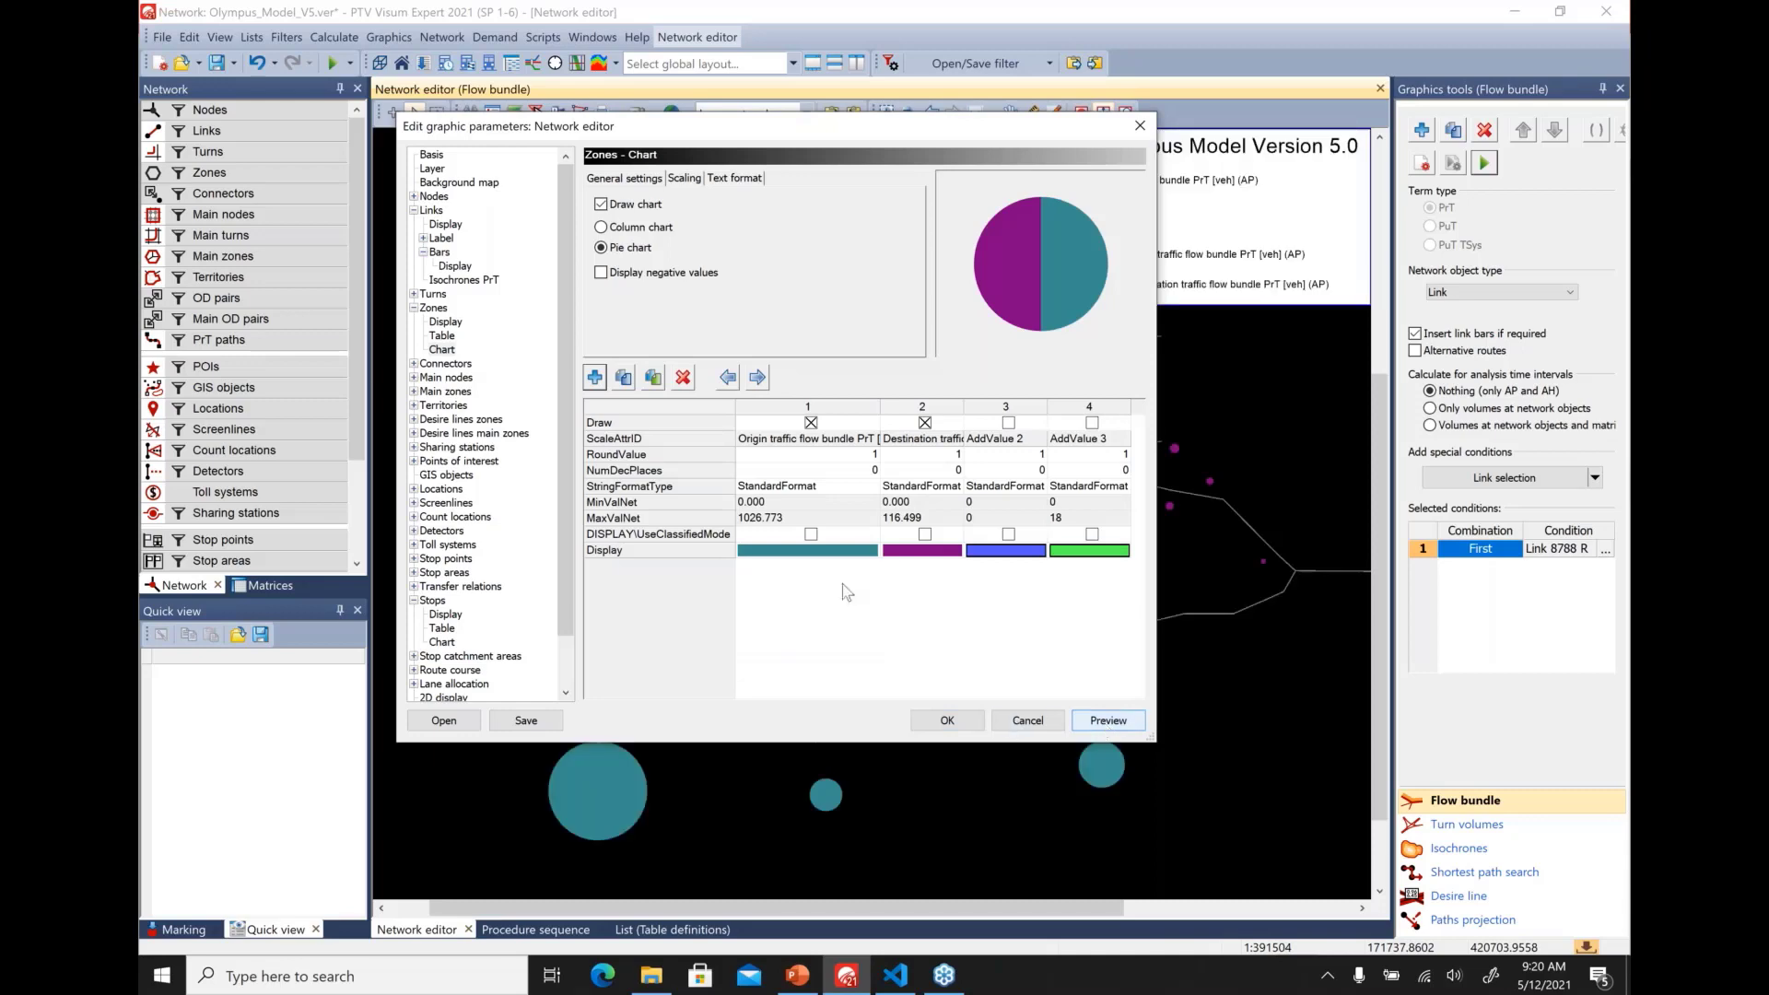
left_click_drag(679, 131, 1098, 863)
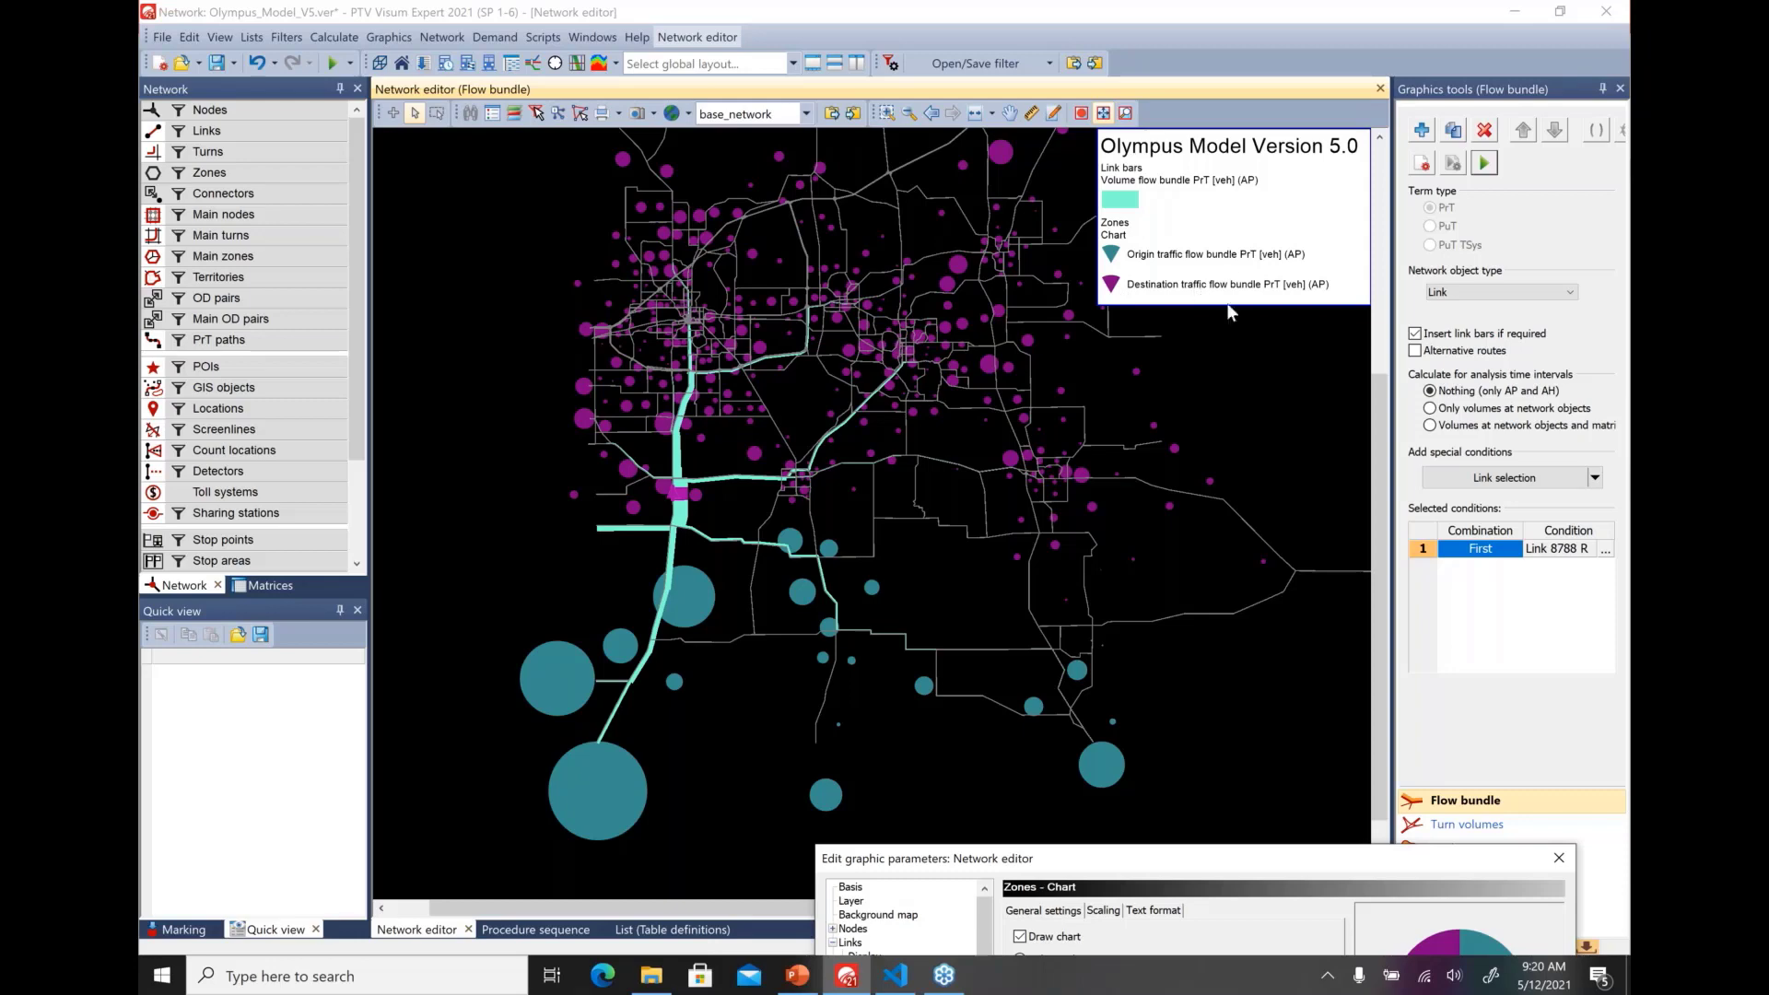
left_click_drag(1242, 858, 696, 130)
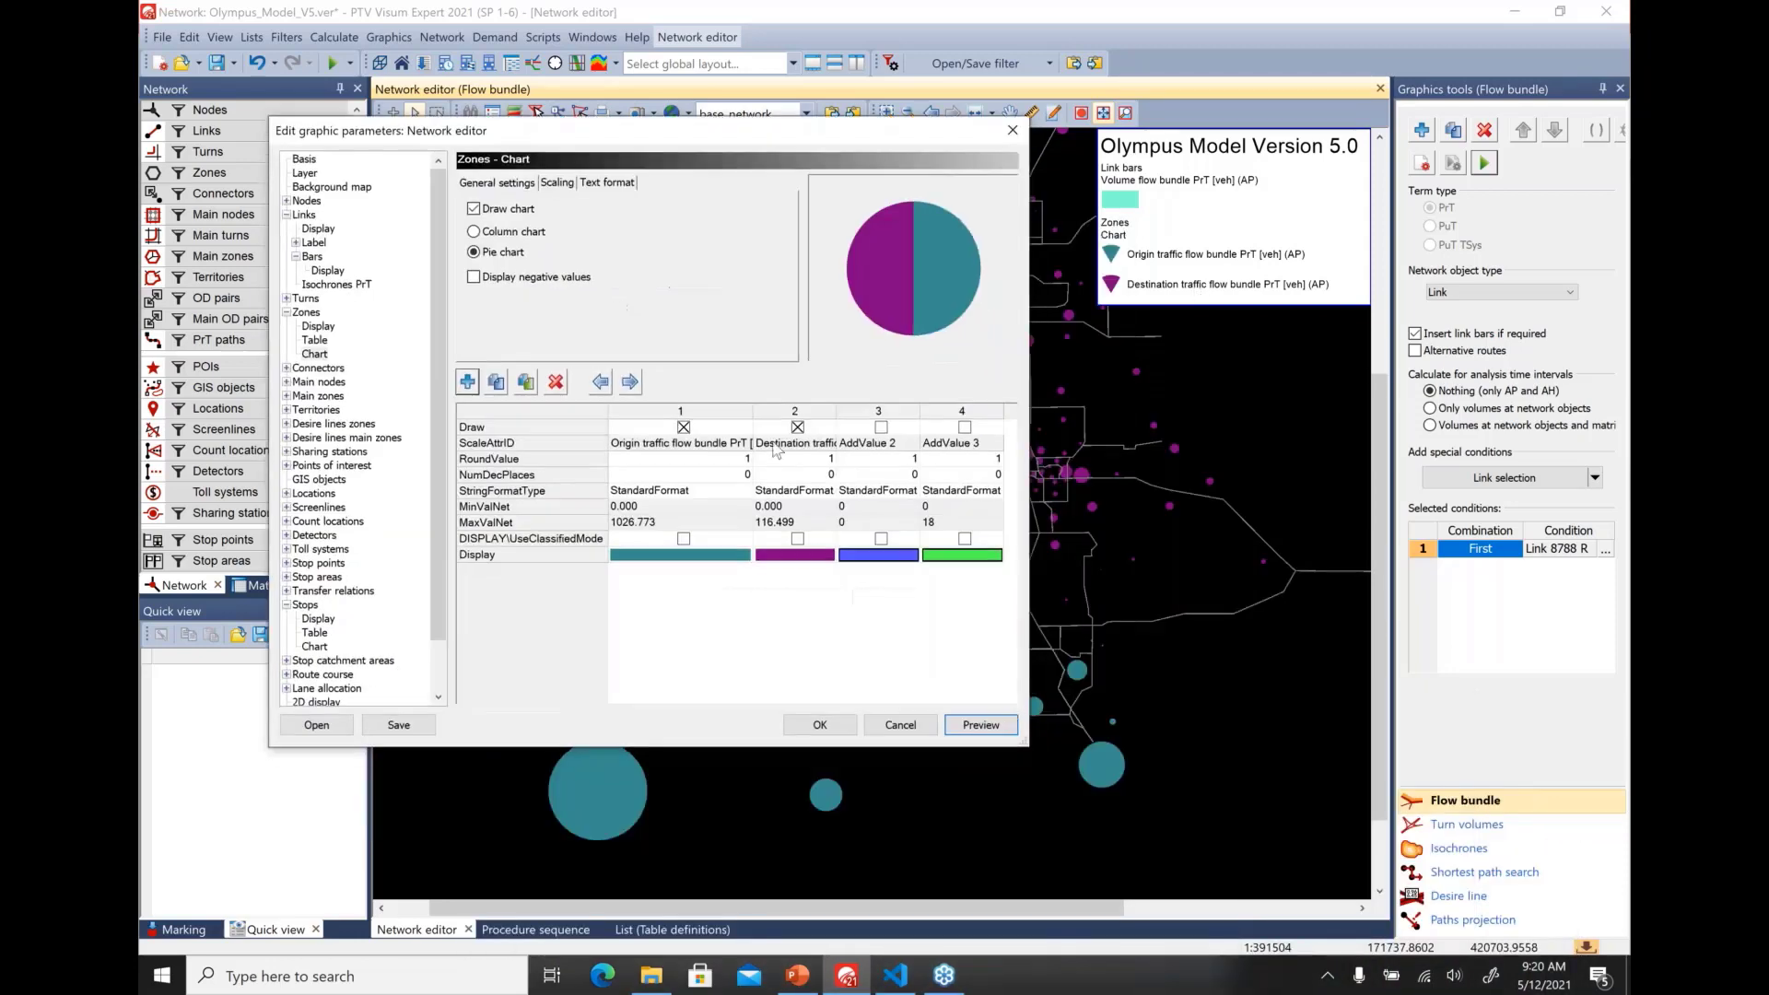
left_click(820, 725)
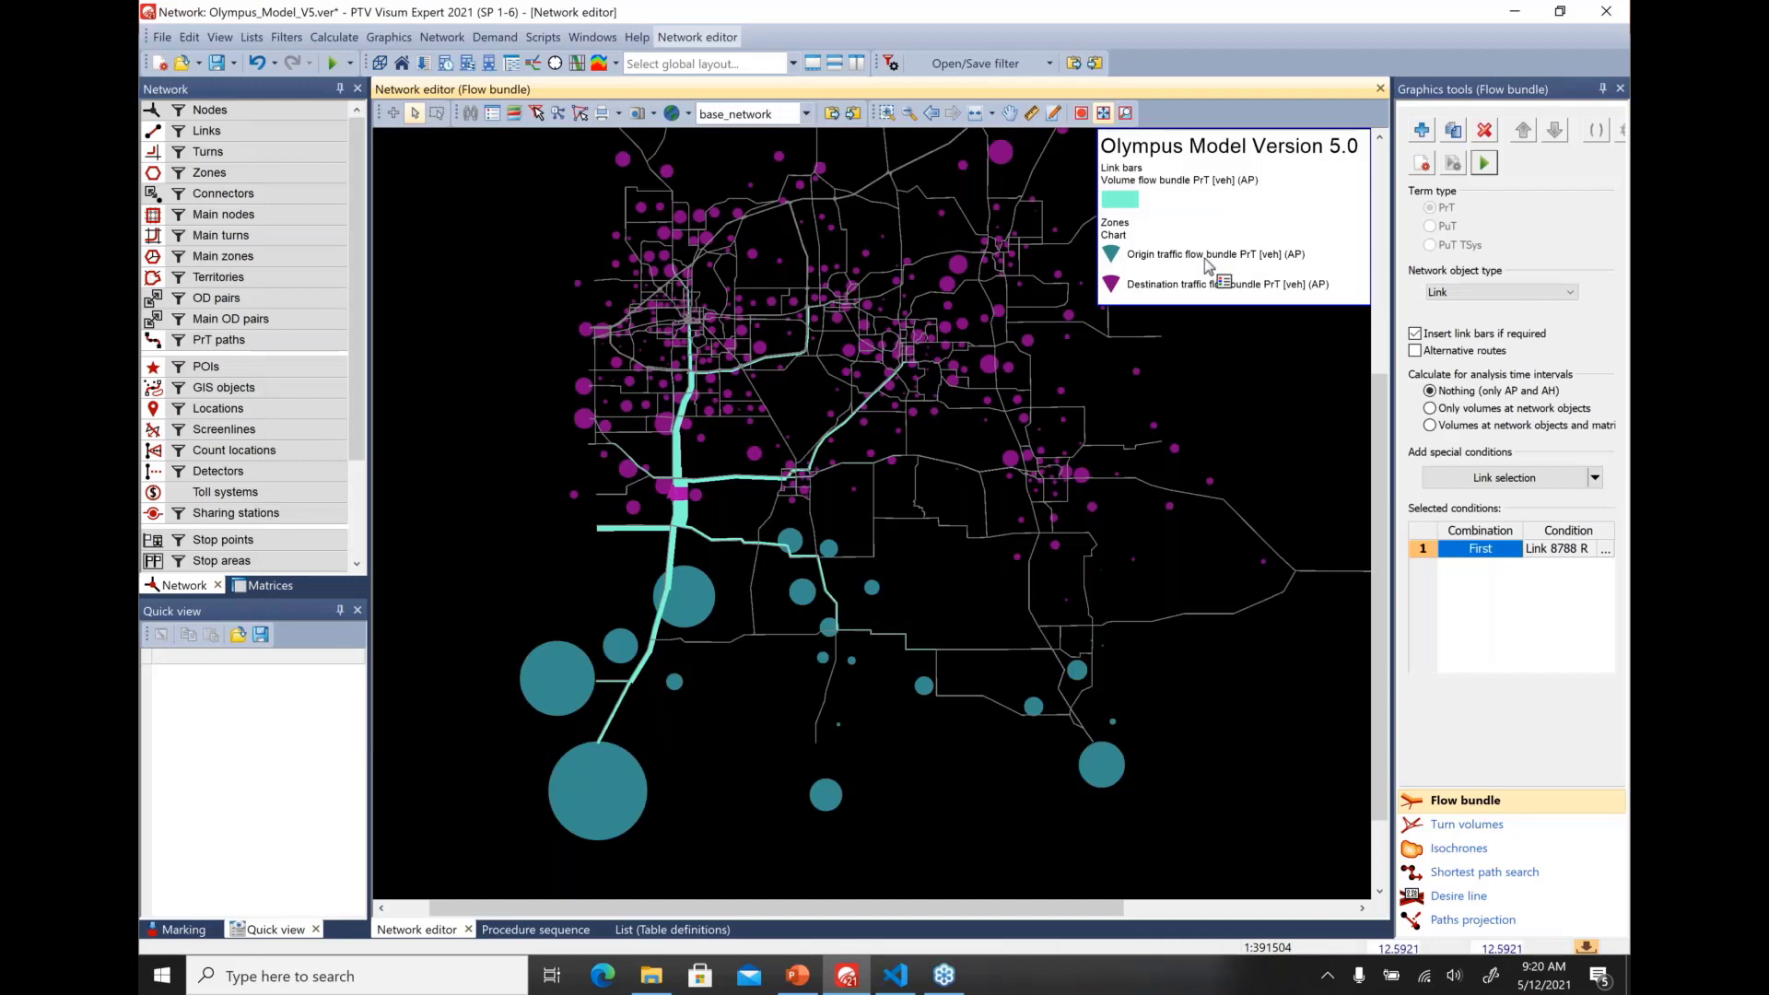
Open the legend parameters, preview the legend aligned to the network view's lower-right corner, and restore its upper-right alignment
left_click(501, 118)
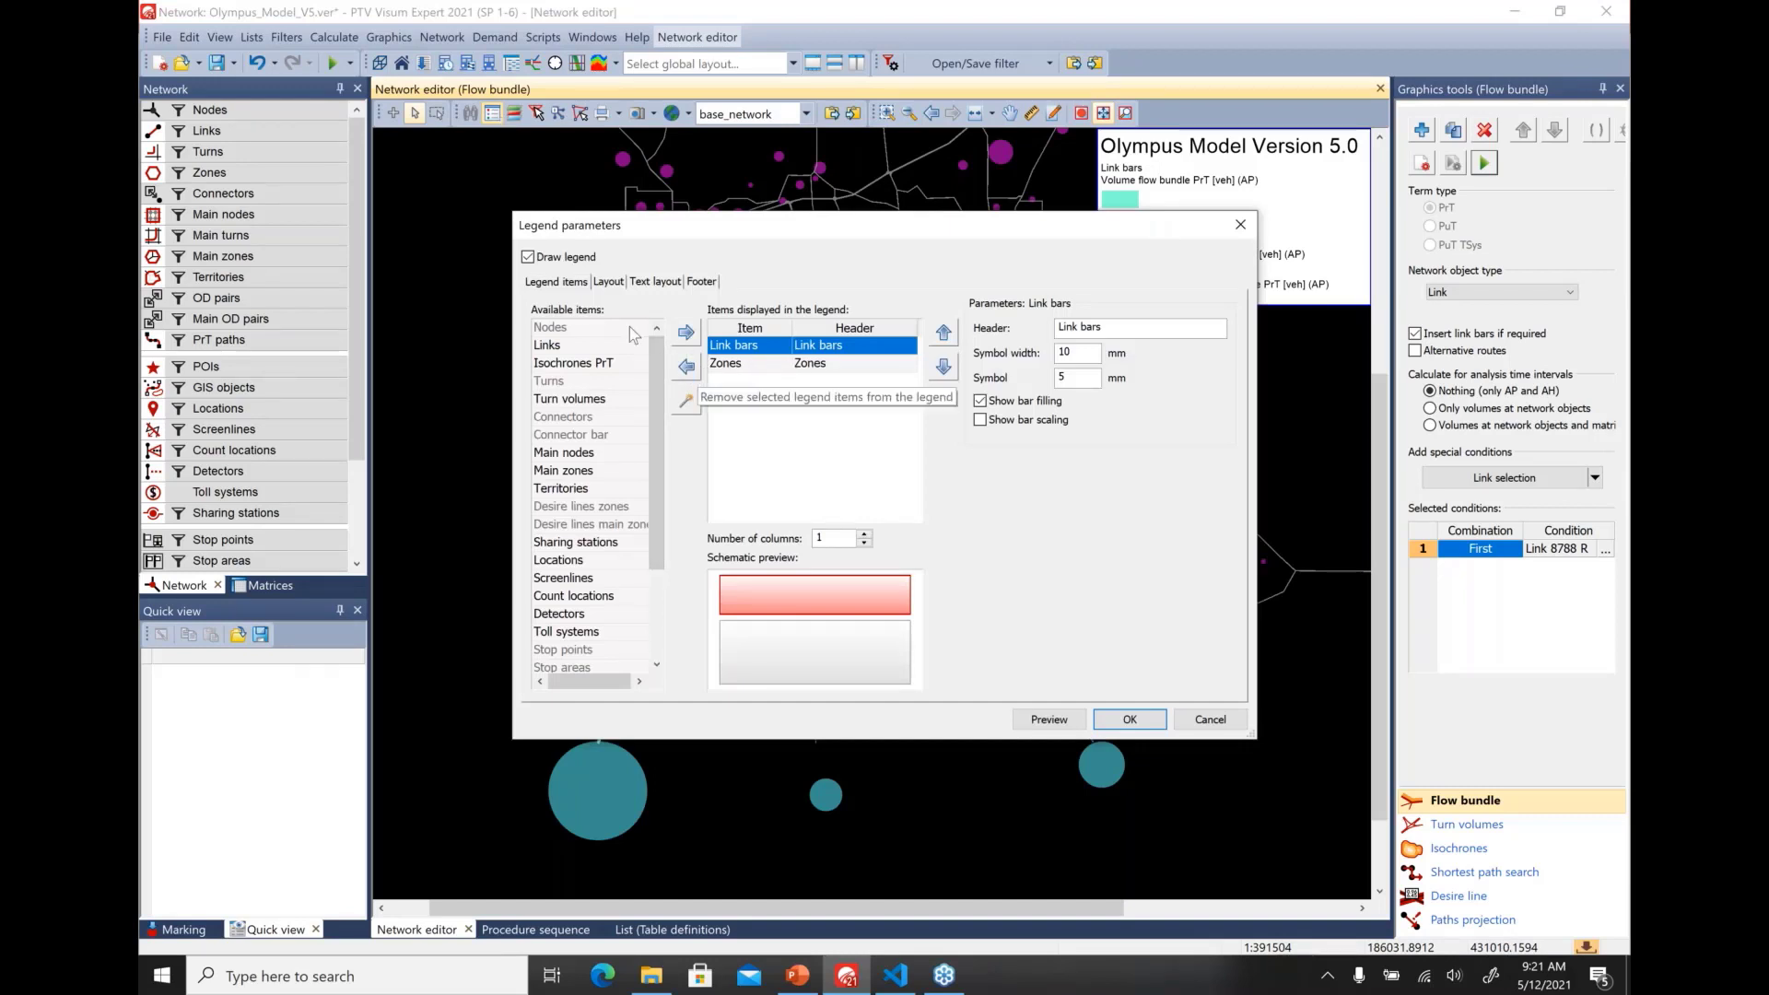
left_click(609, 282)
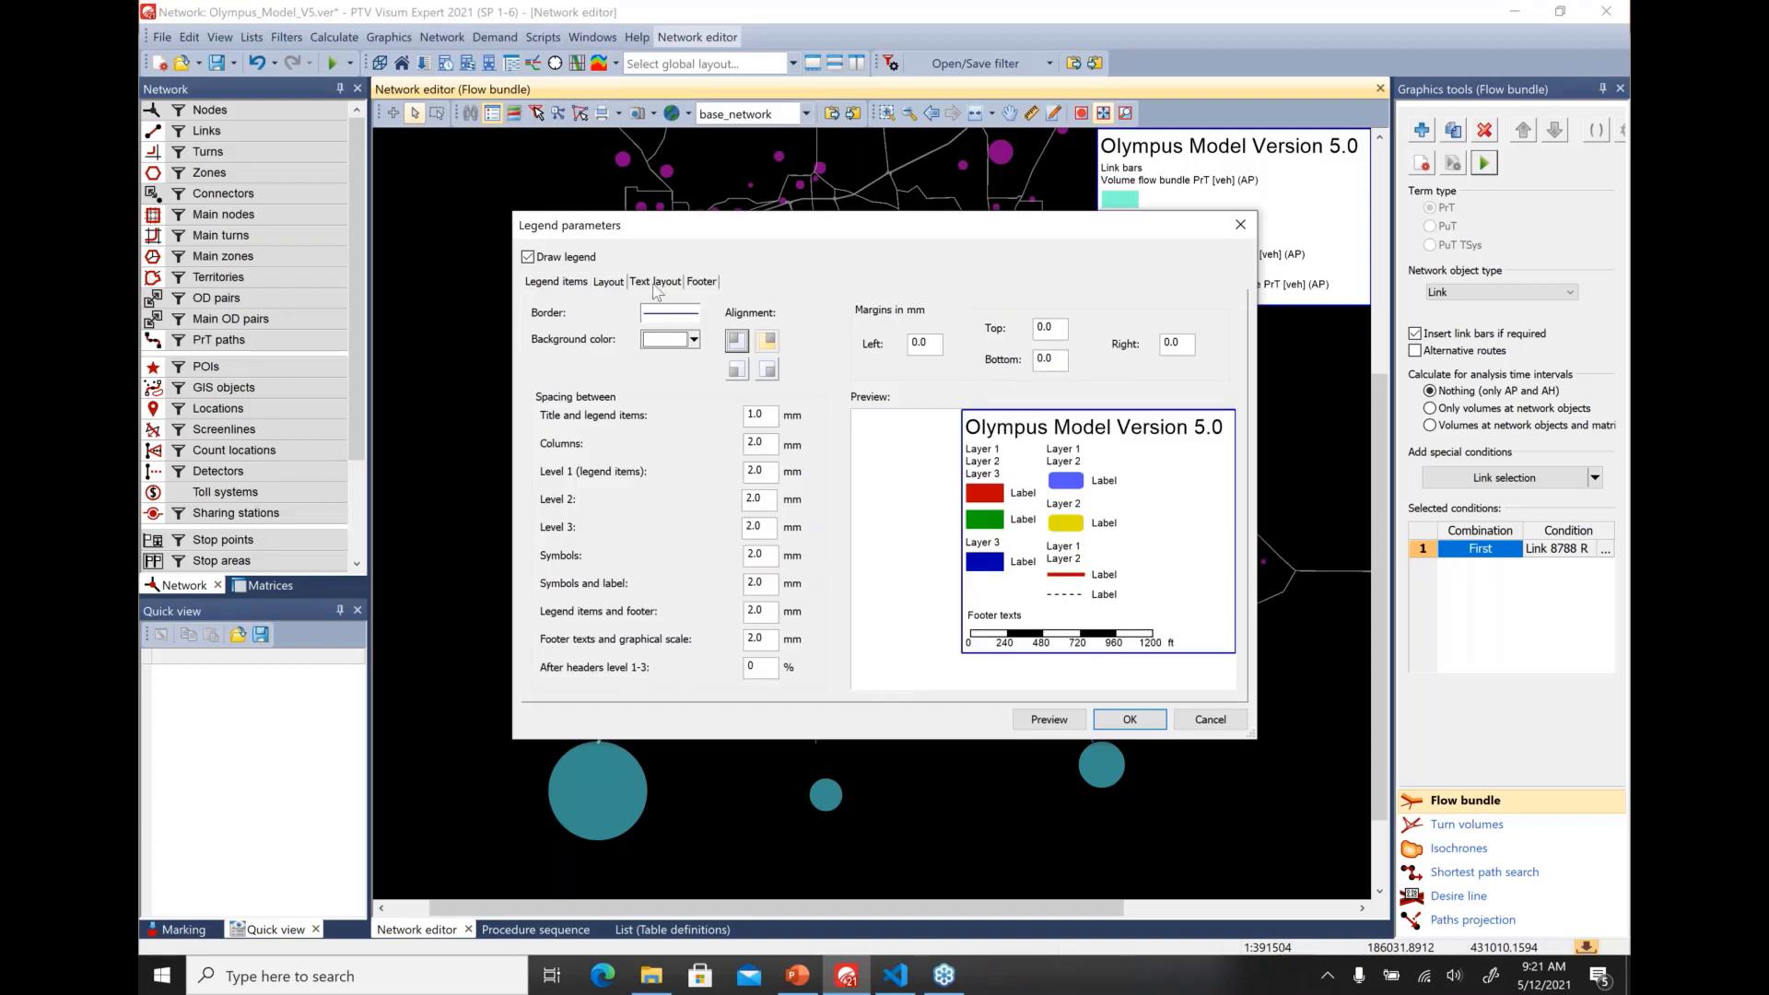
left_click(768, 371)
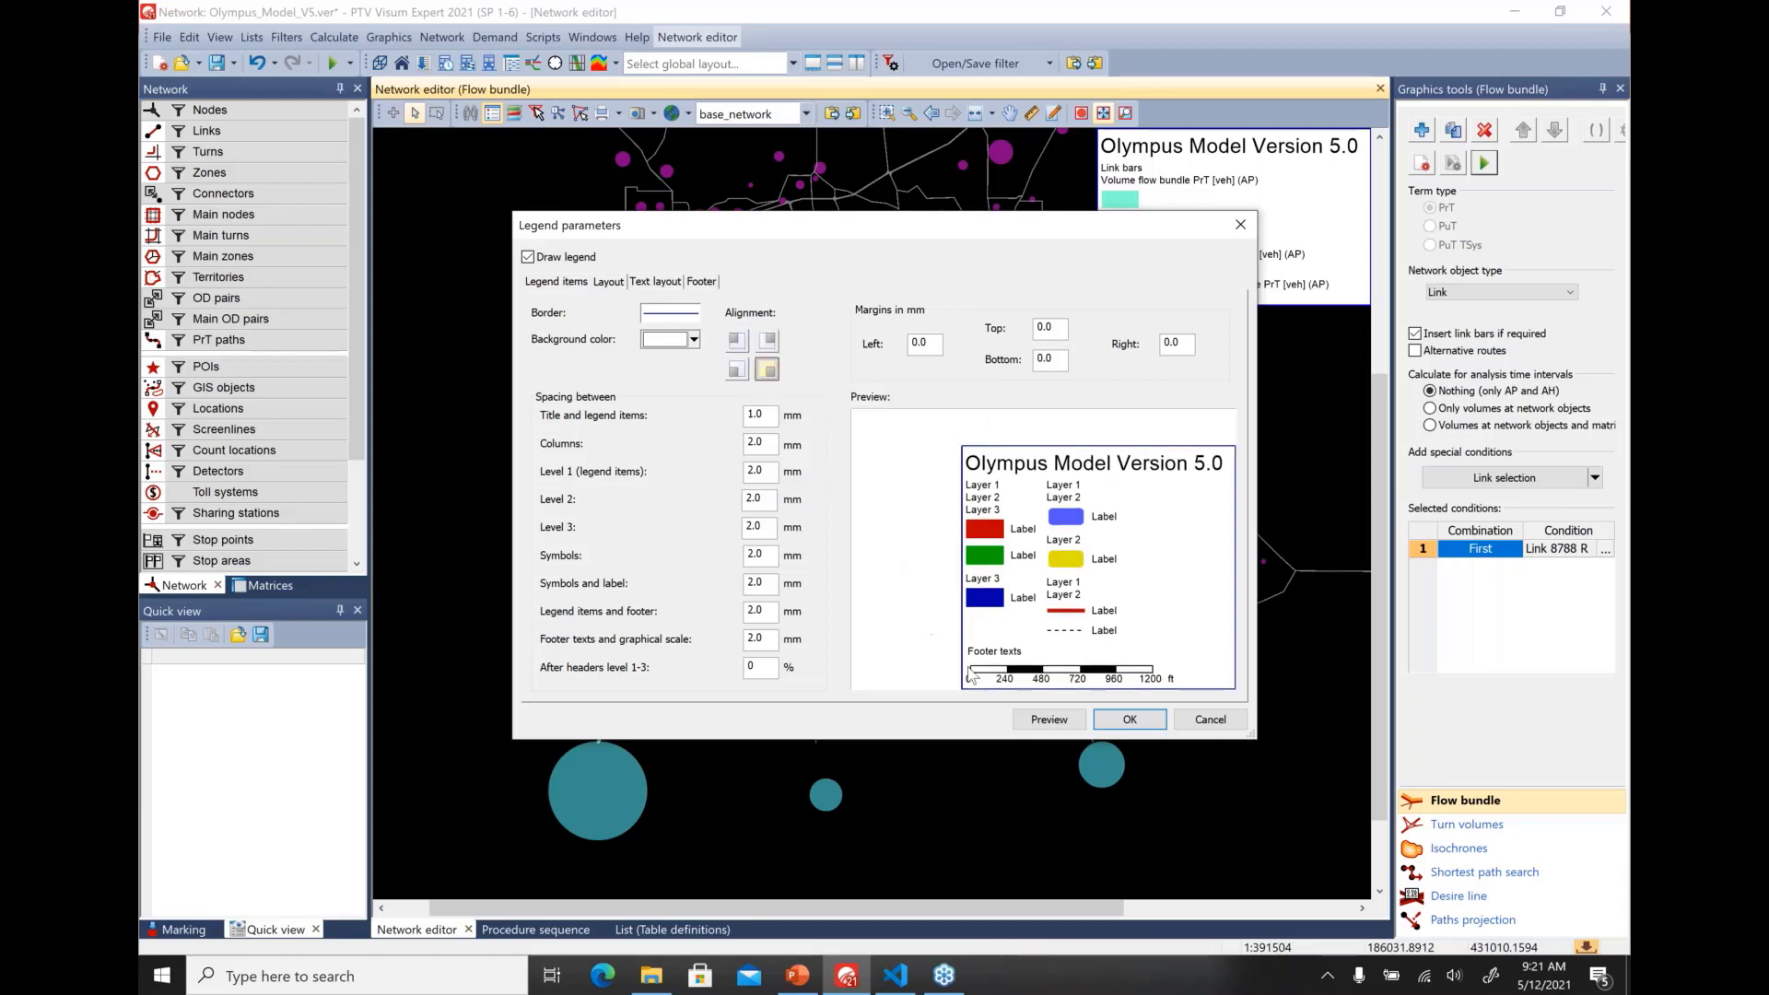
left_click(1050, 720)
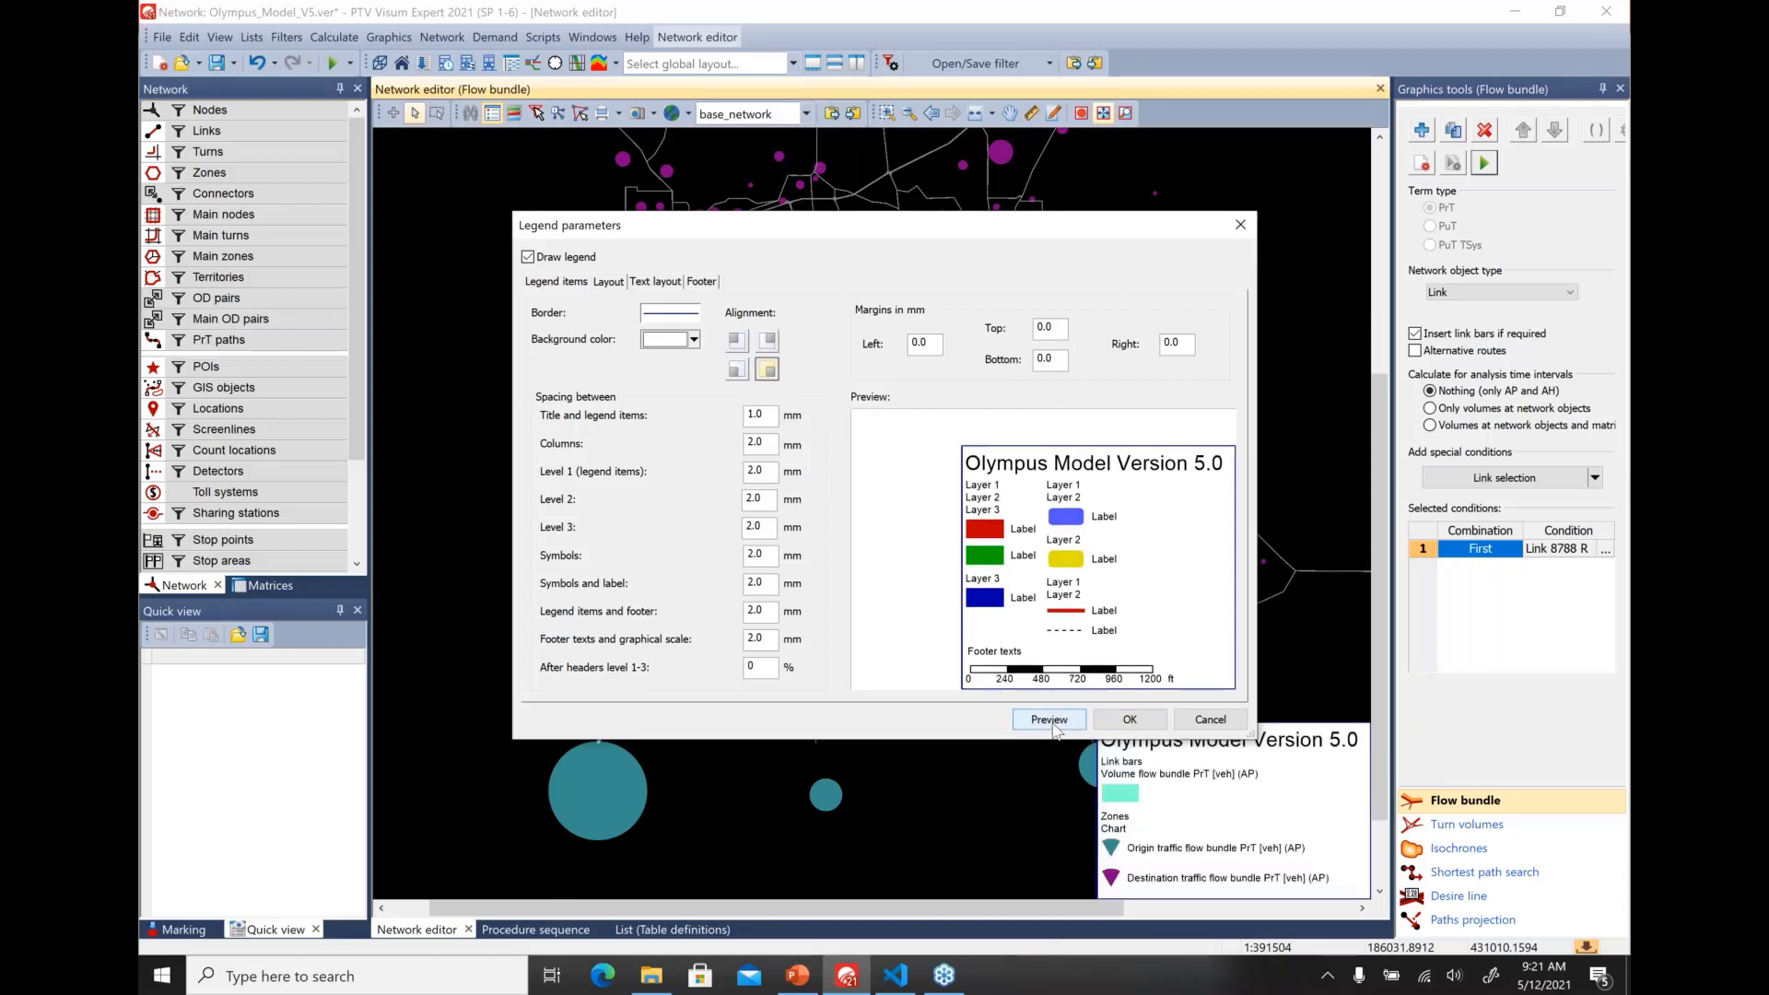
left_click_drag(932, 222, 740, 136)
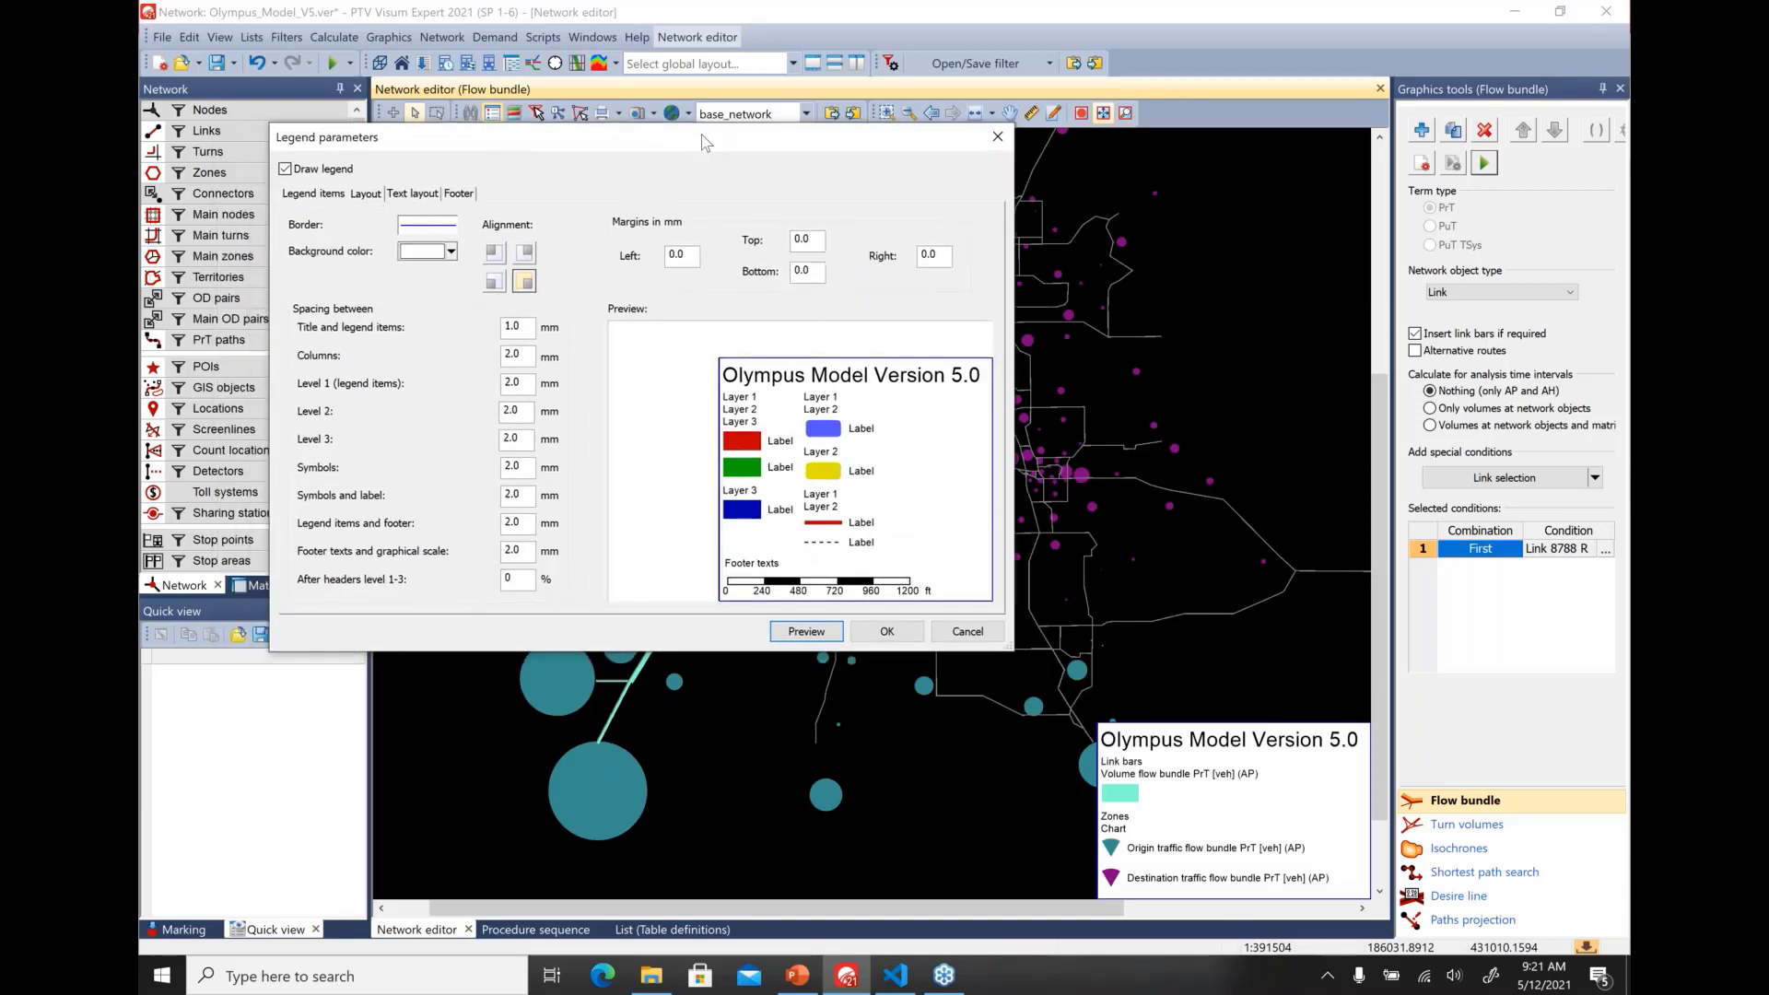
left_click(528, 255)
left_click(808, 632)
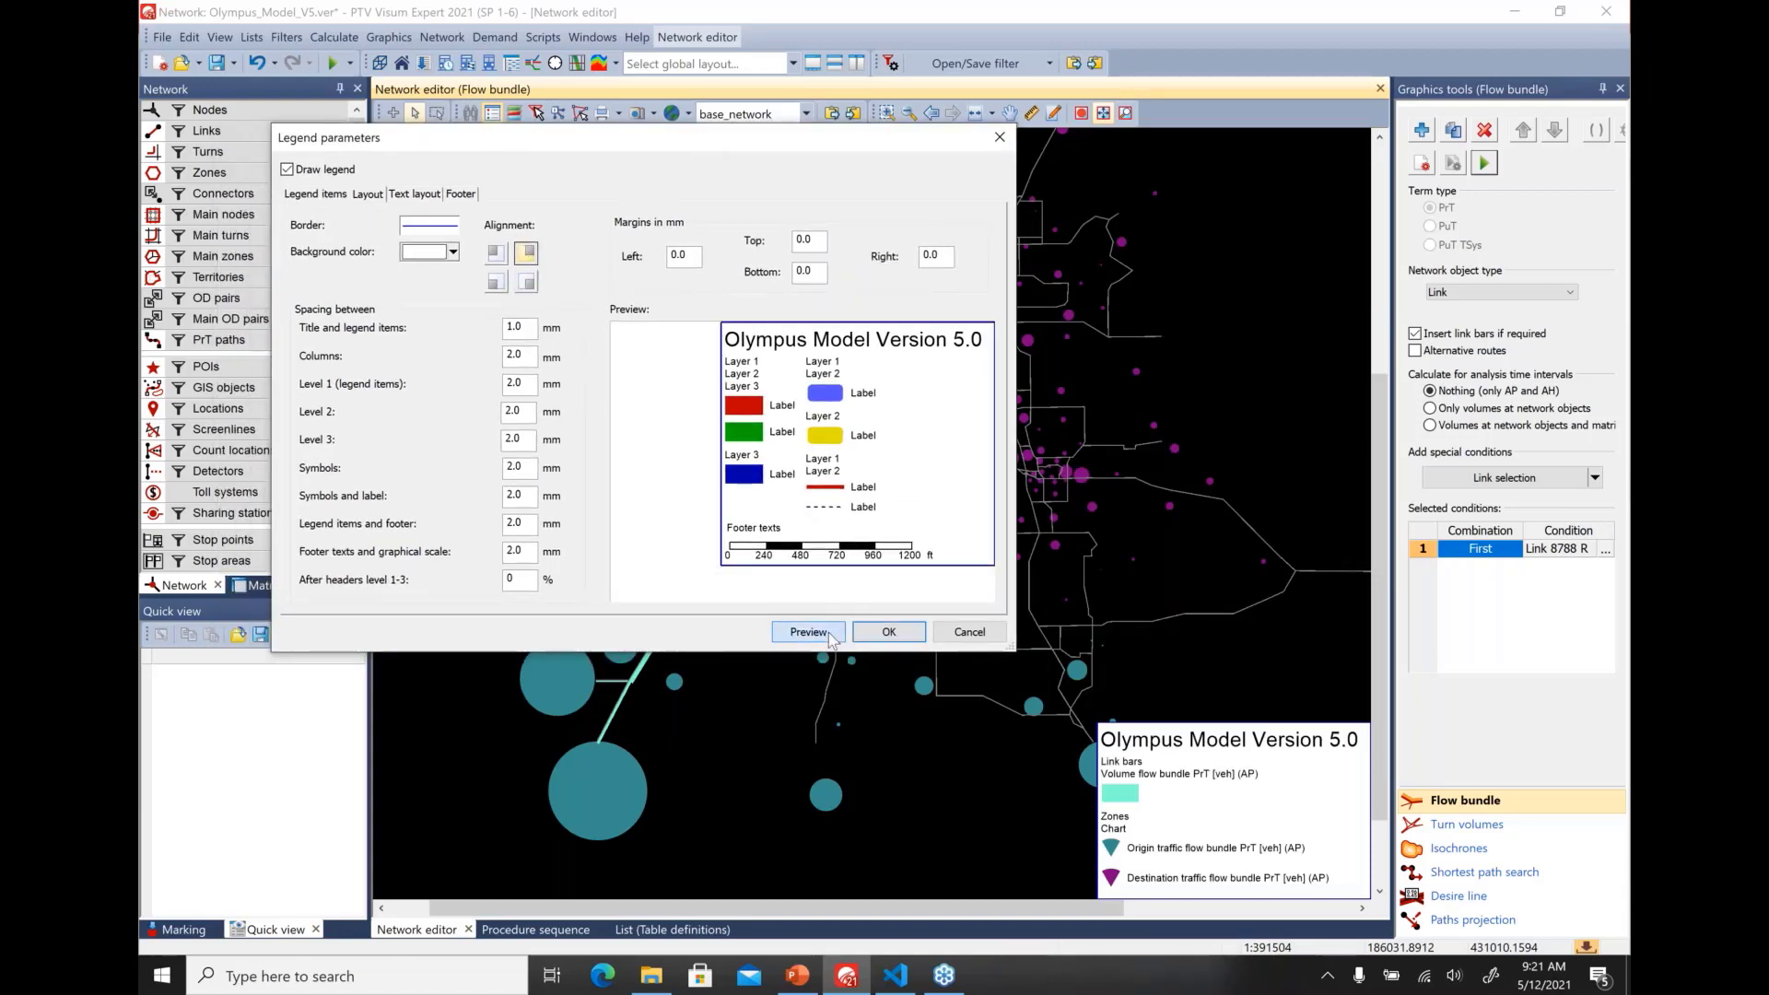
Show the graphical scale in the legend's footer and preview the legend
left_click(414, 195)
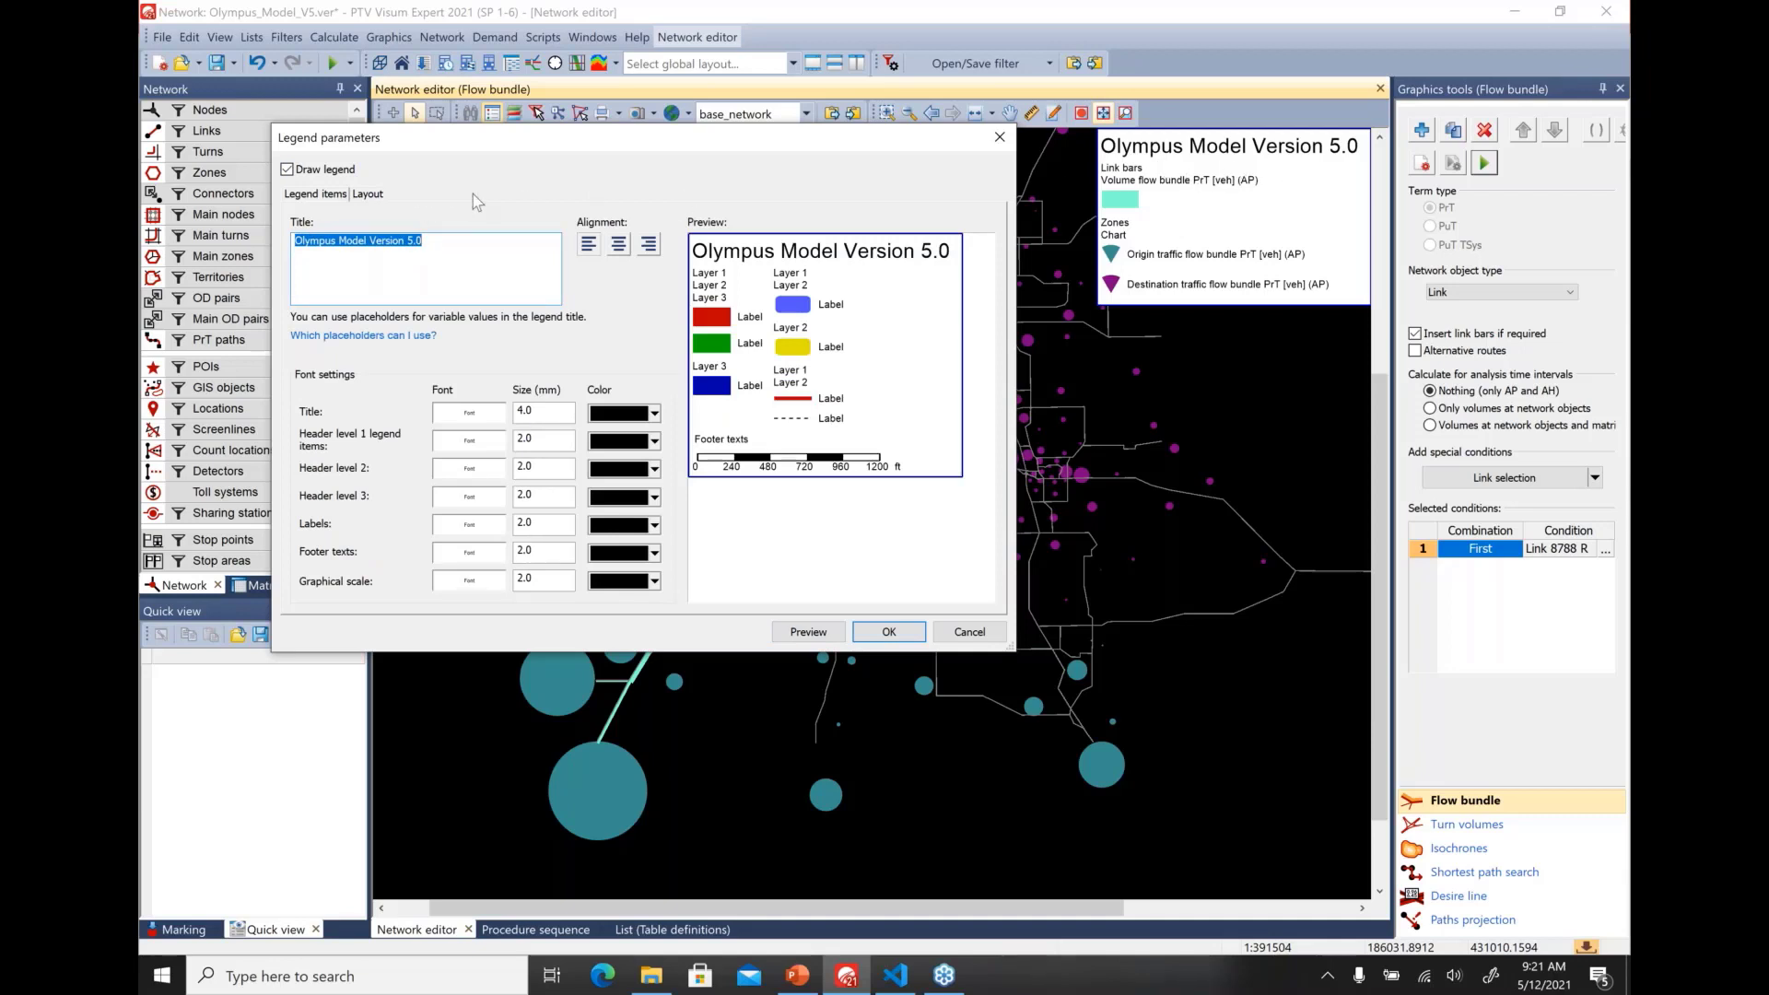
left_click(470, 194)
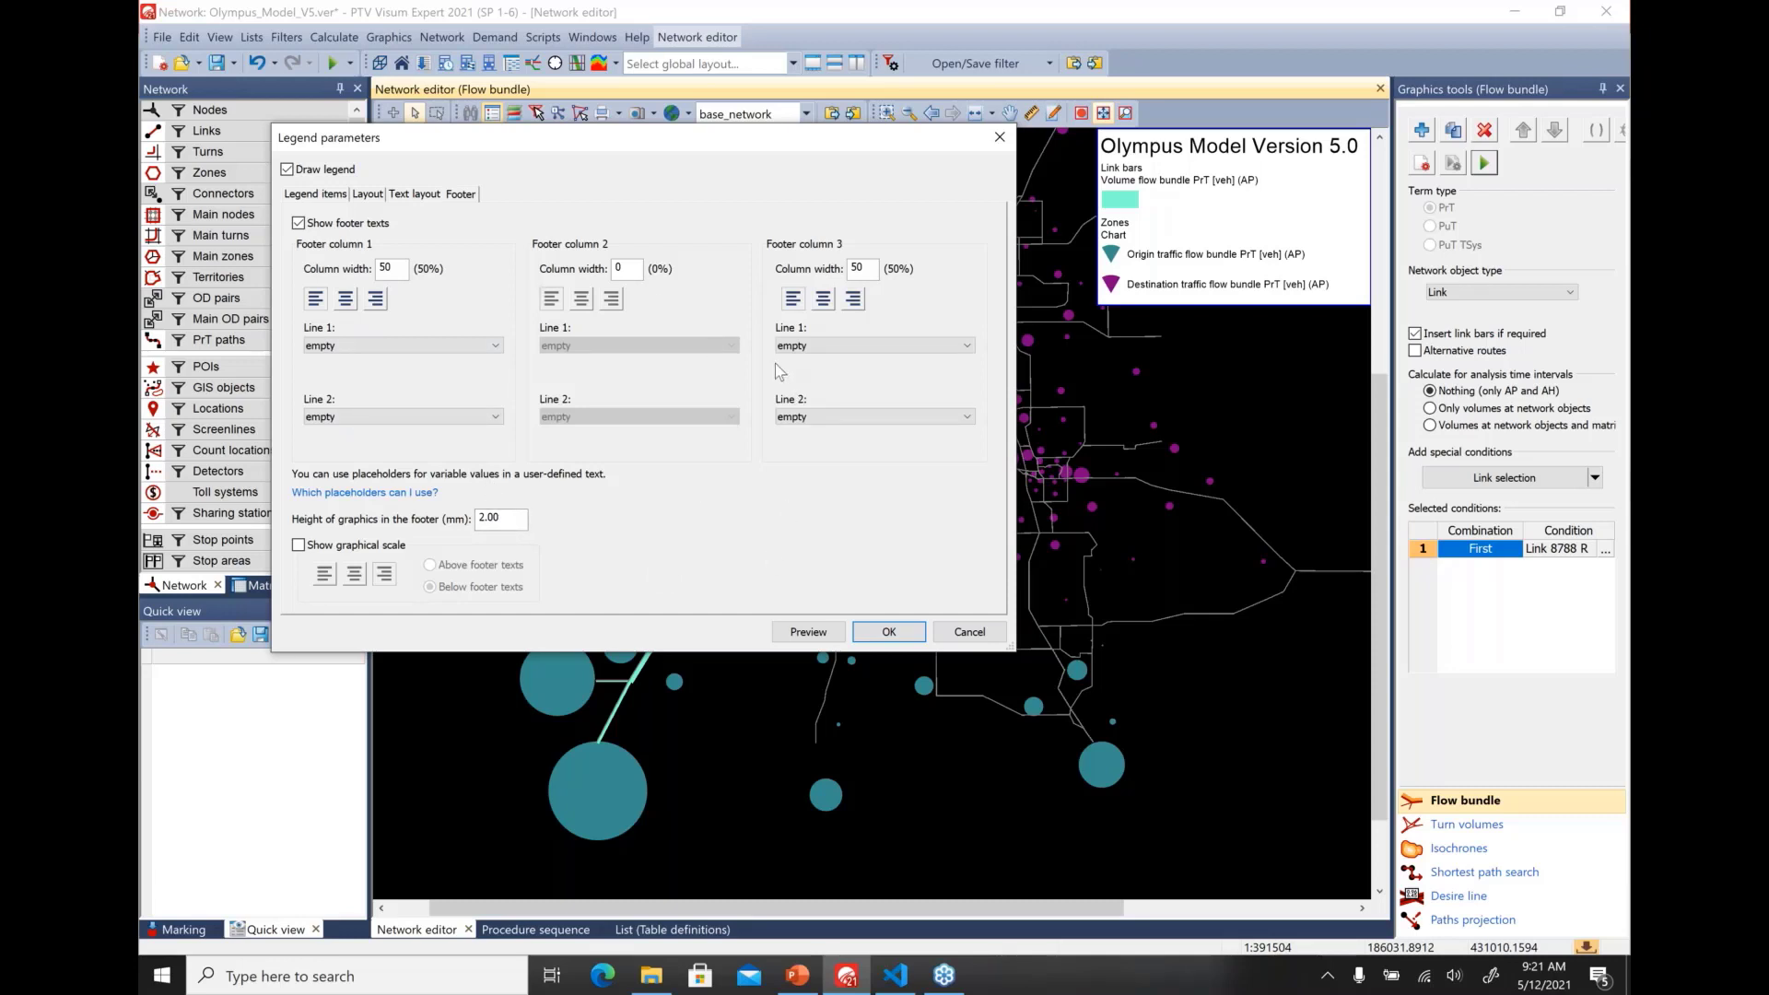
left_click(299, 547)
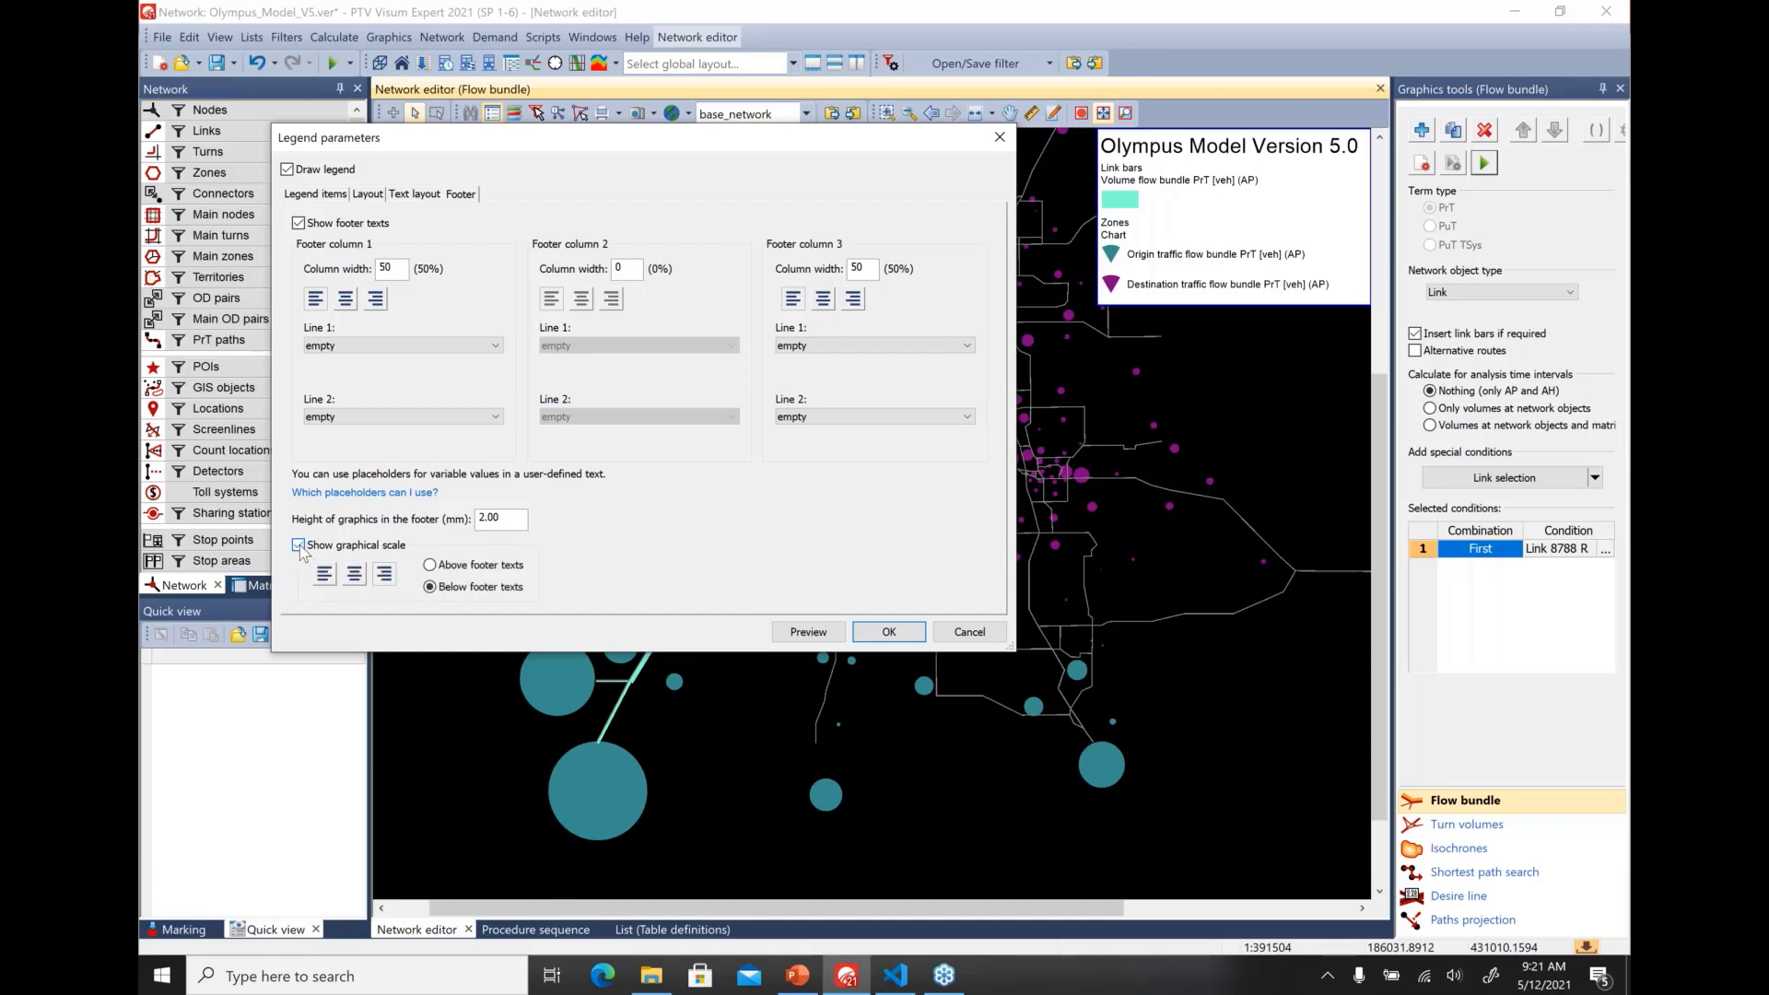
left_click(802, 633)
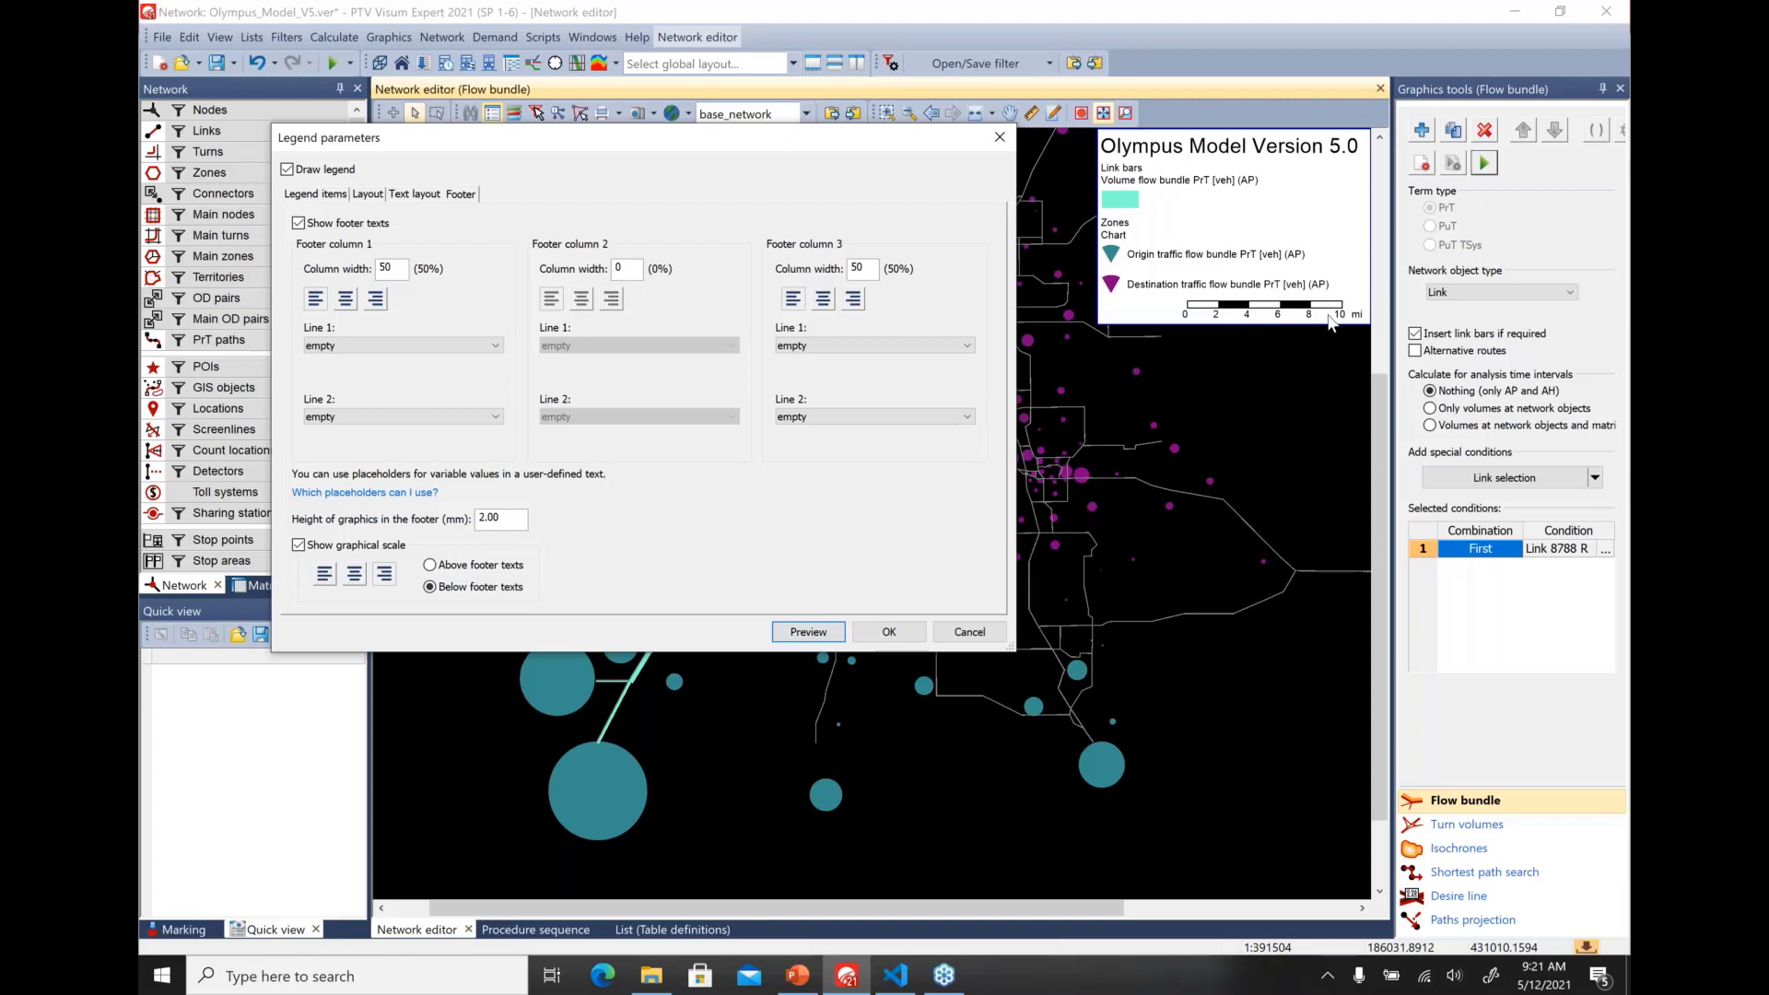
Turn on bar scaling for the Link bars legend item and preview the legend
left_click(334, 195)
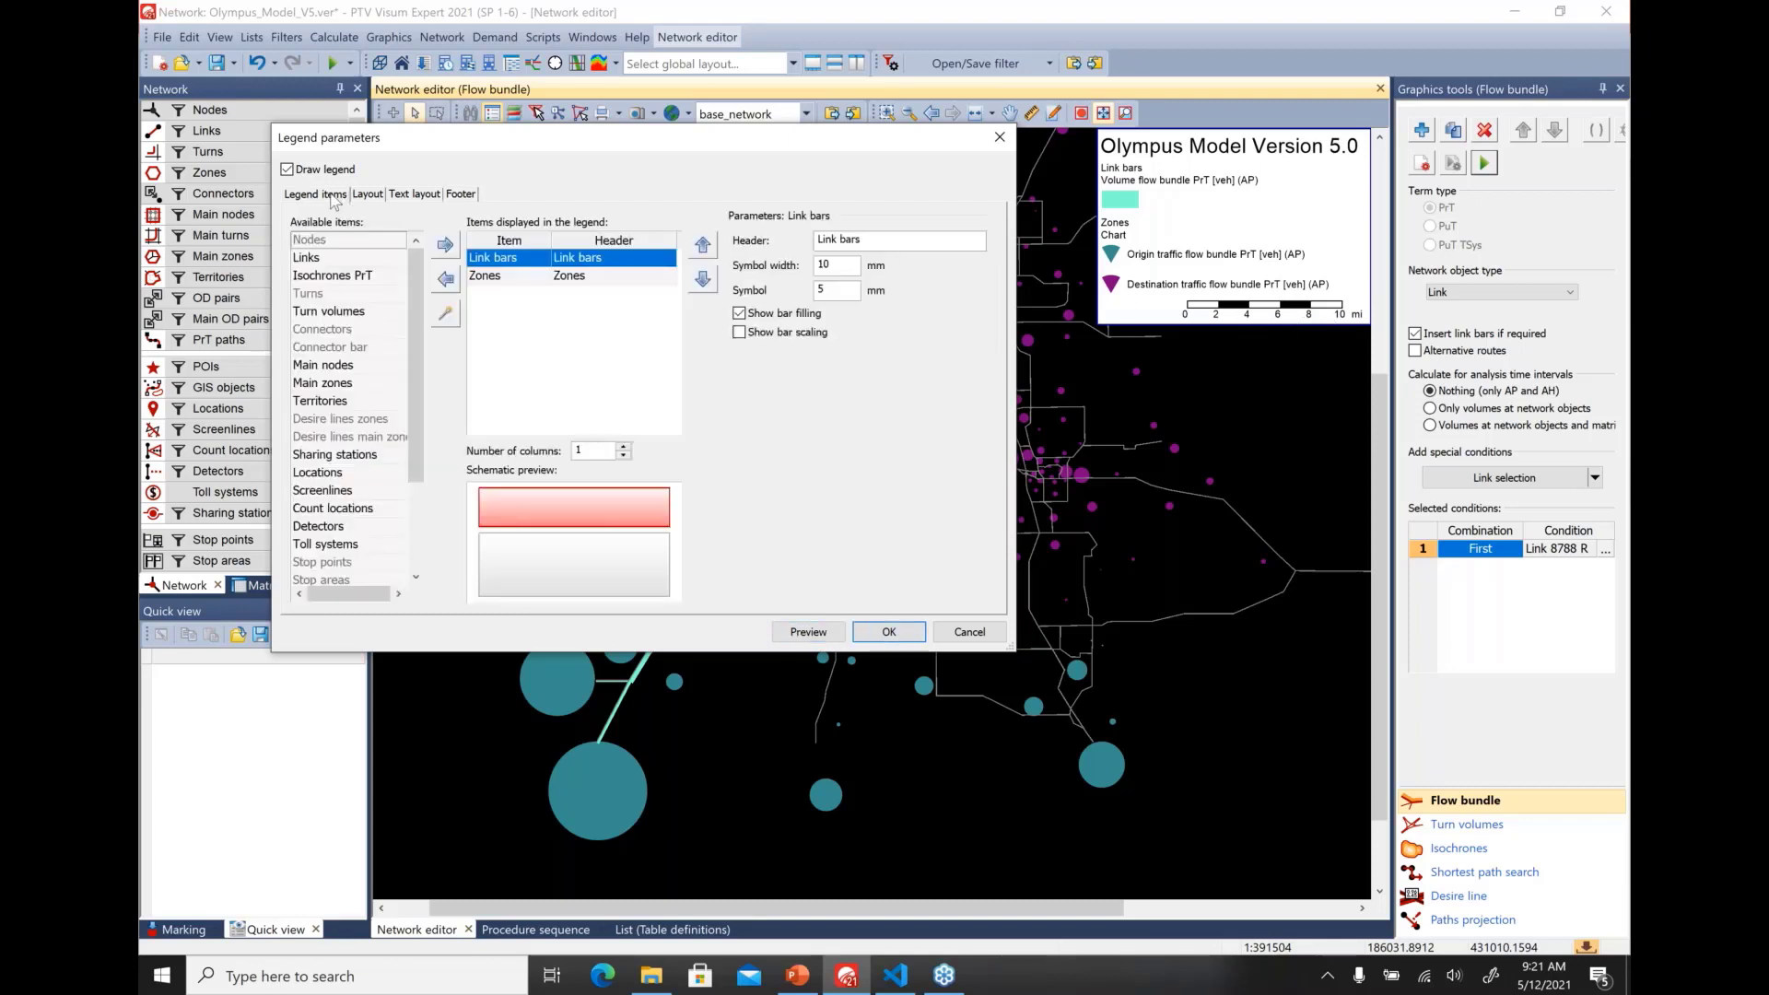
left_click(740, 333)
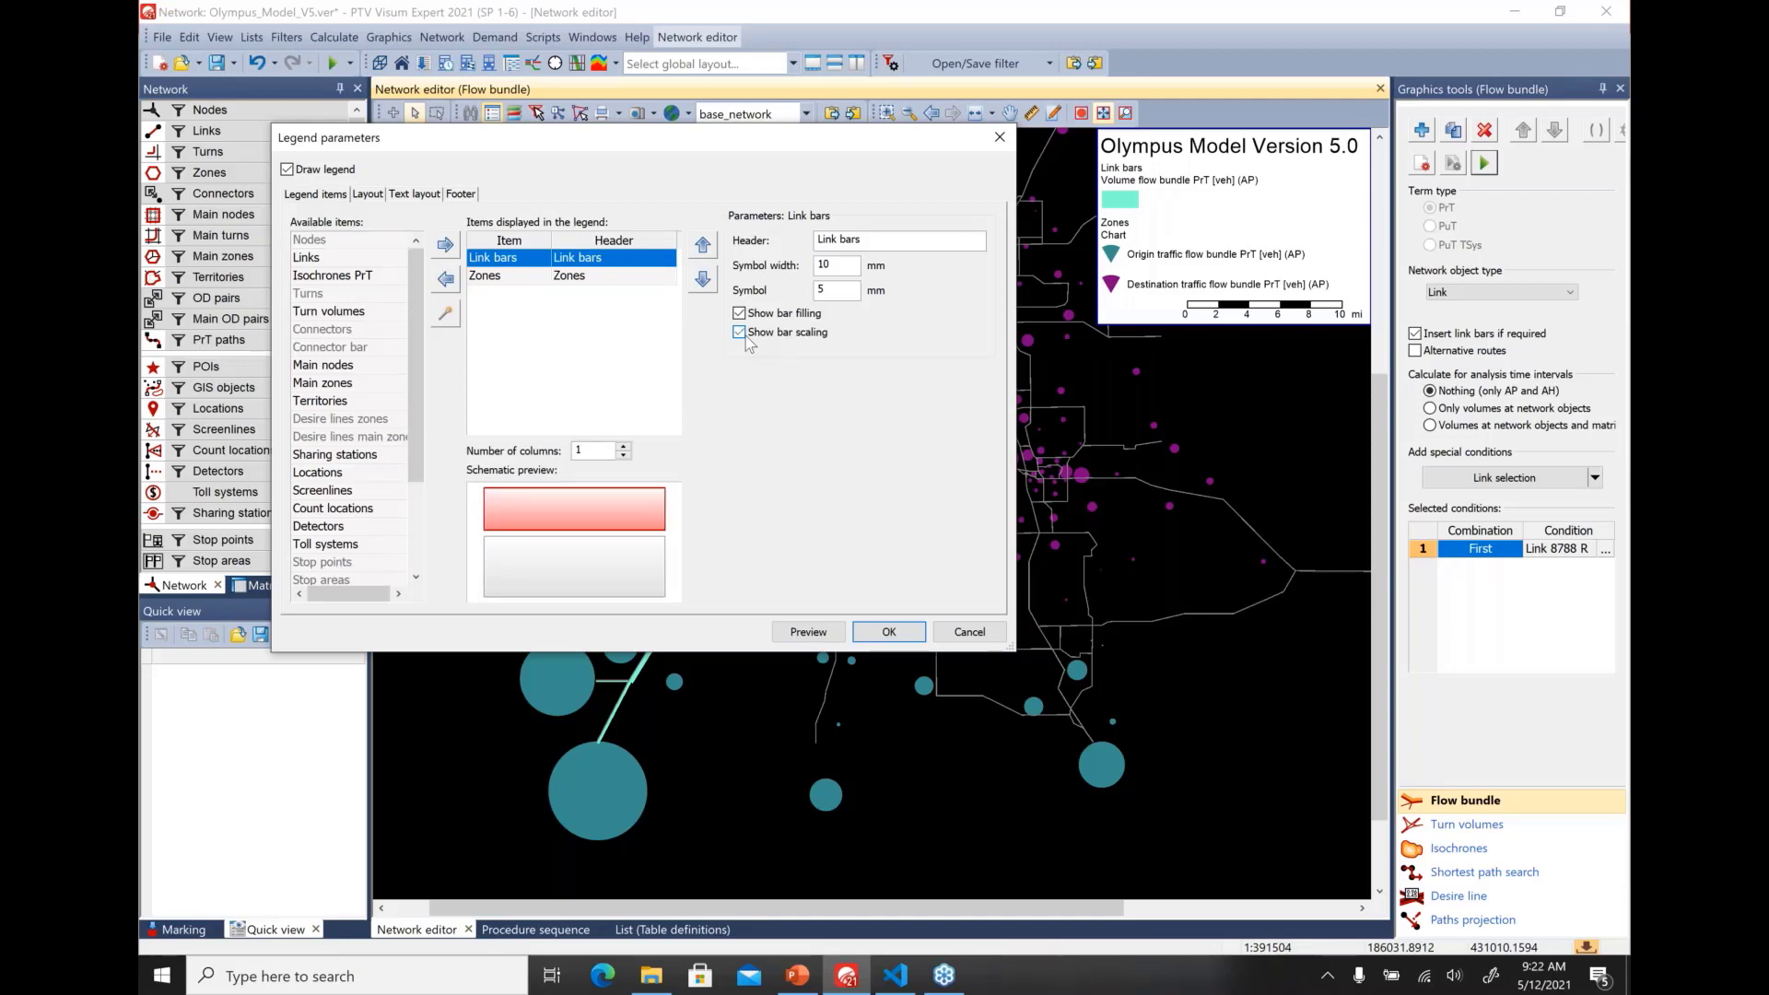
left_click(798, 634)
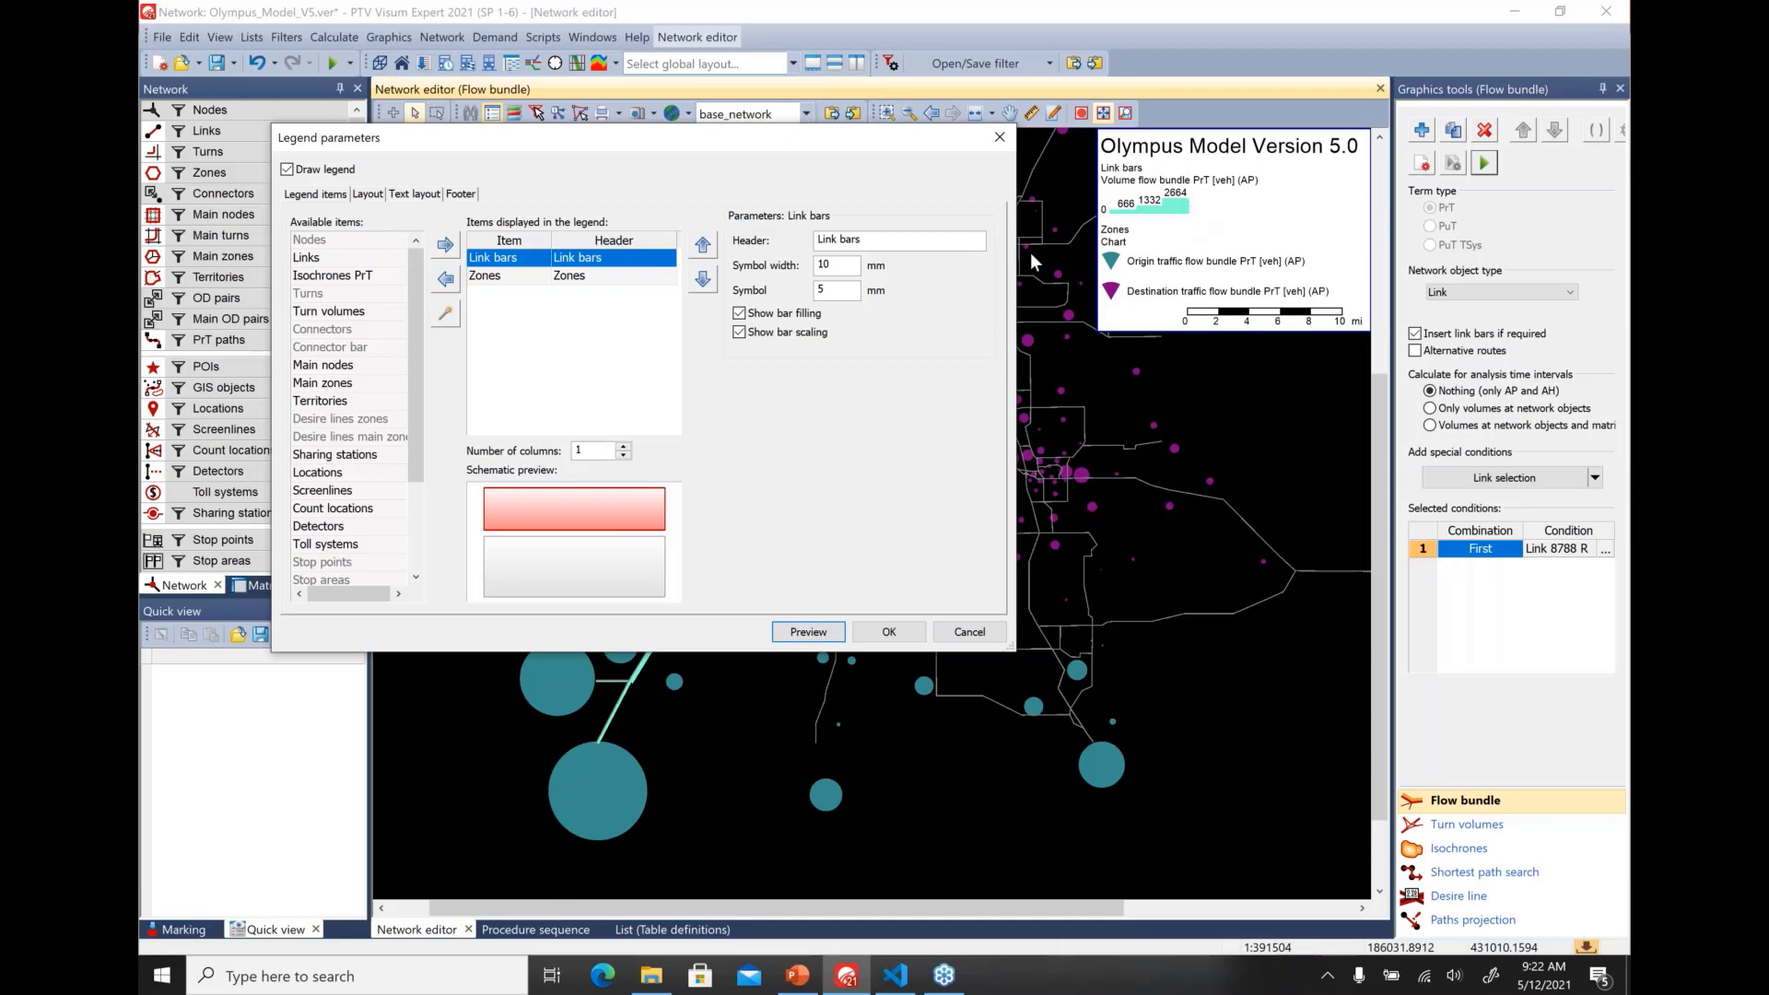
Preview the legend with the Zones item removed and added back, and accept the legend parameters
left_click(507, 277)
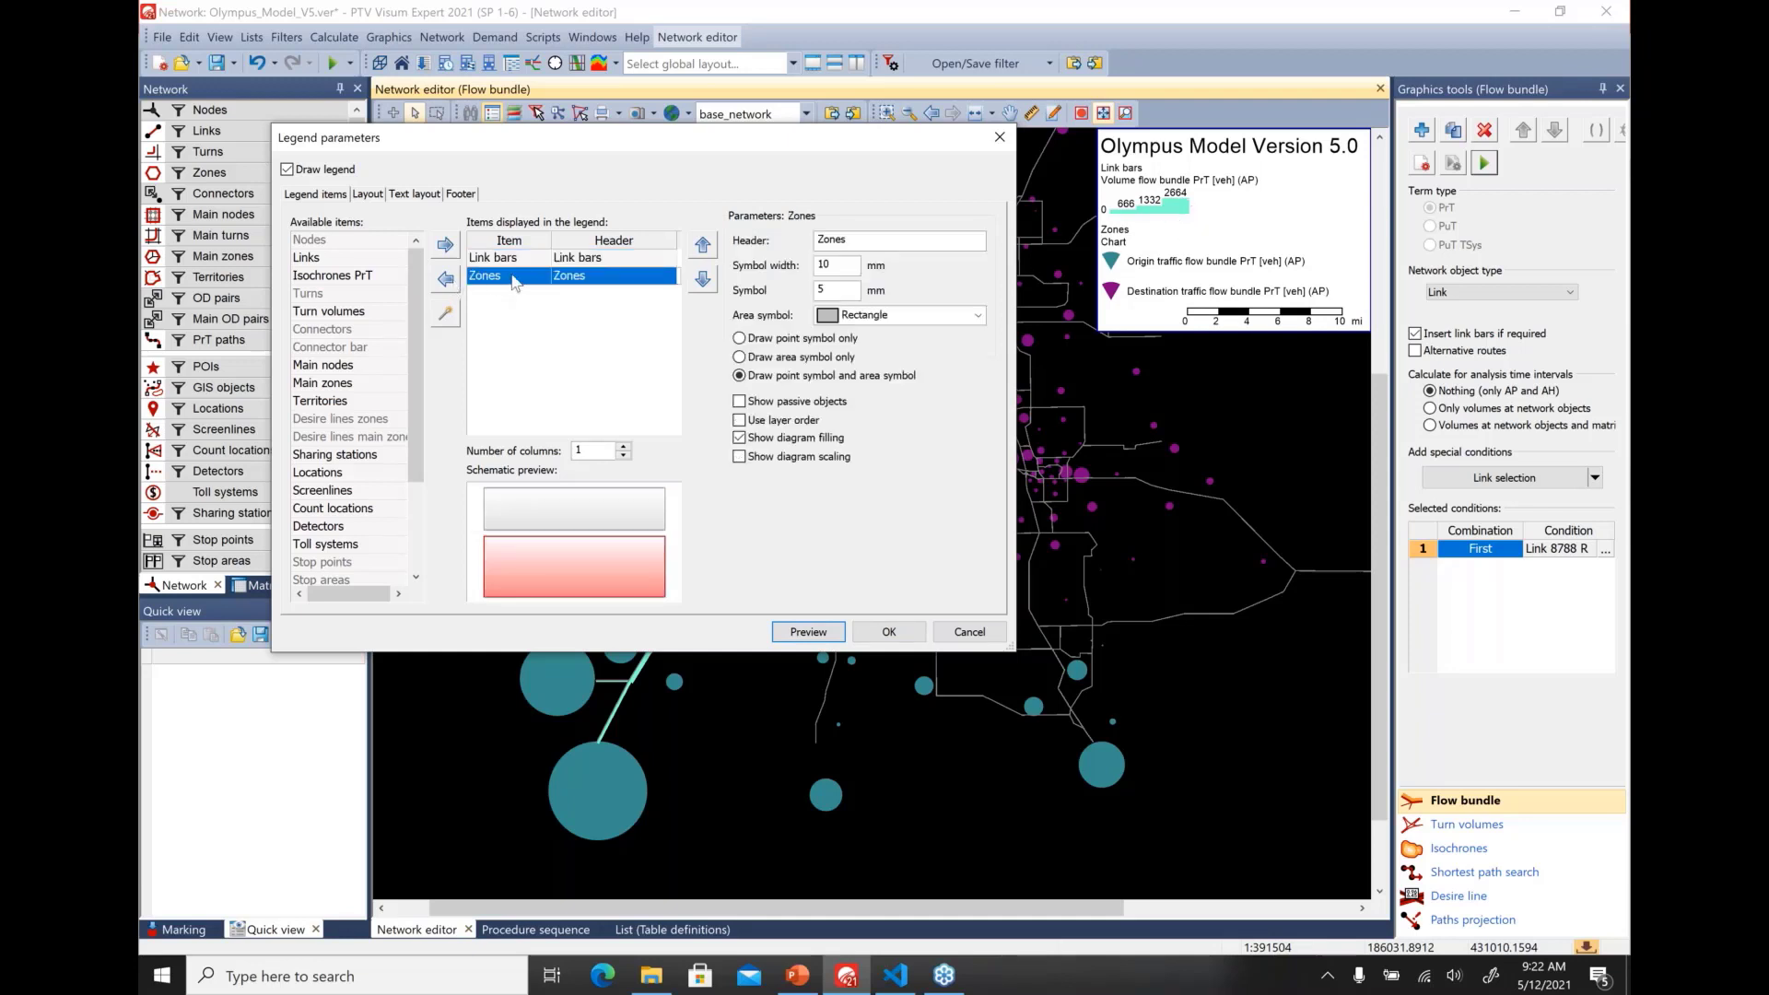
left_click(447, 282)
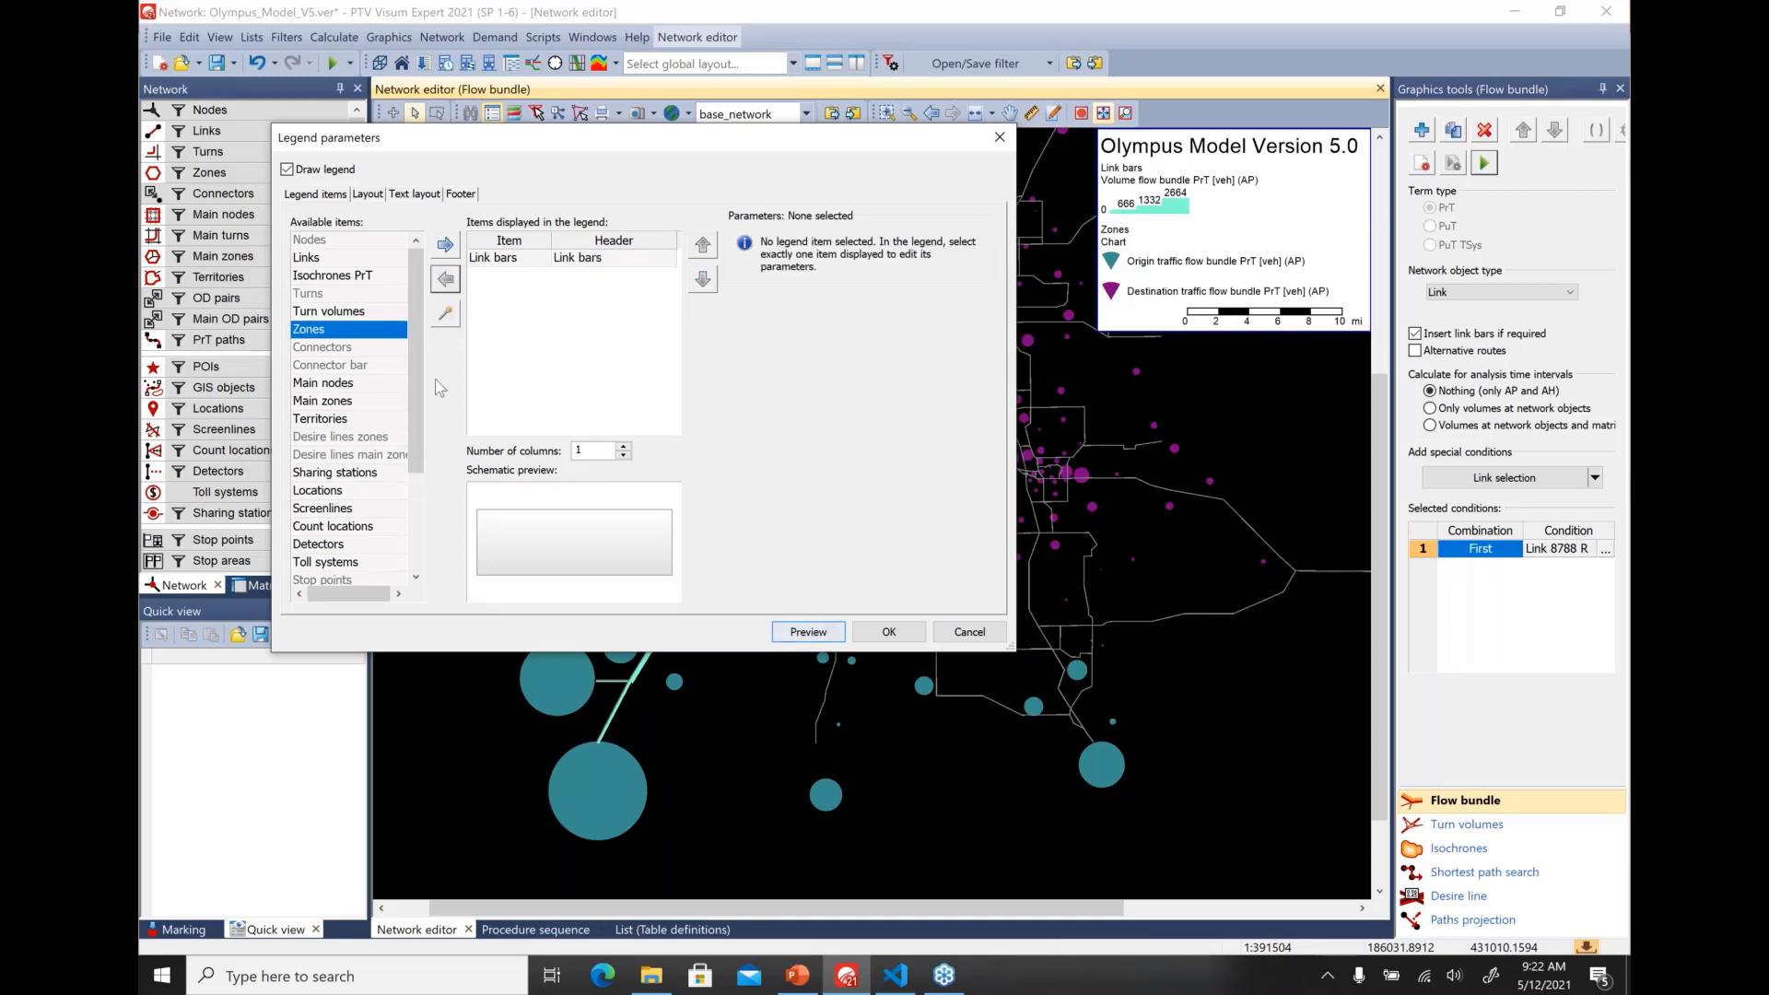
mouse_move(351, 350)
left_click(808, 632)
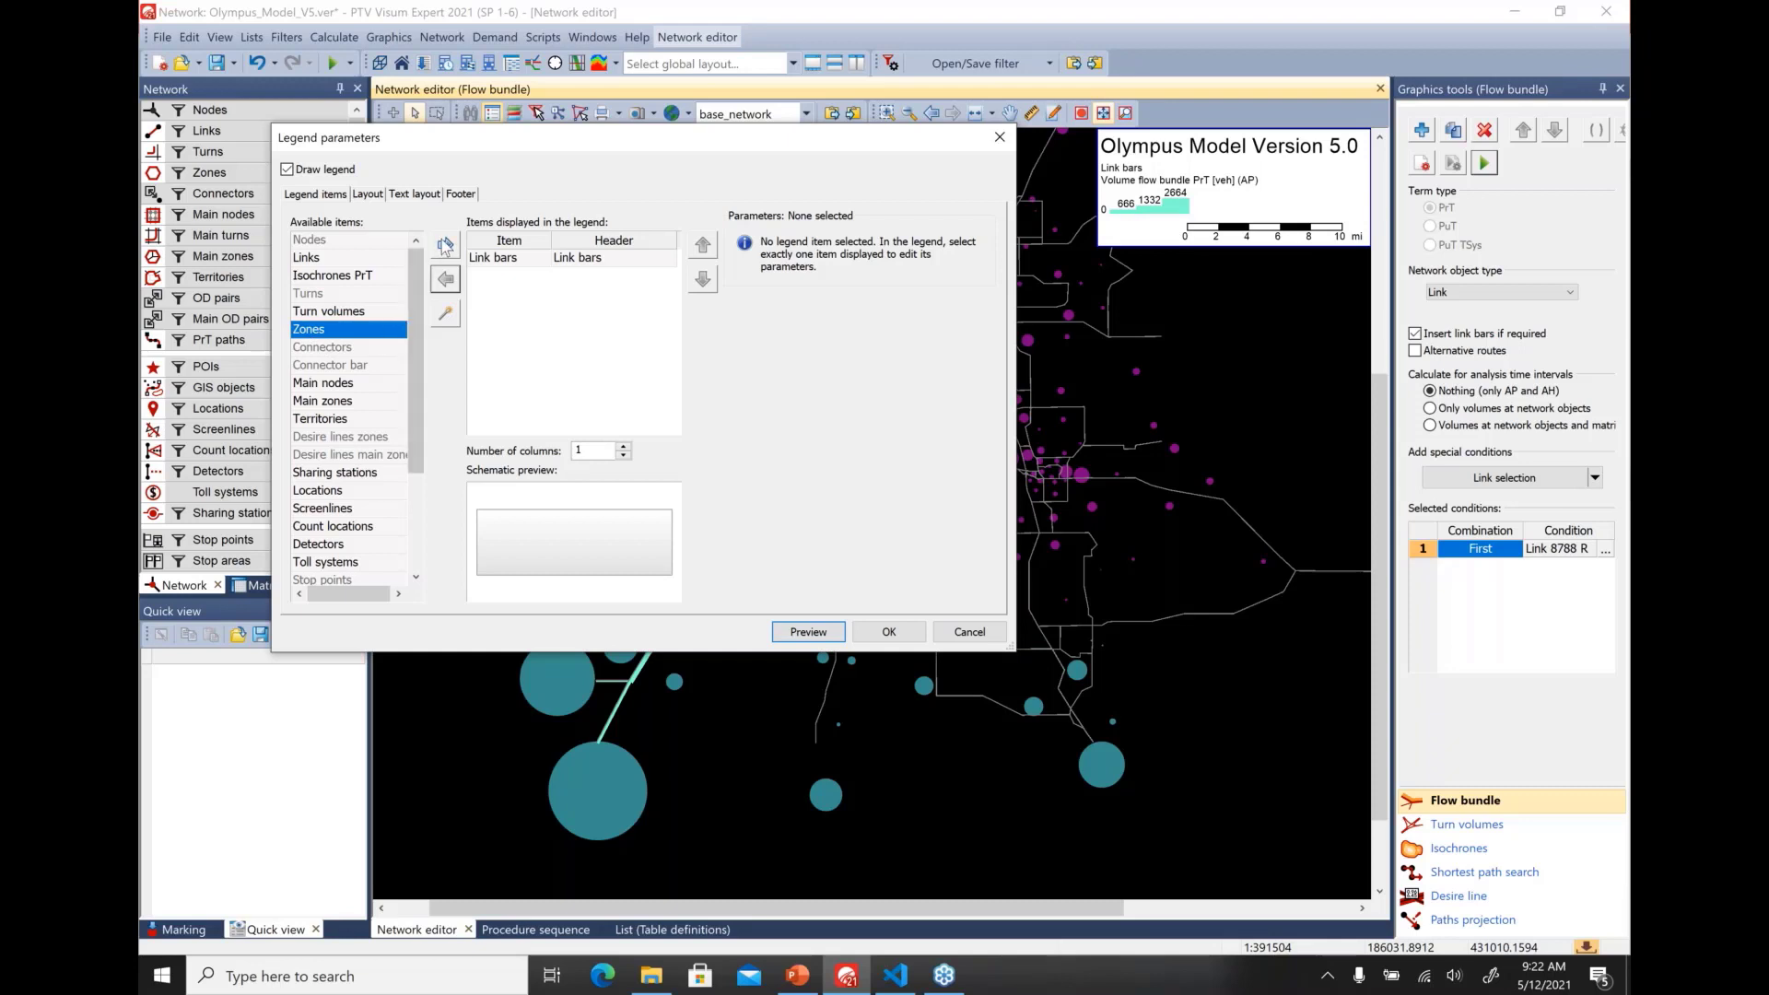
left_click(446, 245)
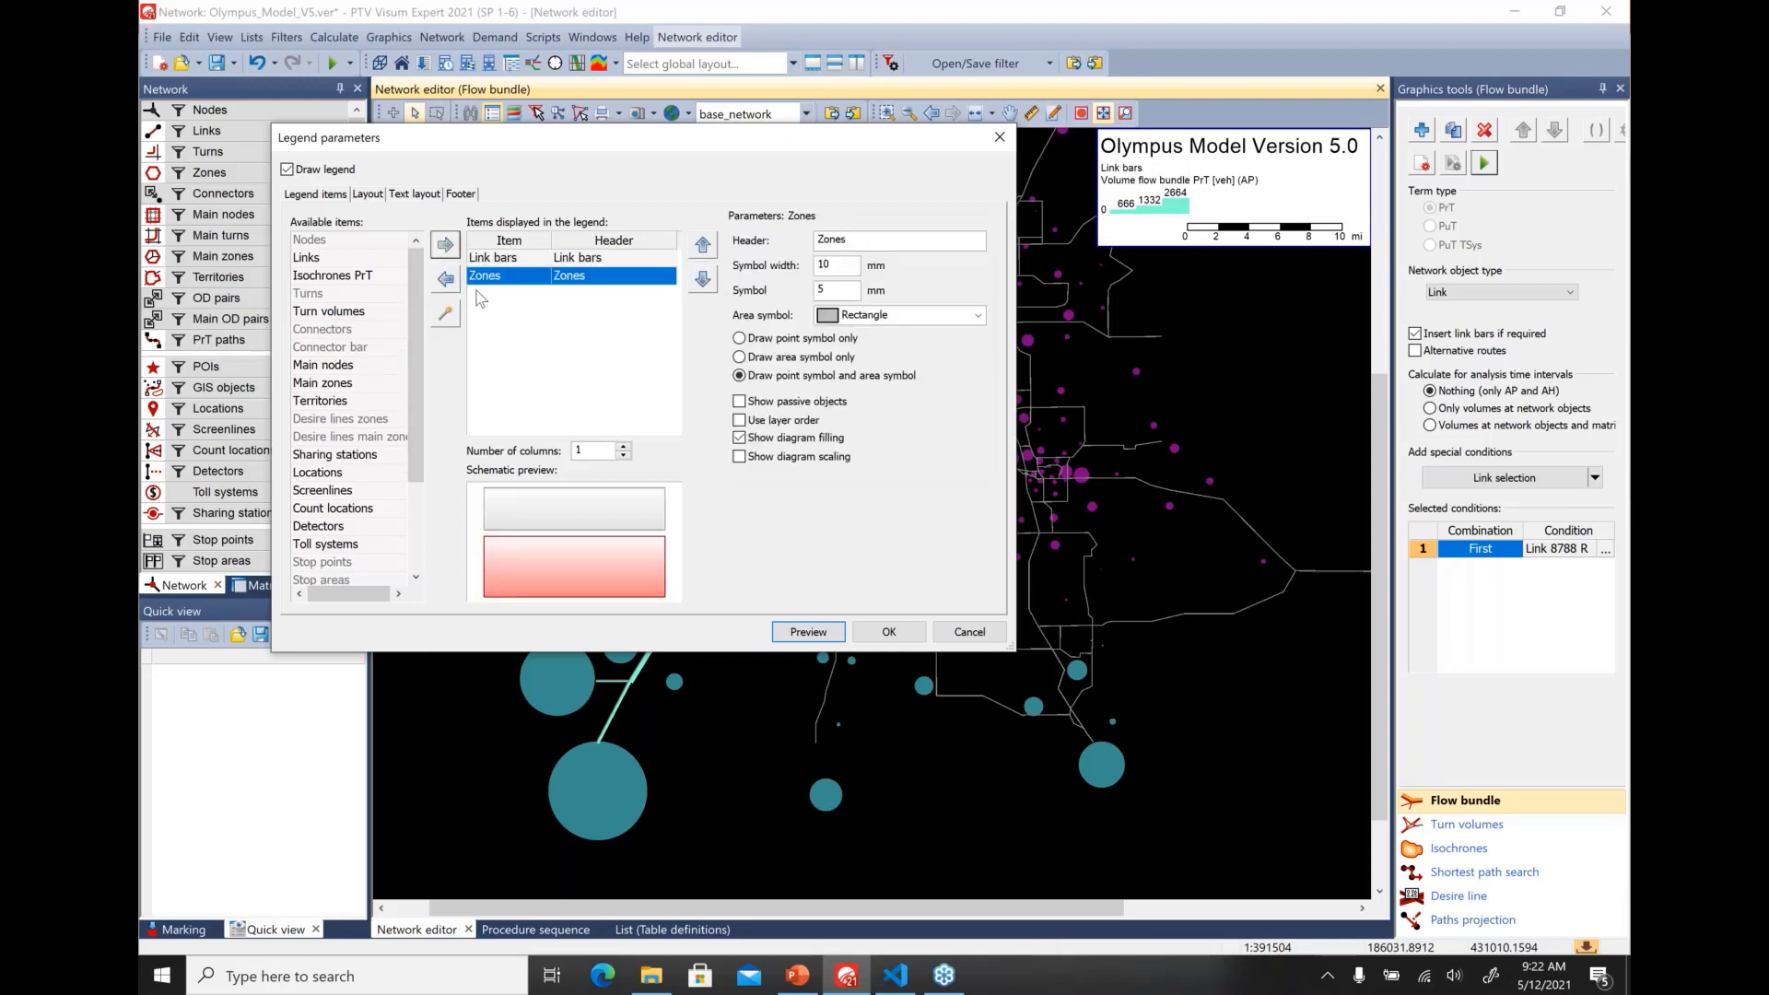
left_click(808, 632)
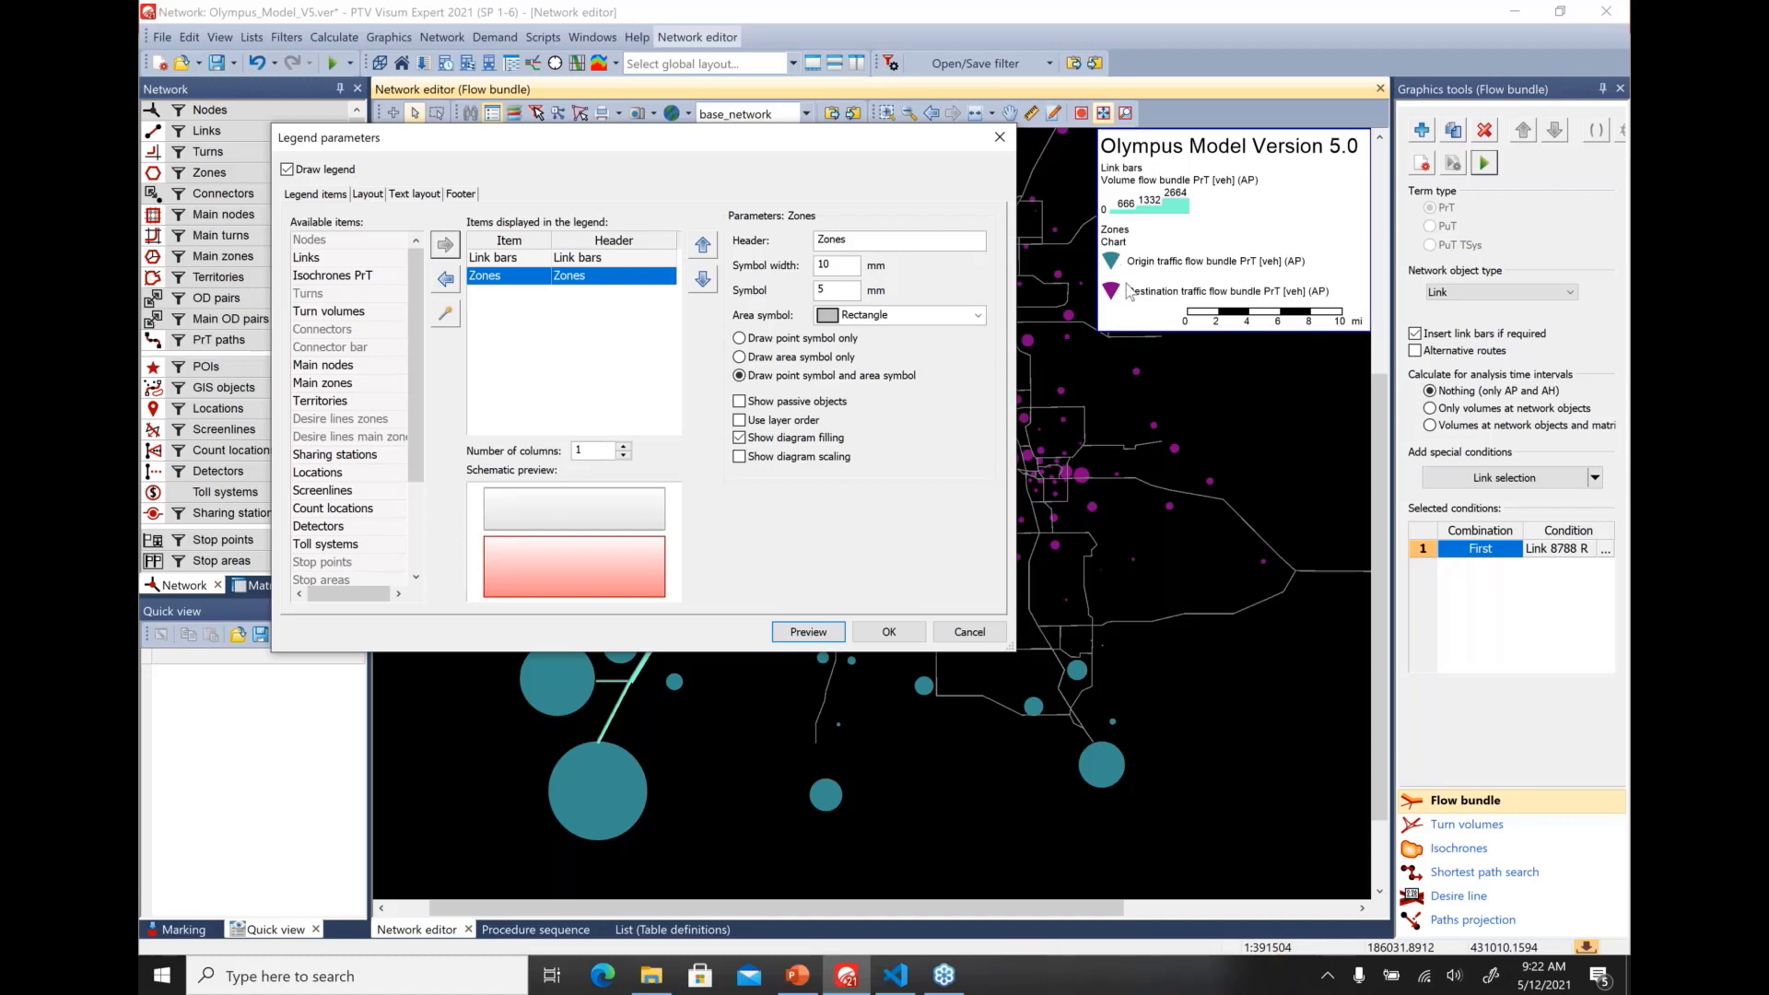
left_click(889, 632)
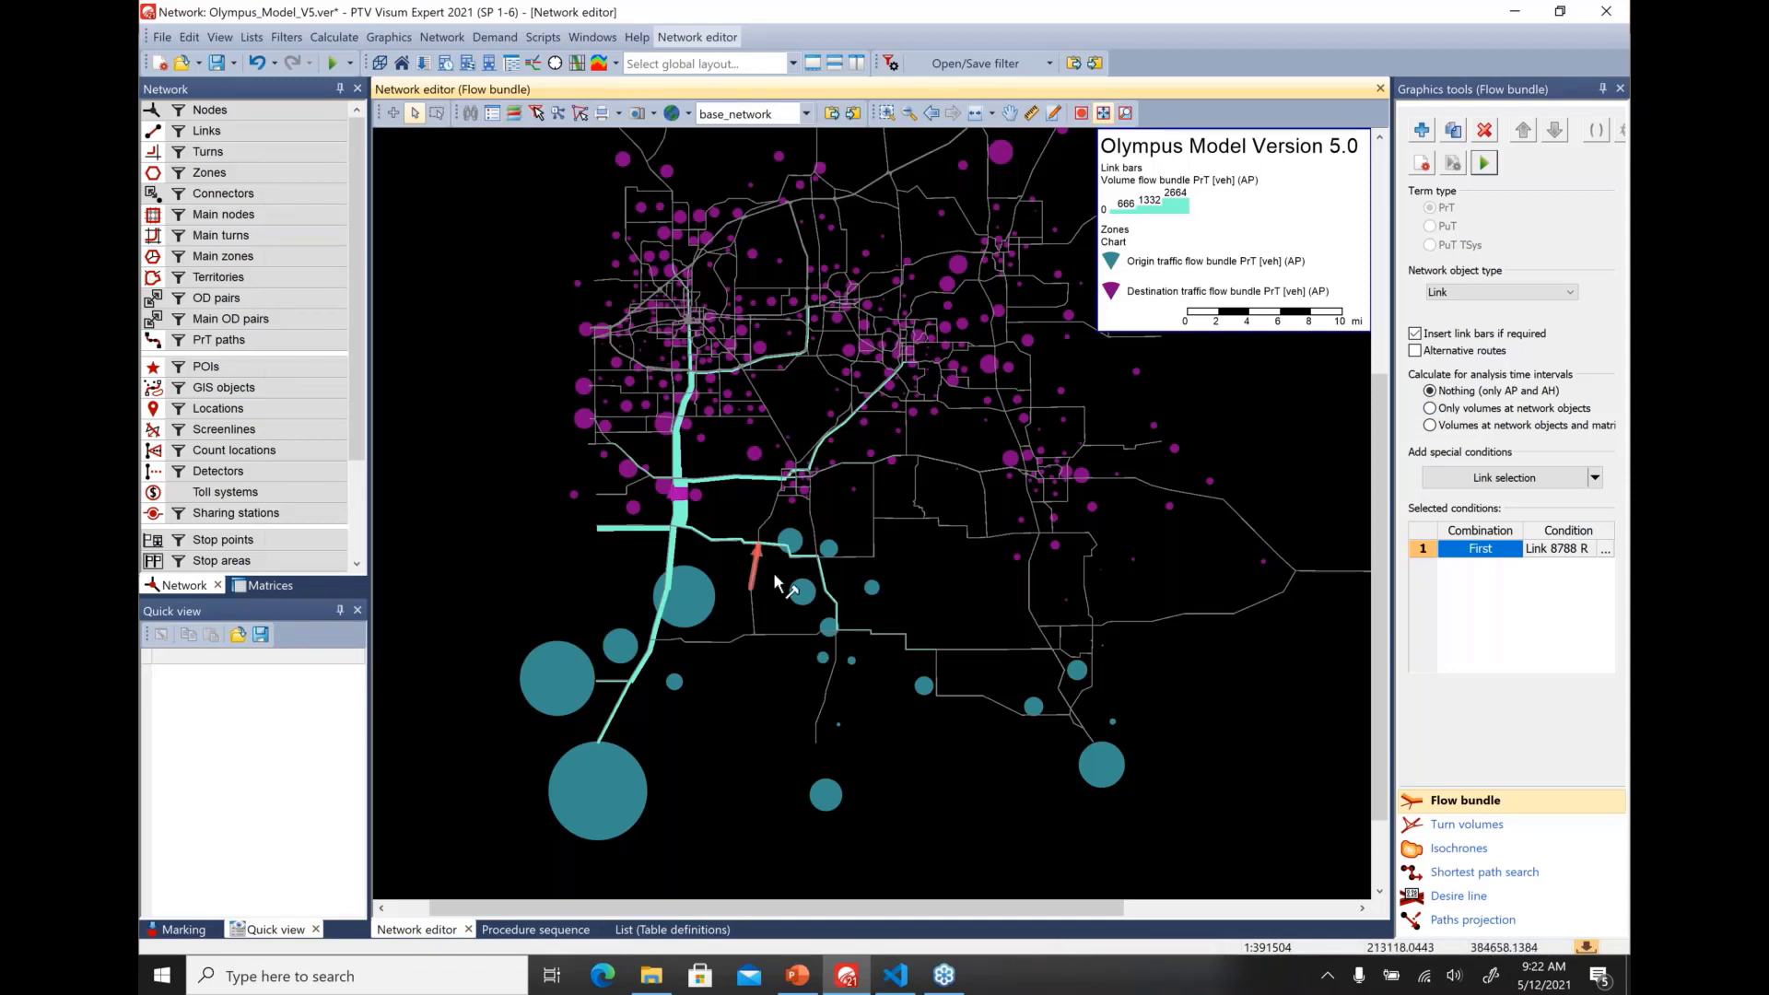
Open the list of PrT paths and list the paths of the SOV transport system
left_click(248, 343)
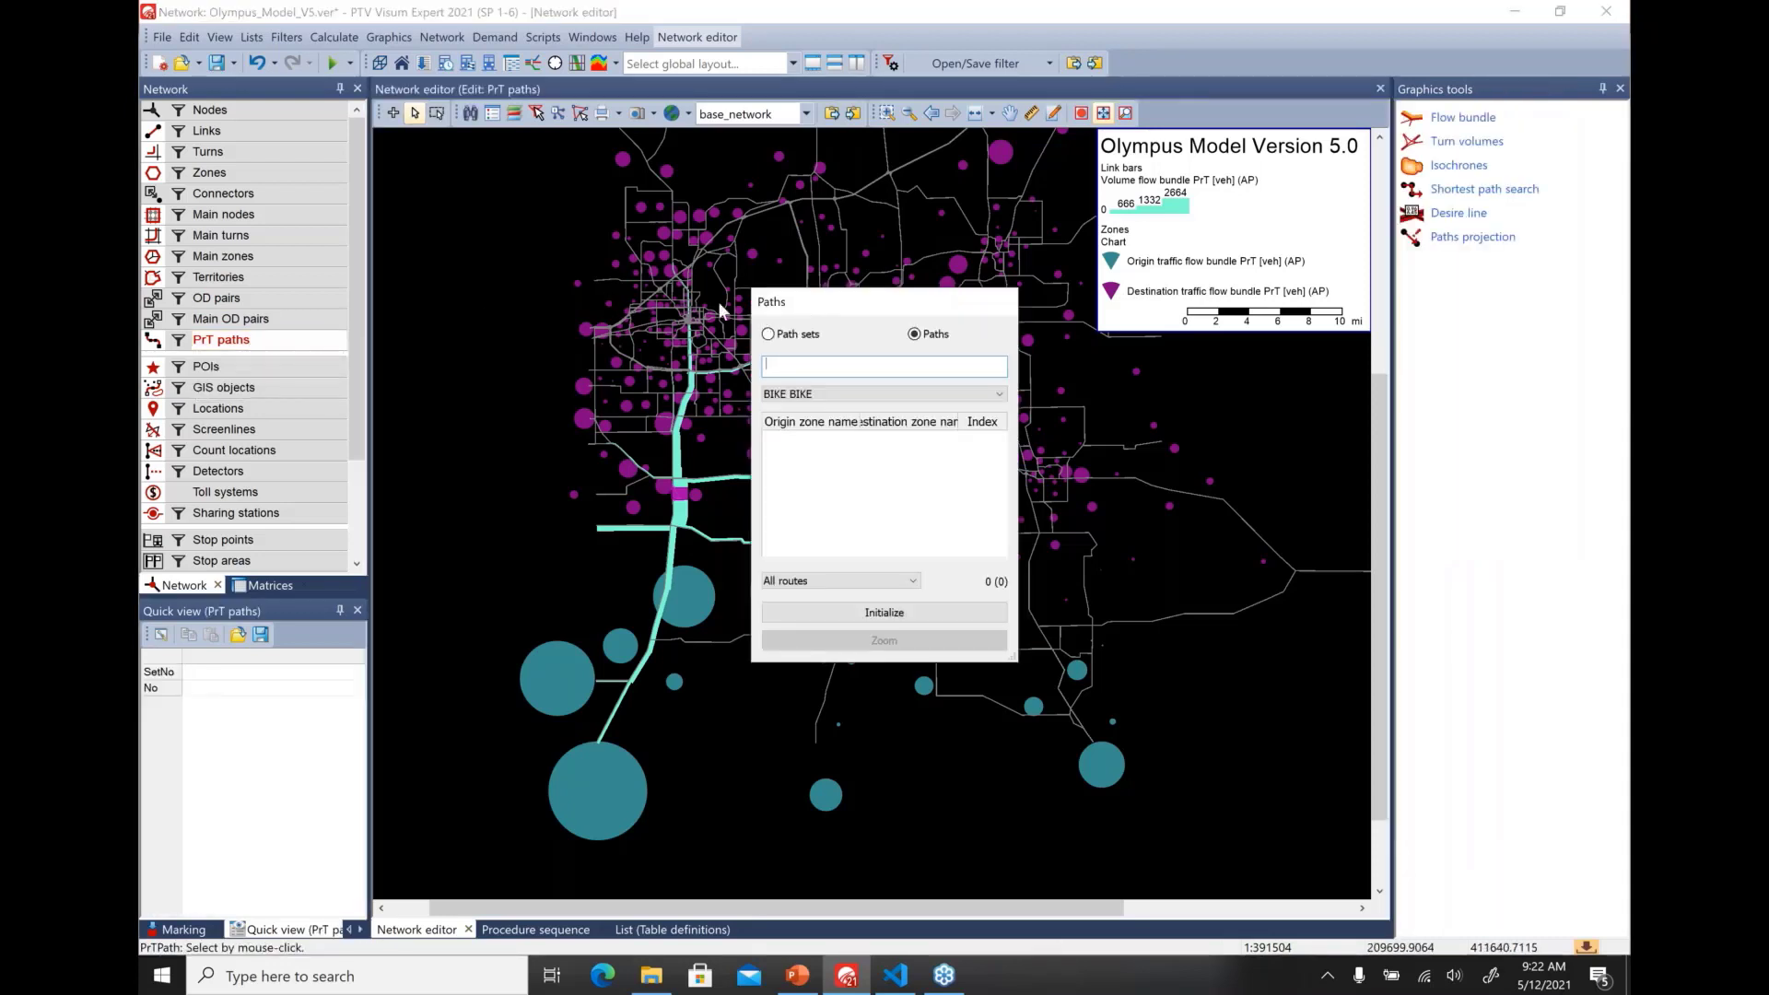
left_click_drag(774, 302, 203, 174)
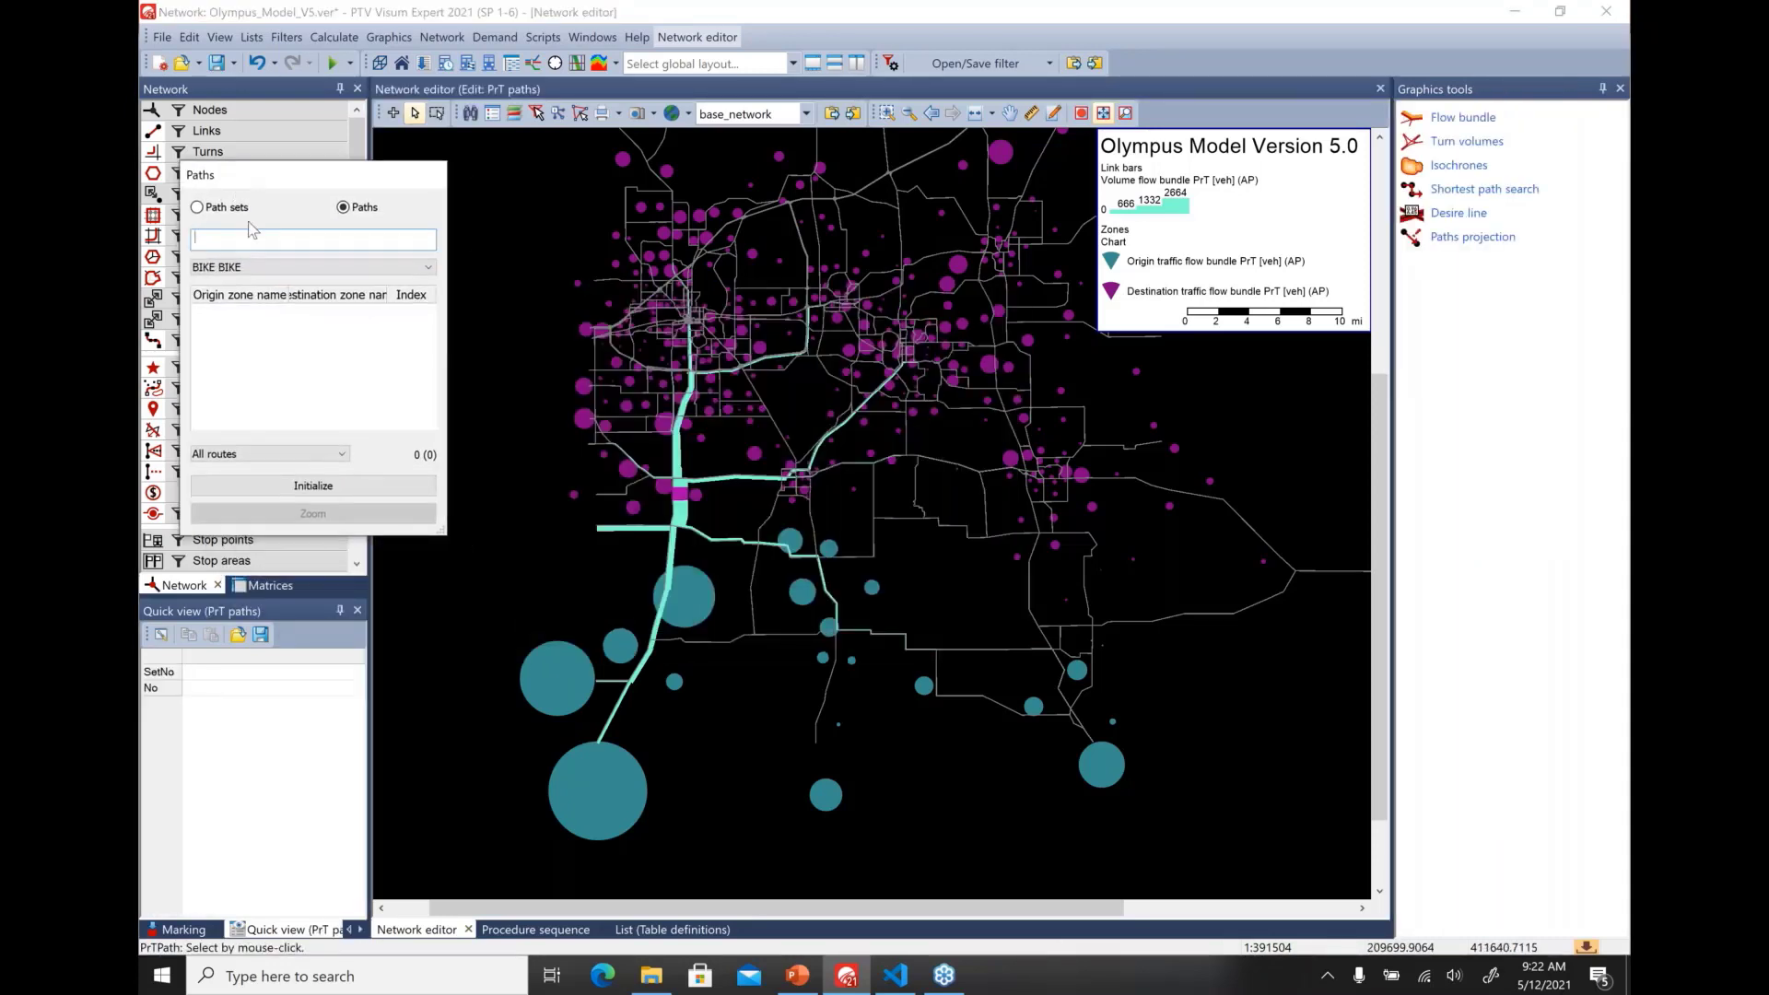
left_click(306, 267)
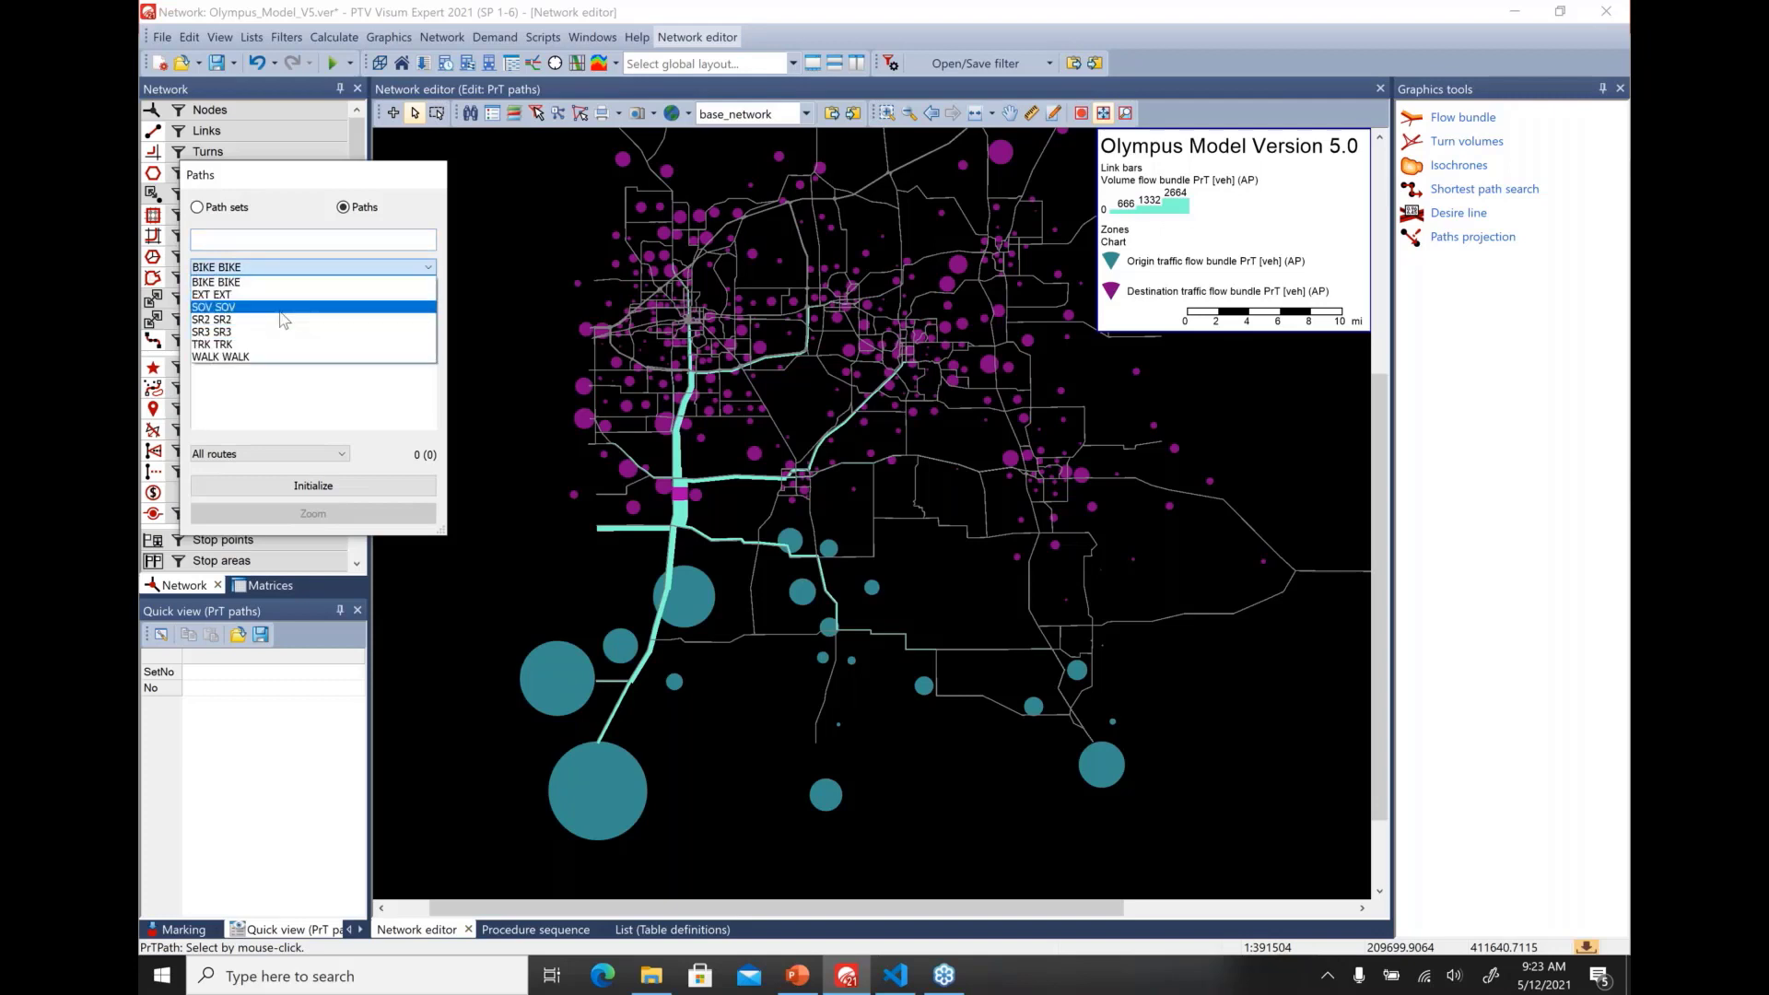
left_click(284, 307)
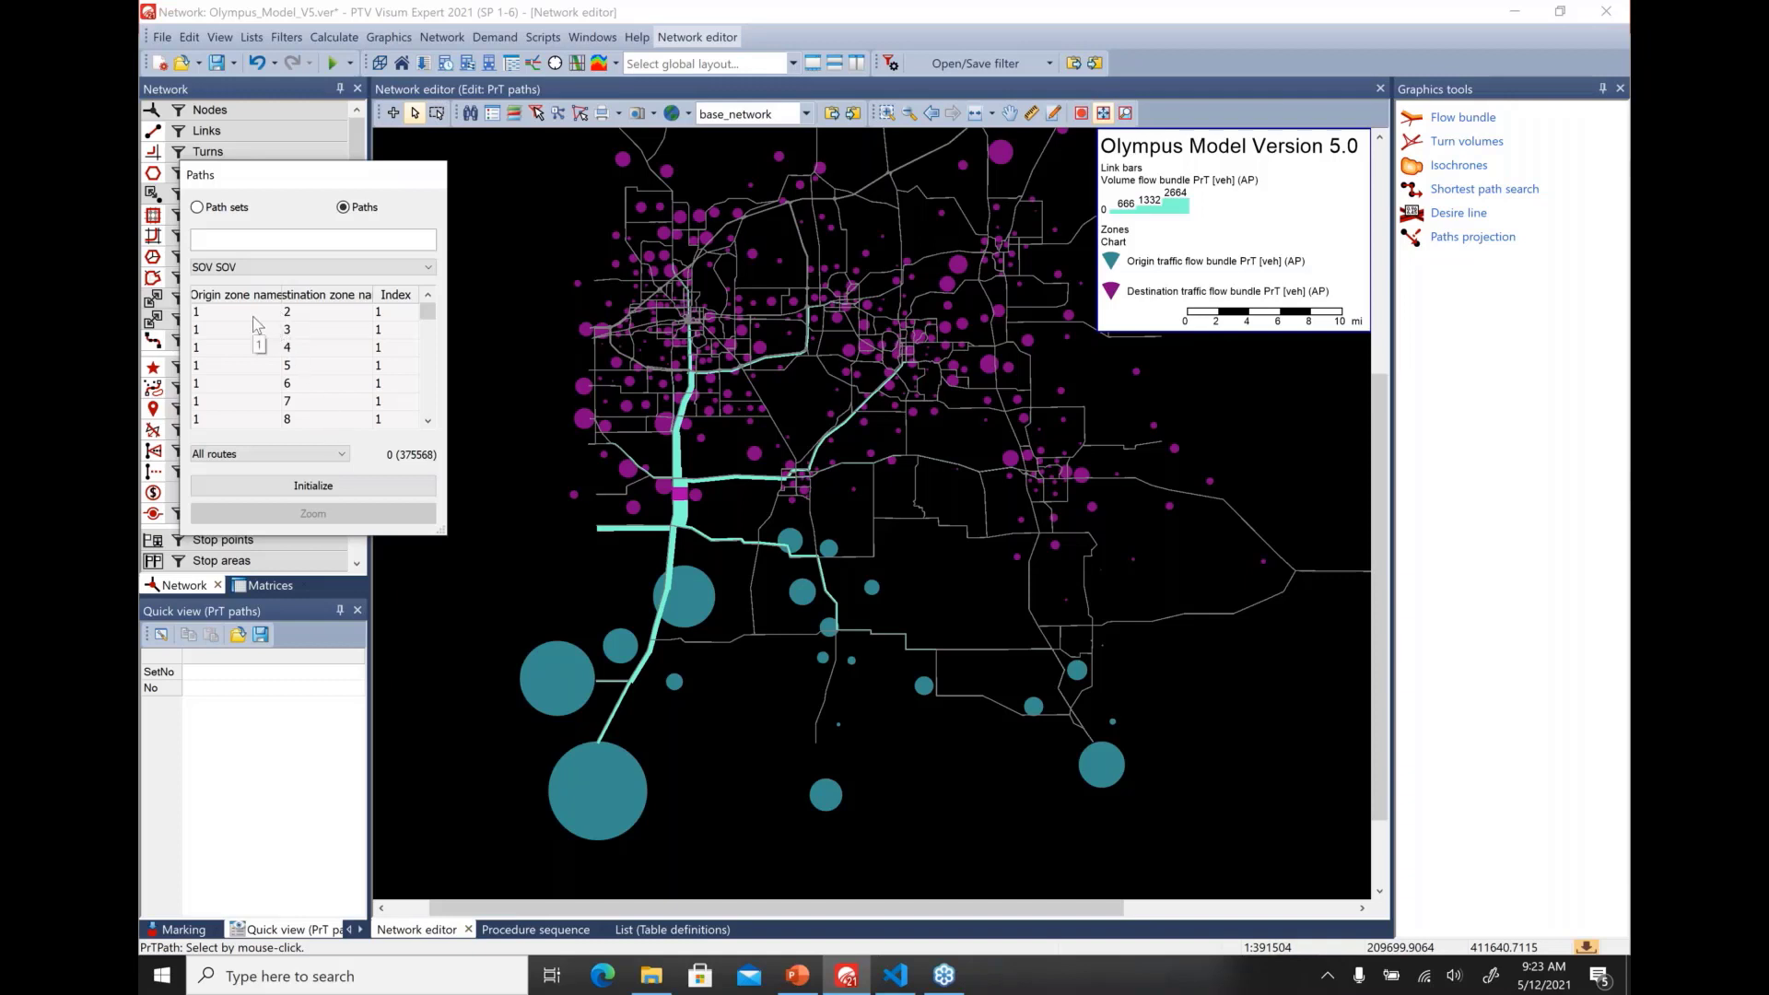
Highlight the SOV paths from zone 1 to zones 2, 4, 6 and 8 one at a time on the network
left_click(255, 315)
left_click(256, 351)
left_click(249, 383)
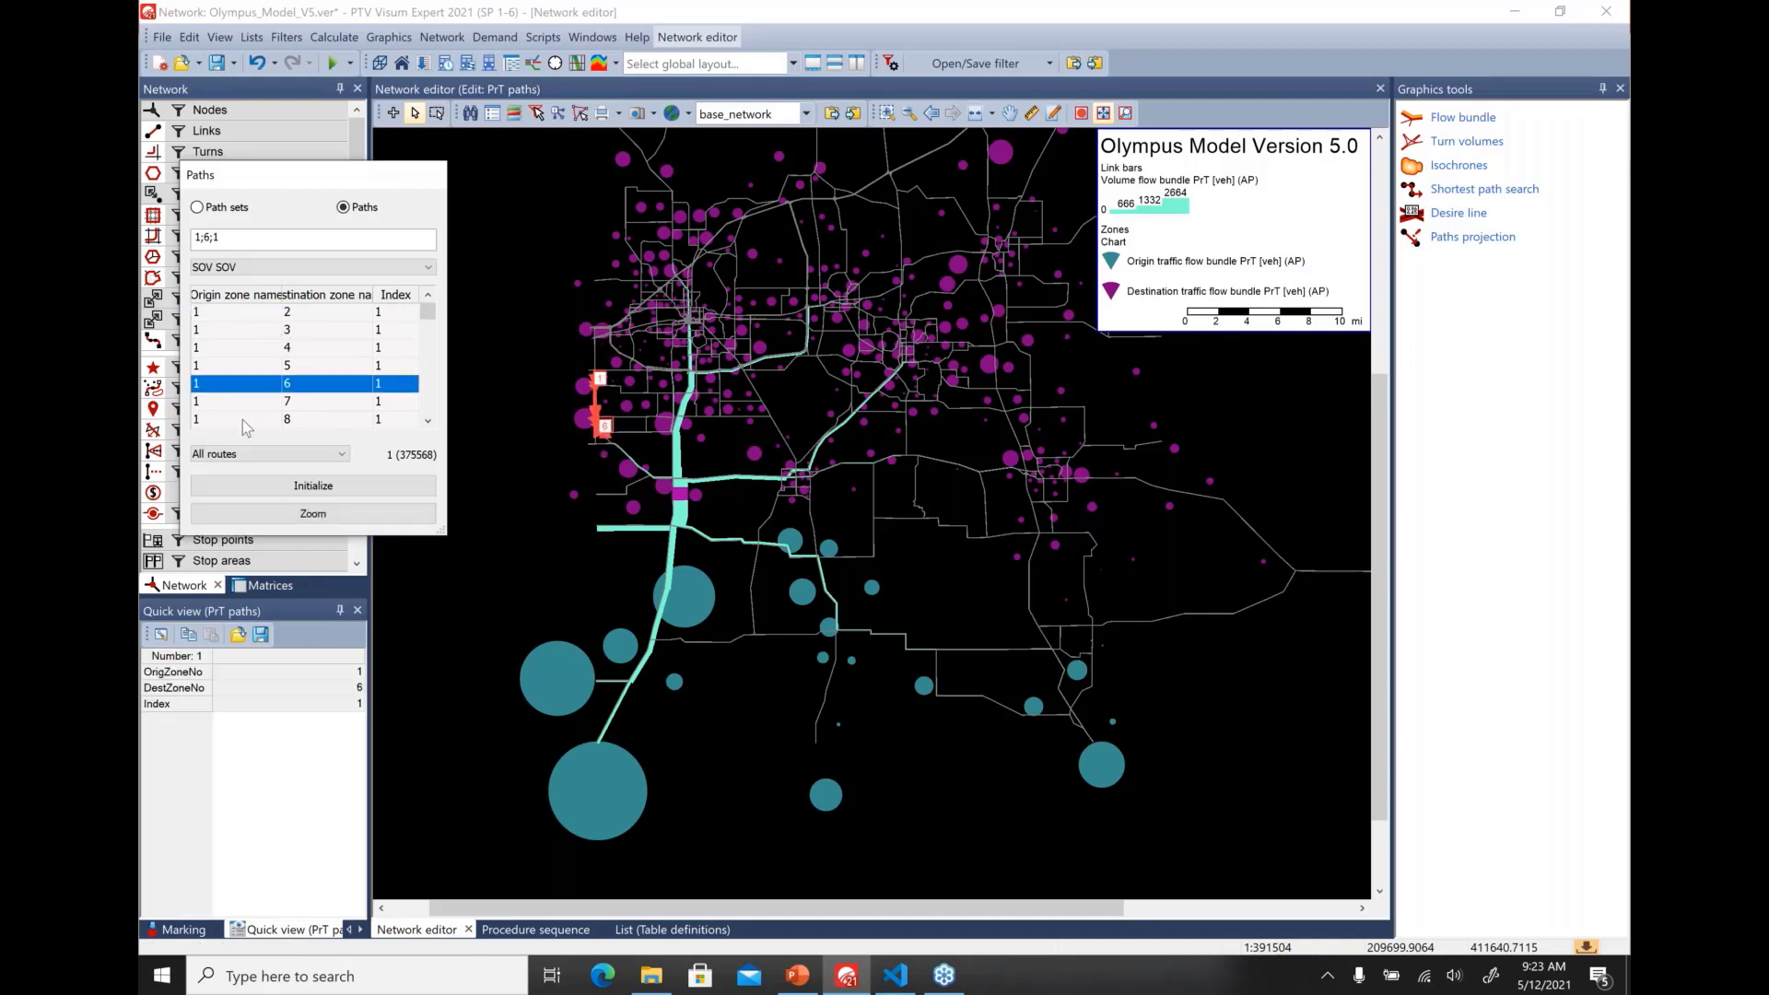
left_click(241, 420)
Restrict the SOV path list to flow bundle routes and enlarge the Paths window
left_click(338, 456)
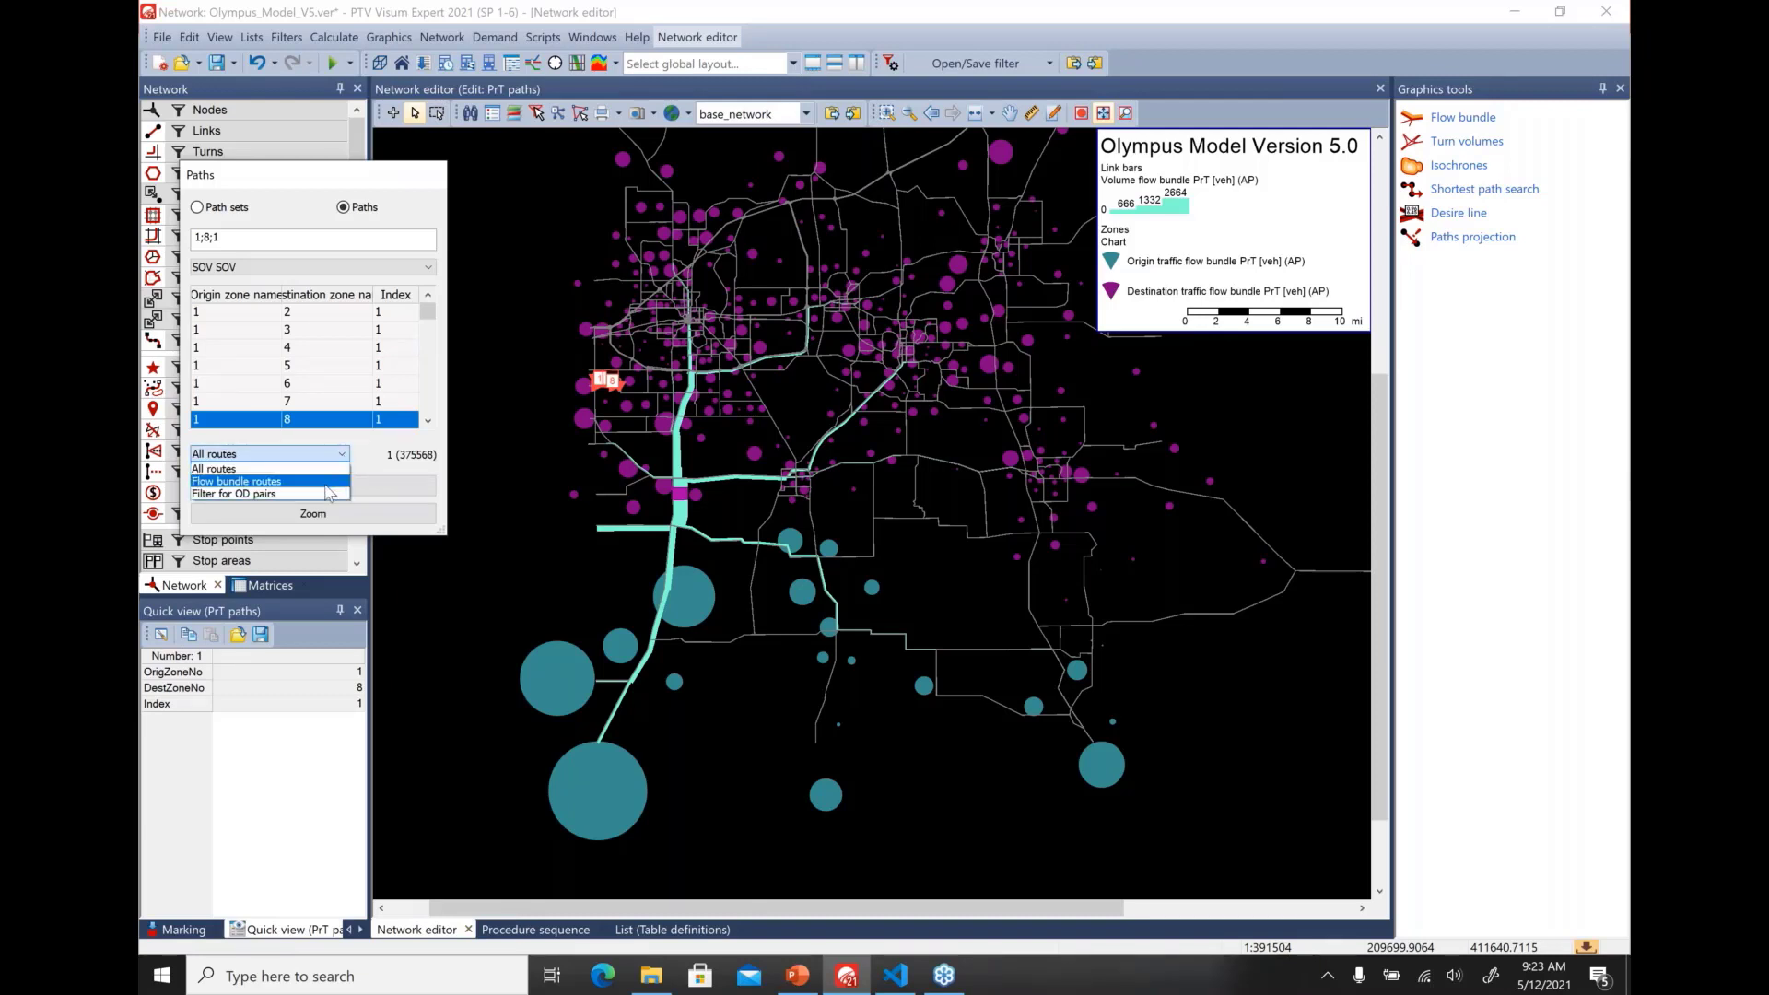
left_click(327, 484)
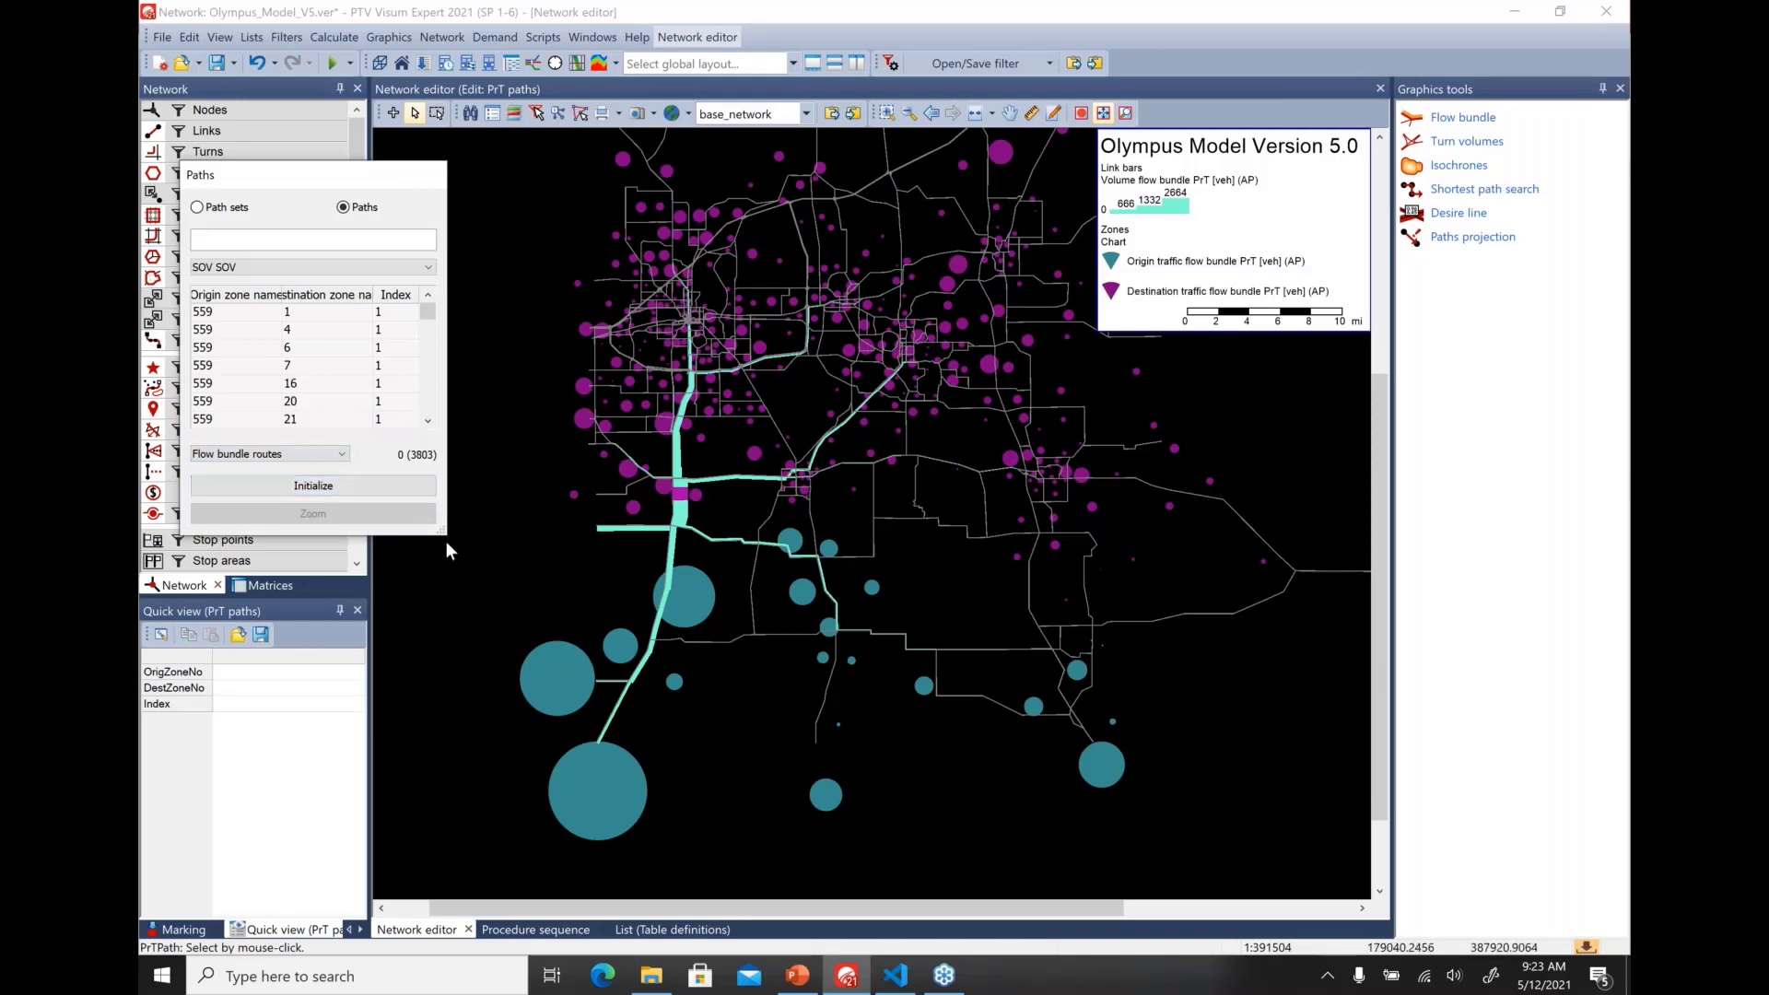
left_click_drag(440, 532, 478, 853)
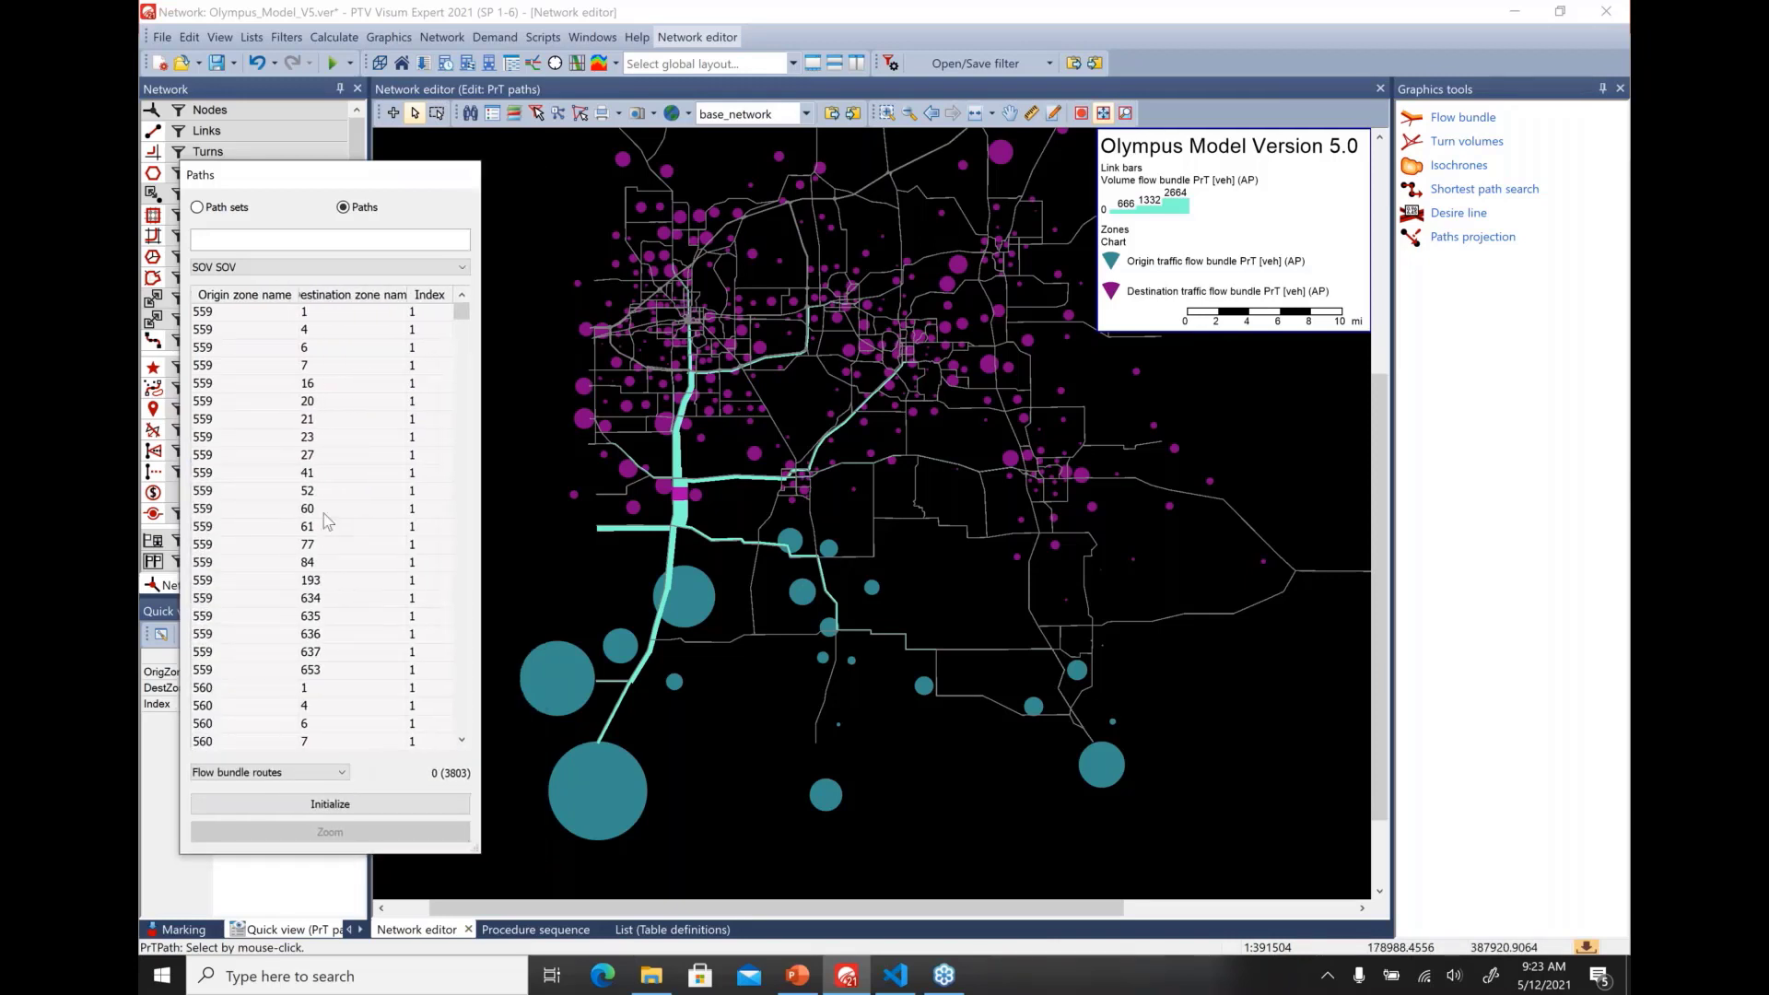
Highlight a block of flow bundle routes from zone 559, and individual routes from zones 559 and 560, on the network
left_click_drag(247, 314, 250, 562)
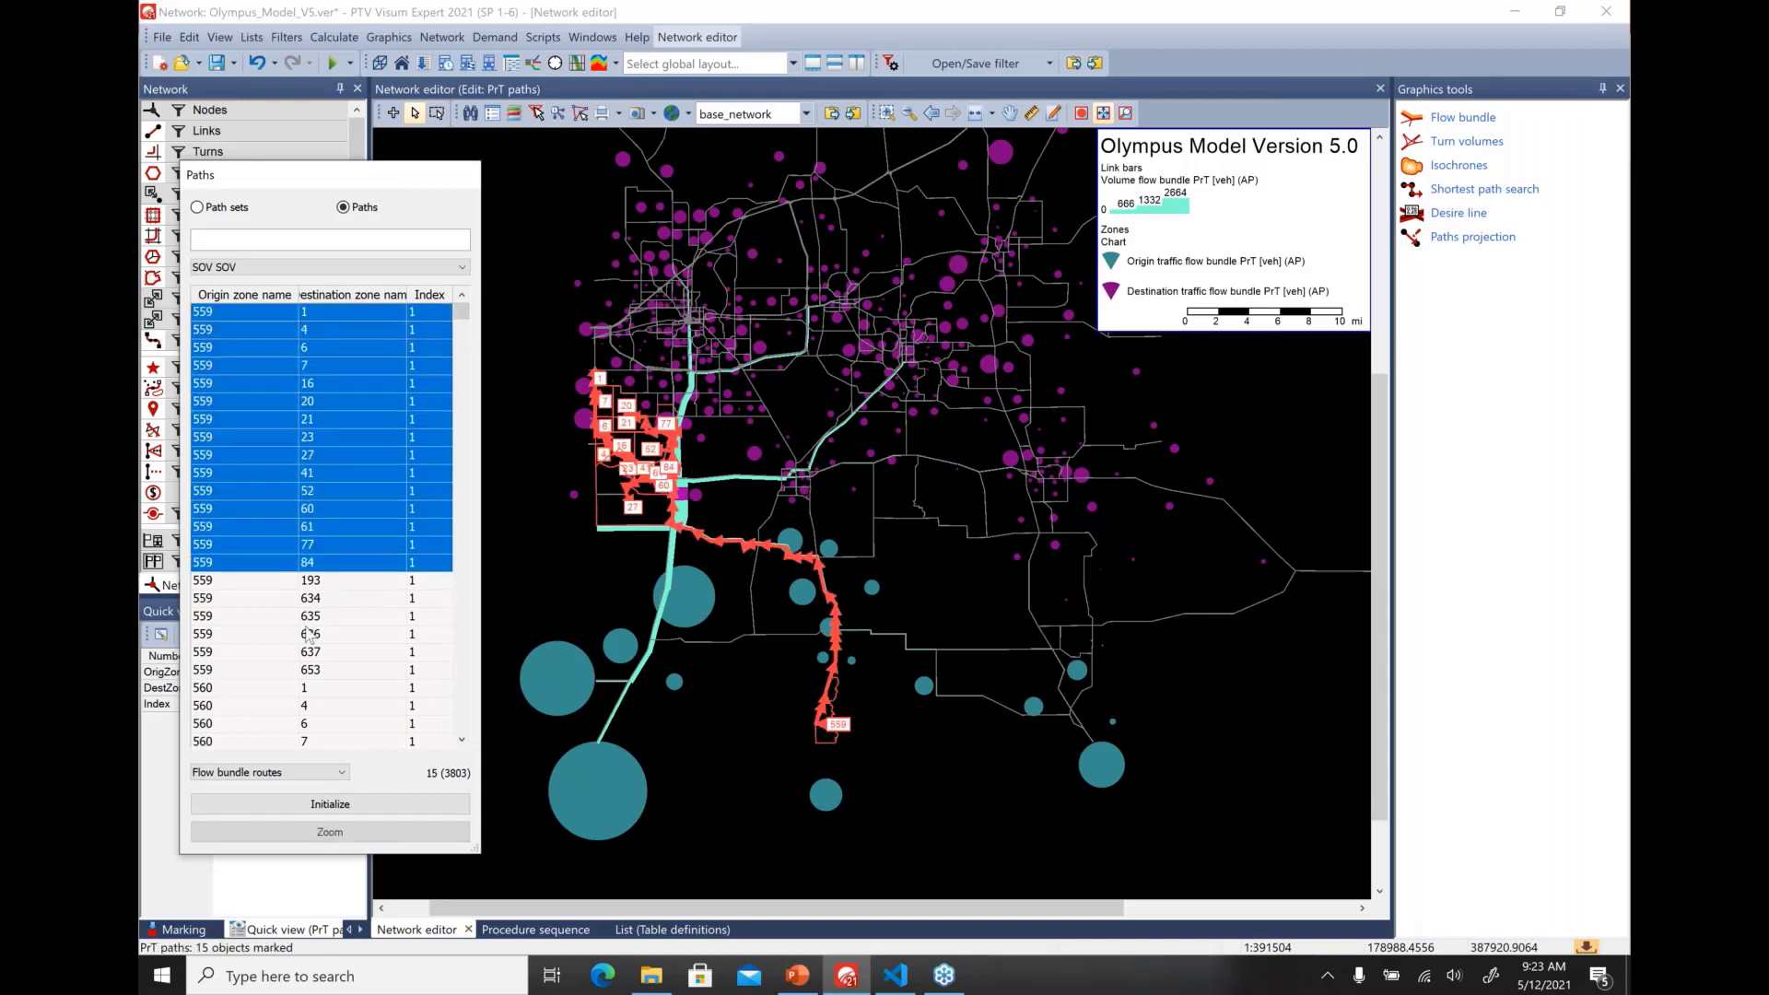
left_click(243, 600)
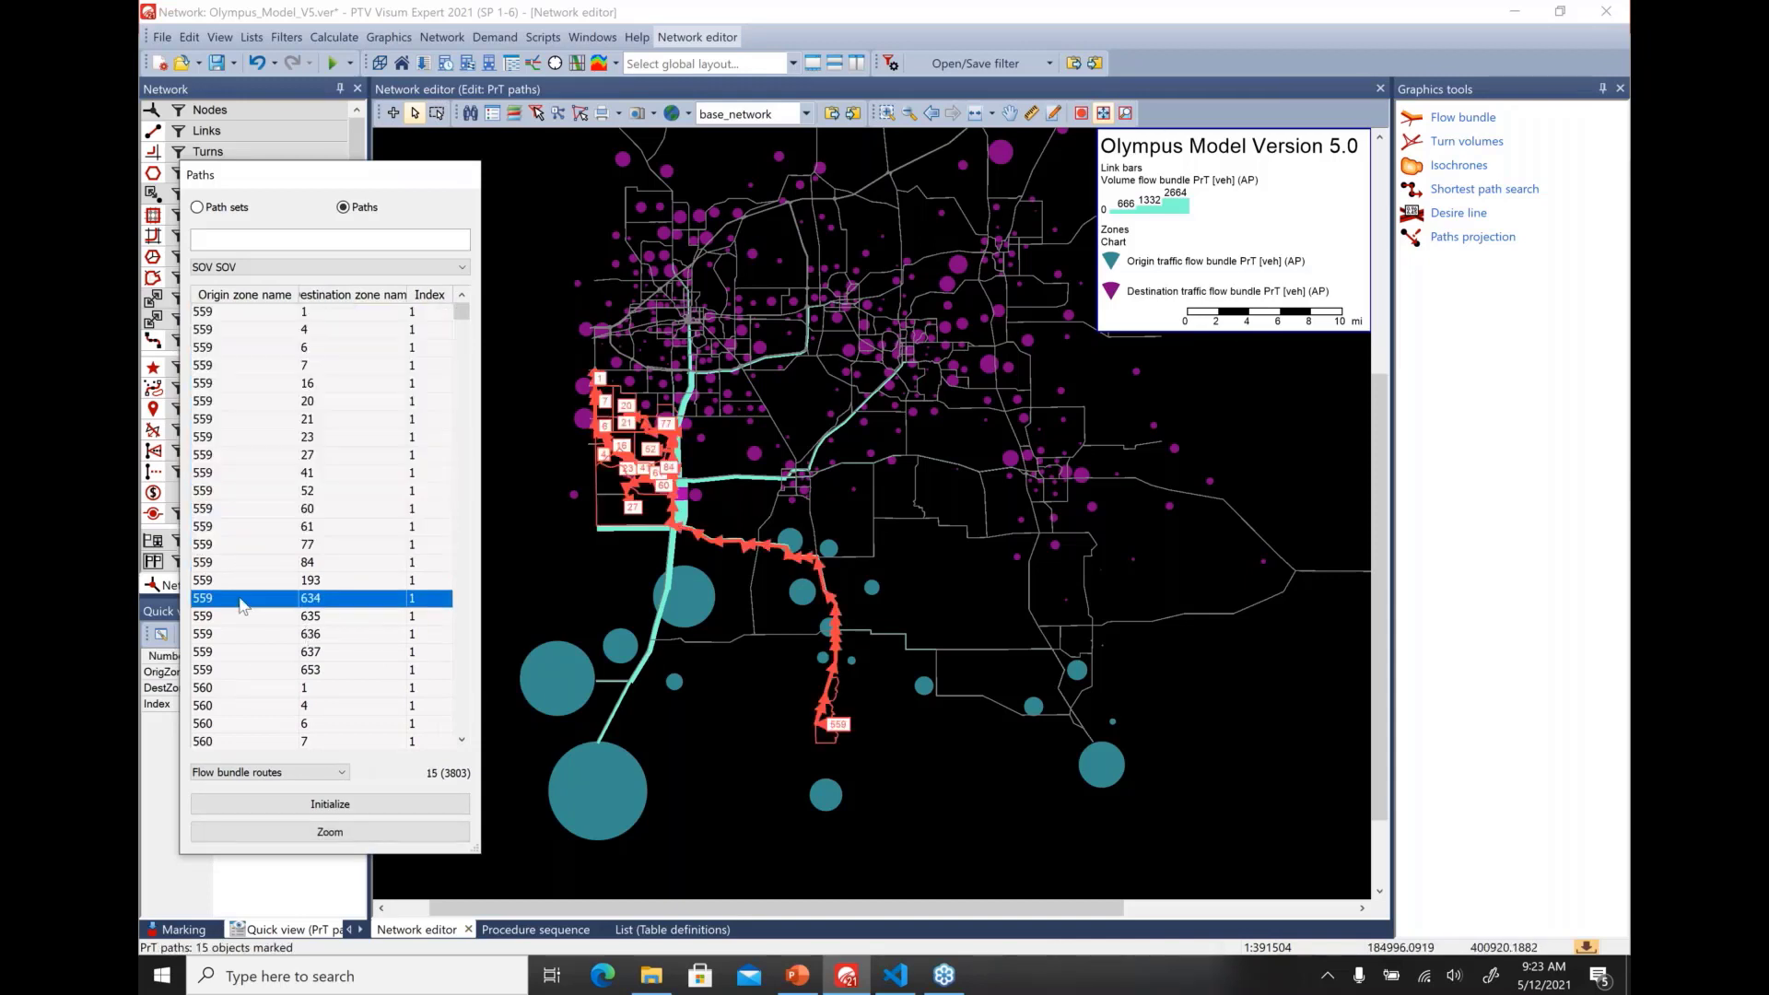
left_click(236, 687)
left_click(236, 723)
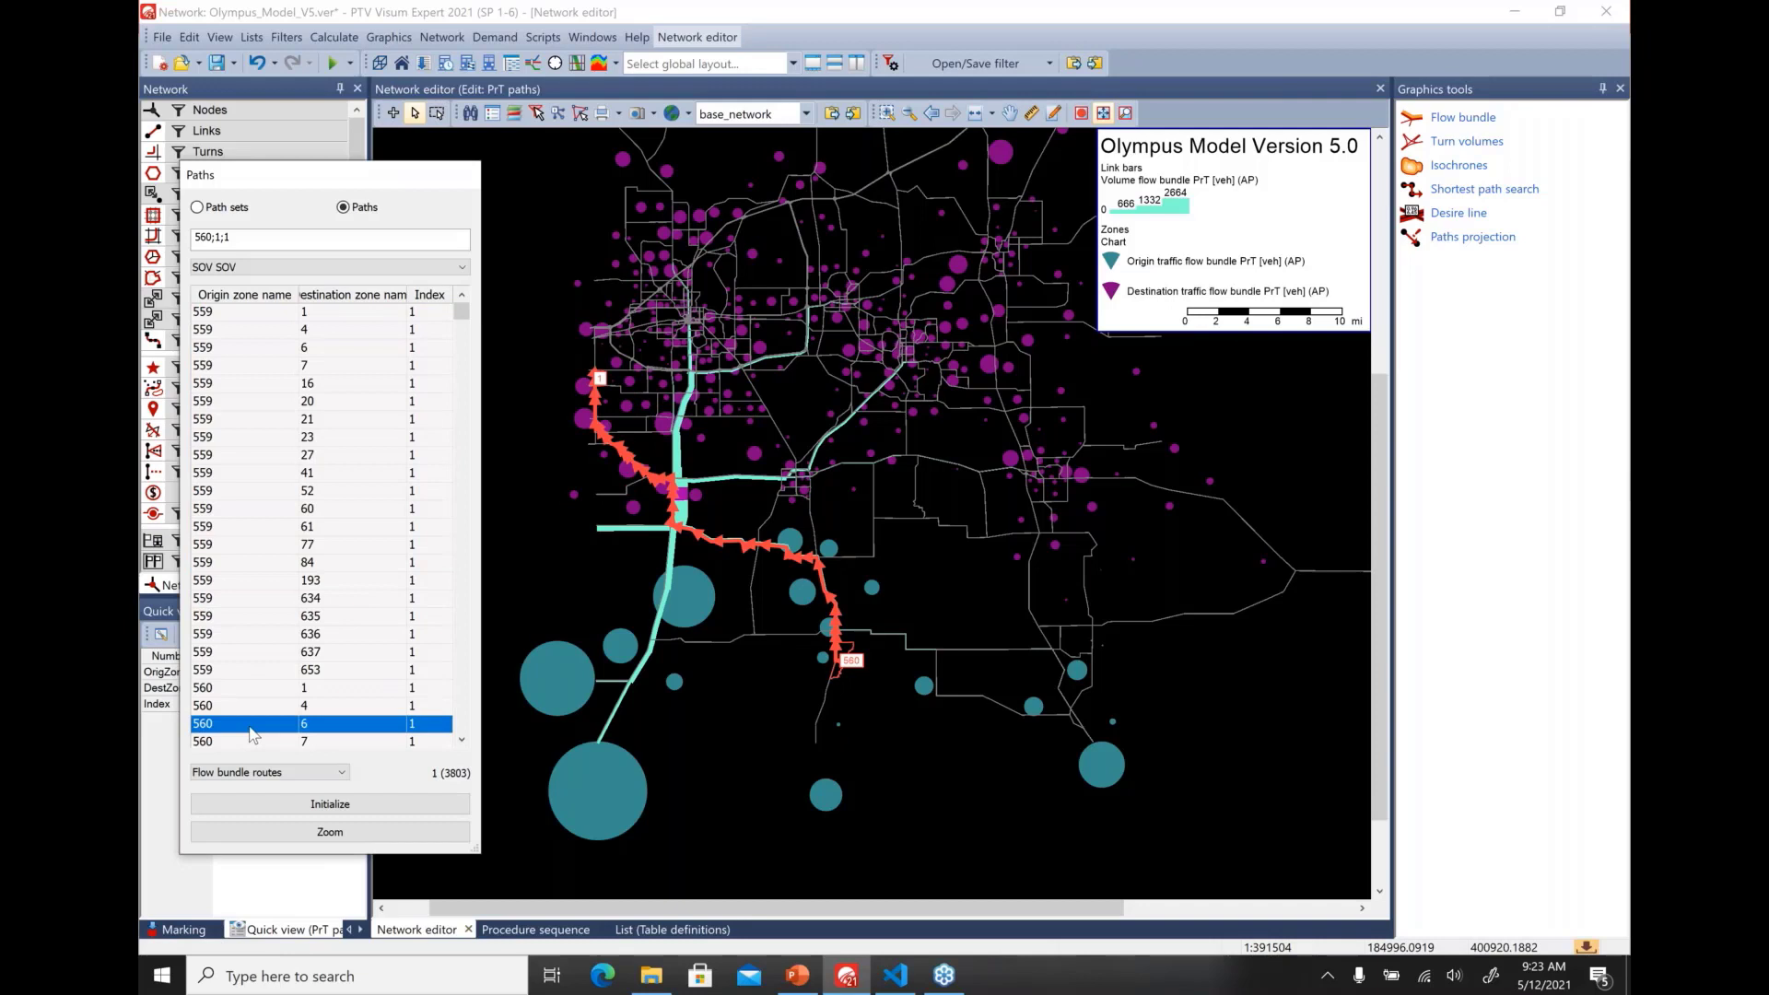
left_click(229, 544)
left_click(252, 436)
left_click(255, 349)
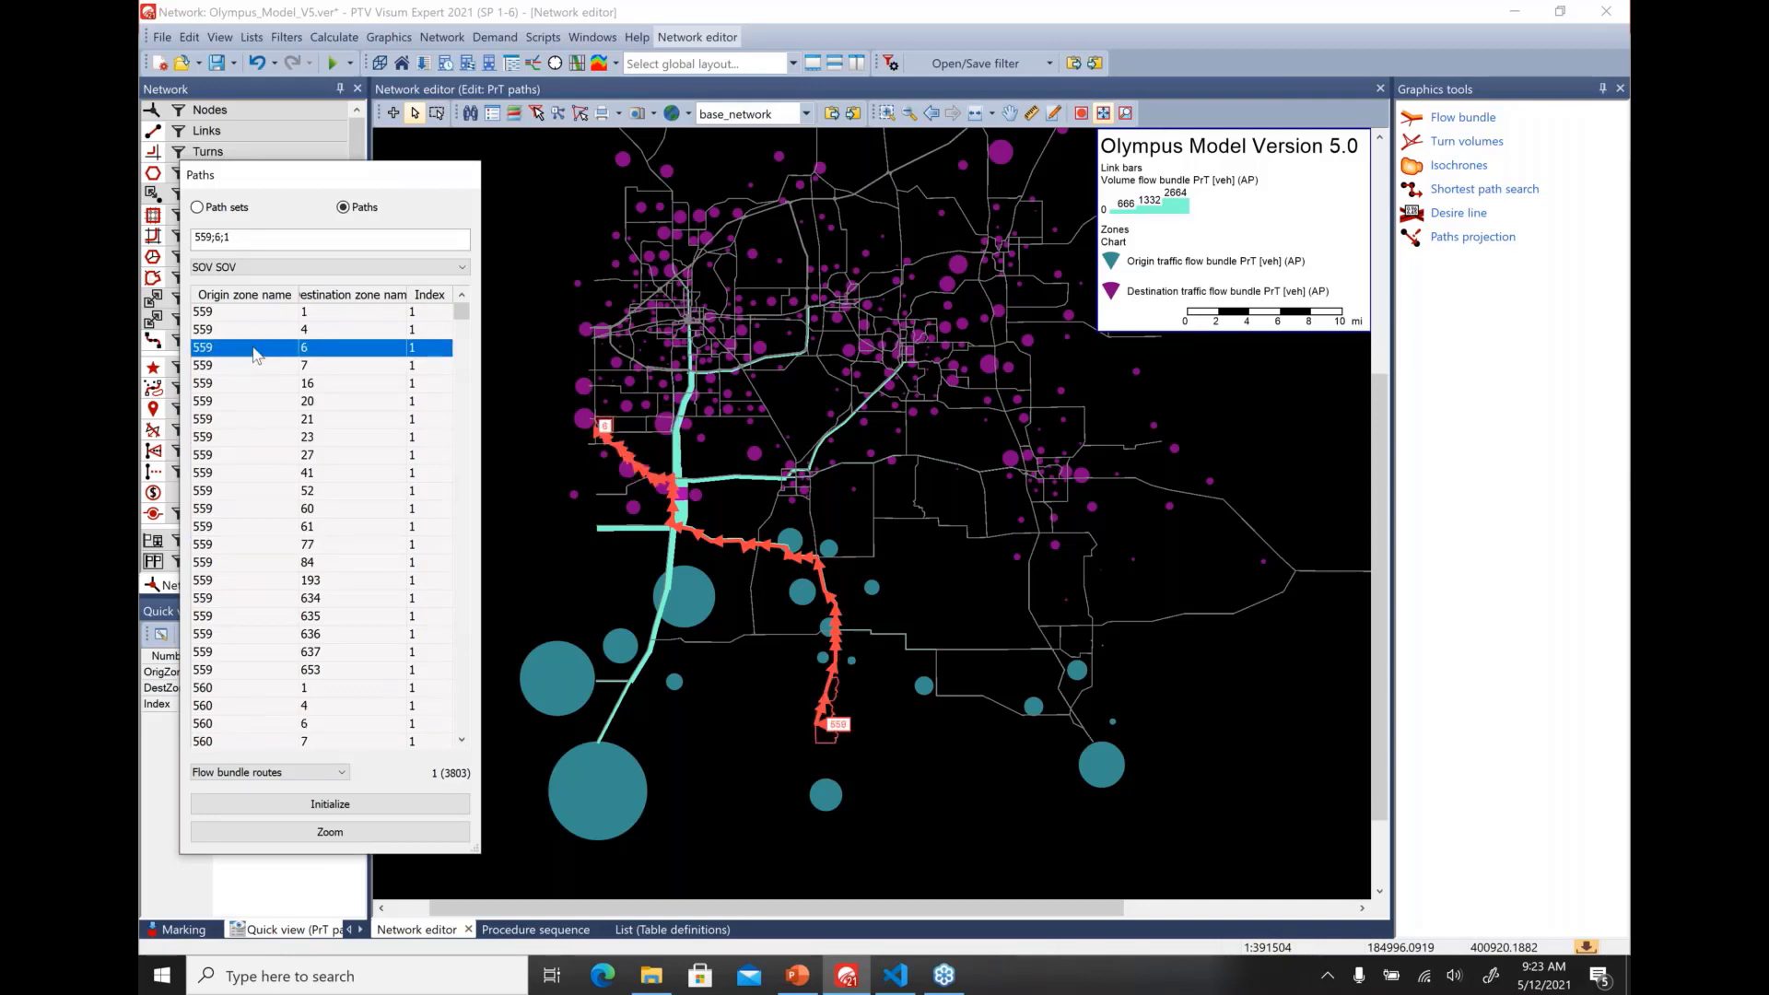
Leave the PrT paths, reinitialize the flow bundle and set its term type to PuT
left_click(280, 137)
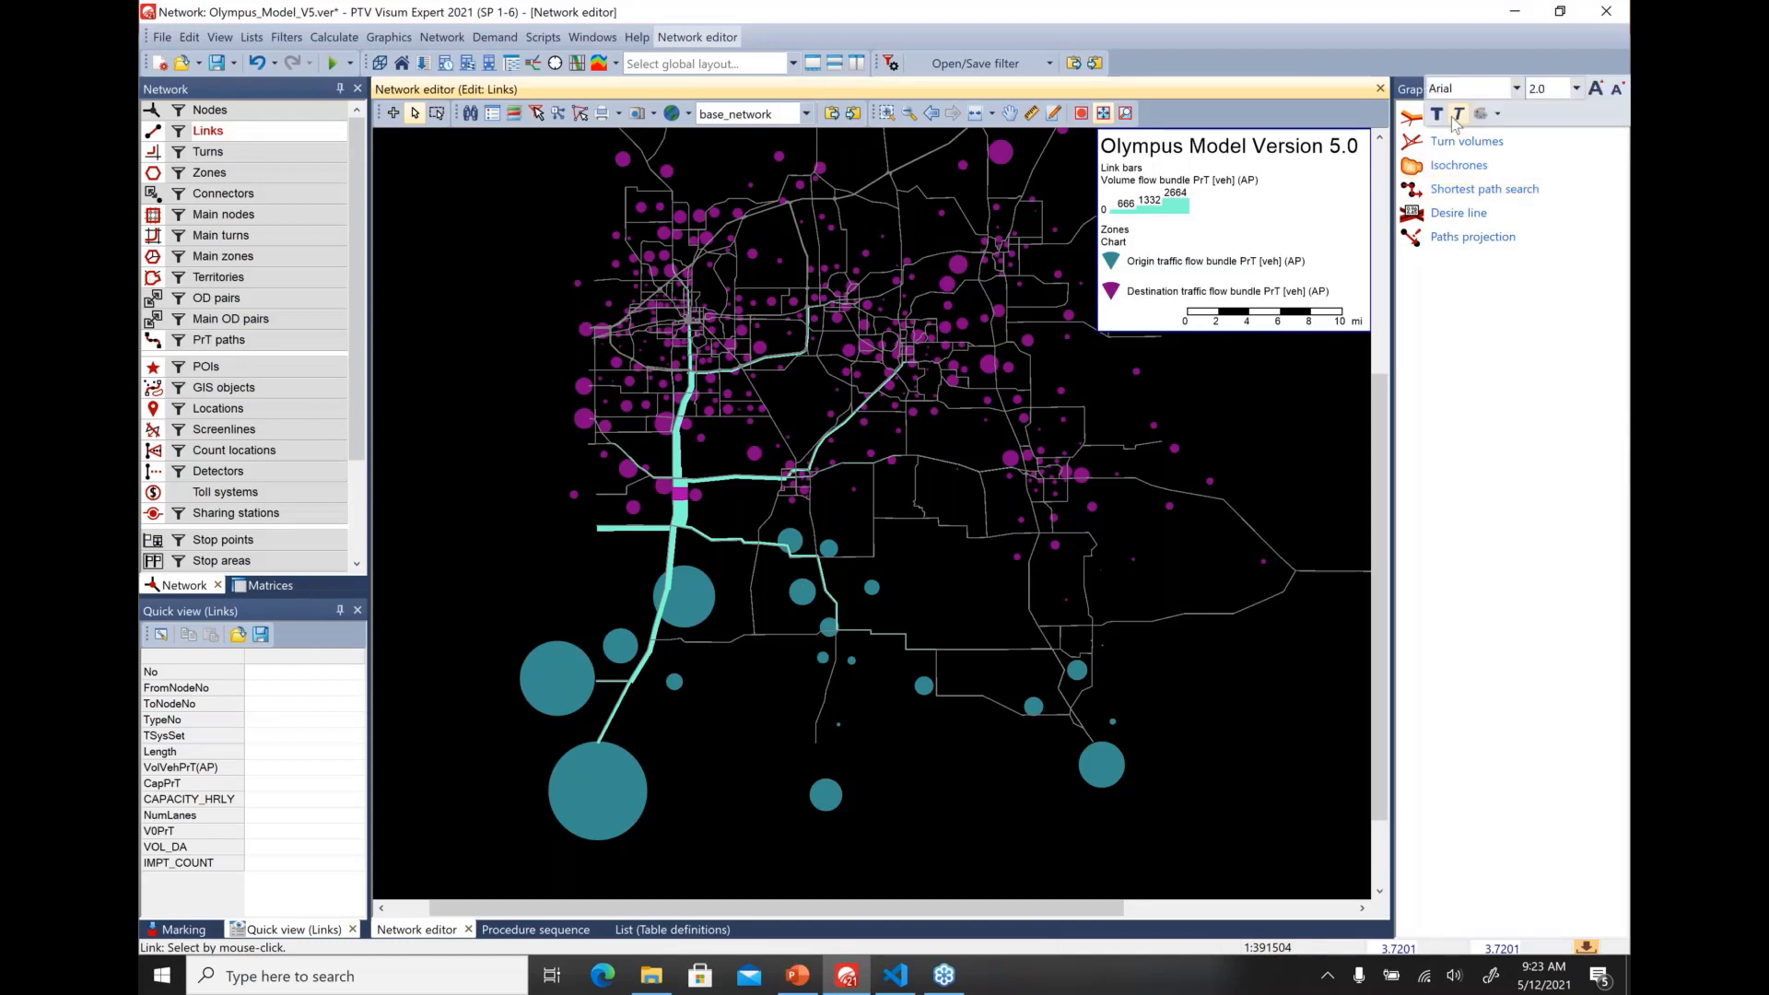
left_click(1454, 117)
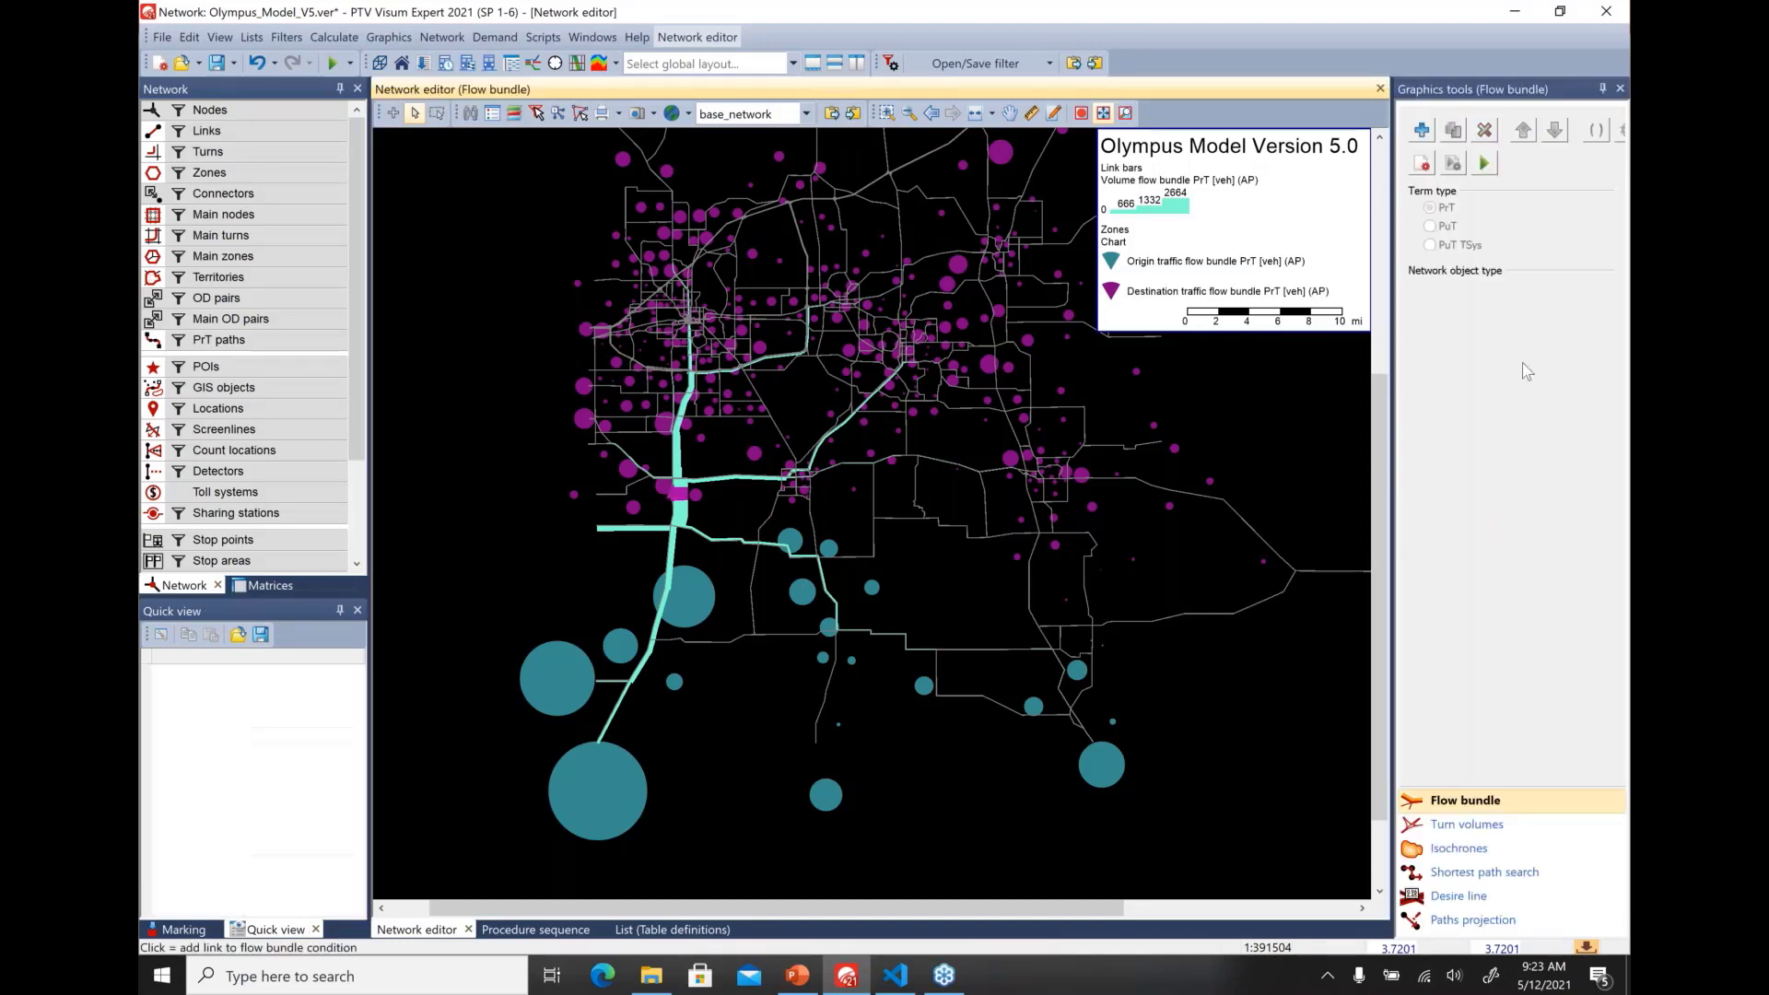
left_click(1422, 163)
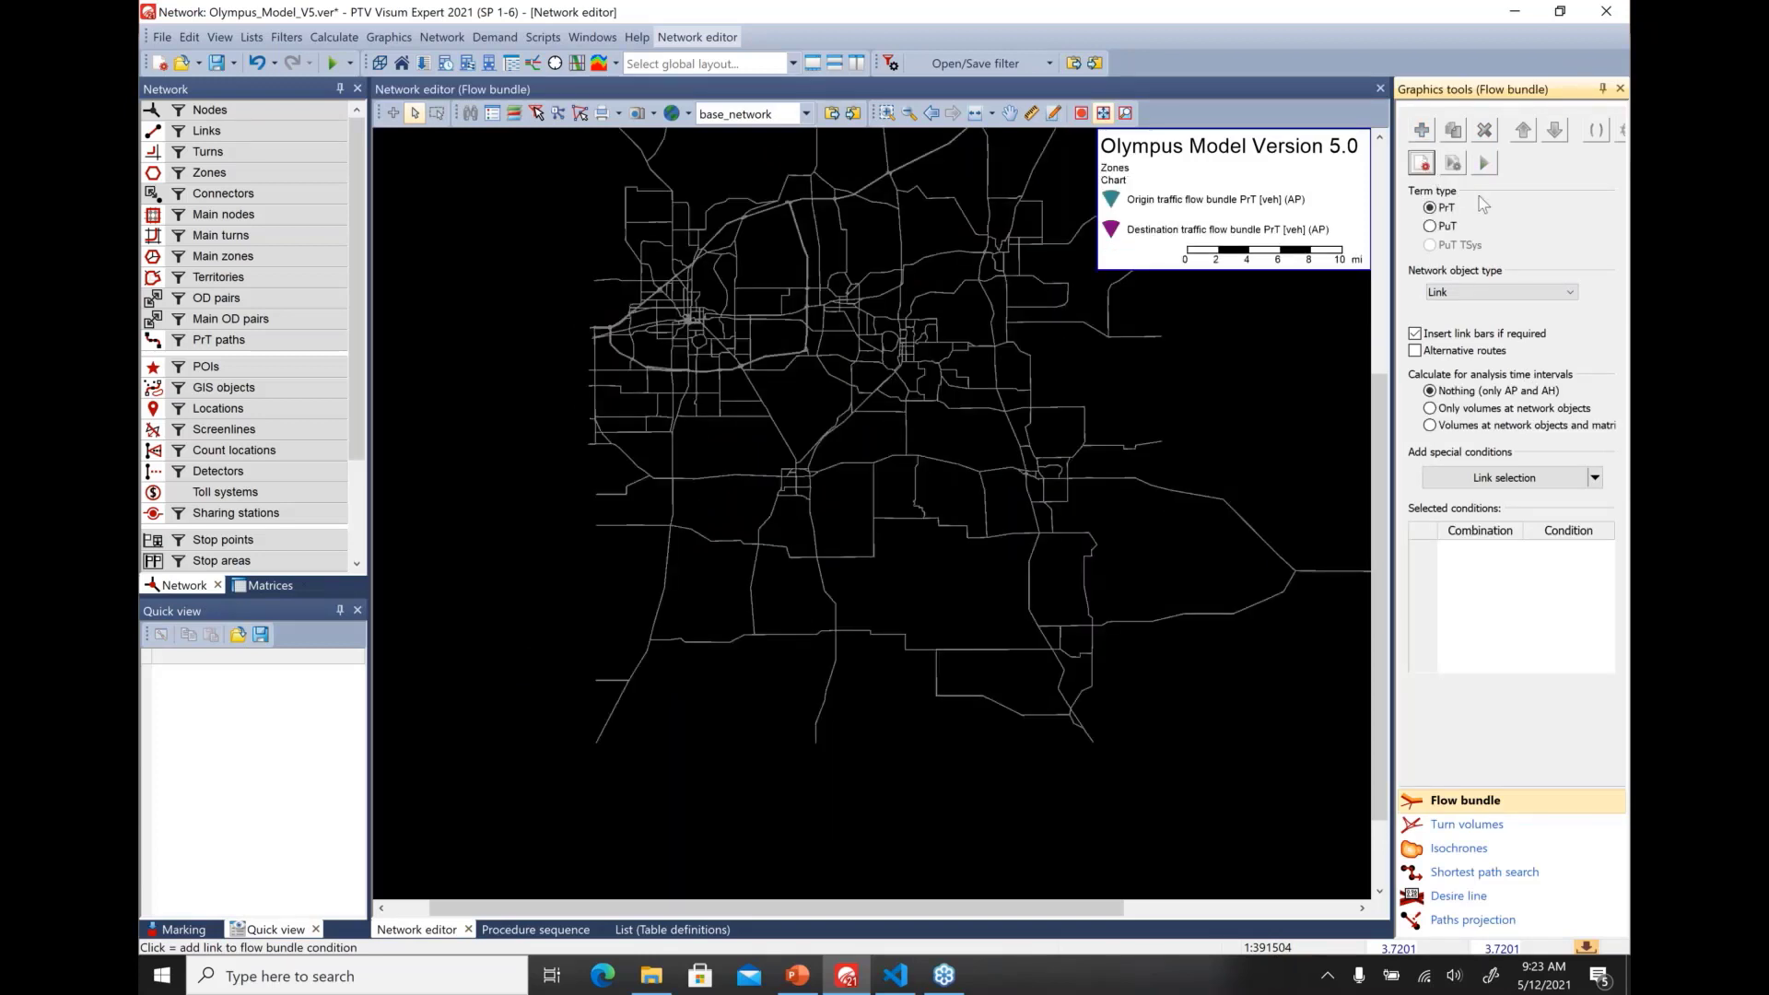
left_click(1433, 226)
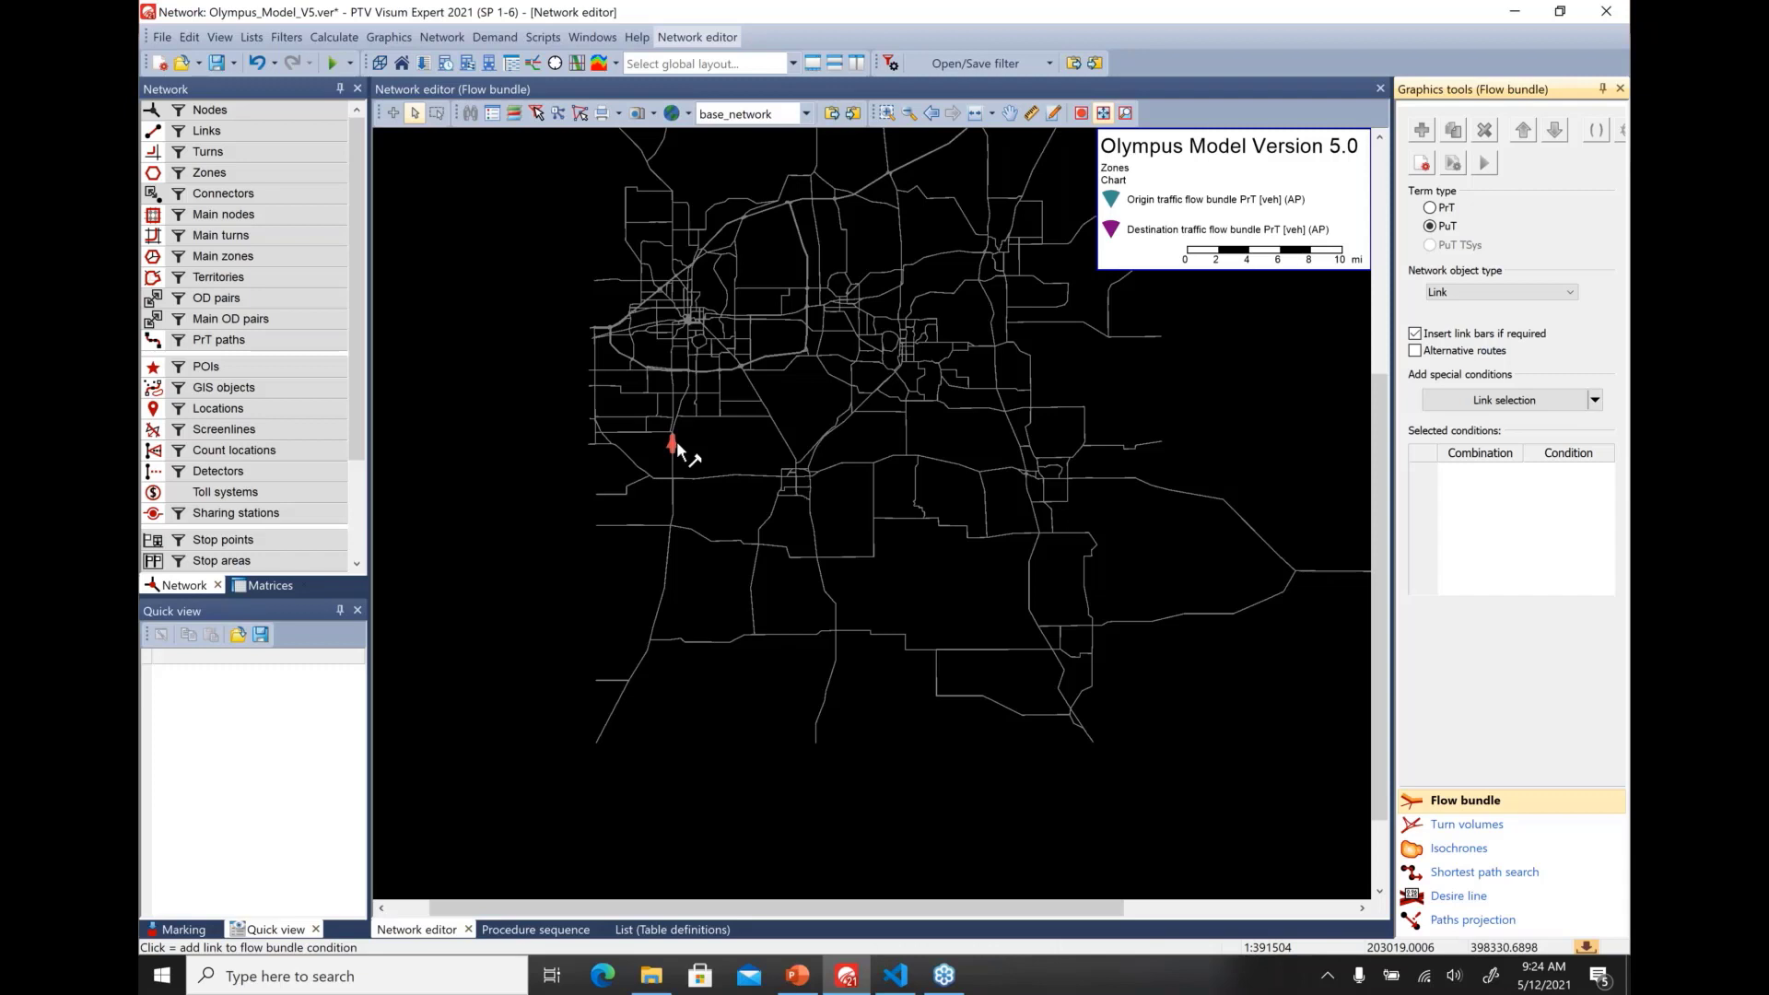
Calculate the PuT flow bundle for link 8455 and set the zone pie chart to the PuT [Pers] (AP) origin and destination flow bundle attributes
left_click(677, 449)
left_click(1485, 163)
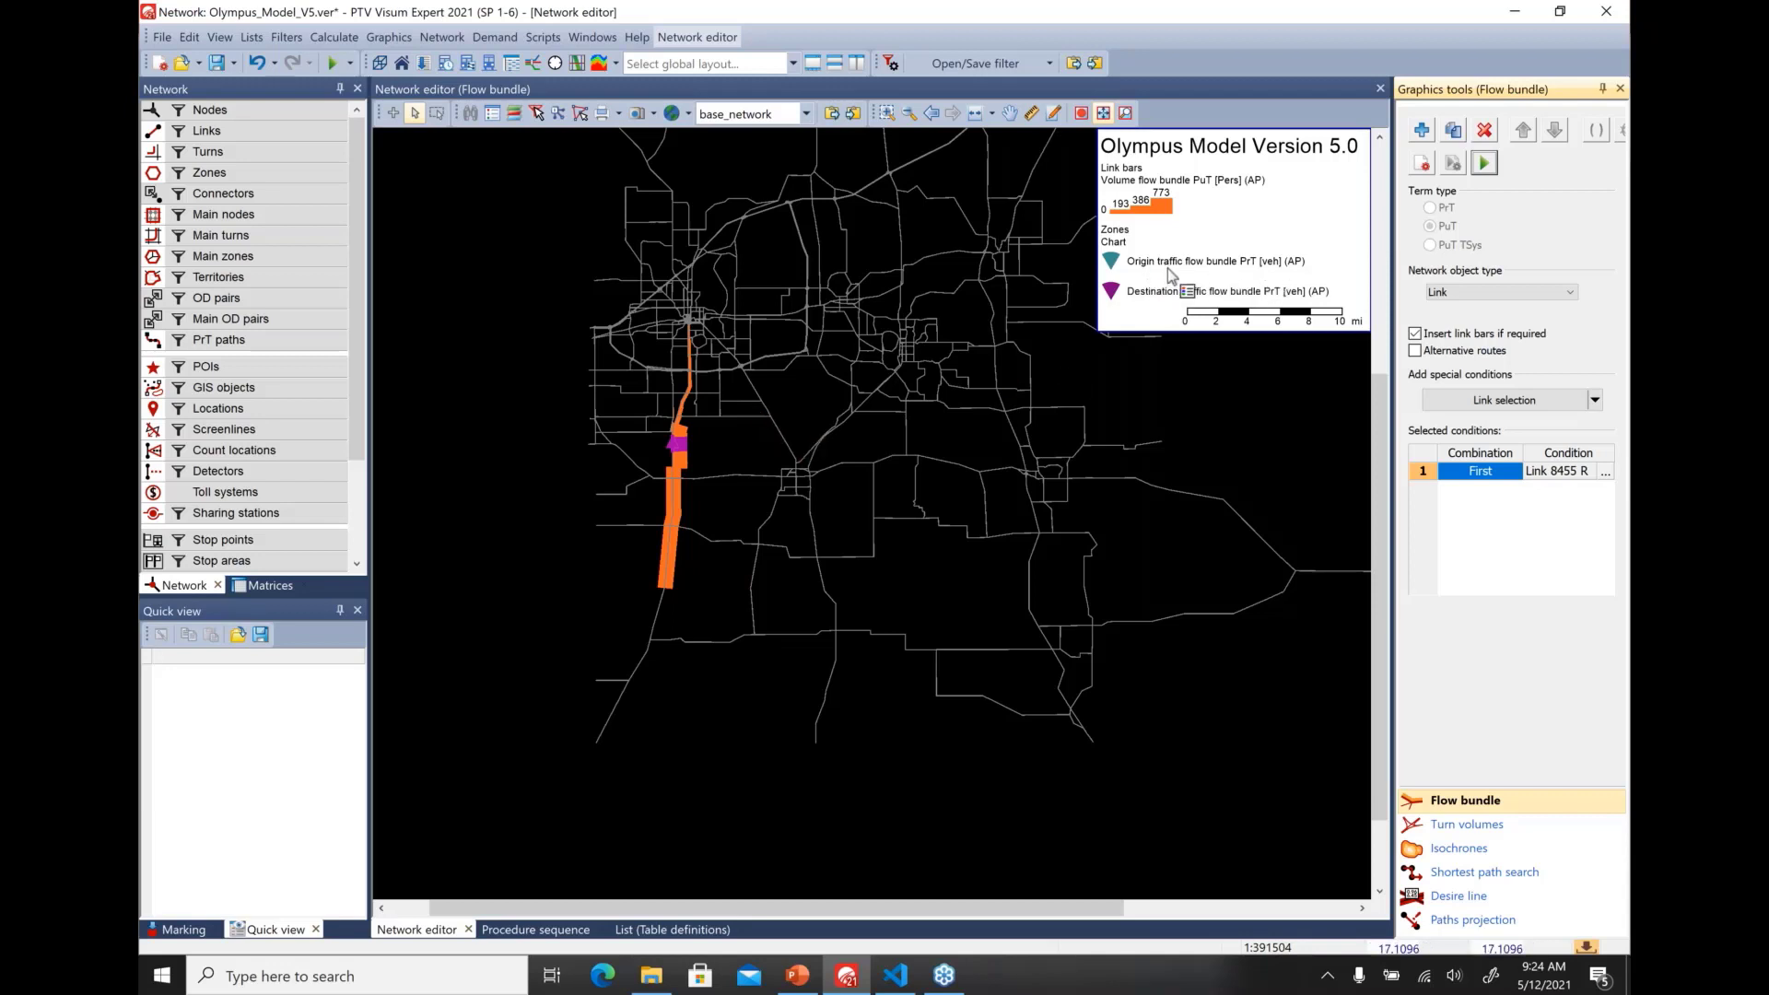
left_click(391, 38)
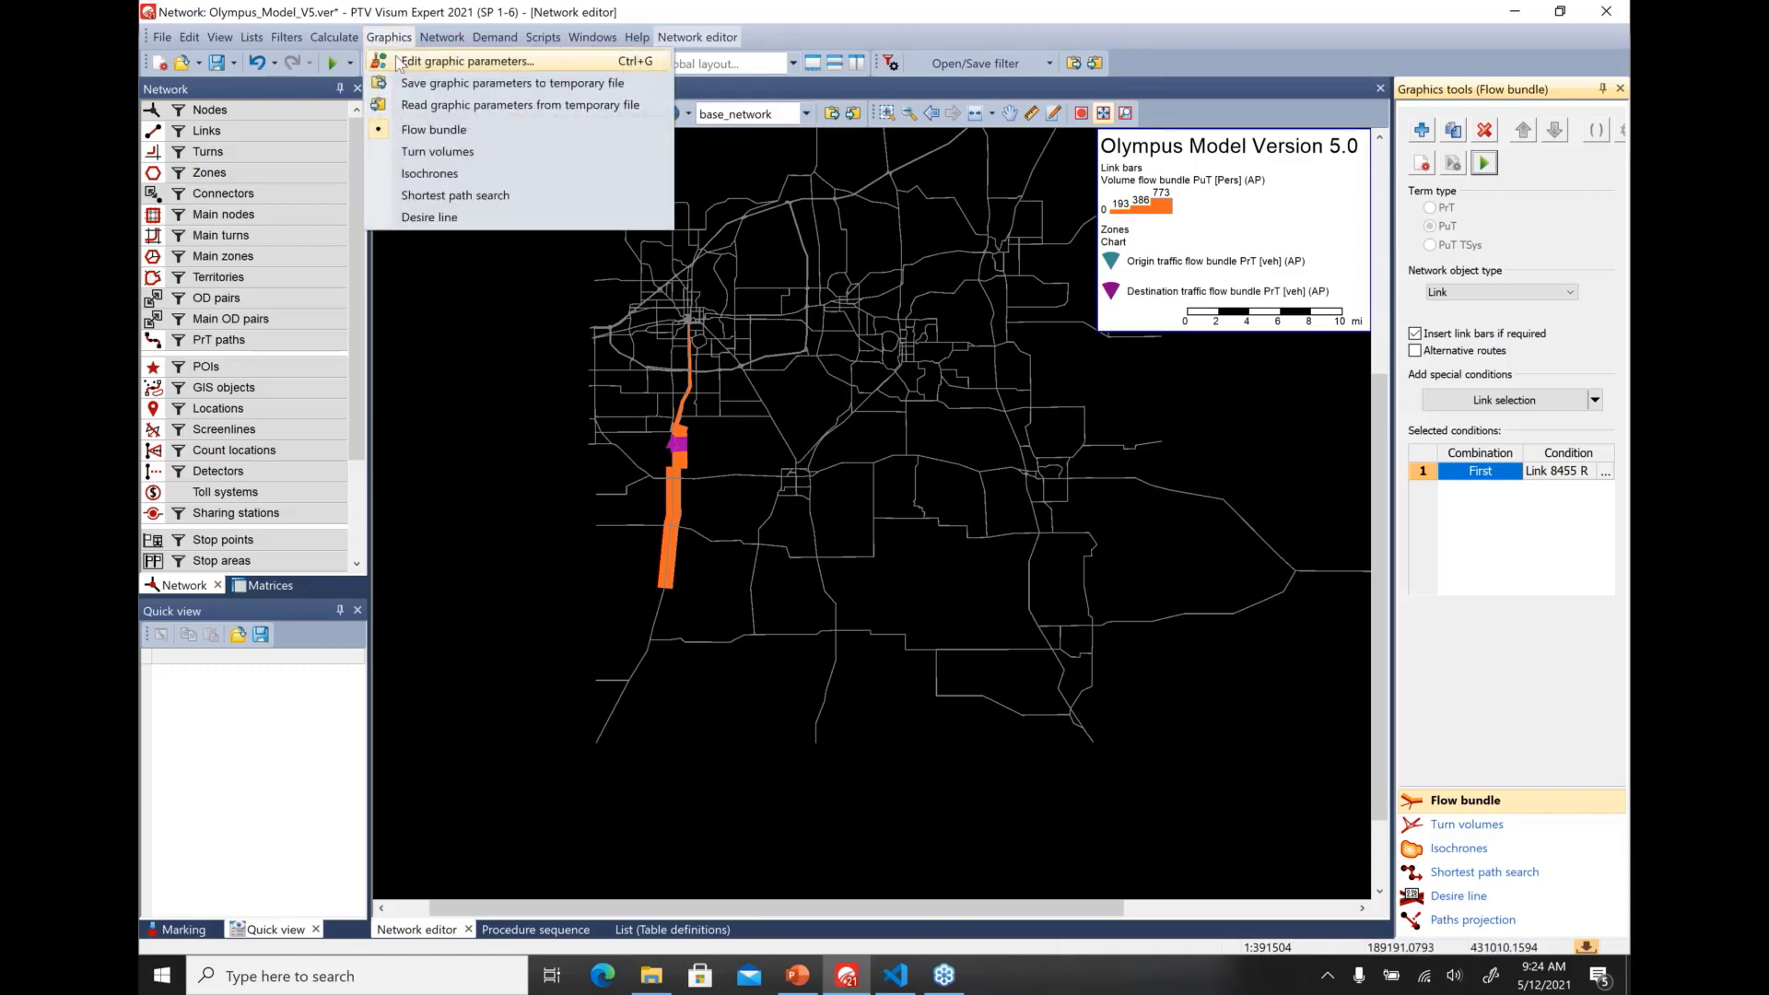
left_click(398, 62)
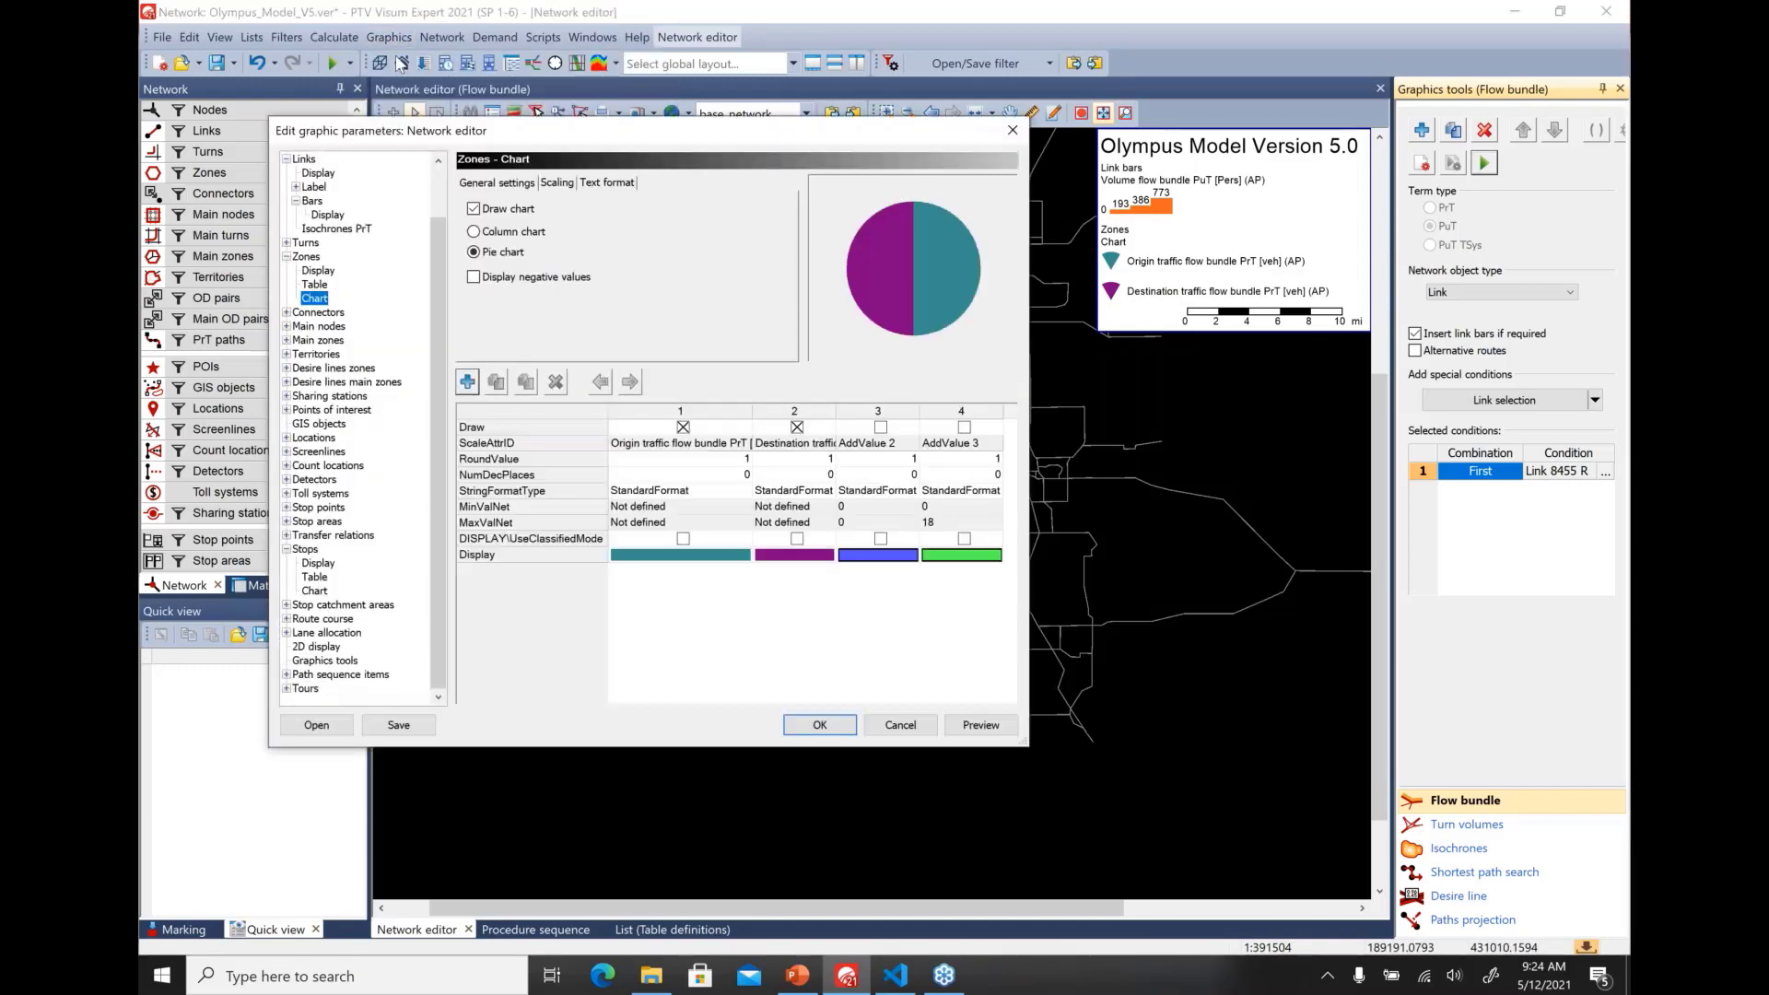
double_click(691, 446)
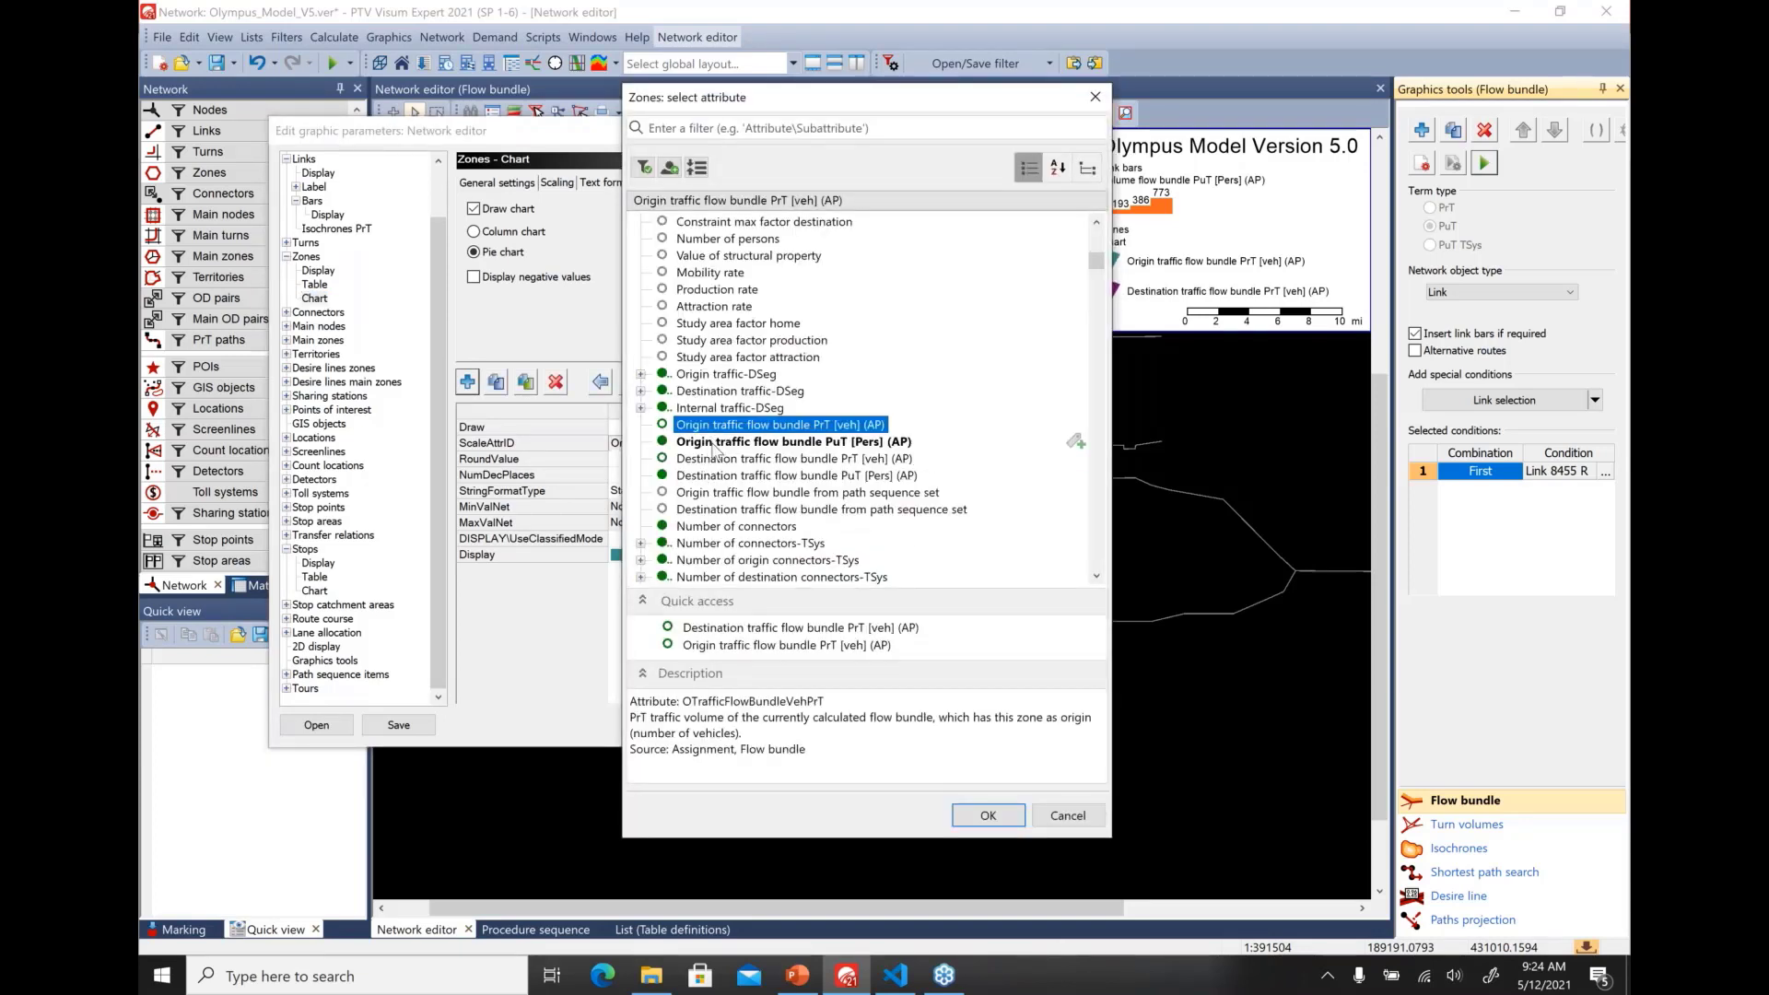
left_click(717, 445)
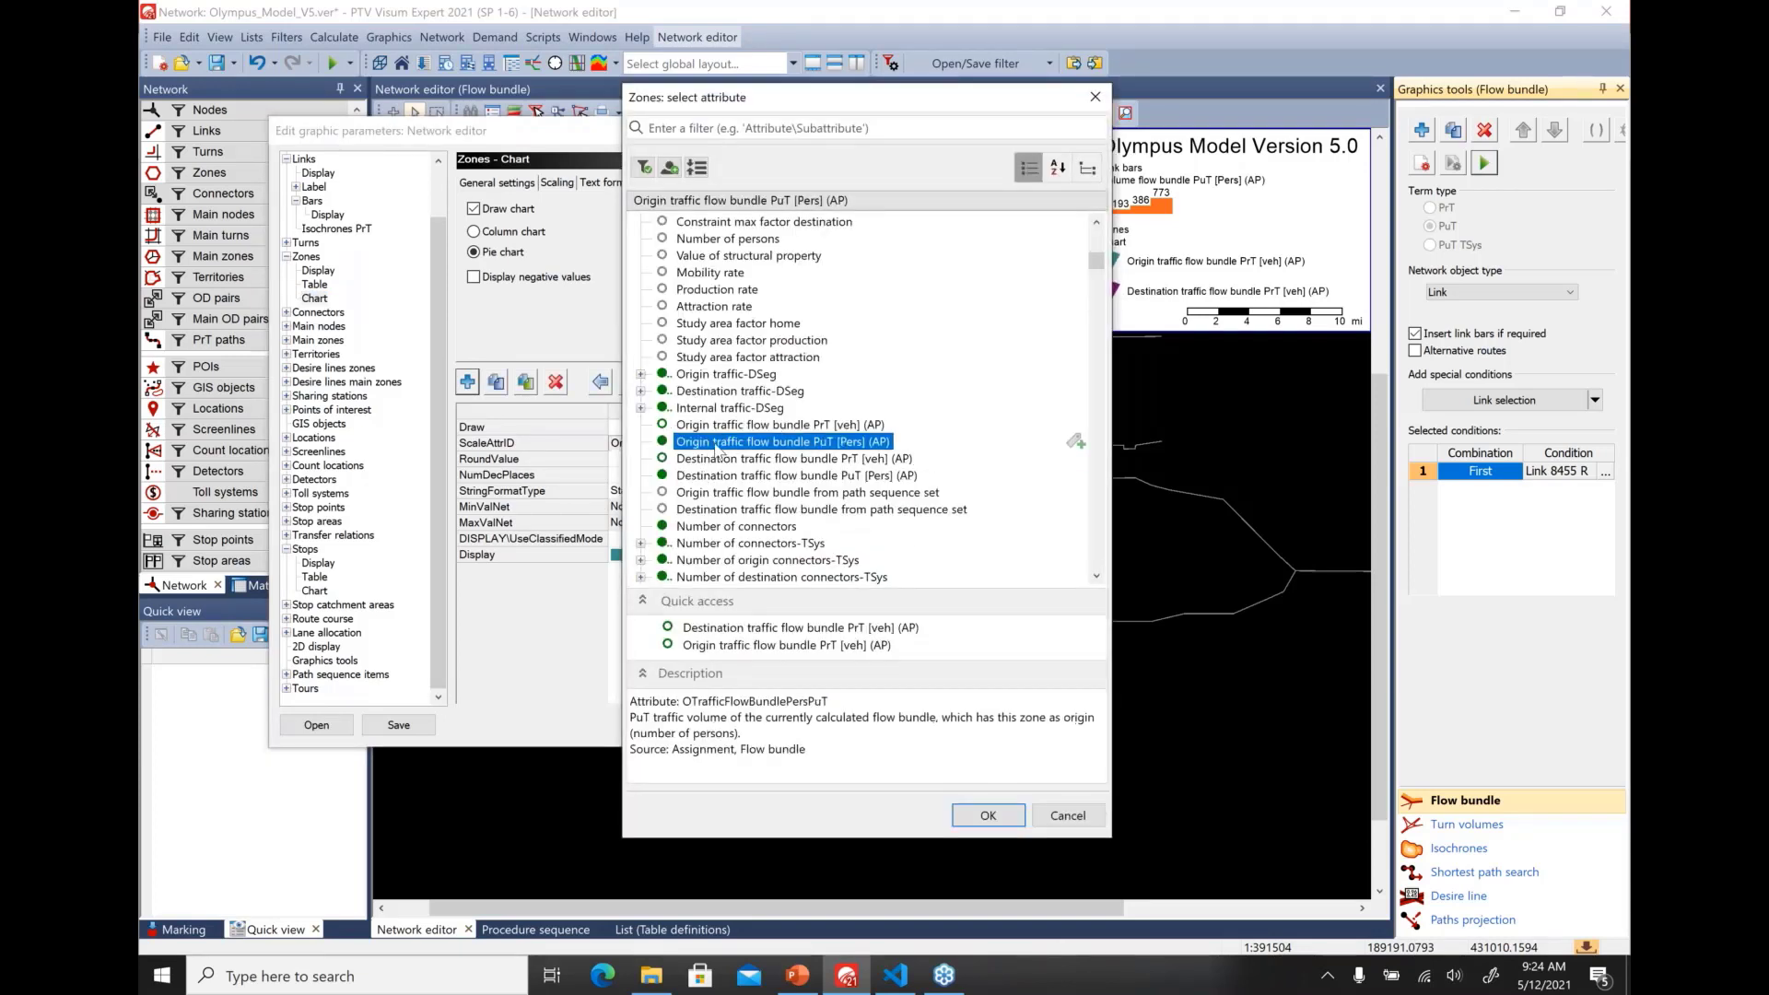
left_click(988, 816)
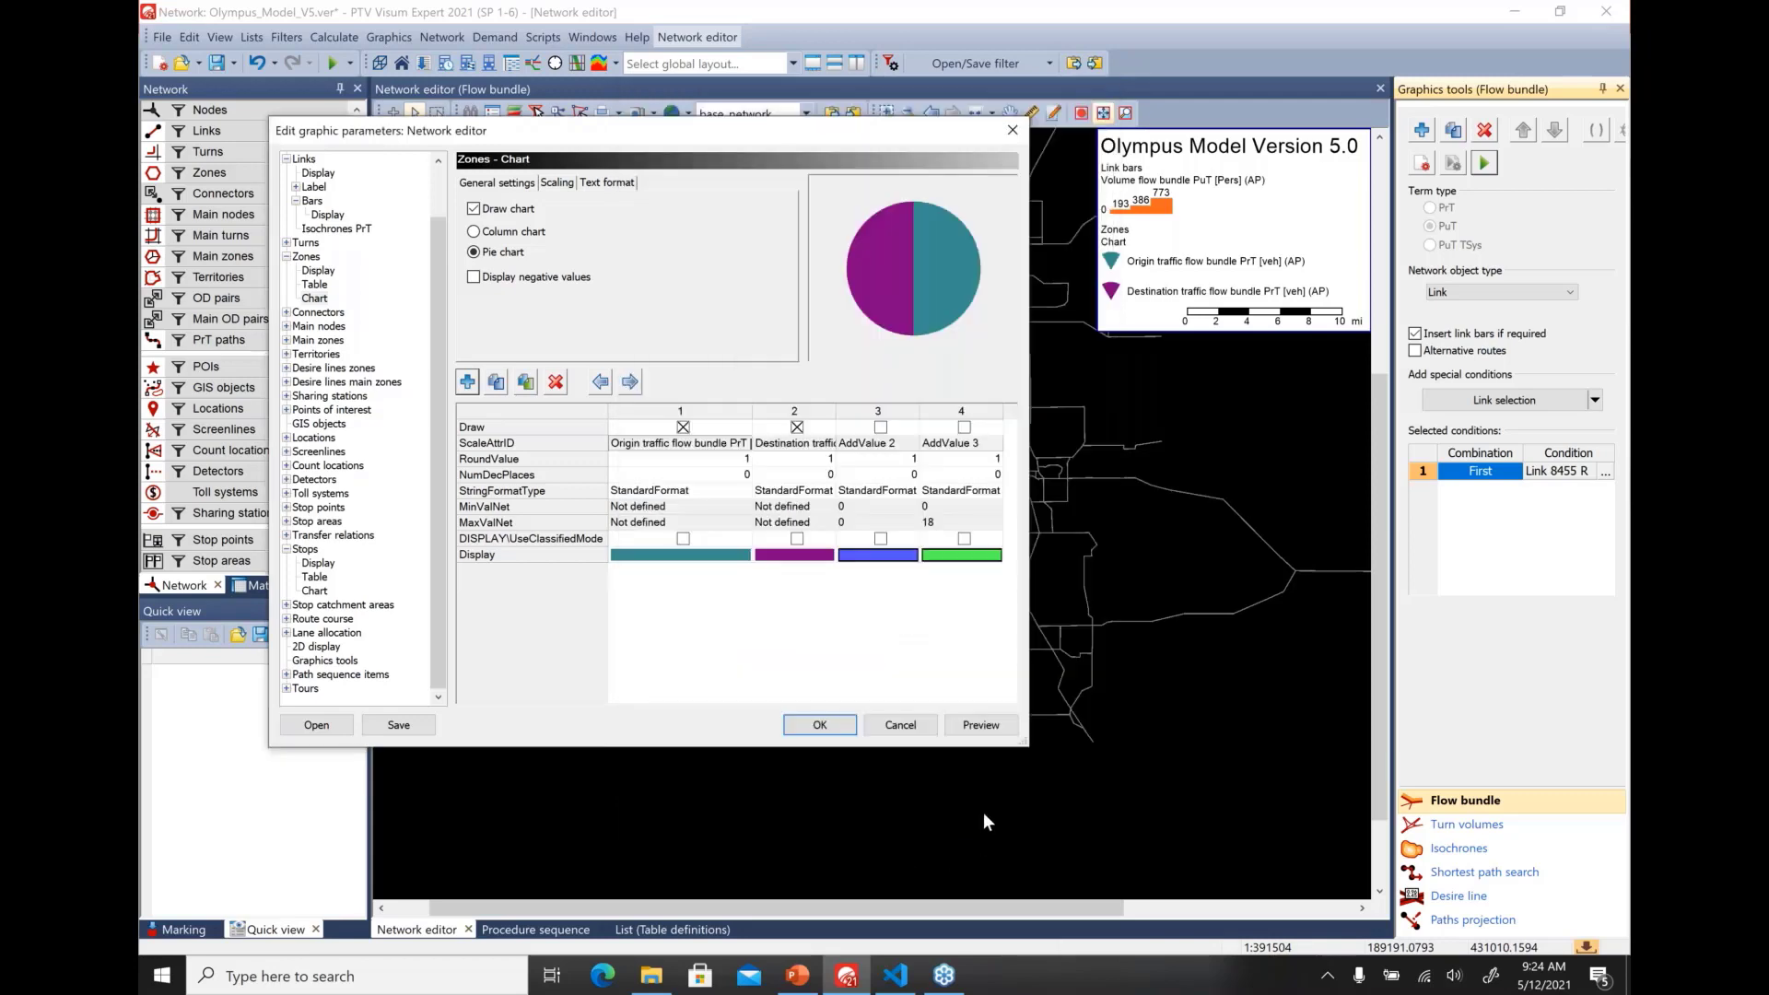
left_click(790, 446)
left_click(789, 444)
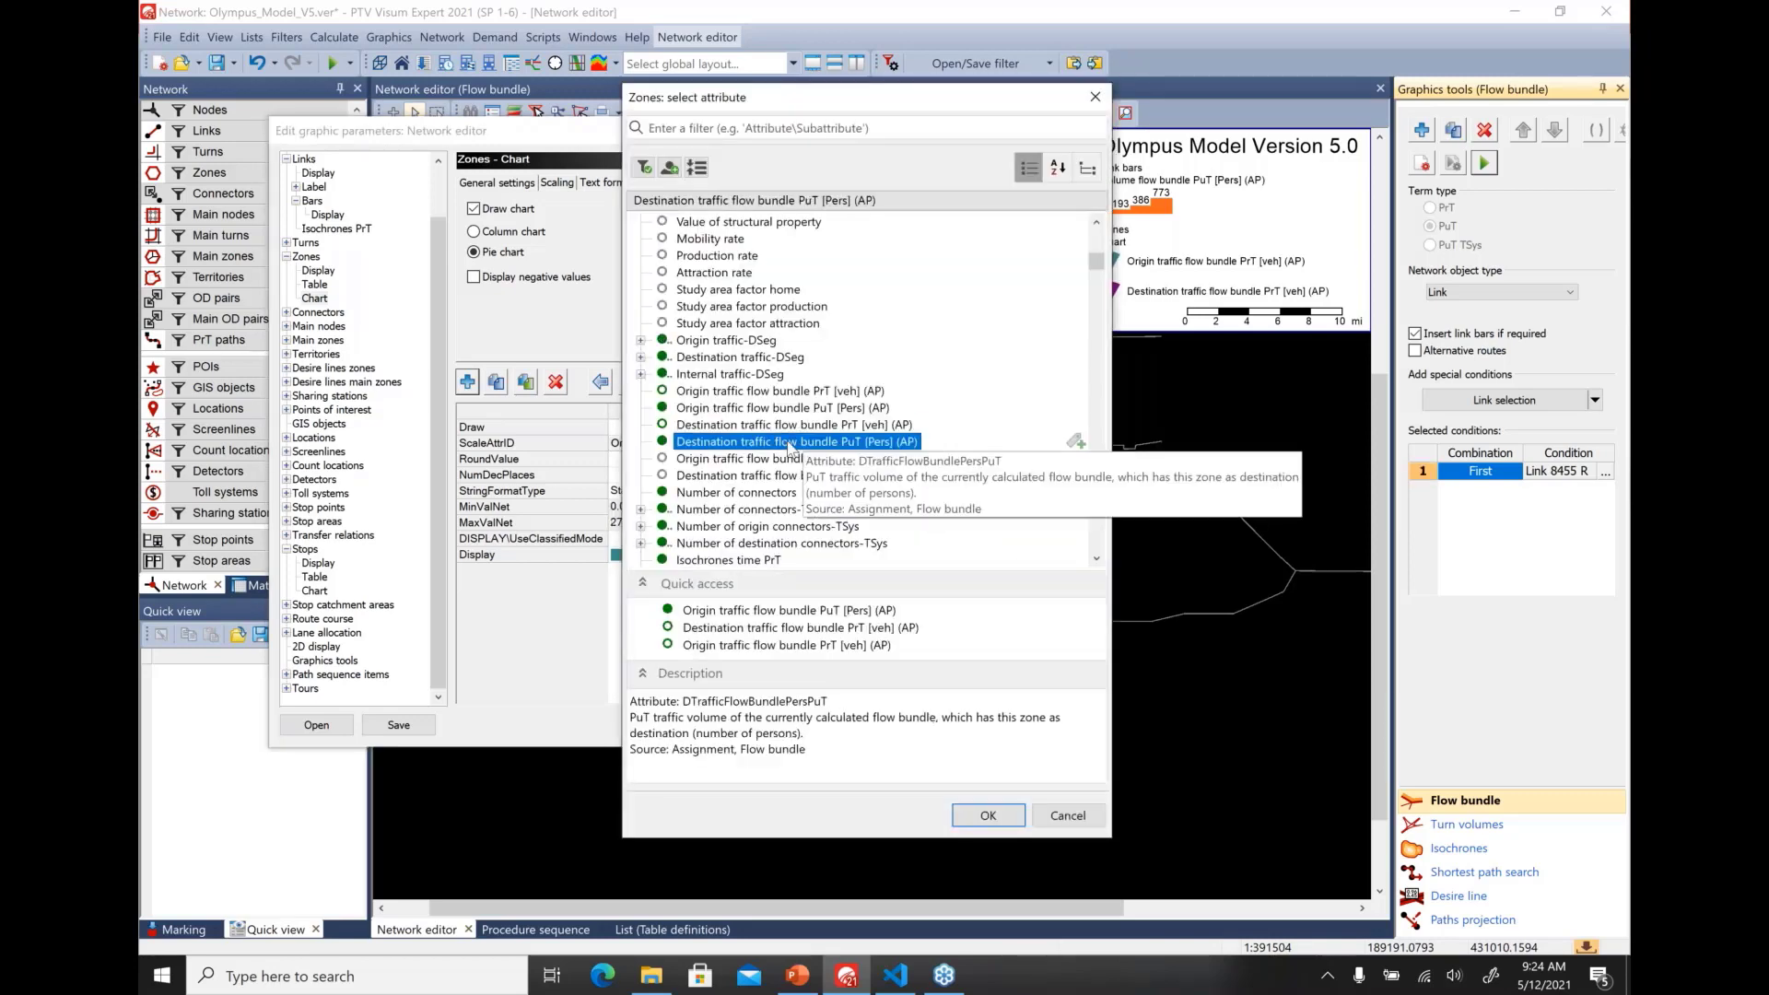
left_click(973, 821)
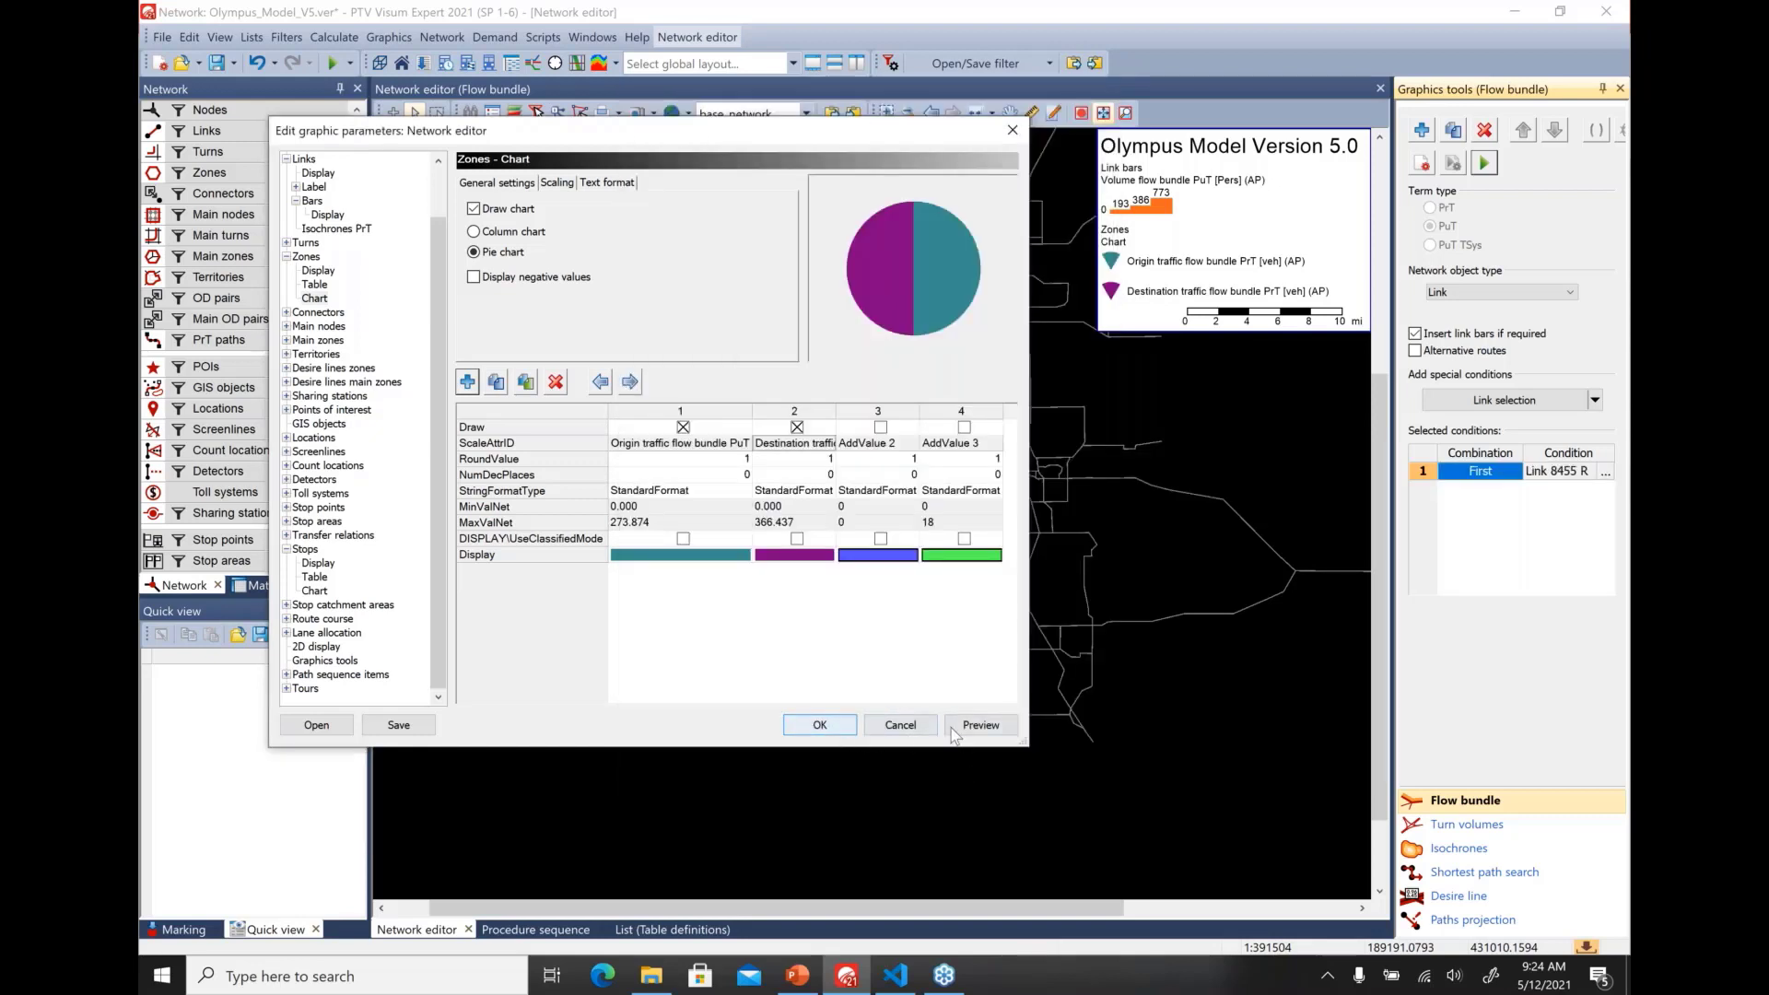
left_click(820, 726)
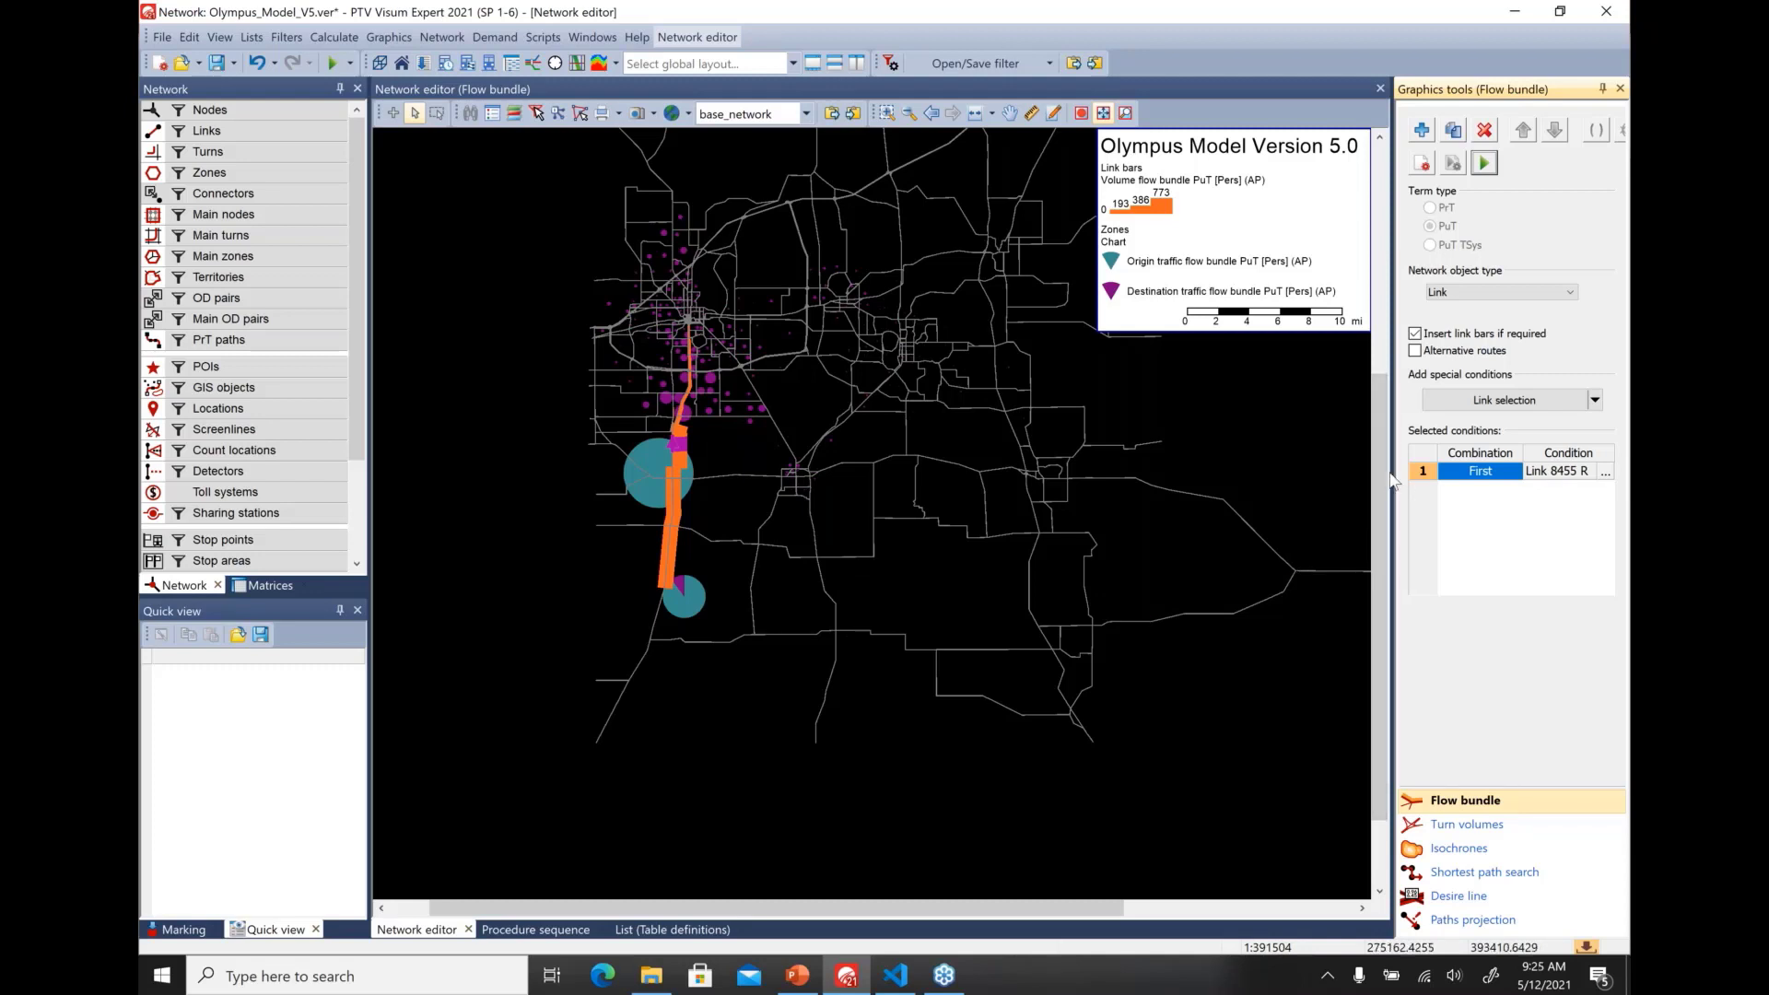
Reinitialize the flow bundle, calculate a PrT flow bundle for zone 583 in the south of the network, and clear it again
left_click(1423, 164)
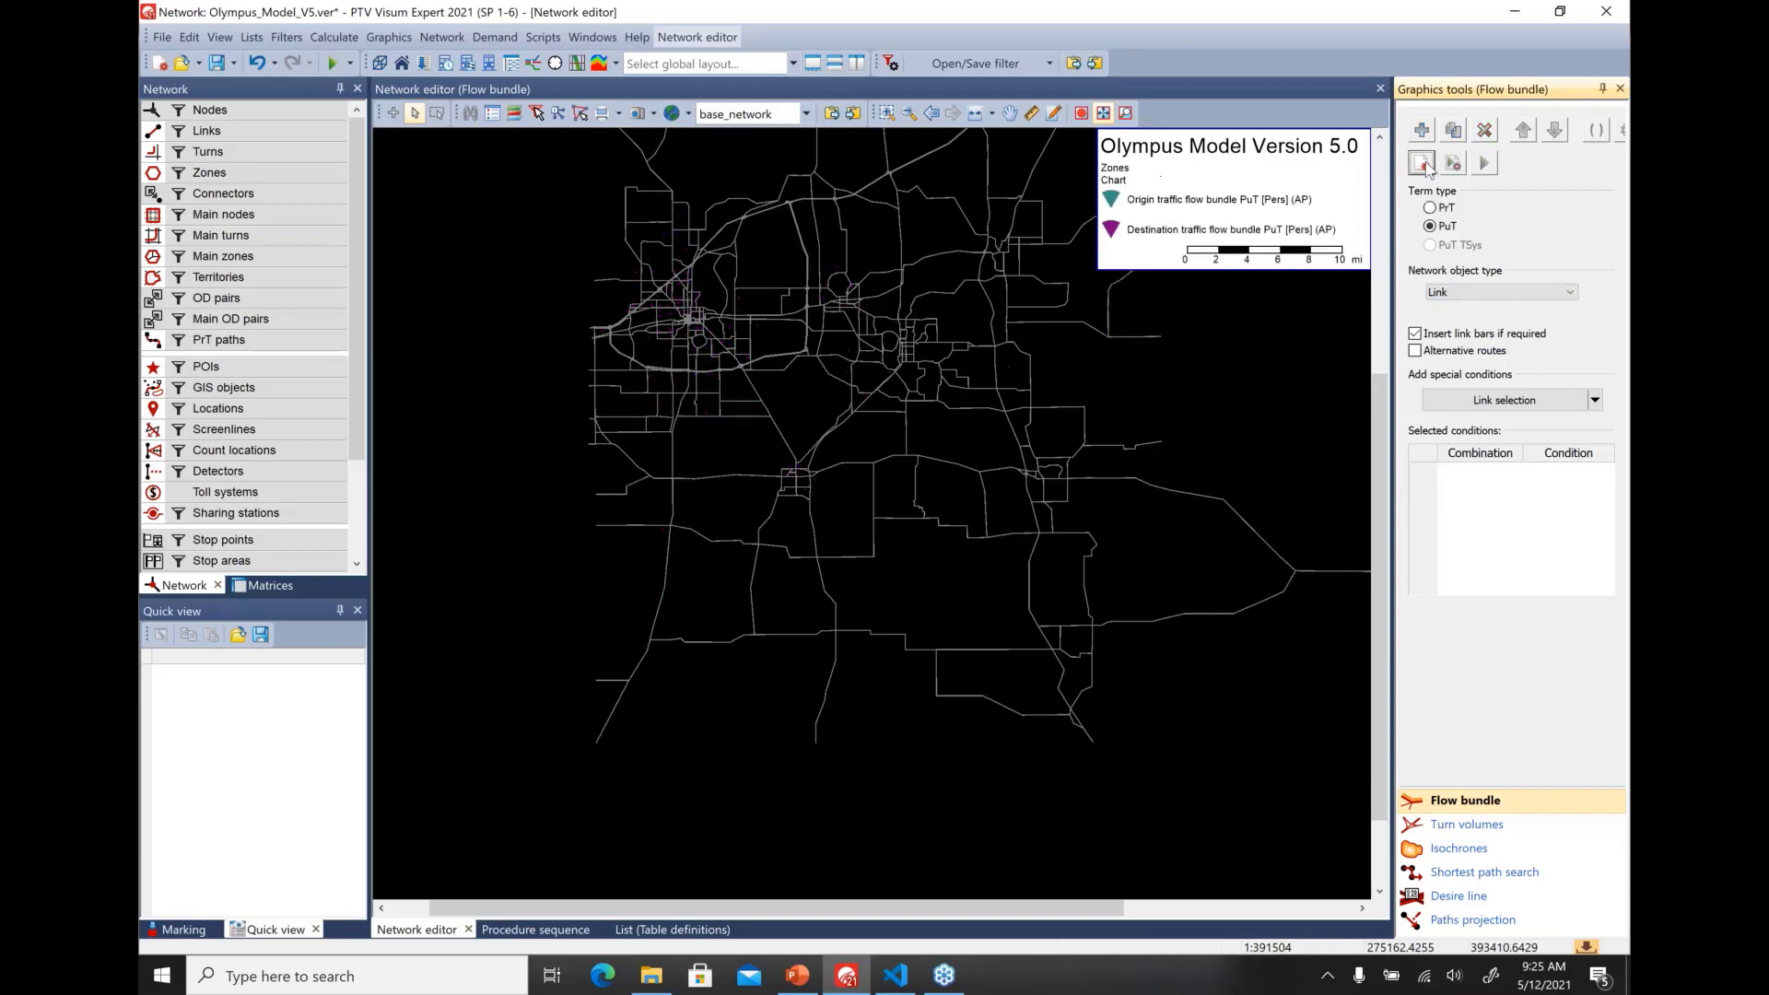
left_click(1432, 210)
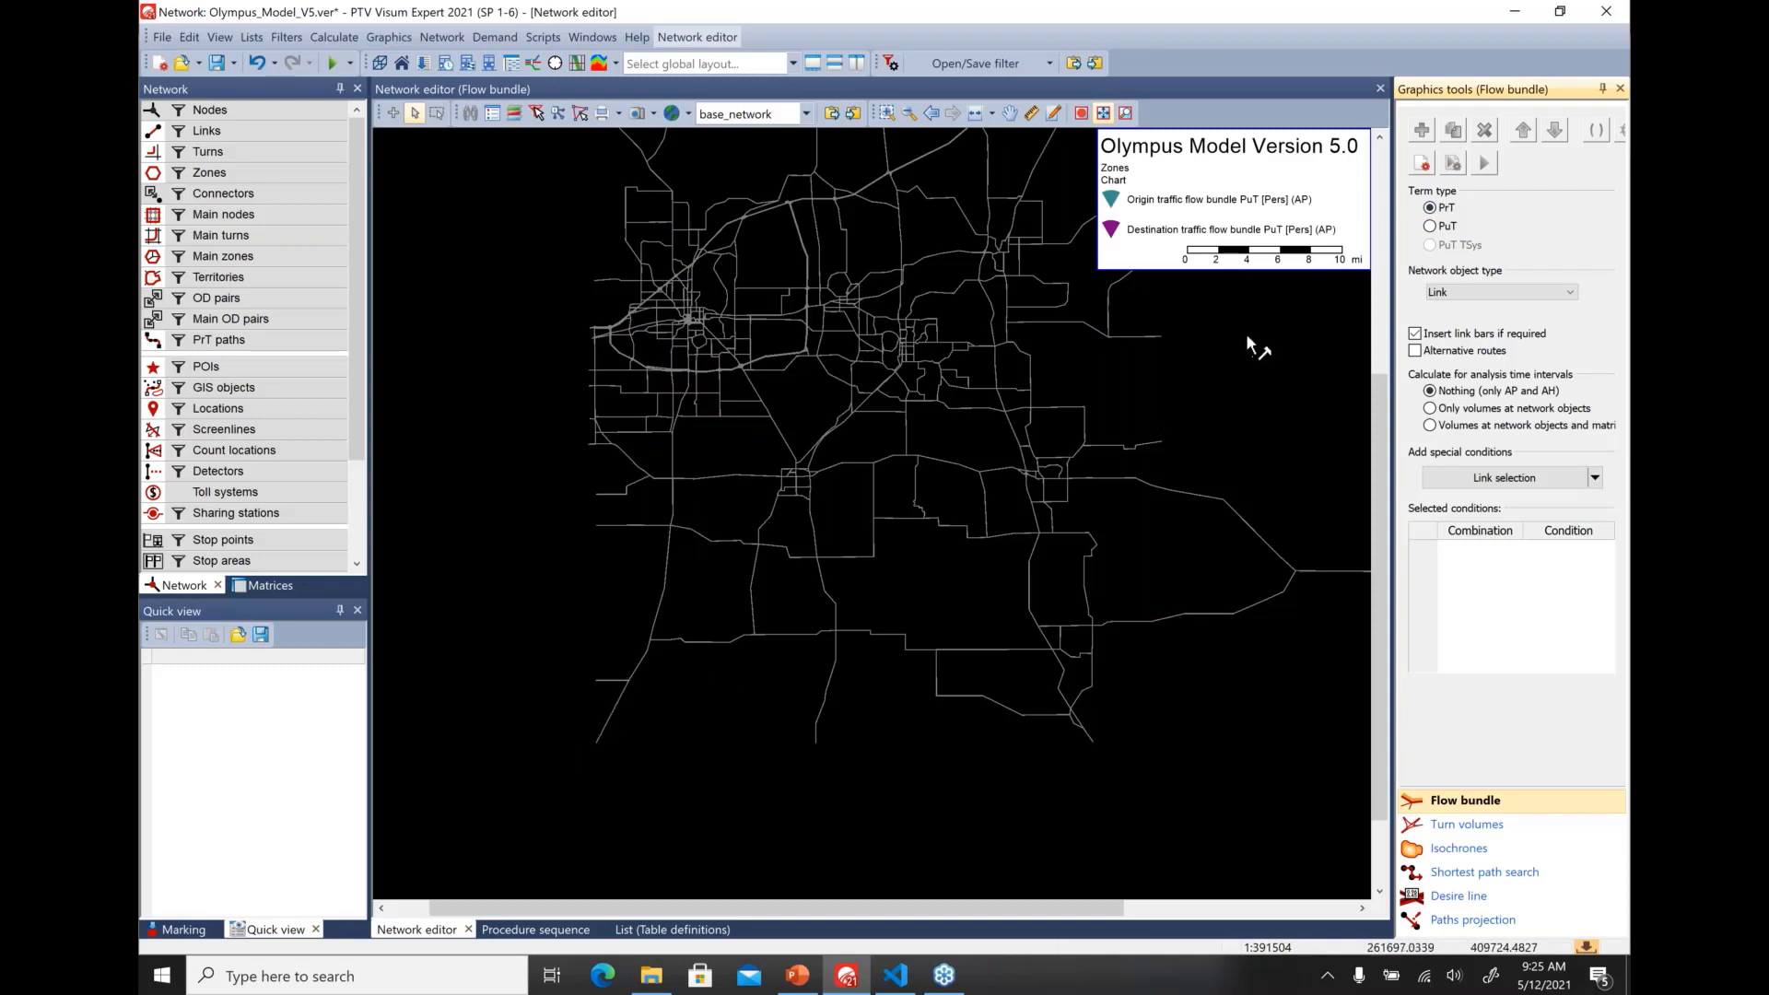
left_click(1551, 293)
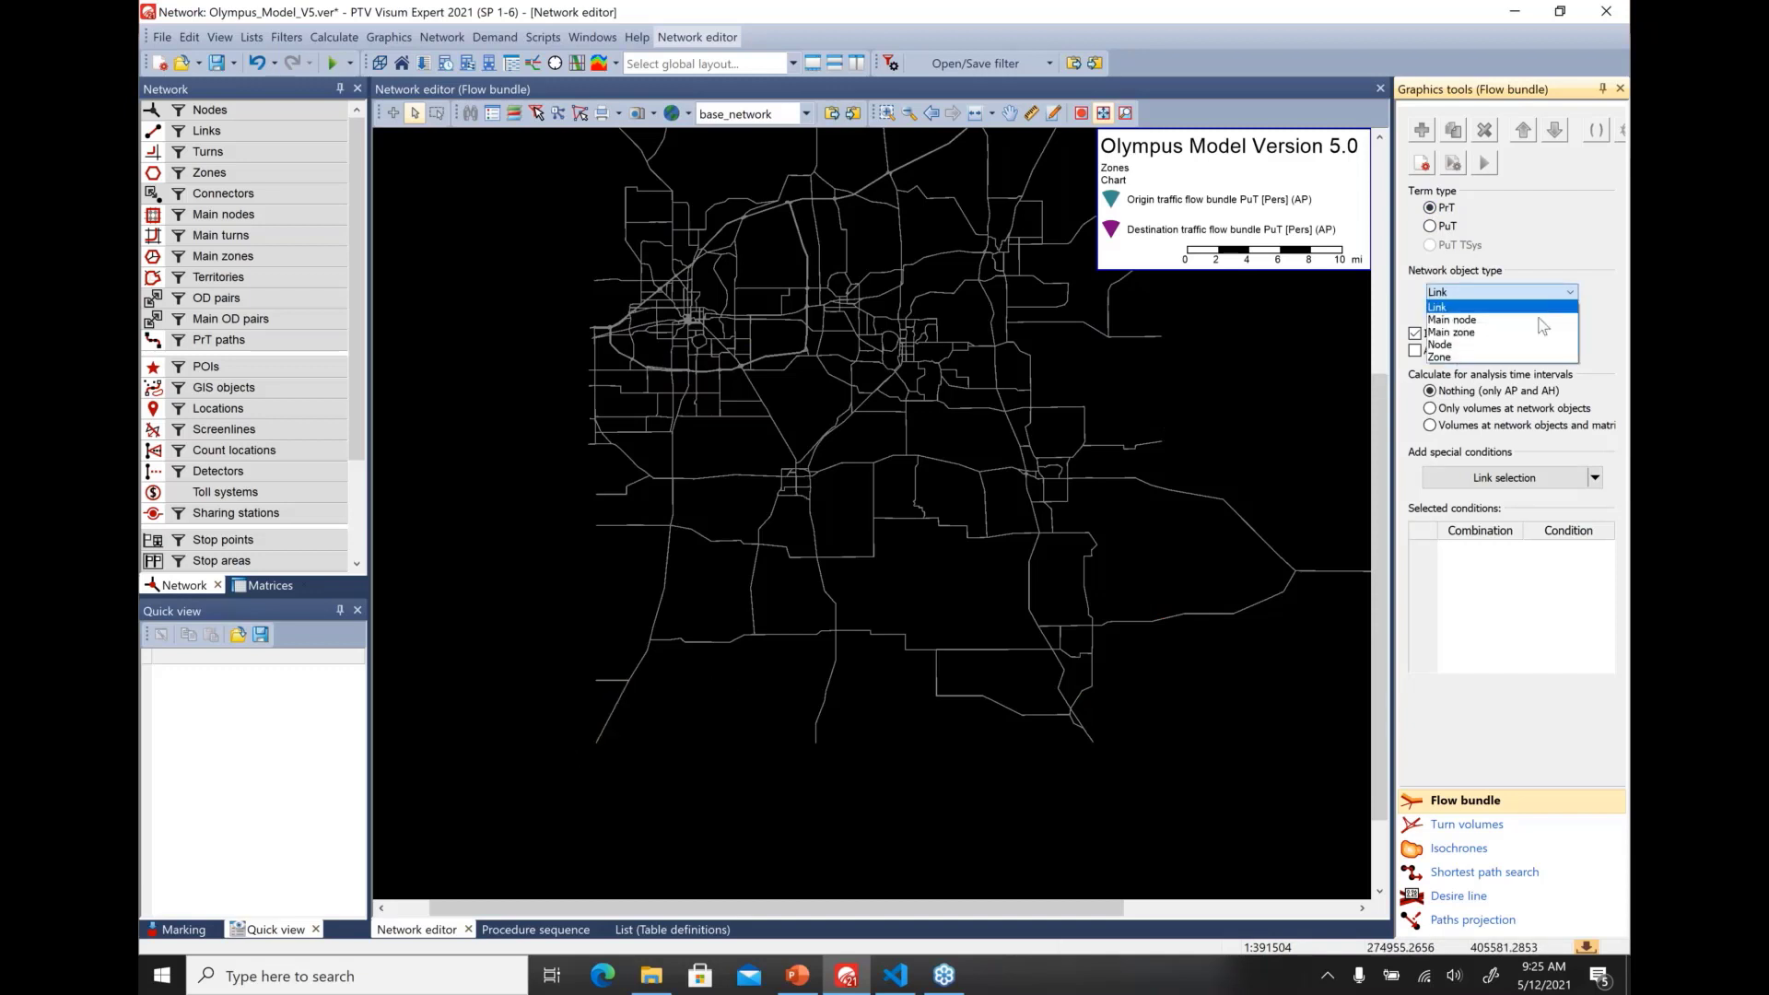
left_click(1512, 359)
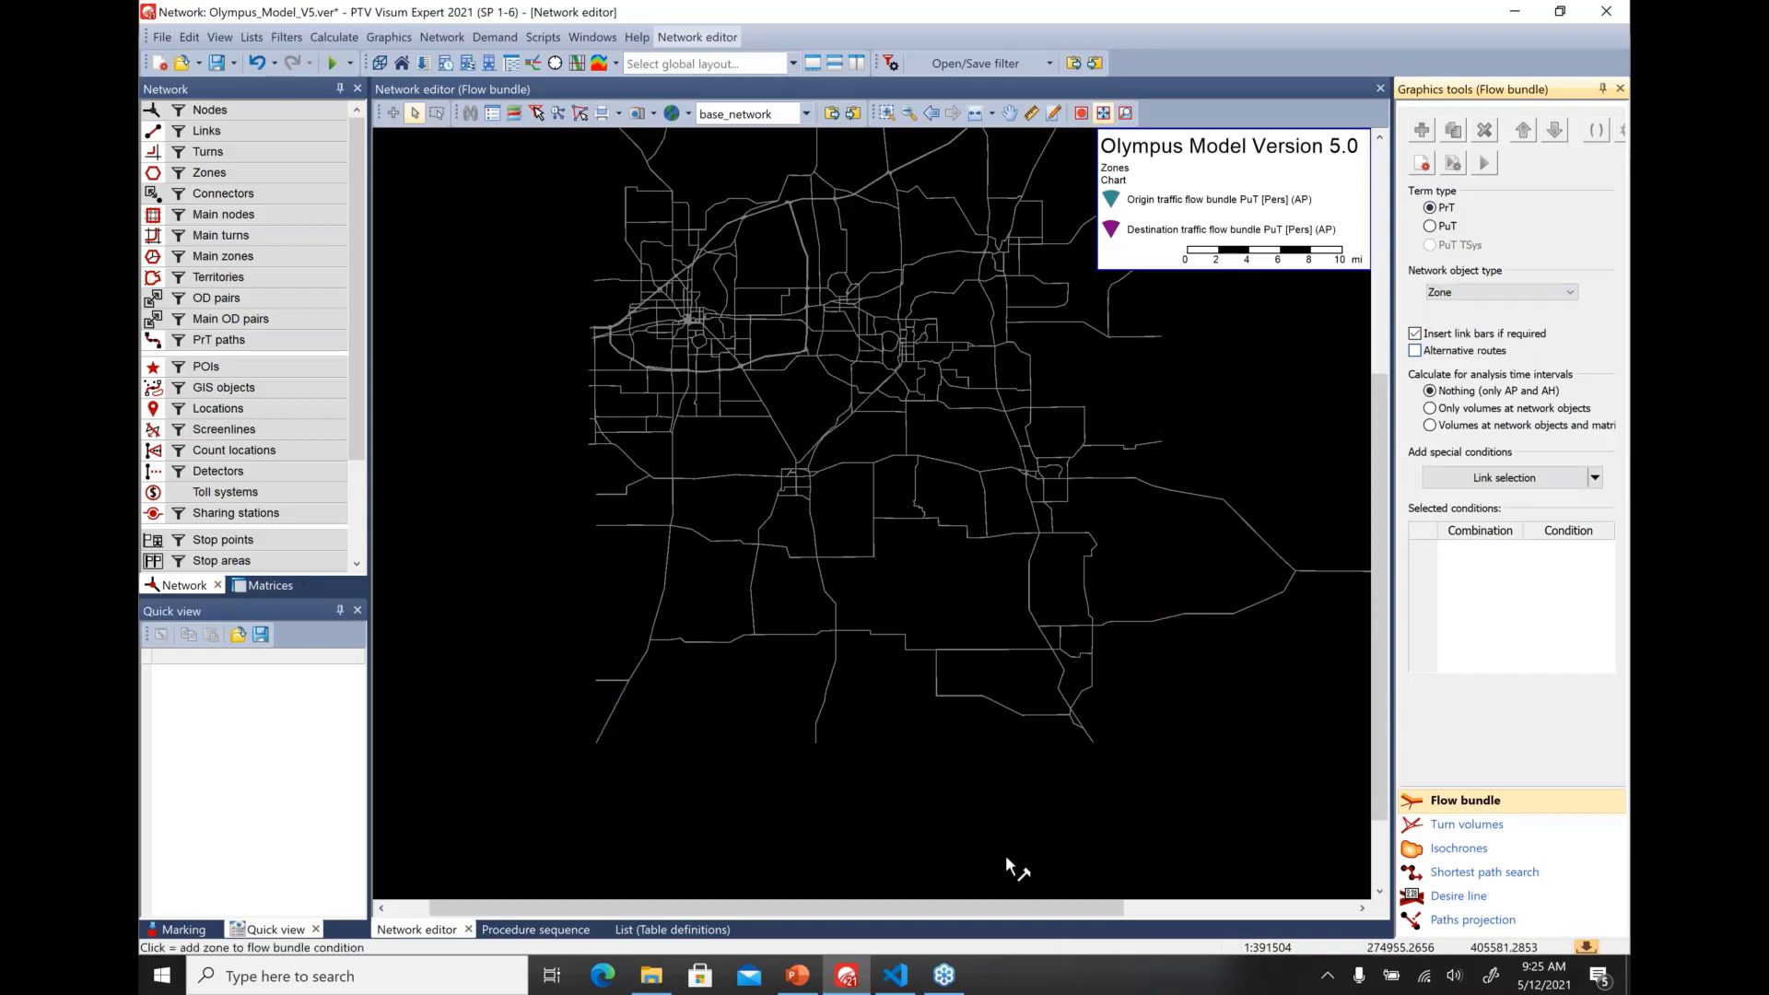
left_click(597, 750)
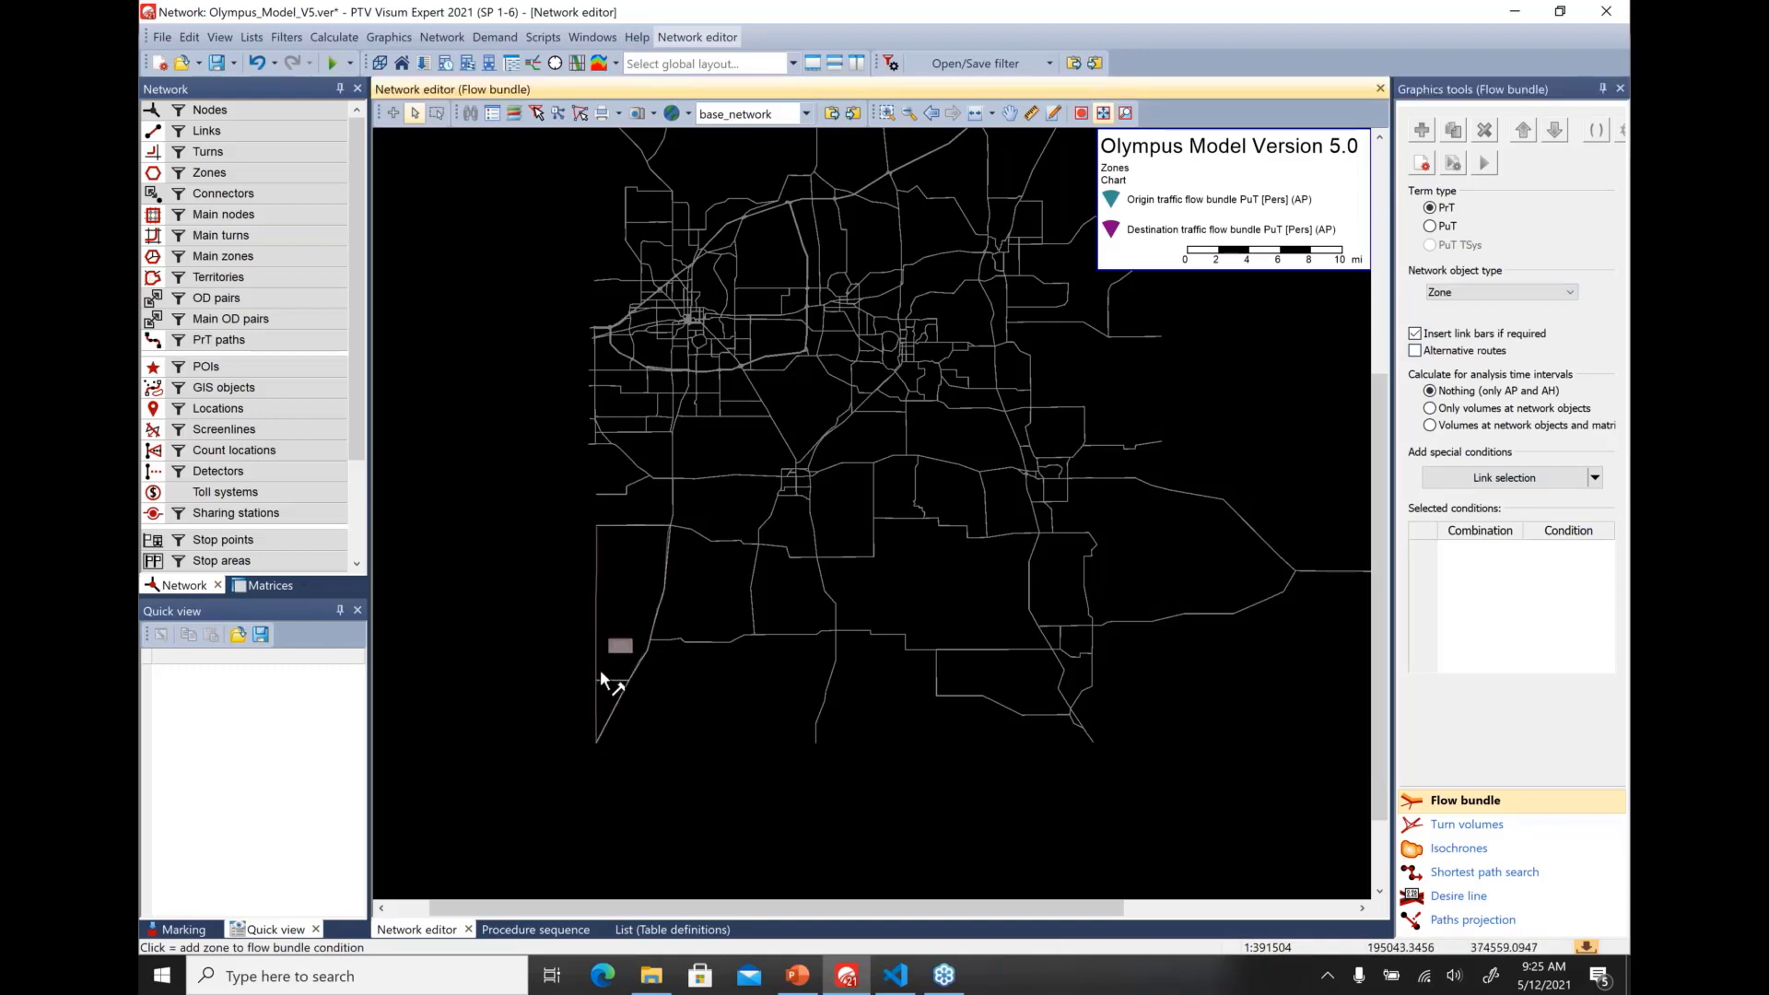
left_click(803, 714)
left_click(1483, 164)
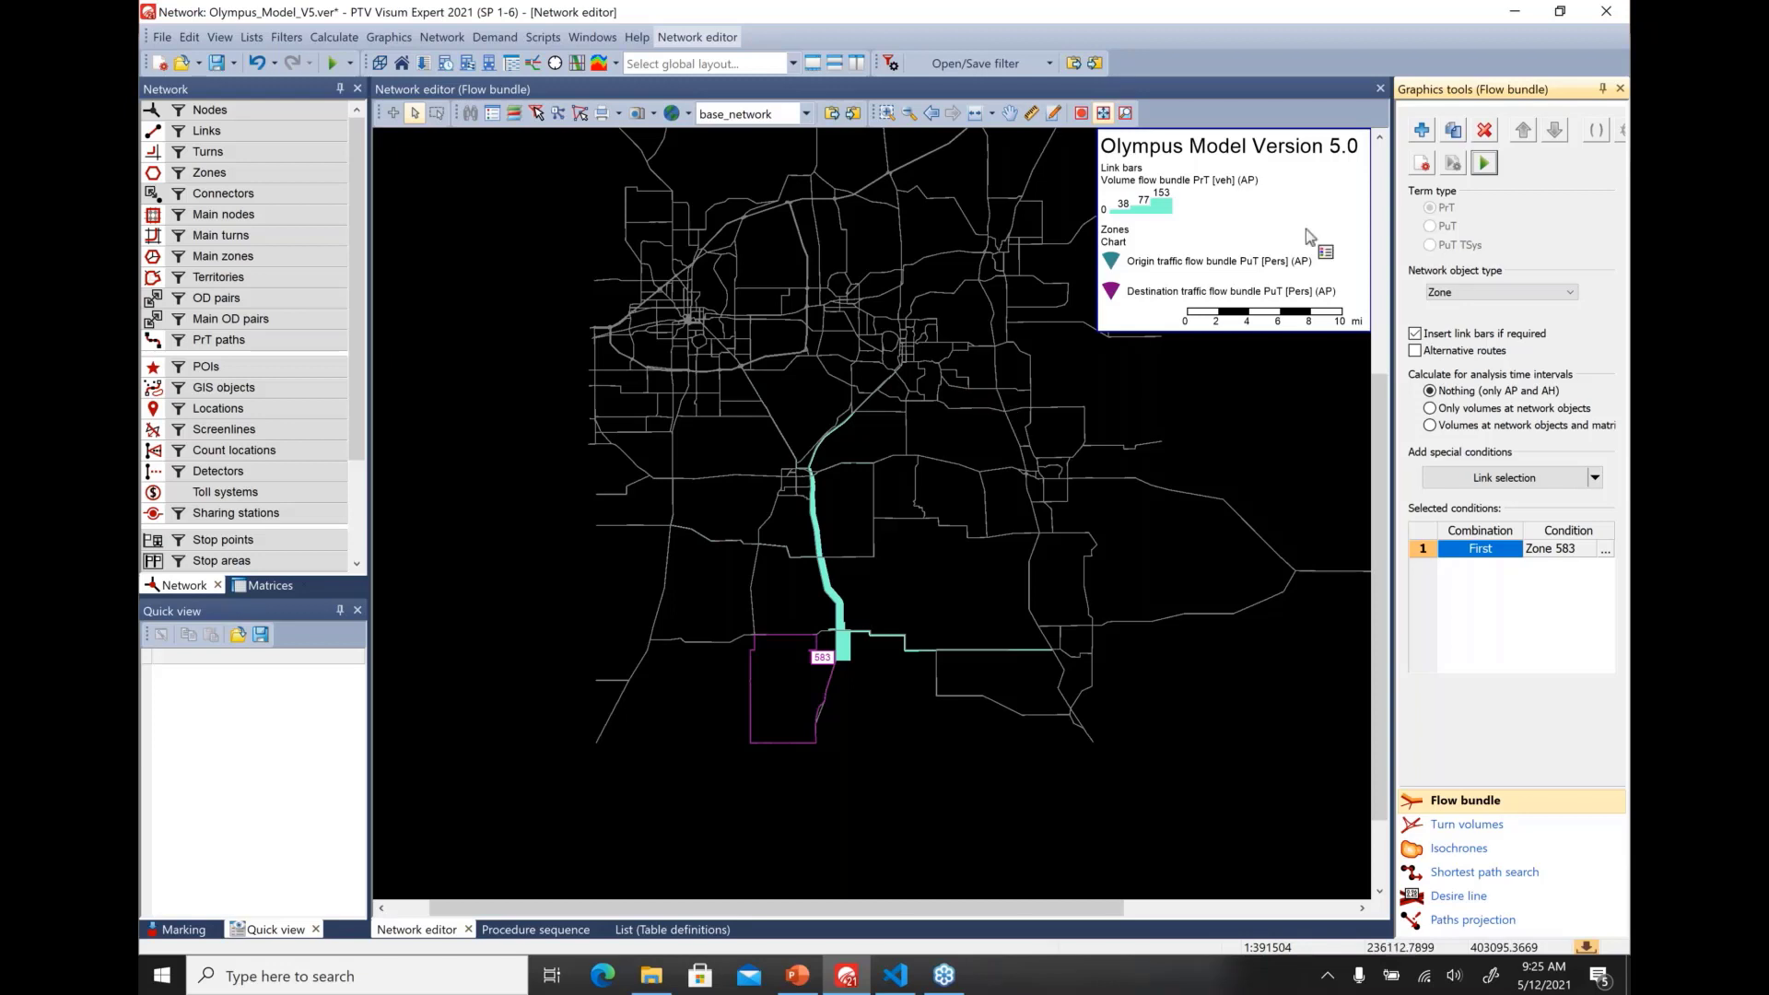
left_click(1421, 165)
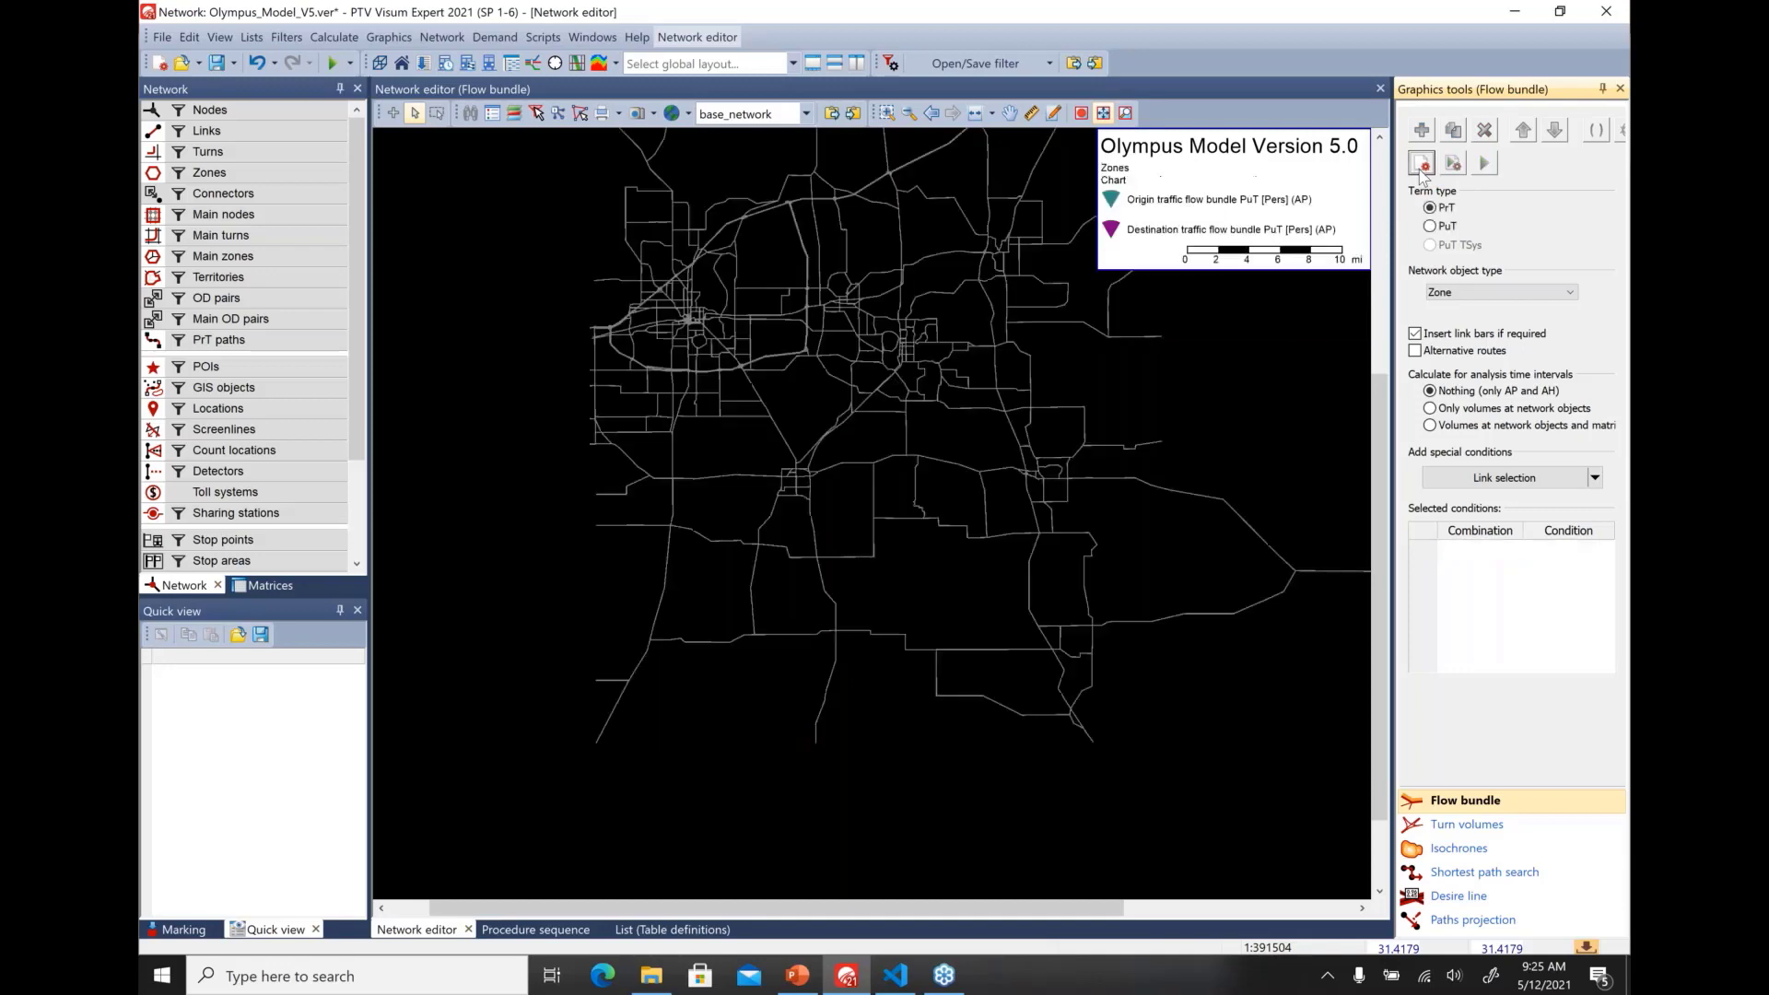
Switch to the PowerPoint presentation and show the Turning Movement Flows slide in the slide show
left_click(798, 983)
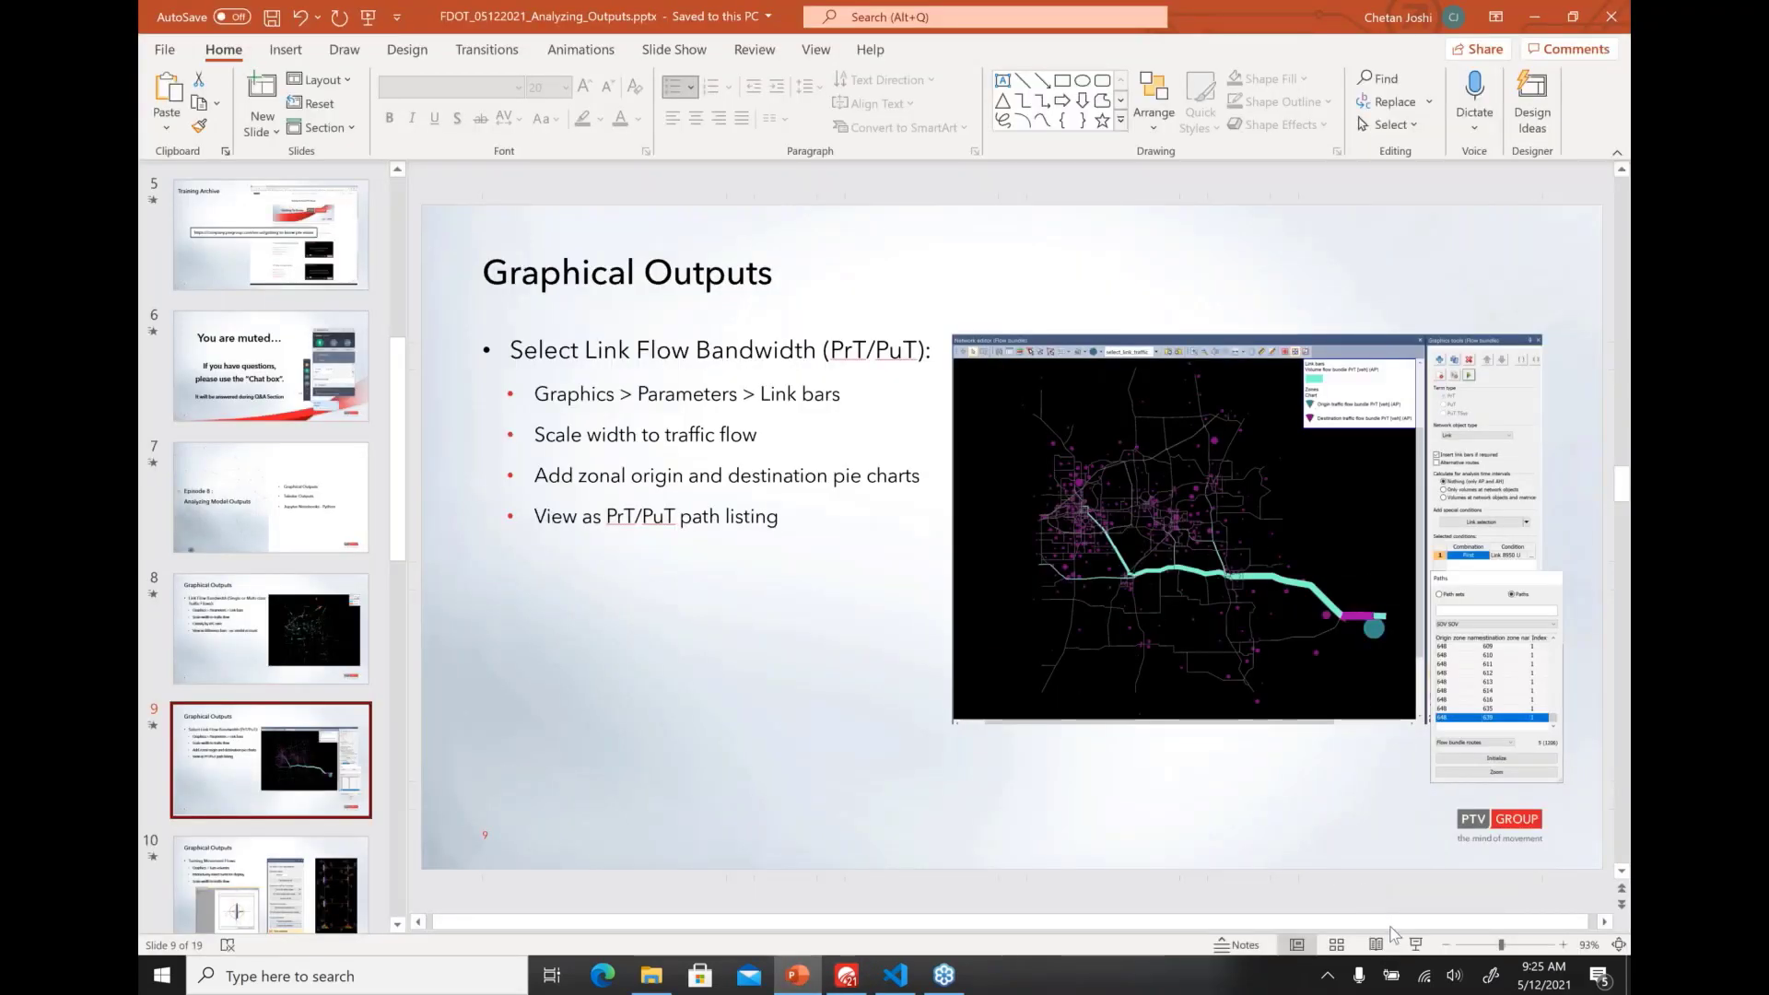
left_click(1416, 947)
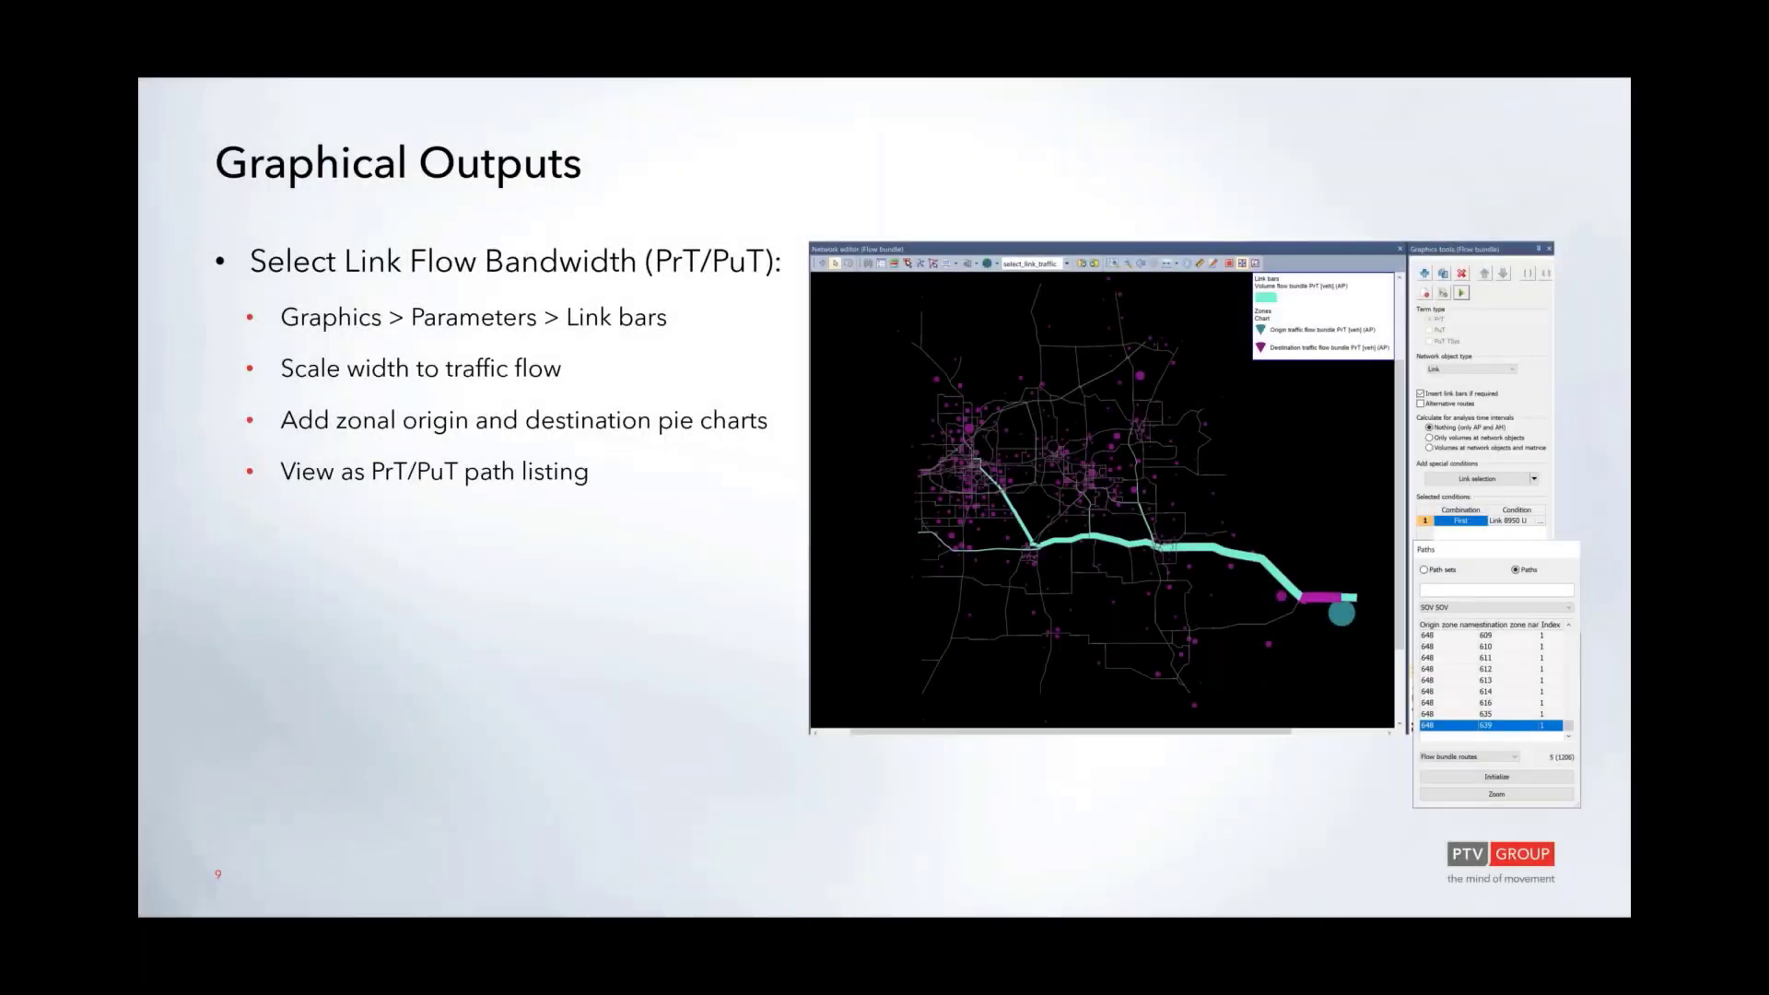
key("Right")
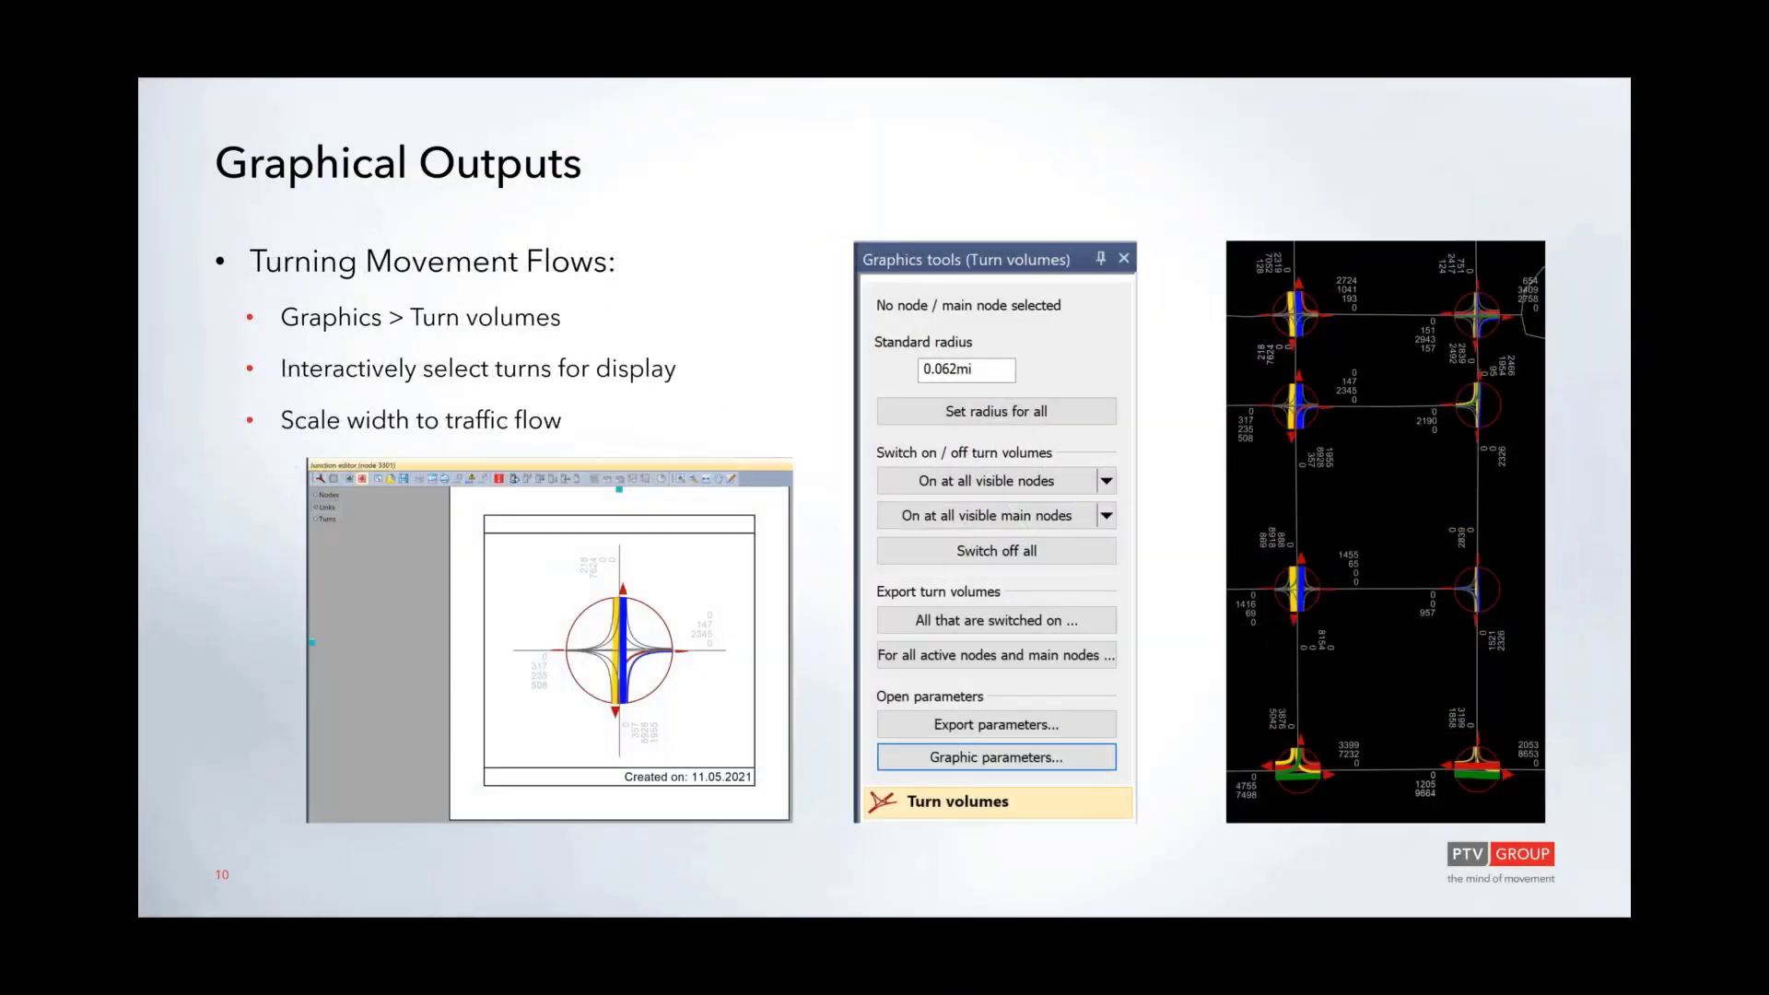
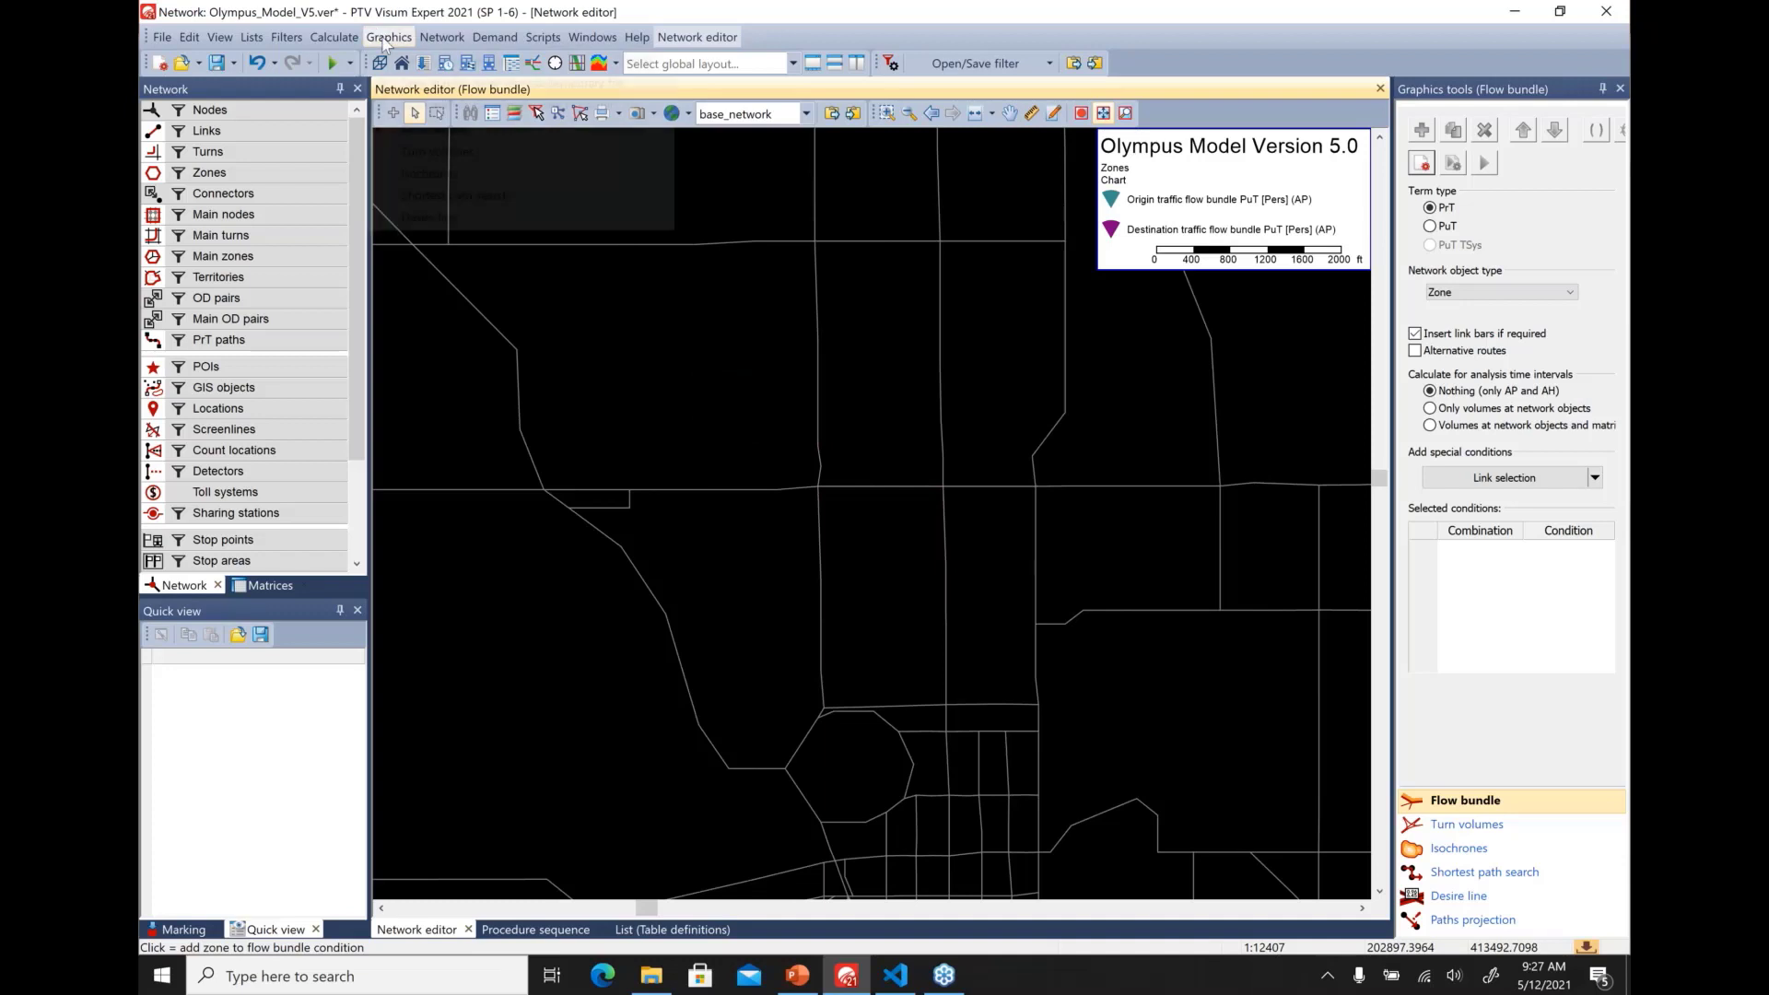
Display the turn volumes at the four-leg intersection north of the octagonal road loop and examine them without the selection highlight
left_click(440, 152)
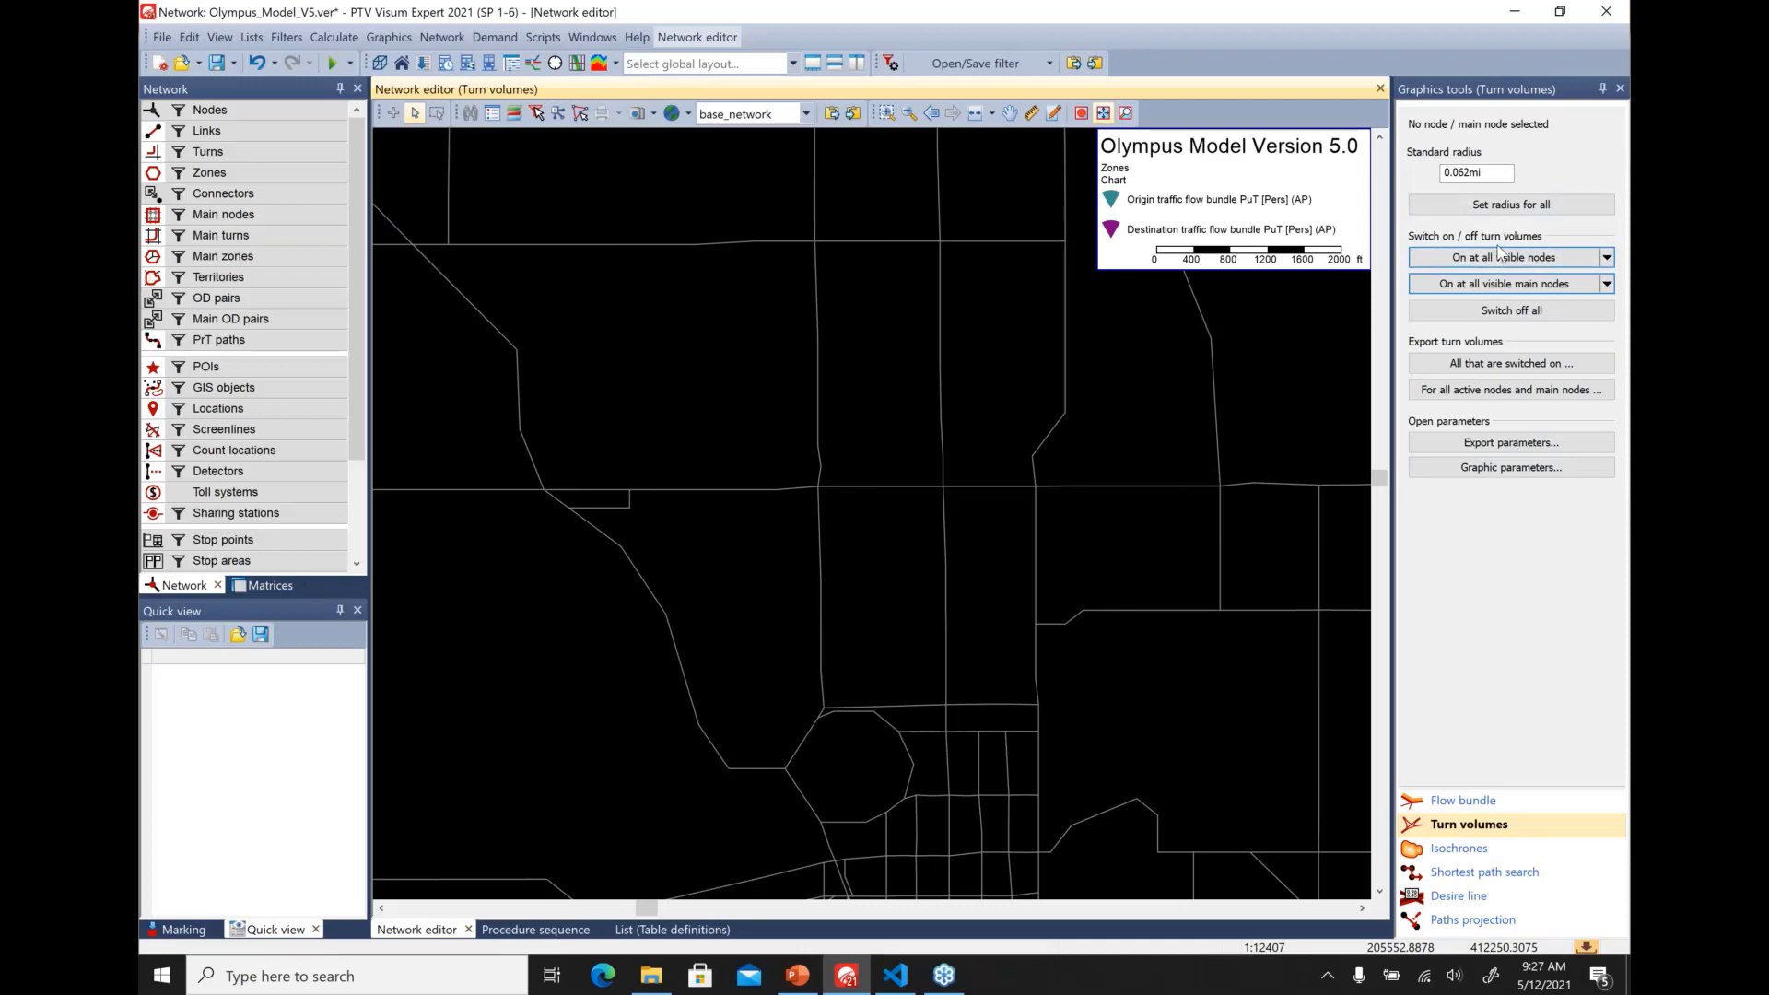
left_click(818, 494)
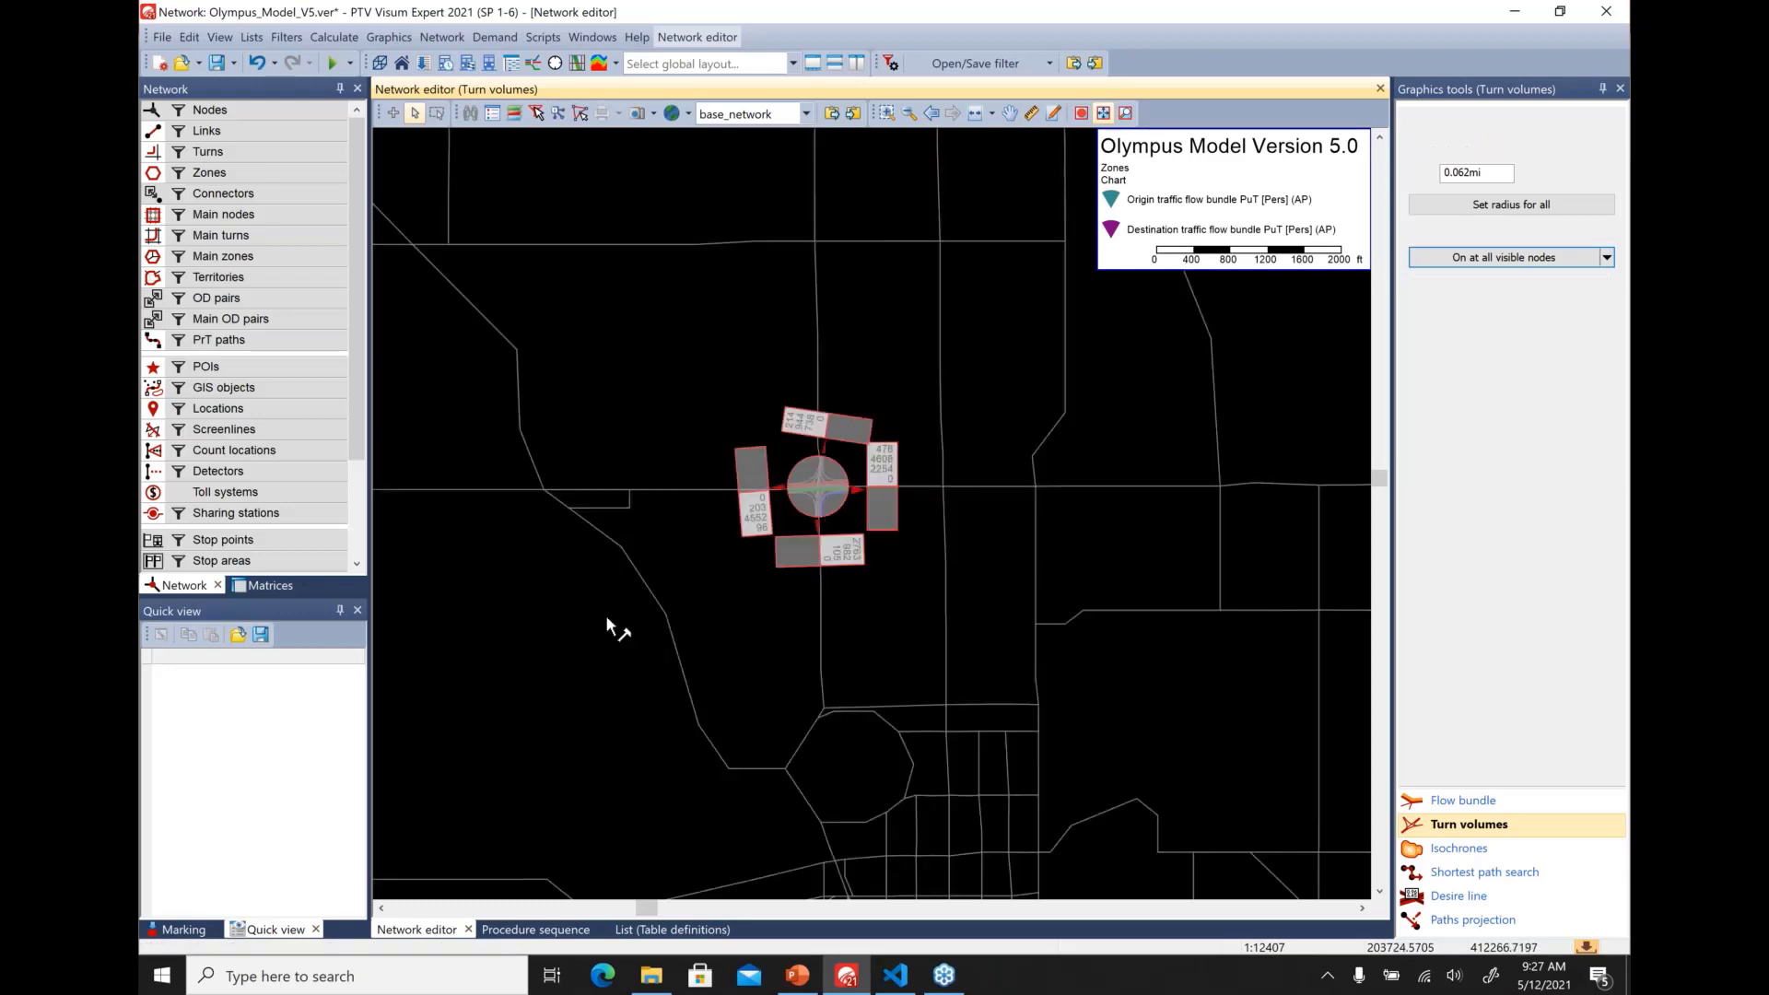
left_click(323, 136)
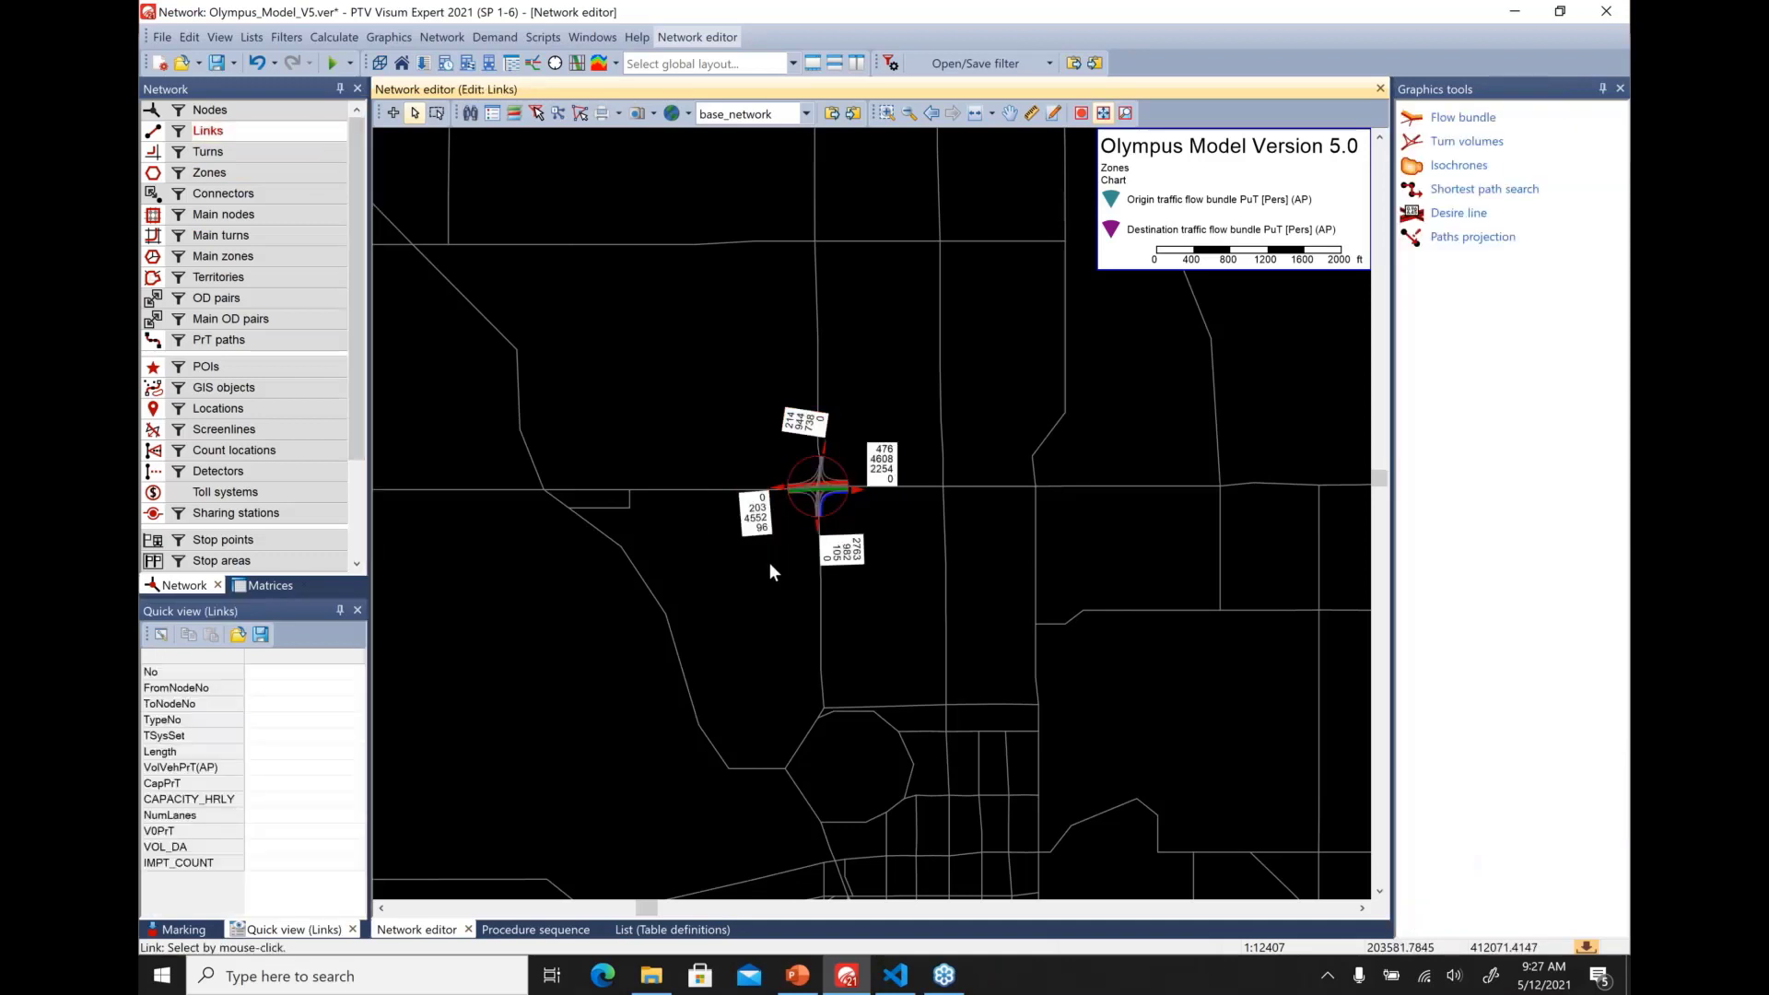
scroll(770, 562, "up", 3)
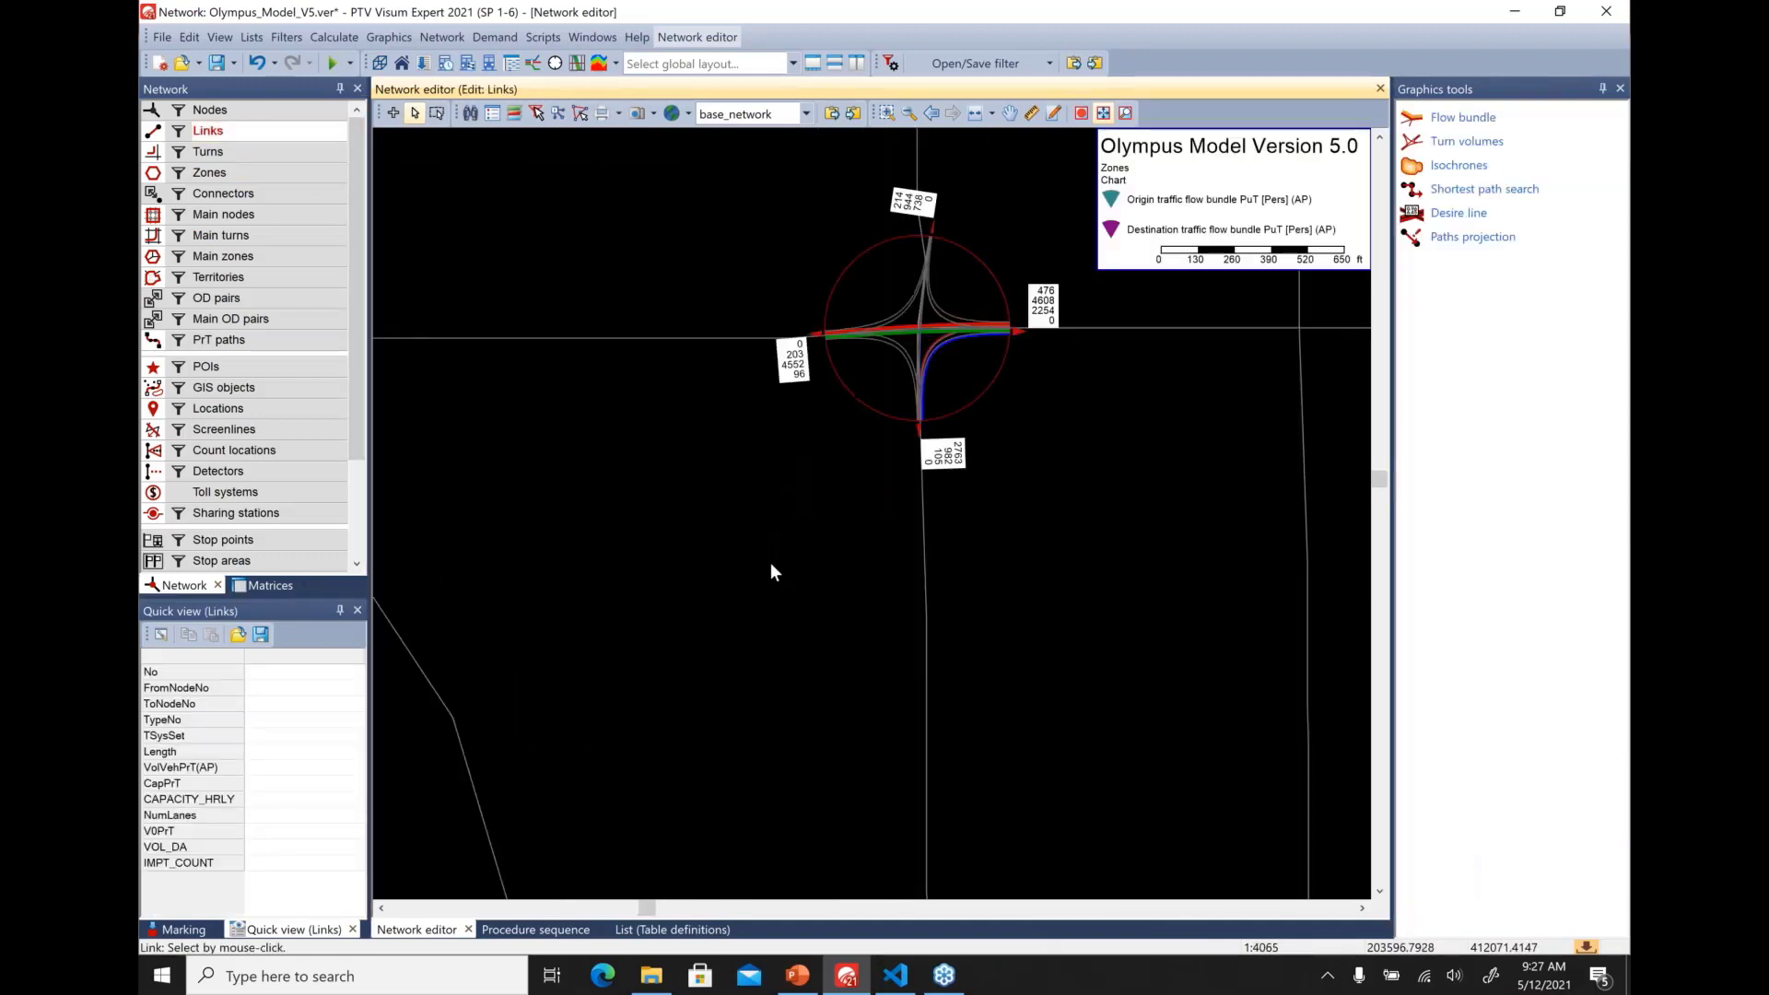
key("Up")
key("Right")
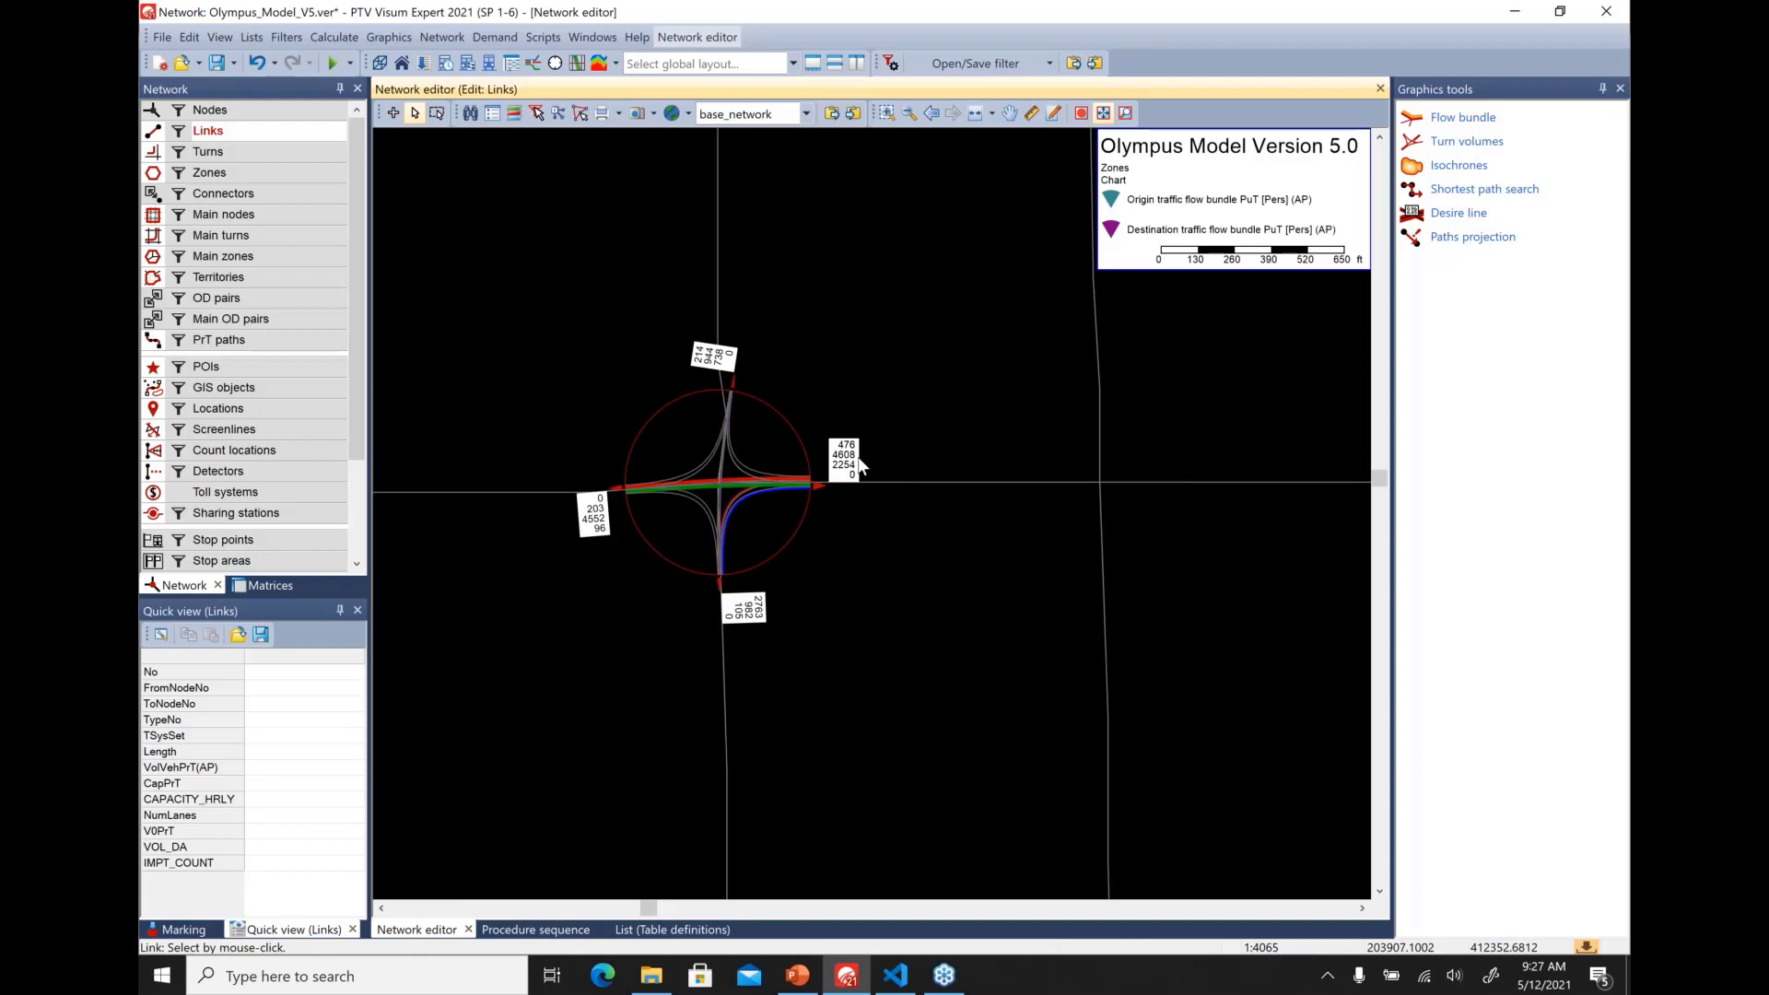
Set the turn volume bars' maximum dimension to 6 in the graphic parameters and preview the result on the network
left_click(1467, 143)
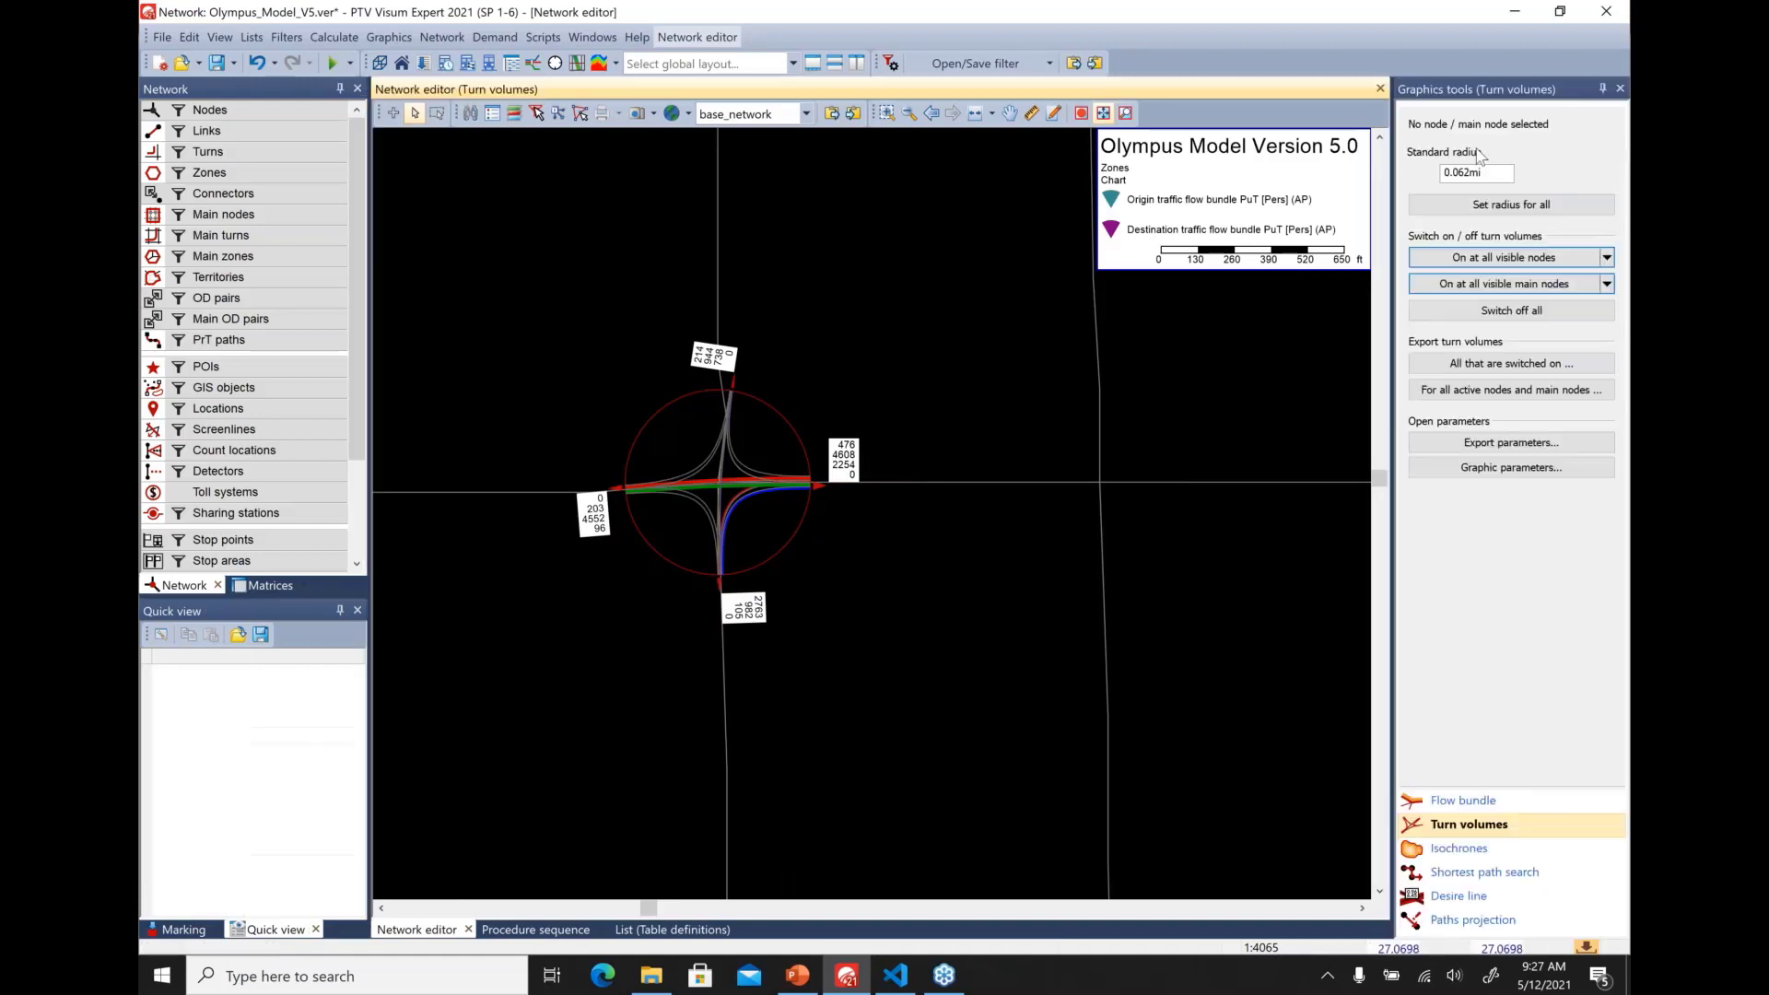
left_click(1511, 468)
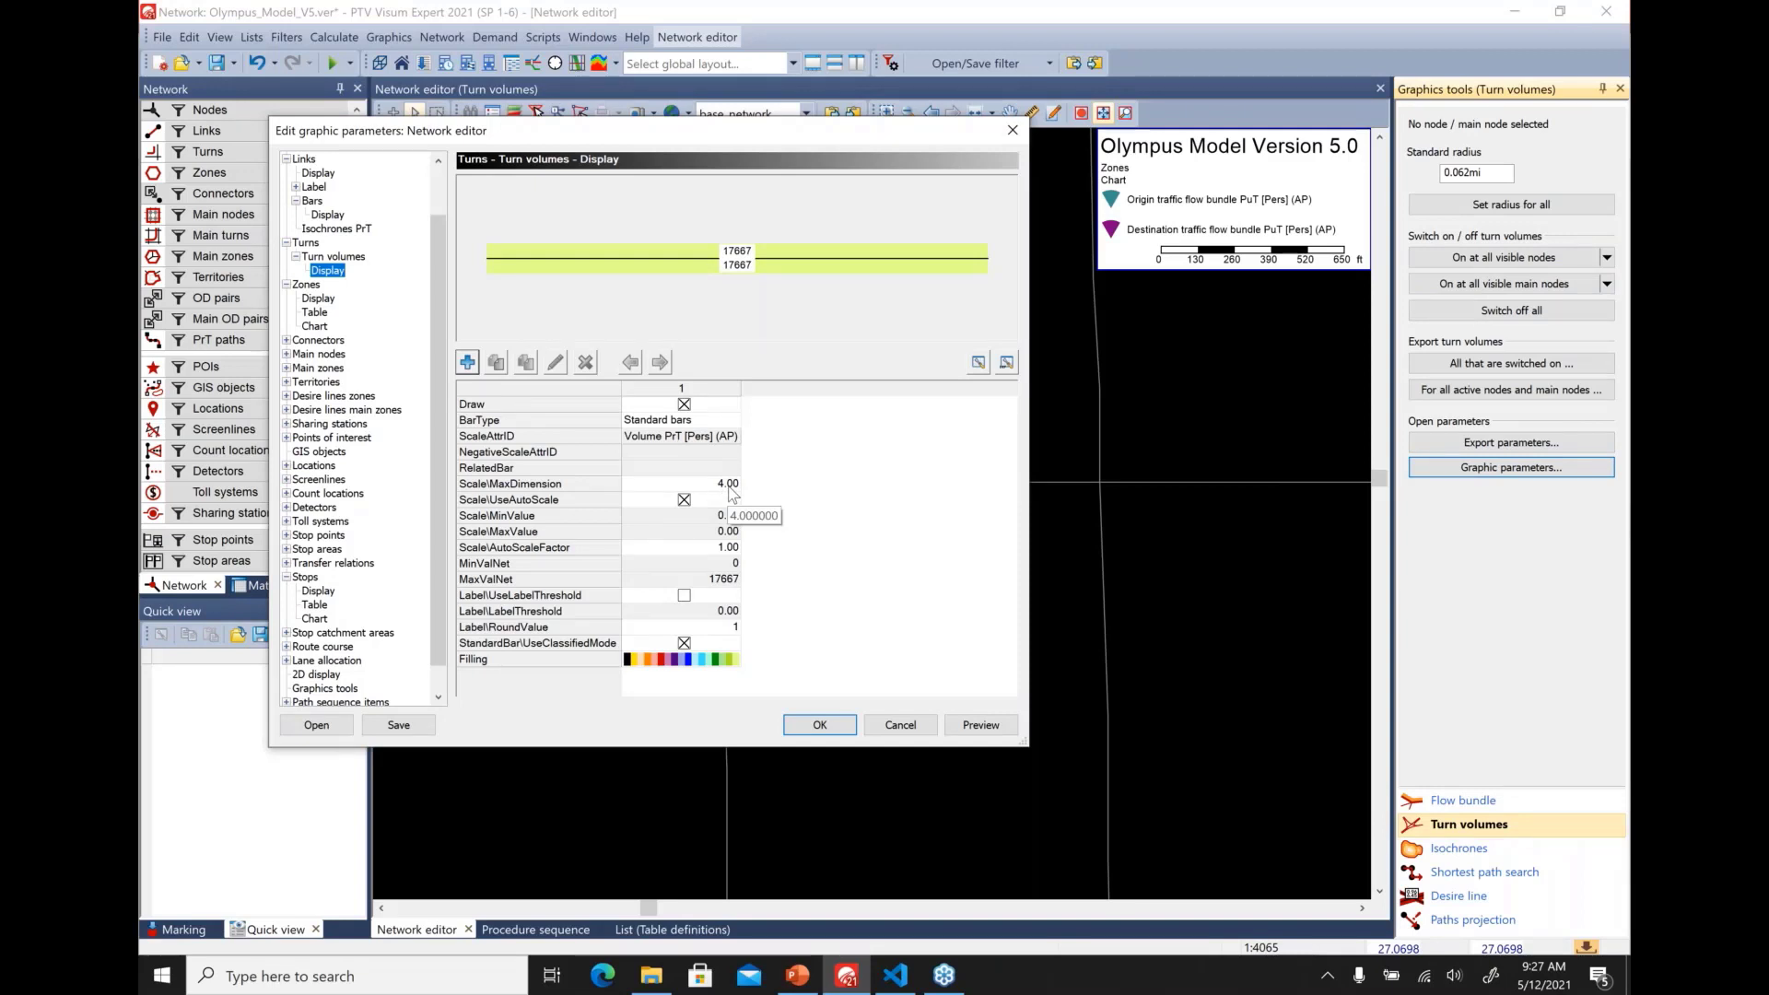
left_click(729, 488)
type("6")
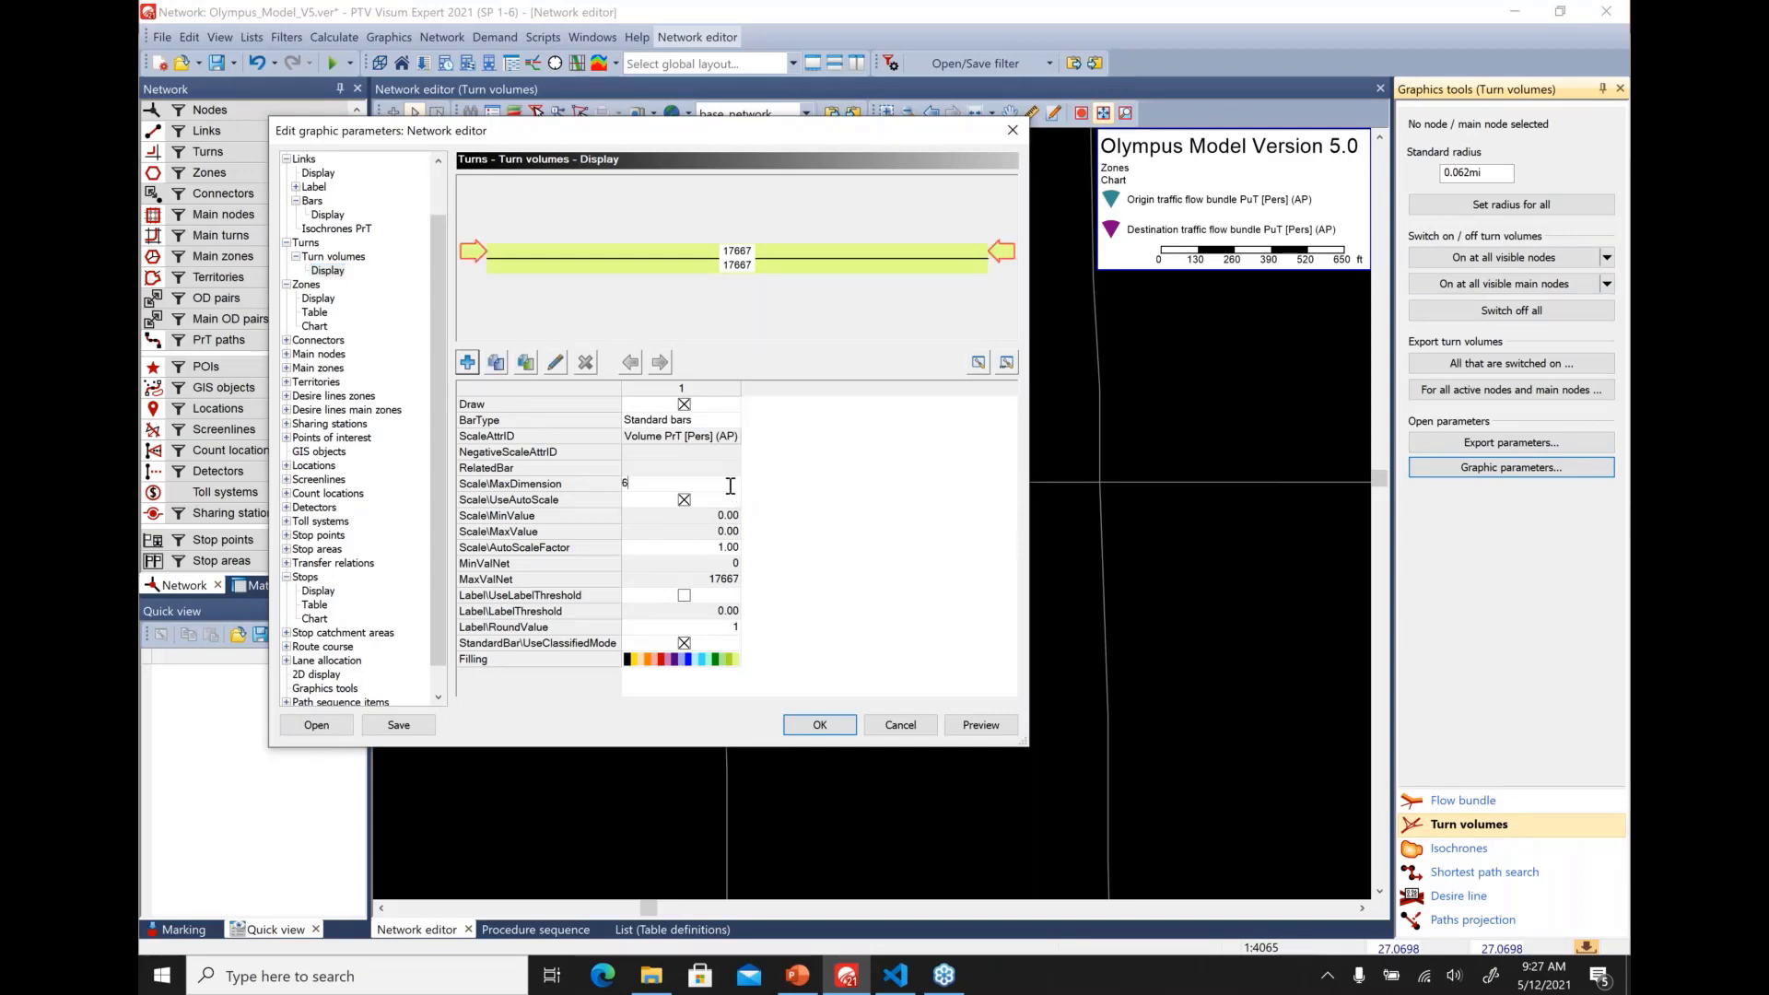
left_click(917, 514)
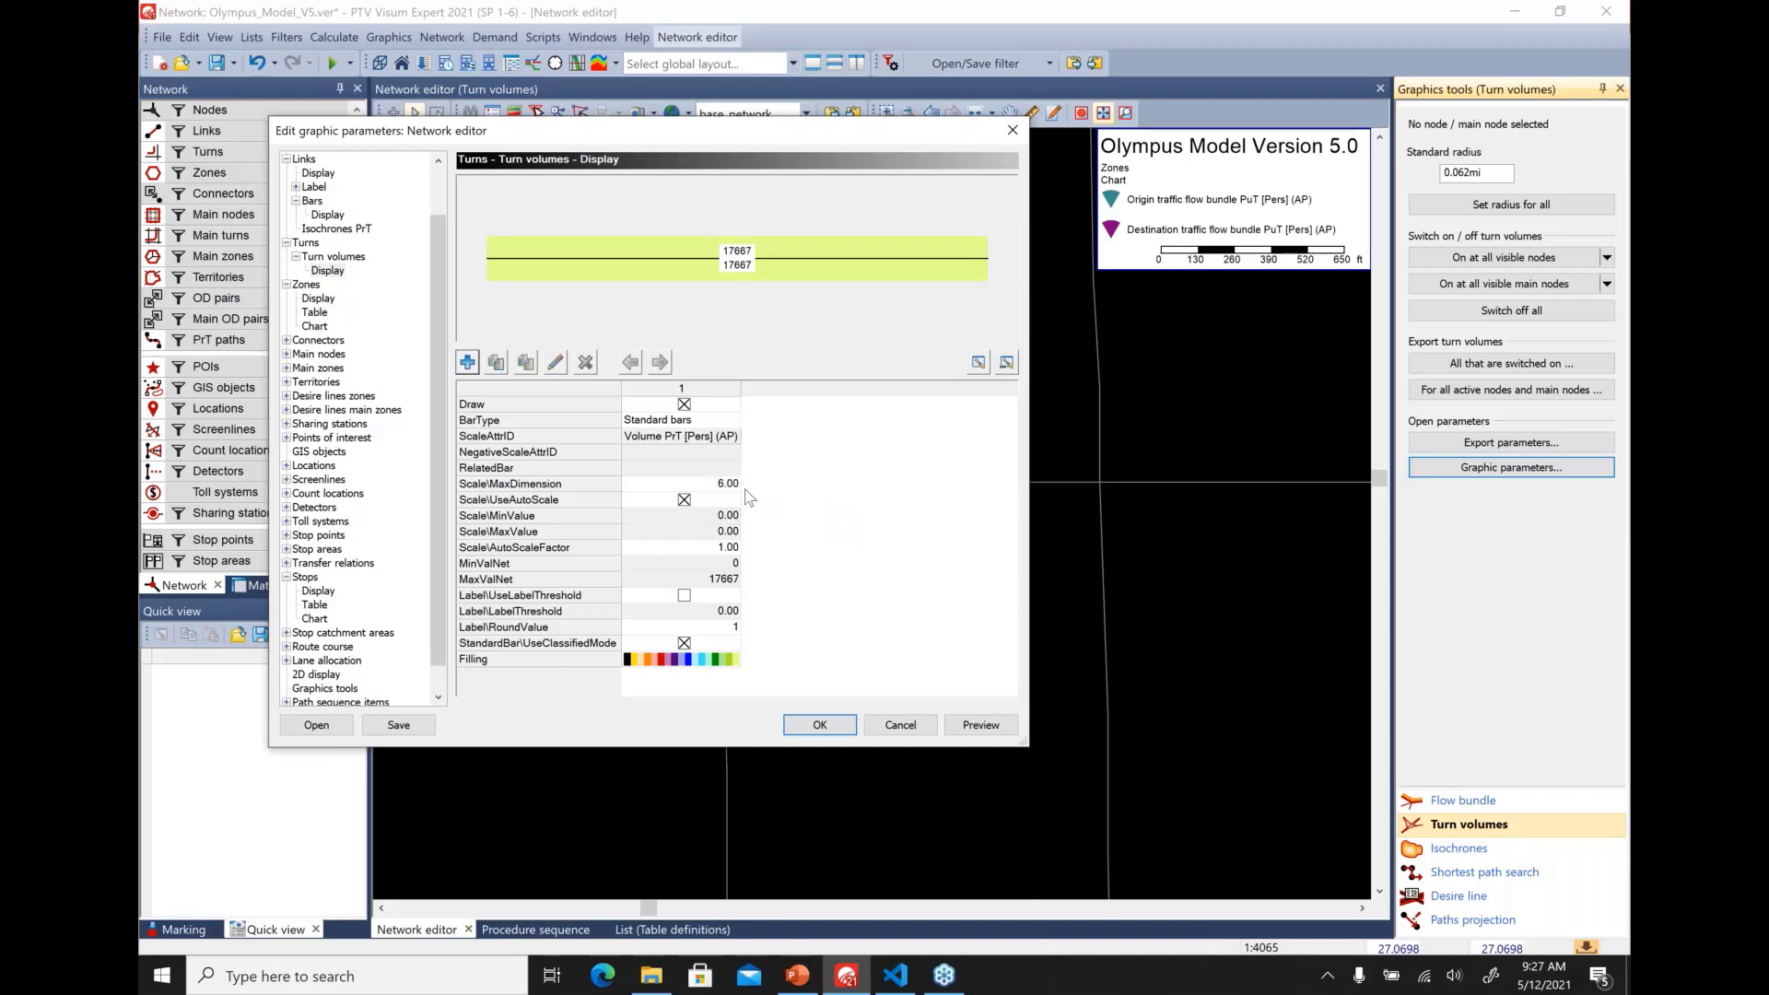
left_click_drag(790, 132, 543, 58)
left_click_drag(992, 146, 1394, 143)
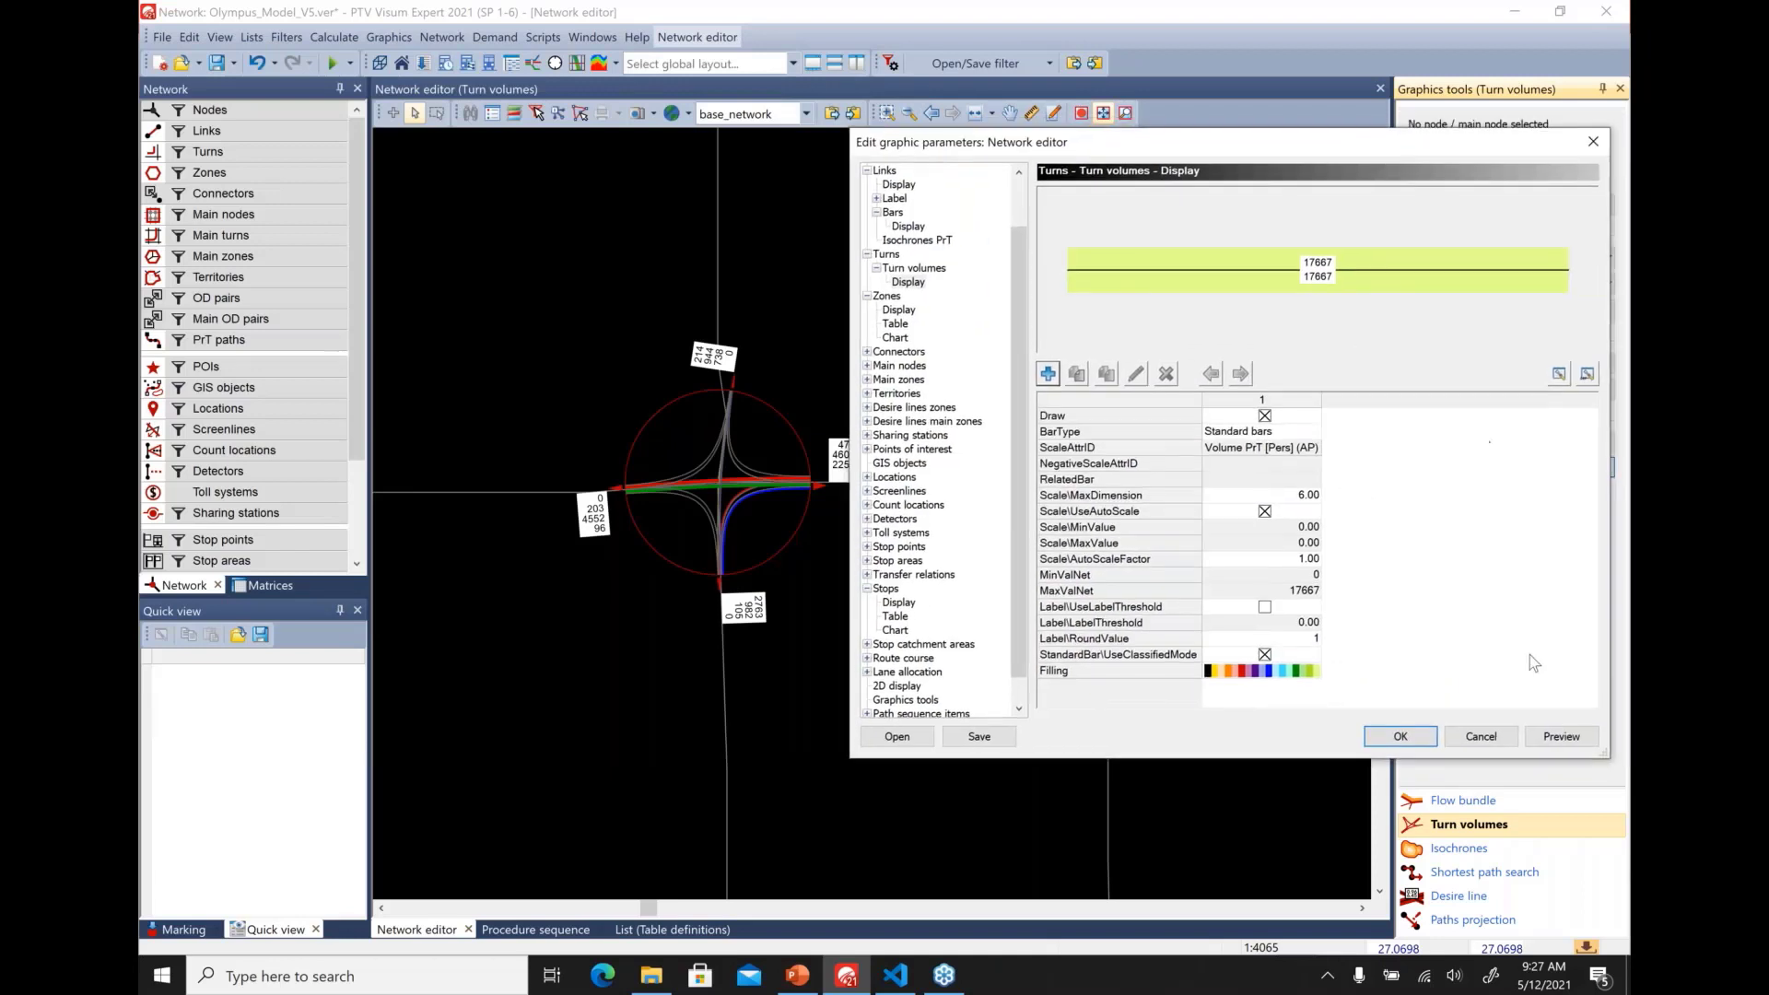
left_click(1568, 739)
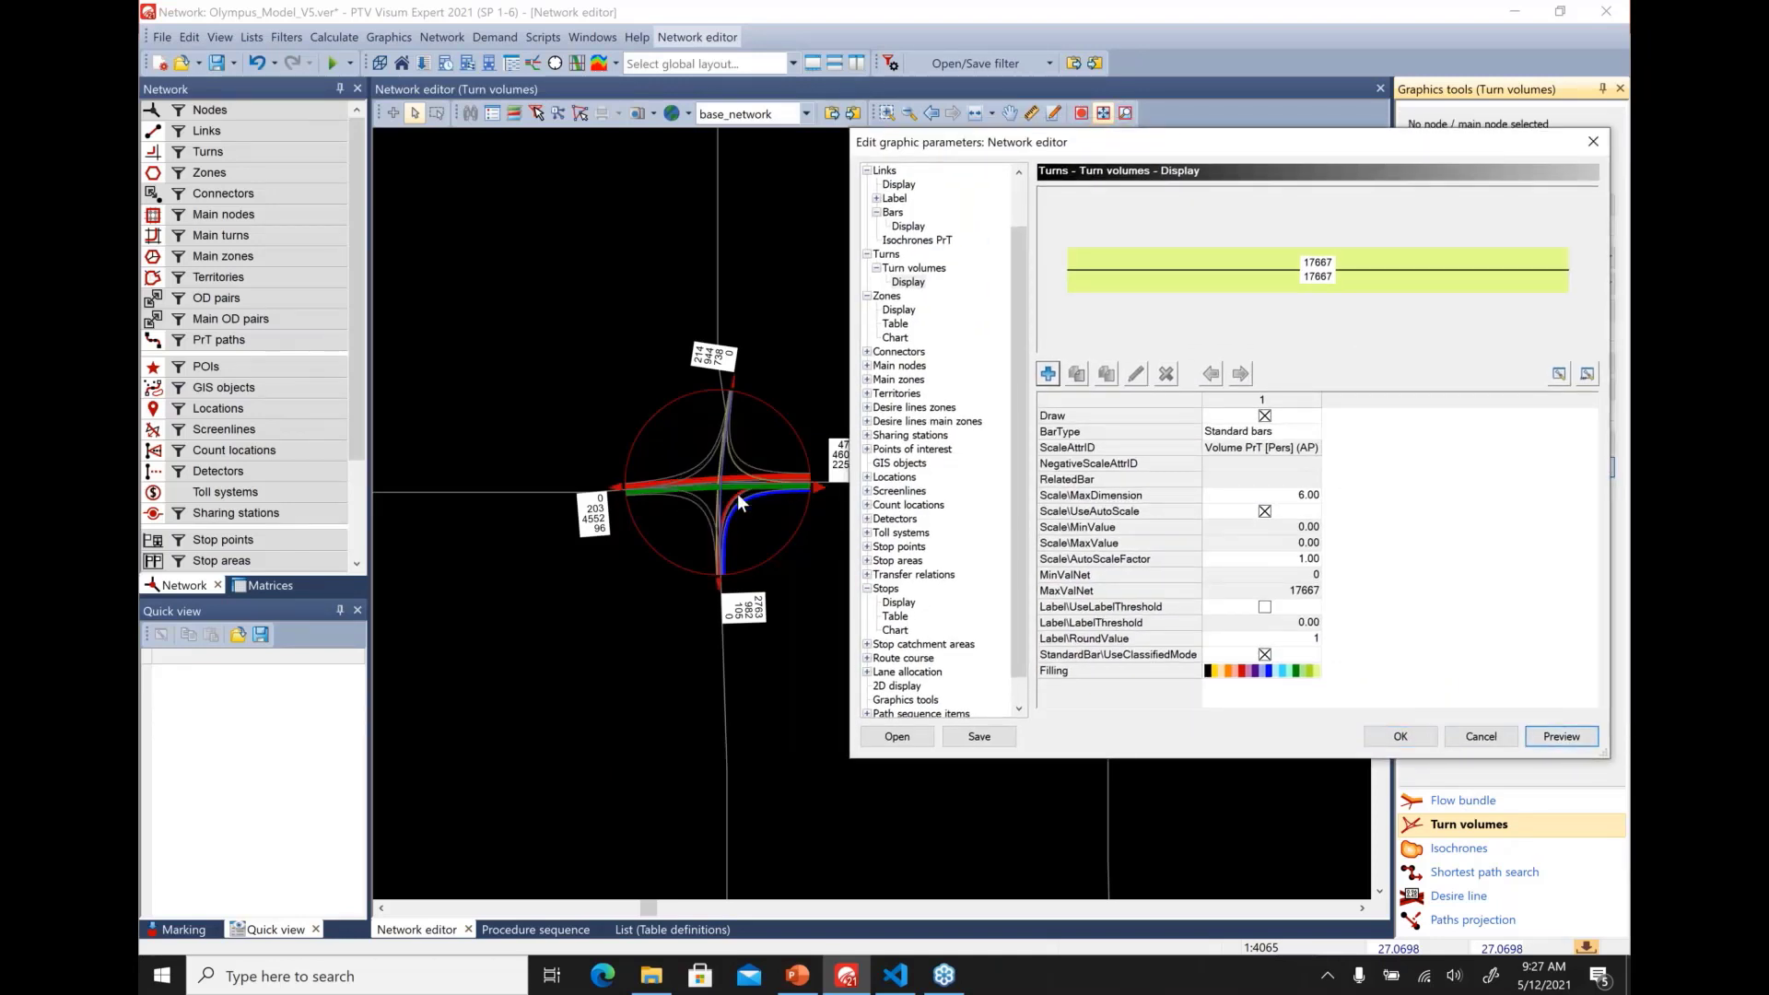
Set the turn volume bars' maximum dimension to 10 and preview the wider bars
left_click(1297, 498)
type("10")
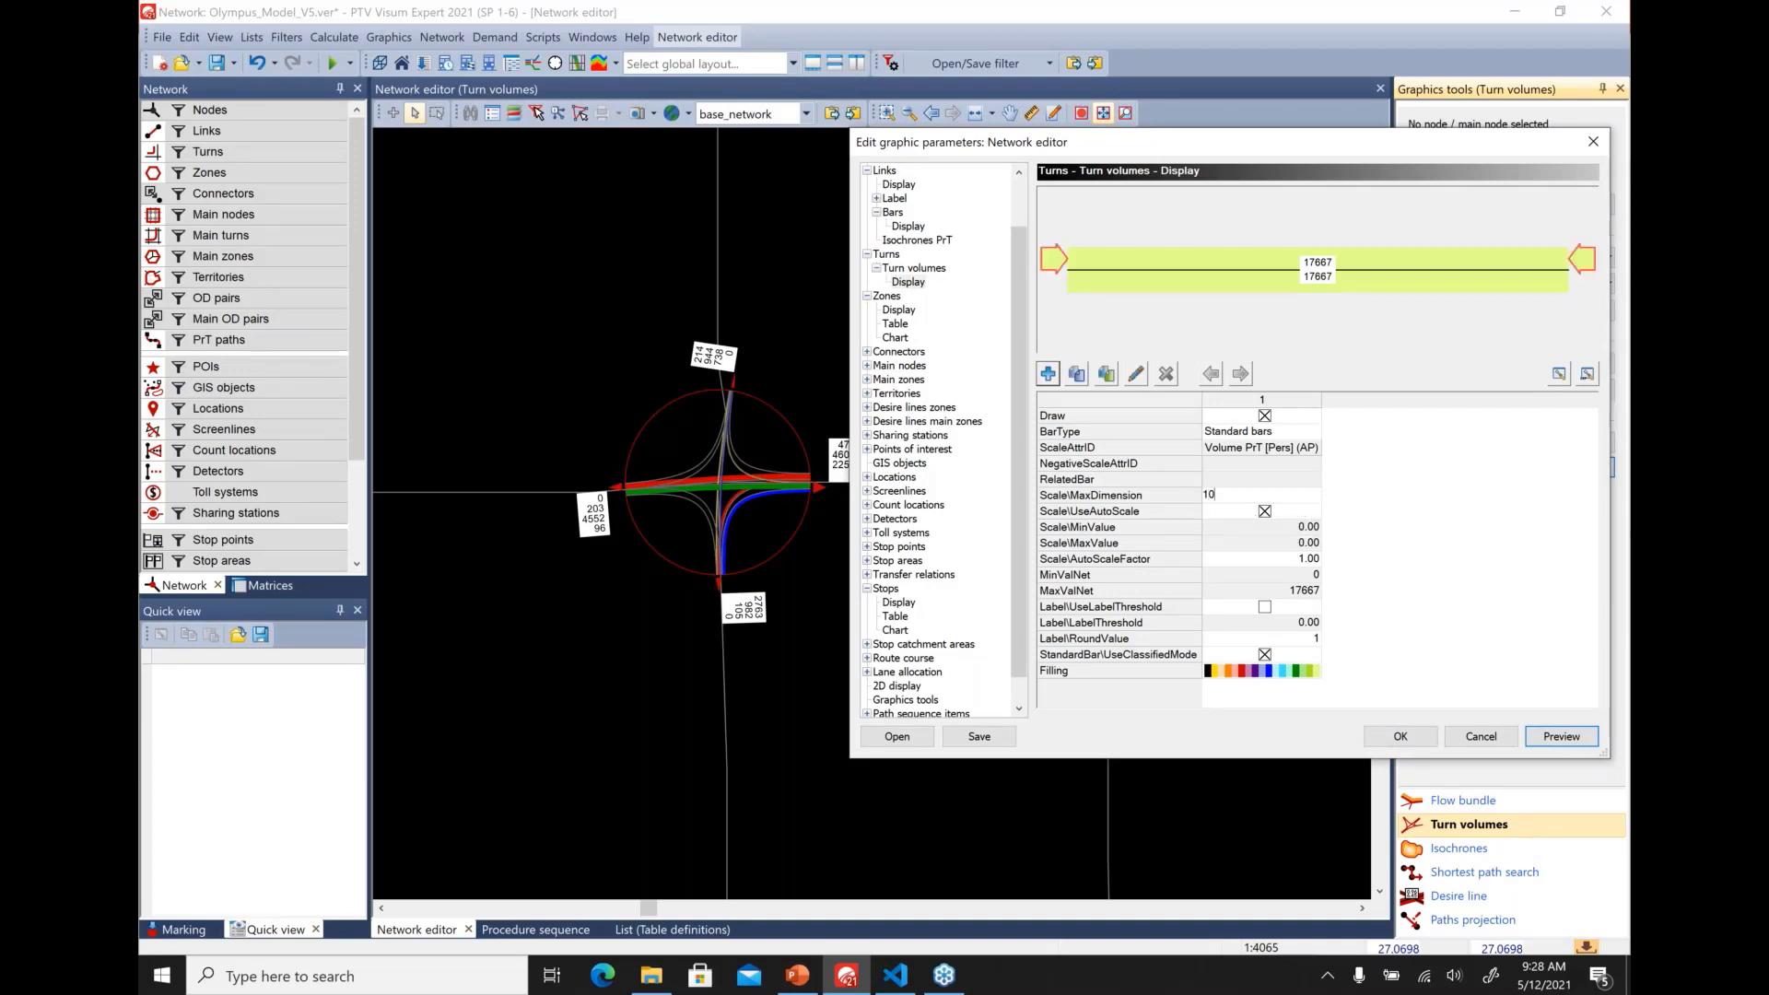
key("Return")
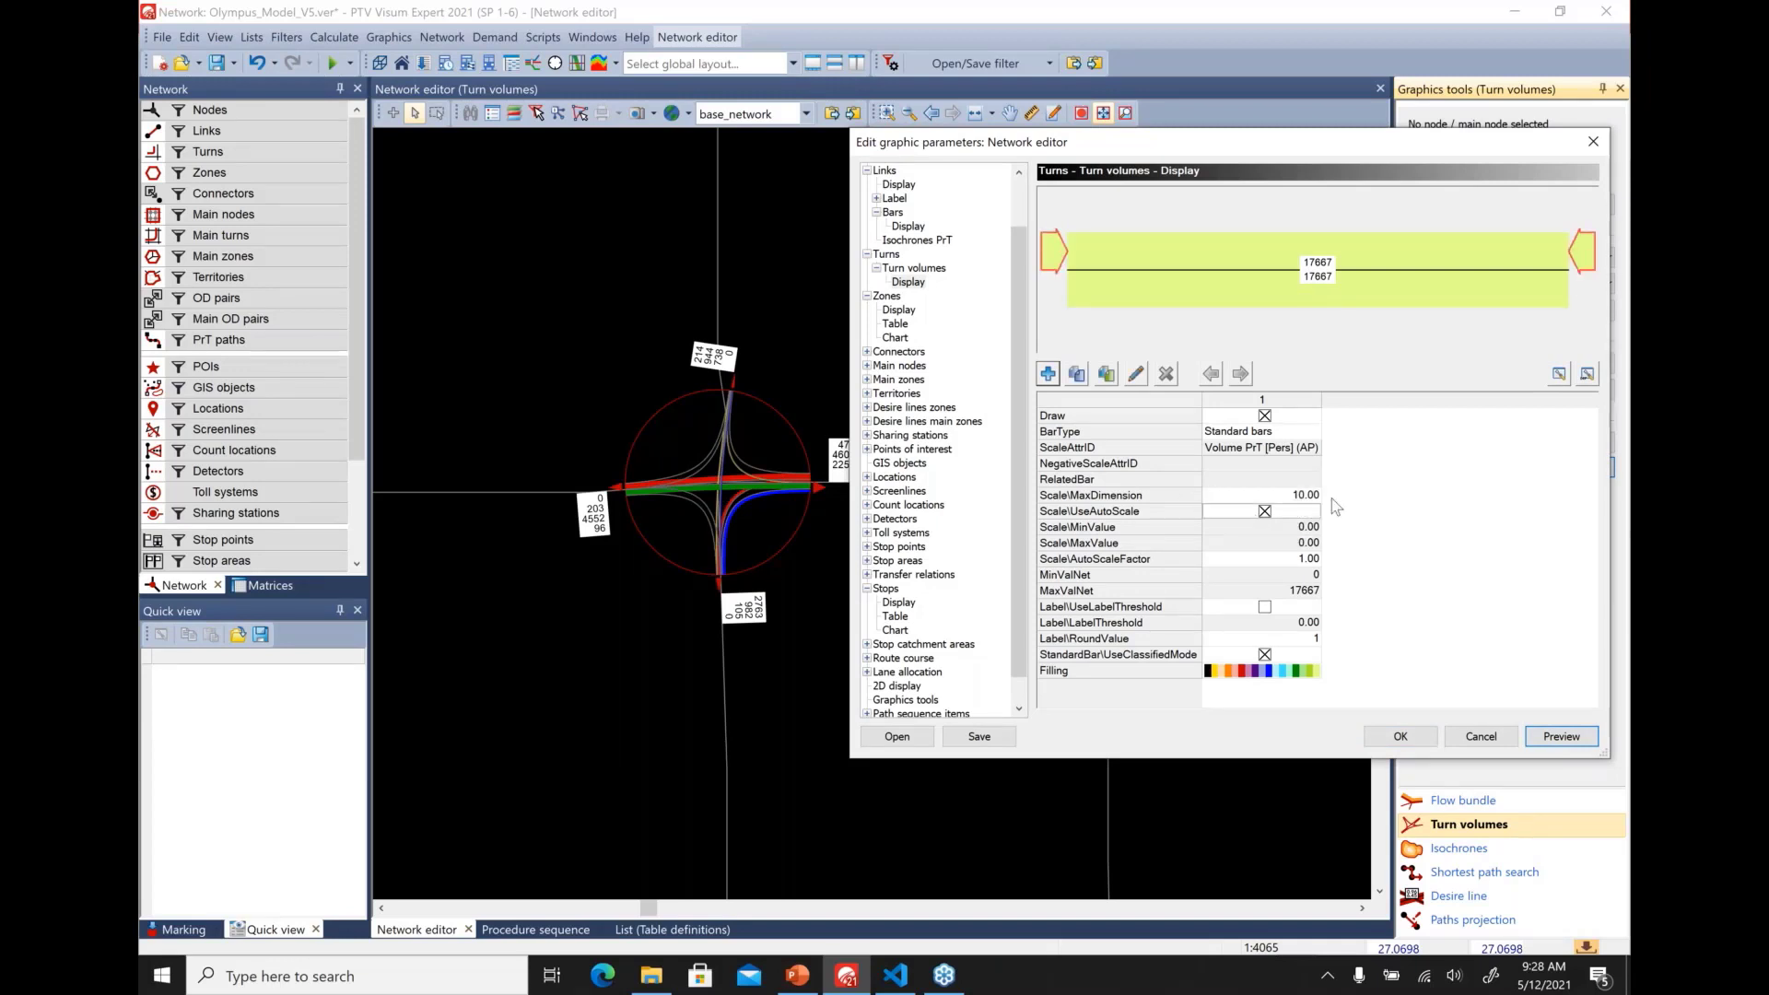
left_click(1560, 736)
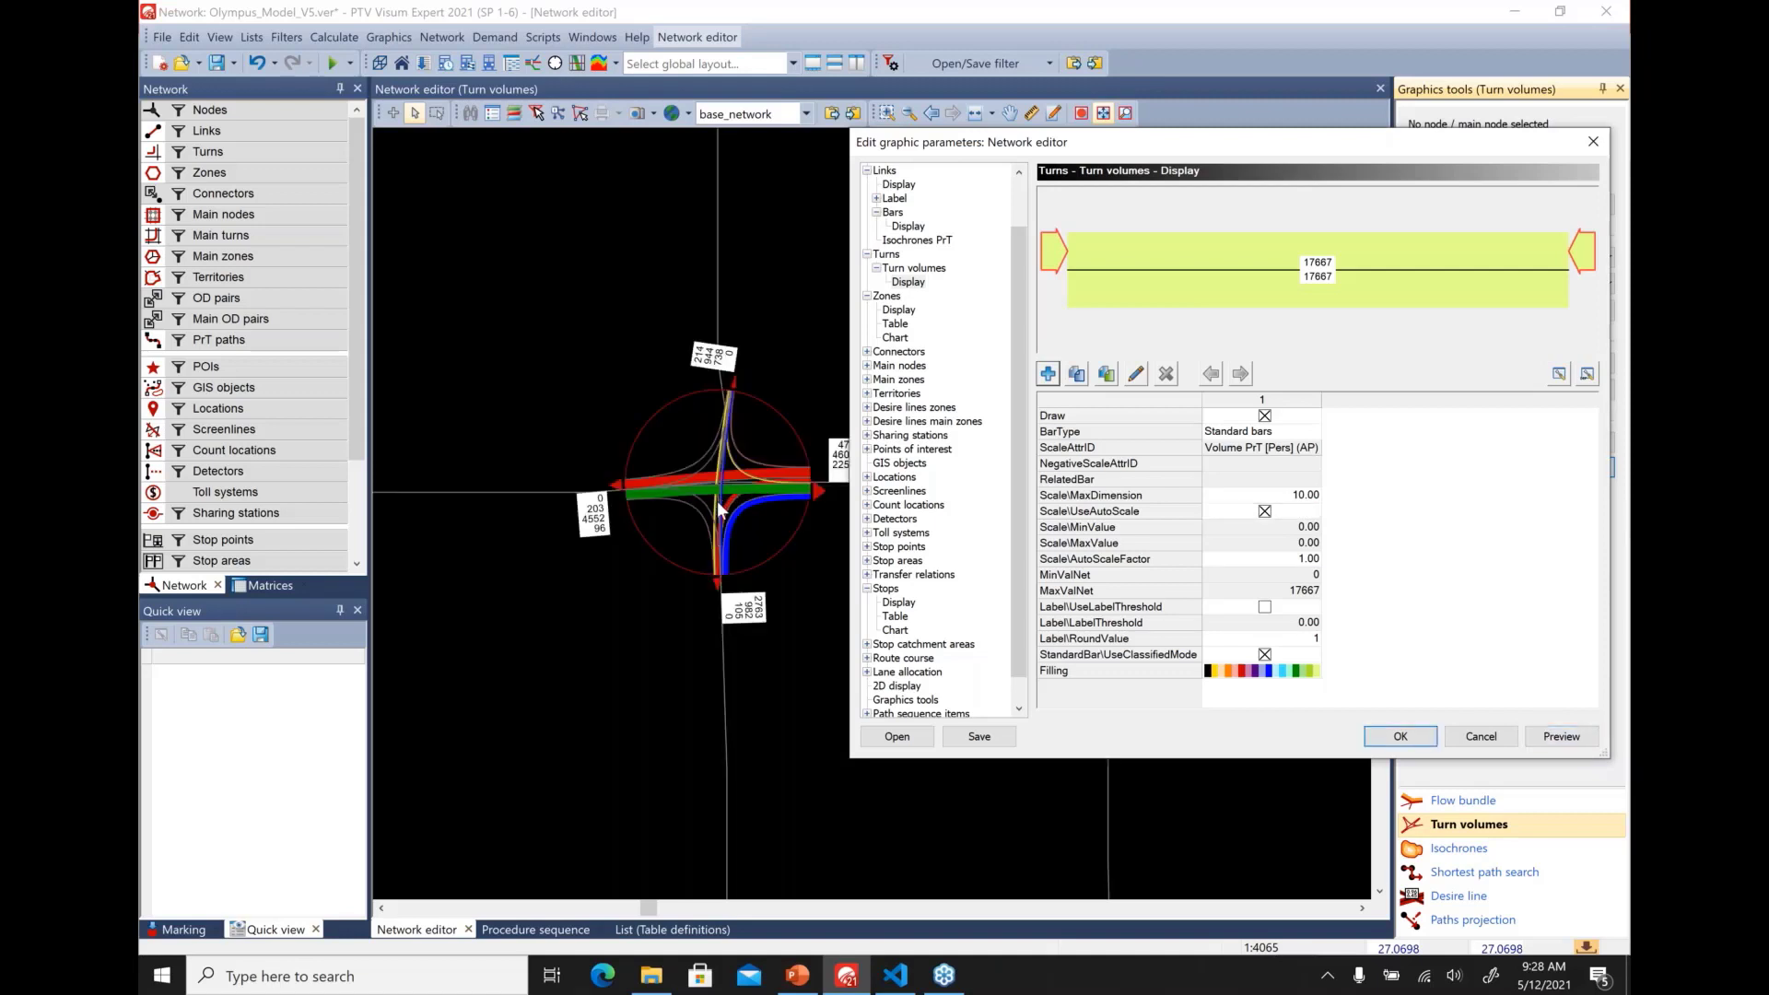
Turn off the bars in the turn volumes' layer control and preview the intersection without them
left_click(914, 267)
left_click_drag(1062, 148, 523, 120)
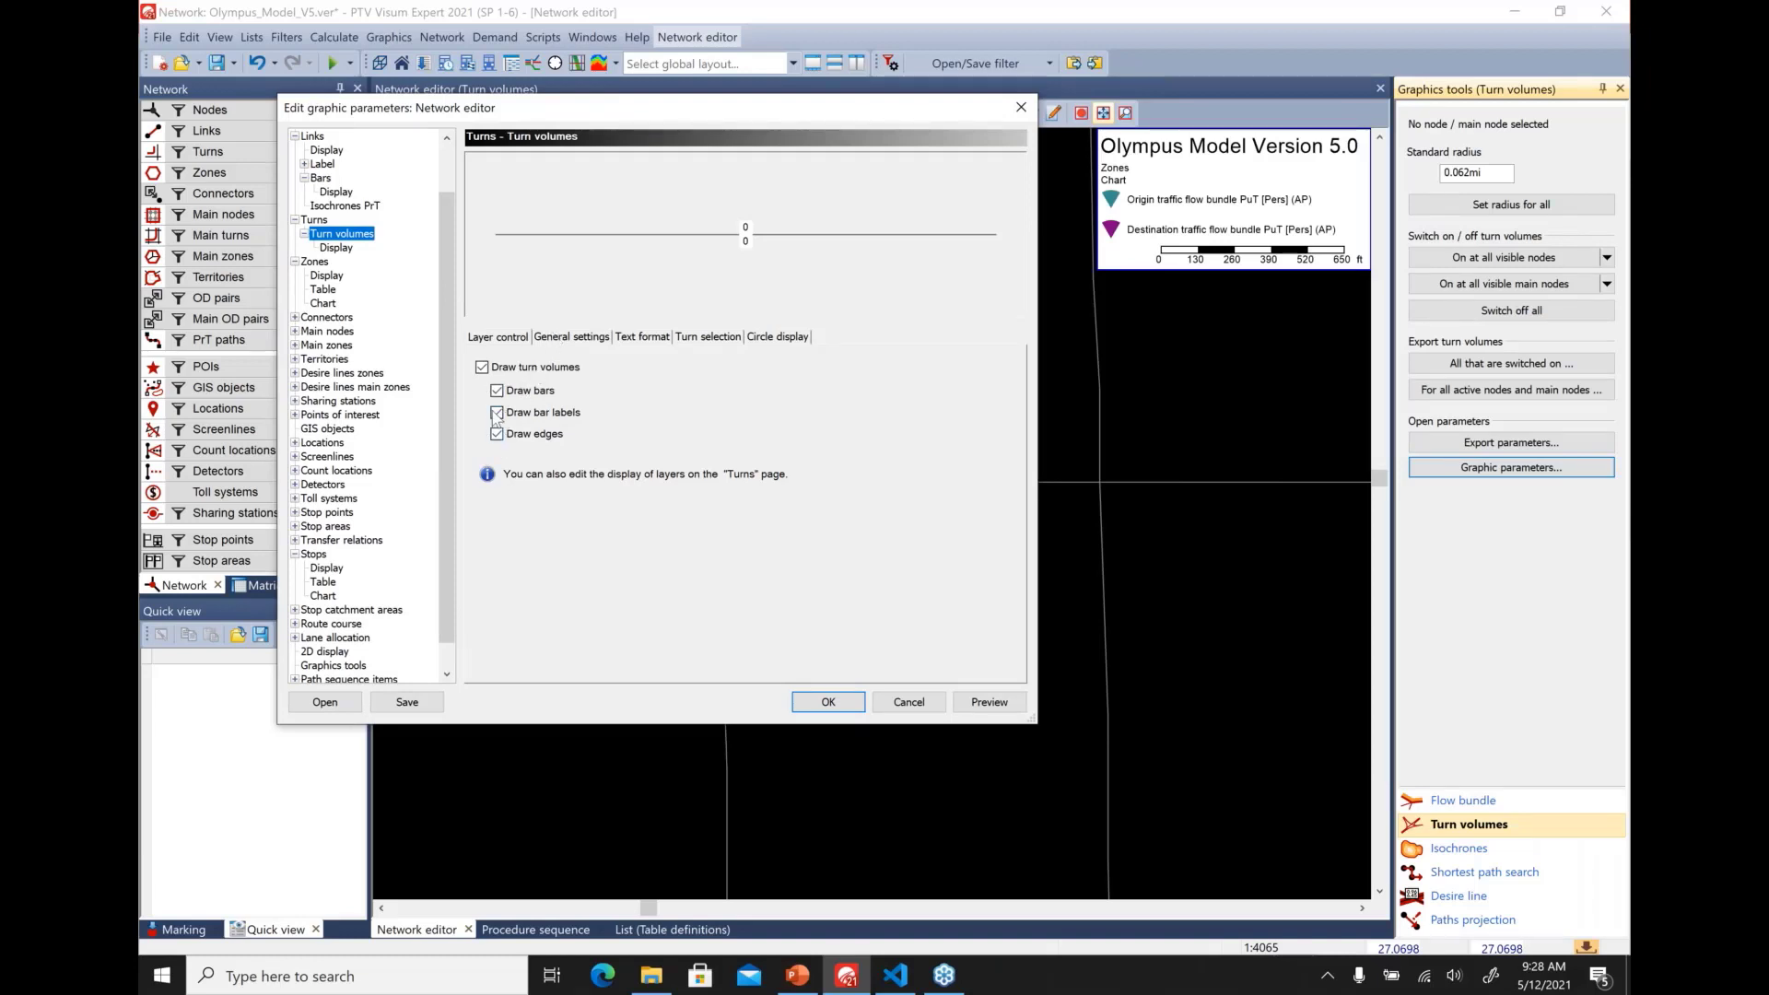
left_click_drag(668, 111, 1394, 109)
left_click(1112, 383)
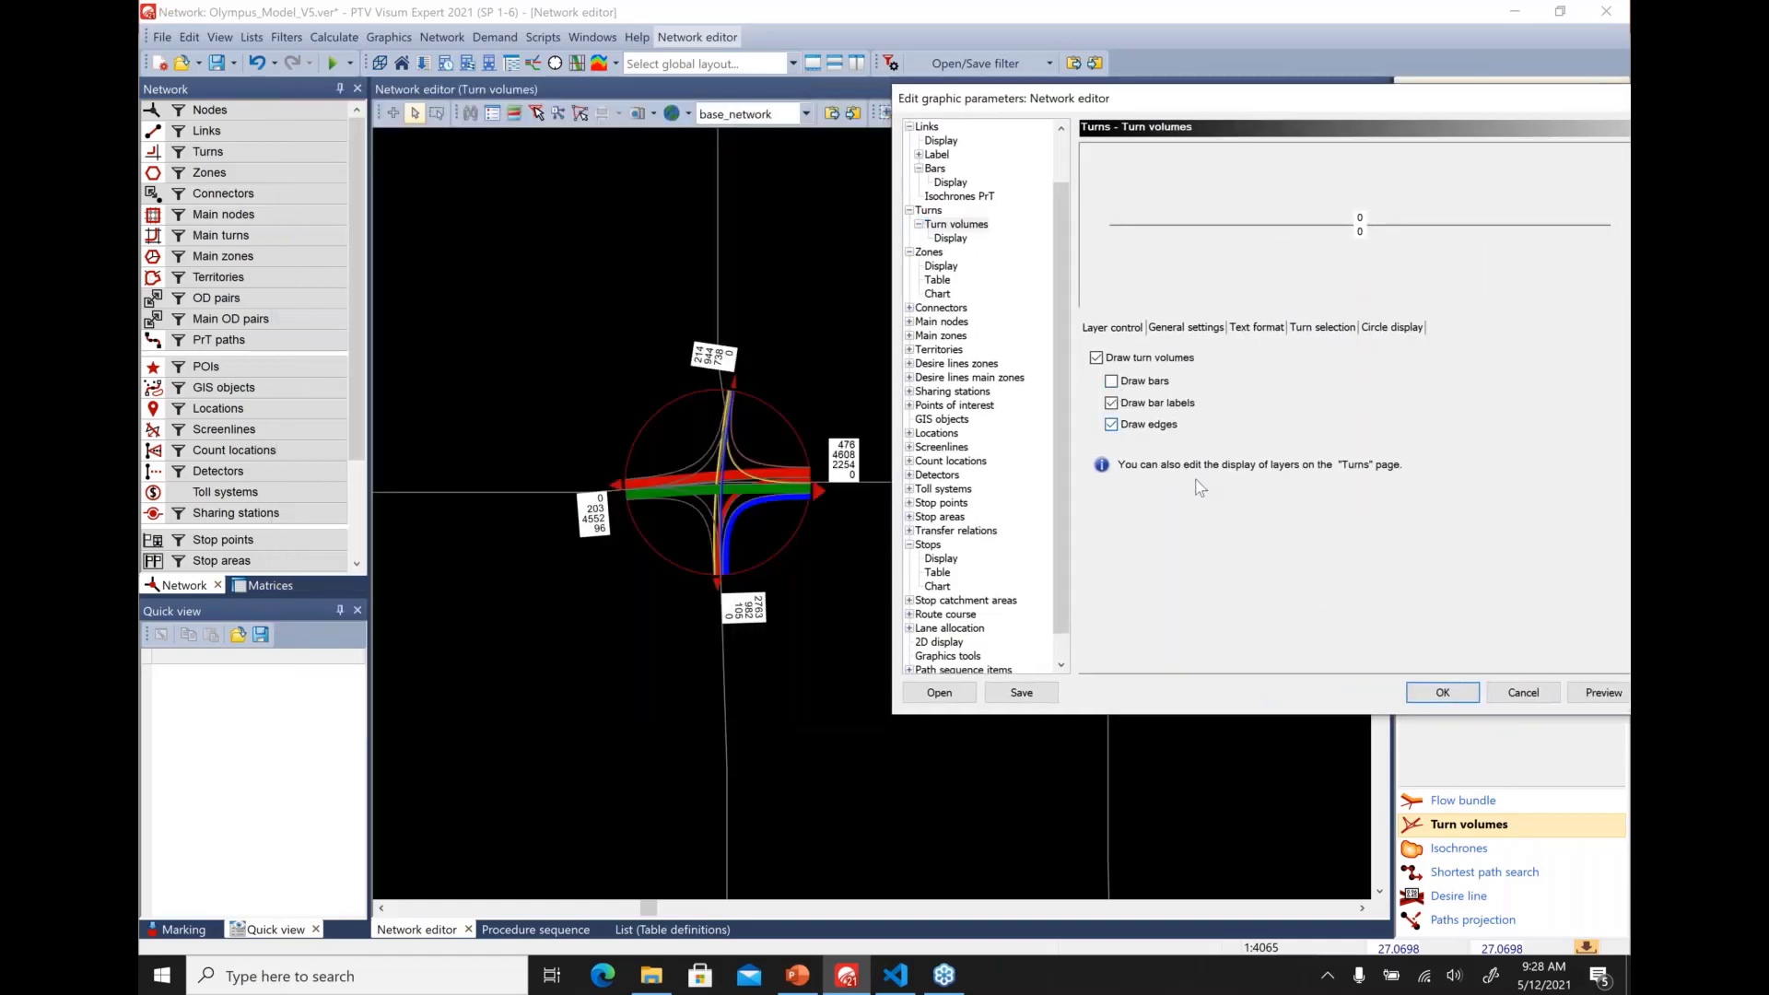
left_click(1604, 699)
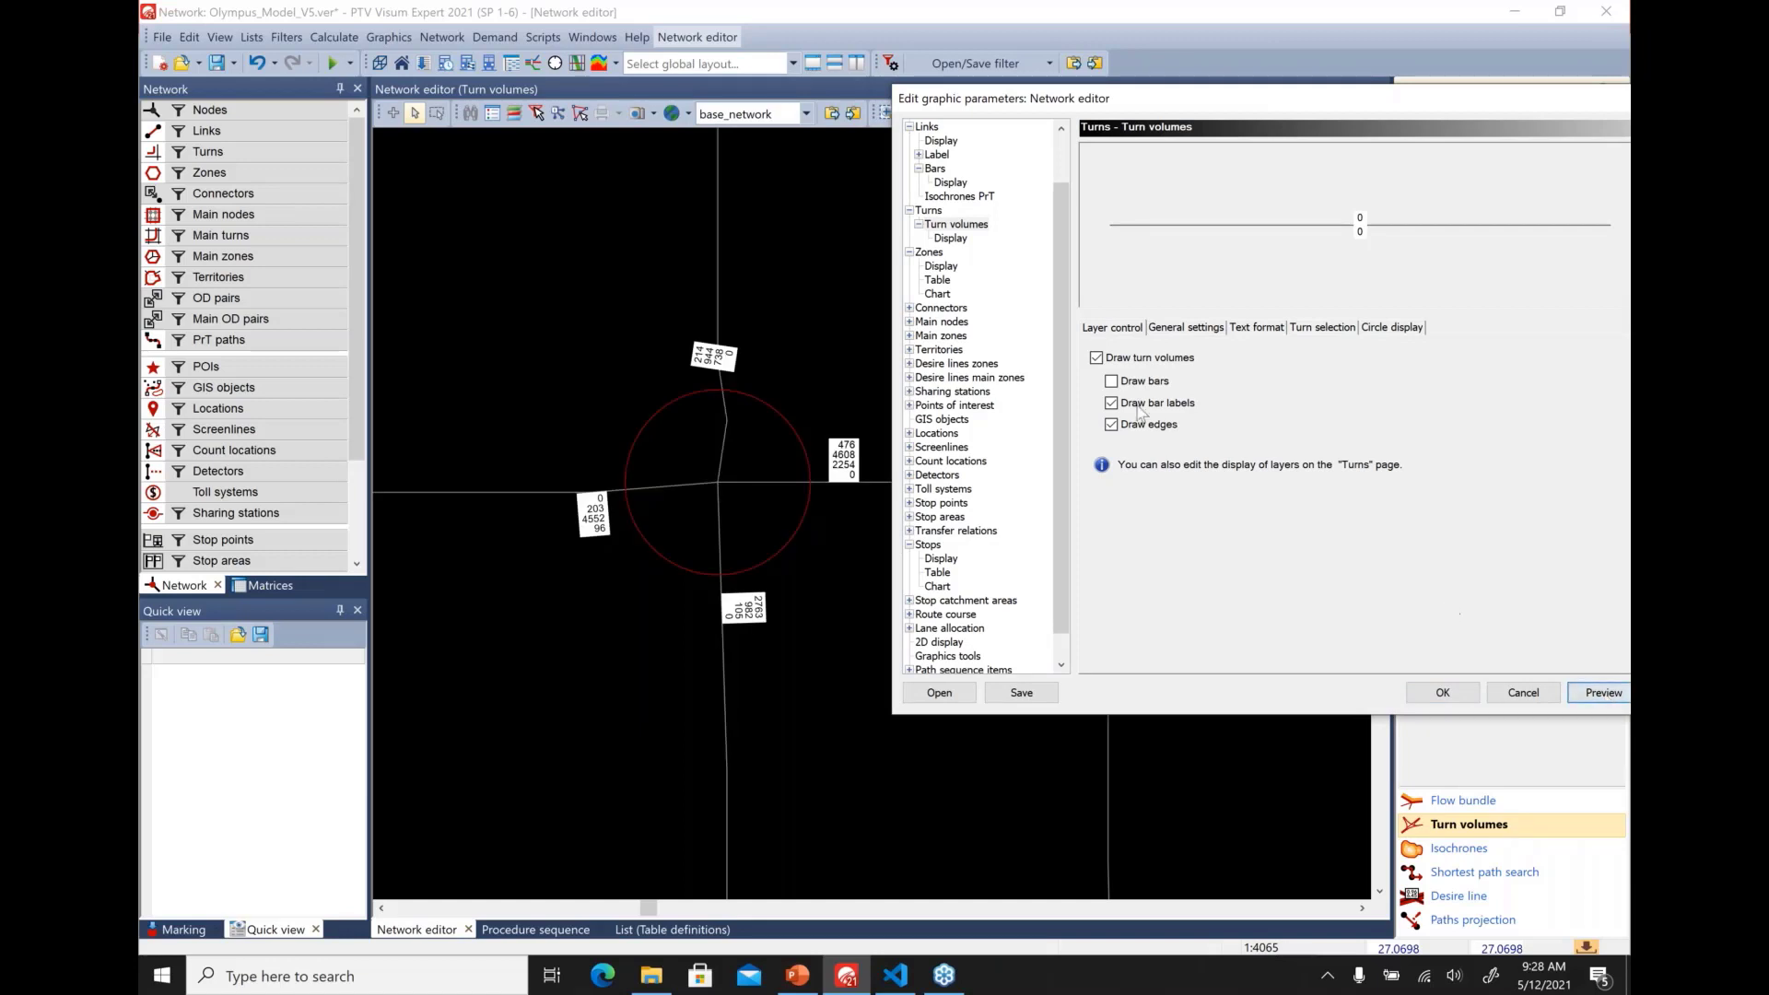
Turn the turn volume bars back on, switch off the bar labels and preview the result
left_click(1112, 381)
left_click(1112, 405)
left_click(1112, 405)
left_click(1604, 698)
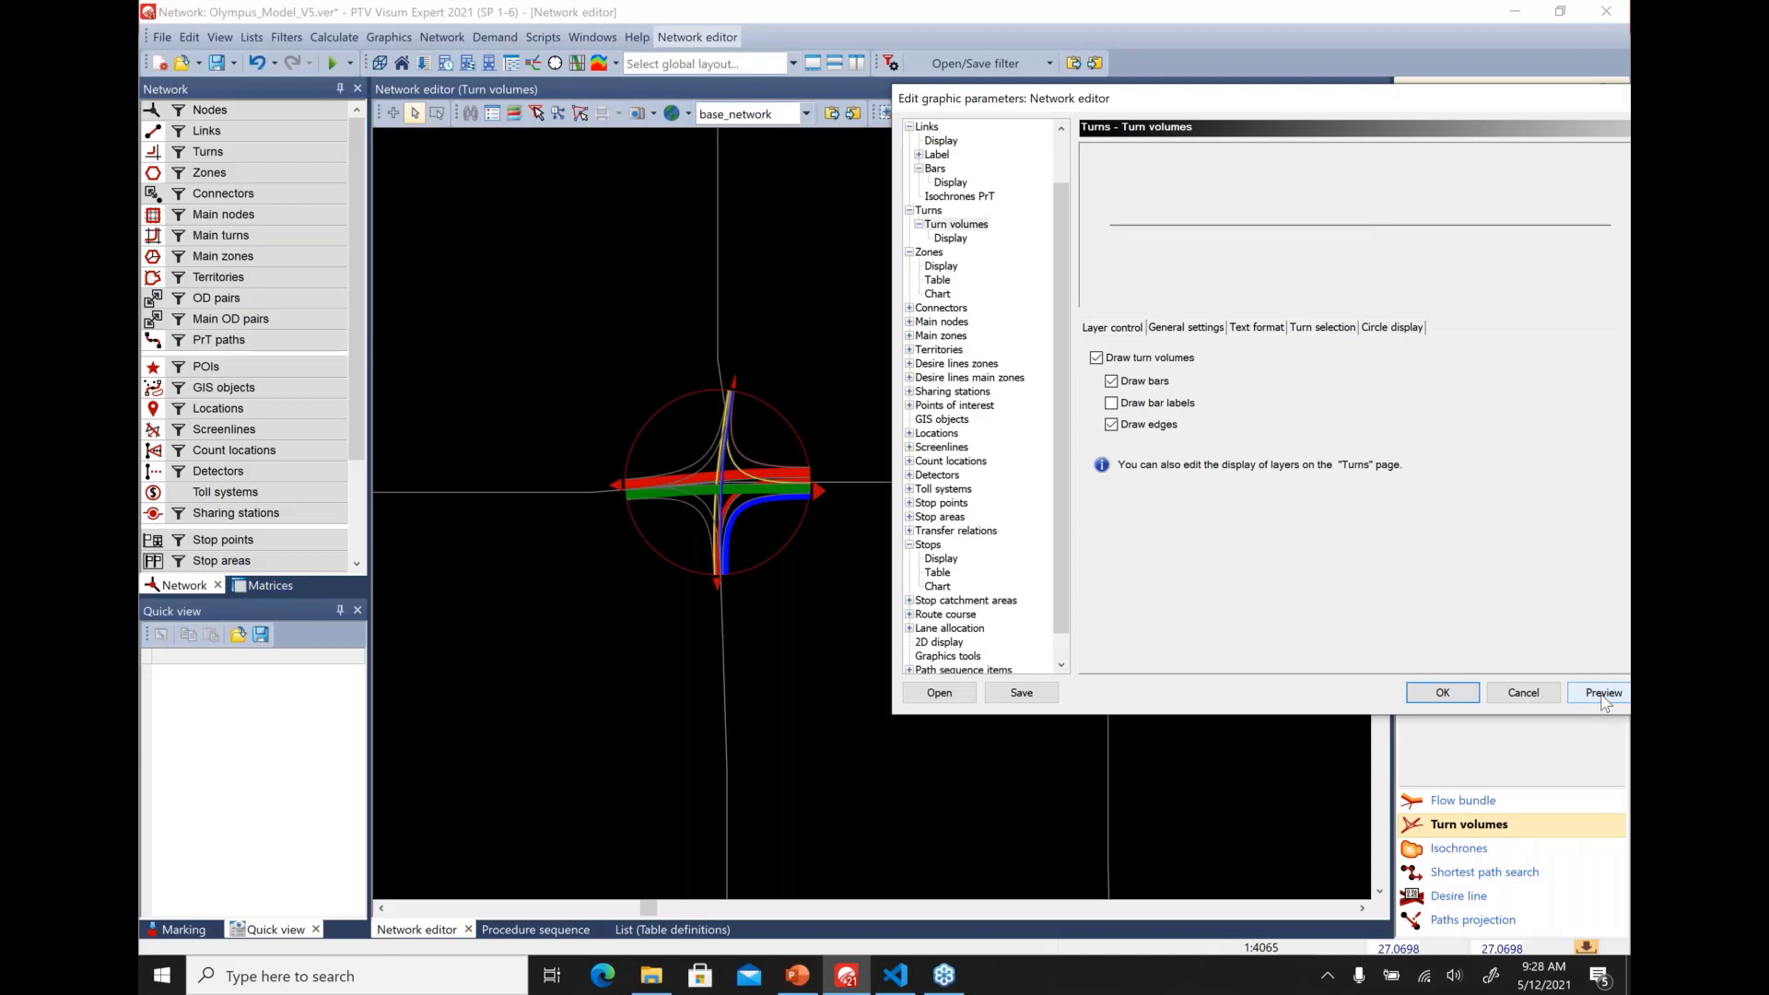
Turn the bar labels back on, switch off the drawn edges and preview the turn volumes
left_click(1143, 409)
left_click(1138, 429)
left_click(1603, 694)
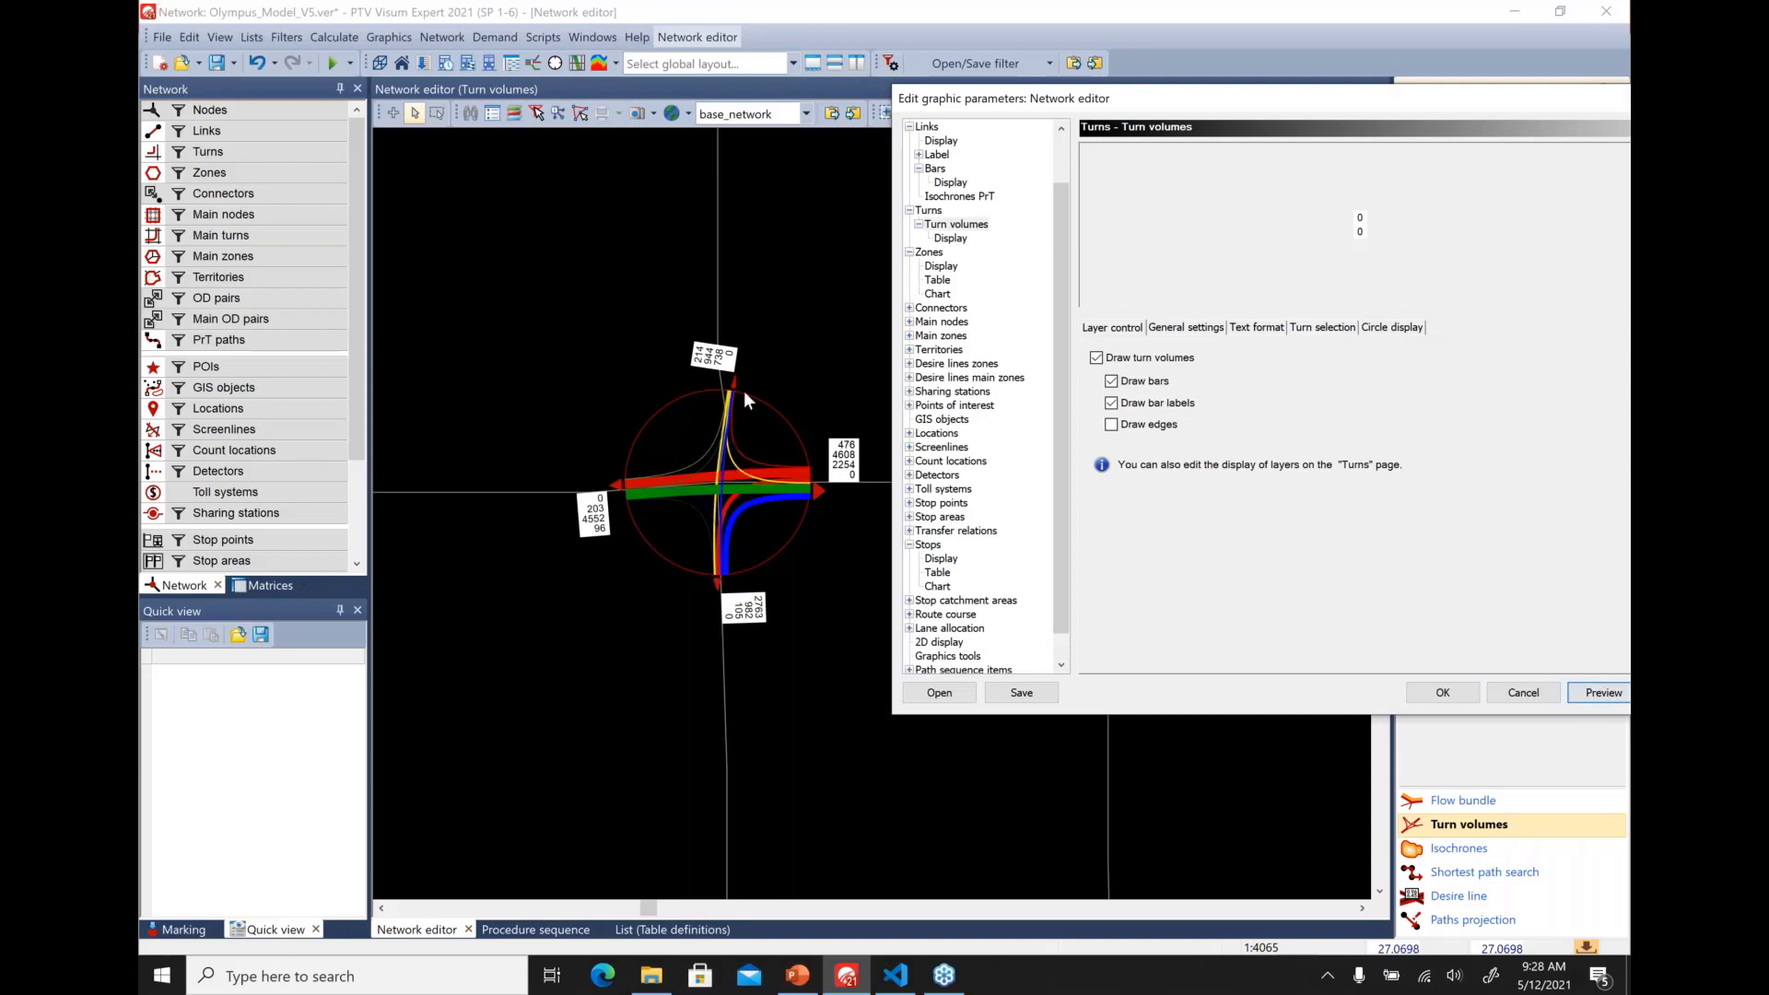
Set the turn volumes' standard for text blocks to only outgoing turns and preview the labels
left_click(1193, 330)
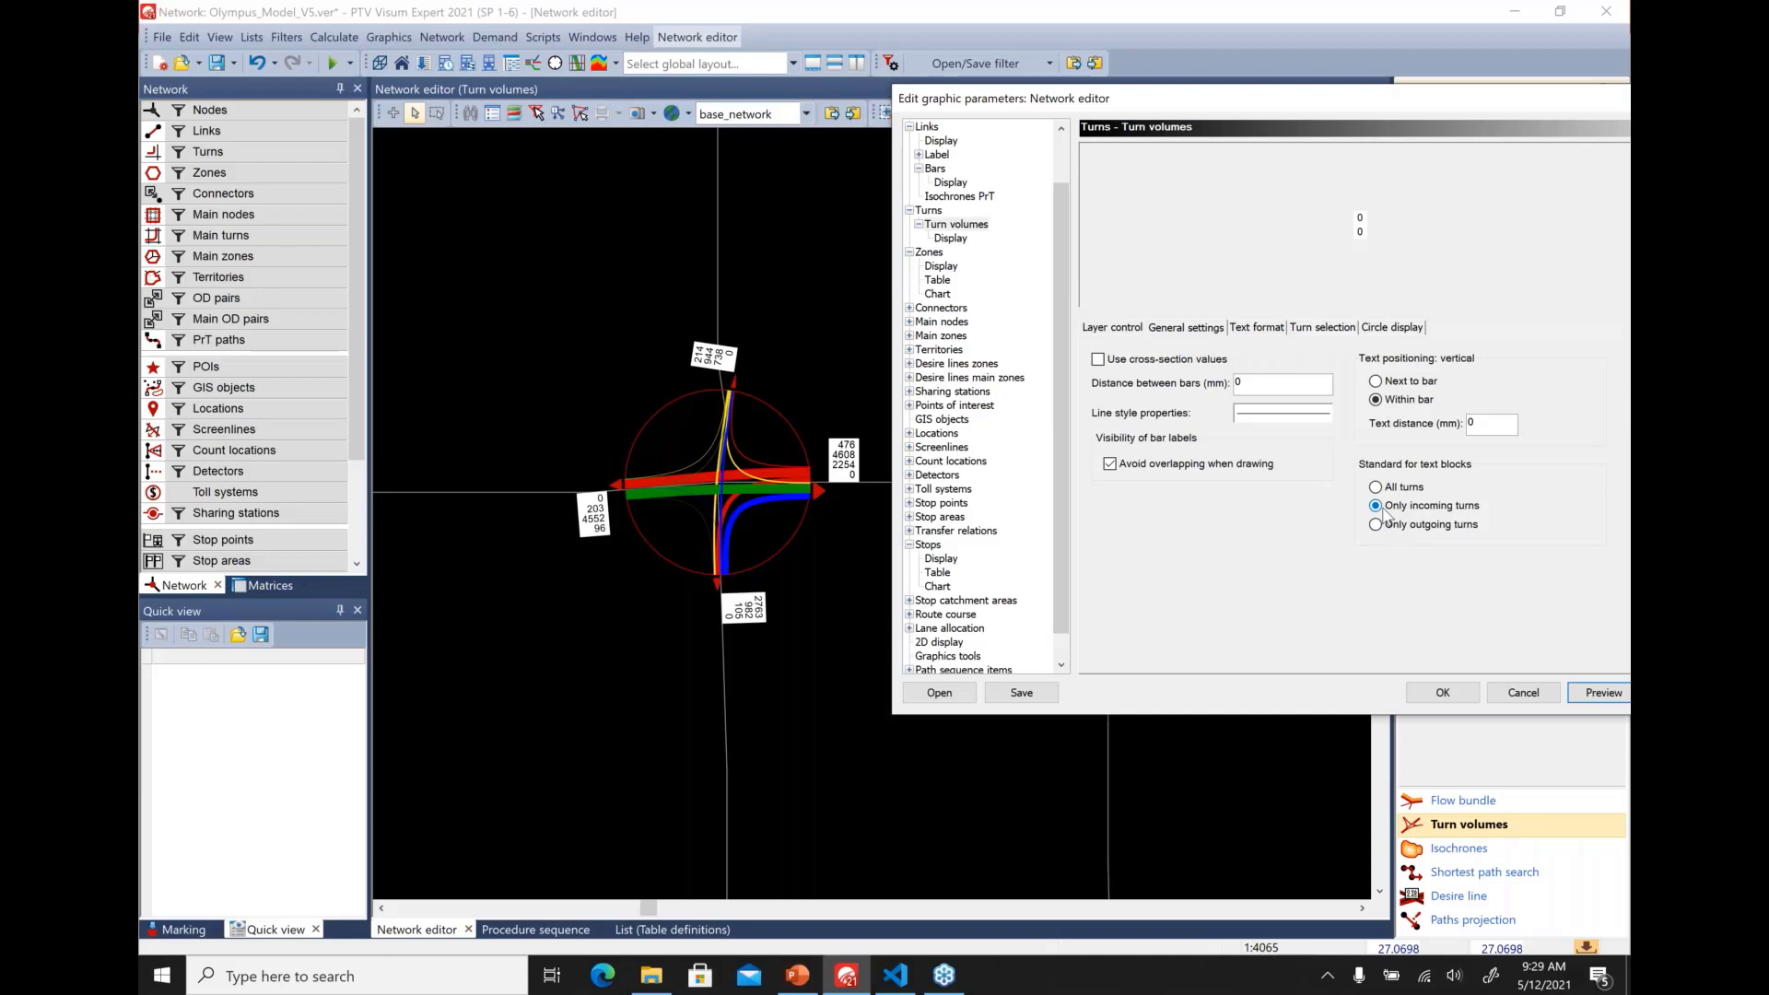
left_click(1376, 524)
left_click(926, 488)
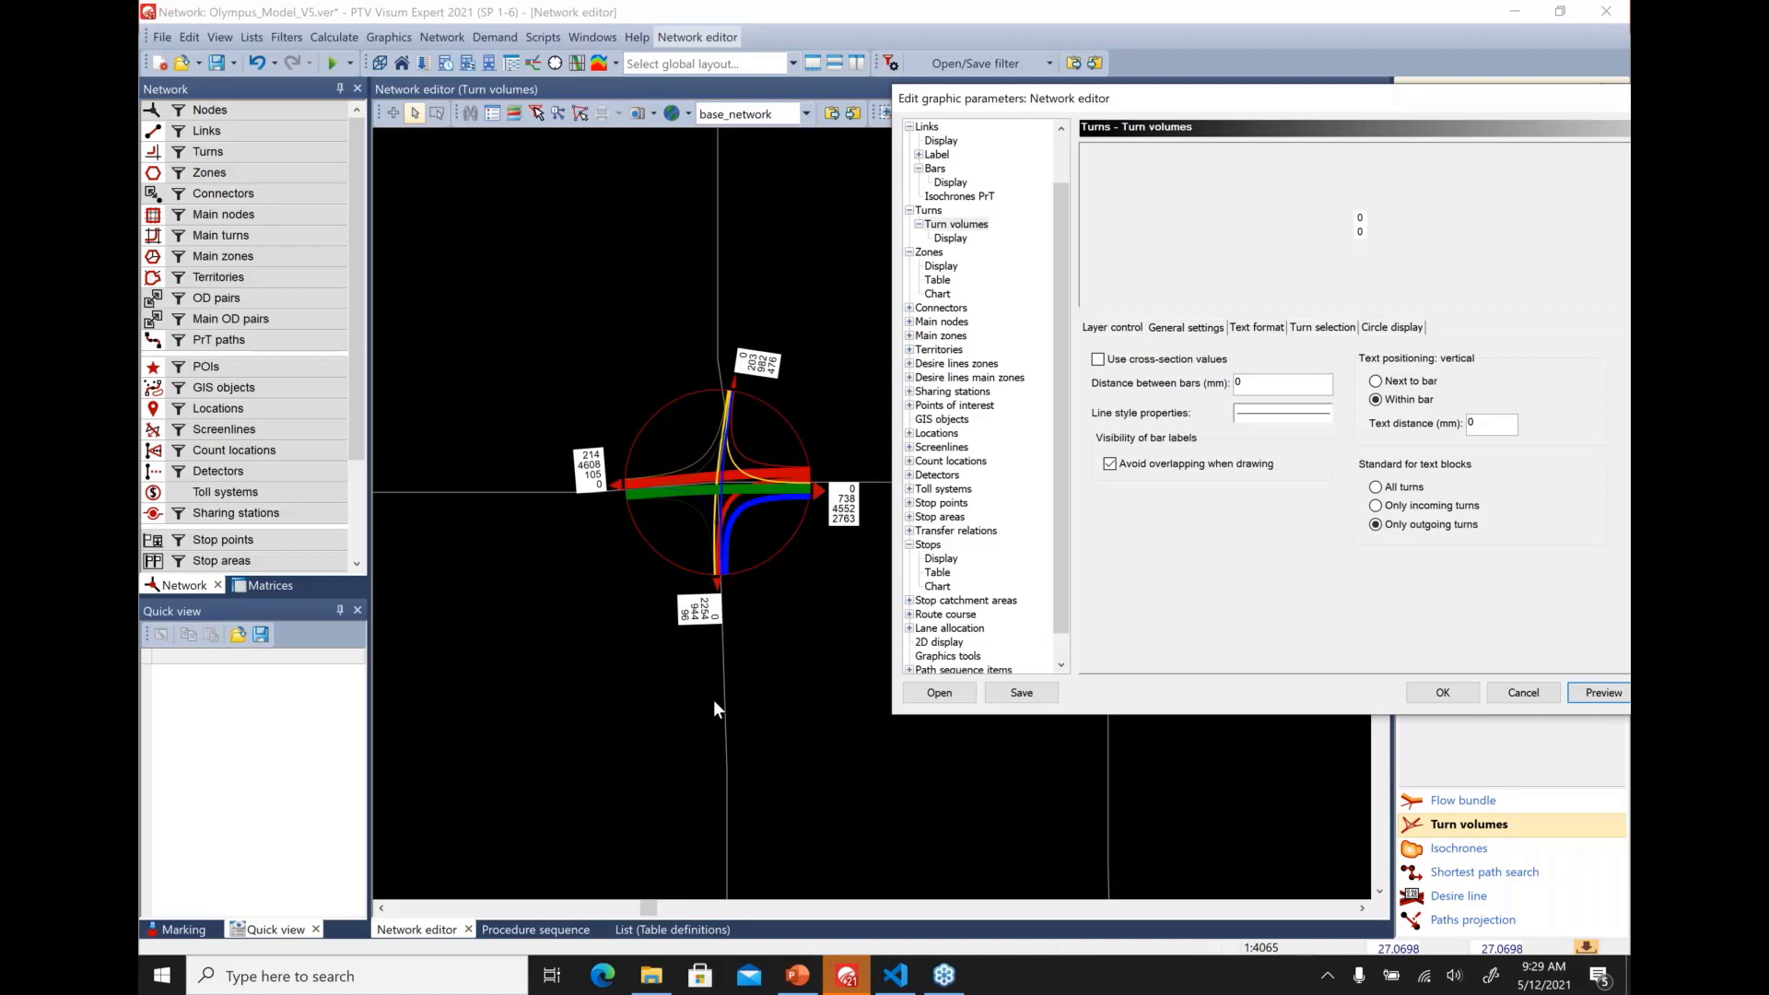
Give the turn volume circle a smooth color transition, preview it and apply the graphic parameters
left_click(1394, 328)
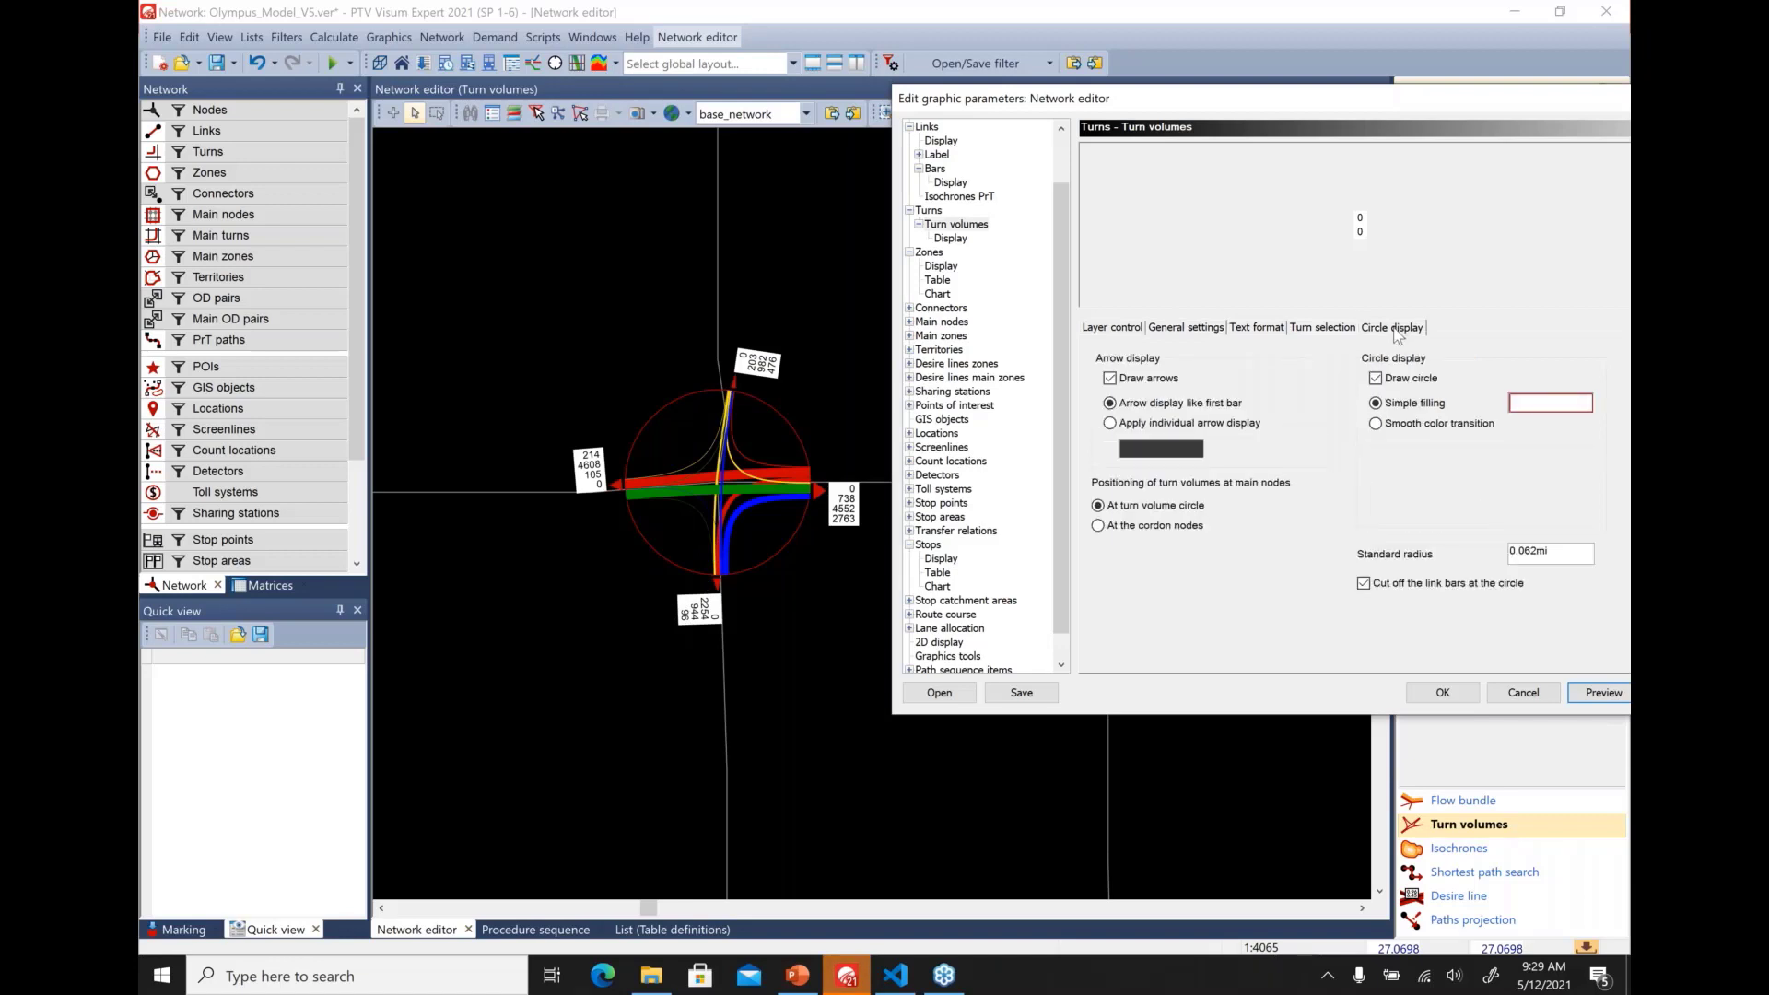
left_click(1376, 424)
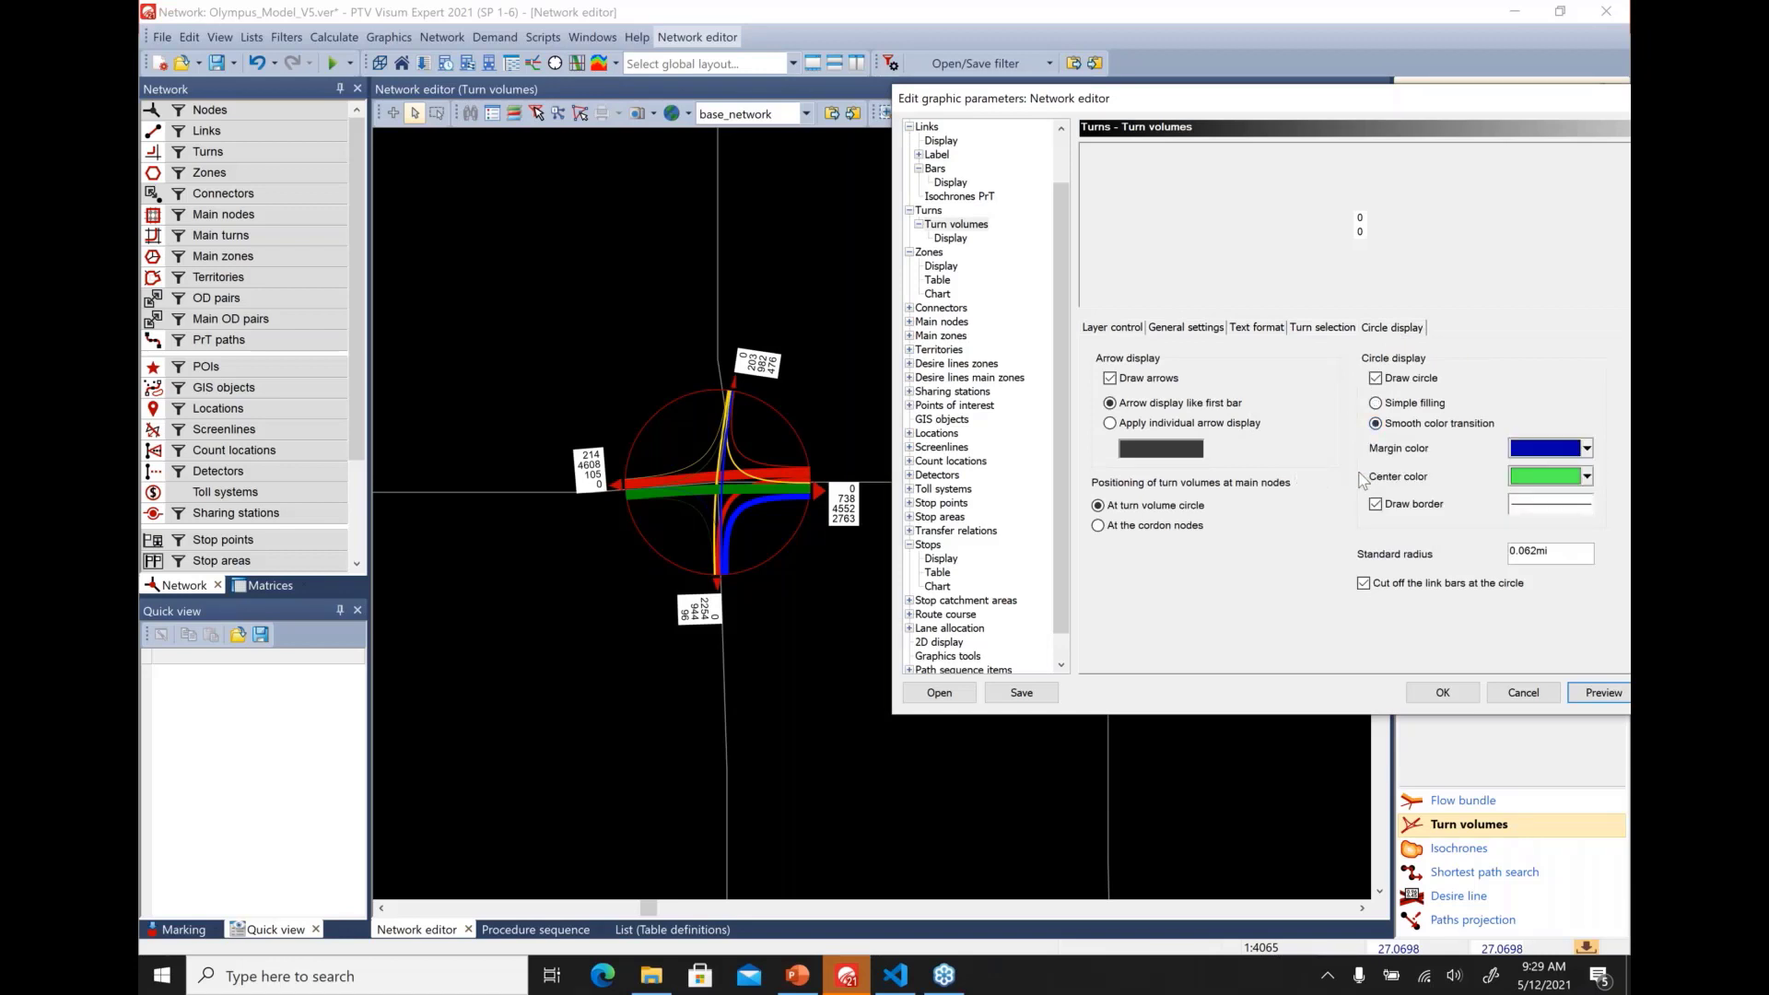
left_click(1601, 693)
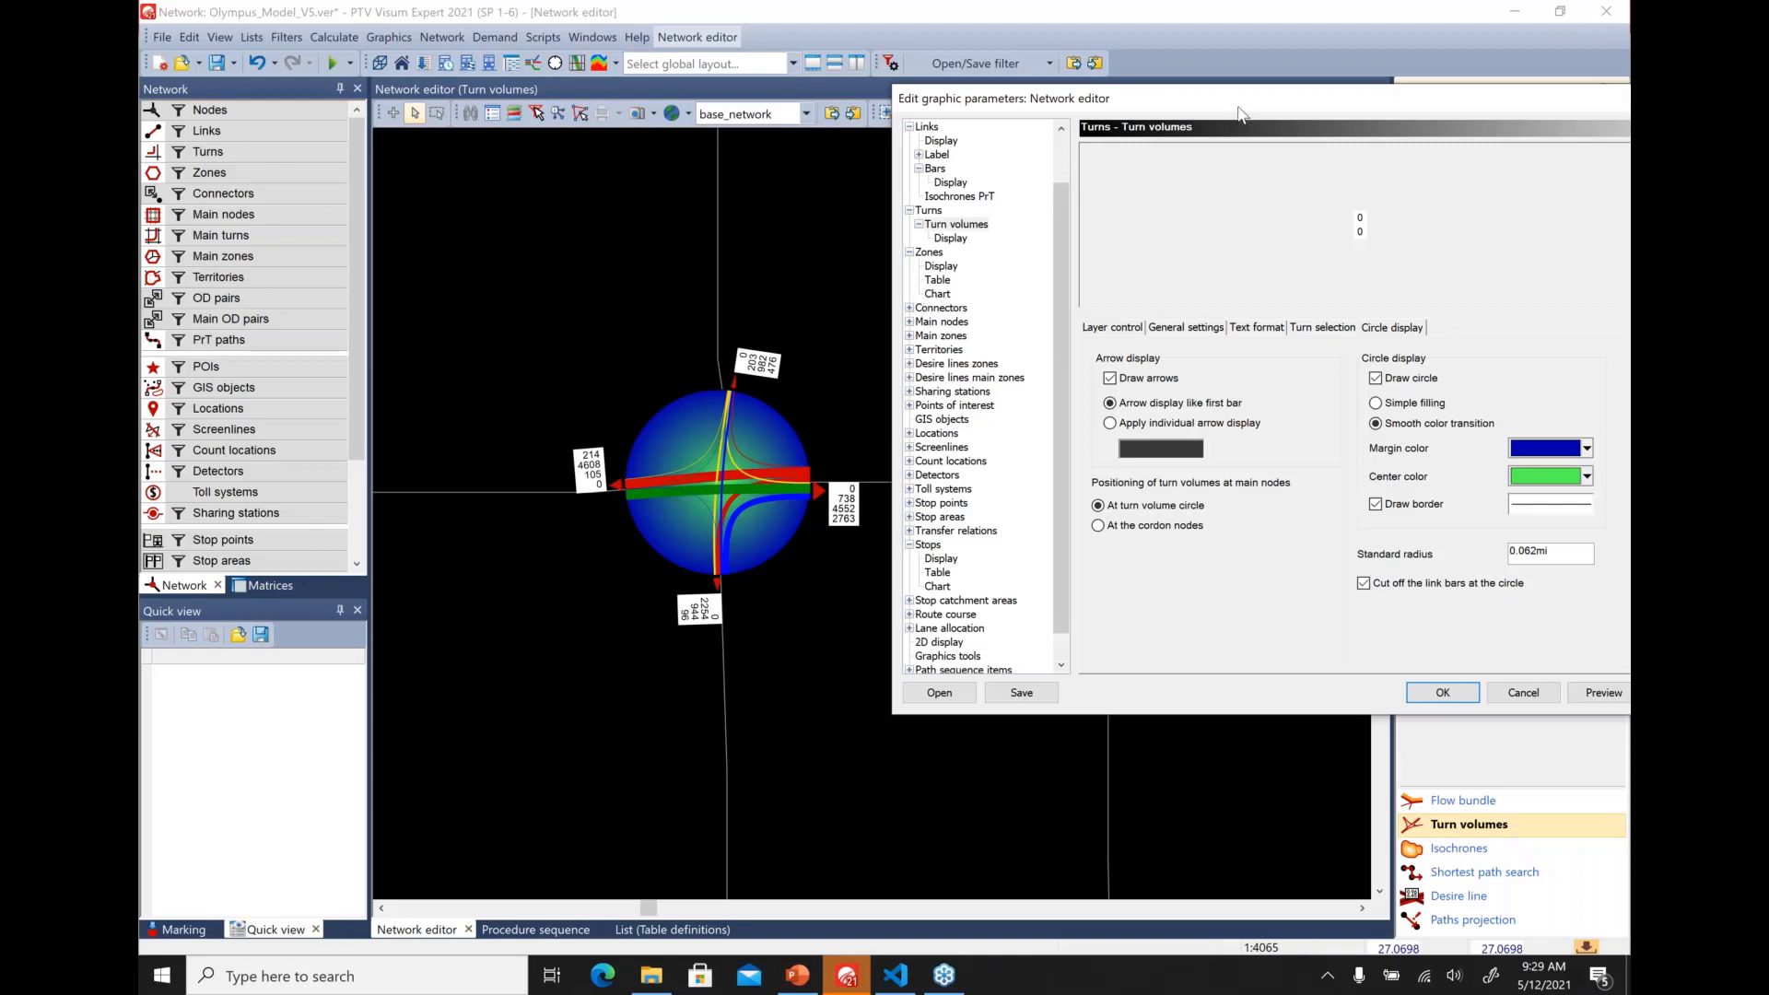
left_click_drag(1136, 108, 1044, 104)
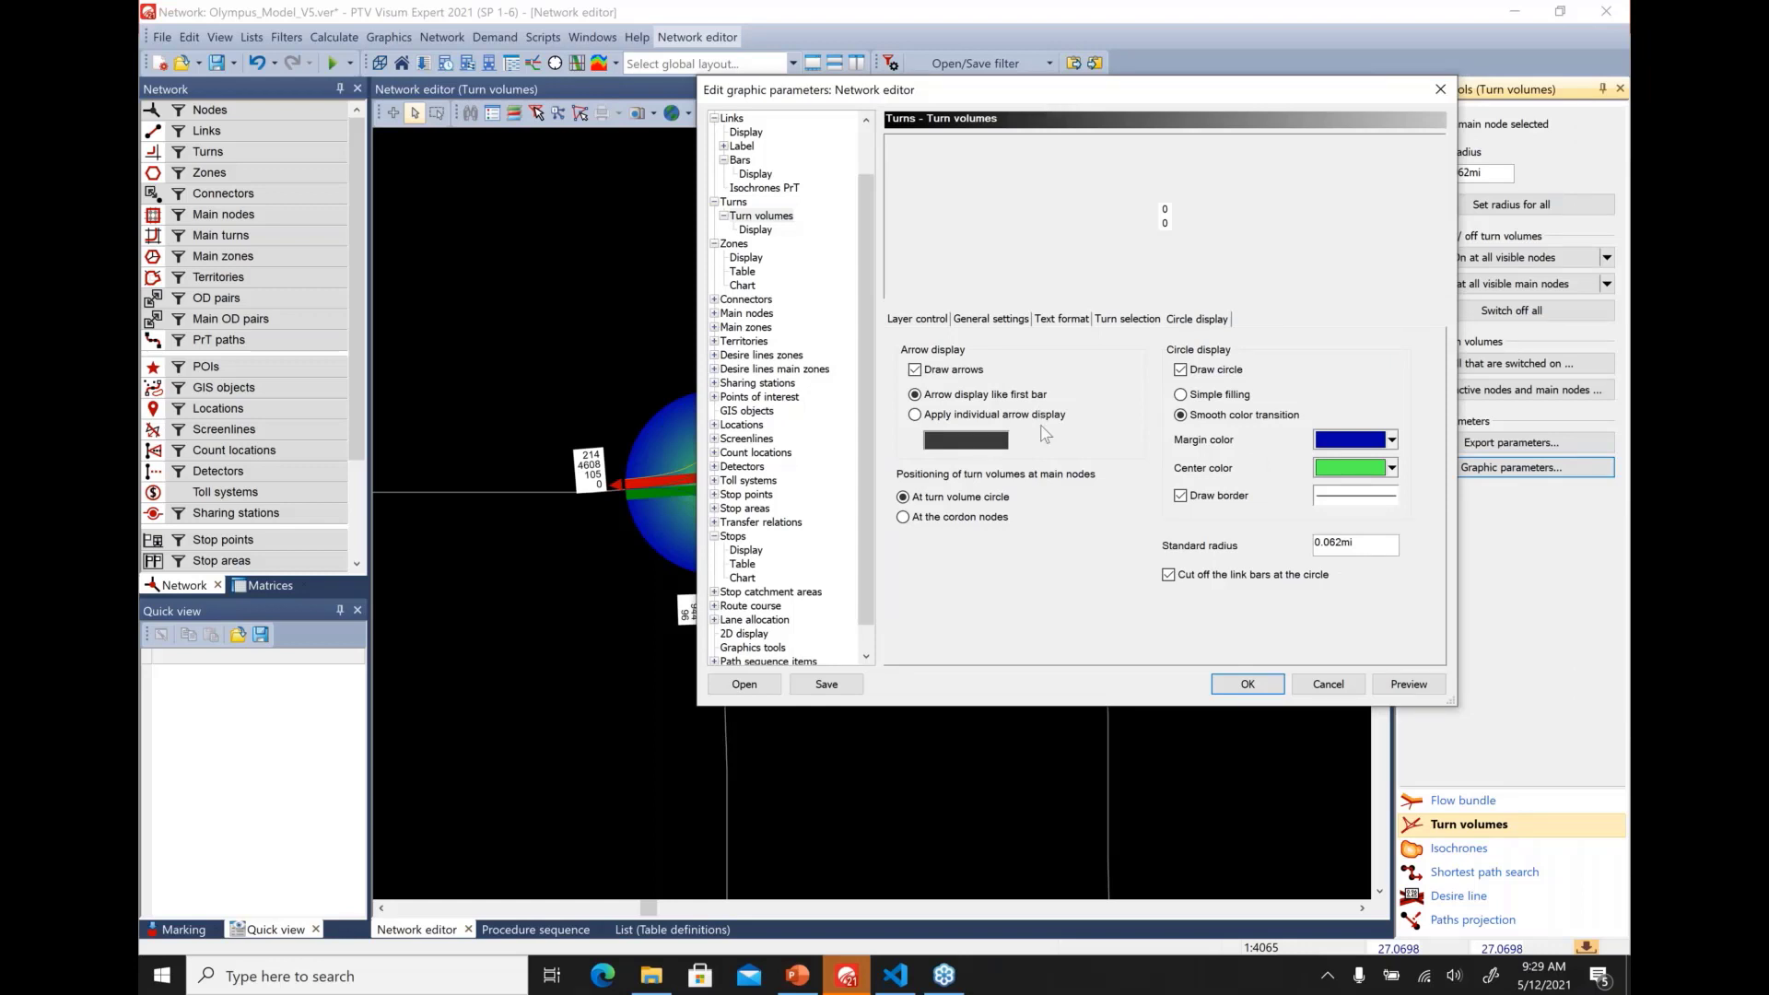
left_click(1247, 684)
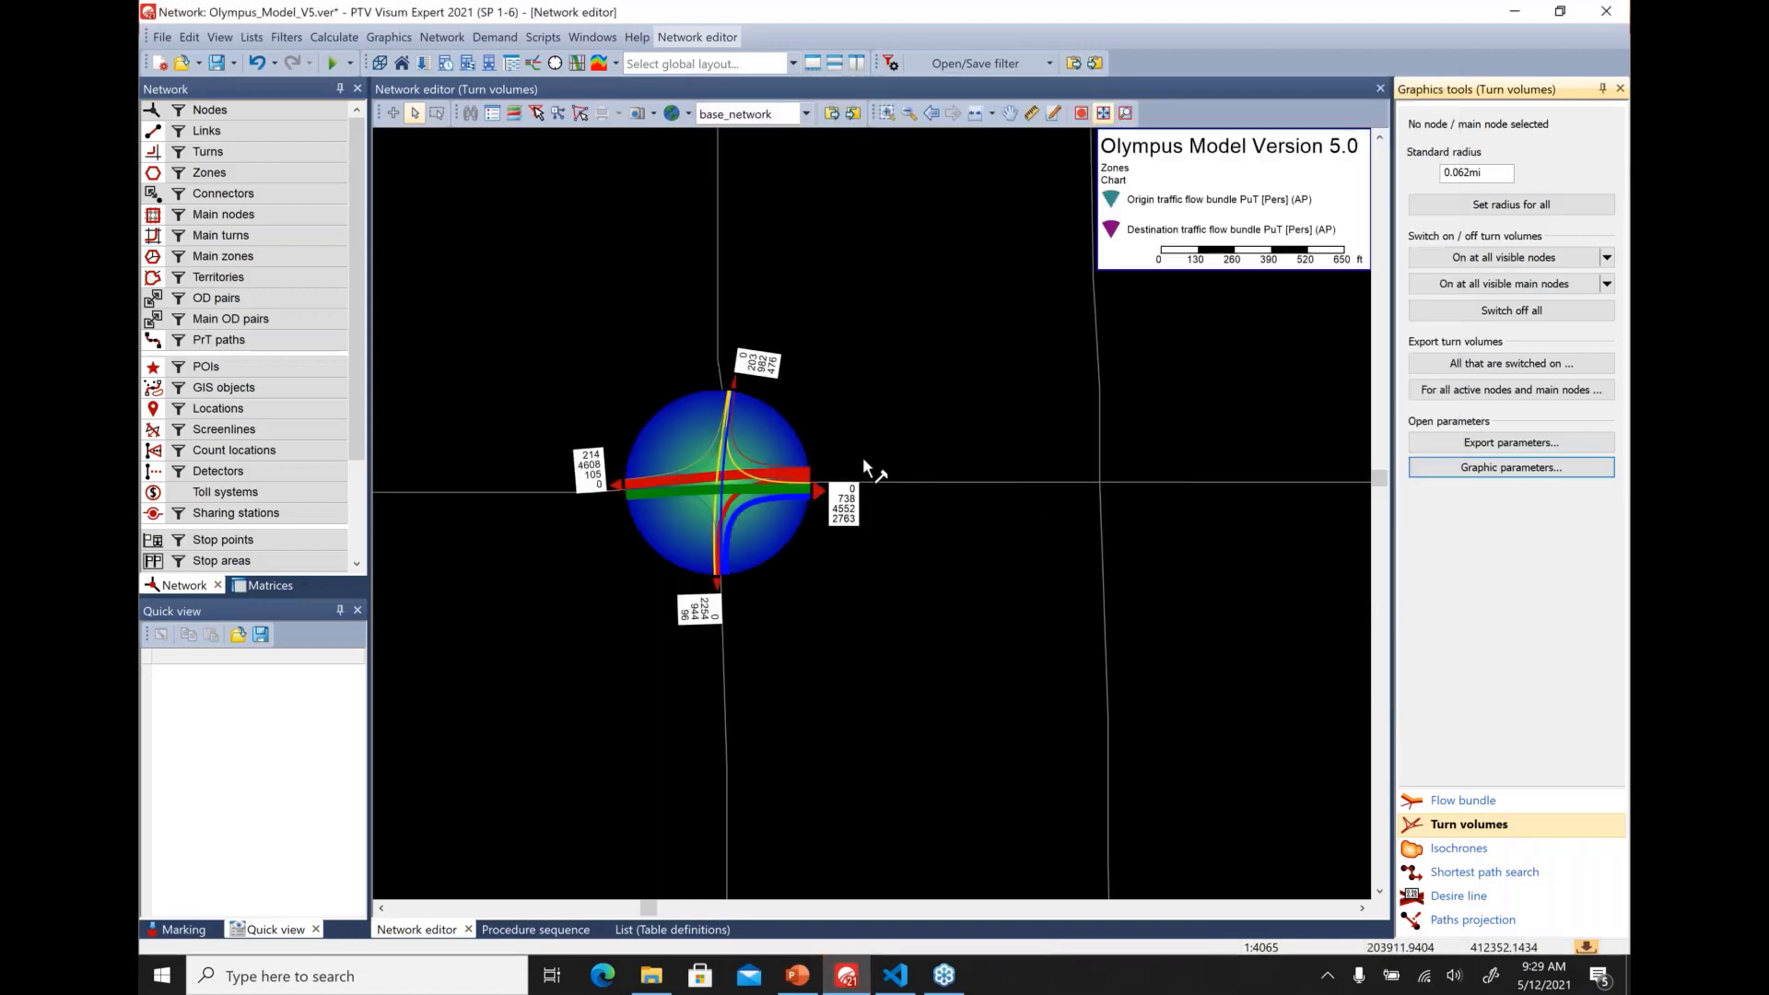
Switch off the intersection's turn volumes on the network map and view them in the node's junction editor
left_click(721, 479)
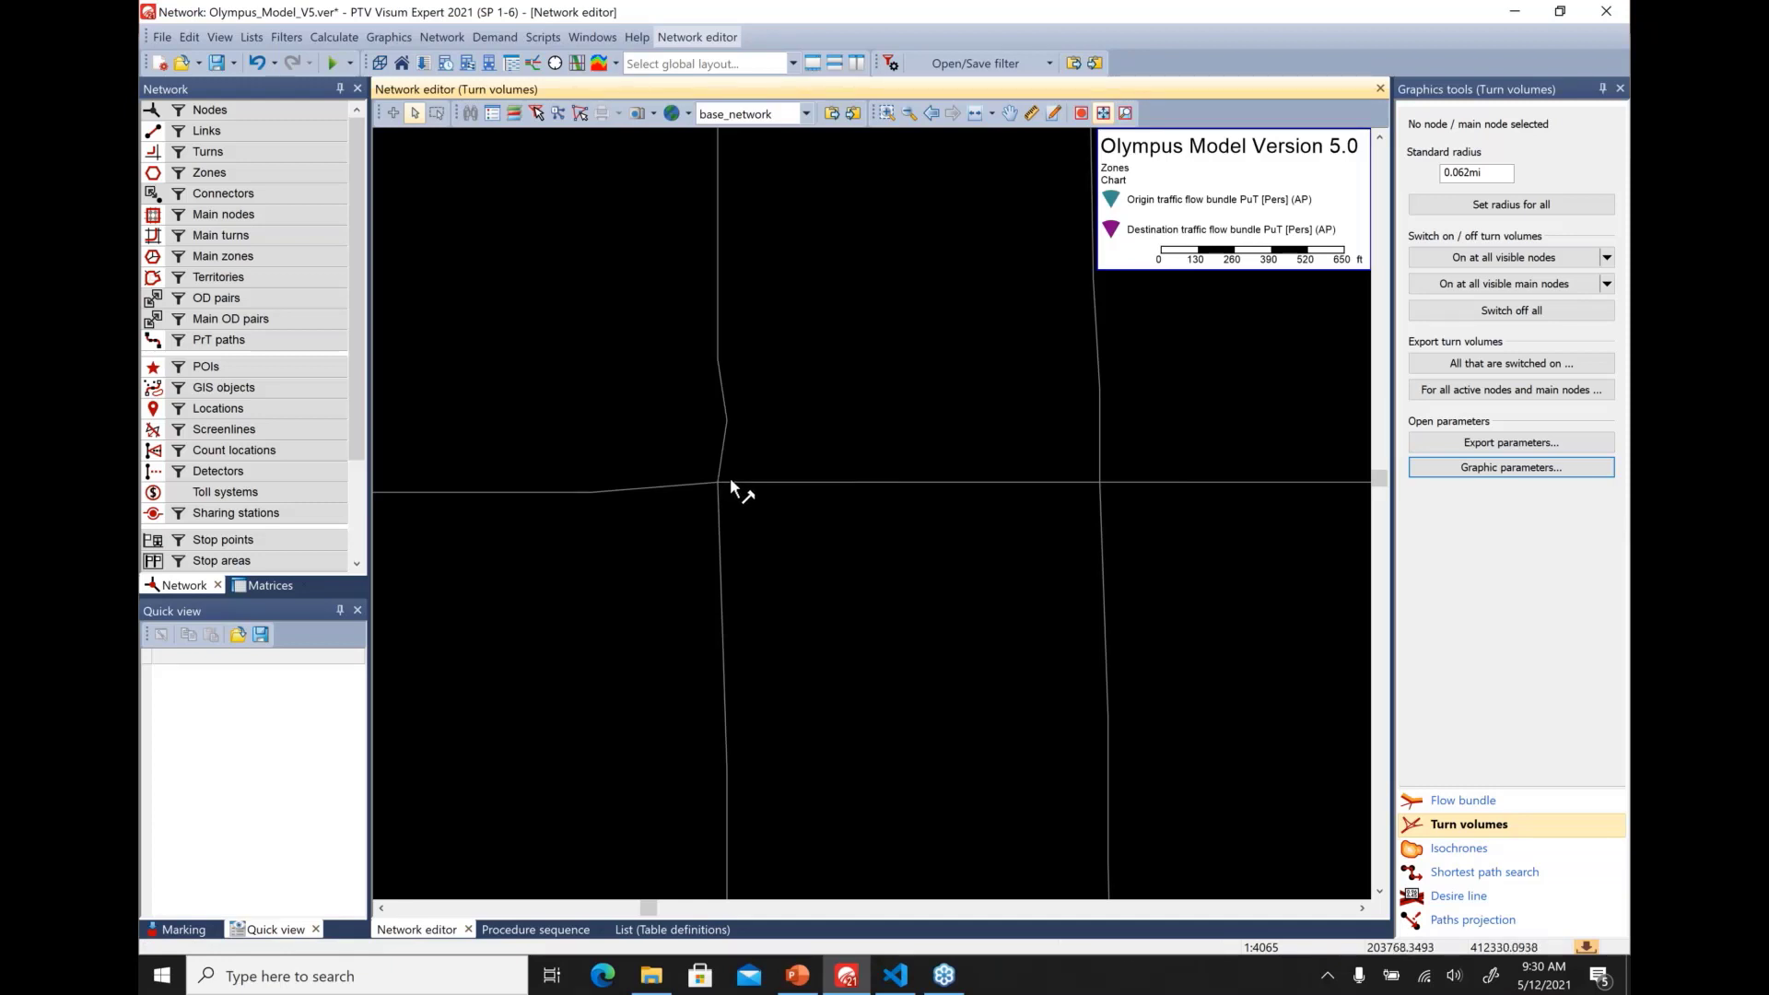
left_click(295, 114)
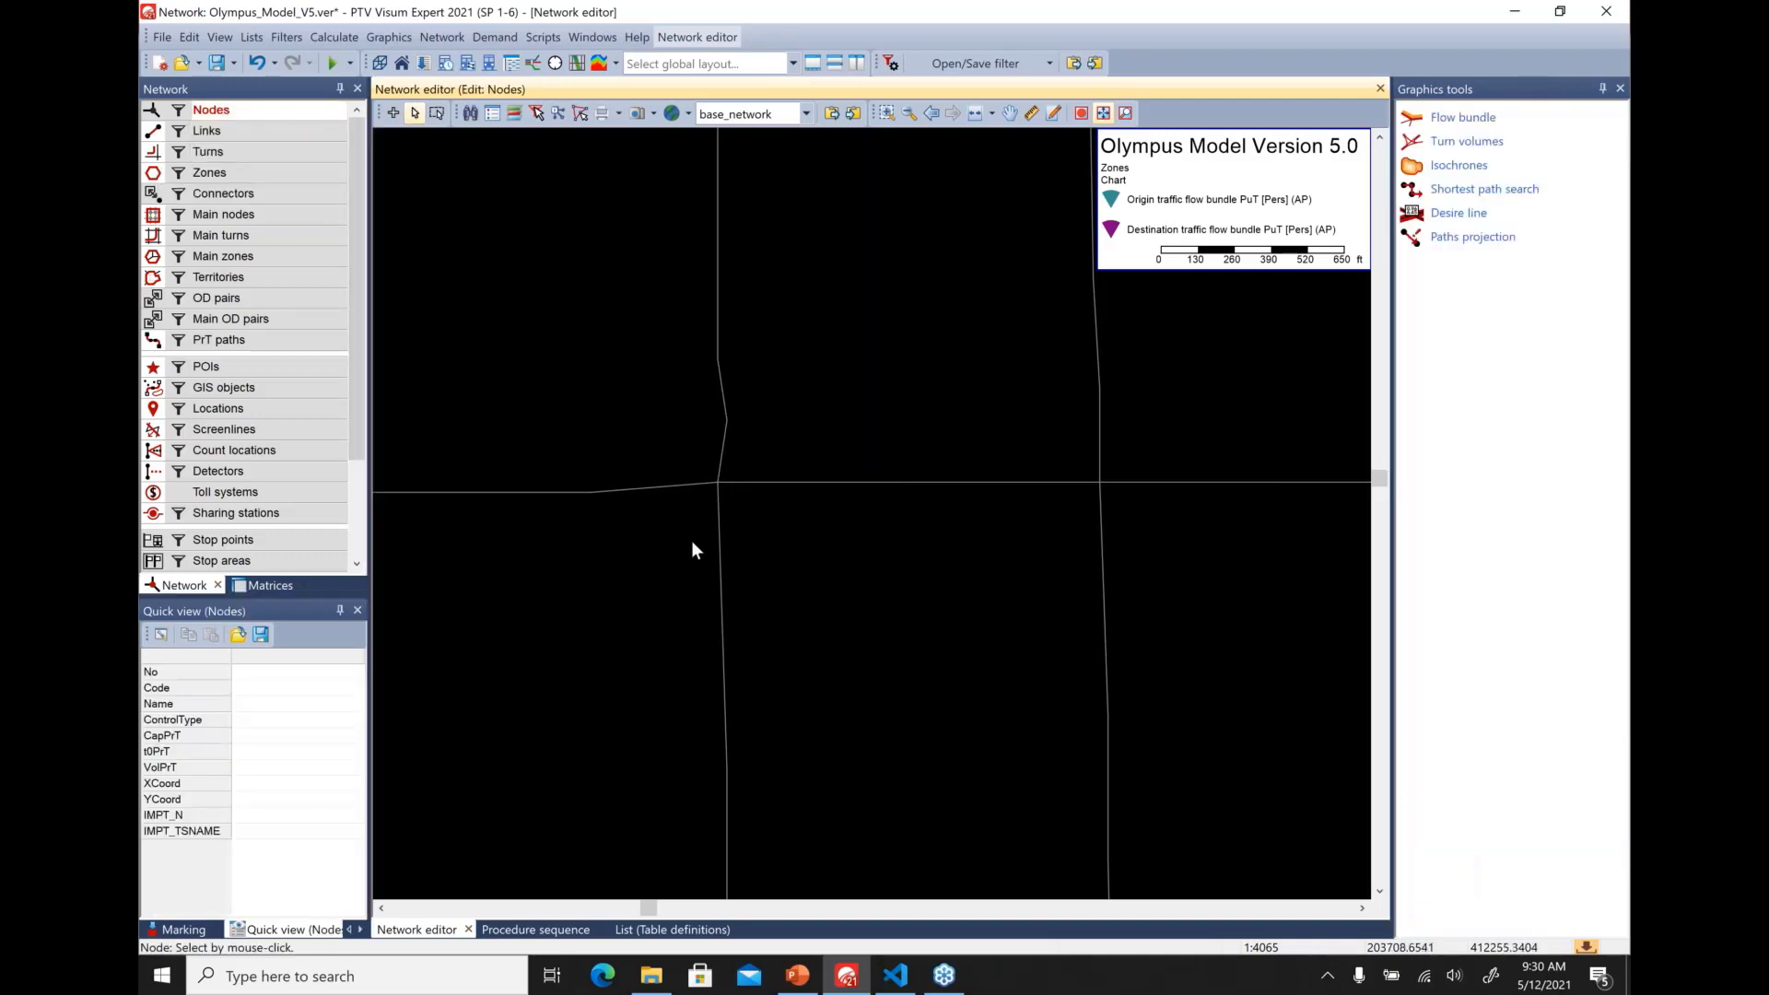
left_click(716, 486)
double_click(716, 486)
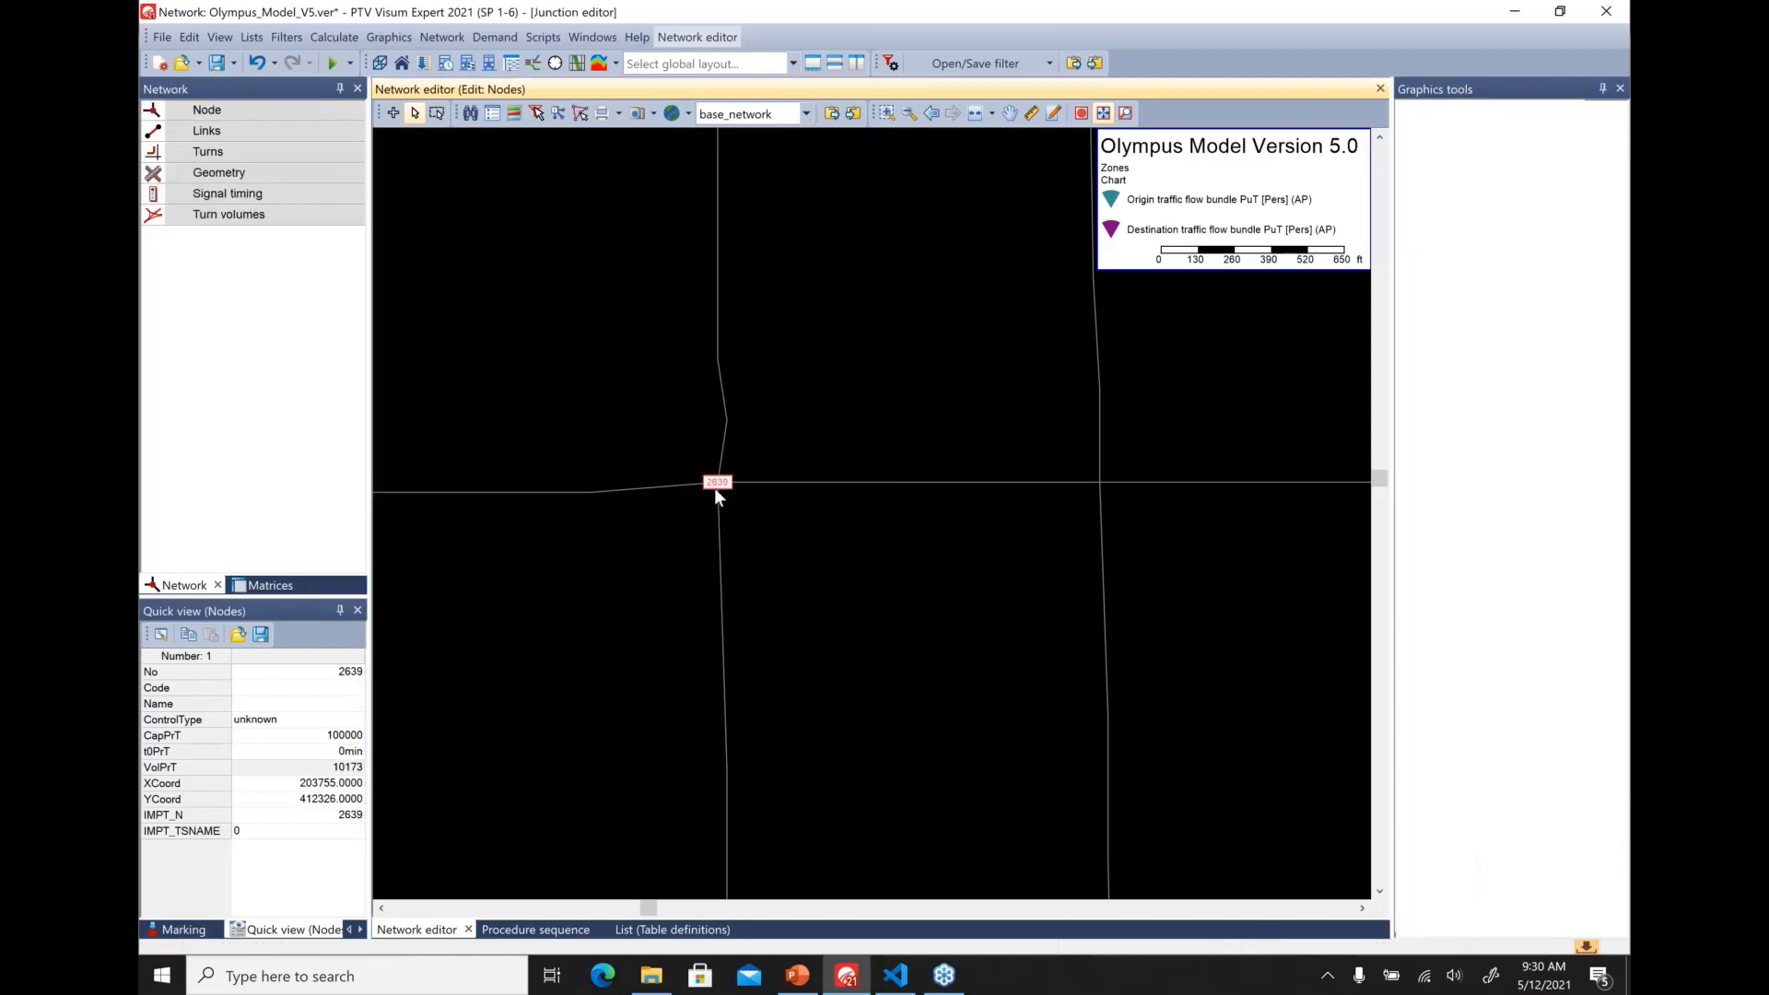
left_click(266, 219)
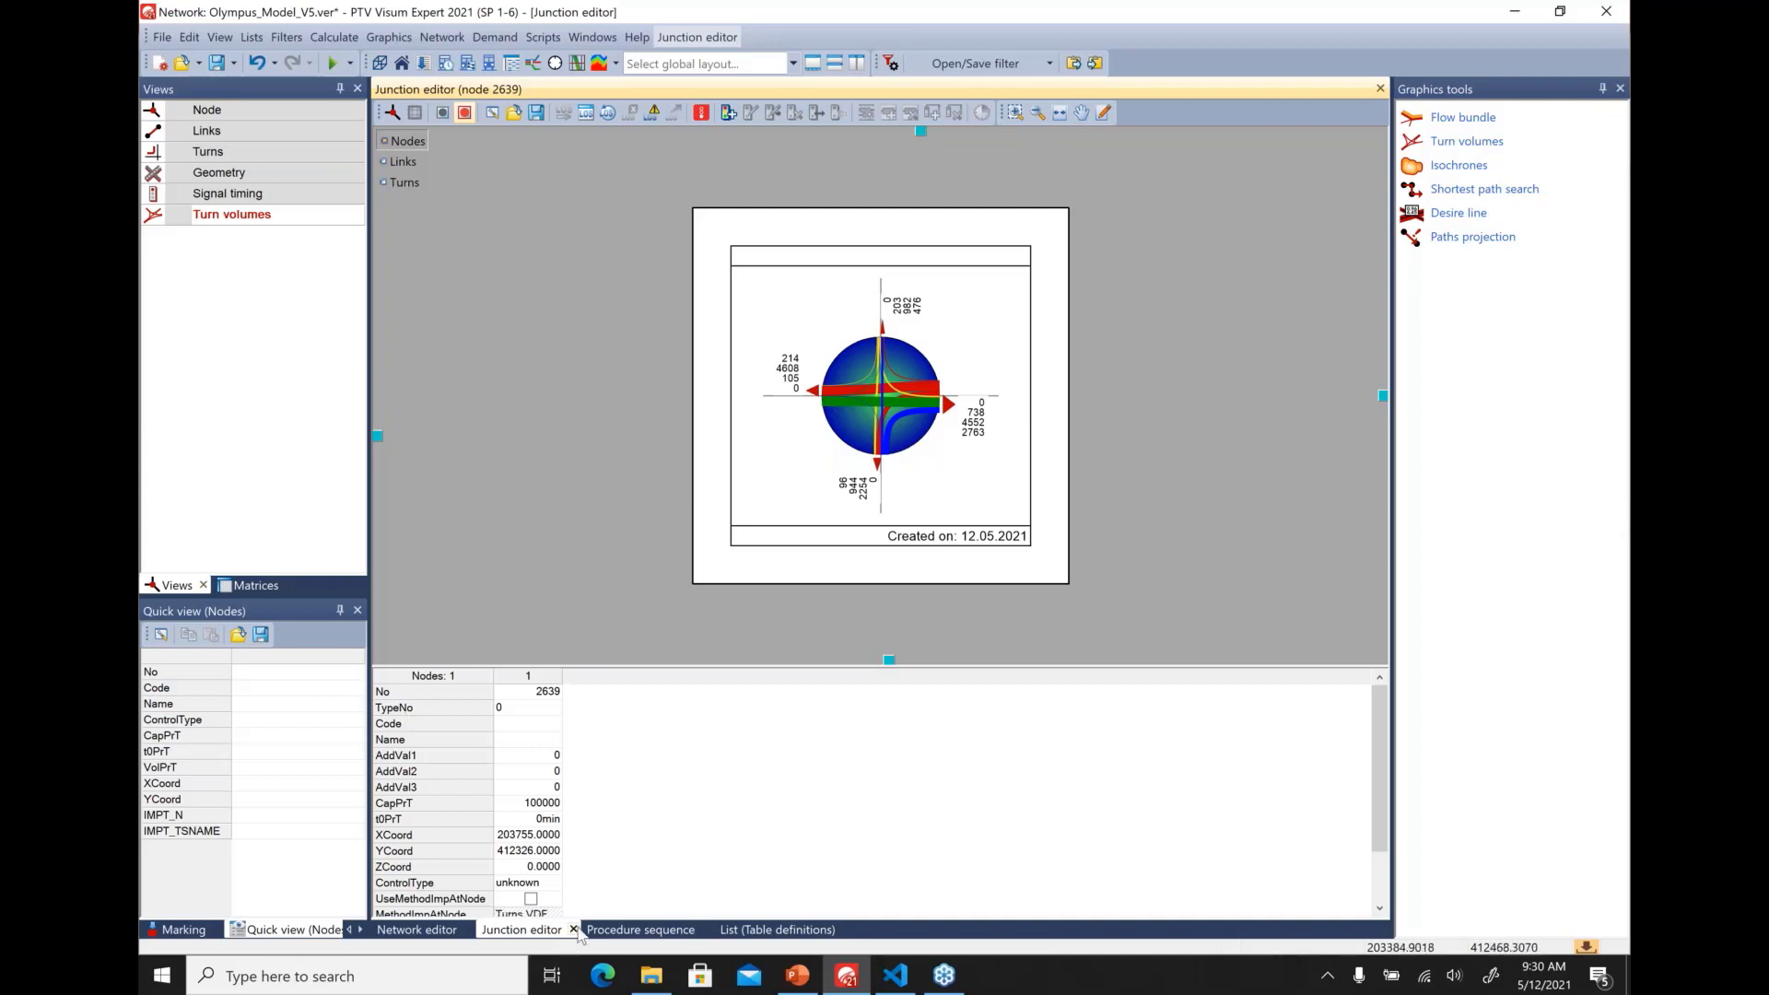
left_click(574, 931)
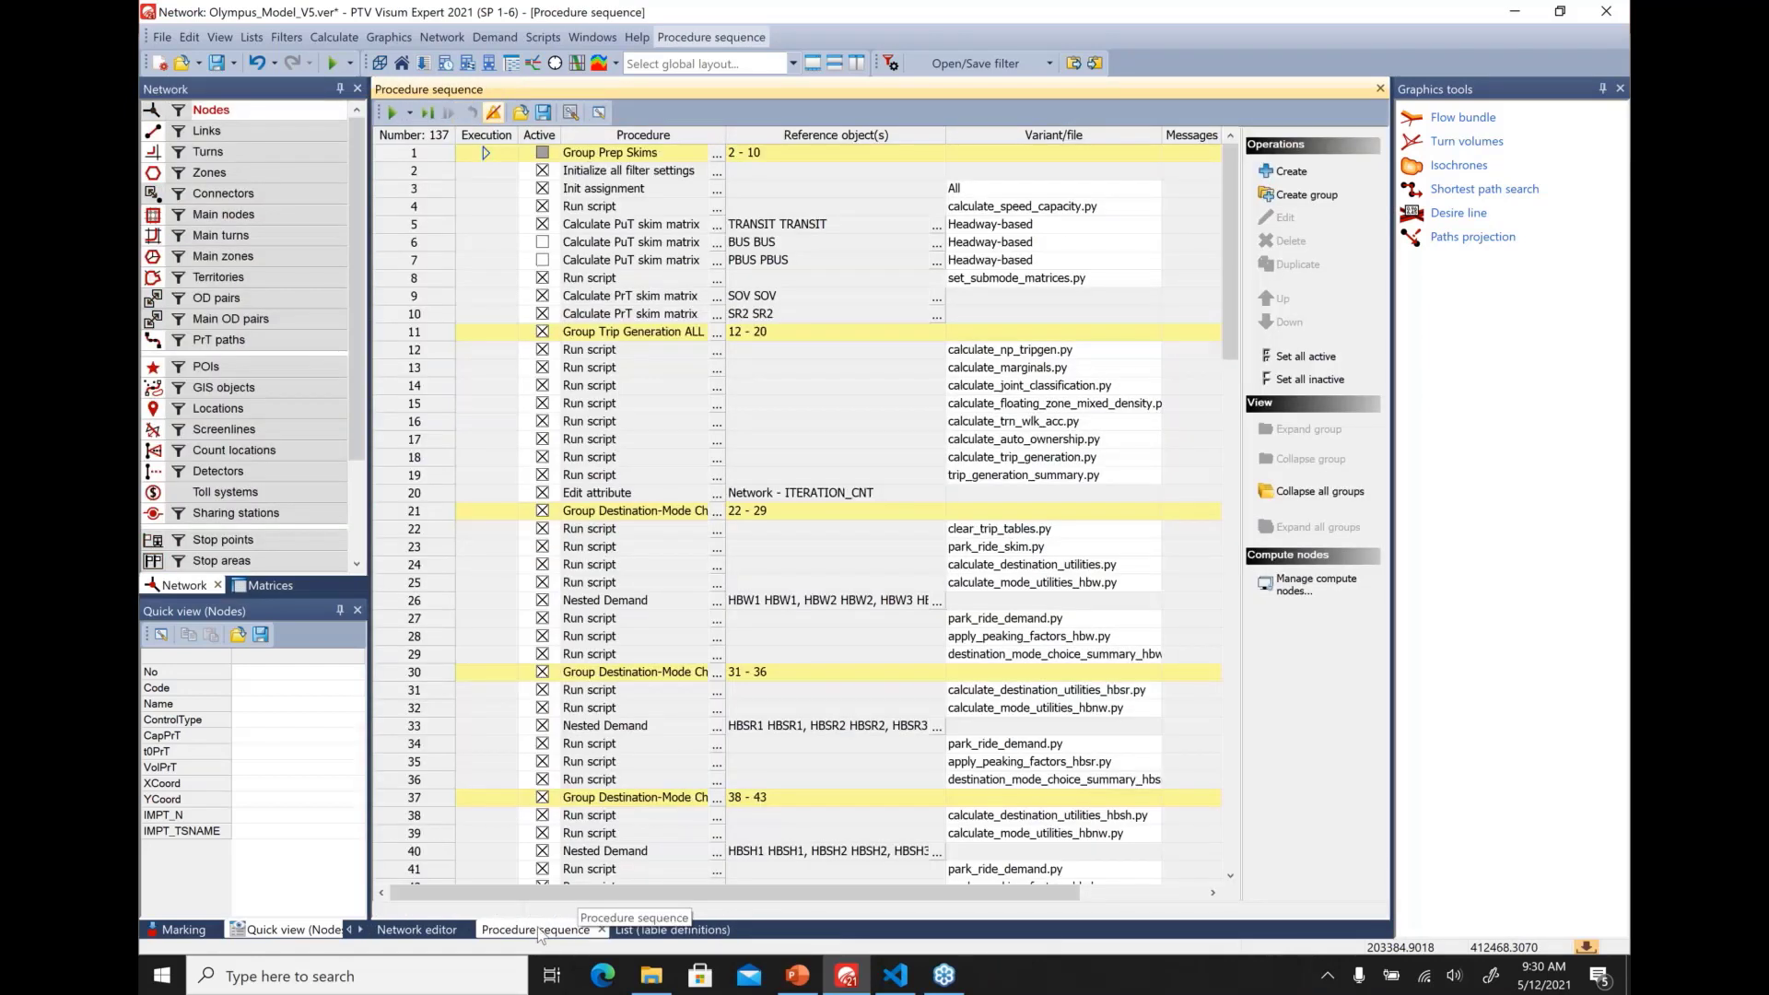
left_click(415, 931)
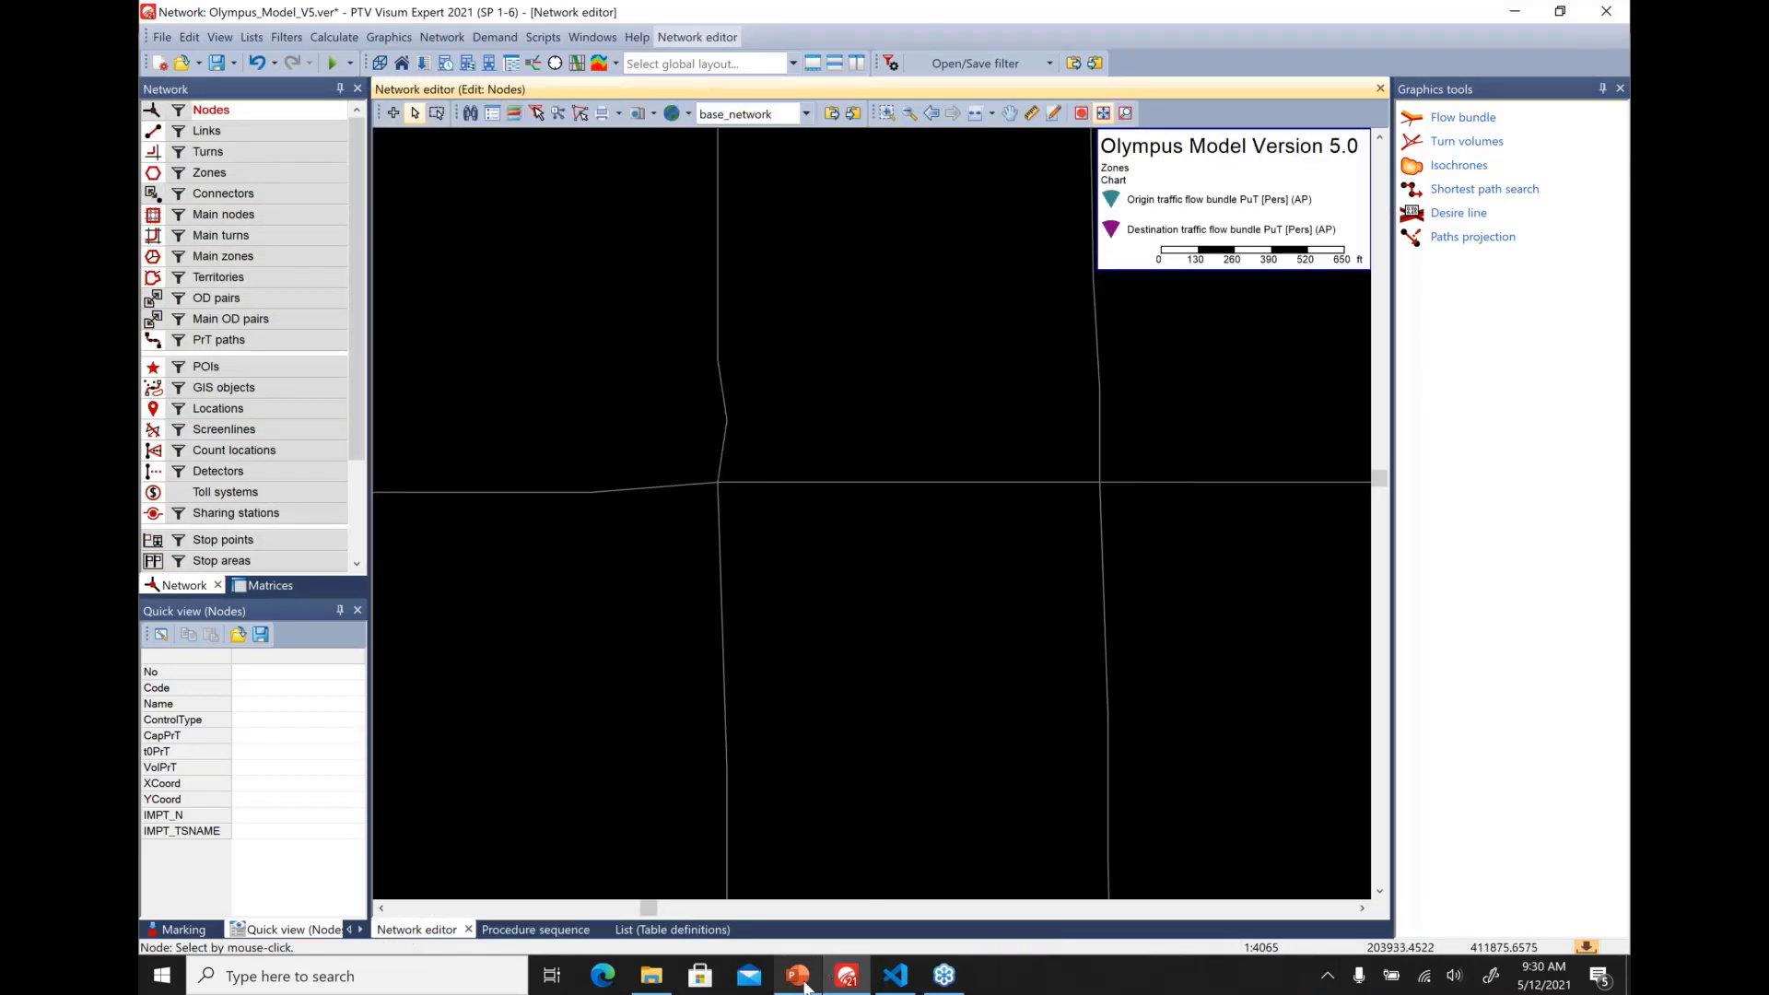
Switch to the PowerPoint presentation and show the Graphical Outputs slide about adding a legend for selected network objects
mouse_move(805, 986)
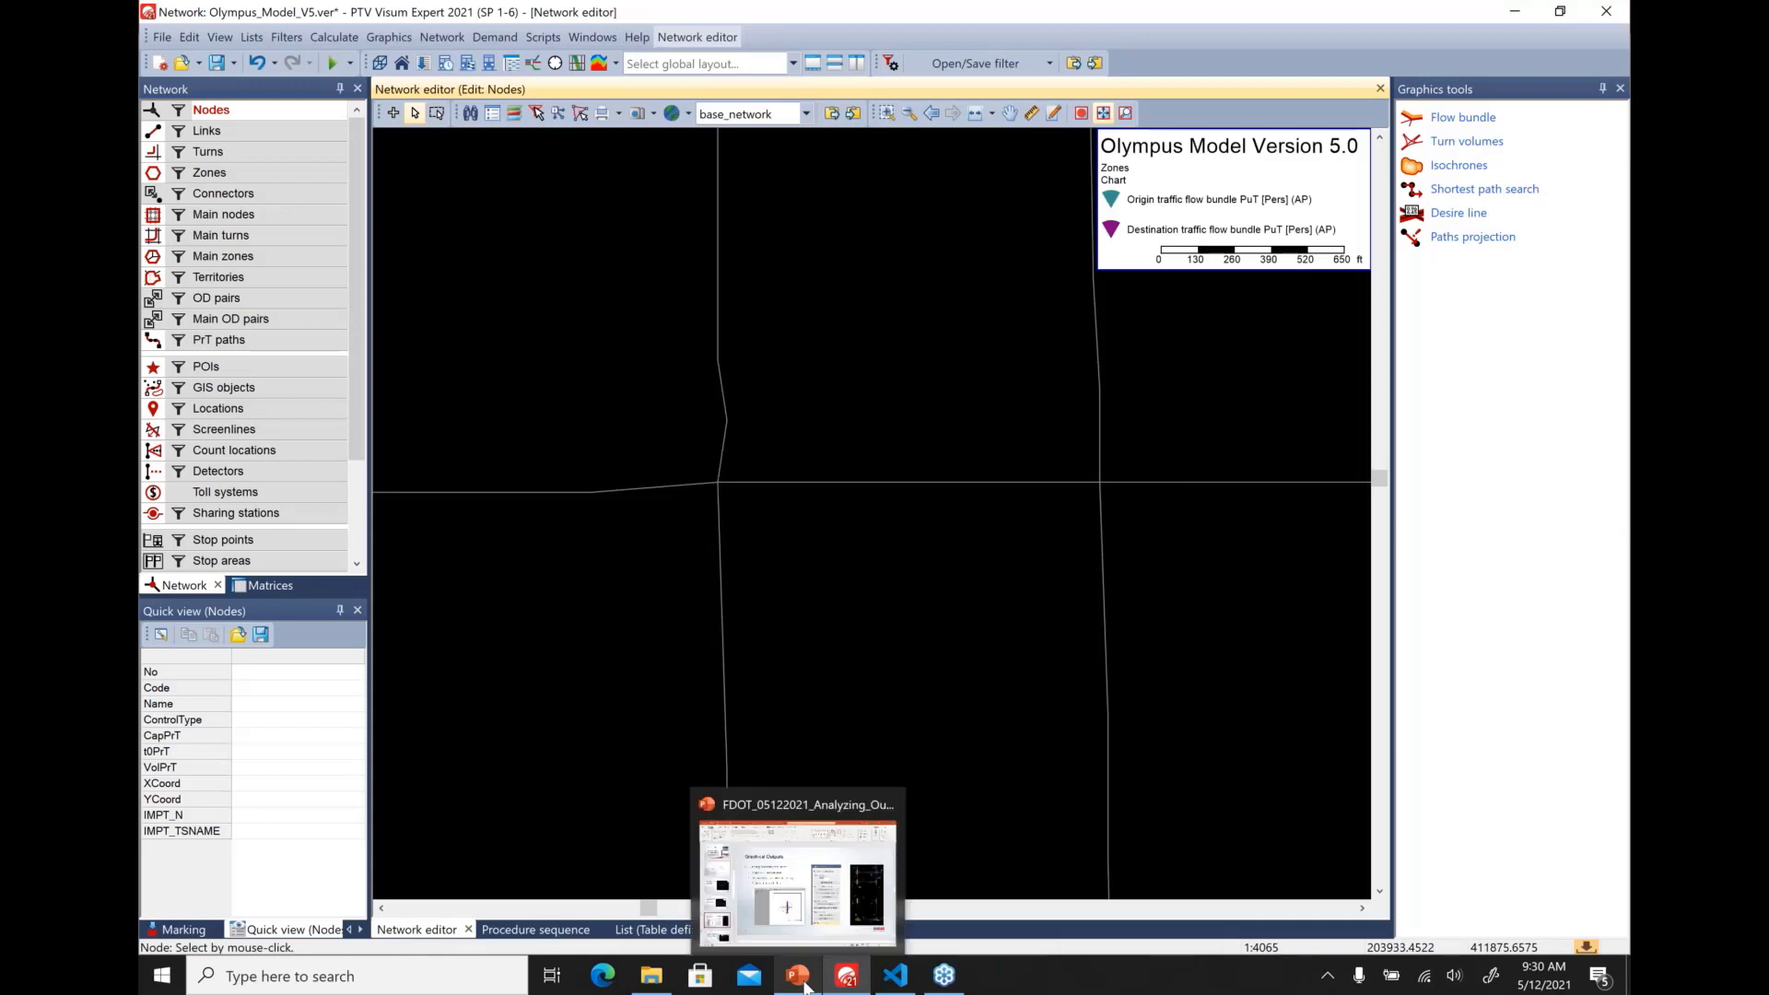
left_click(802, 912)
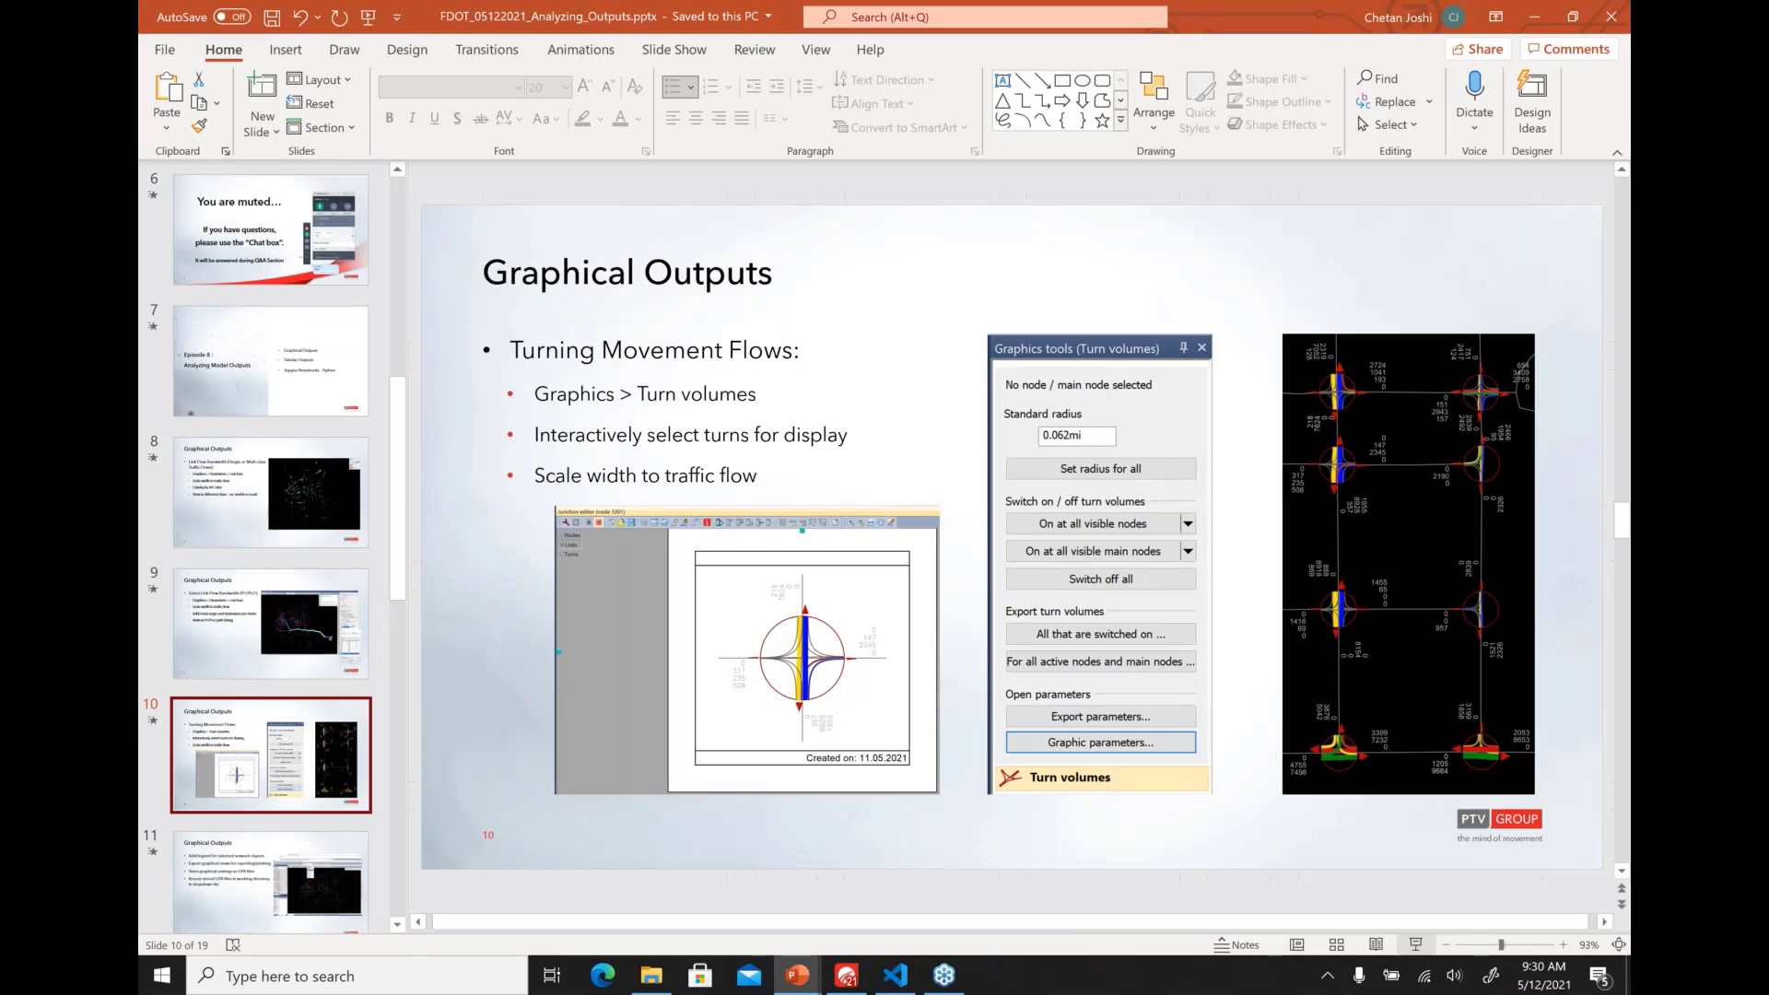
left_click(1418, 945)
key("Right")
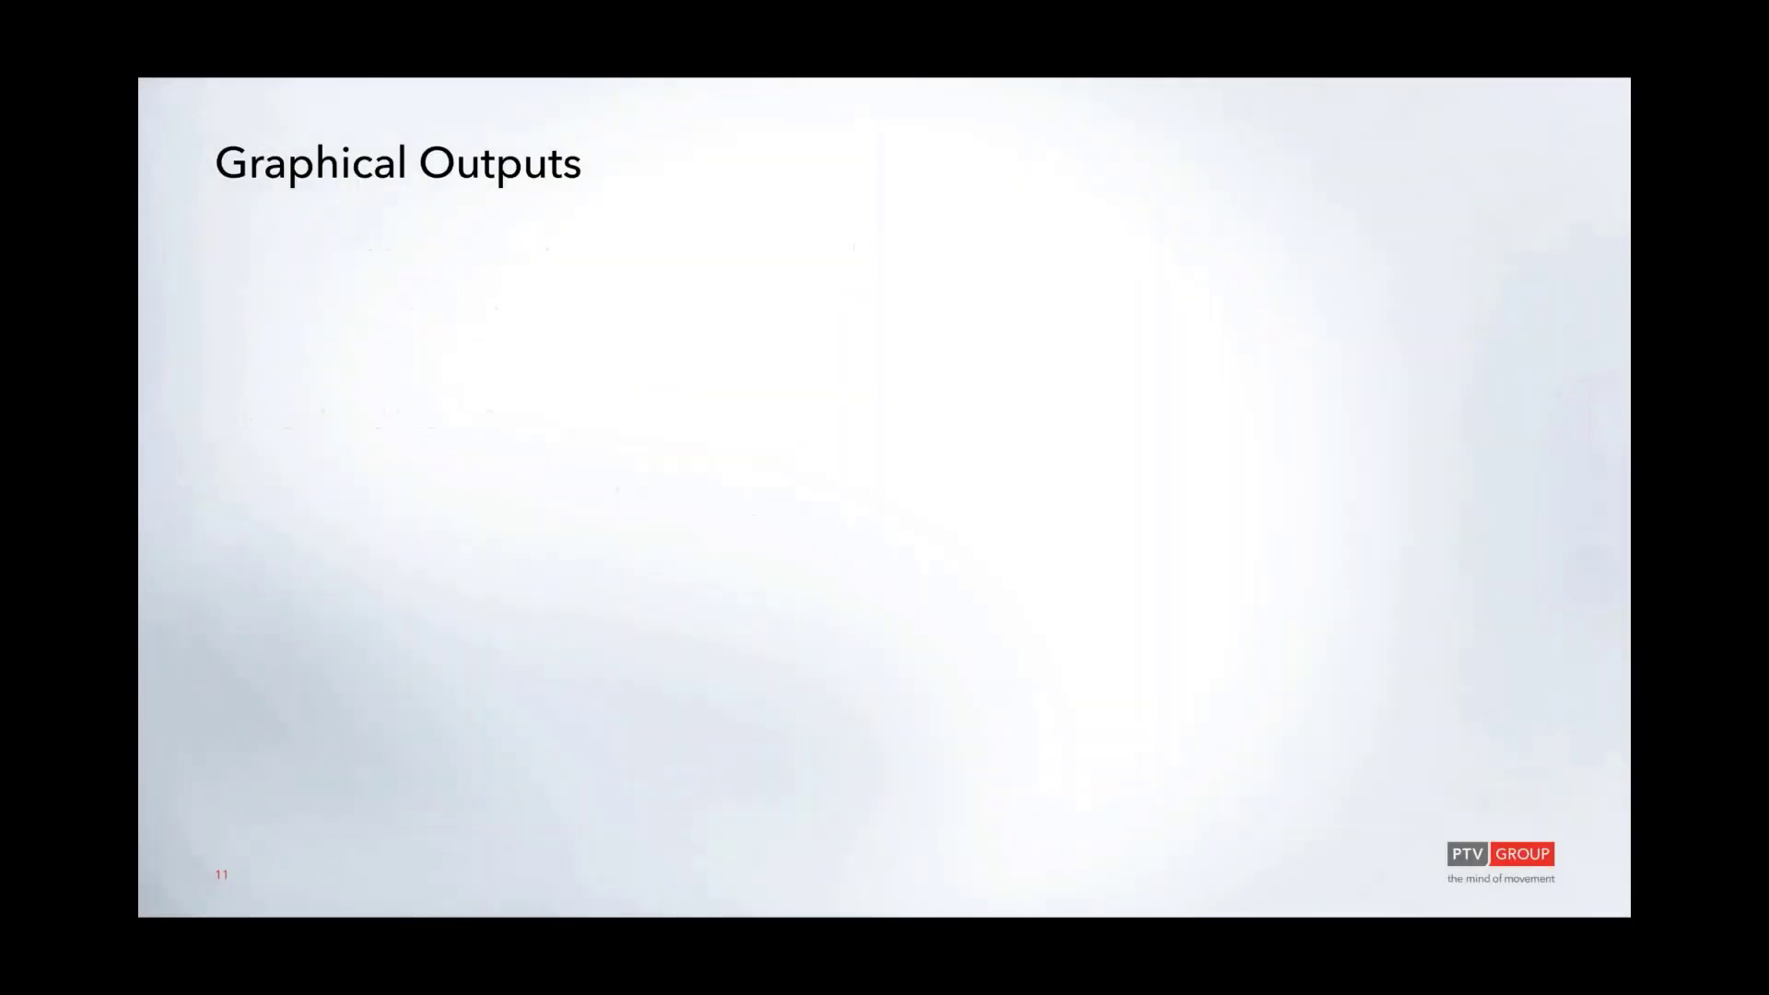
key("Right")
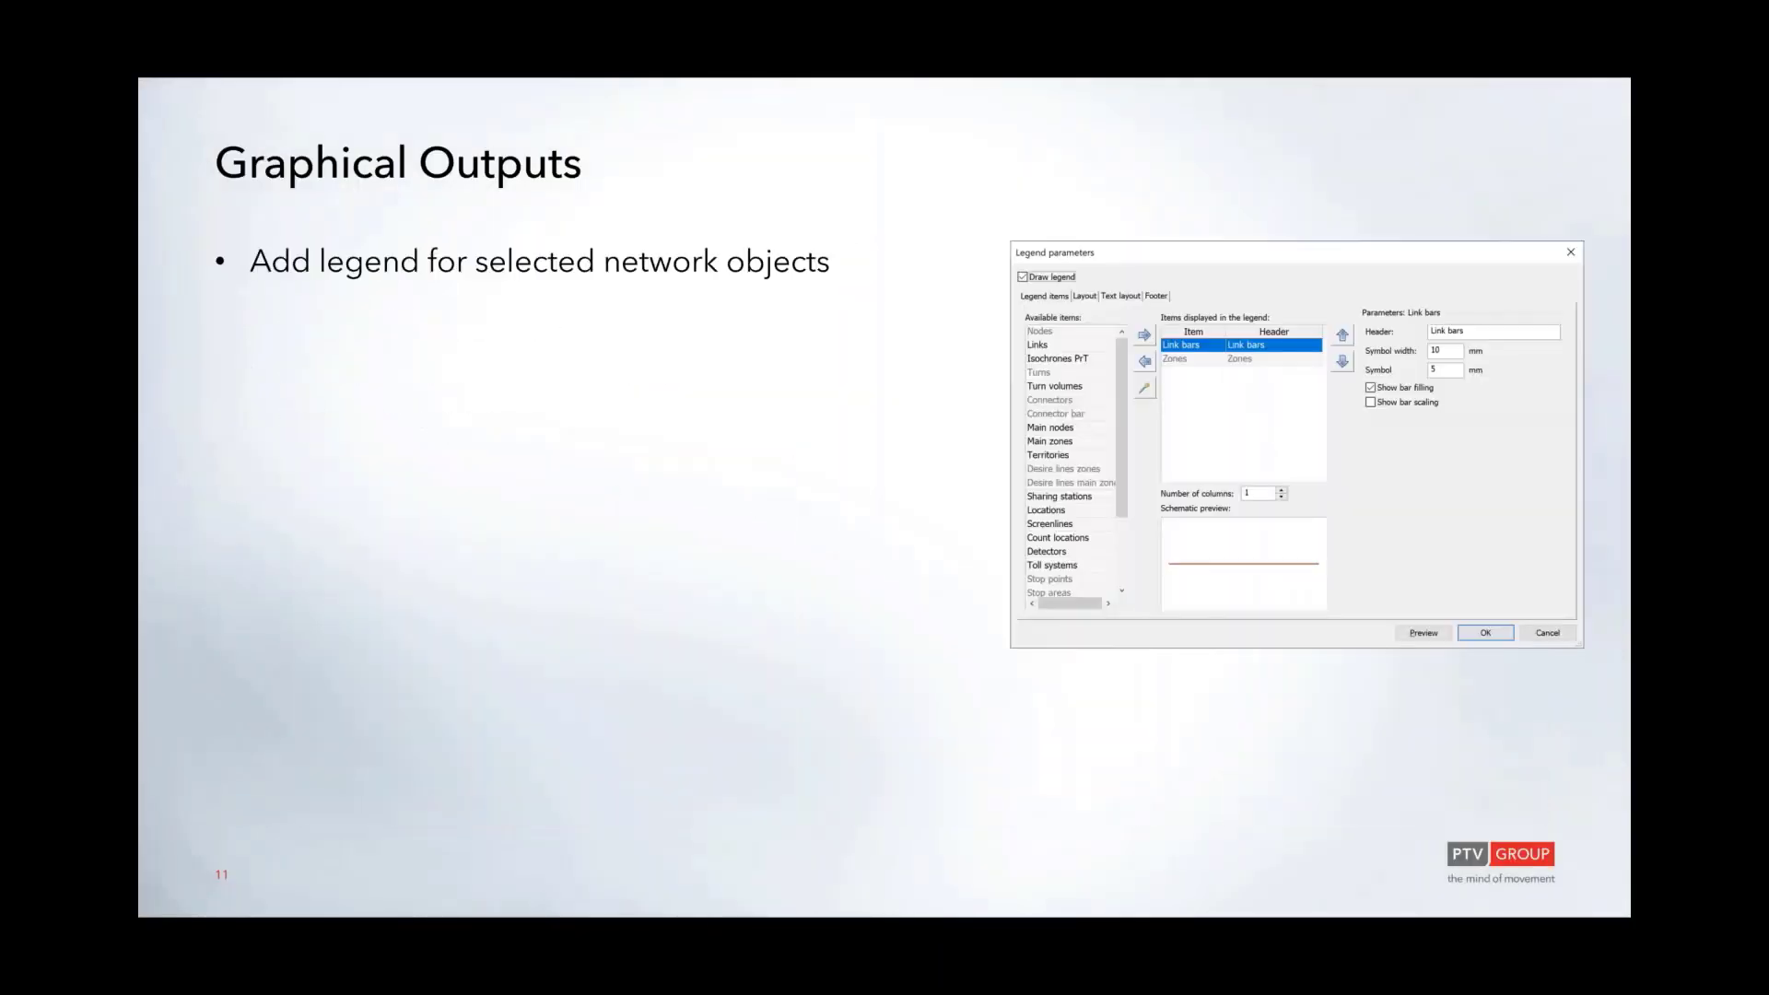
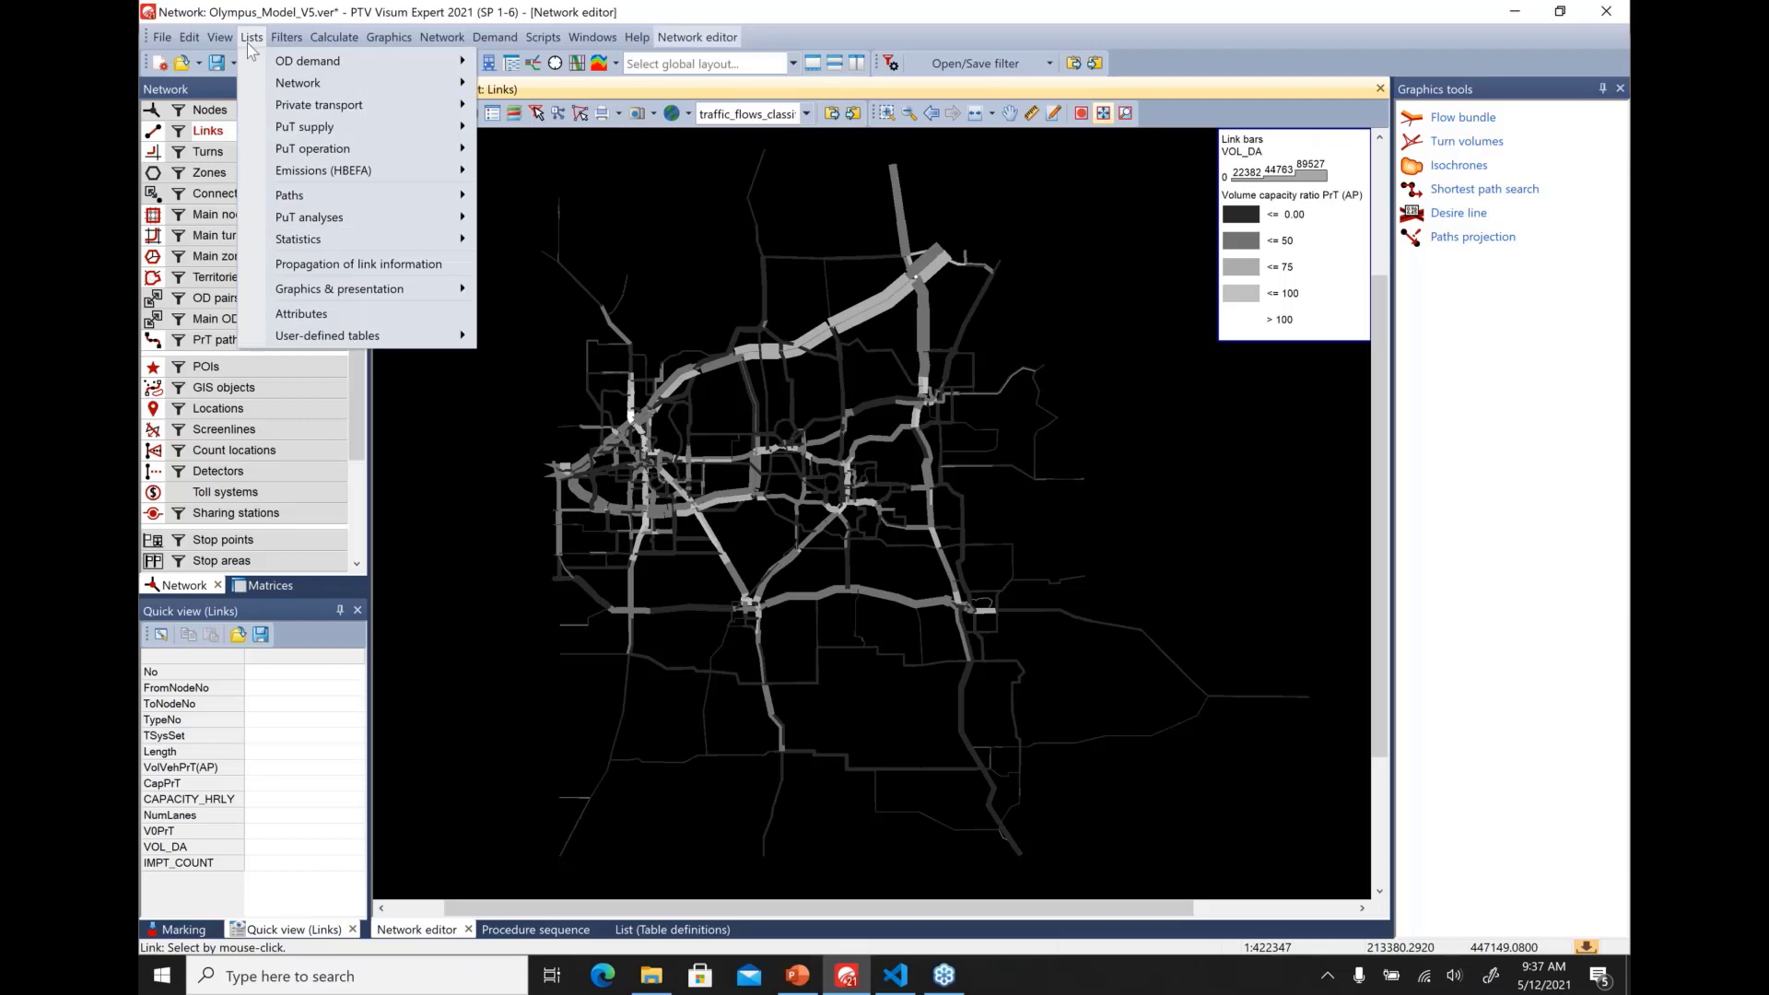
Open the network's Links list and look through its attribute selection
mouse_move(433, 83)
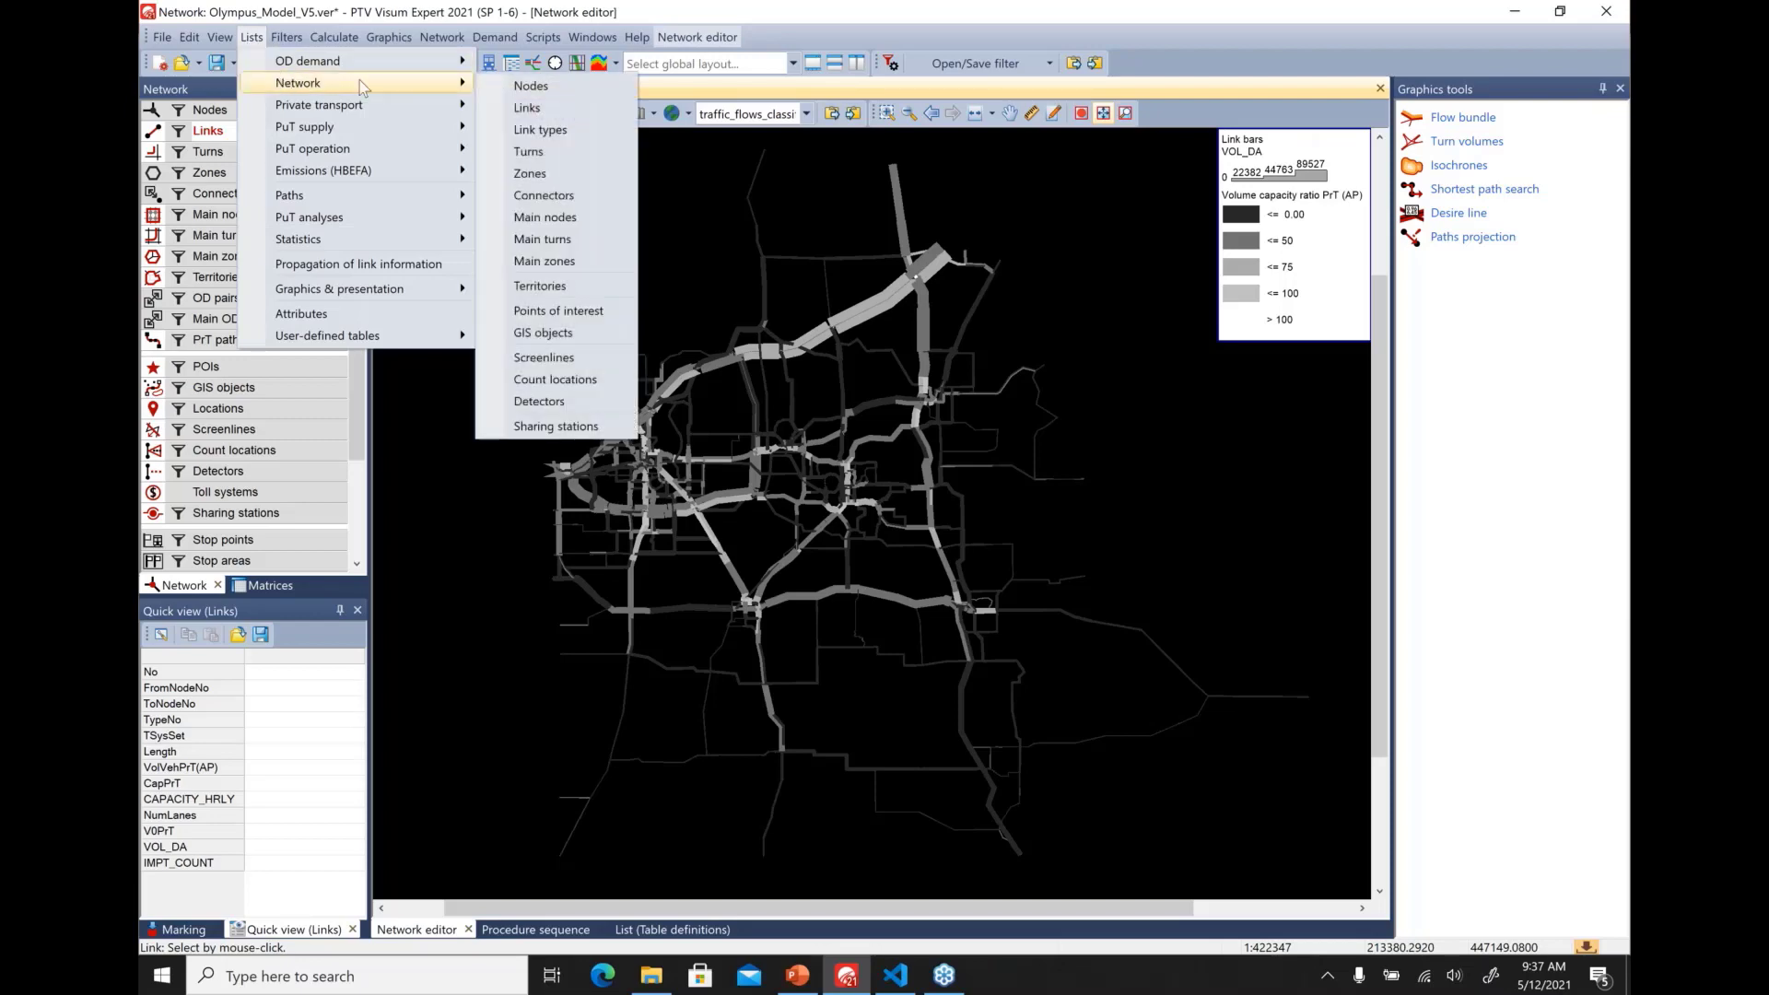
left_click(553, 108)
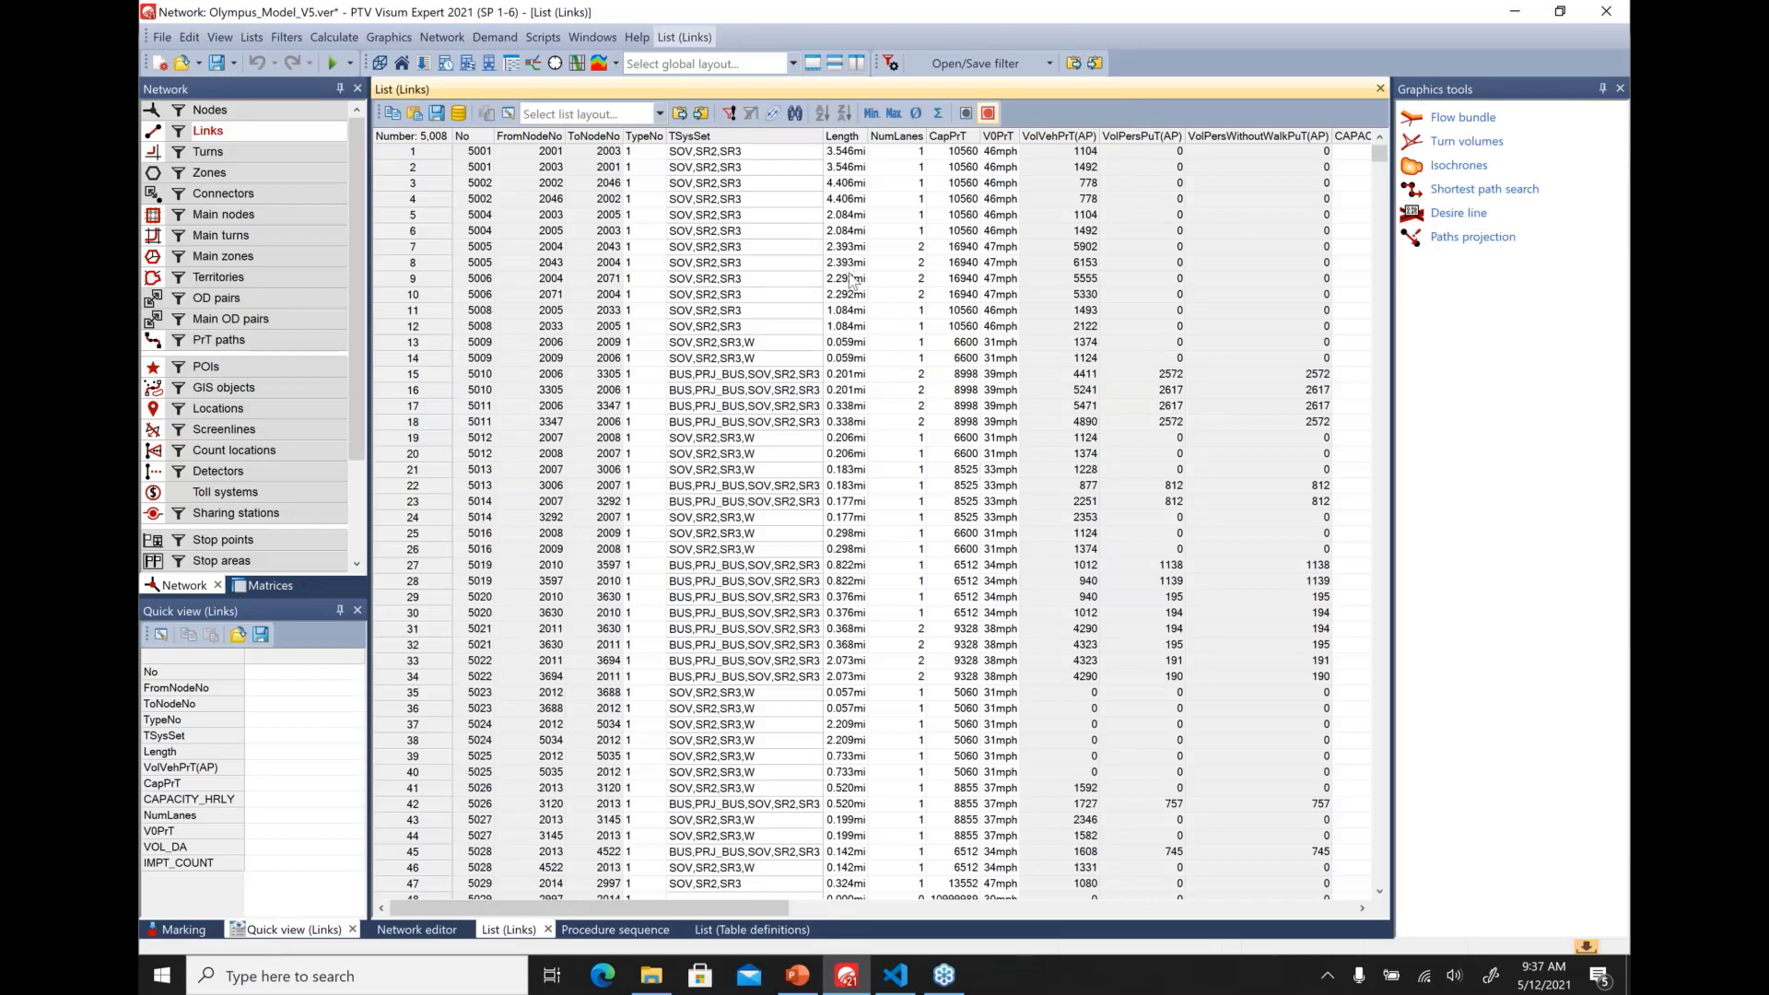
left_click(508, 114)
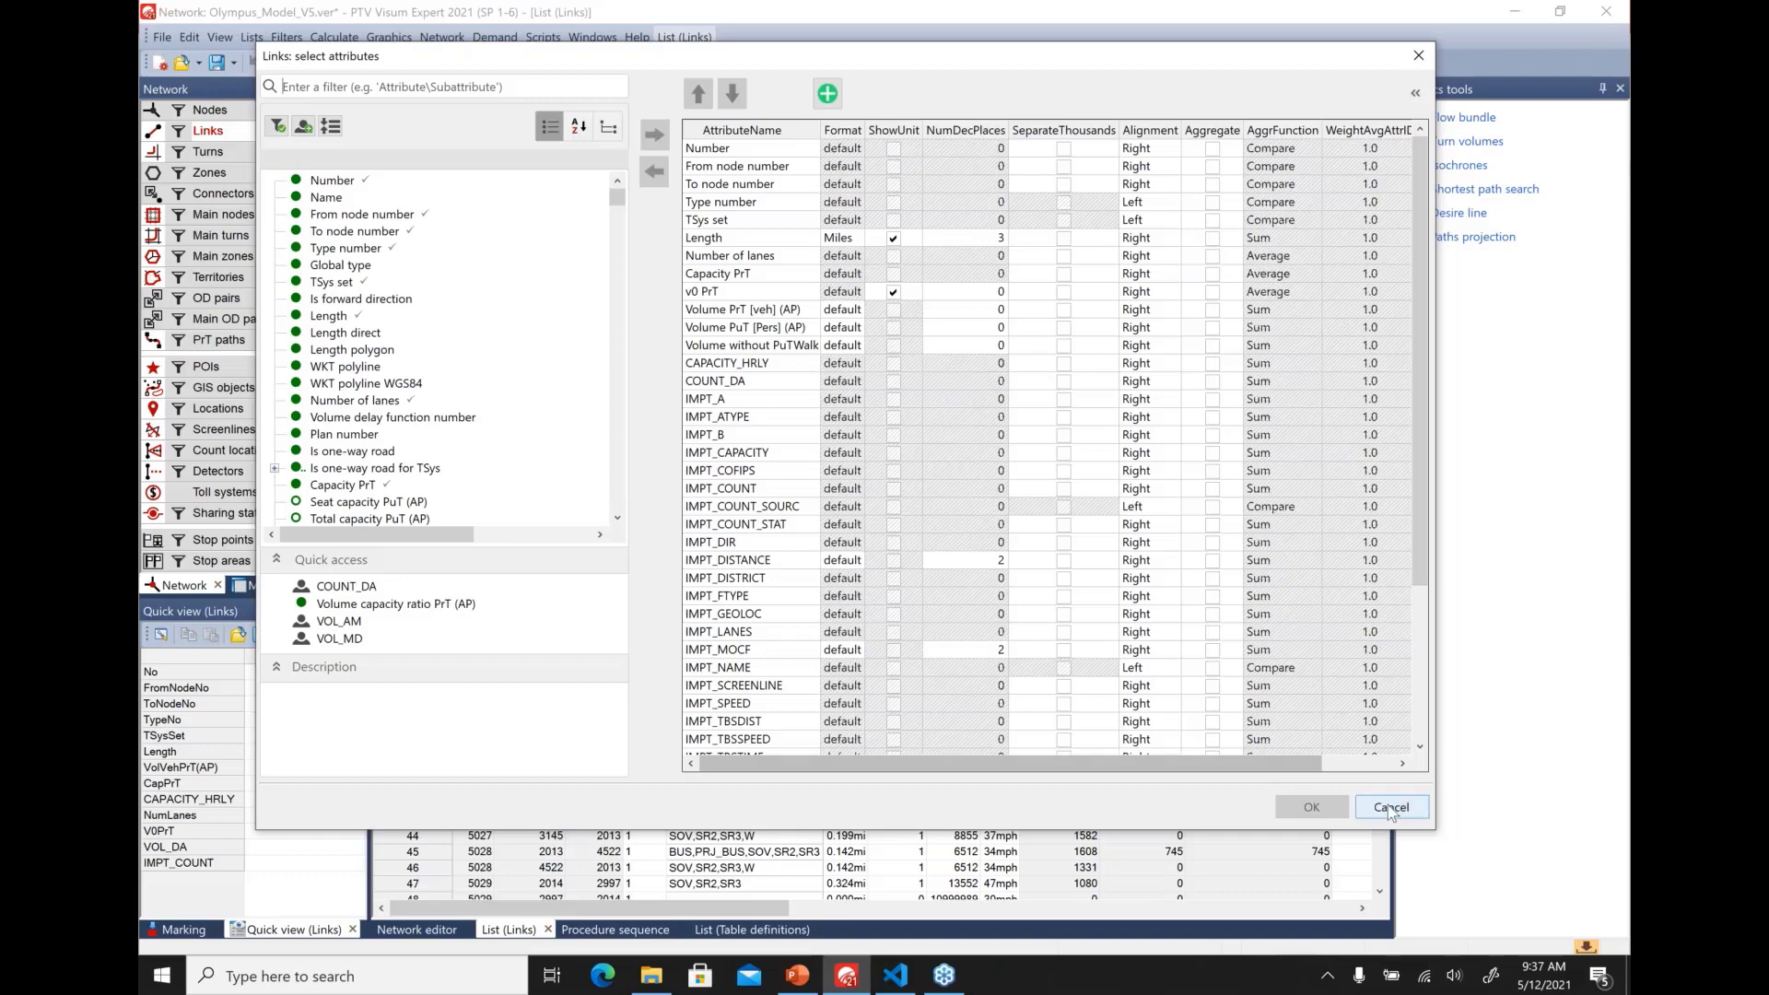
left_click(1391, 808)
Remove the attributes from TSys set through v0 PrT from the Links list's attribute selection
double_click(702, 145)
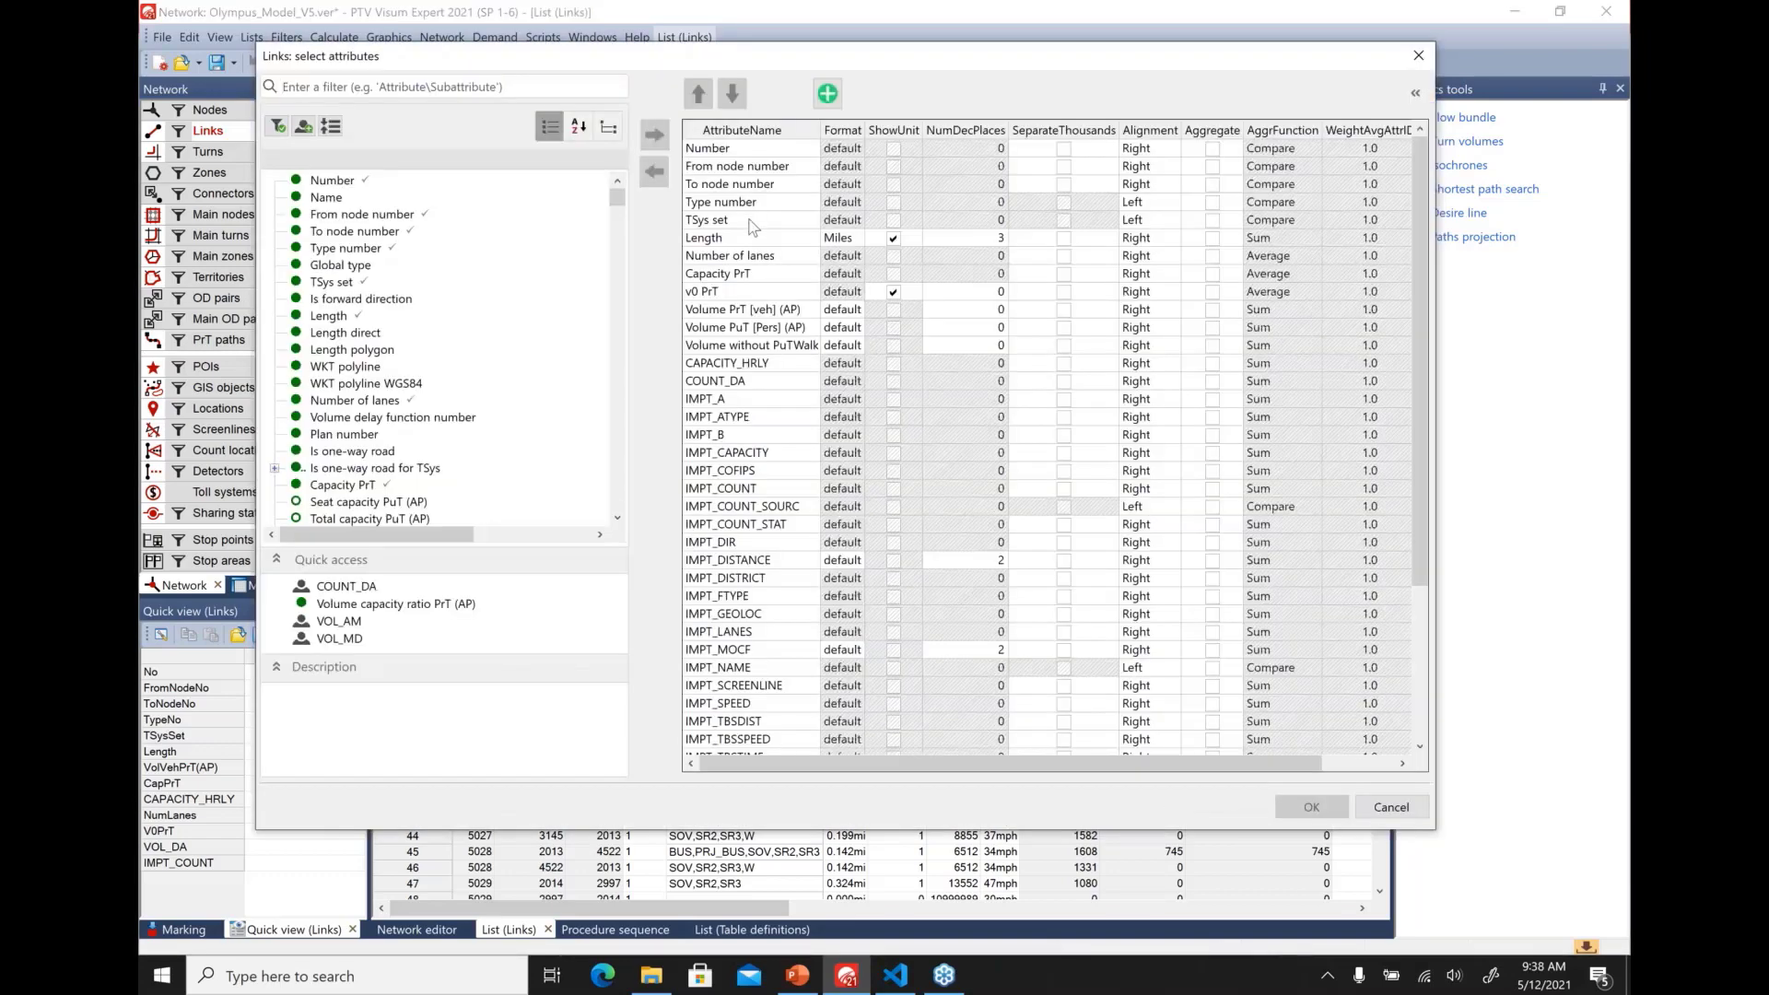
left_click(758, 293, "shift")
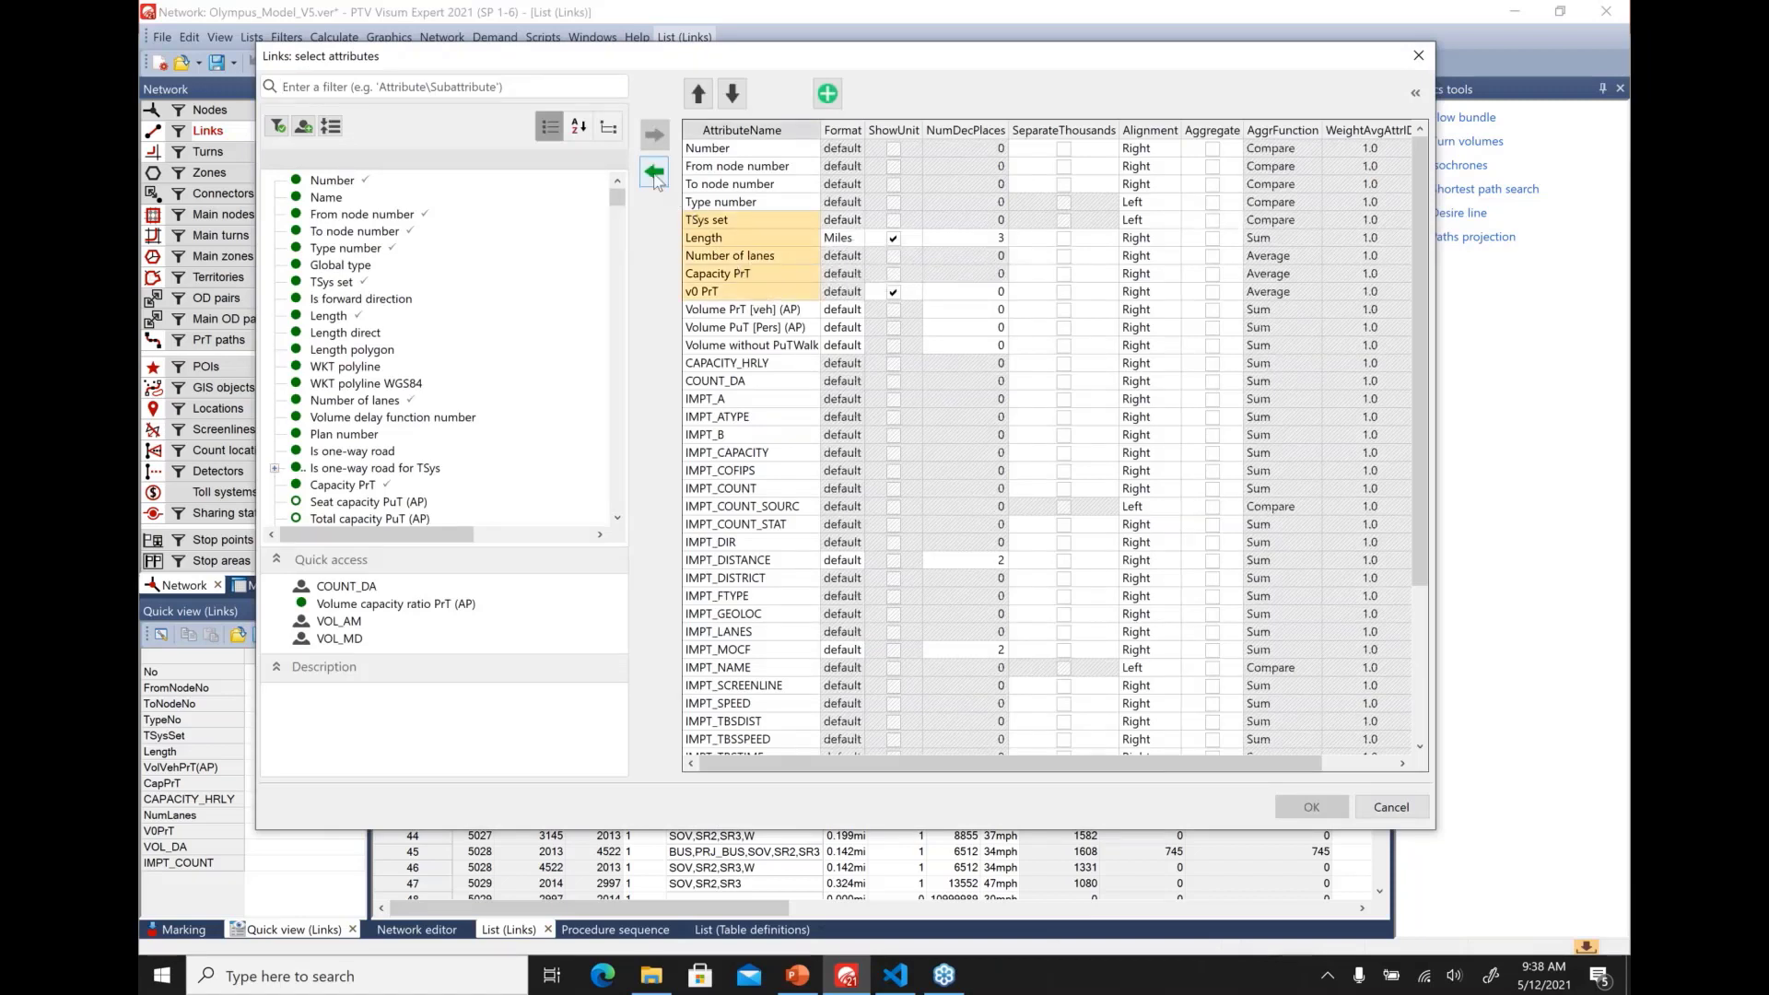
left_click(654, 171)
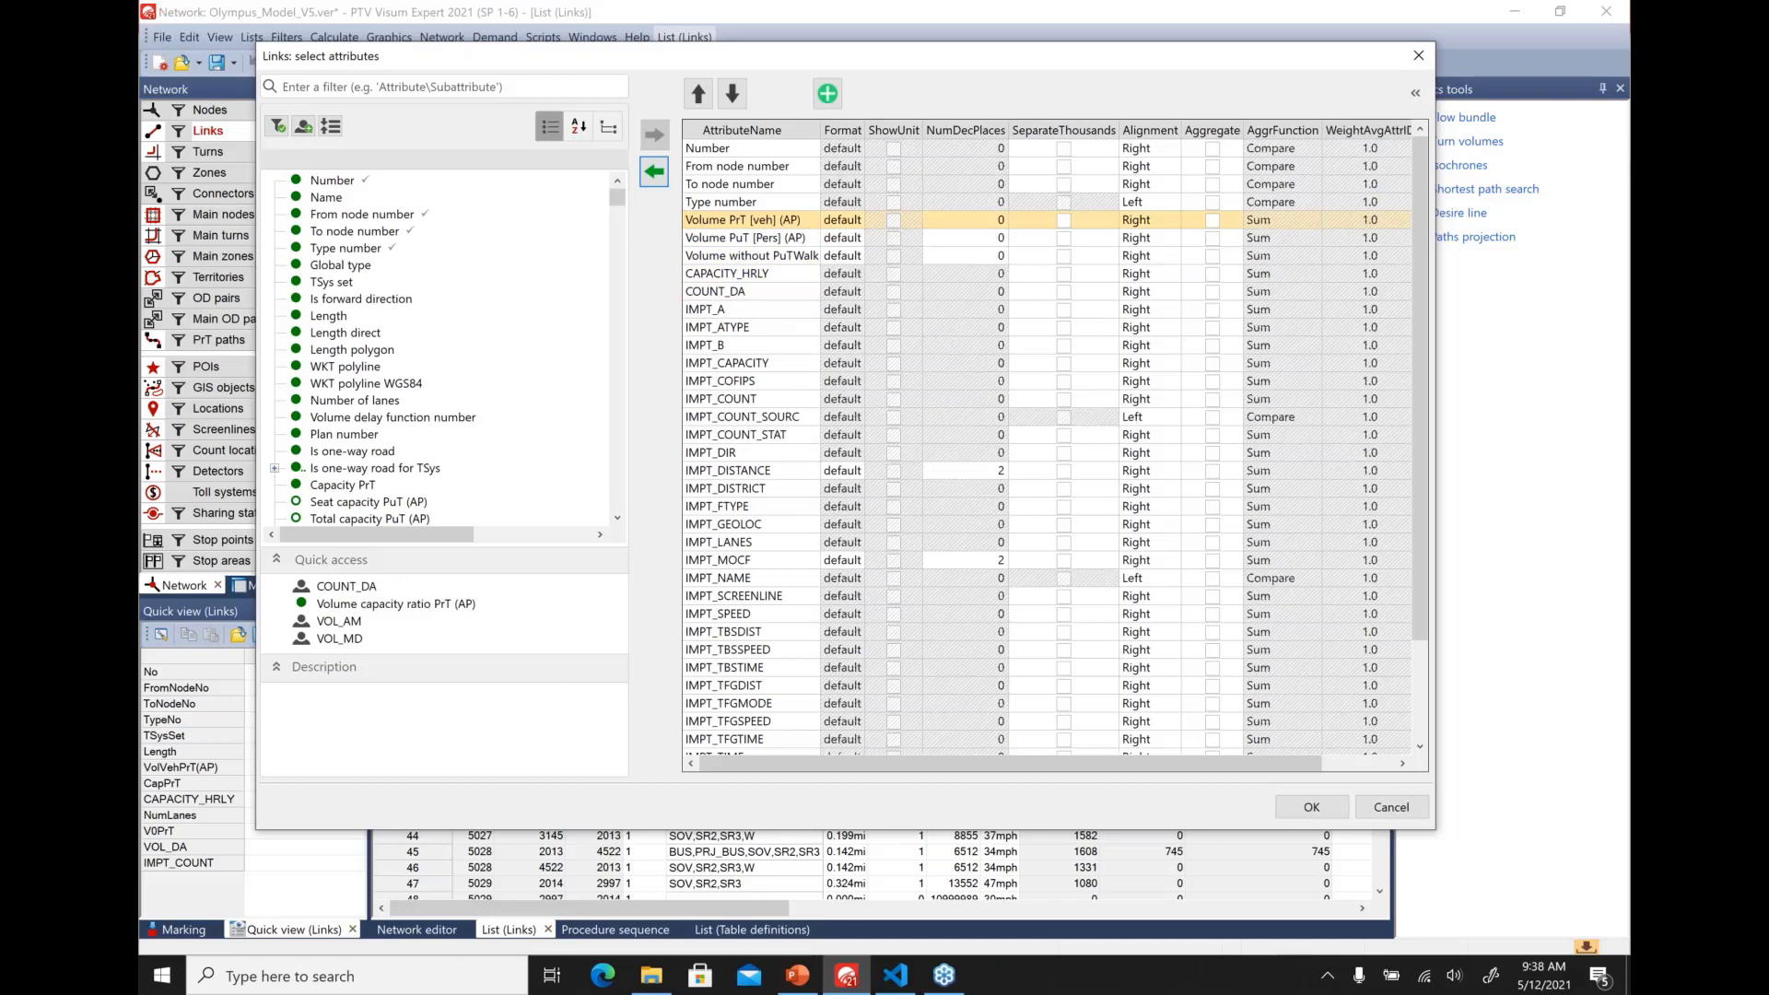
Remove the attributes from Volume without PuTWalk through IMPT_TOLL_ID from the Links list's selection
left_click(737, 256)
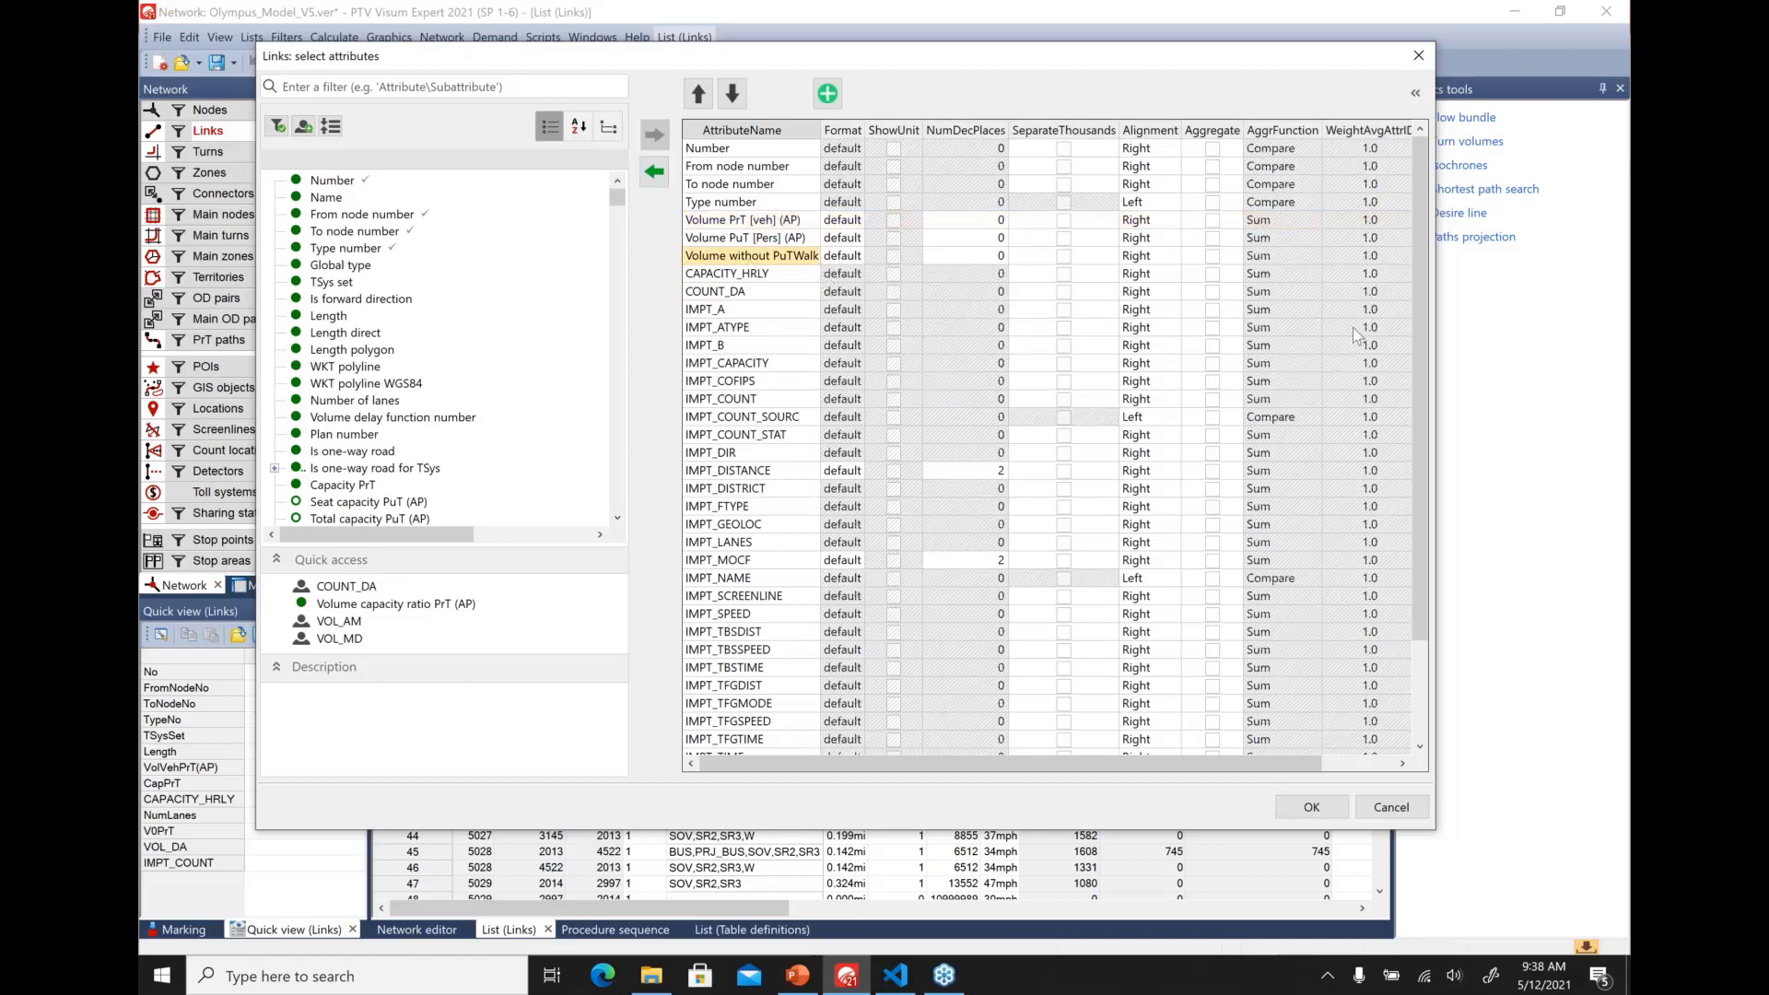
left_click_drag(1422, 418, 1422, 526)
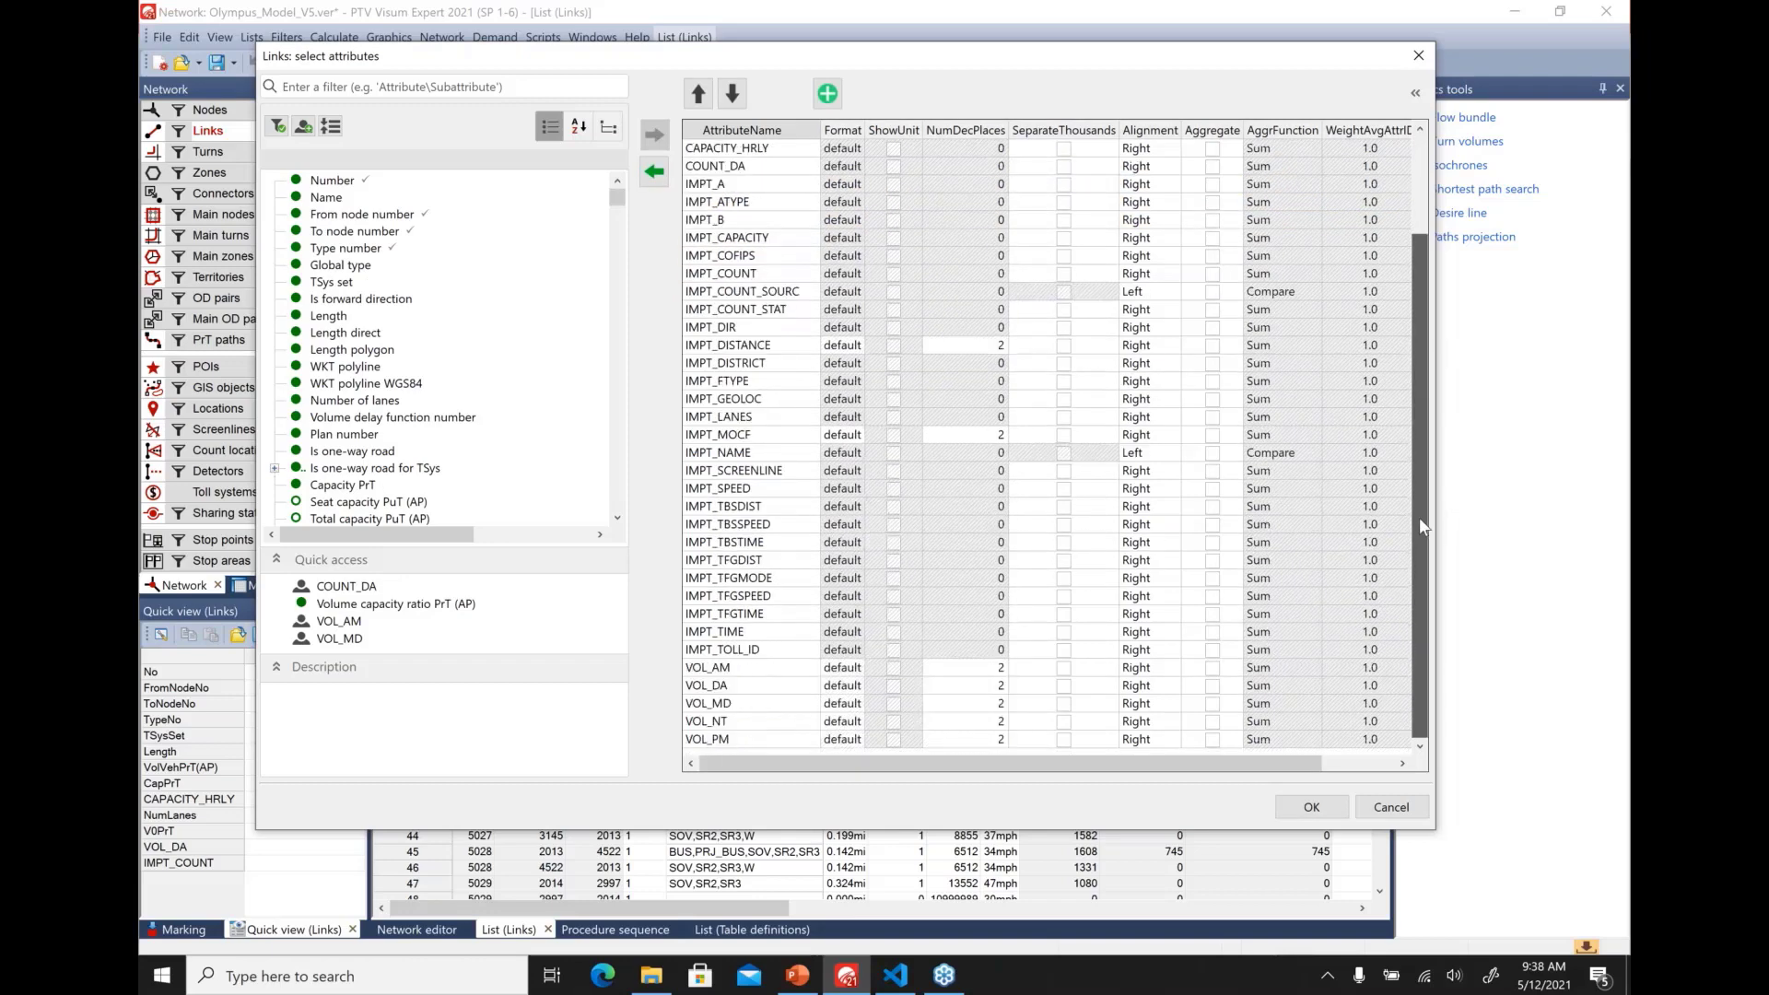
left_click(745, 644, "shift")
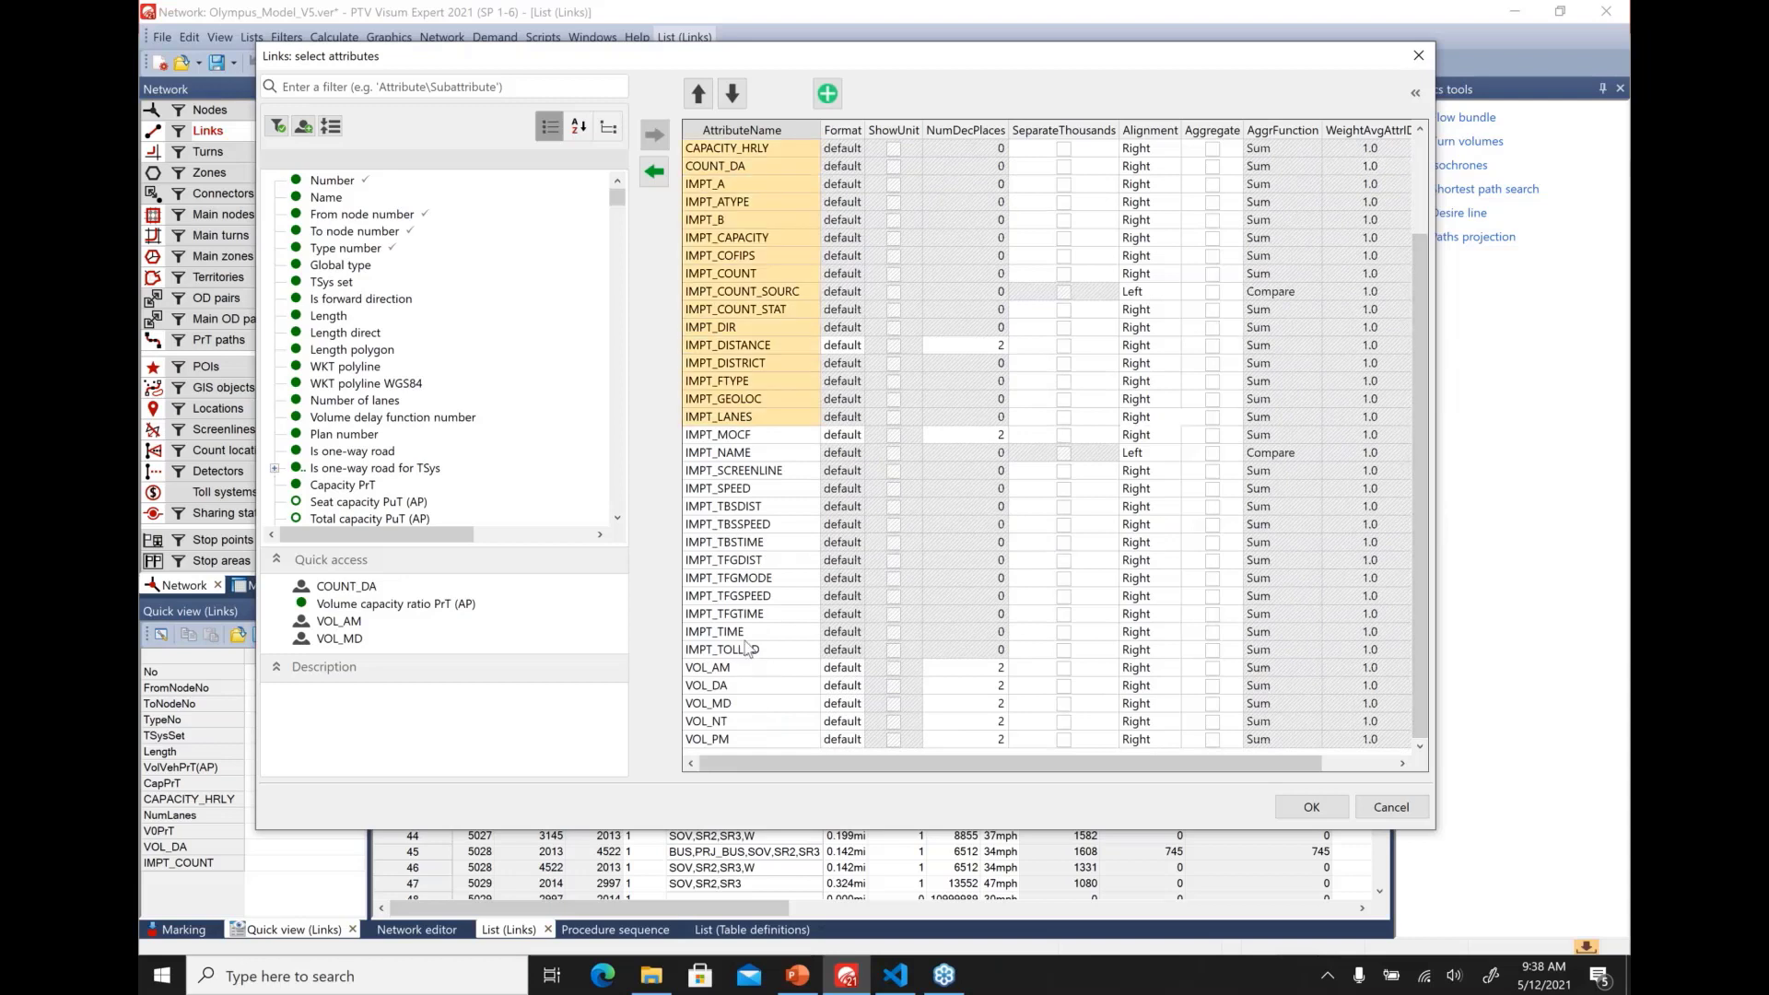
left_click(651, 175)
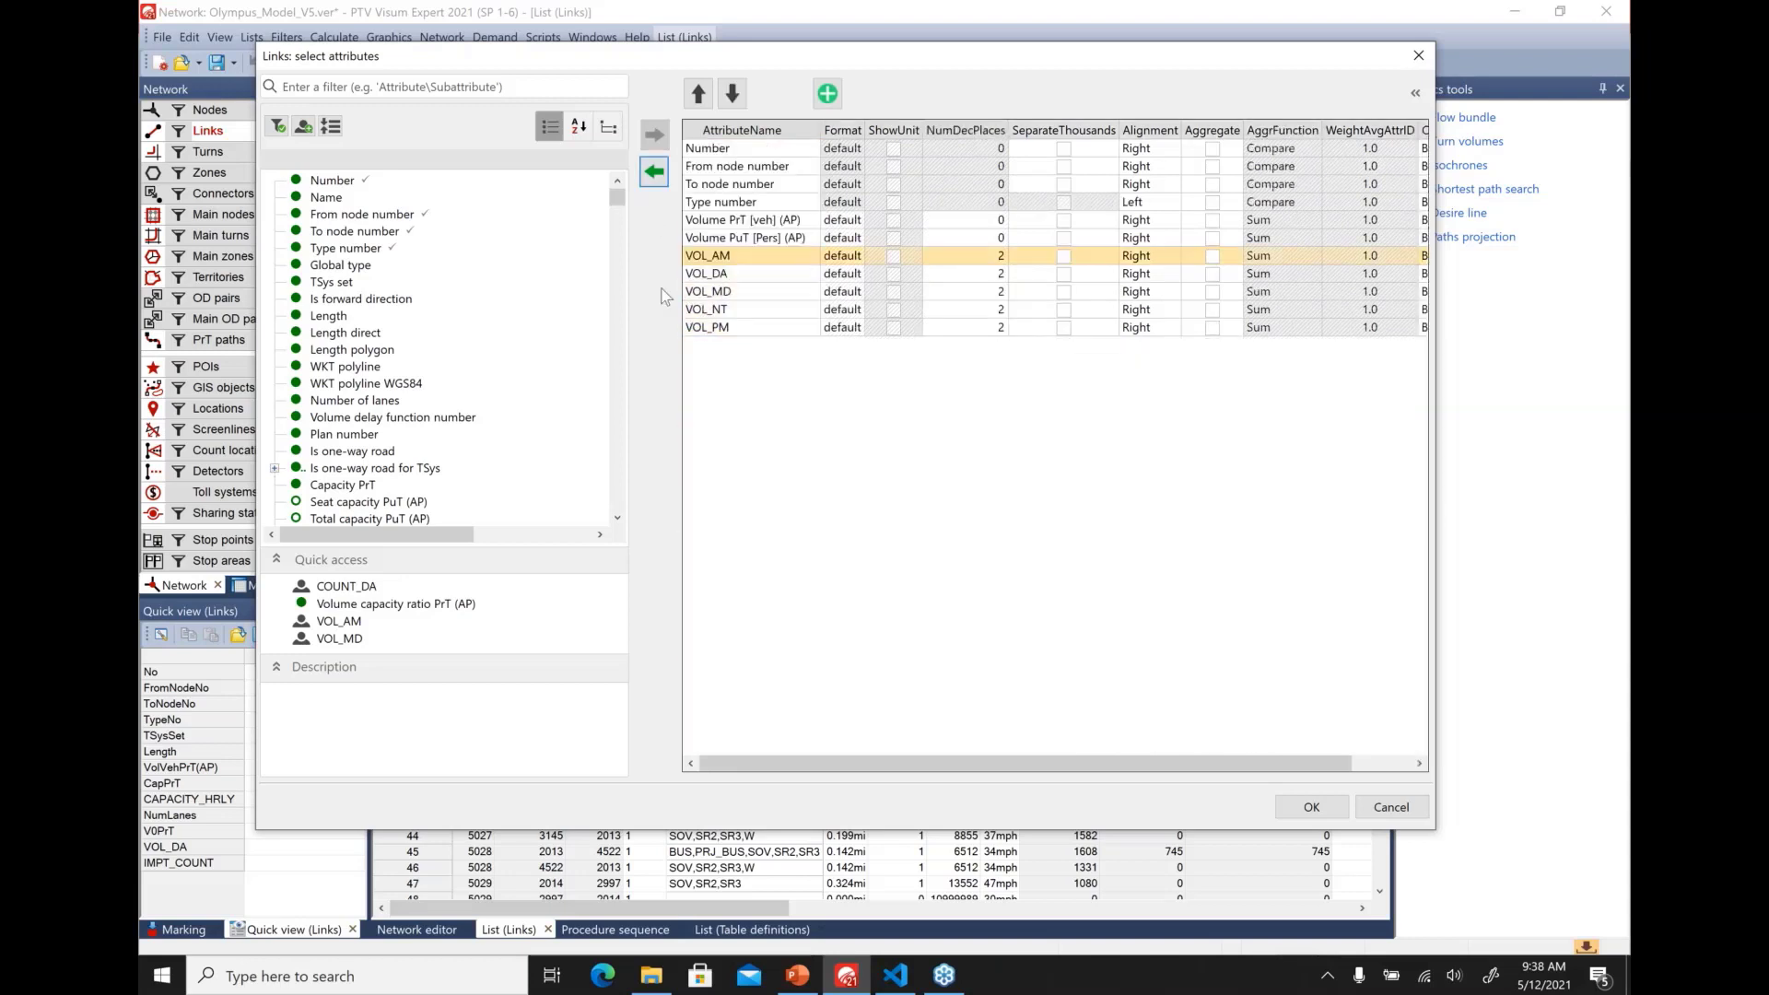
Remove Volume PrT [veh] (AP) and Volume PuT [Pers] (AP) from the Links list's attributes
left_click(751, 224)
left_click(751, 237, "shift")
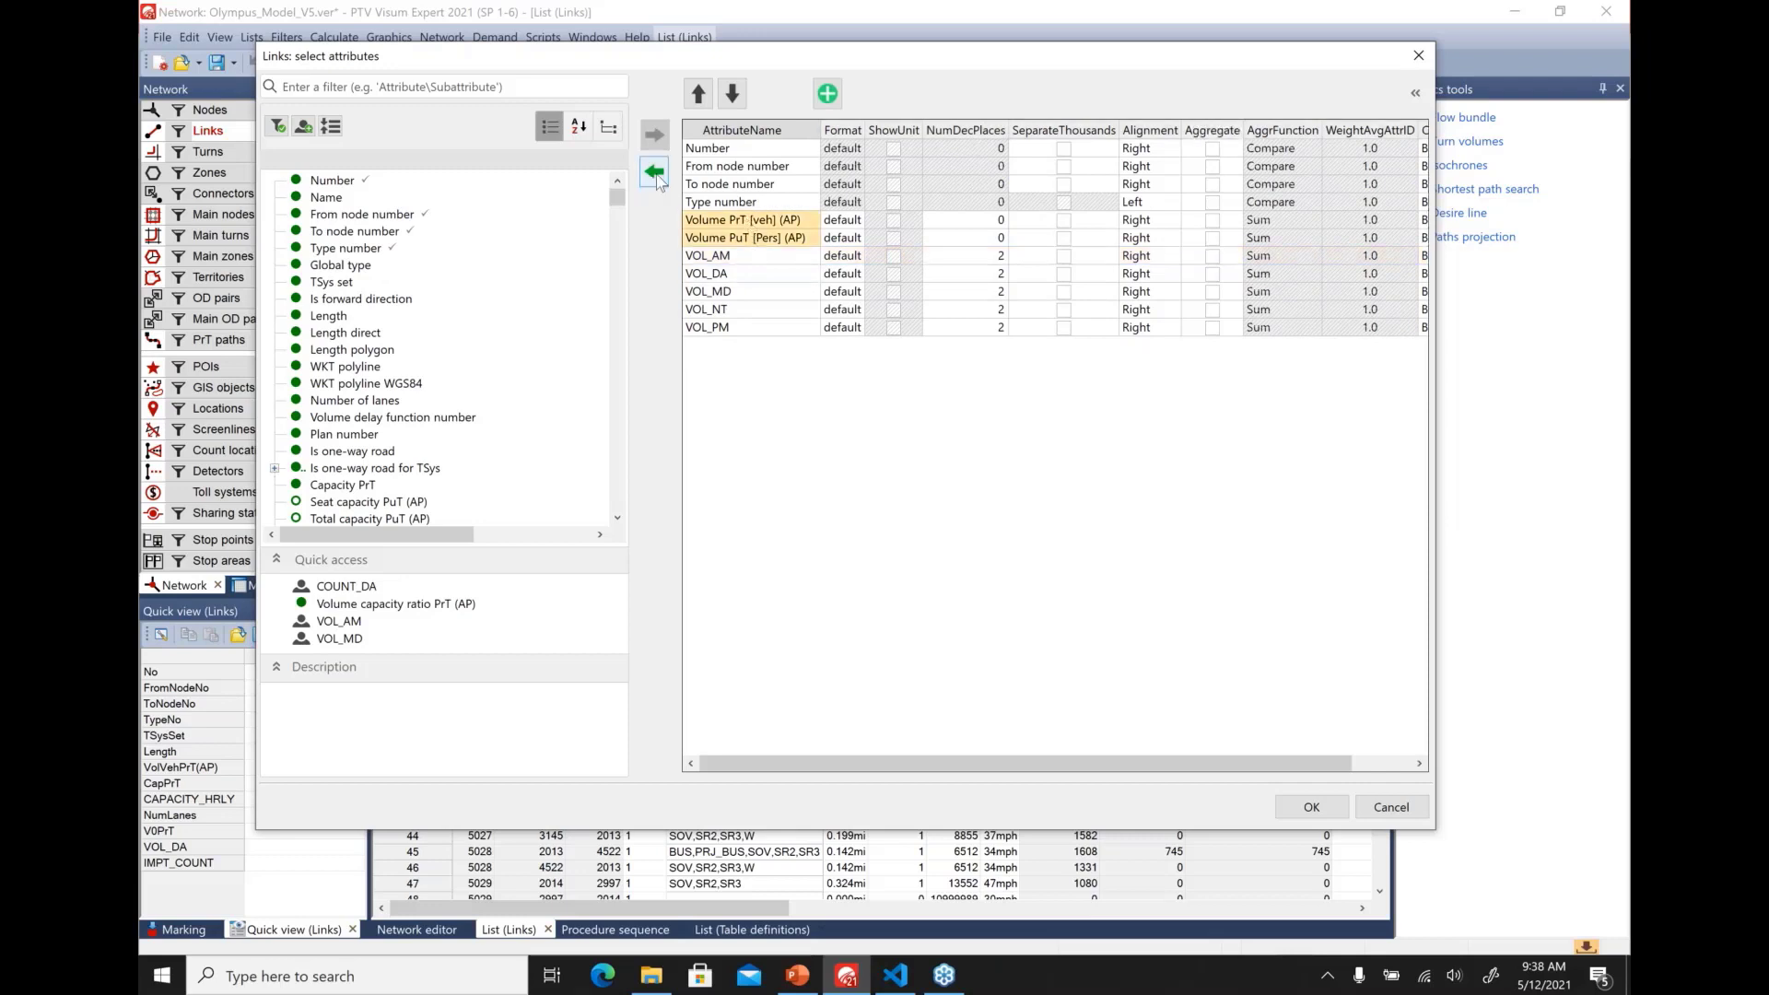
left_click(654, 172)
Move VOL_DA ahead of VOL_AM in the Links list's attributes and set all five volume attributes to 0 decimal places
left_click(743, 239)
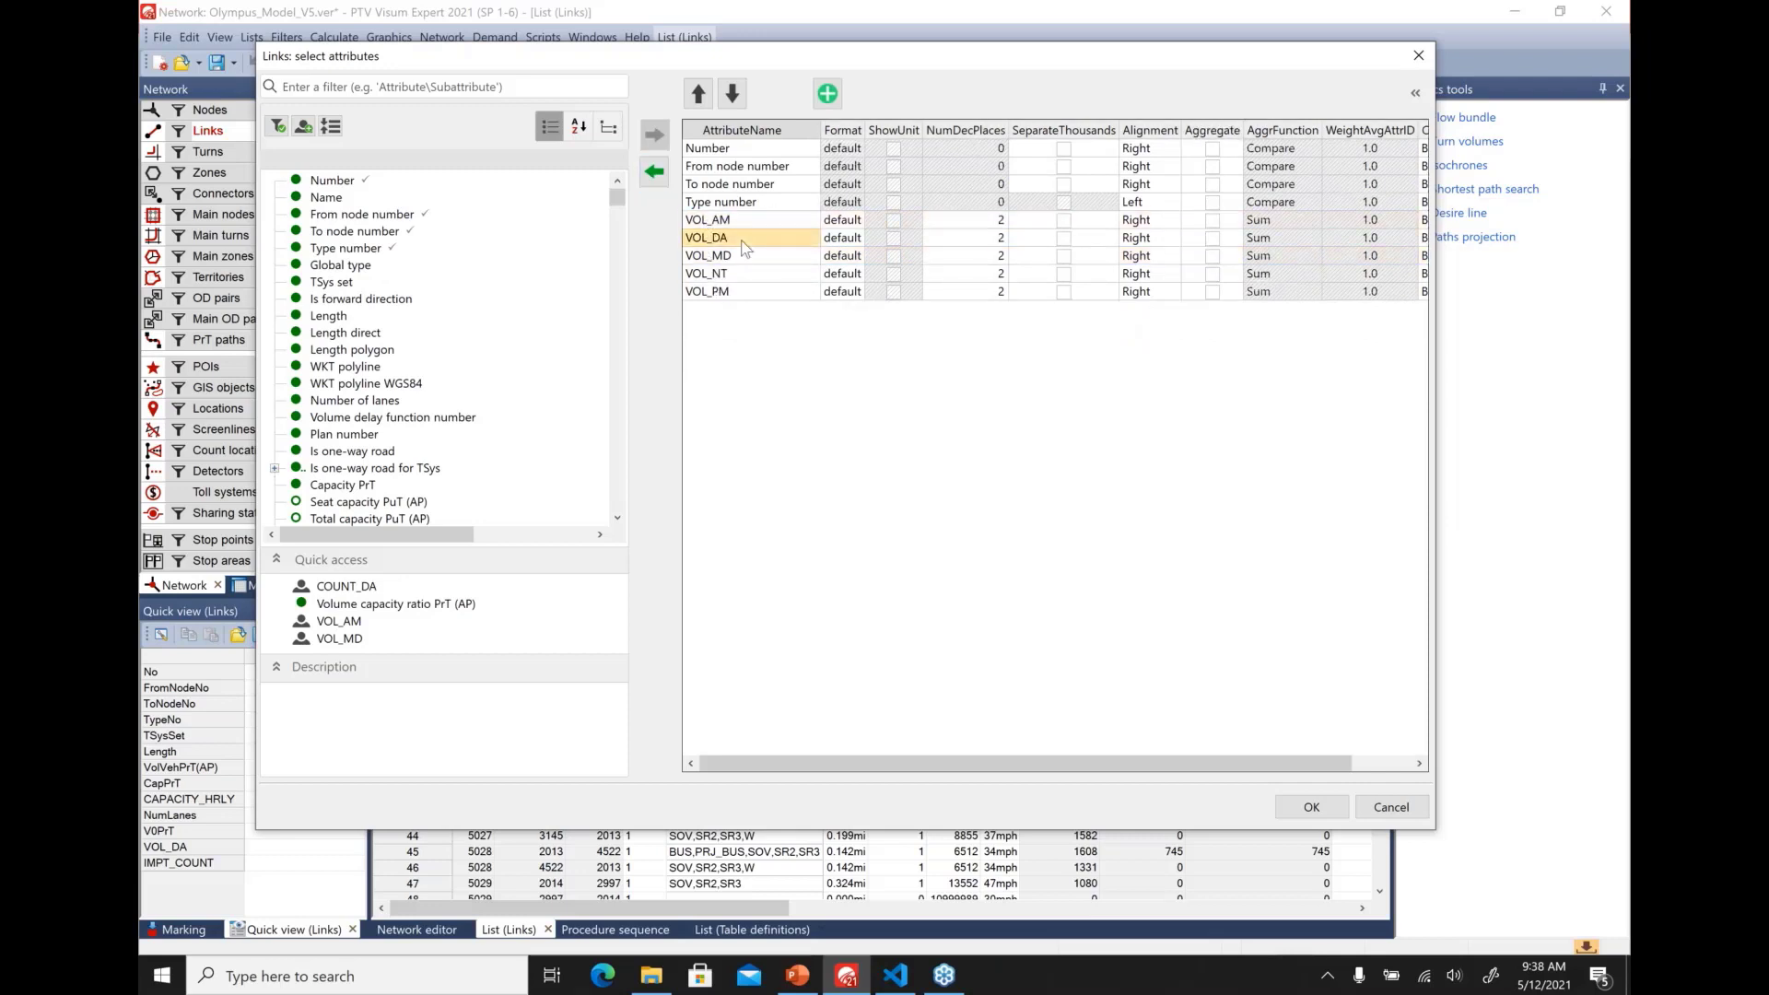
left_click(698, 94)
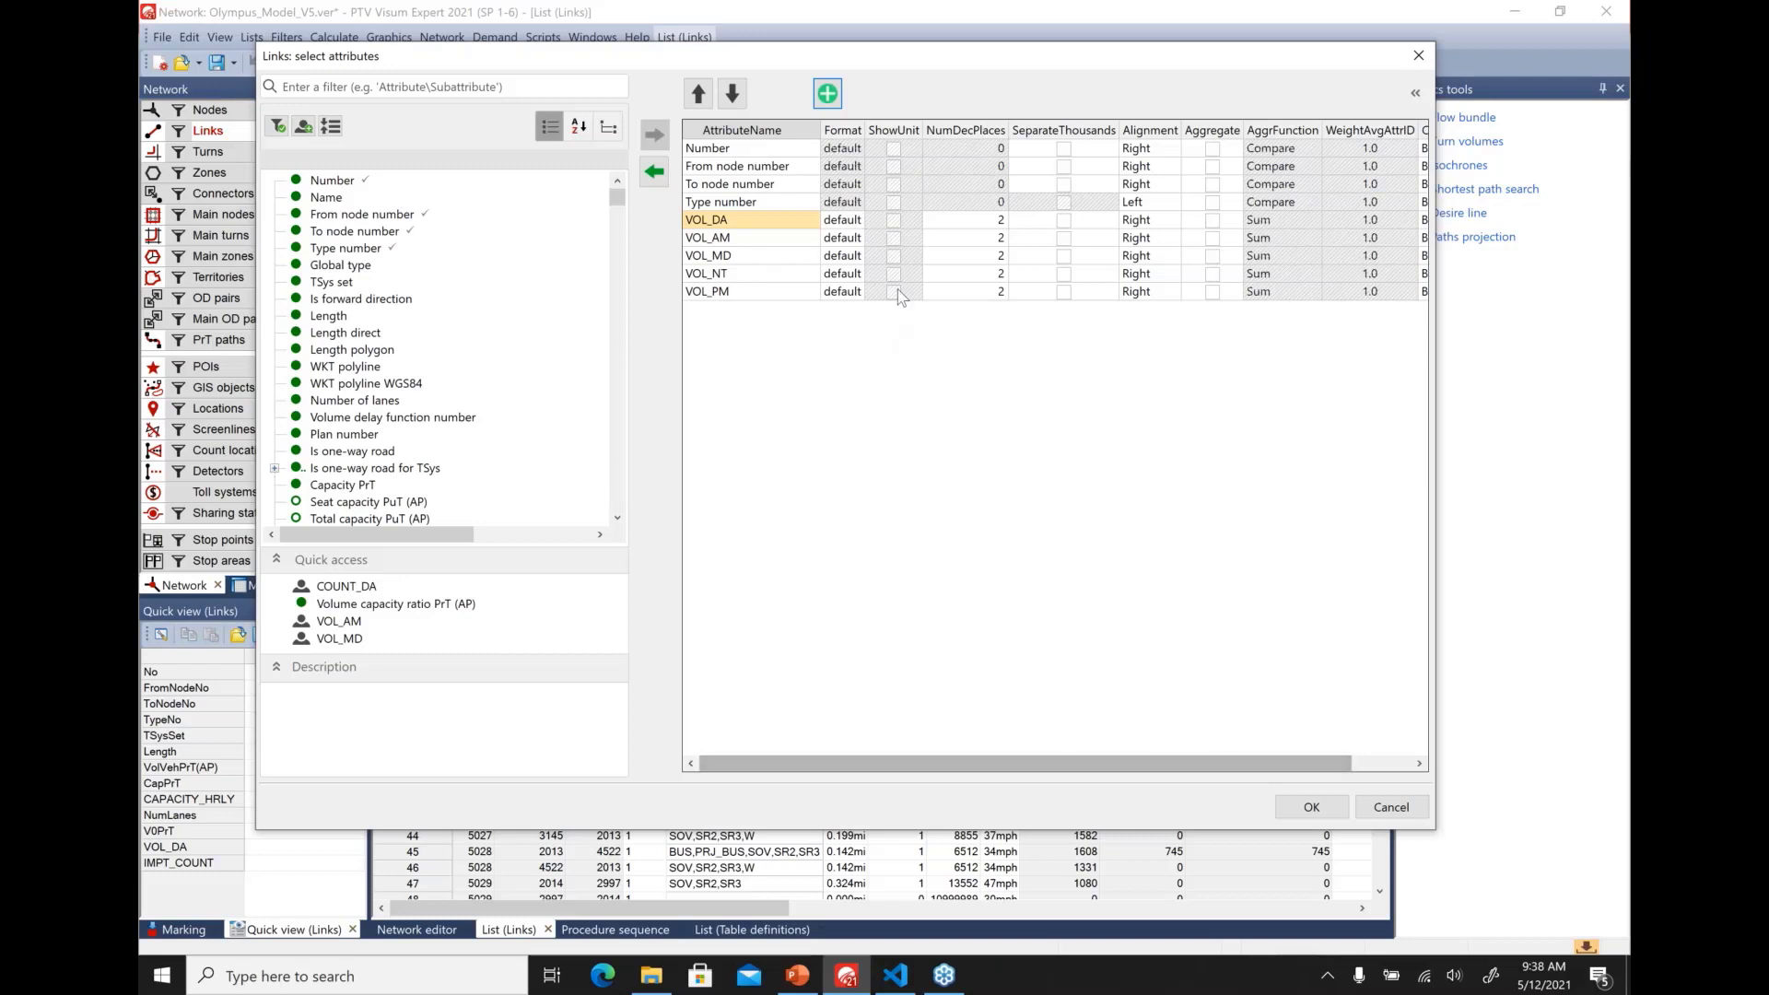
left_click(979, 226)
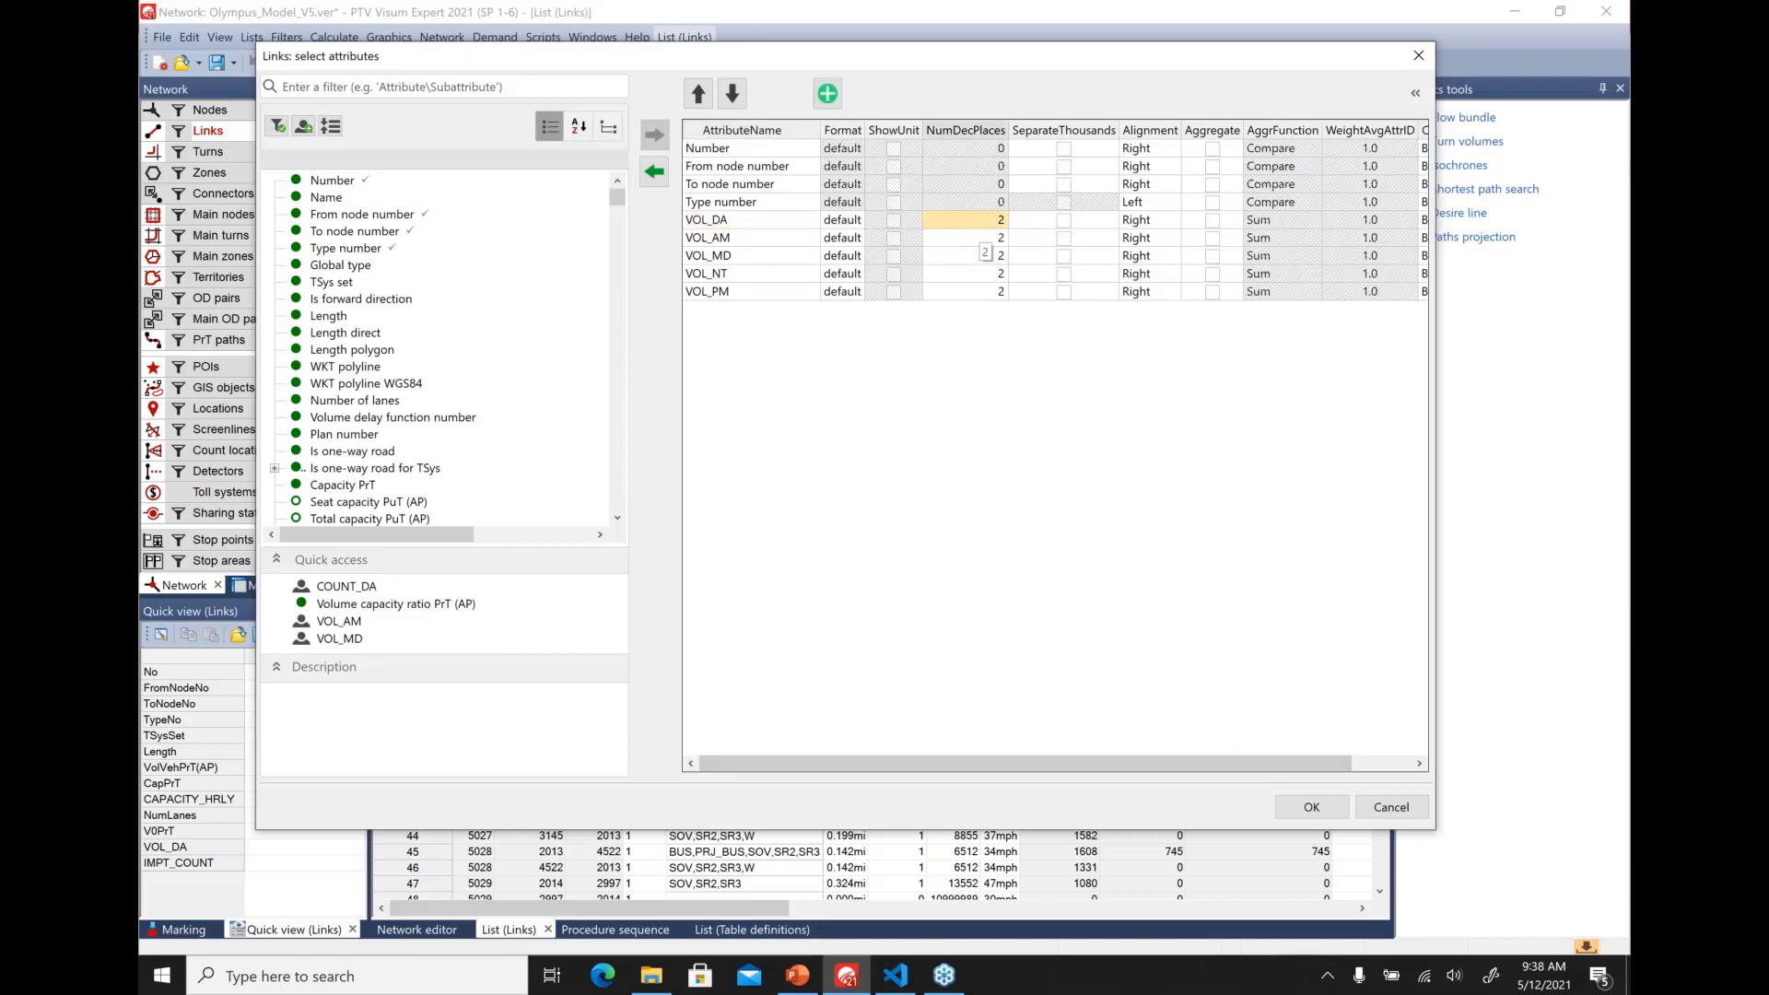
type("0")
key("Down")
type("0")
key("Down")
type("0")
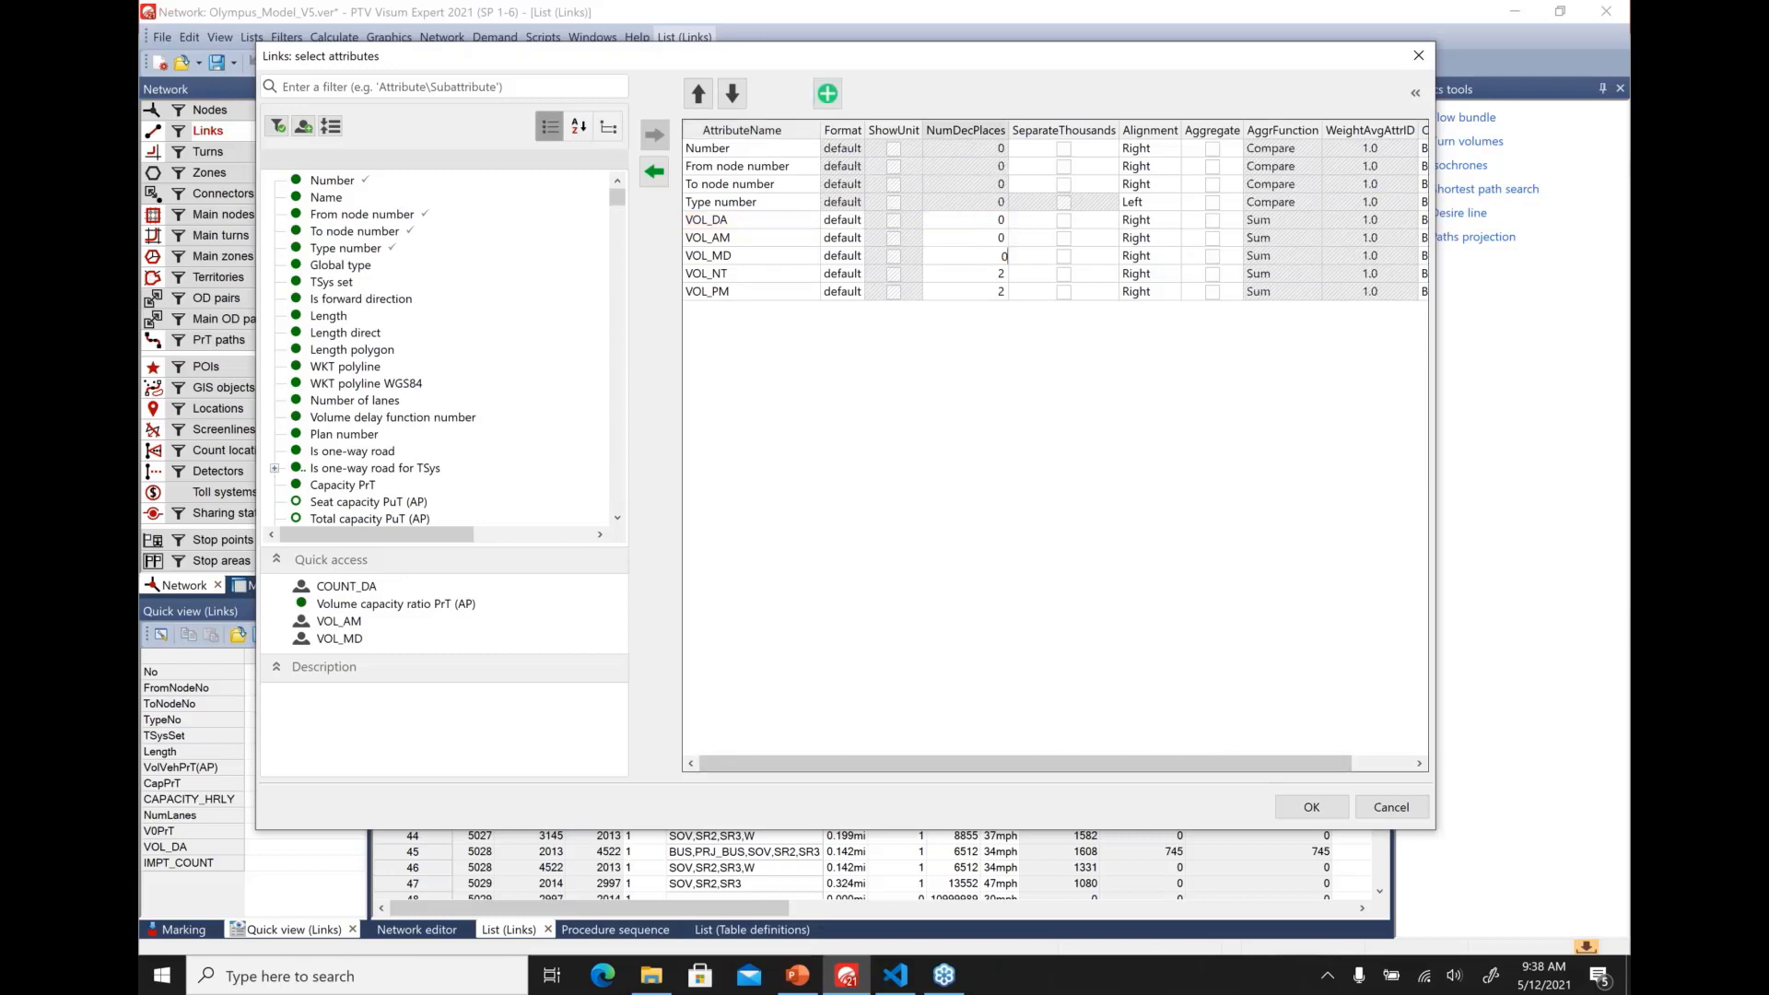
key("Down")
type("0")
key("Down")
type("0")
key("Return")
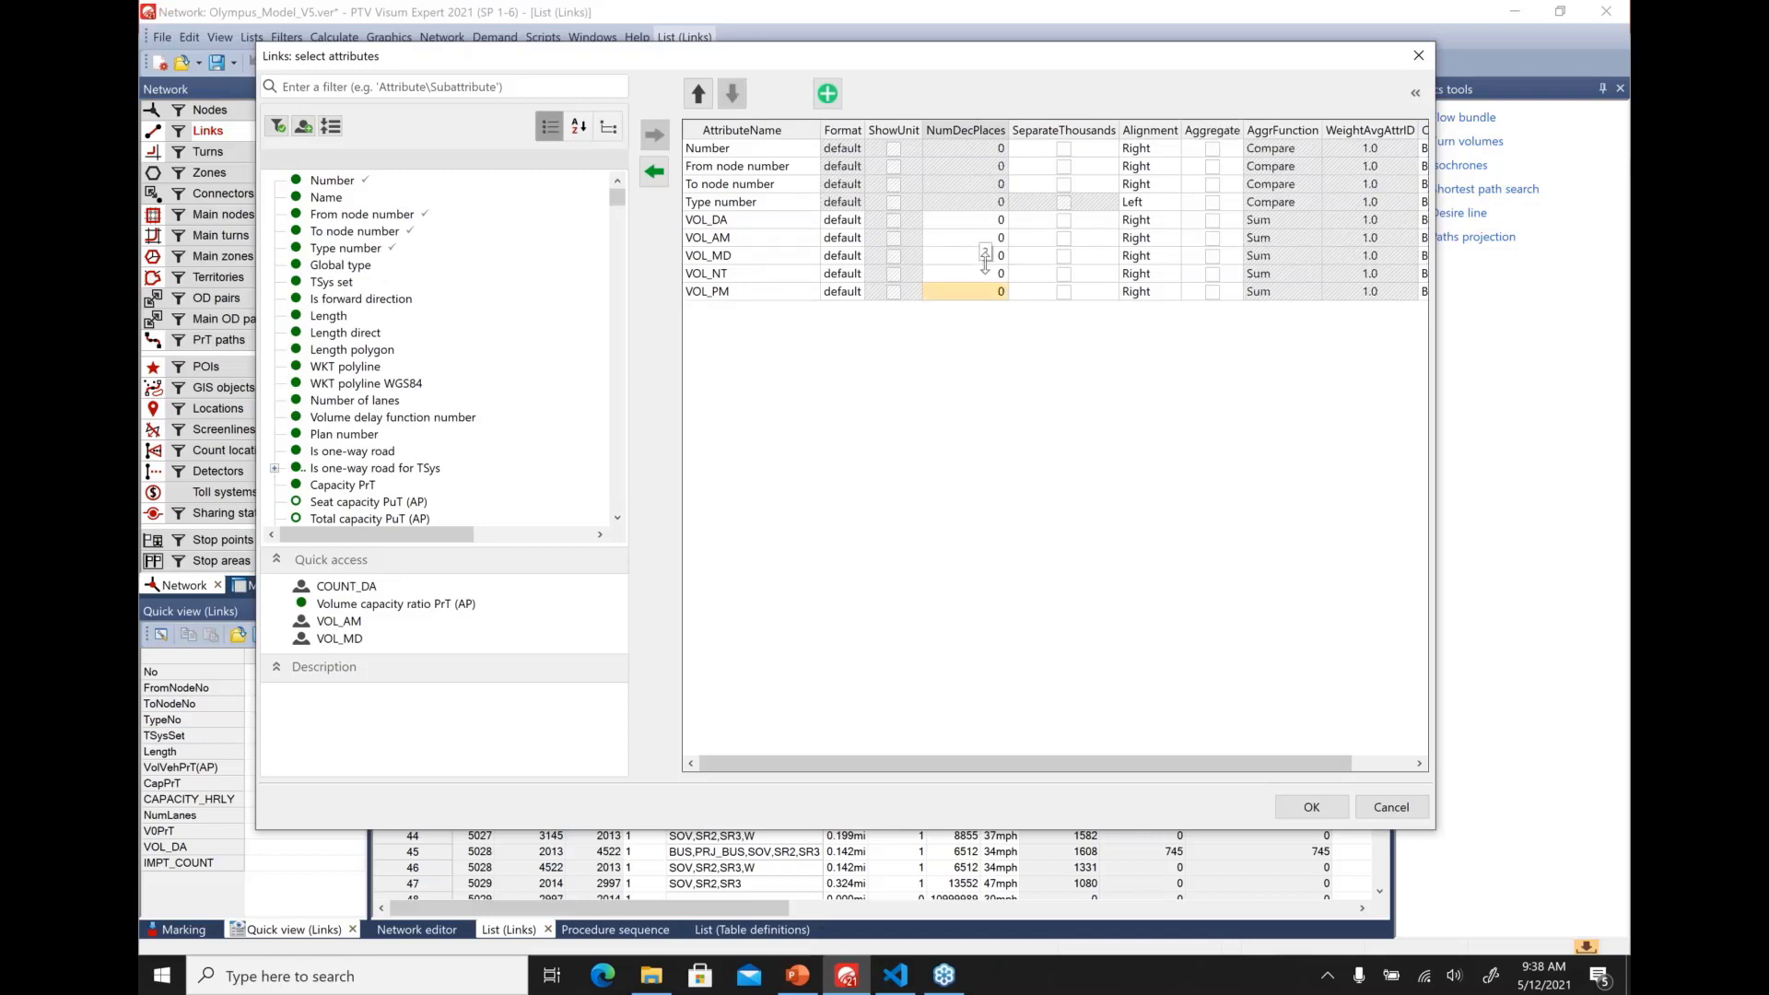
left_click(1323, 810)
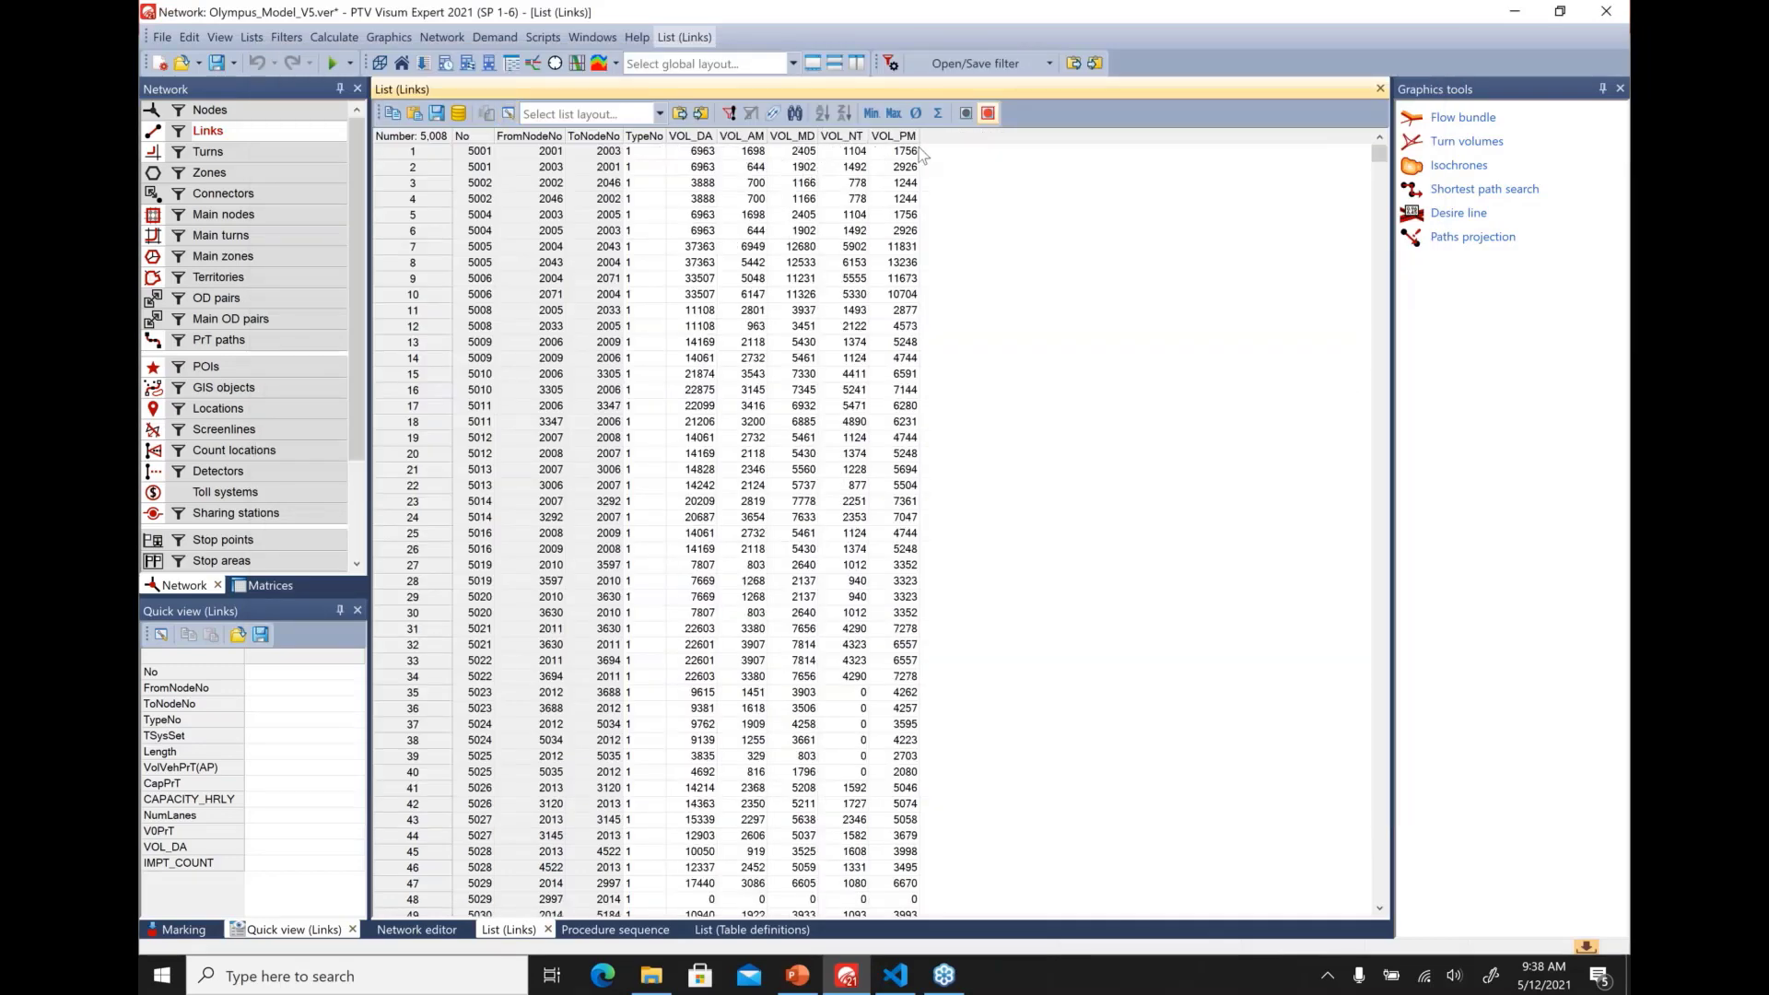
Add the IMPT_FTYPE attribute to the Links list's attribute selection
mouse_move(791, 202)
left_click_drag(1381, 159, 1433, 152)
left_click(508, 115)
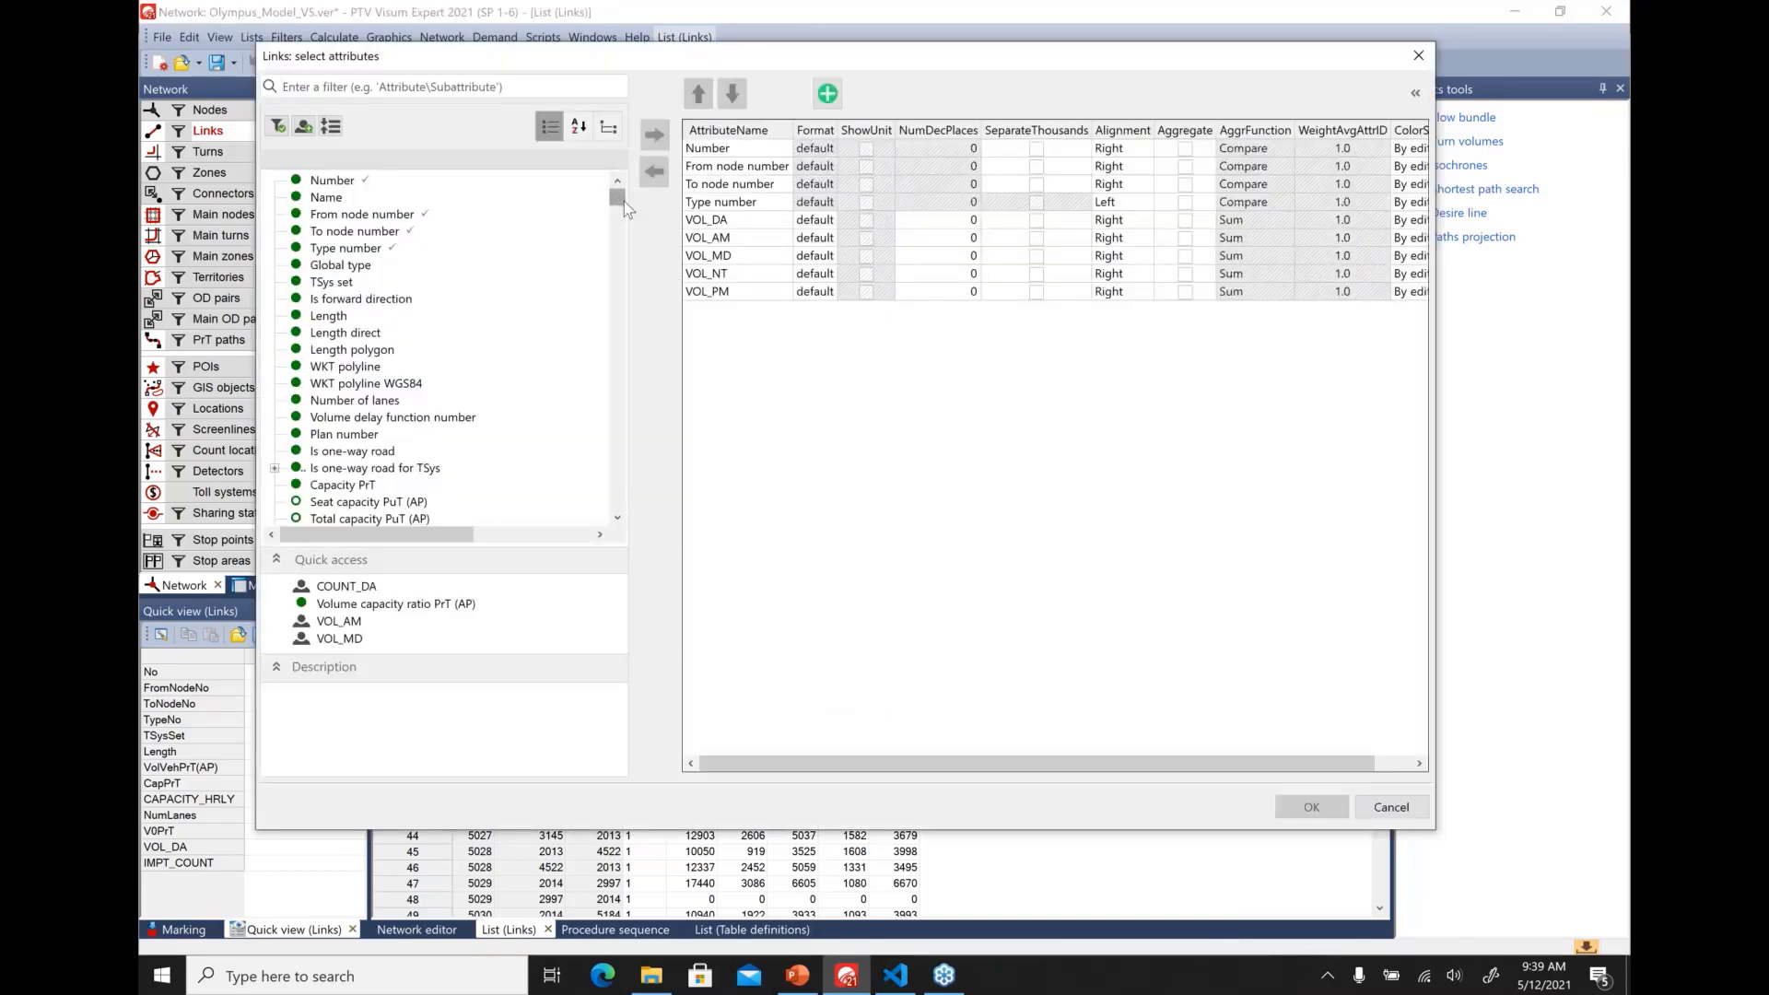
left_click_drag(623, 201, 619, 467)
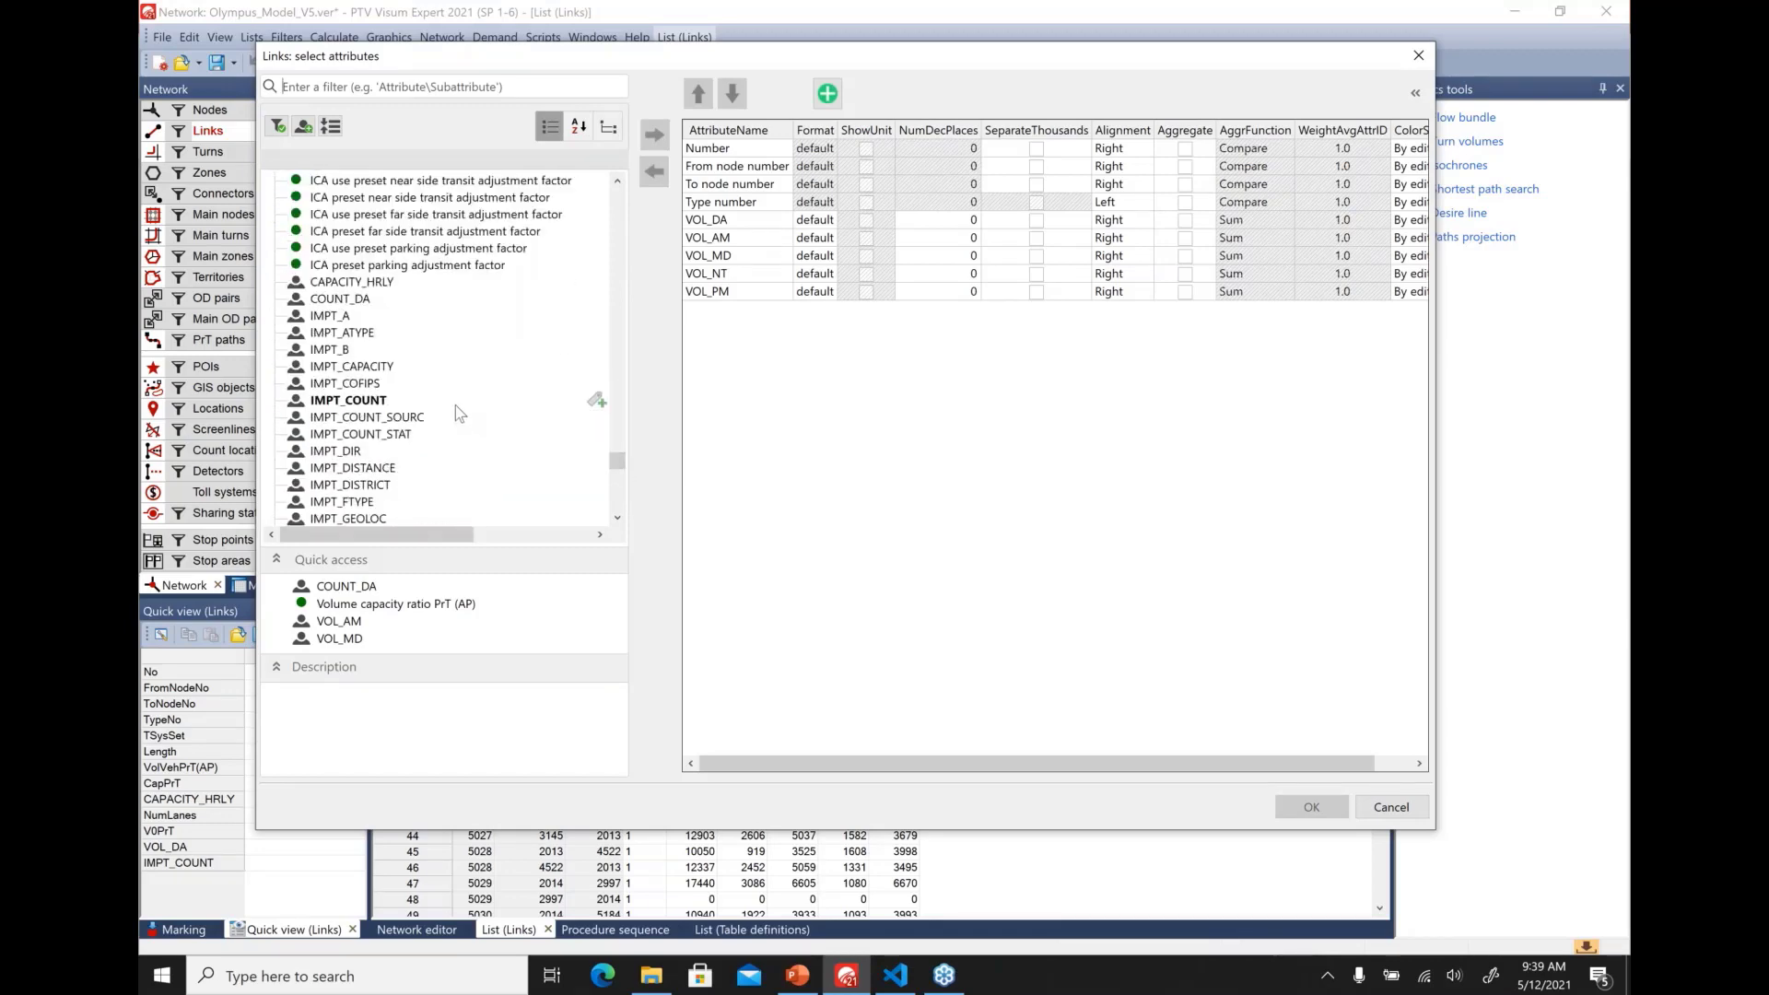
scroll(455, 407, "down", 1)
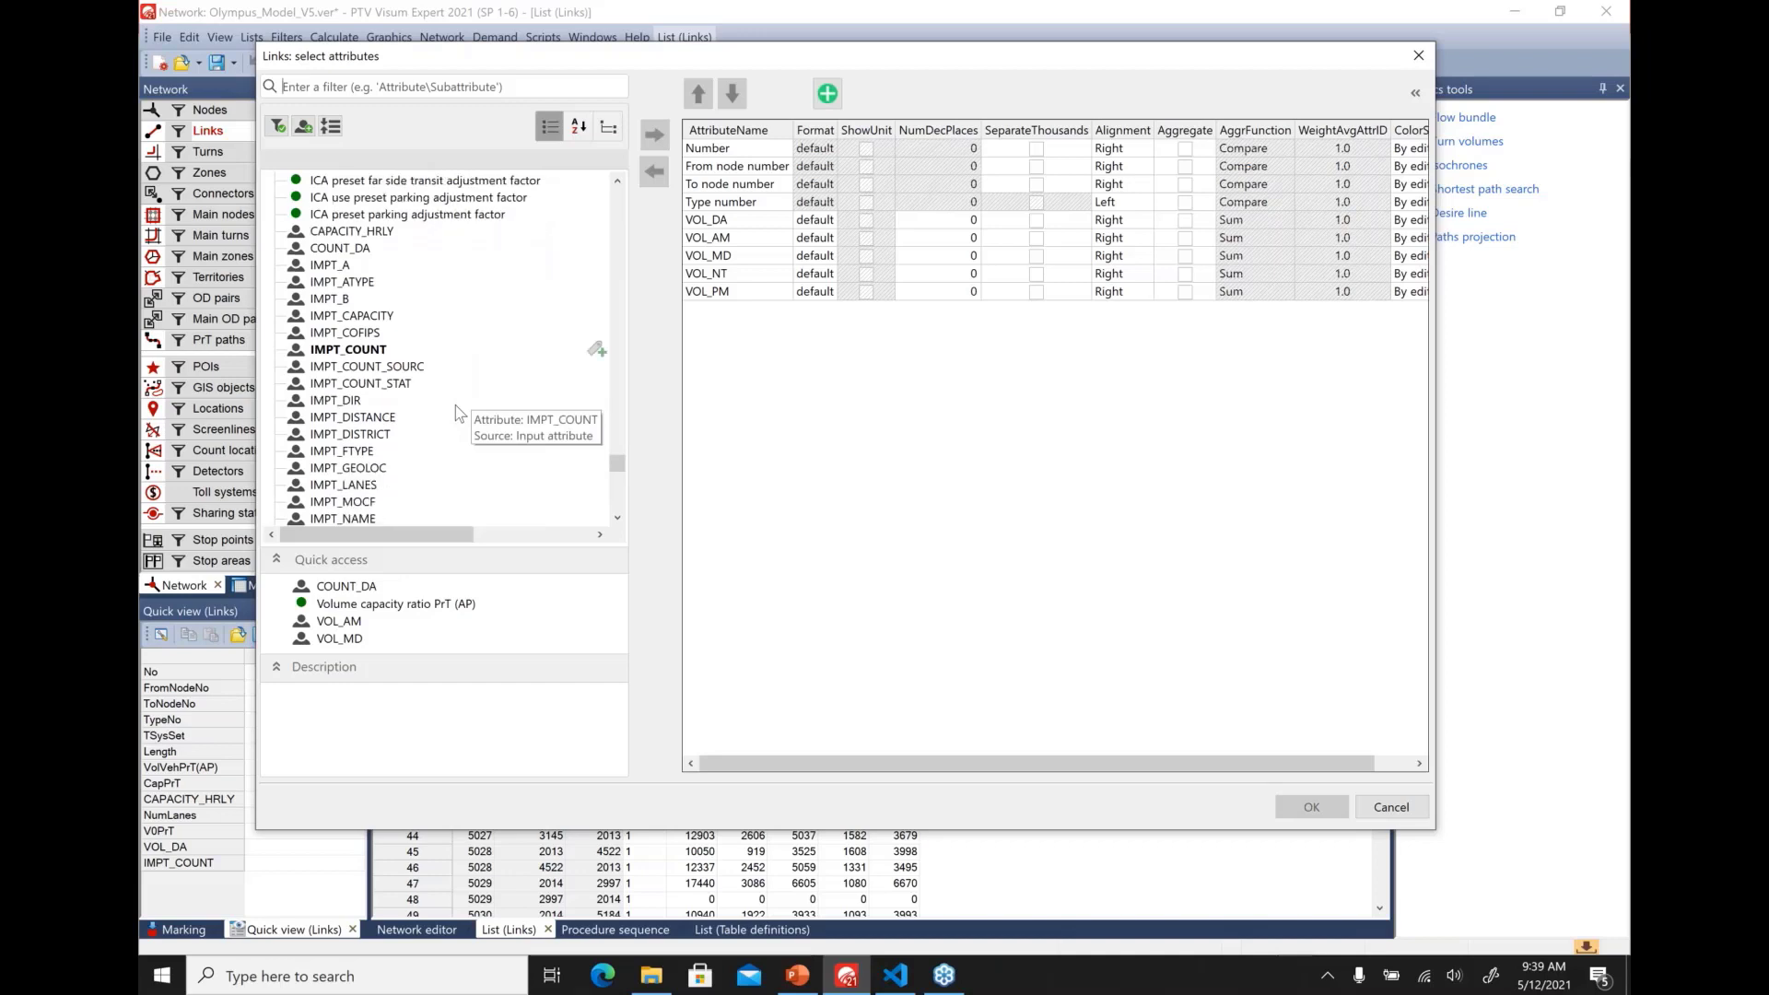
left_click(384, 450)
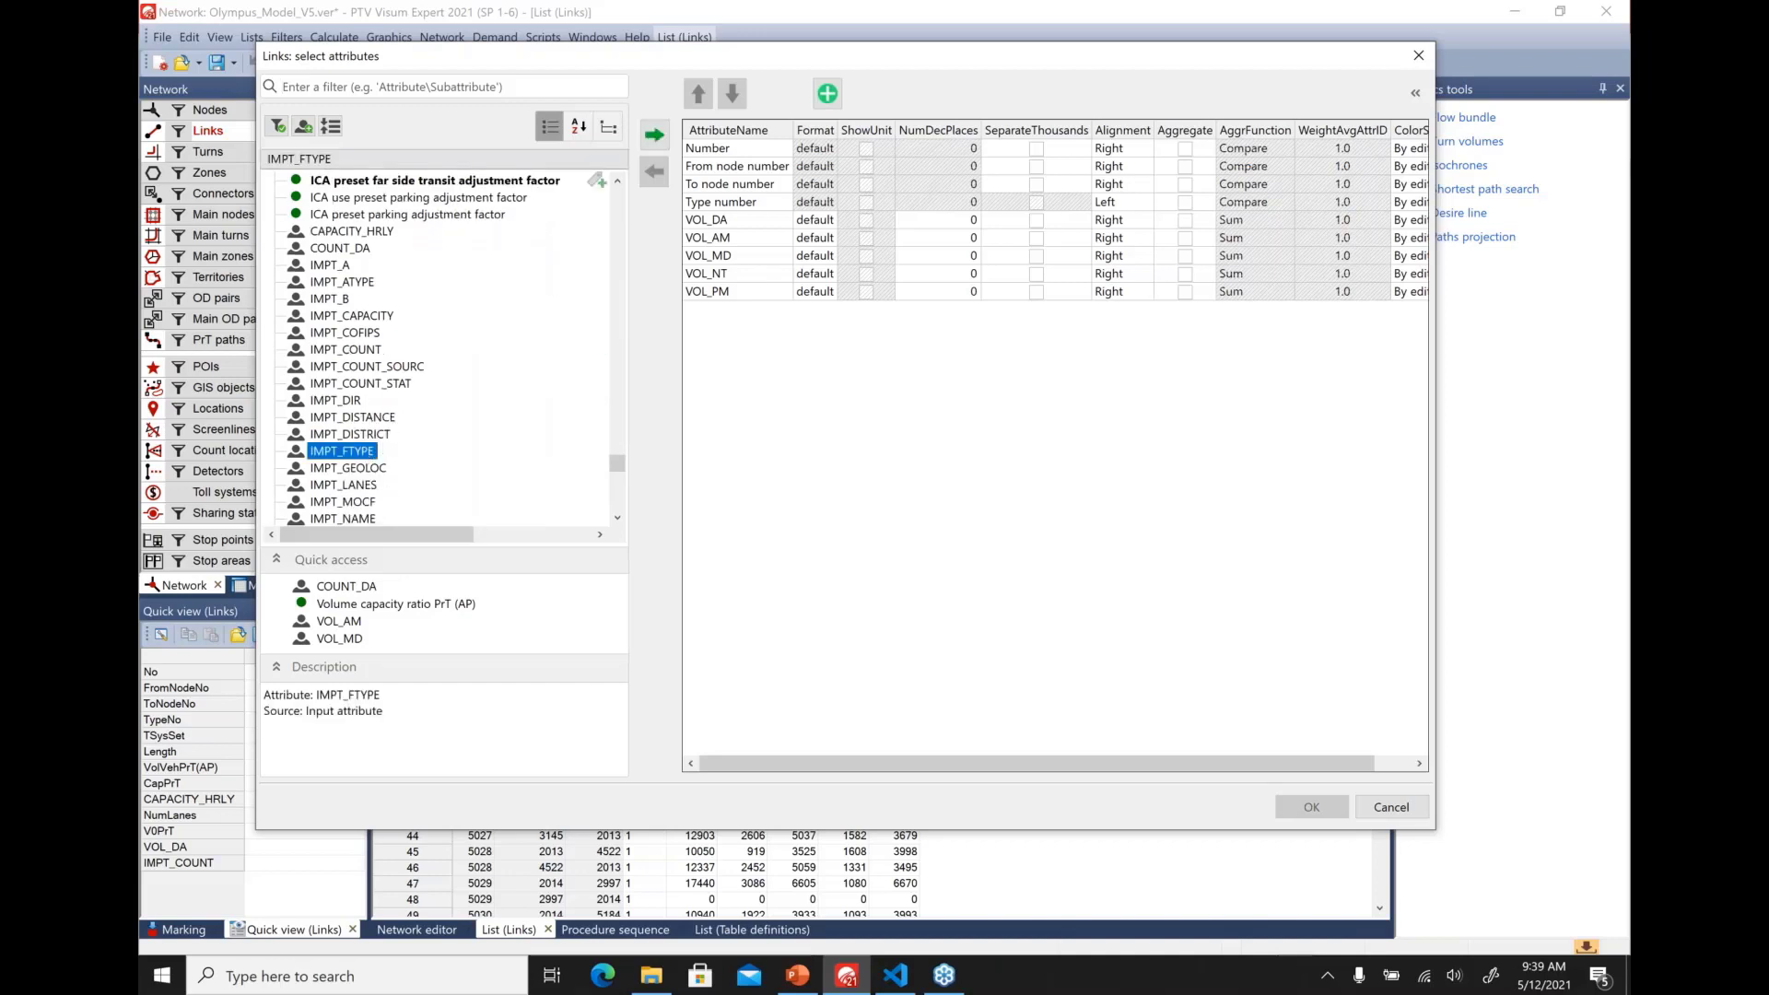
left_click(656, 136)
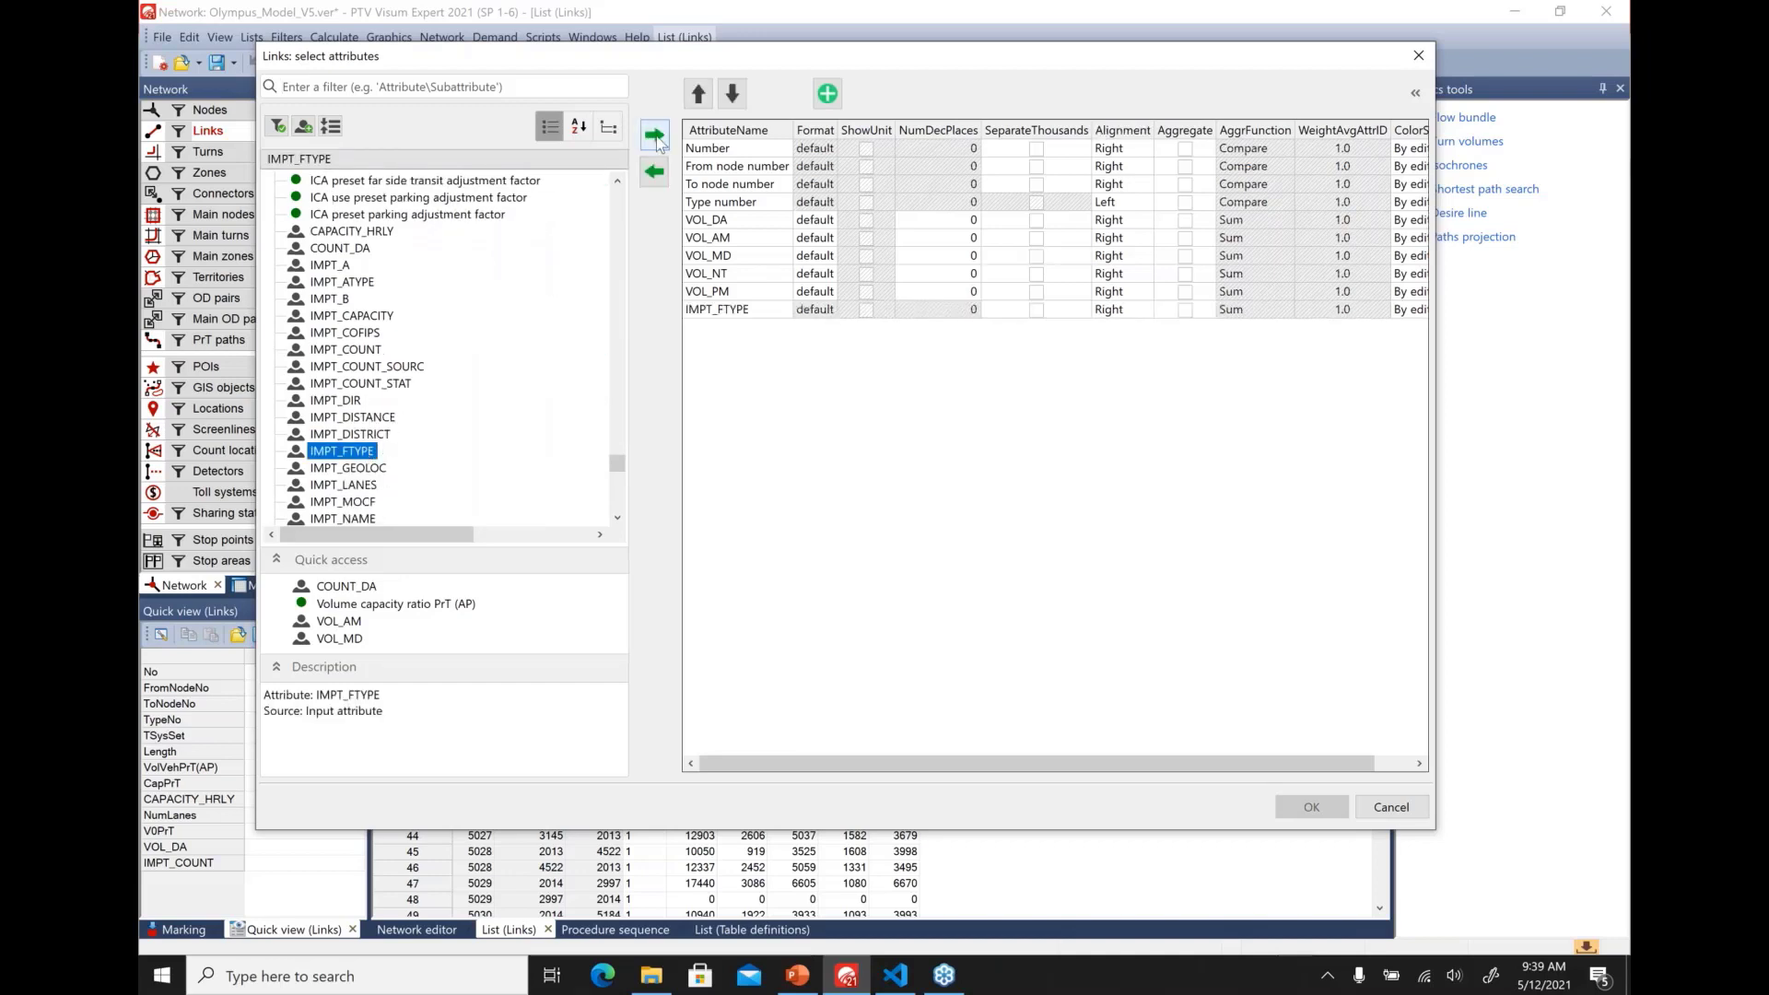
Reorder the selected attributes so IMPT_FTYPE sits directly between Type number and VOL_DA
left_click(699, 93)
left_click(699, 93)
left_click(698, 93)
left_click(698, 93)
left_click(701, 99)
left_click(700, 99)
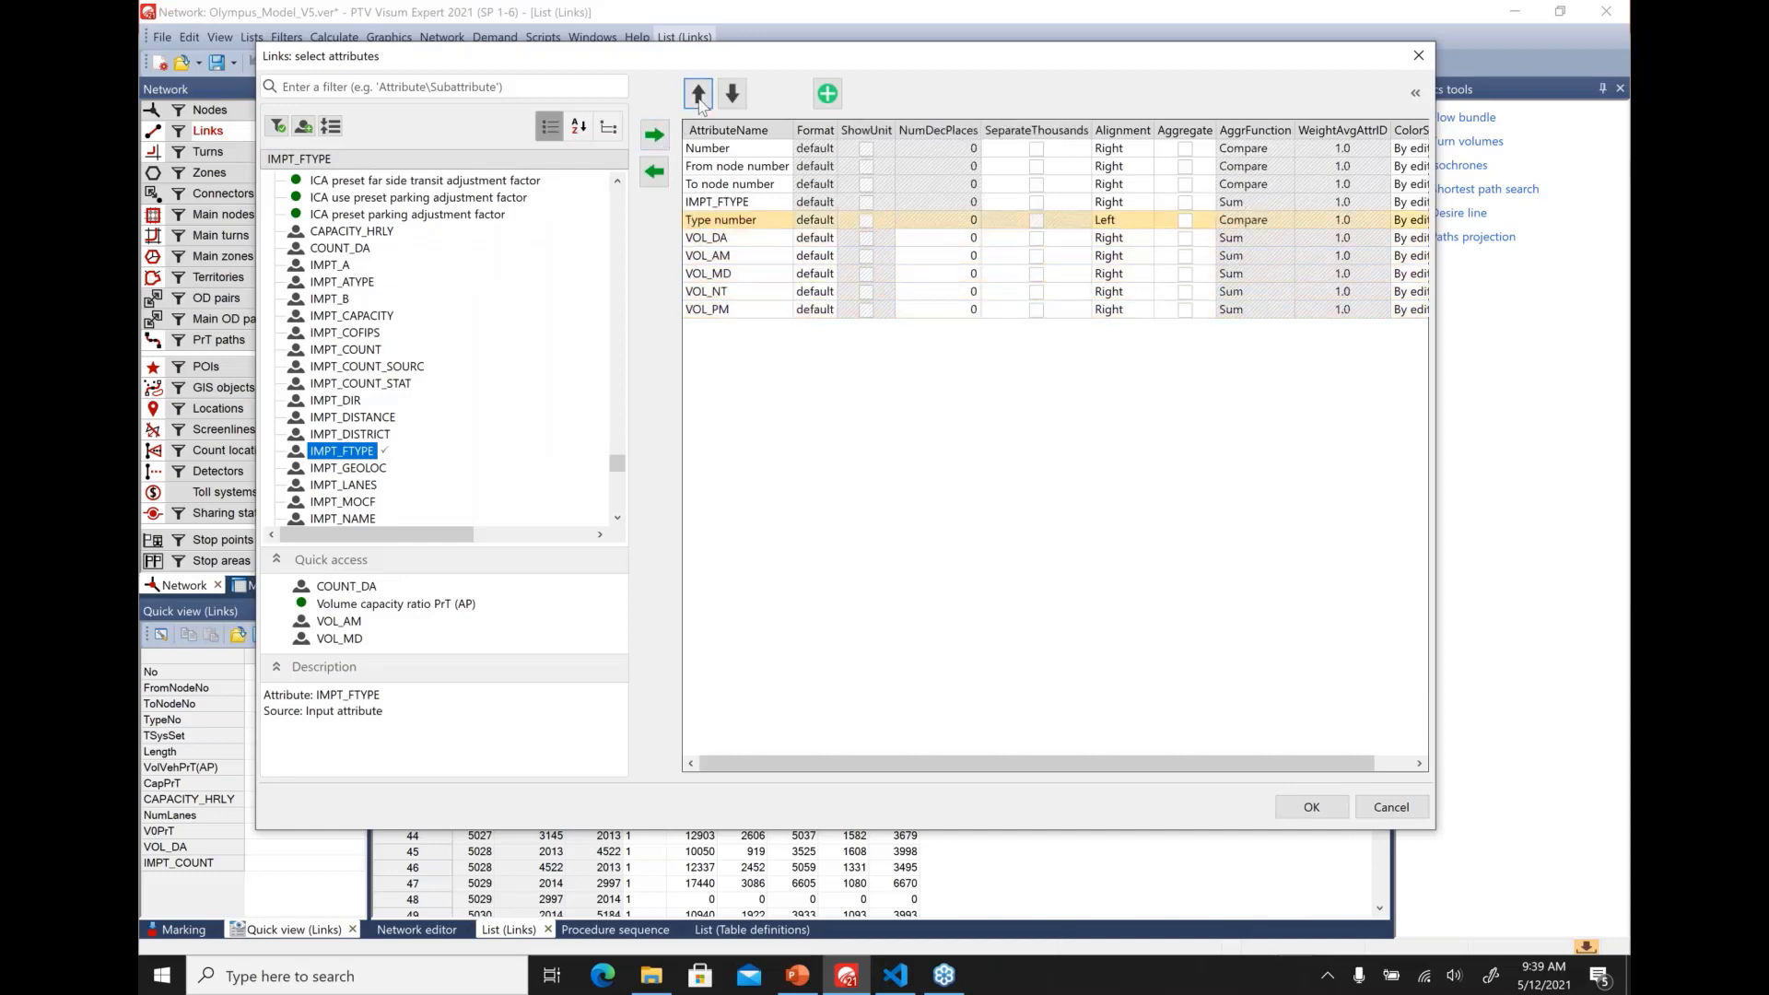
left_click(734, 100)
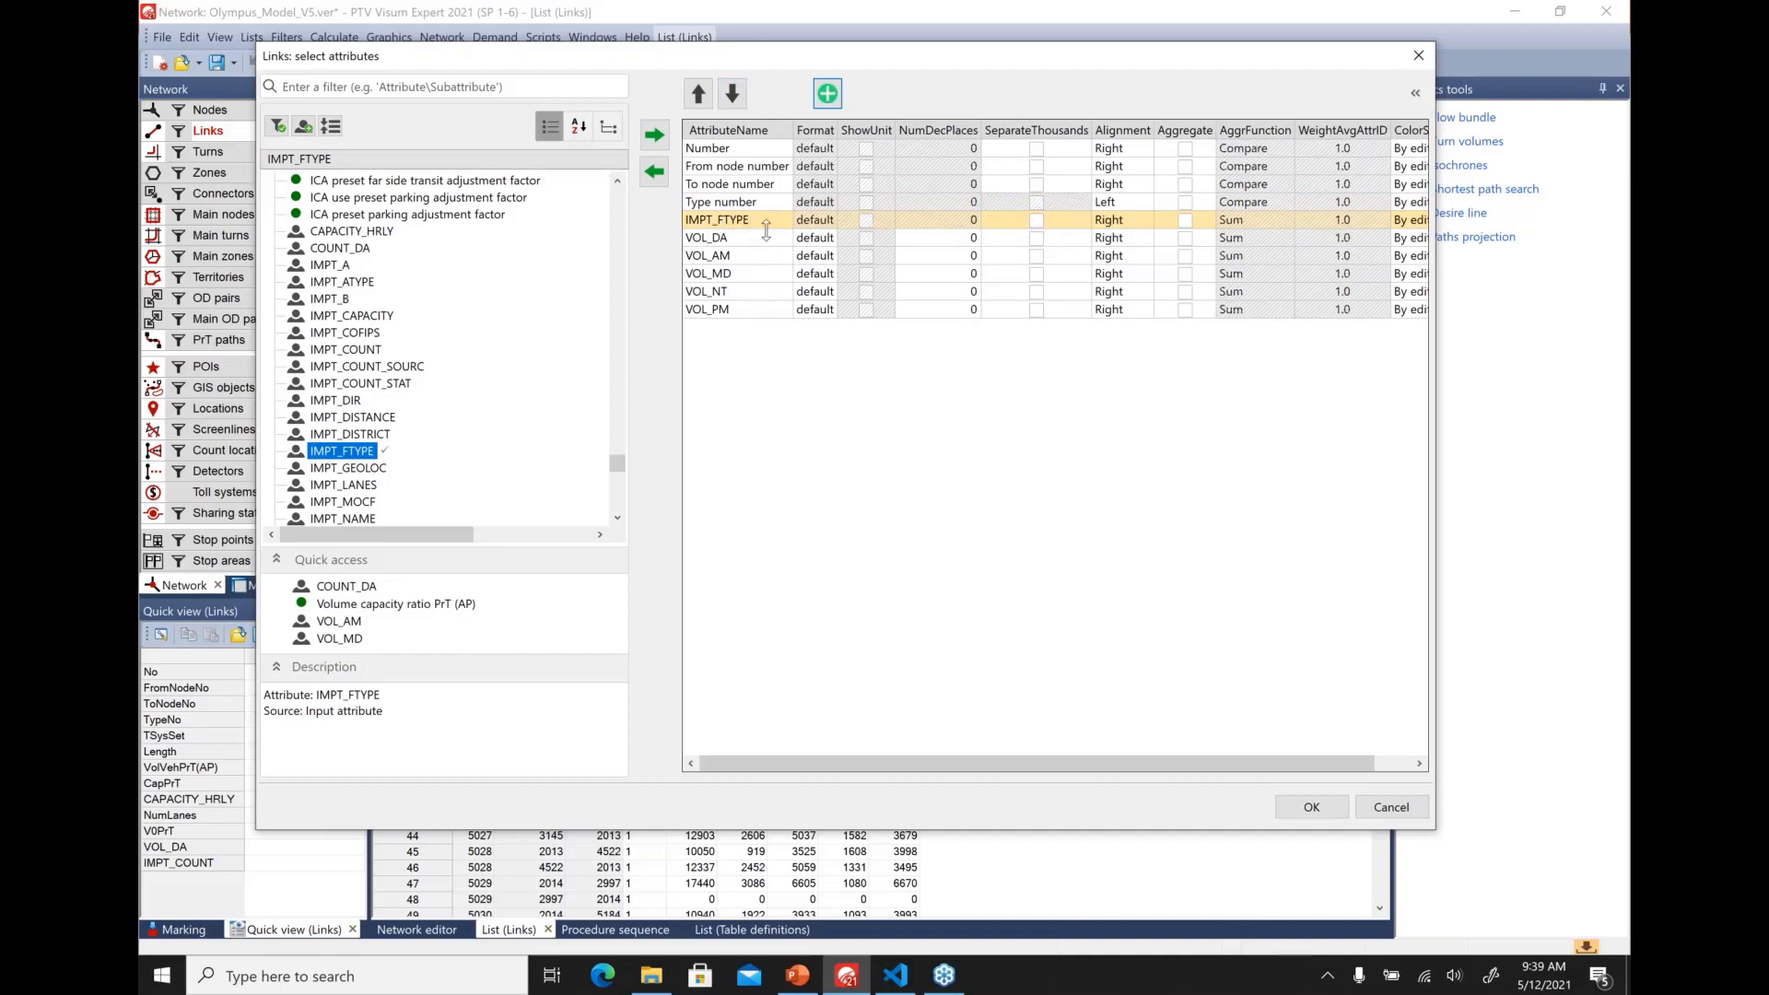
Aggregate the Links list by IMPT_FTYPE and widen the summed volume columns so their headers are readable
left_click(1185, 220)
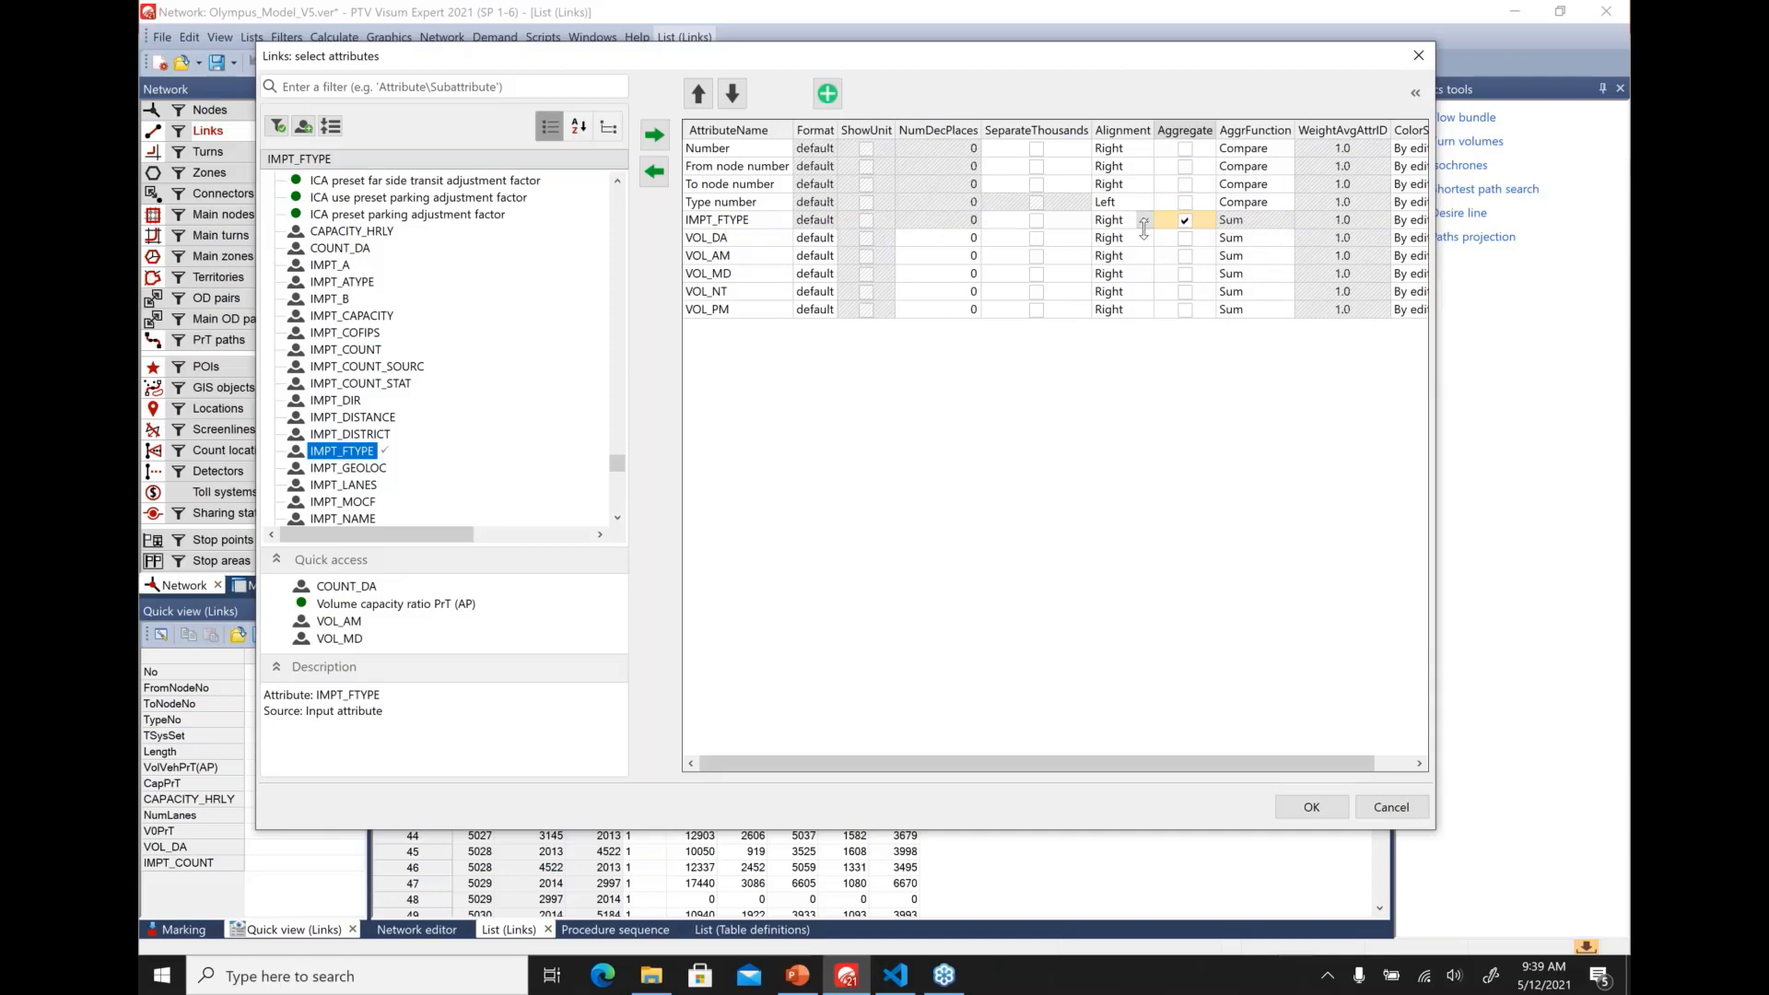
left_click(1303, 816)
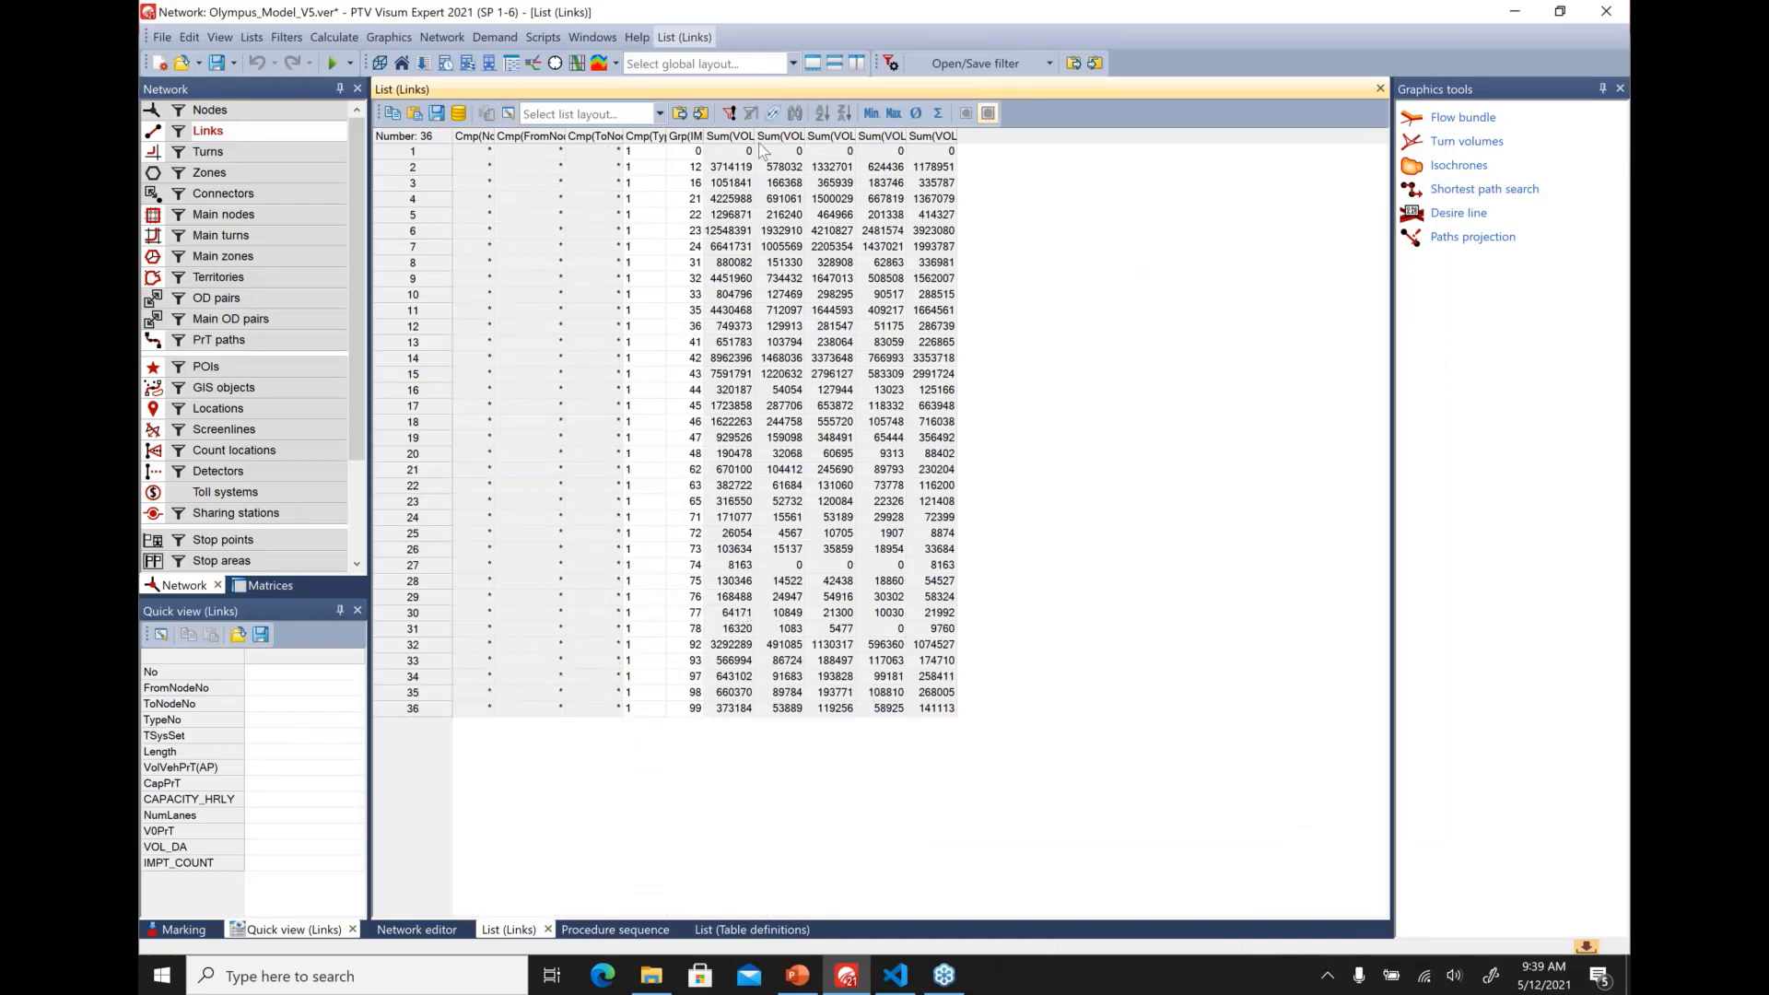
left_click_drag(755, 136, 1141, 135)
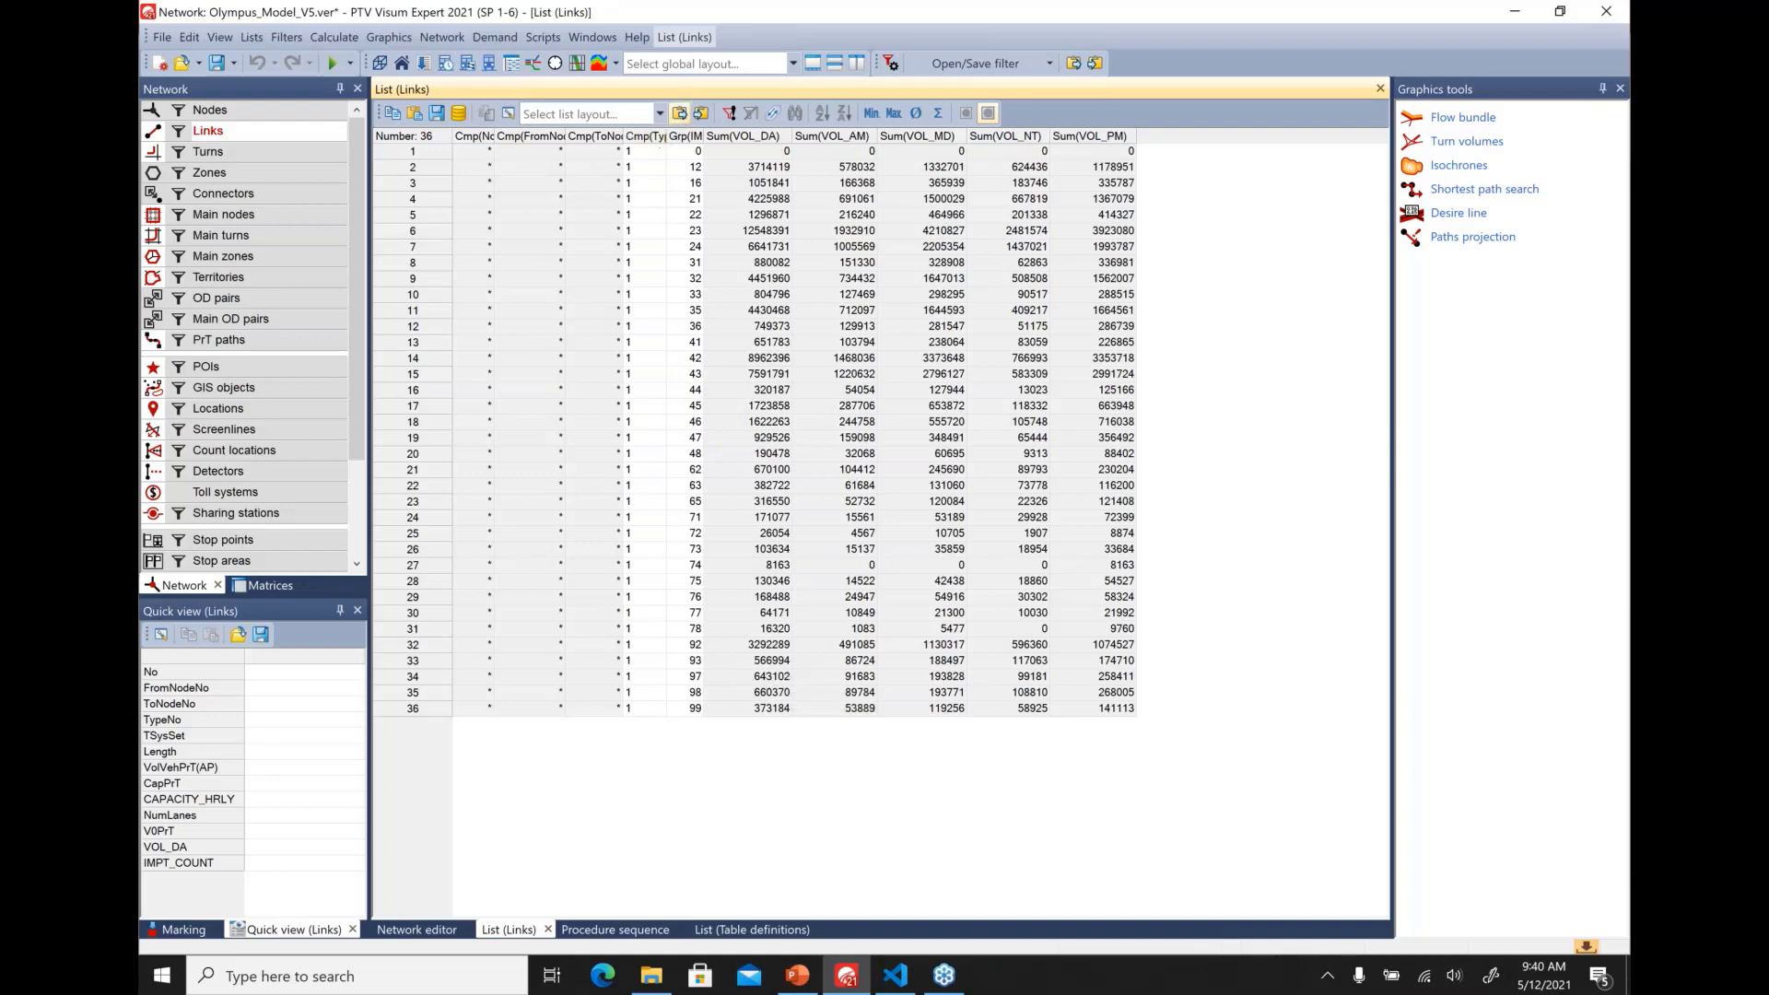
Save the aggregated Links list layout as link_summary_volumes in the lists_tables folder
left_click(684, 37)
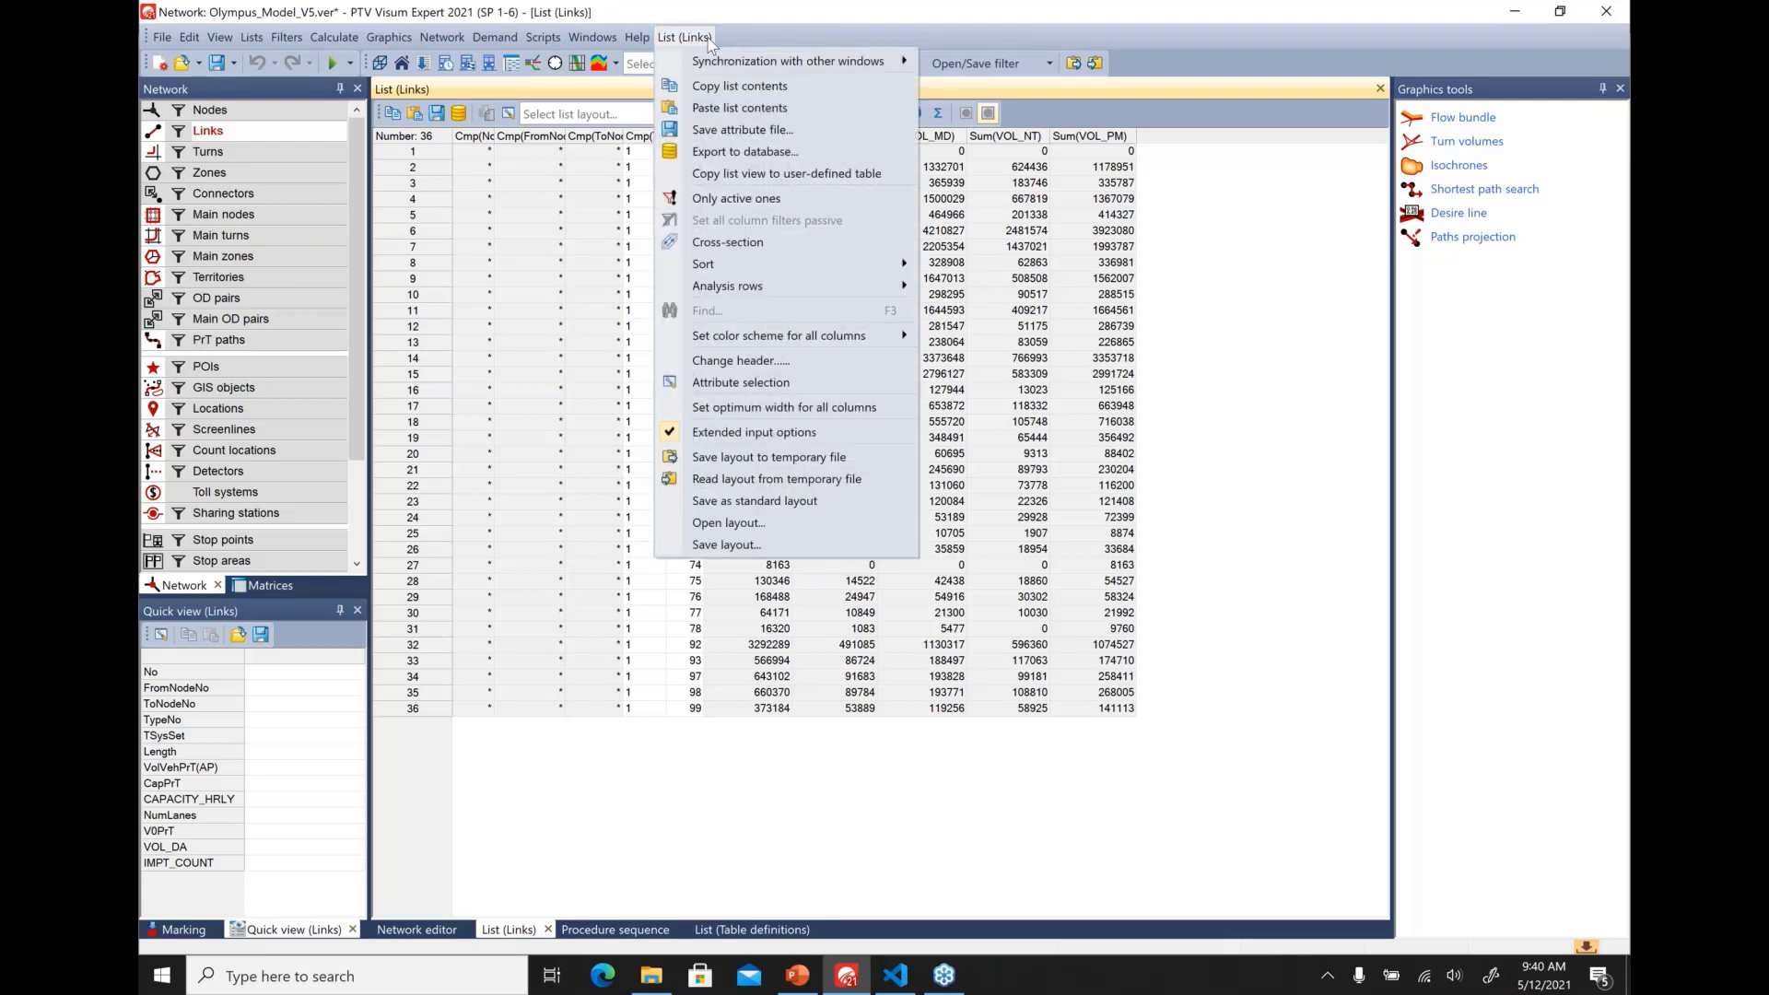
left_click(727, 545)
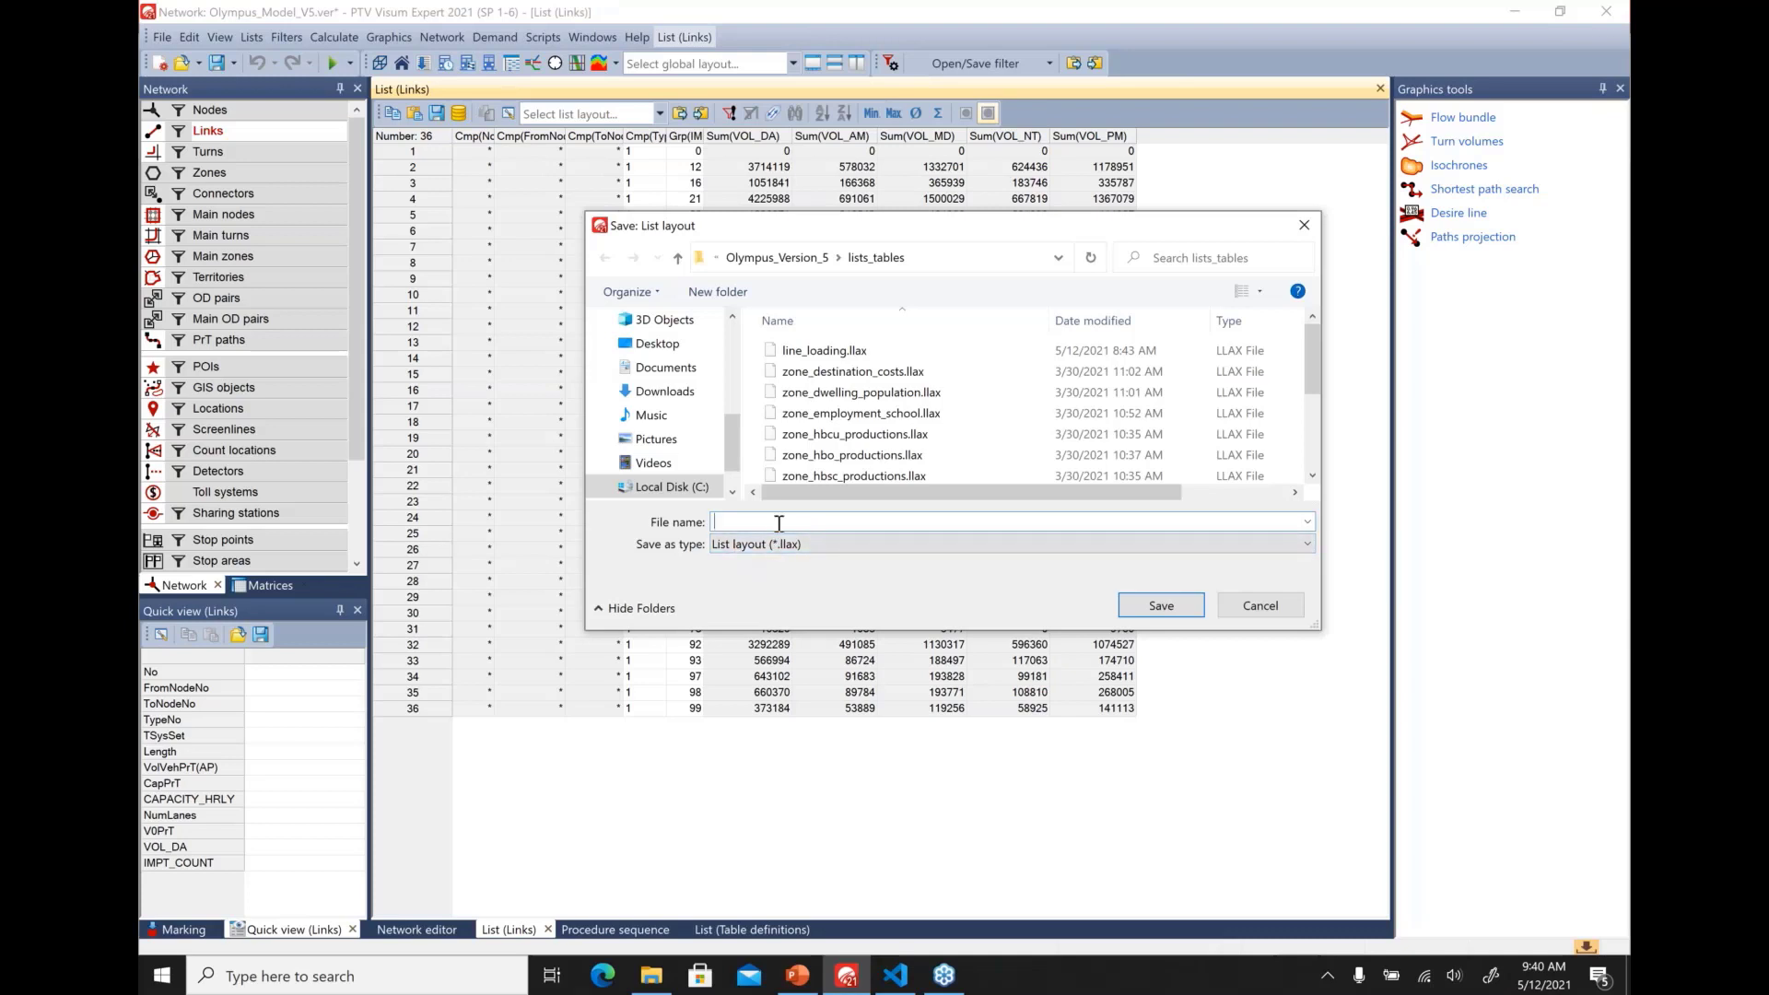
type("list")
type("nk")
type("_summ")
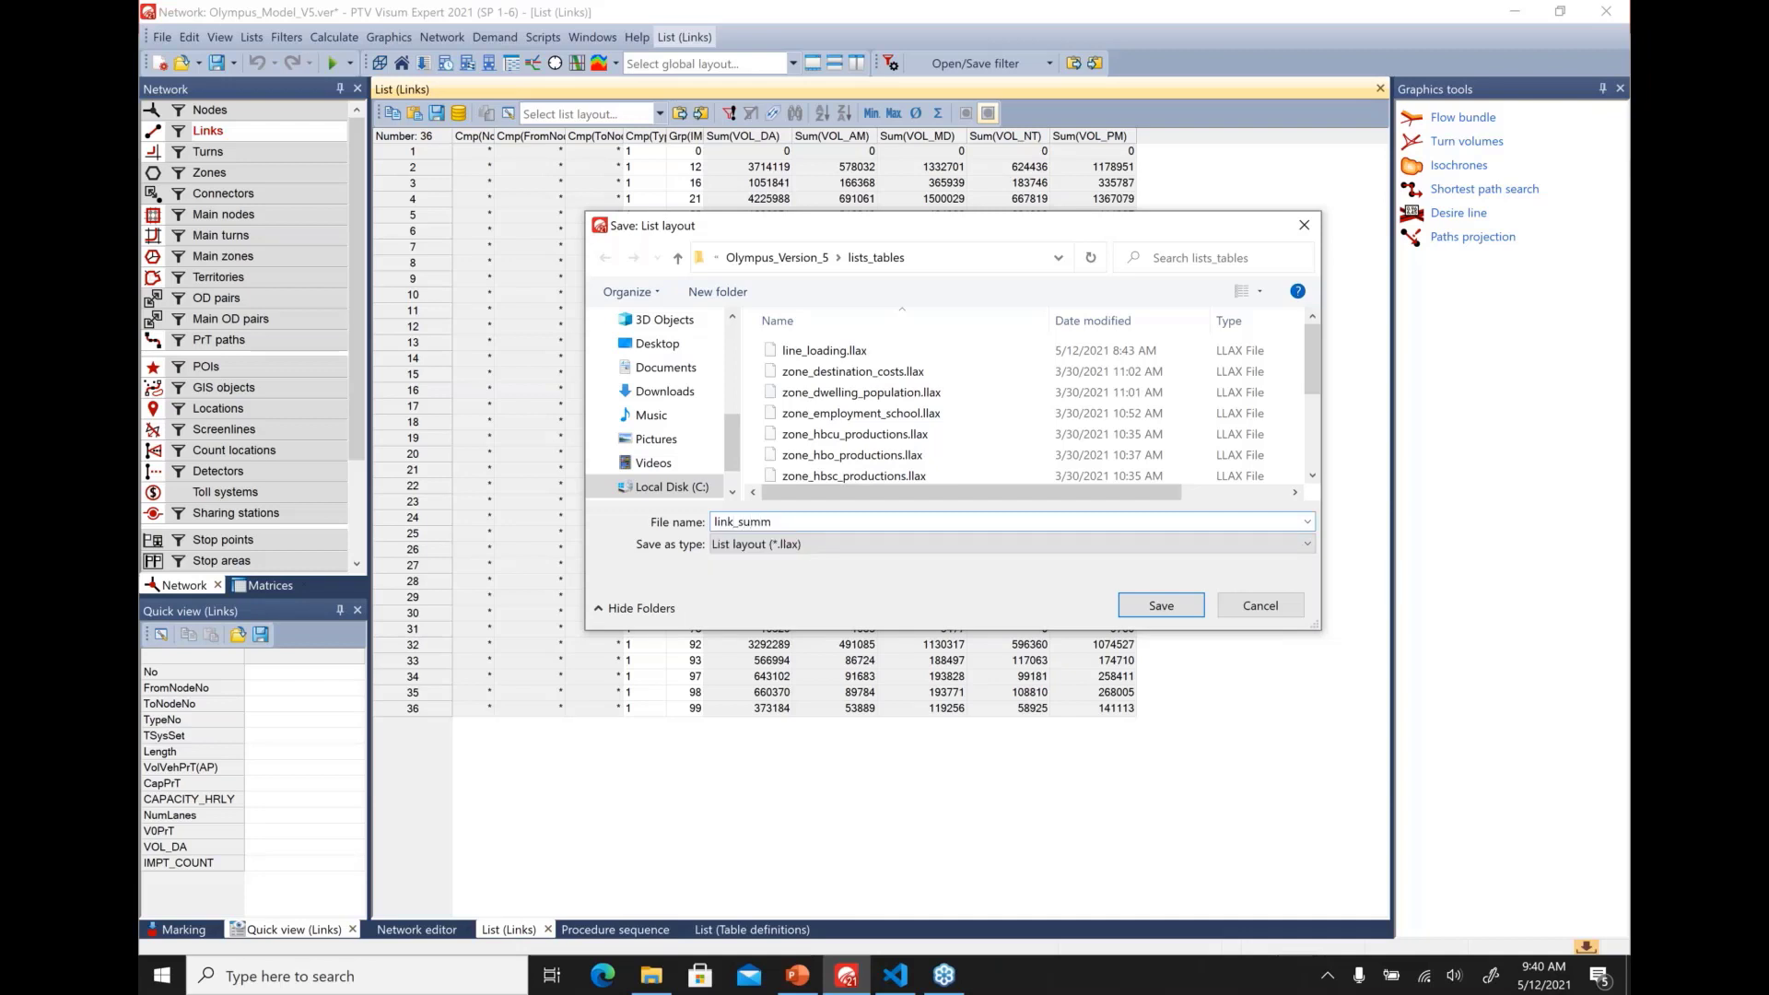
type("mary_volumes")
left_click(1163, 609)
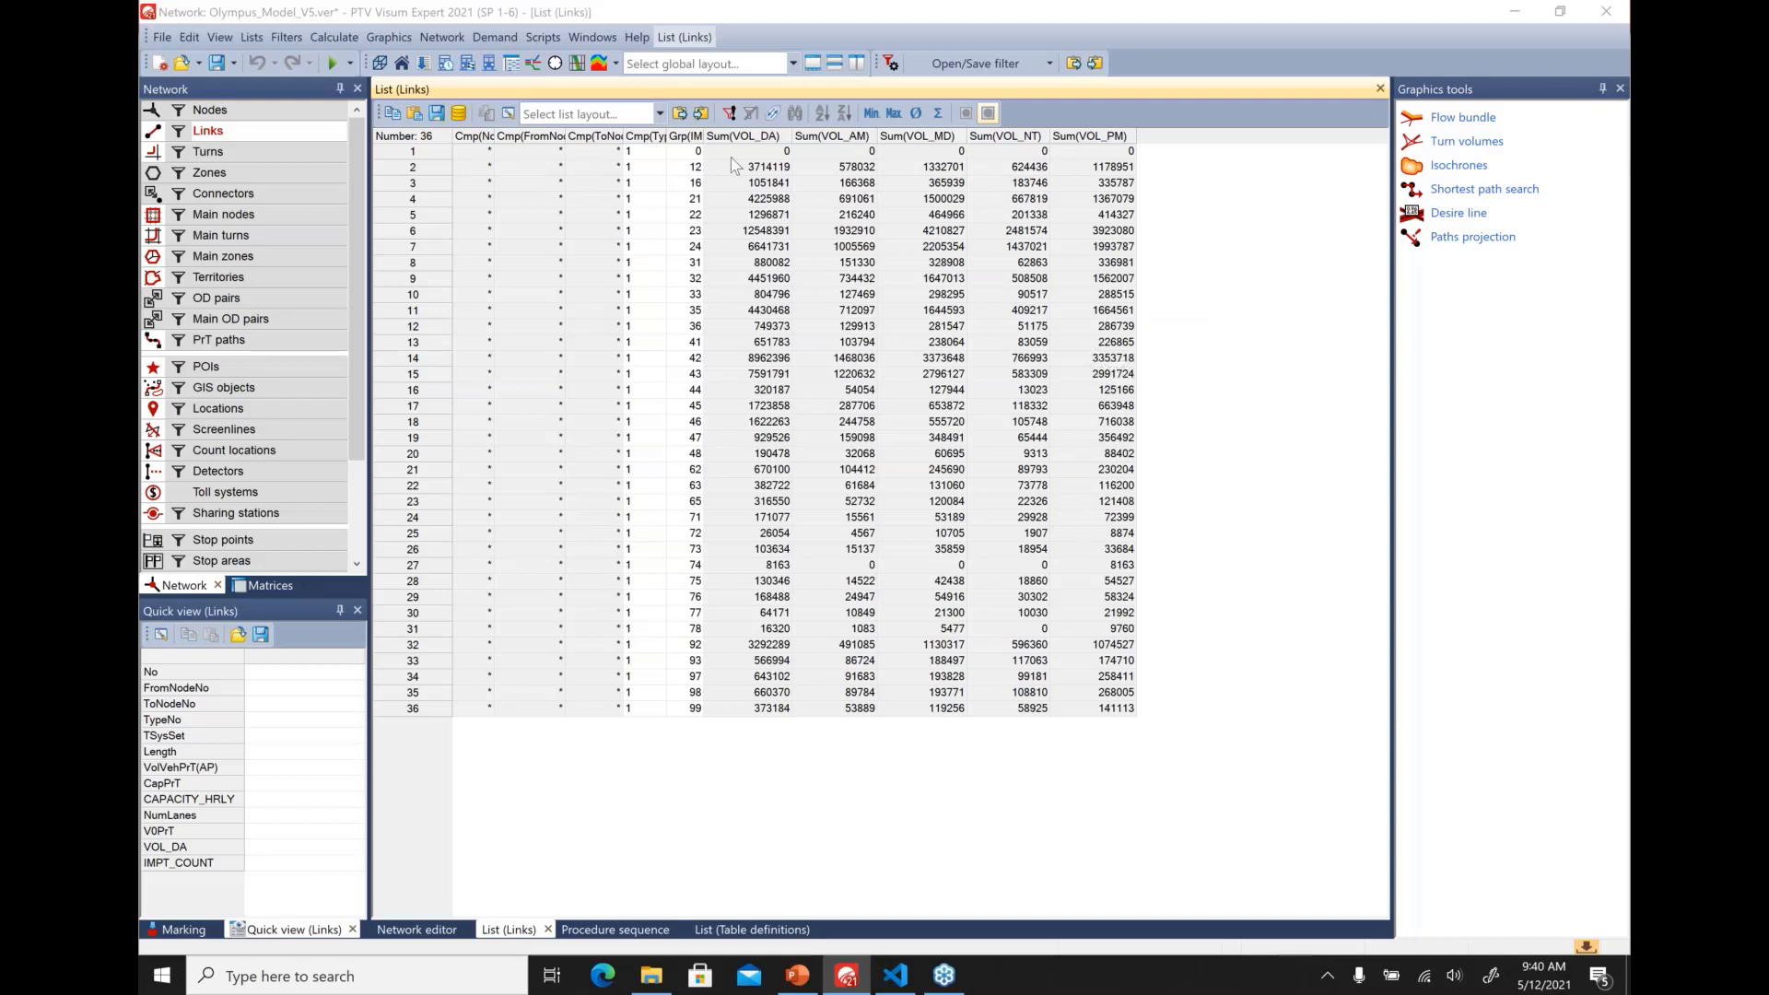
Turn off aggregation by IMPT_FTYPE in the Links list, and restore the saved link_summary_volumes layout
left_click(660, 112)
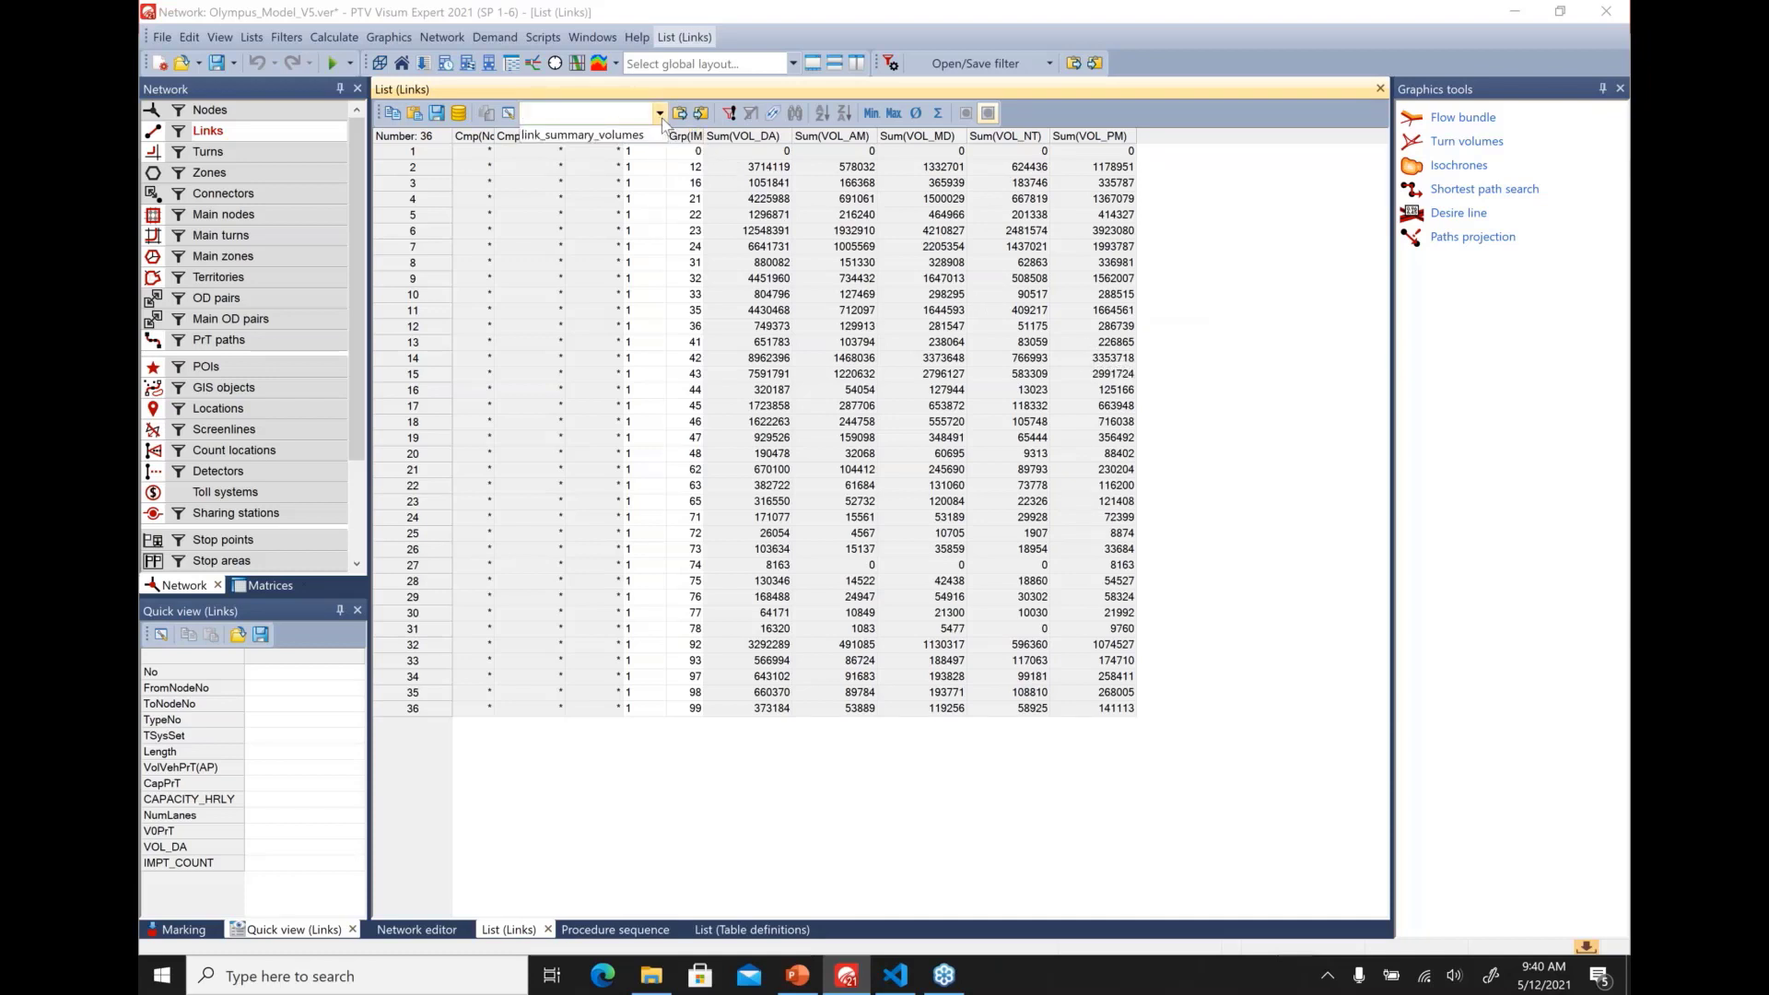
left_click(663, 121)
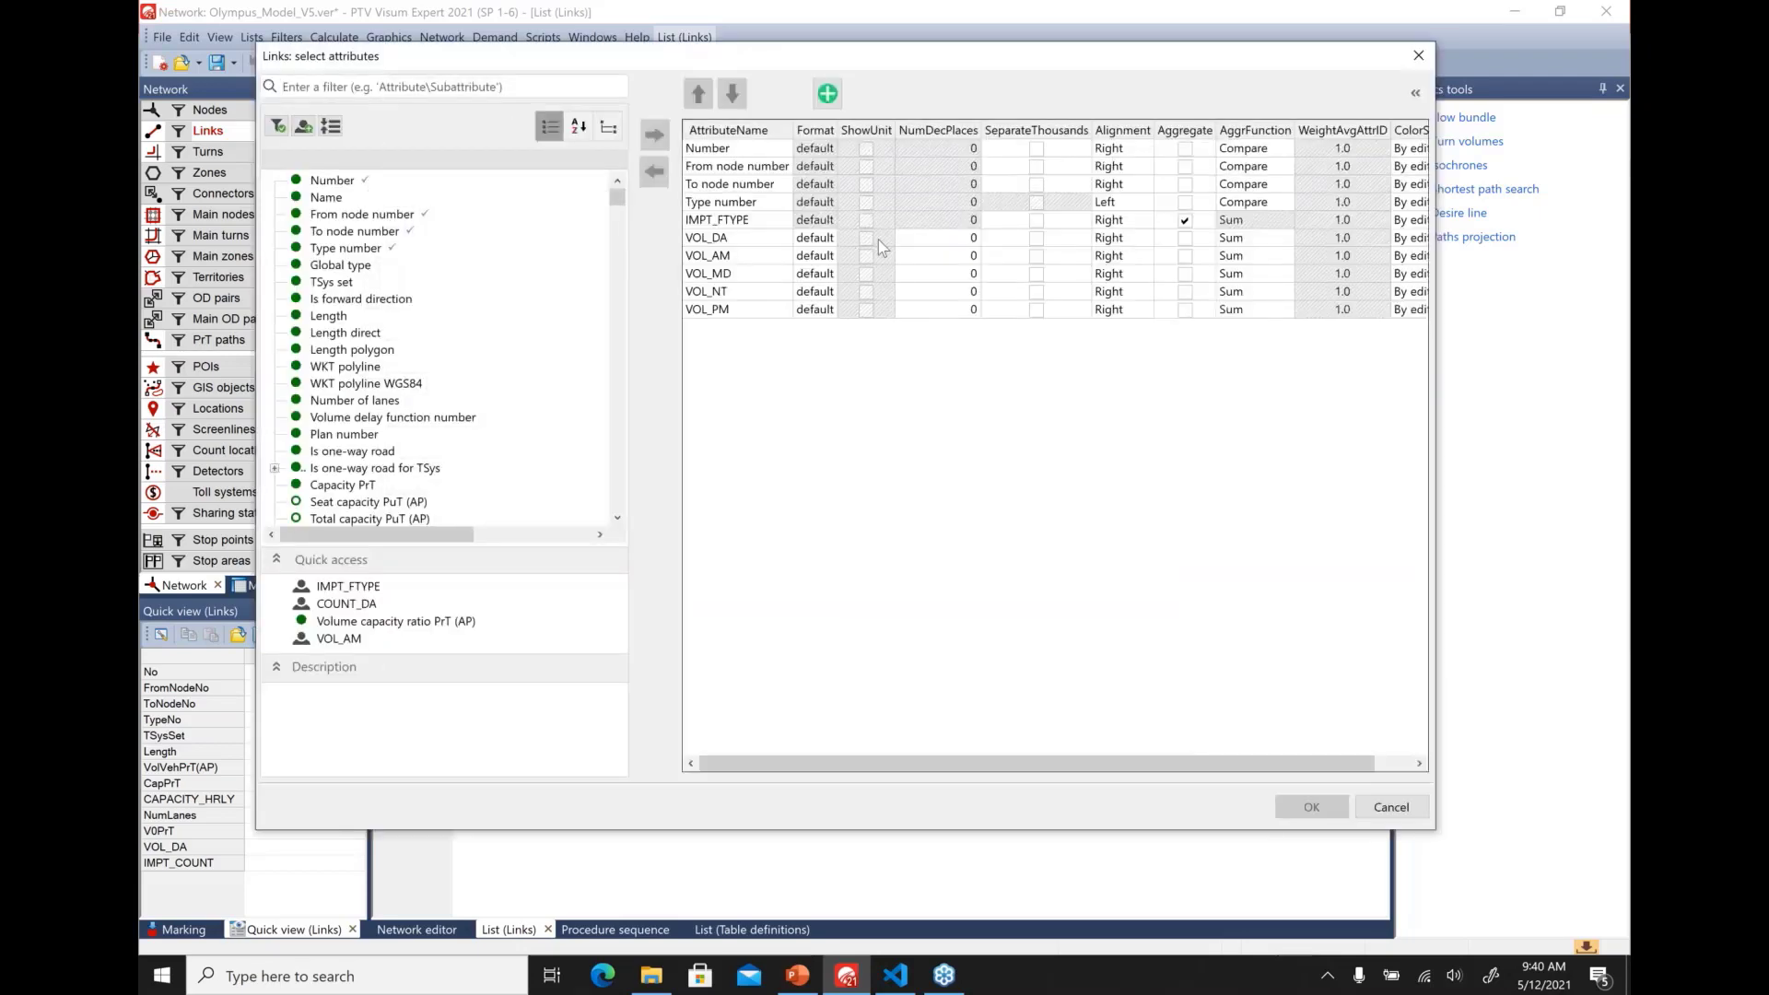
left_click(1183, 220)
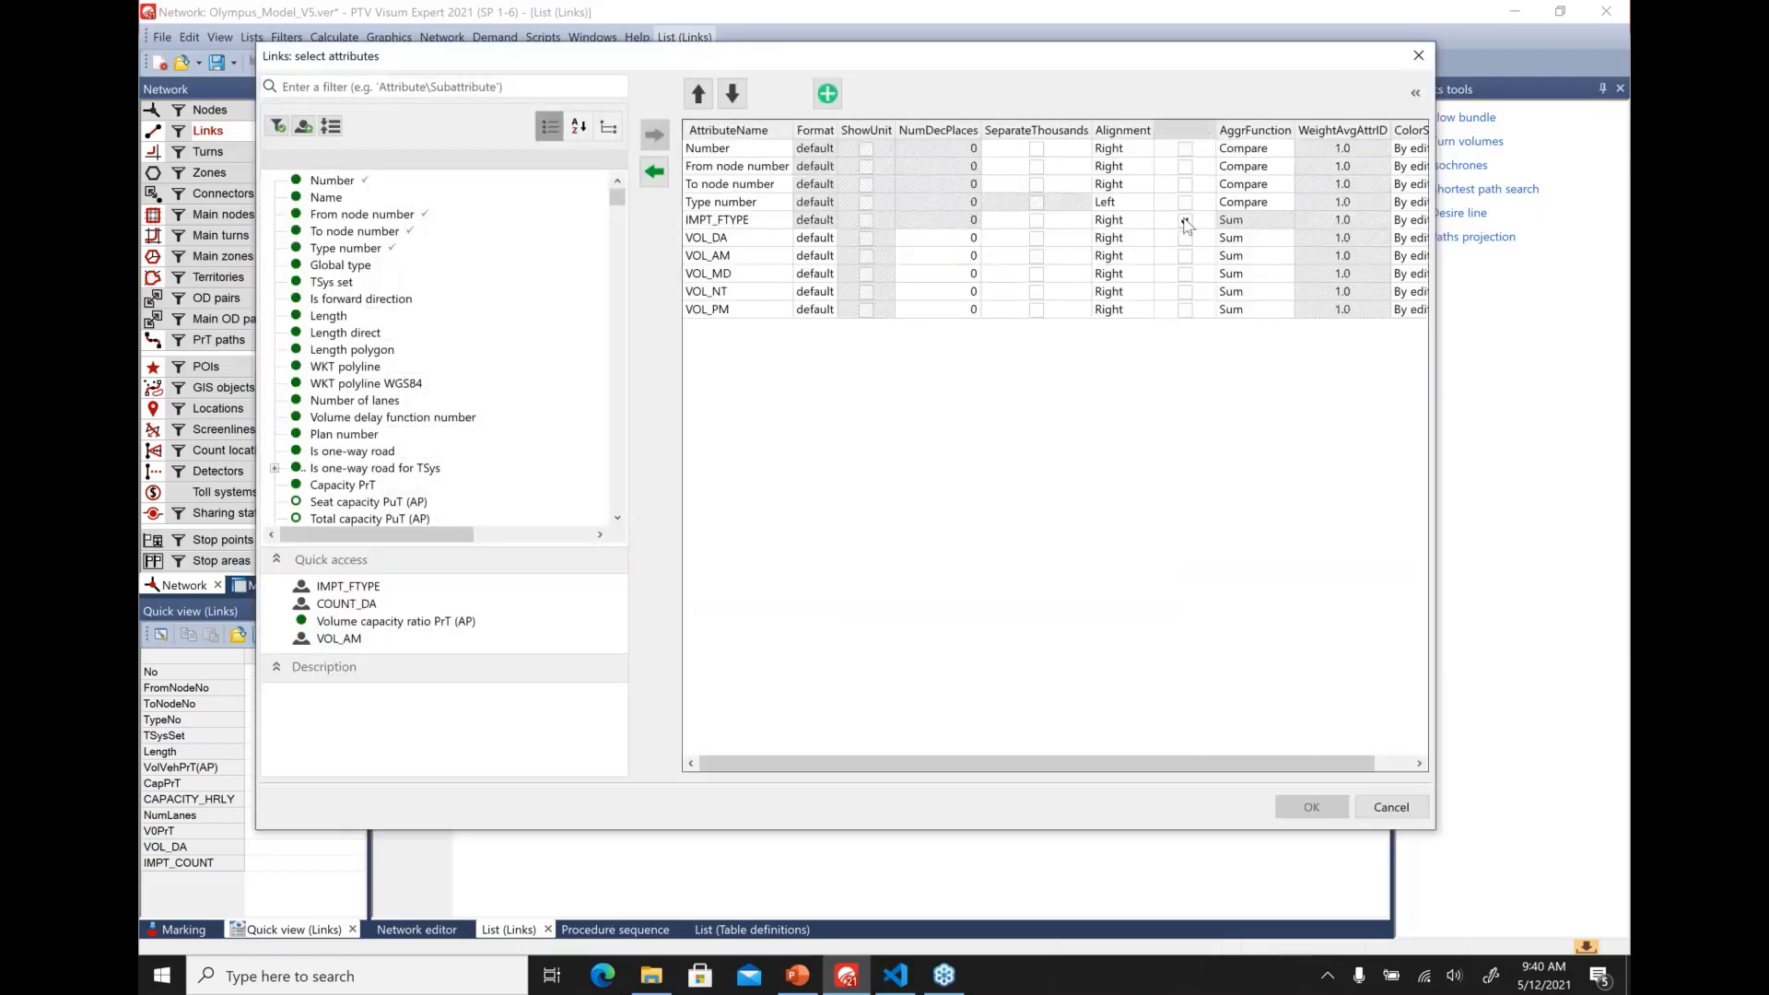
left_click(1309, 808)
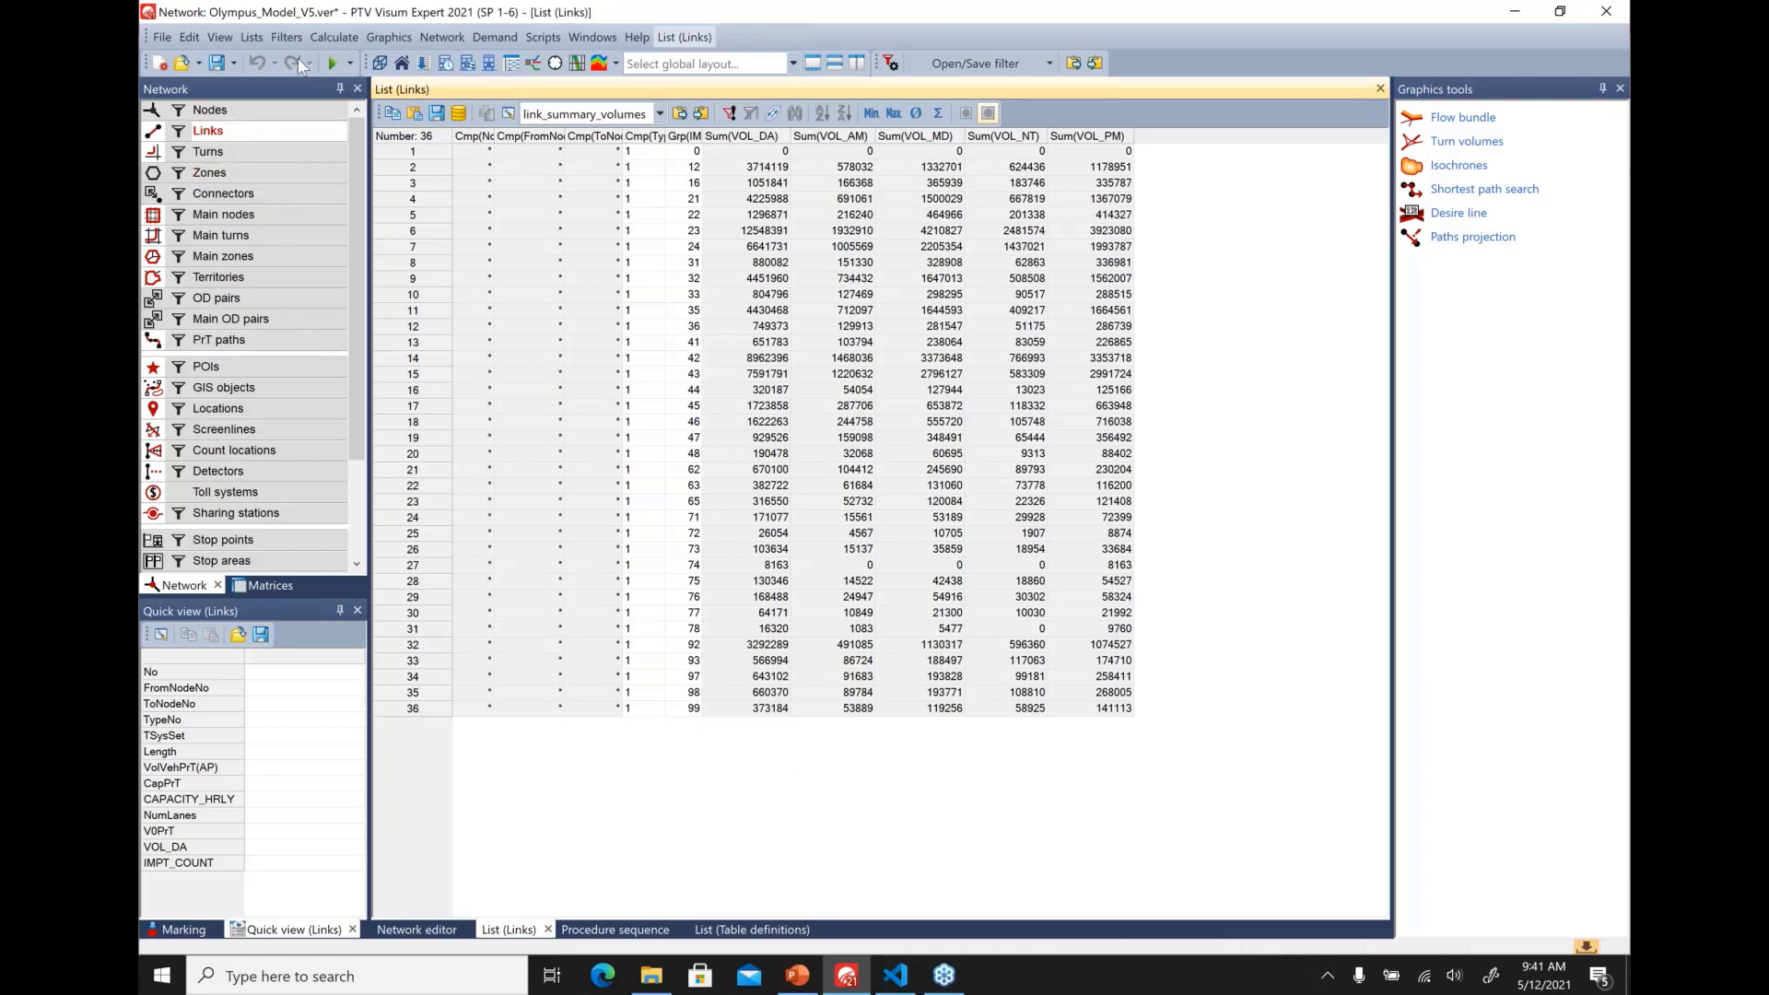
Open the network's Zones list and apply the saved zone_employment_school layout to it
left_click(256, 39)
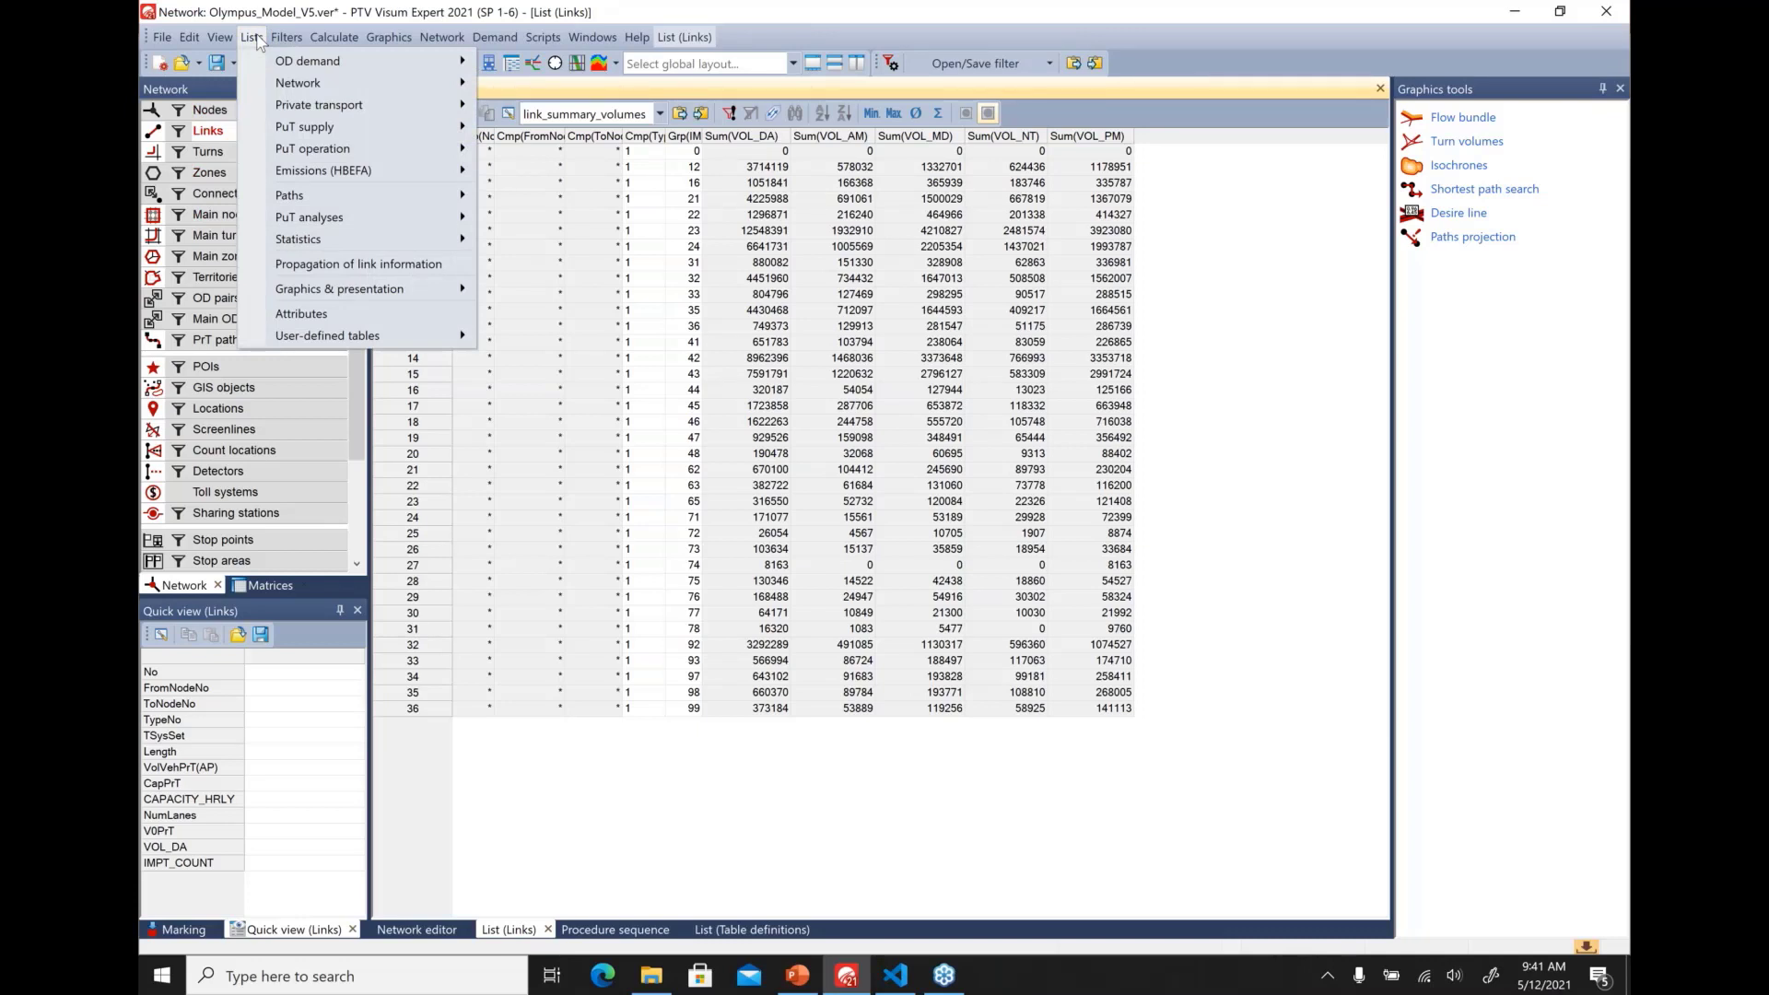
mouse_move(269, 85)
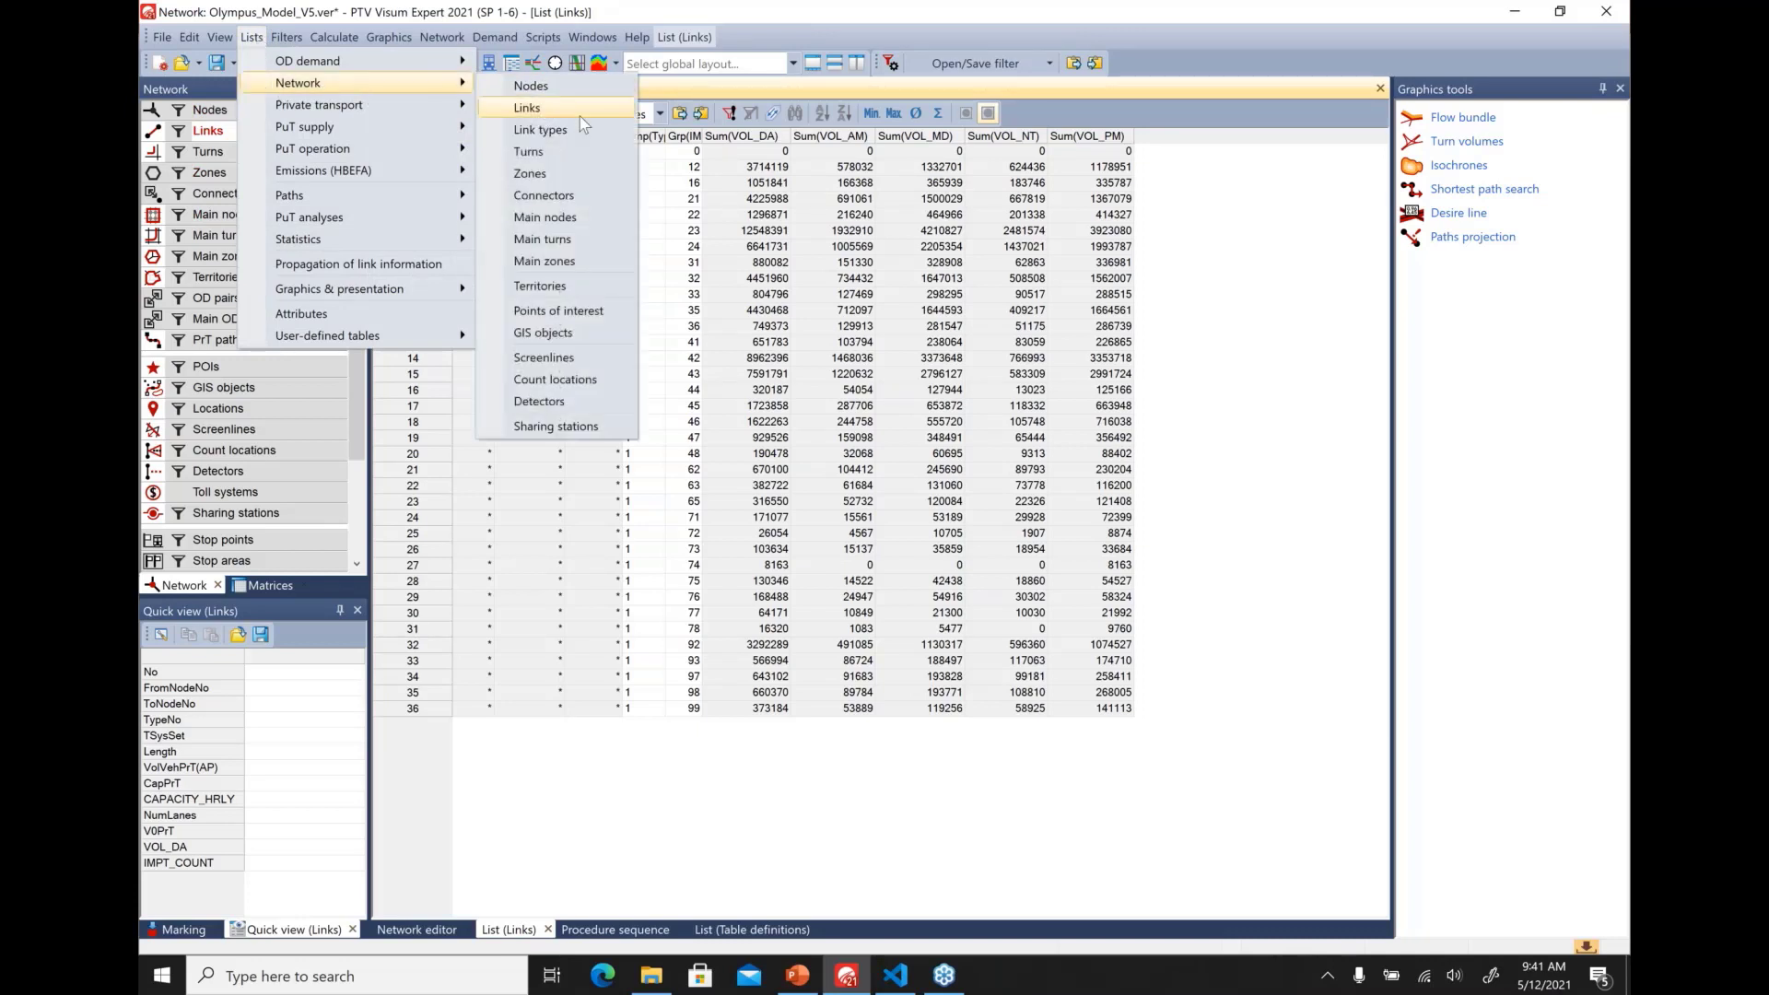
left_click(584, 177)
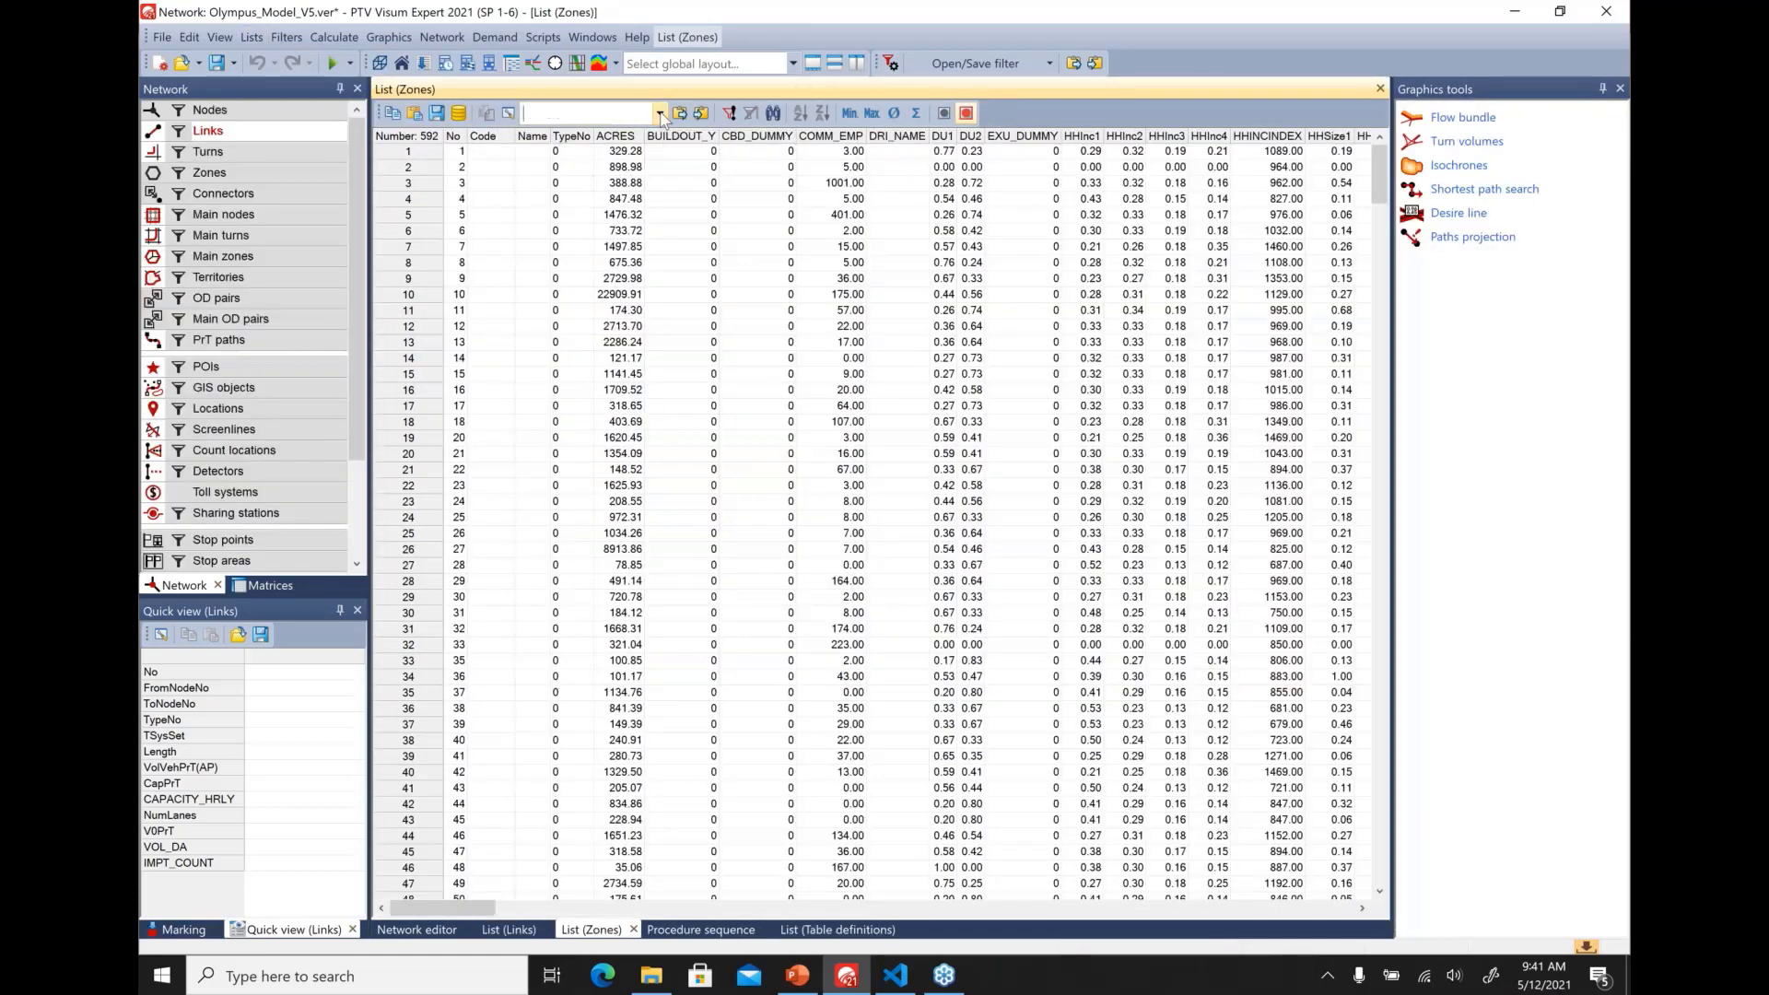
left_click(659, 113)
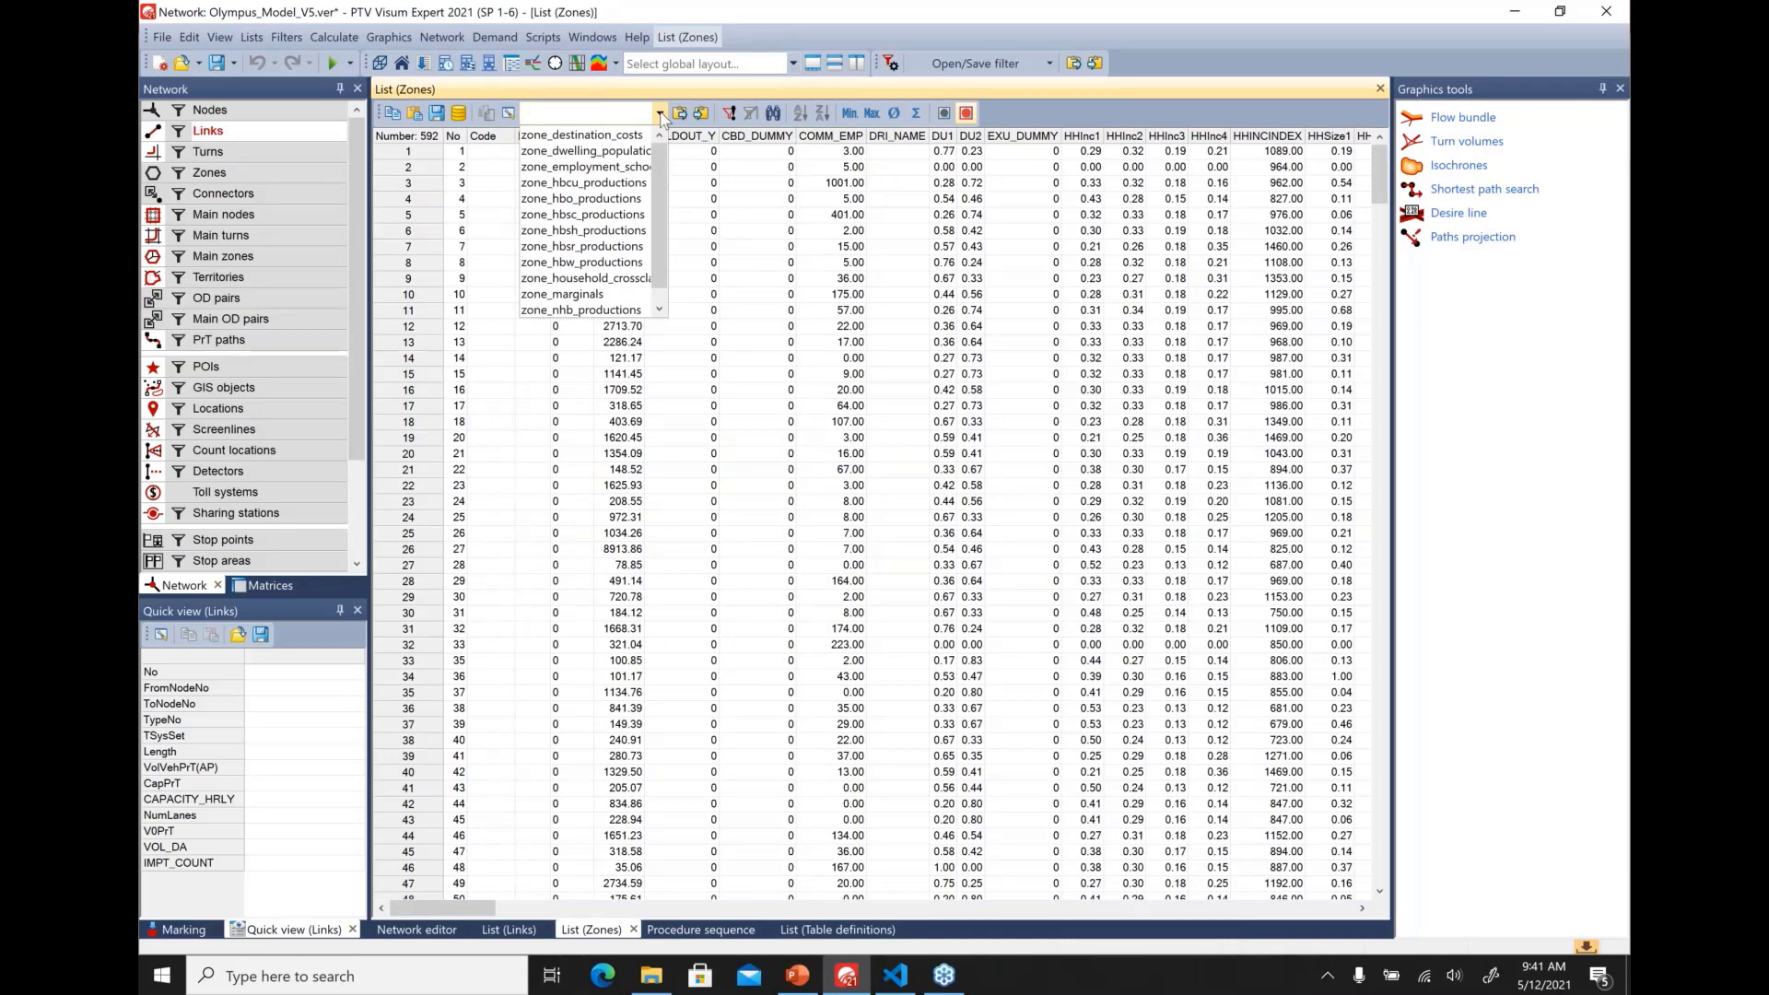
left_click(632, 169)
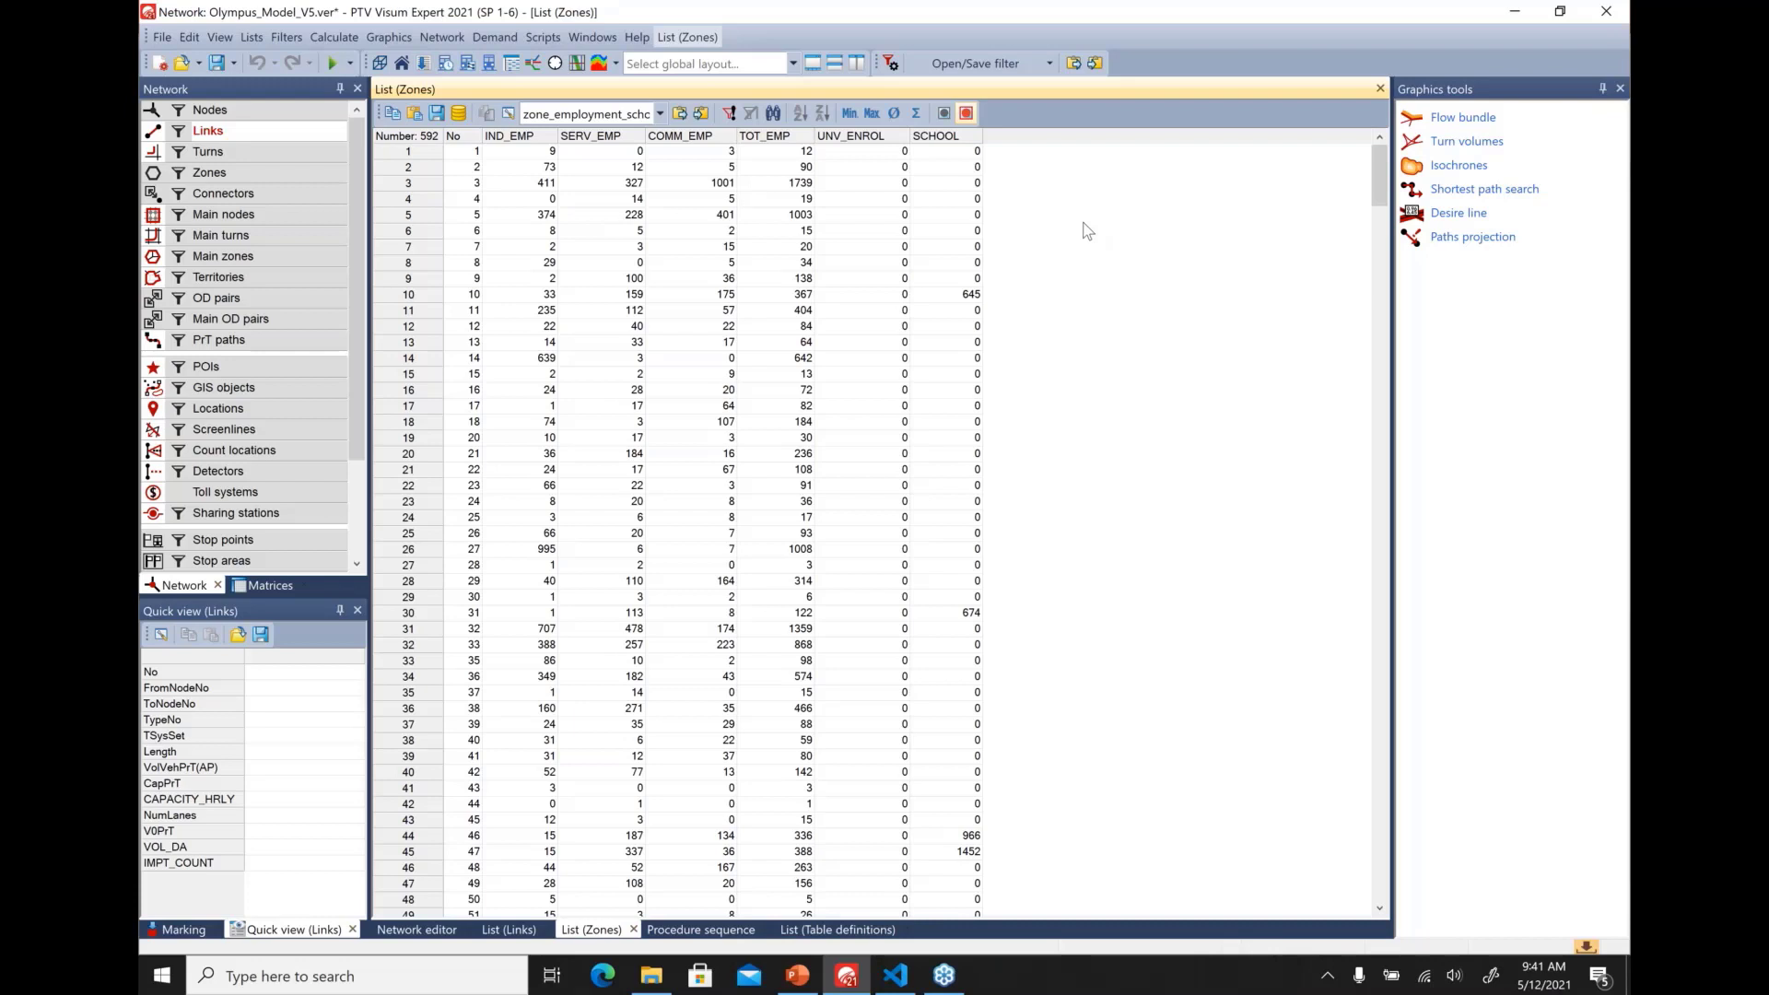
Open the network's Turns list to review its period volume columns, and close the Turns and Zones lists
mouse_move(252, 163)
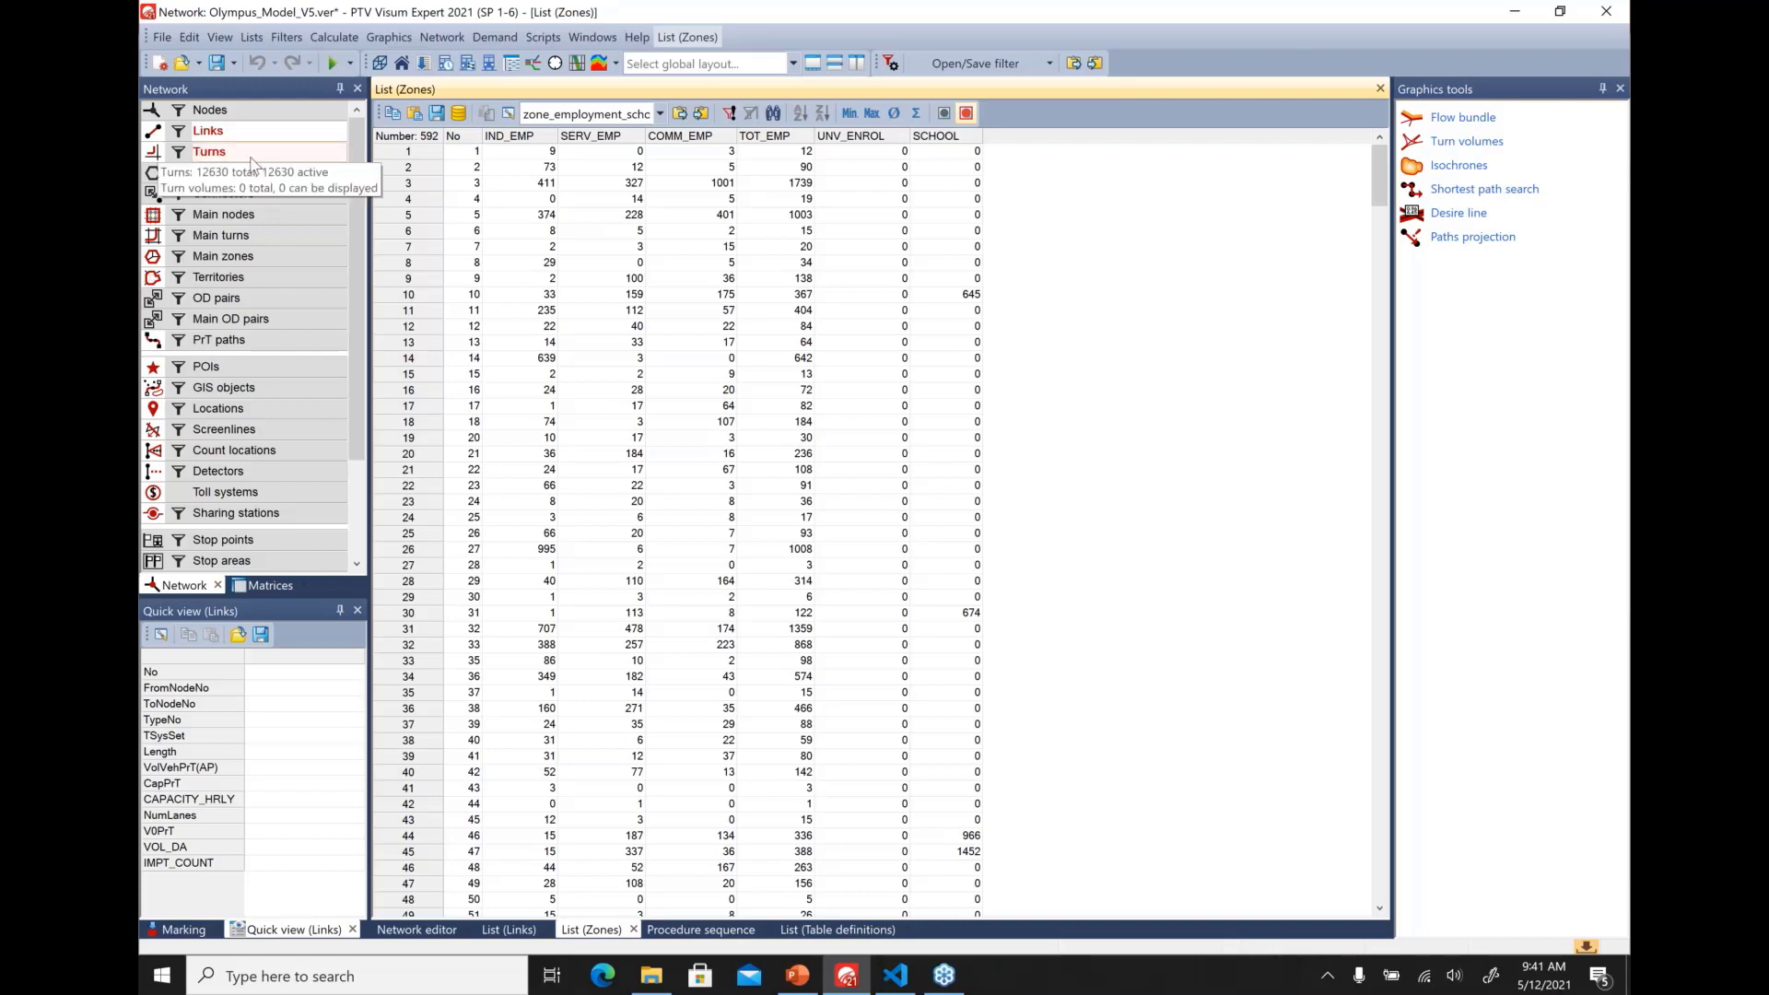
left_click(252, 39)
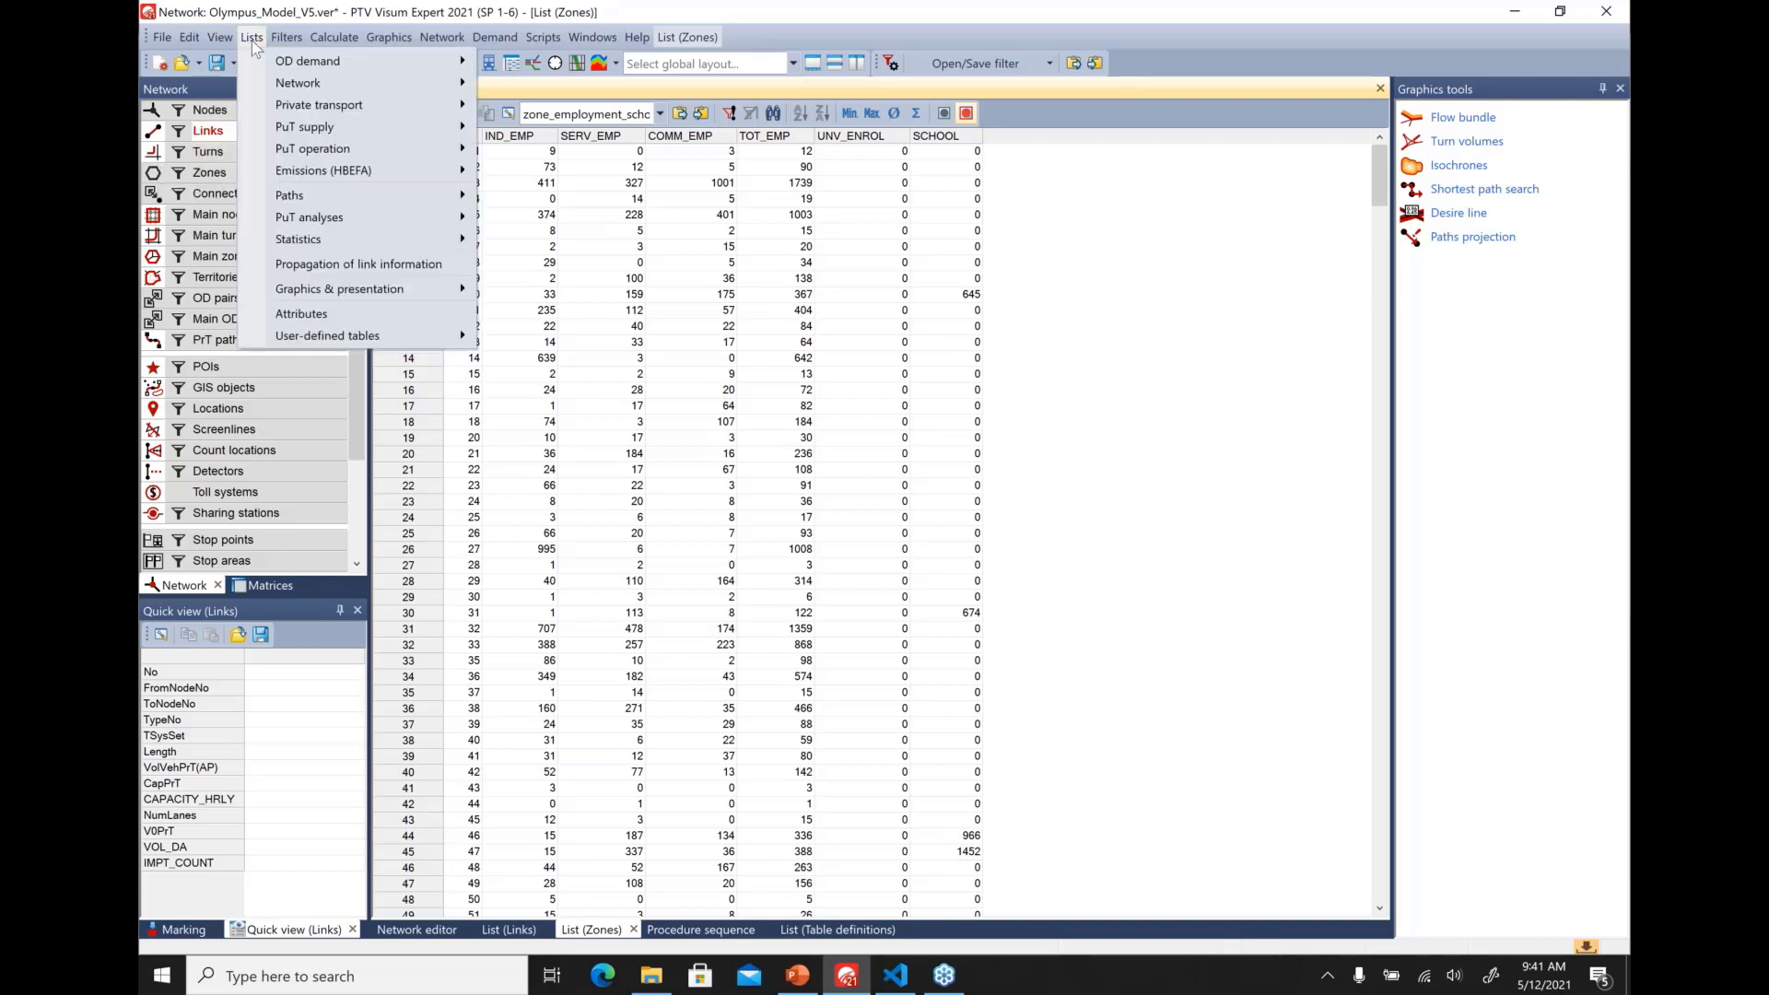
mouse_move(270, 88)
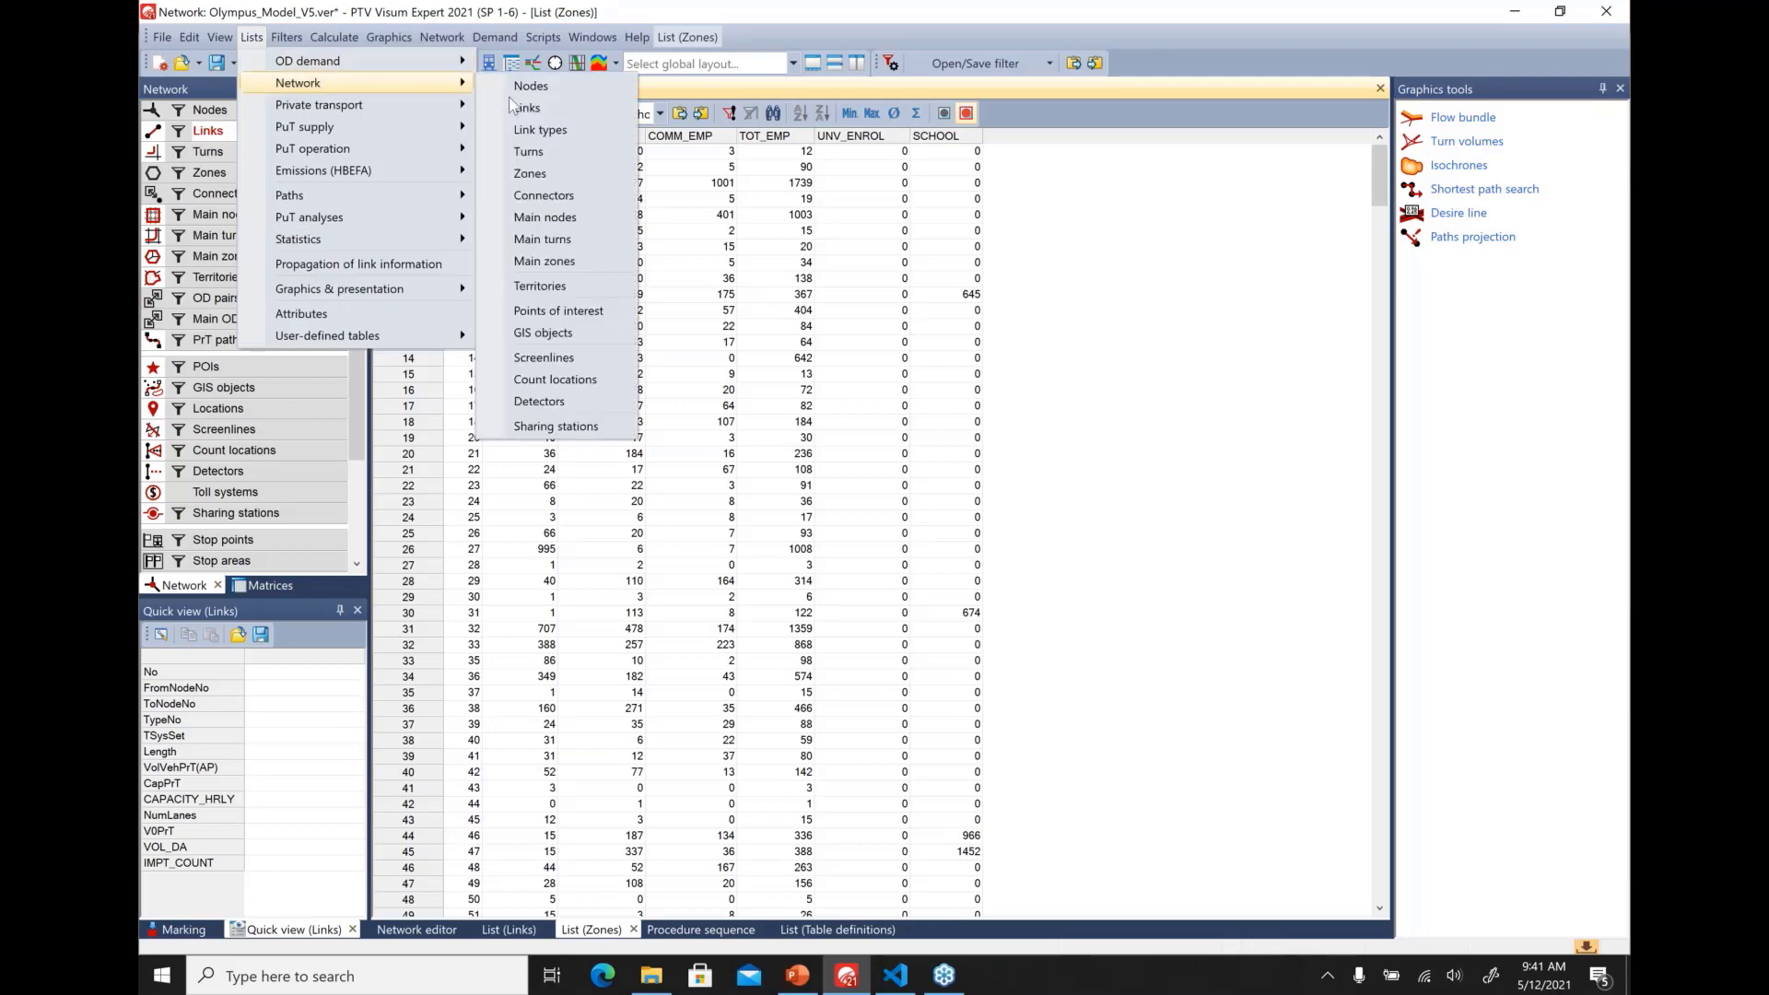
left_click(580, 161)
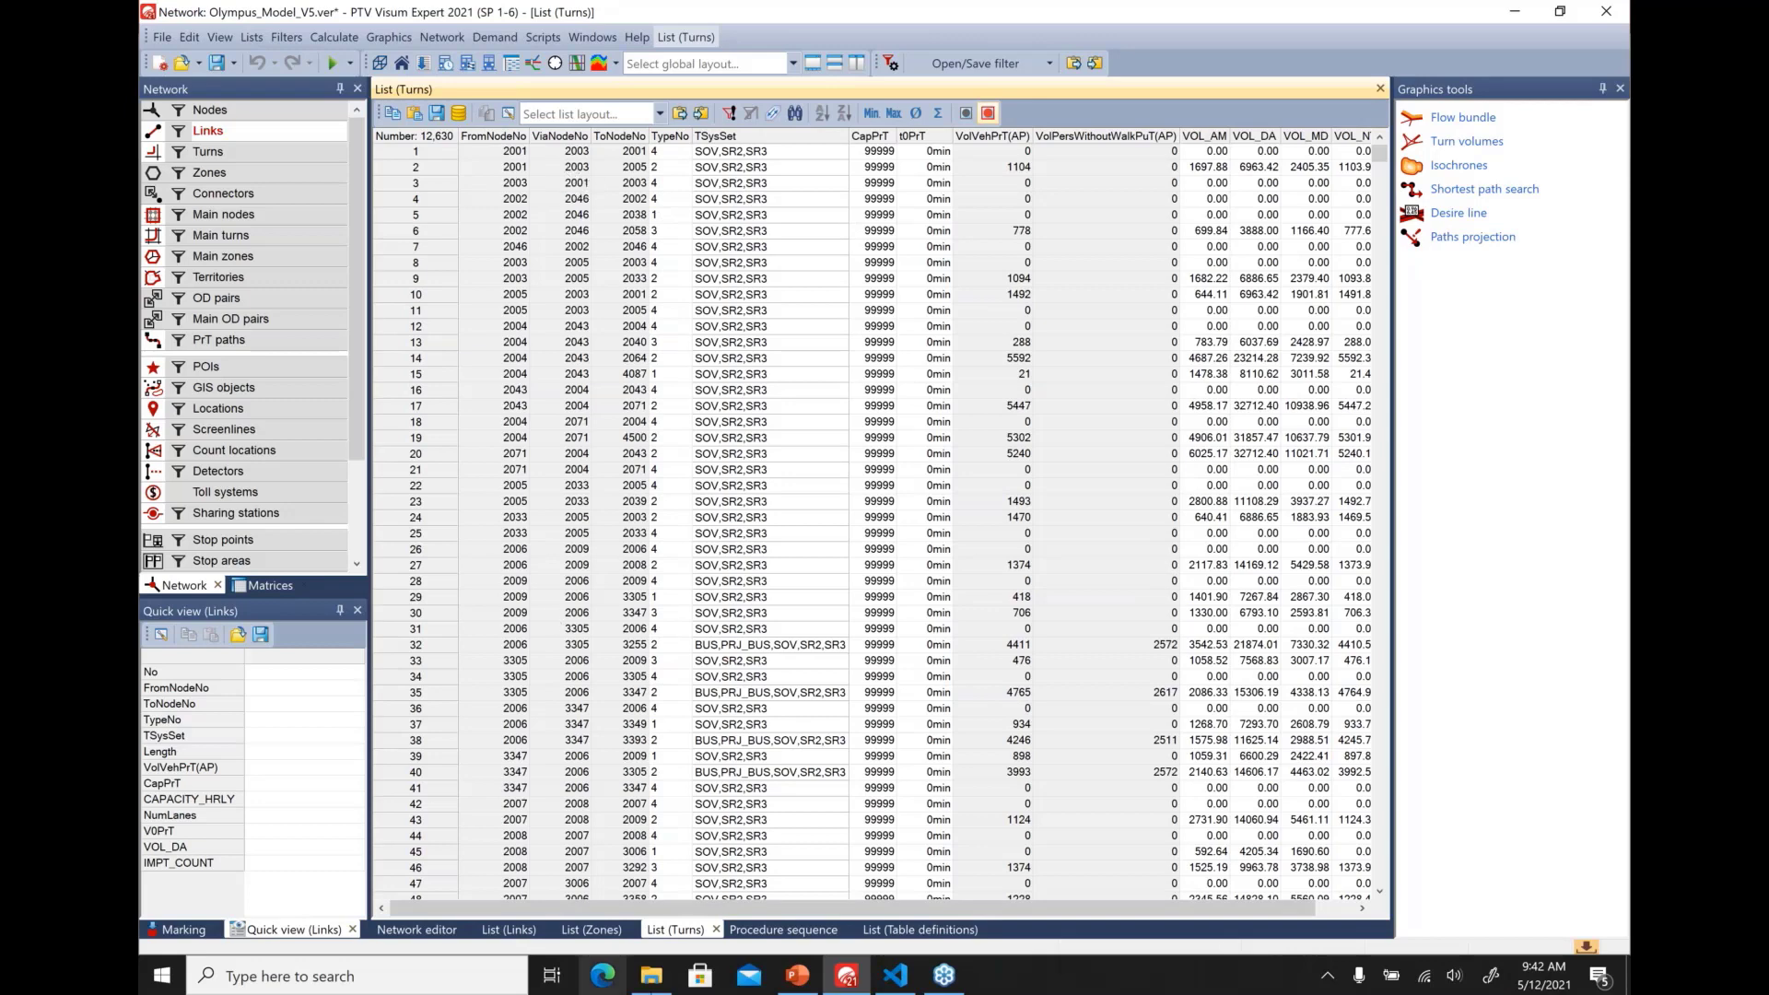
left_click_drag(738, 910, 839, 912)
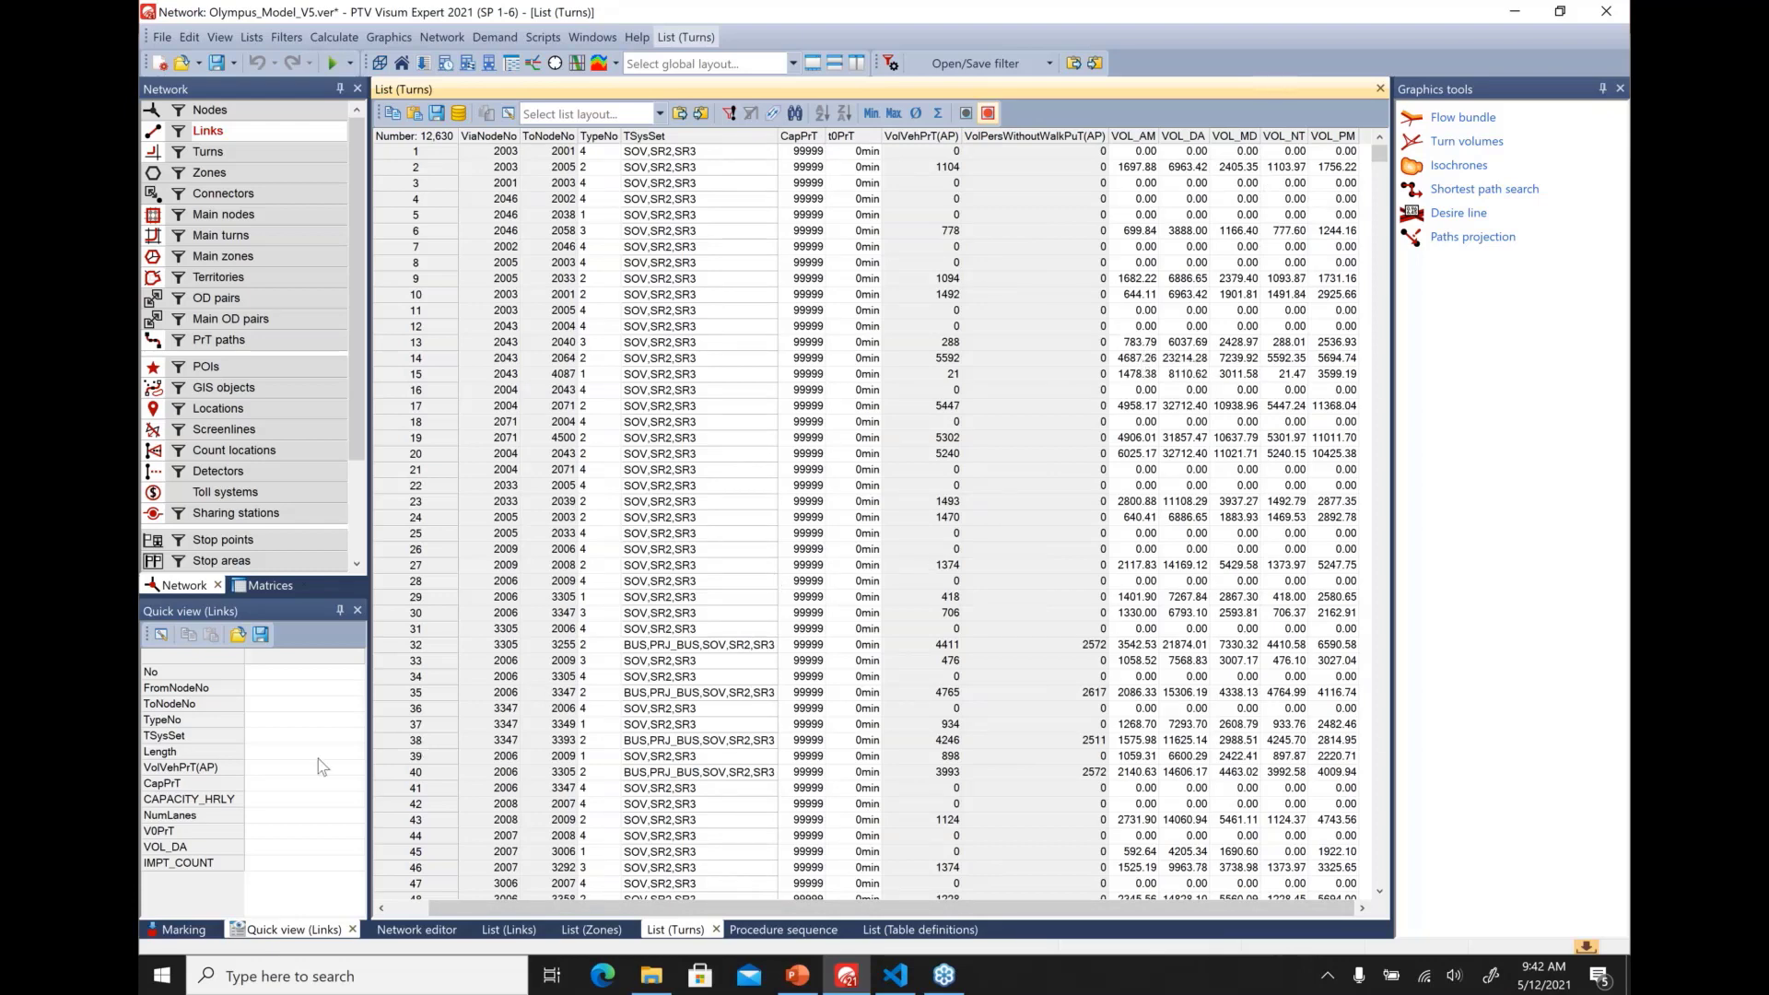
left_click(716, 930)
left_click(634, 929)
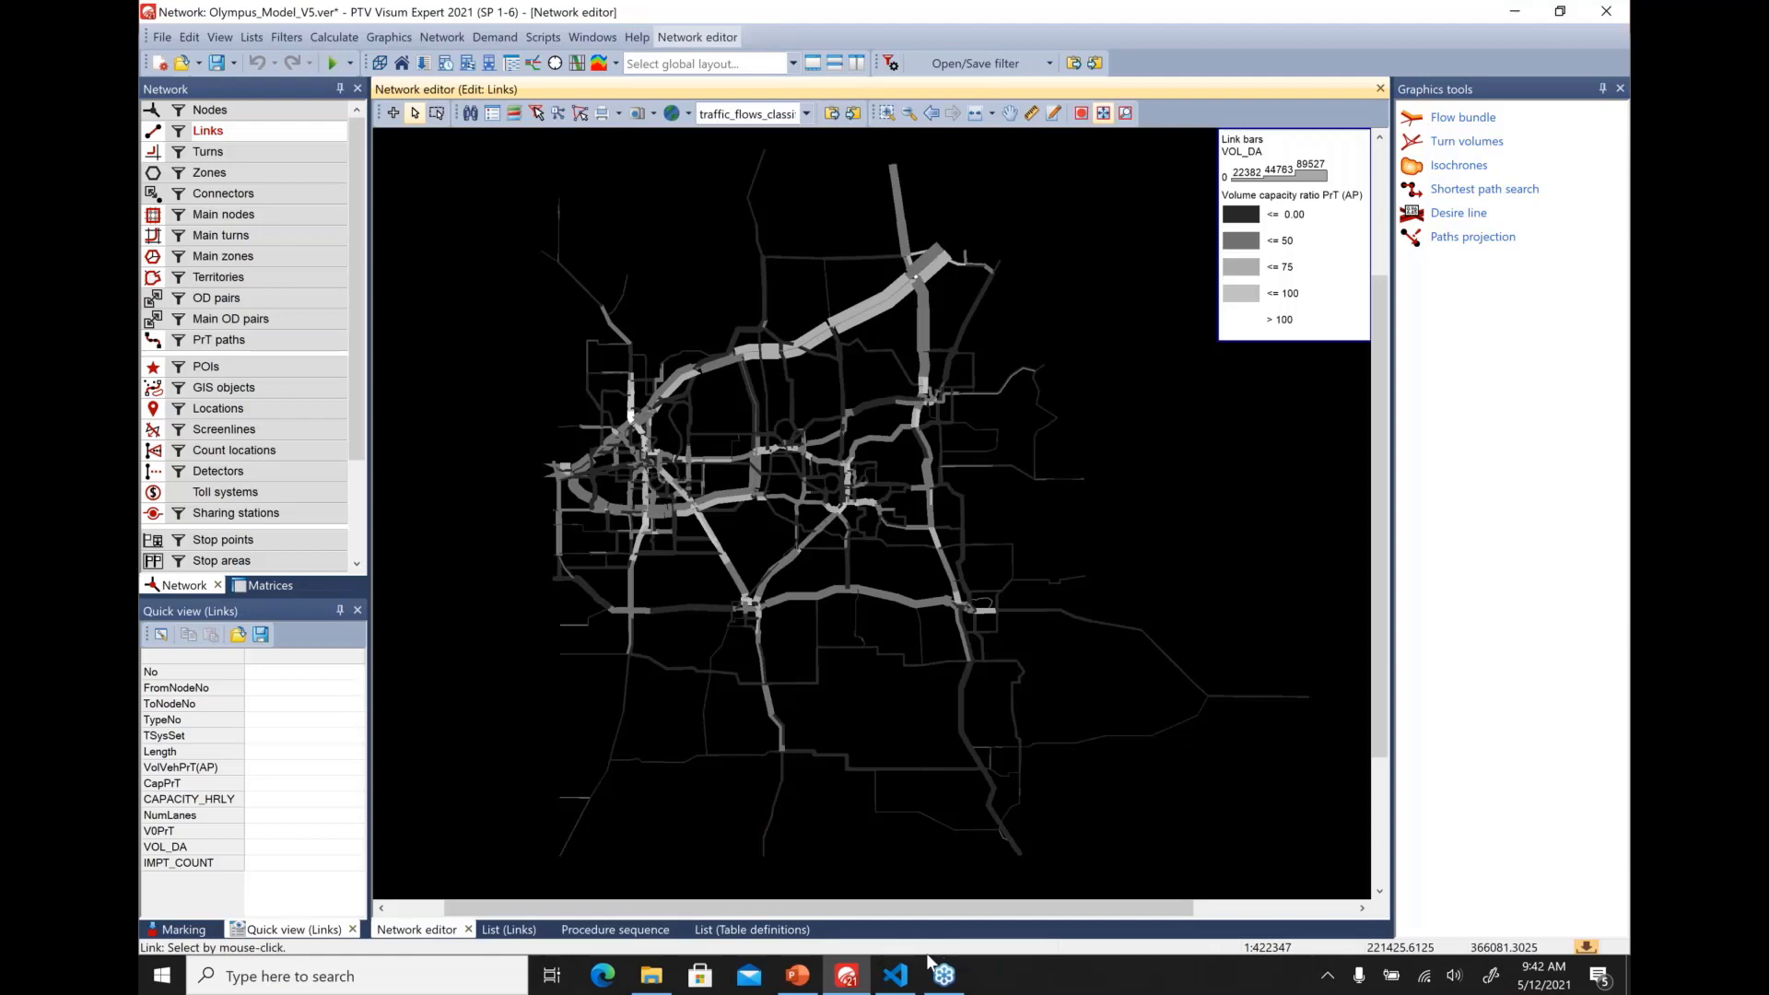
Switch to PowerPoint and present the Trip Length Distribution slide as a slide show, revealing its skim classification point
left_click(798, 975)
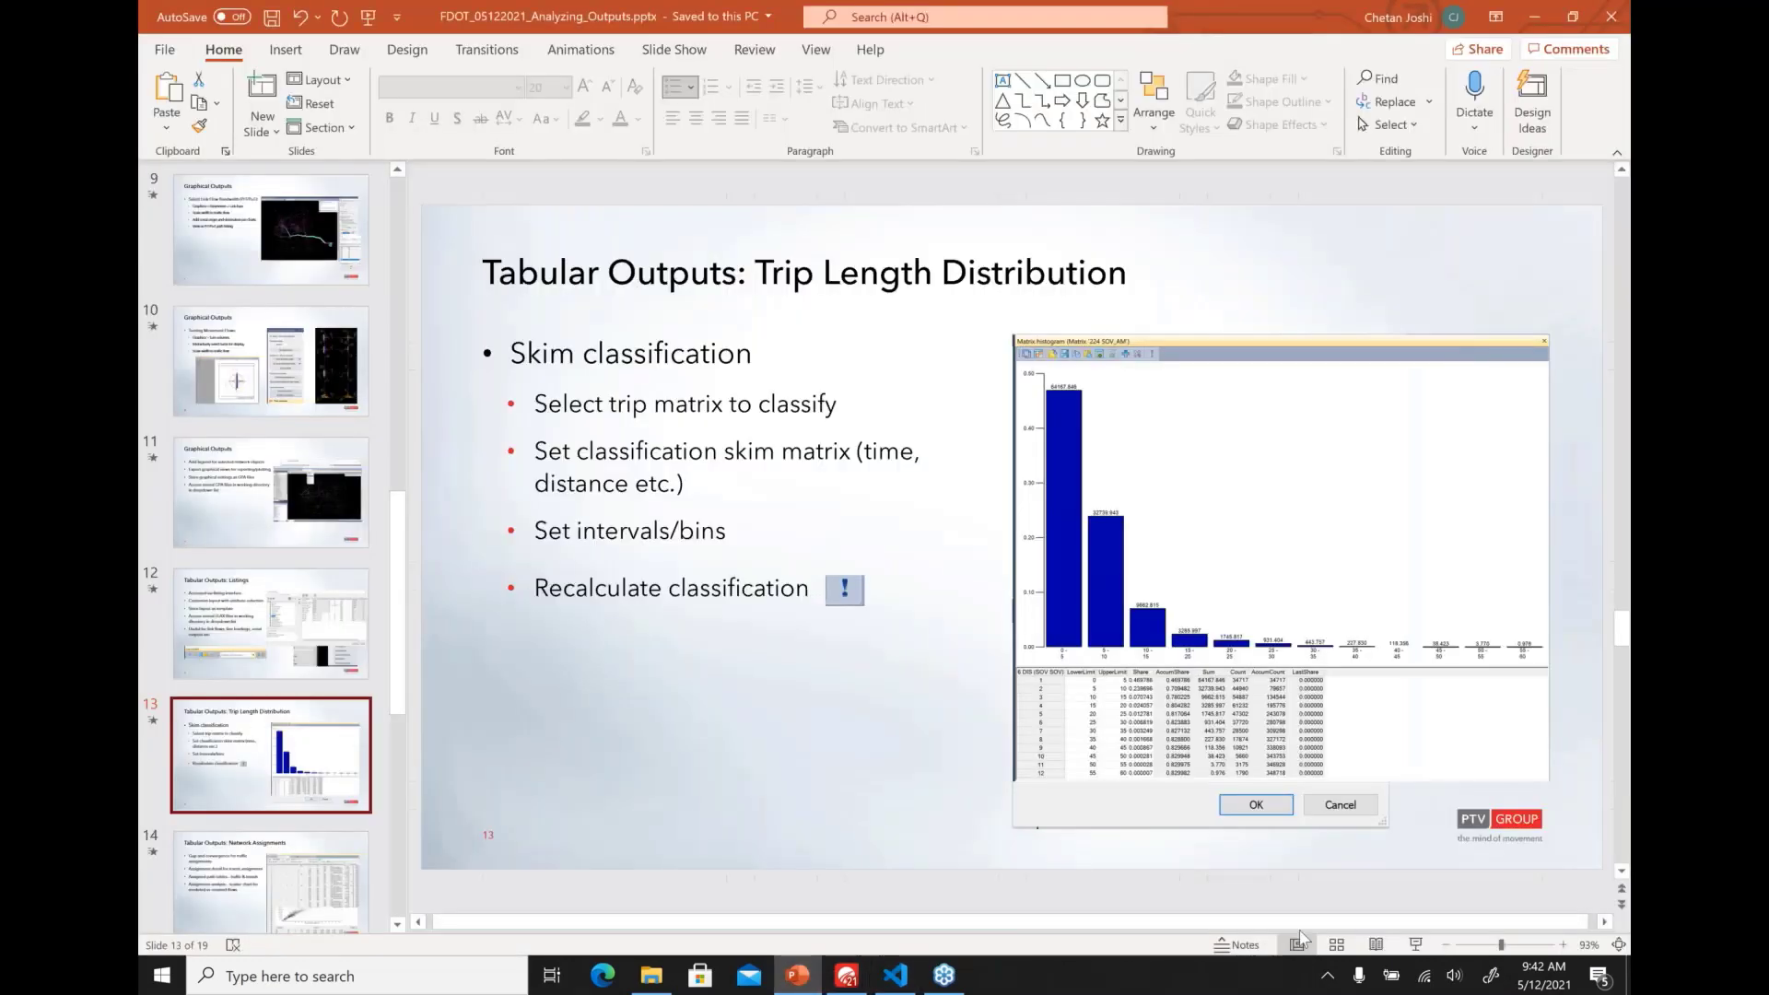
left_click(1416, 945)
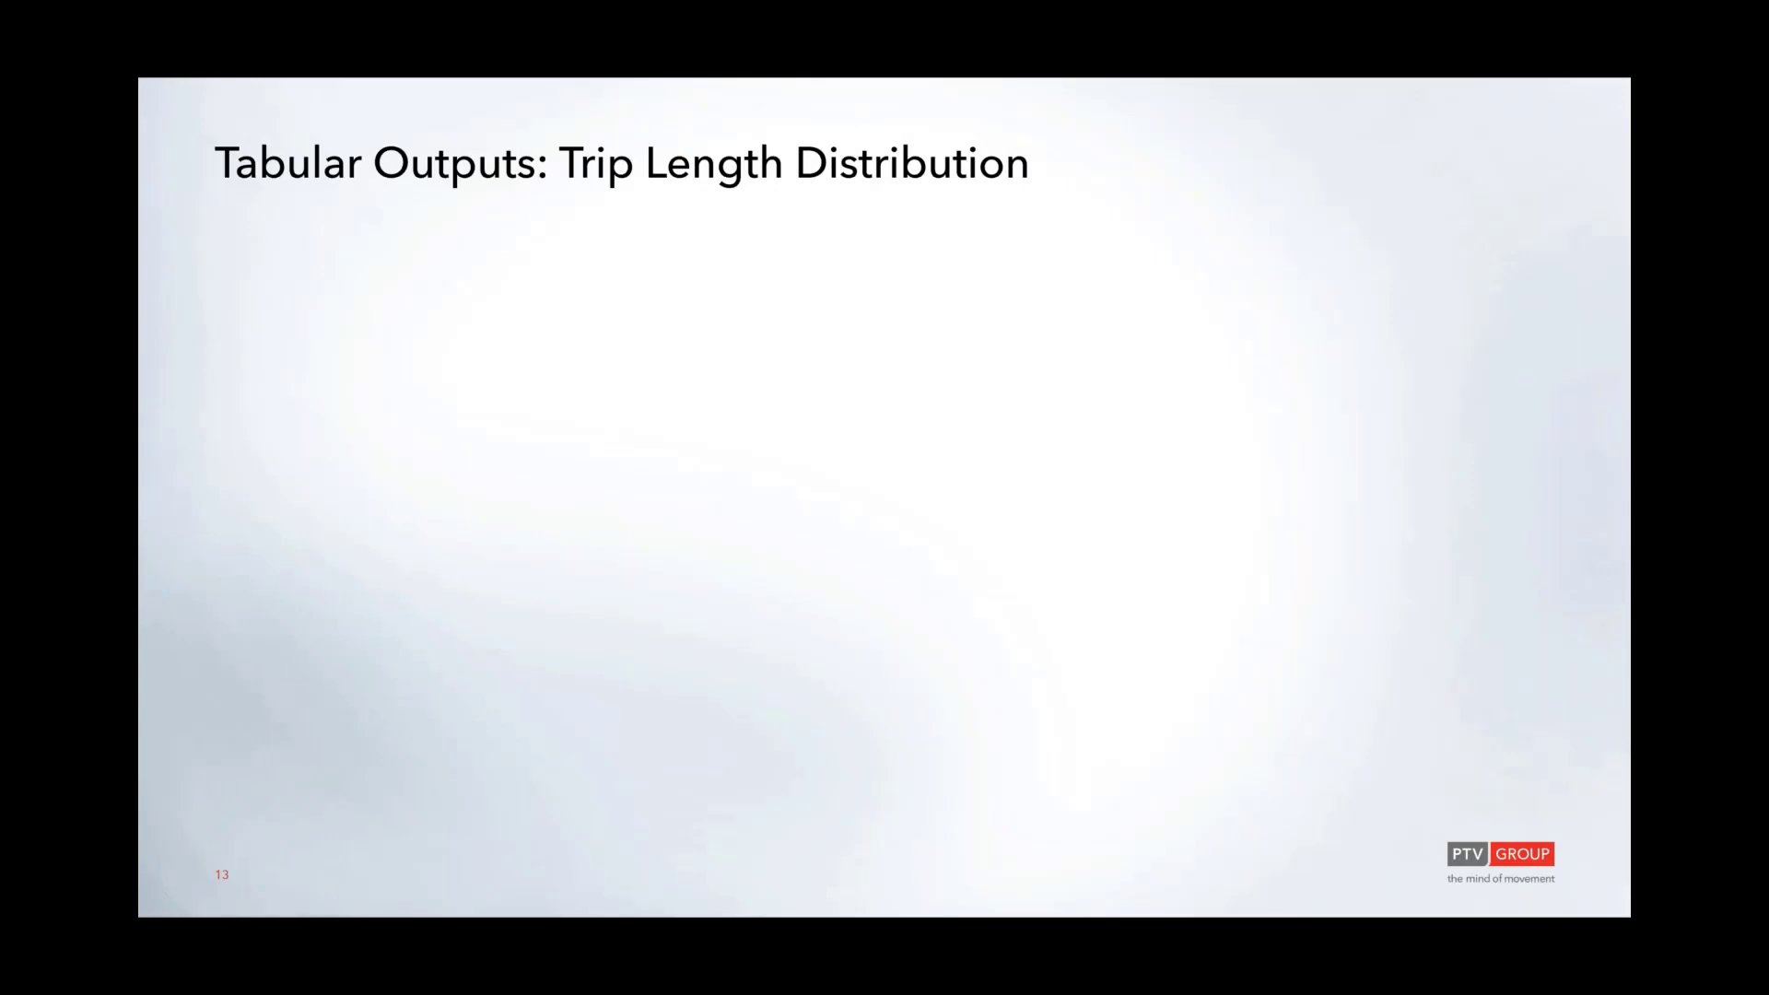
key("Right")
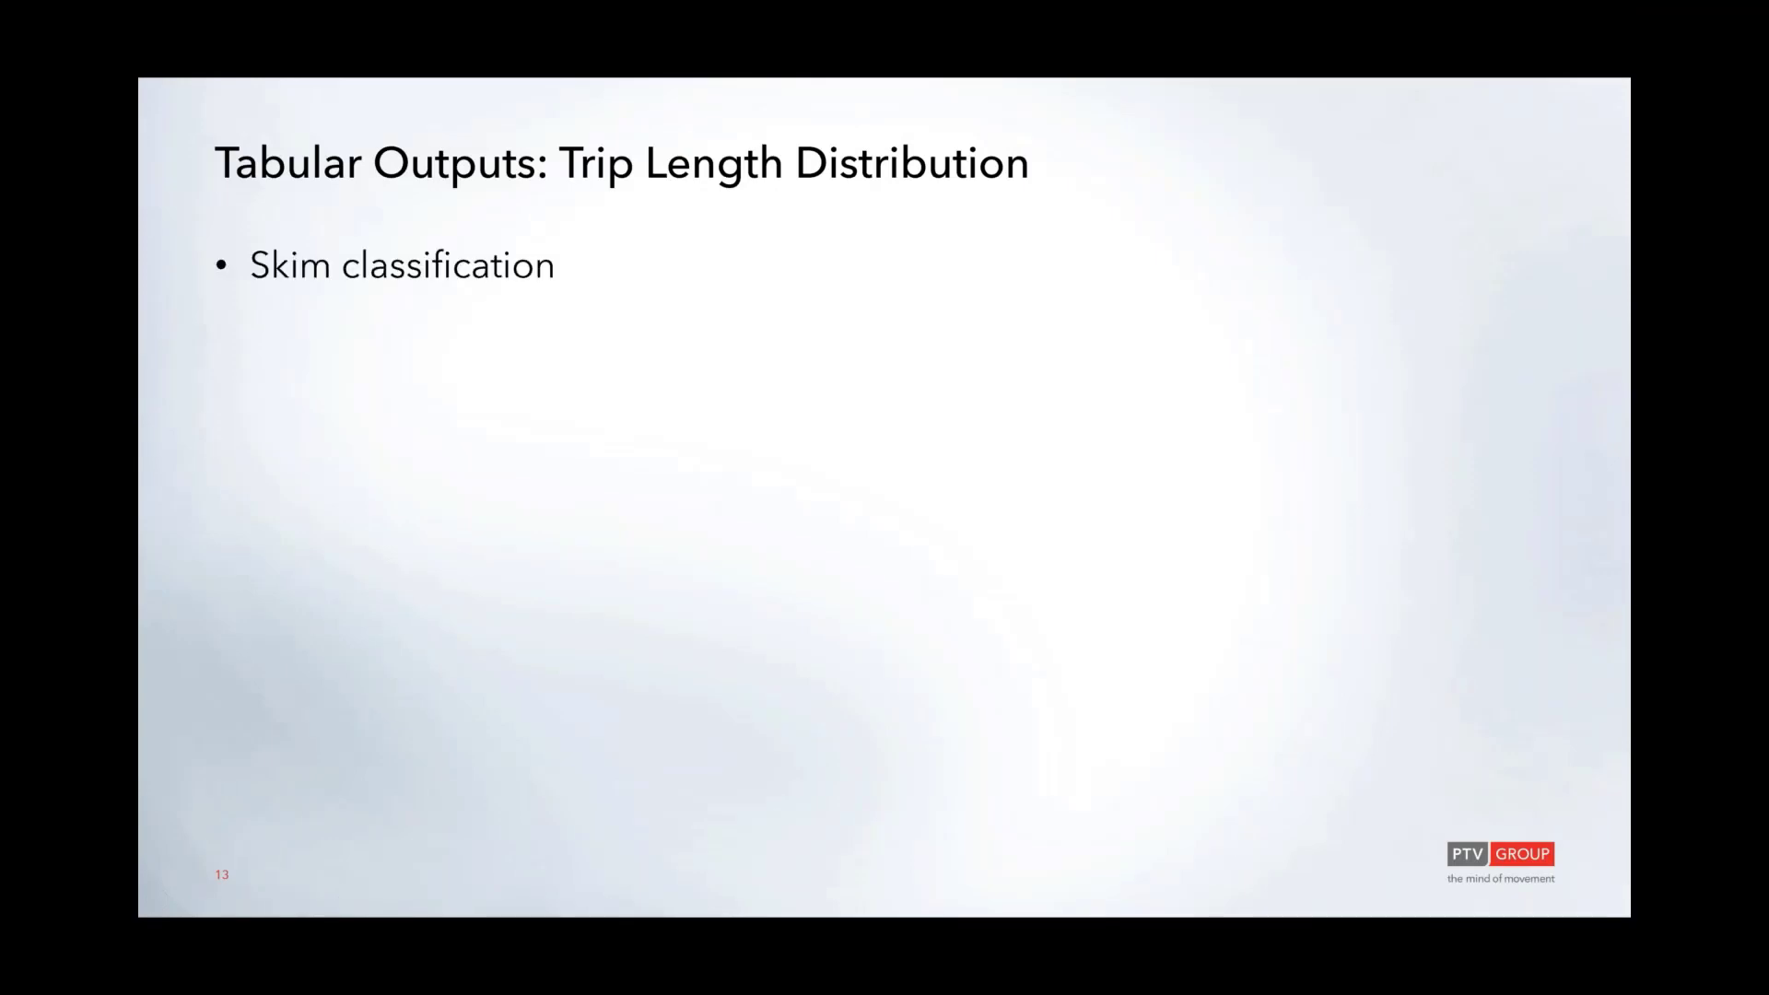
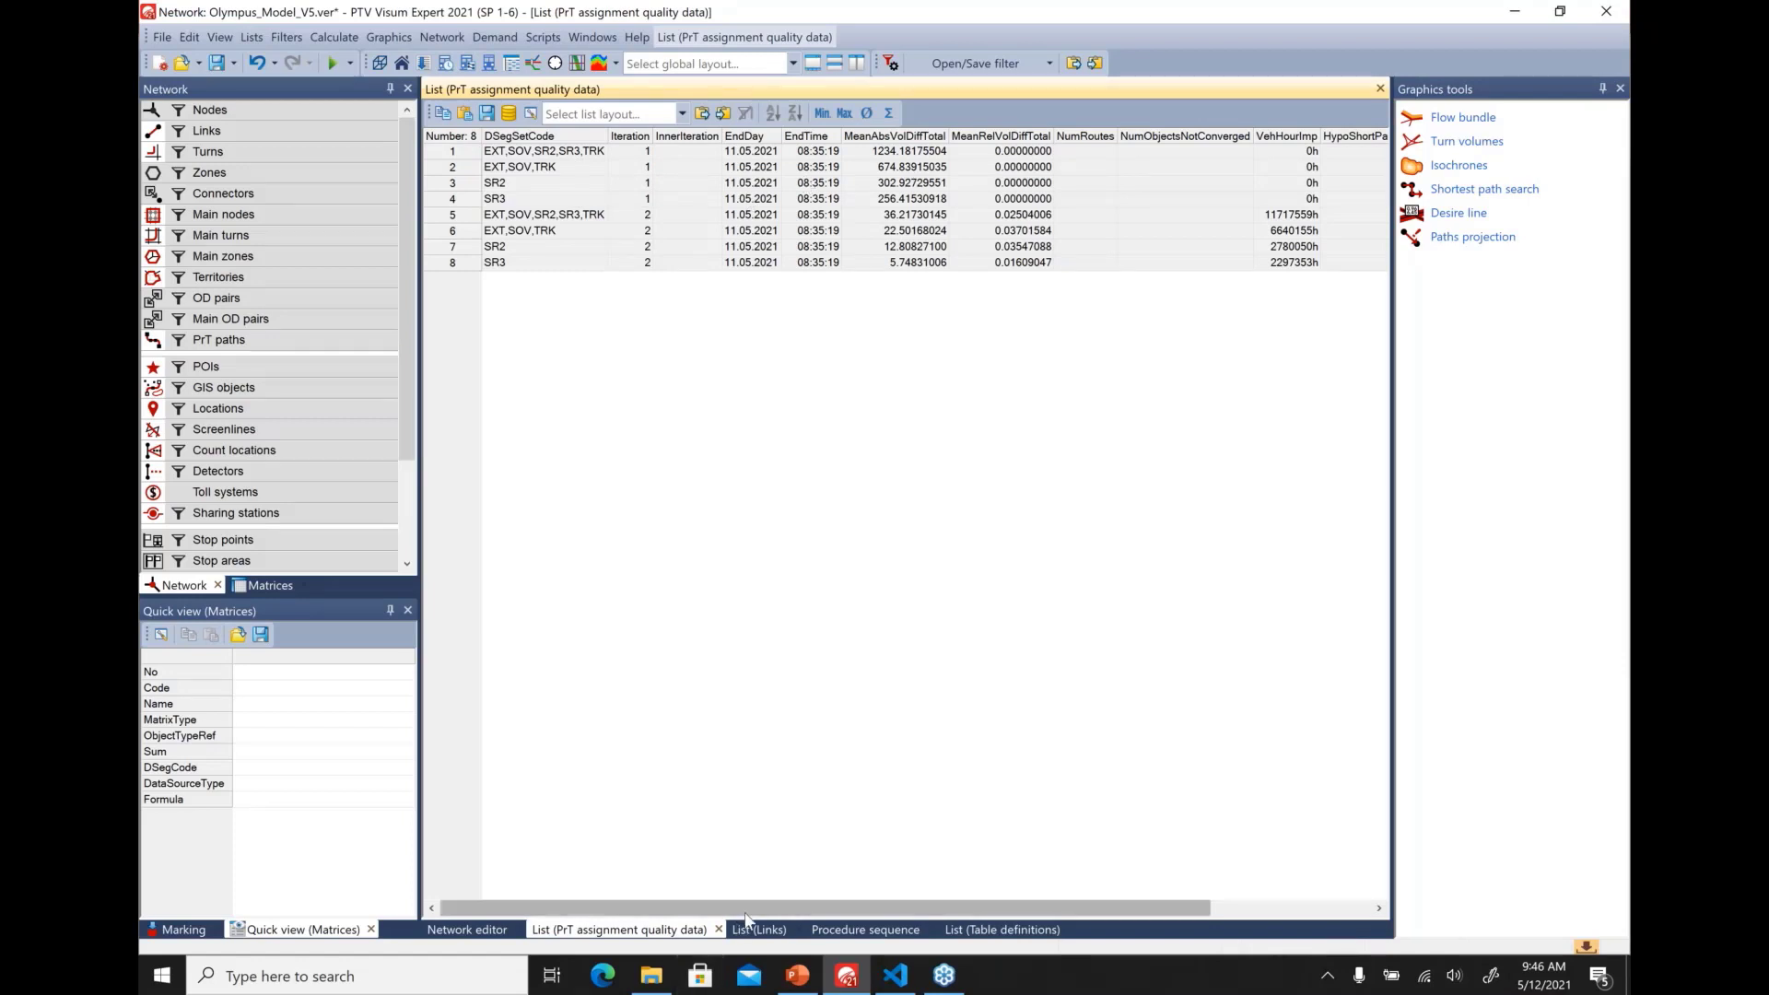
Remove the attributes from End day through the hypothetical shortest path impedance, plus Mean excess cost, from the PrT assignment quality data list
left_click_drag(761, 910, 919, 909)
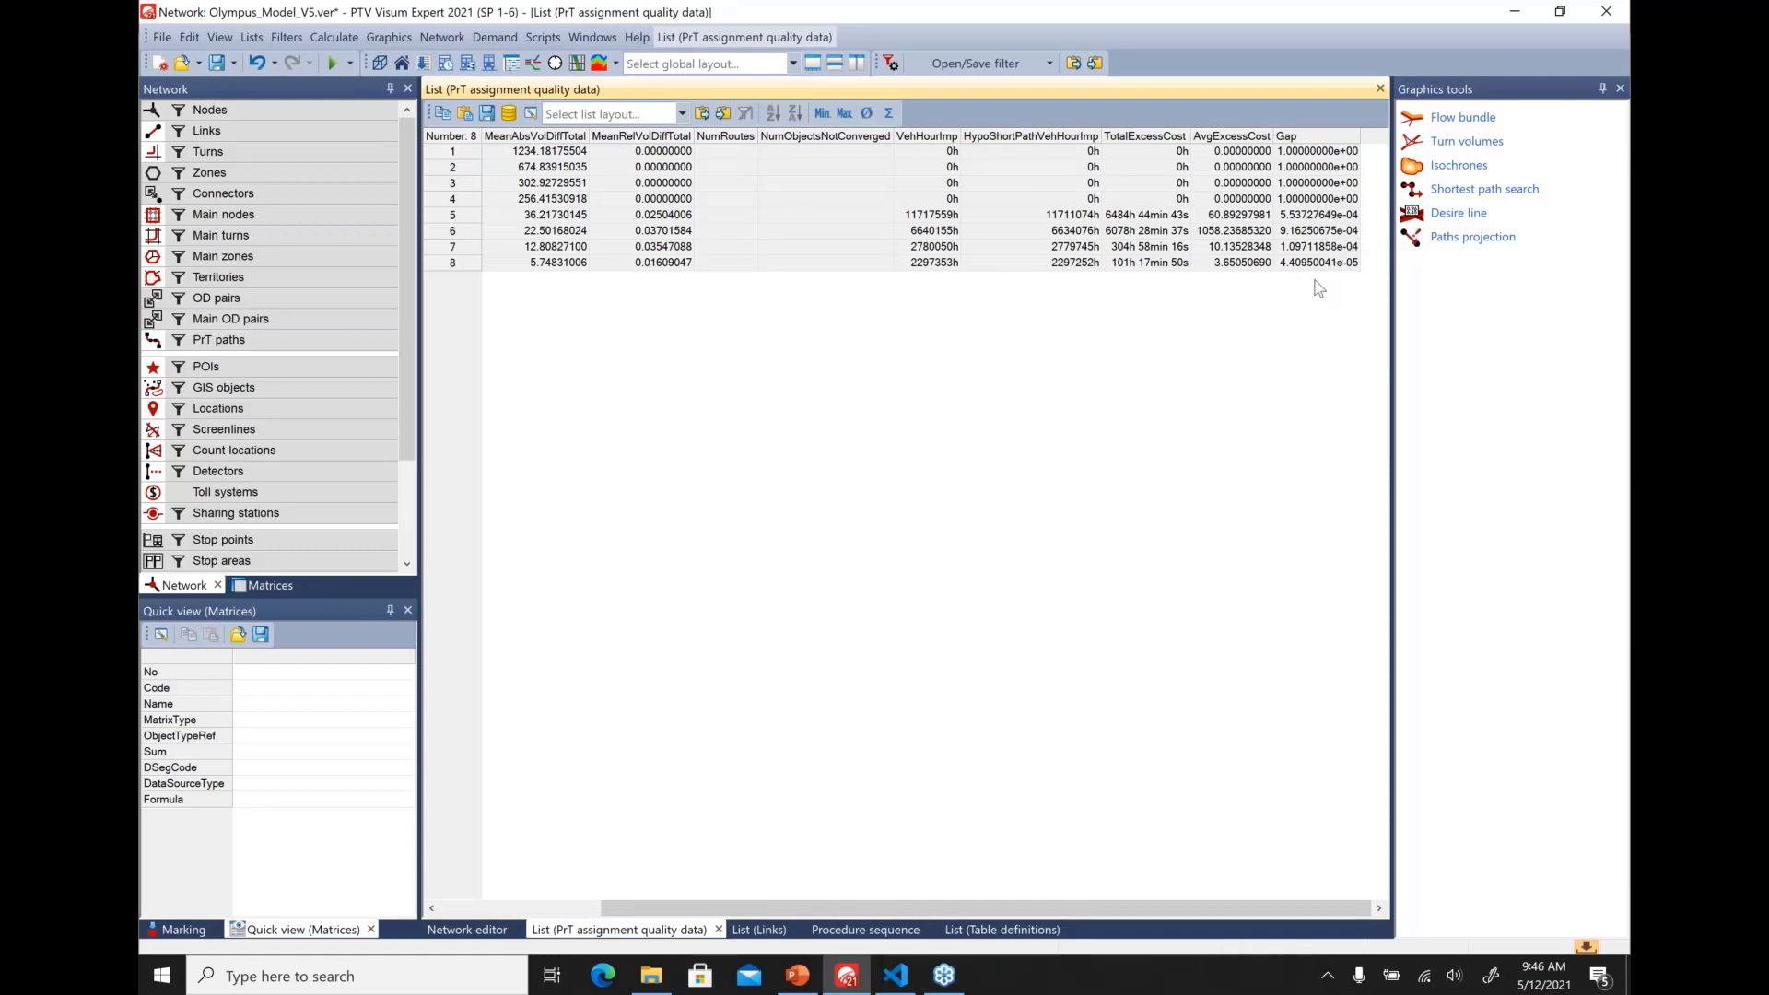
left_click(532, 114)
left_click(754, 201)
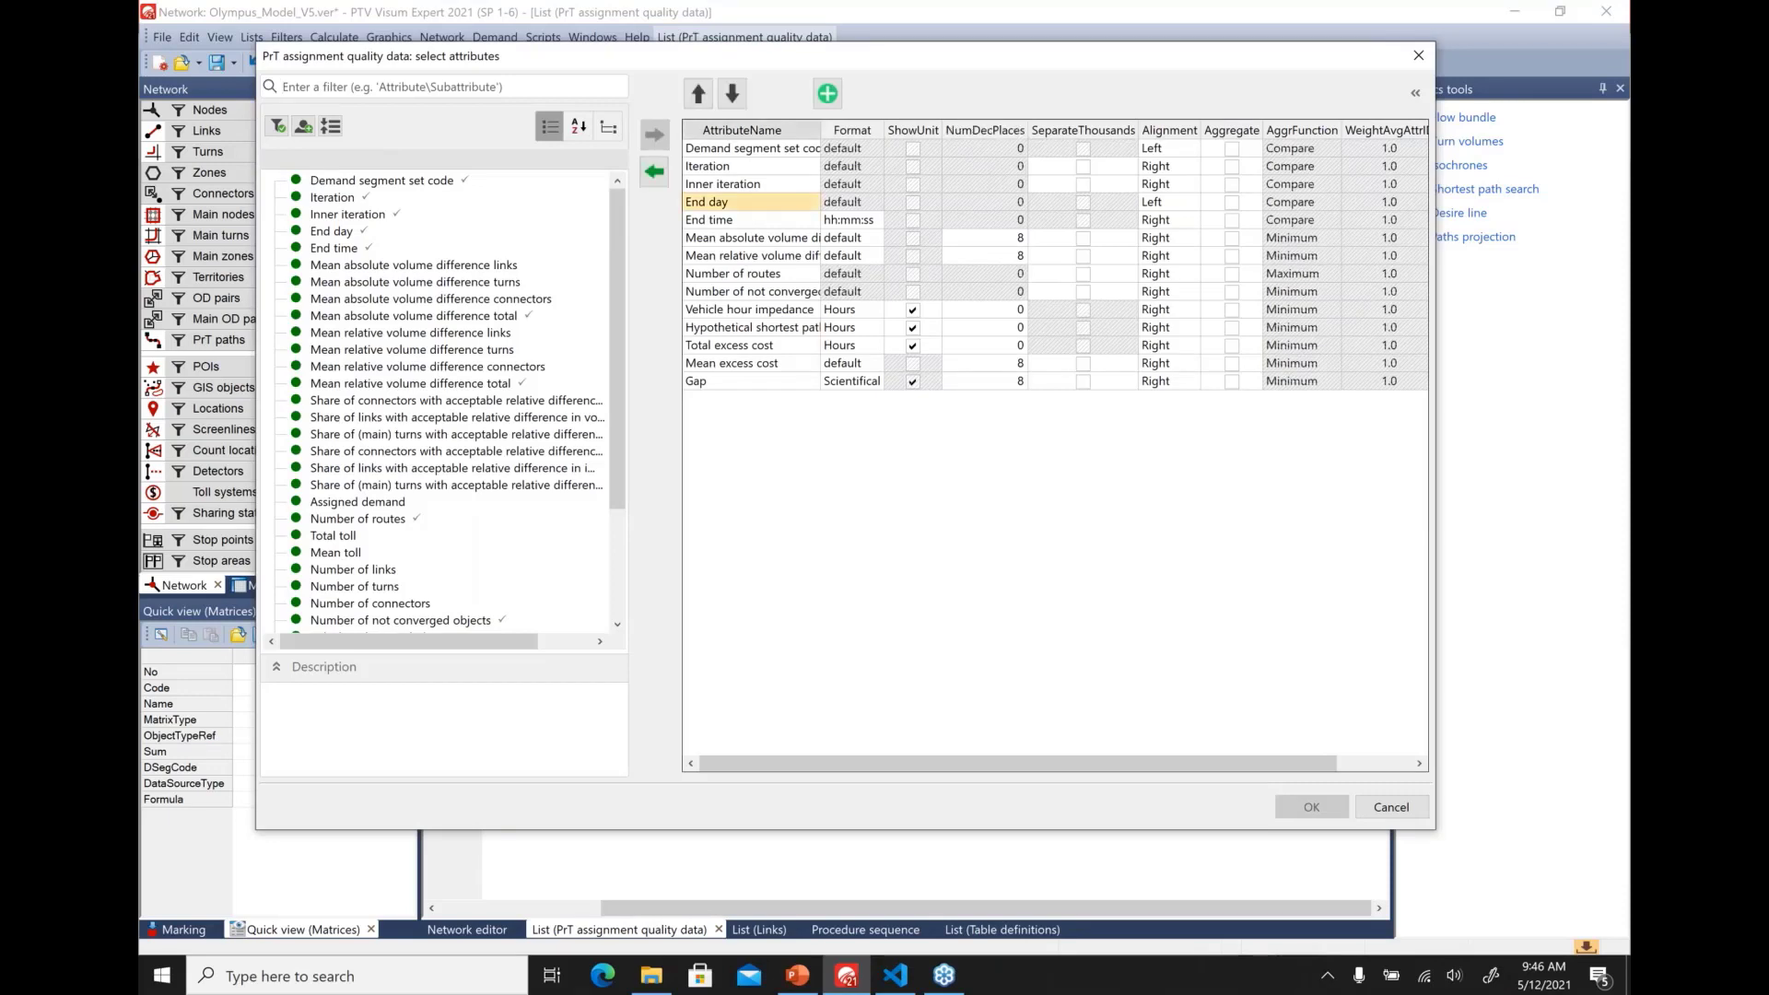
left_click(654, 171)
left_click(654, 171)
left_click(654, 171)
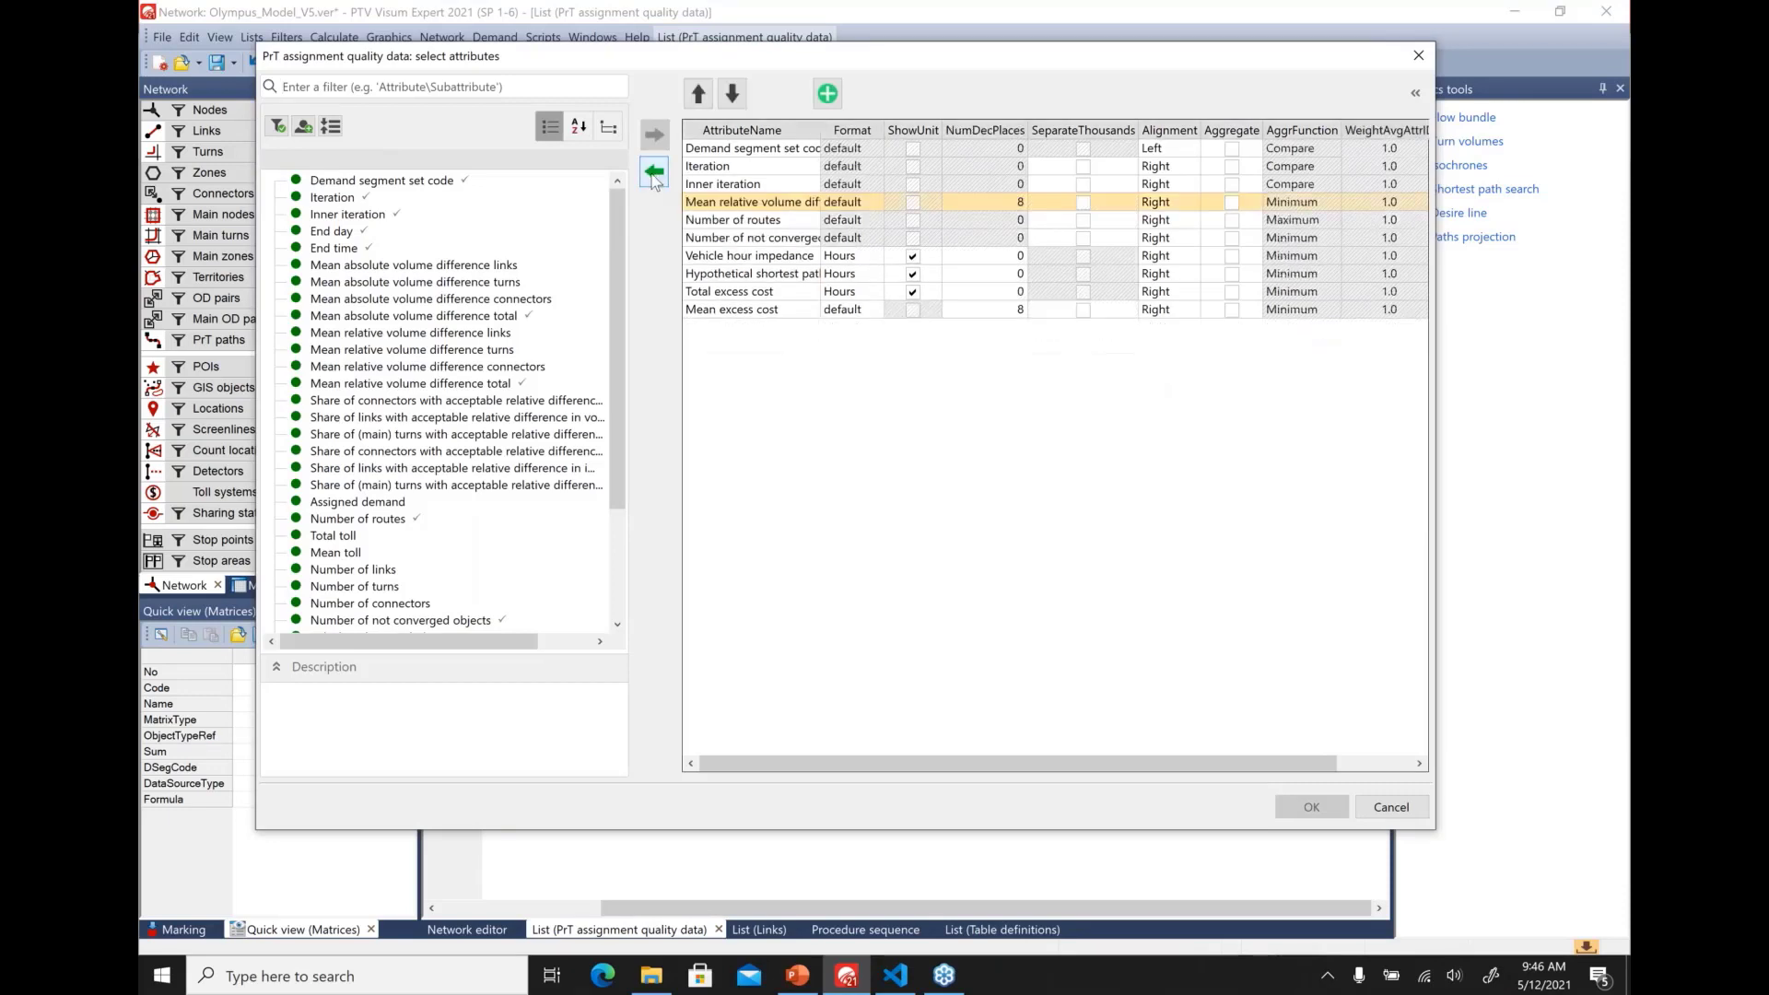
left_click(654, 171)
left_click(655, 171)
left_click(654, 171)
left_click(654, 171)
left_click(654, 172)
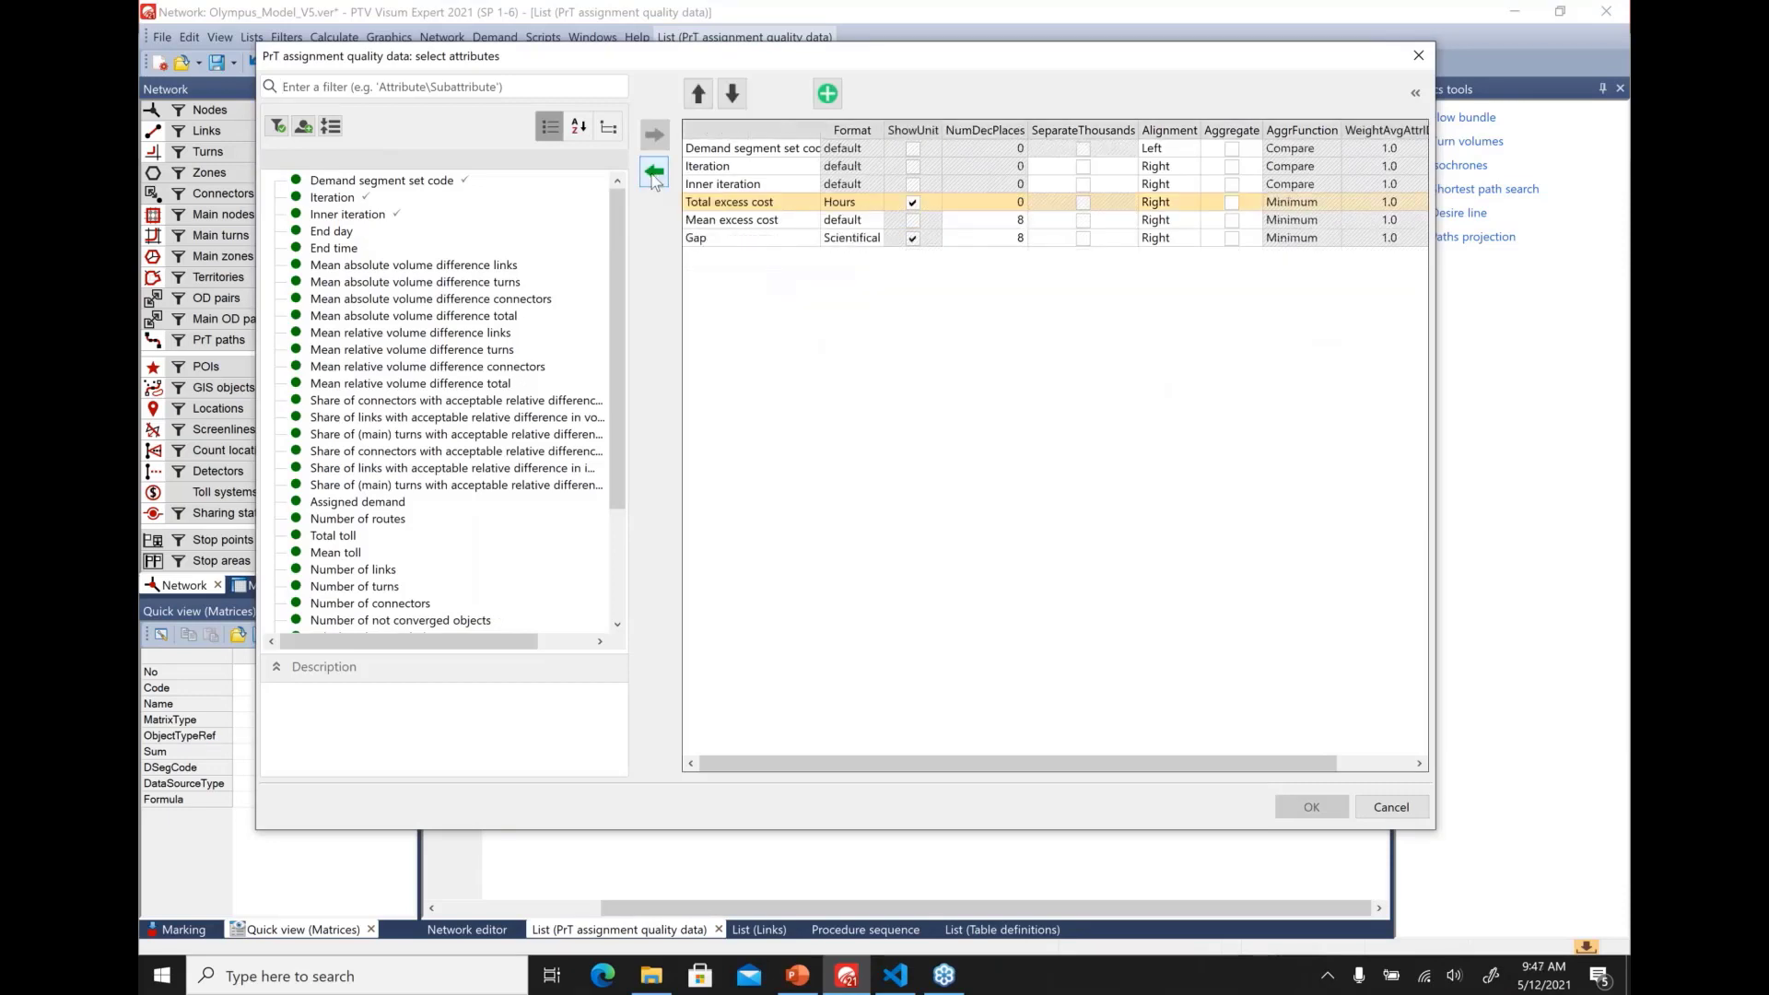
left_click(715, 221)
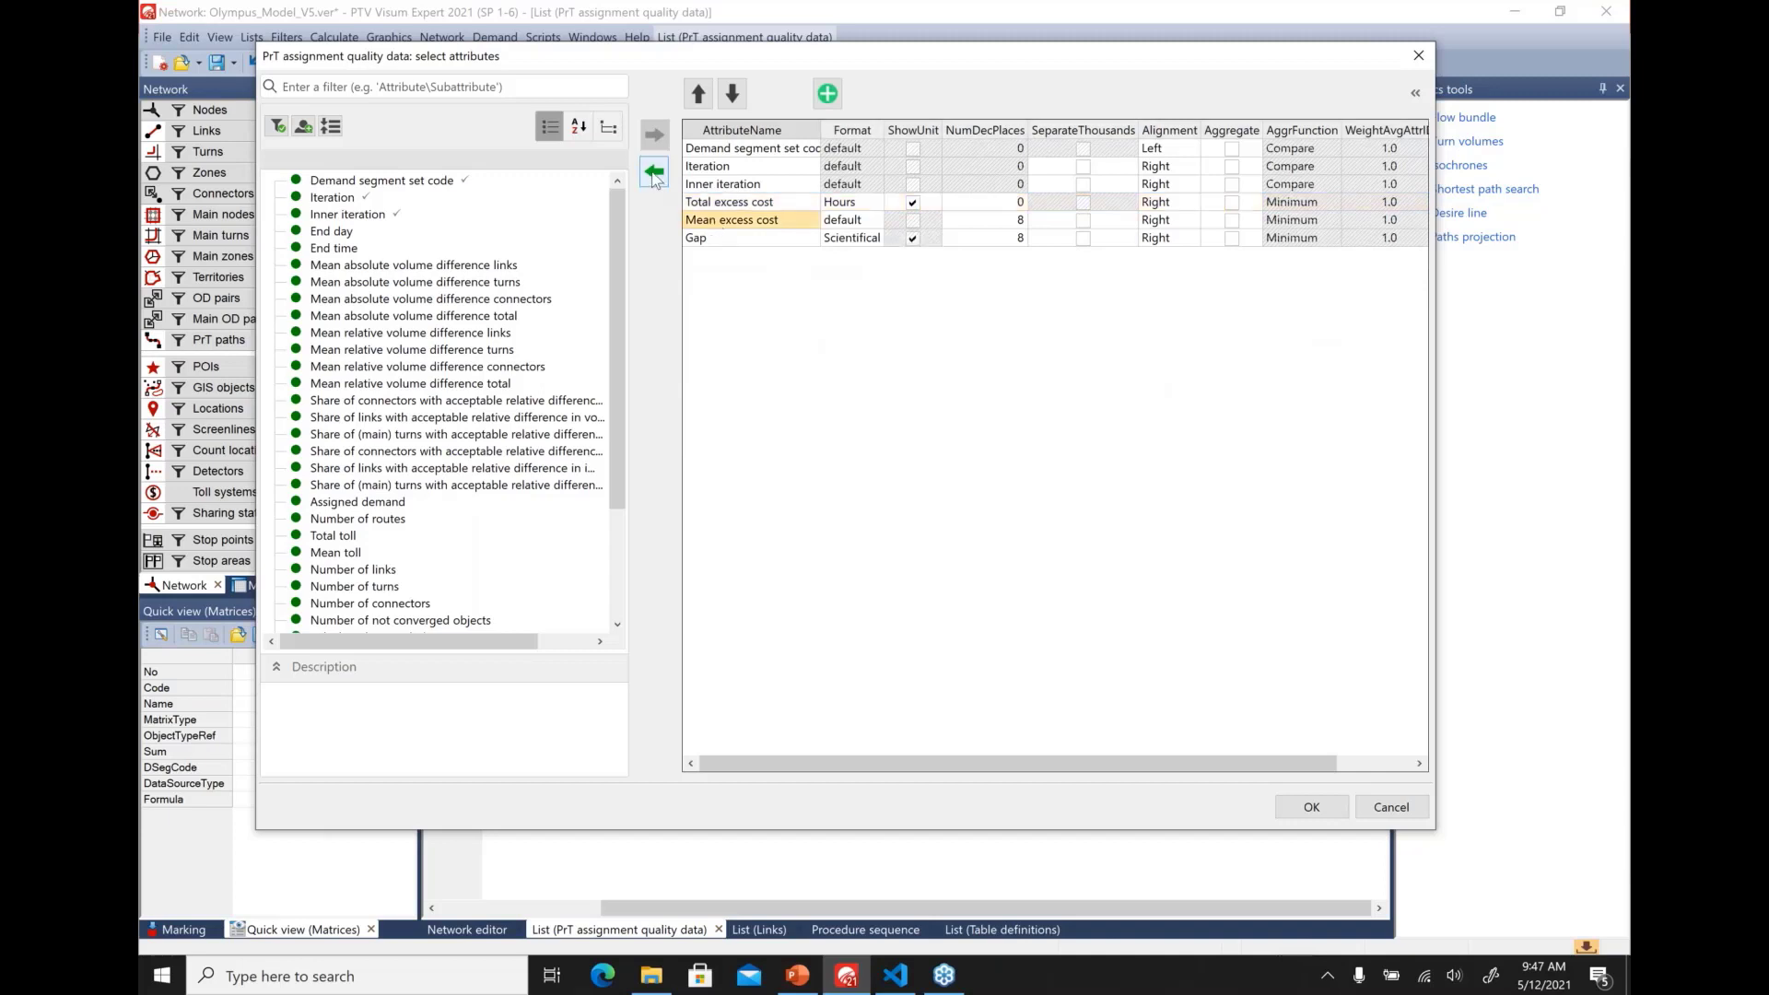
key("Delete")
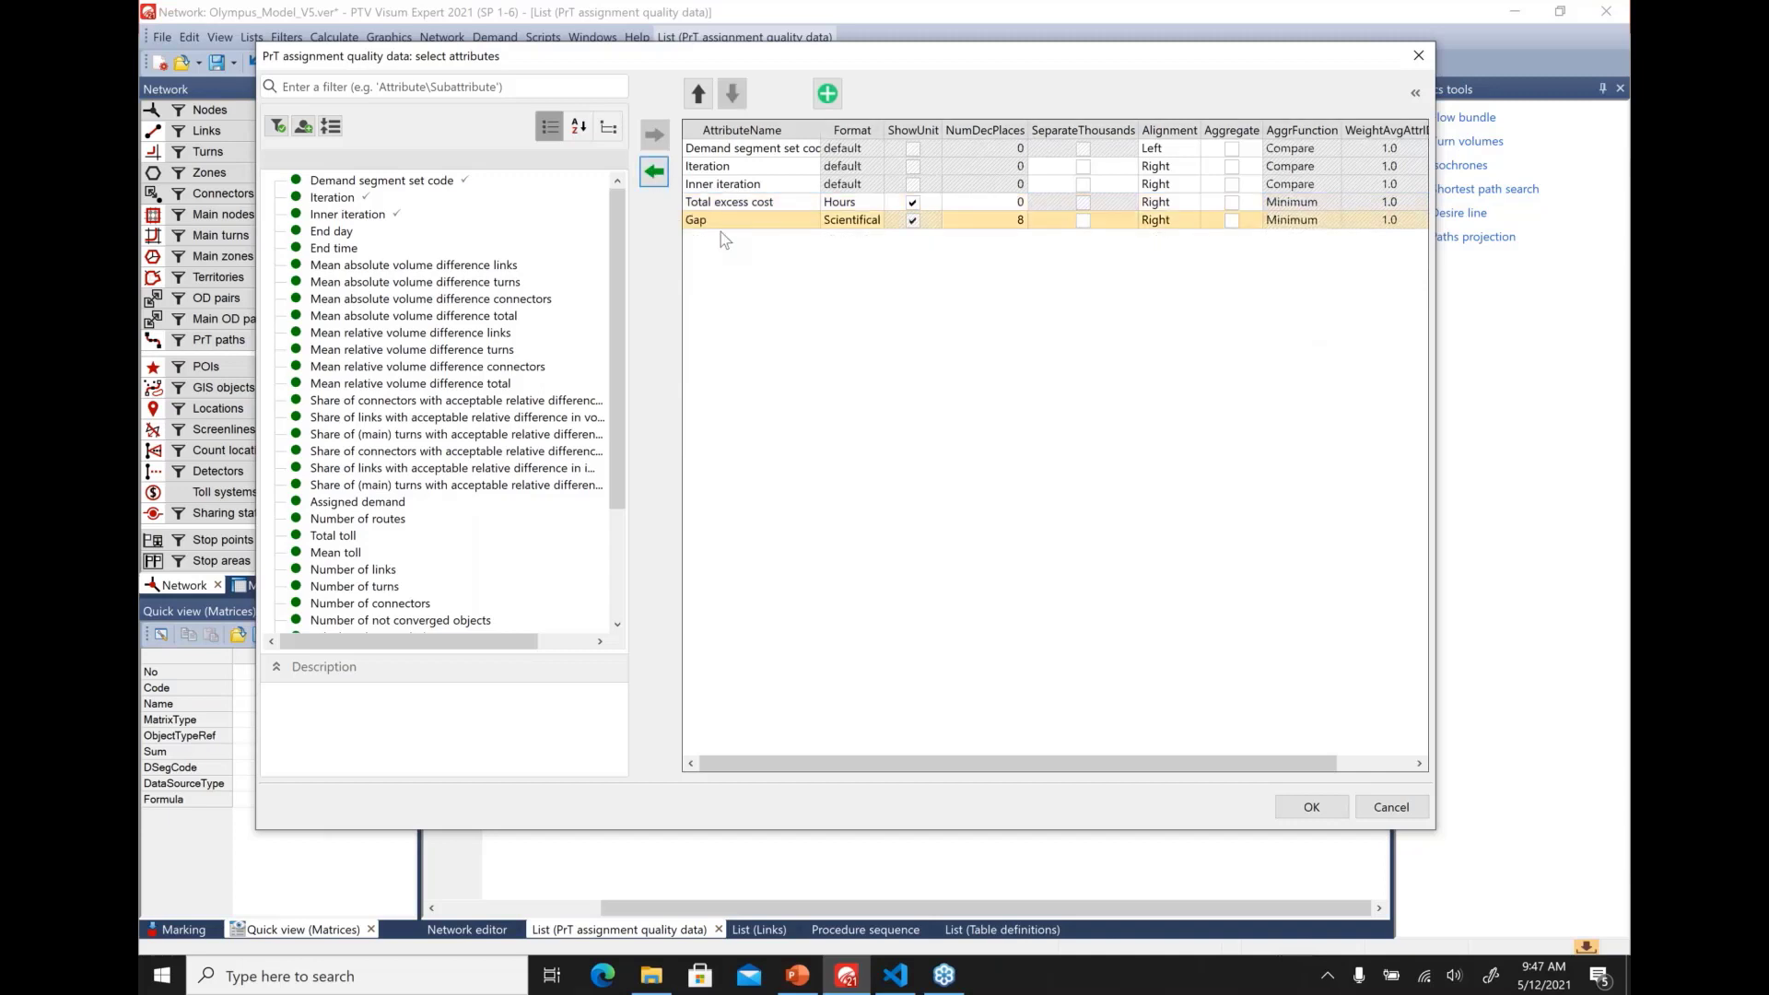
Set the Gap attribute's format to default and apply the attribute selection to the list
left_click(871, 220)
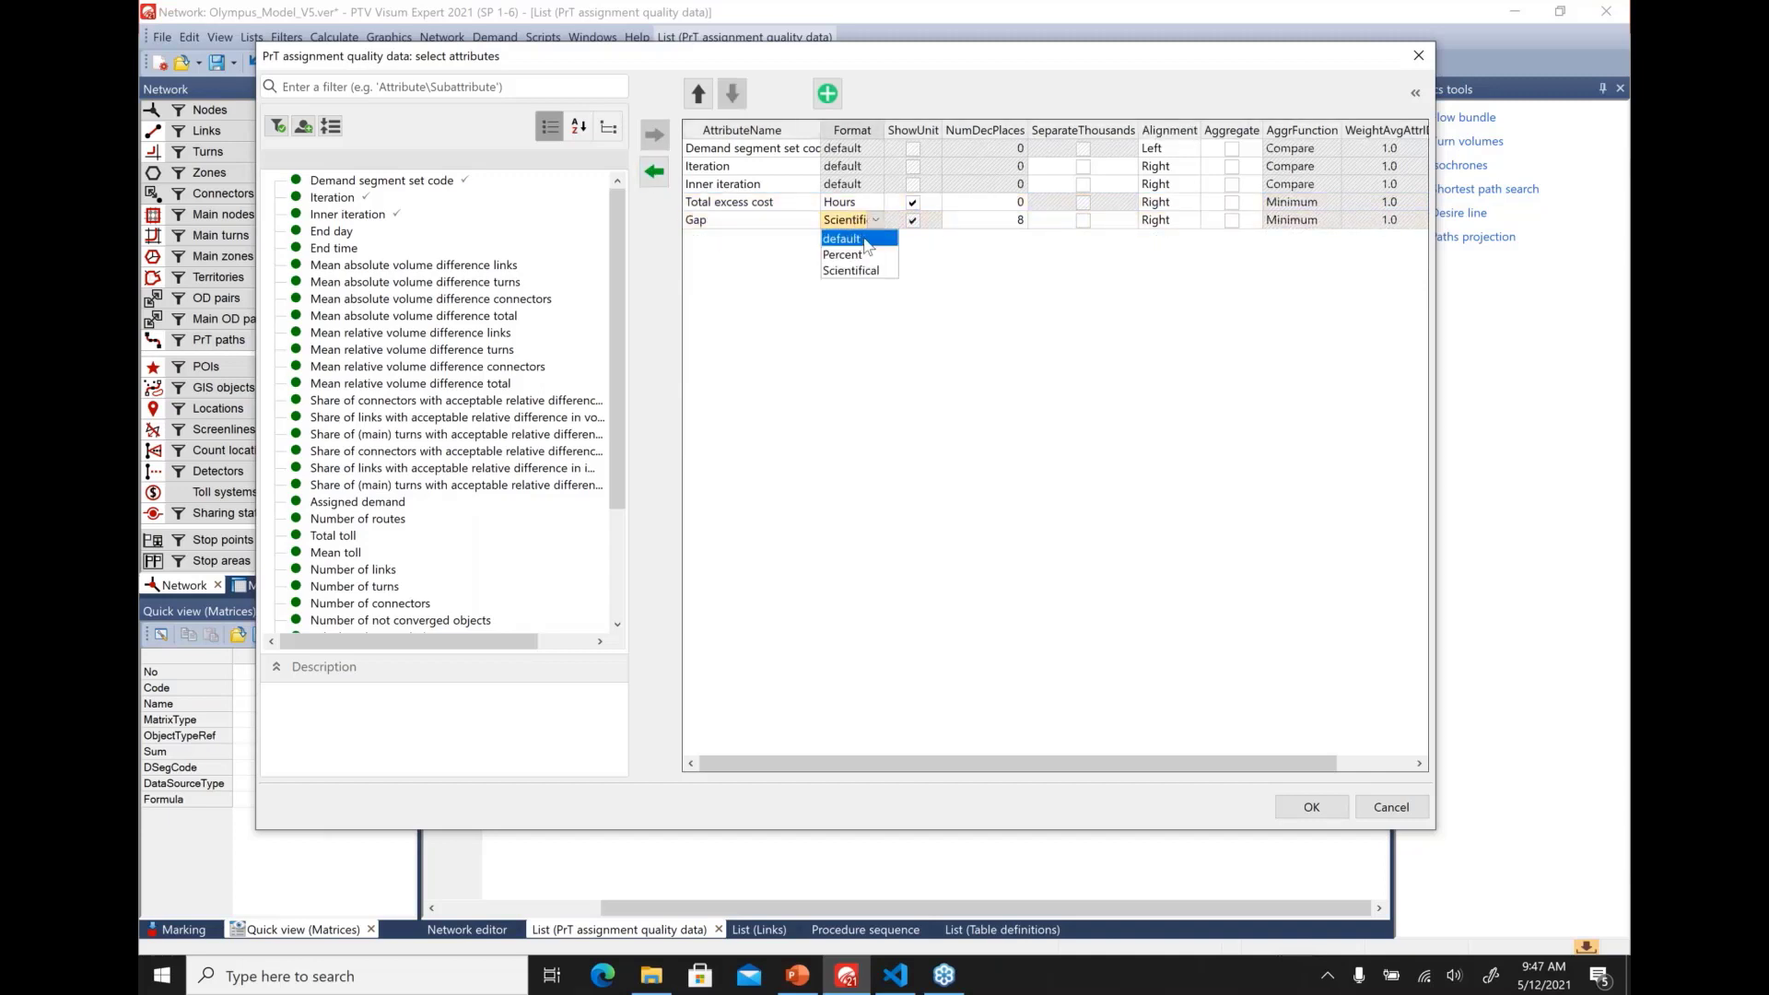
left_click(868, 241)
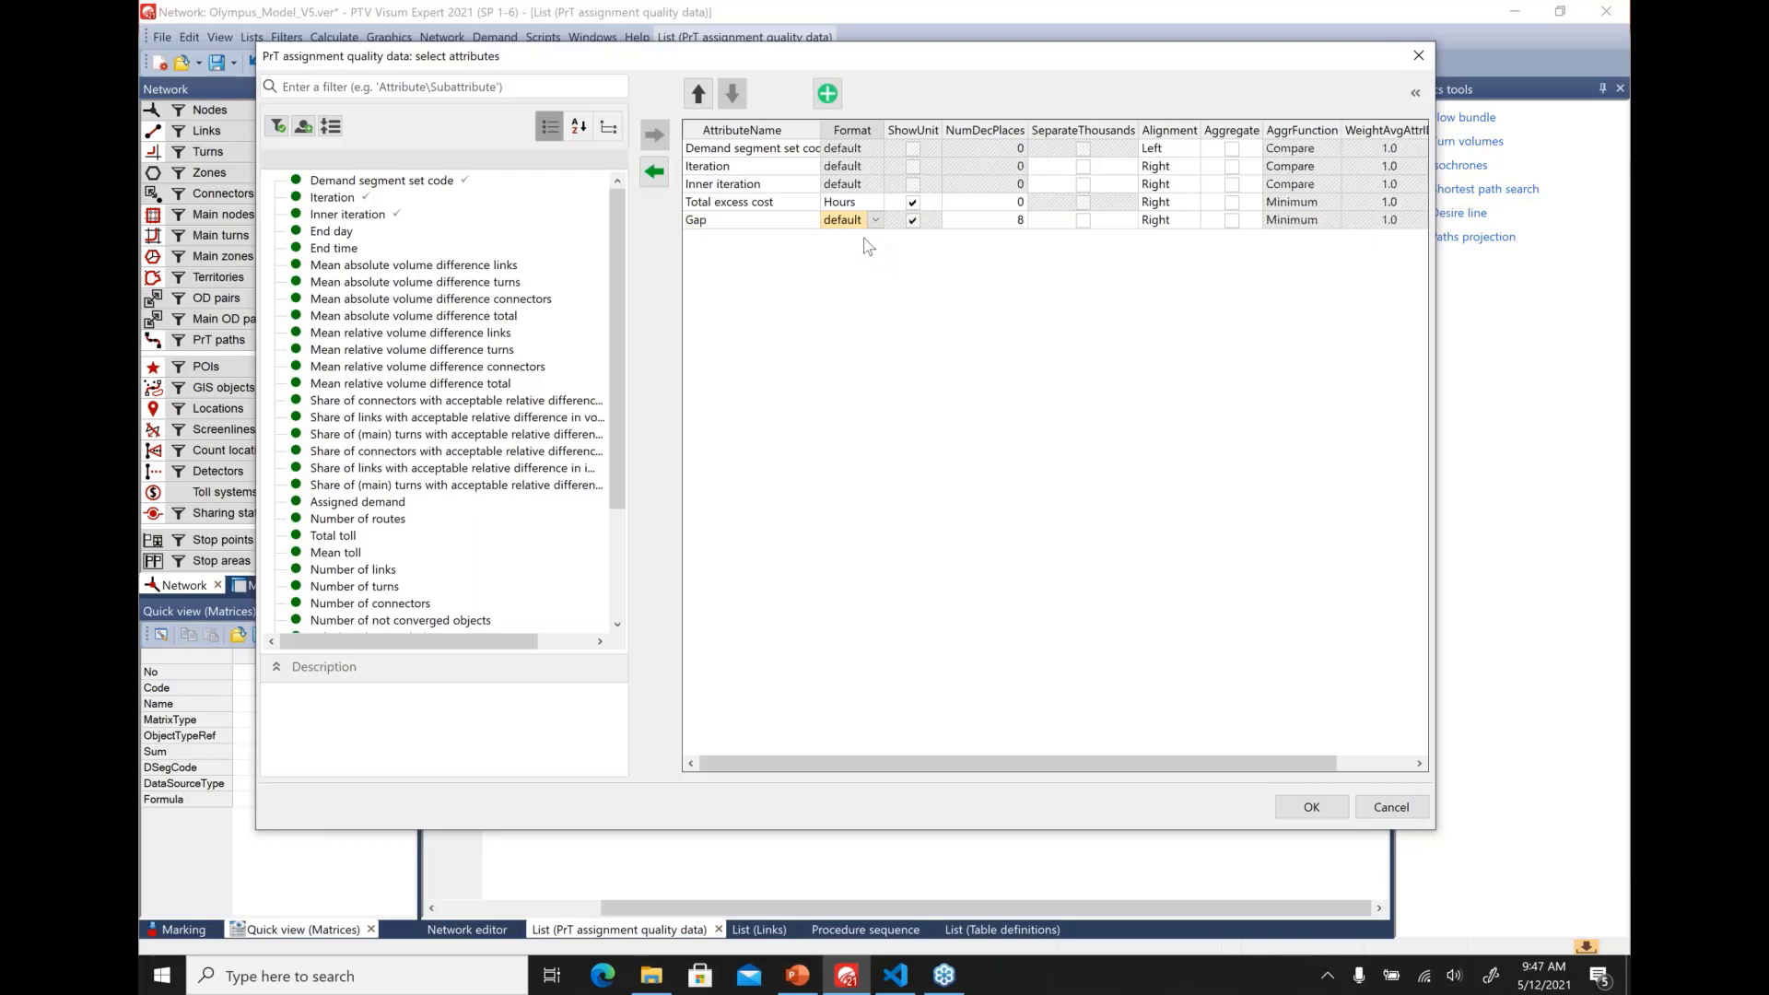
left_click(1312, 808)
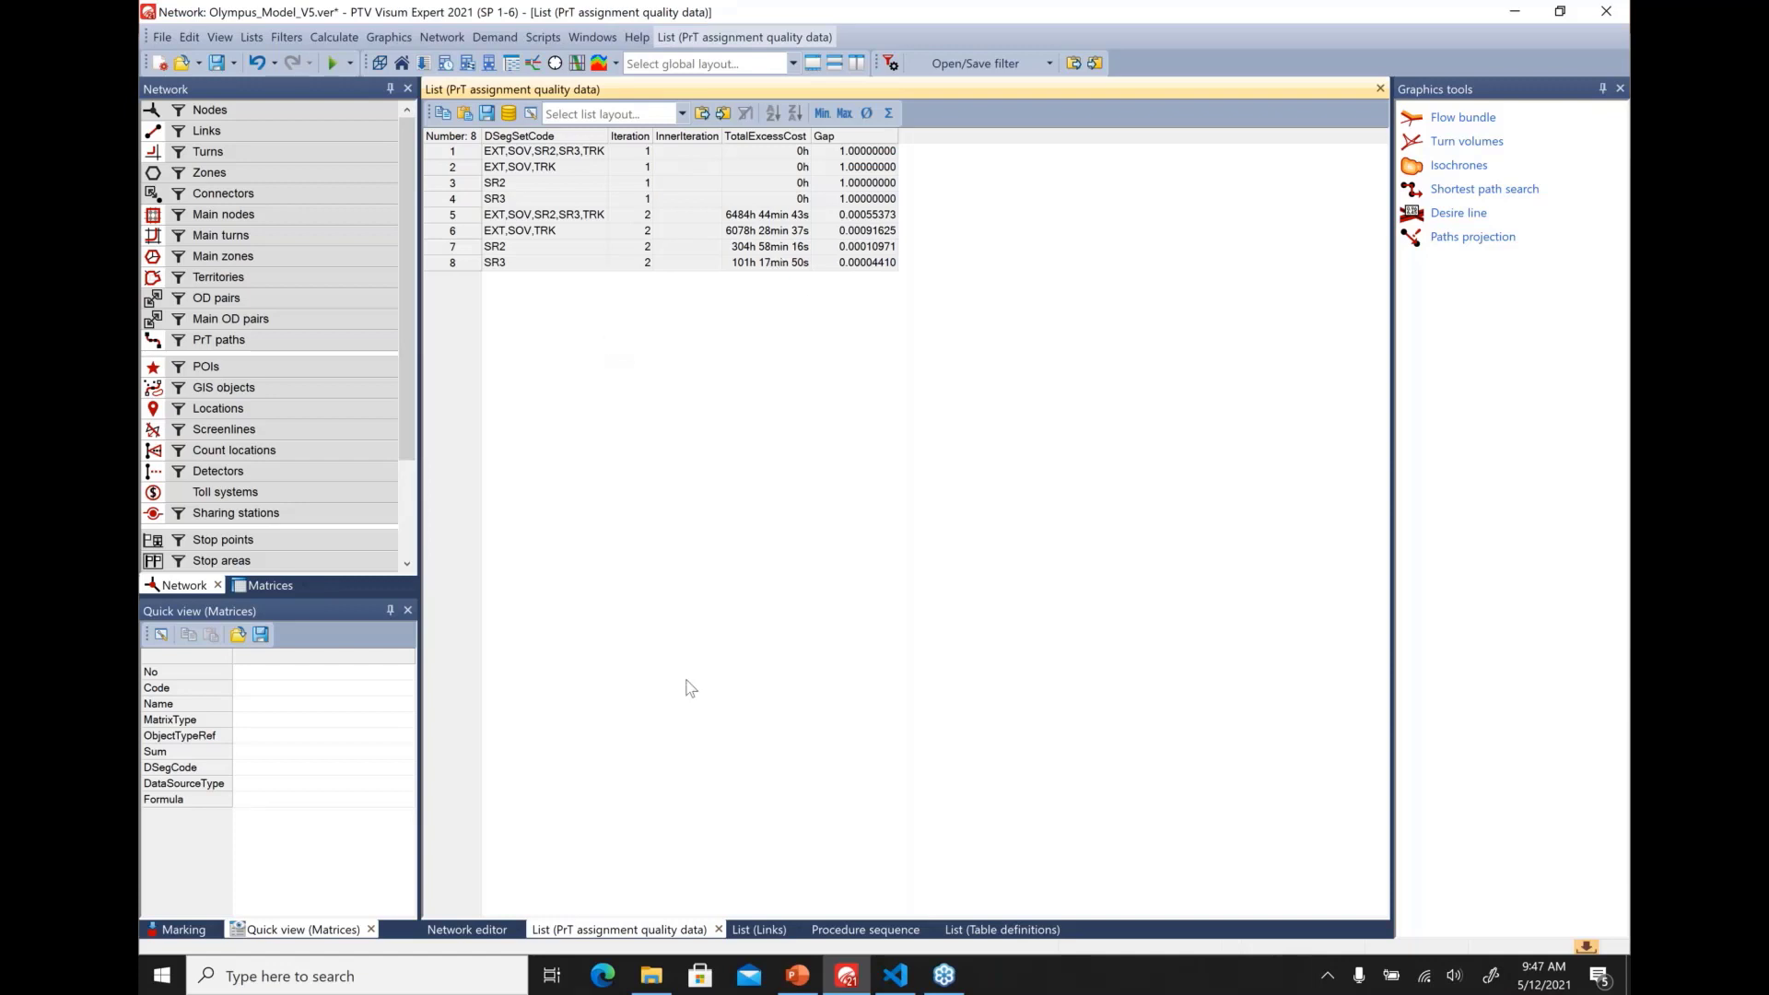
Close the PrT assignment quality data list, and open the PuT assignment statistics list to review its mean, total and linked-trip figures
left_click(720, 930)
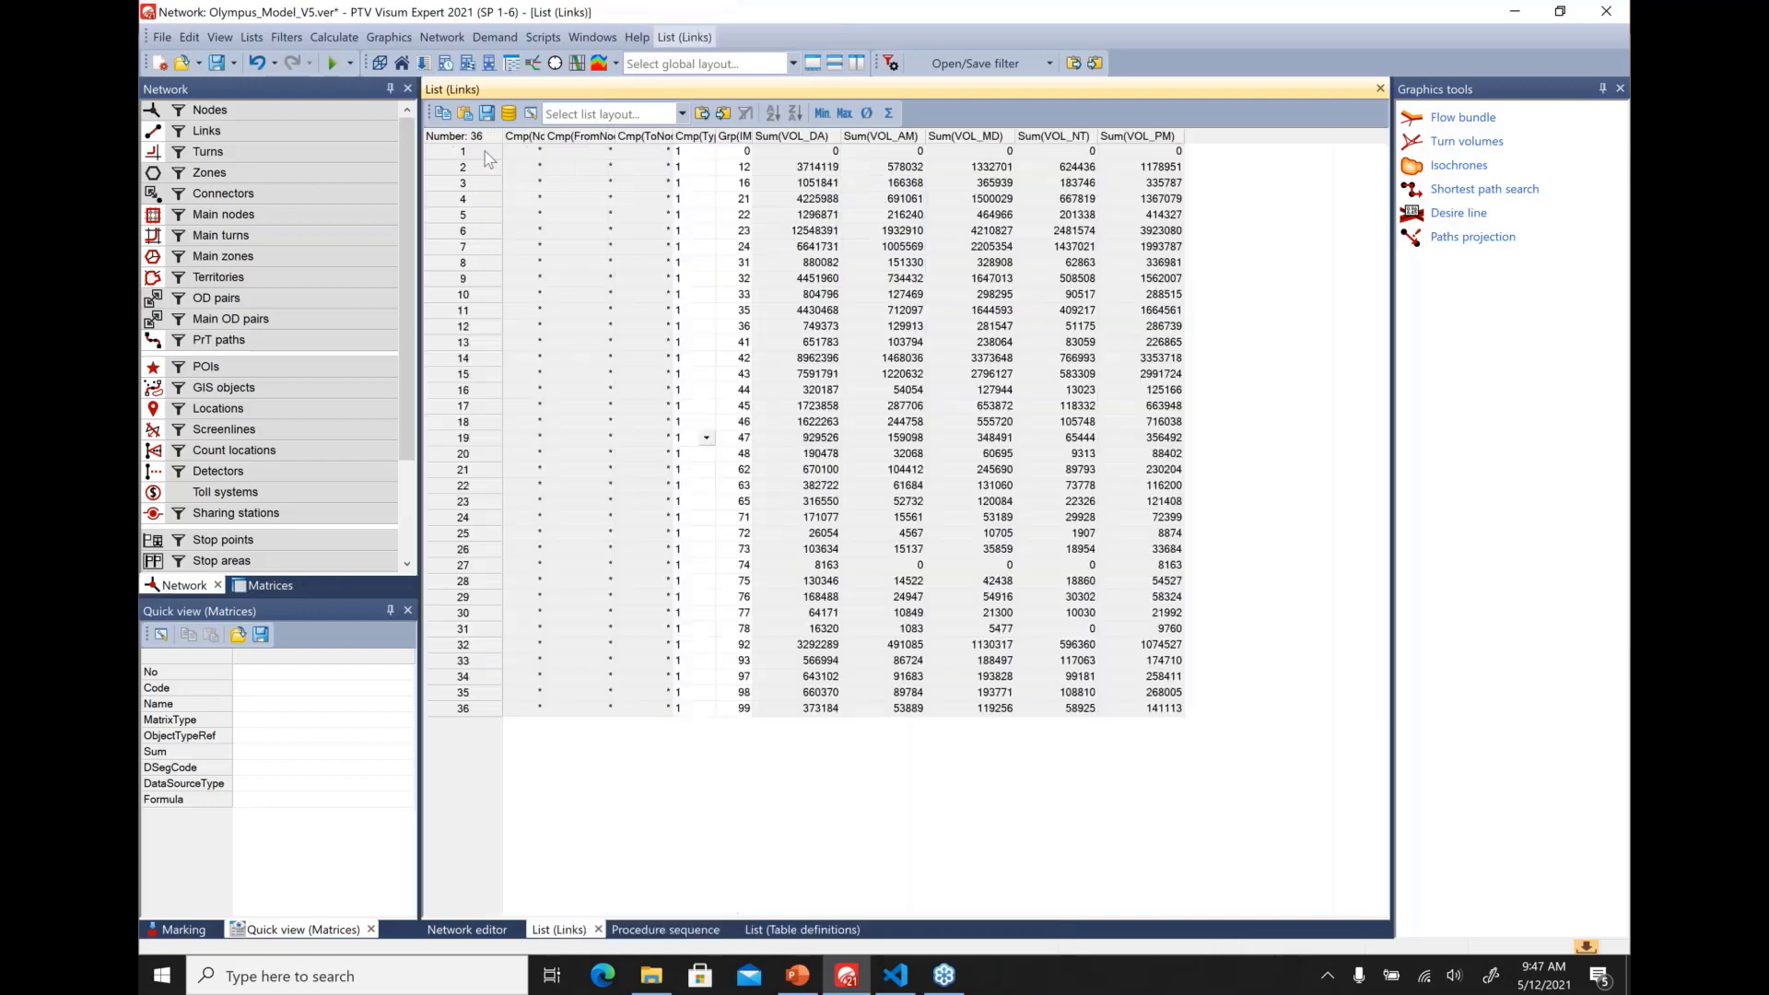
left_click(250, 37)
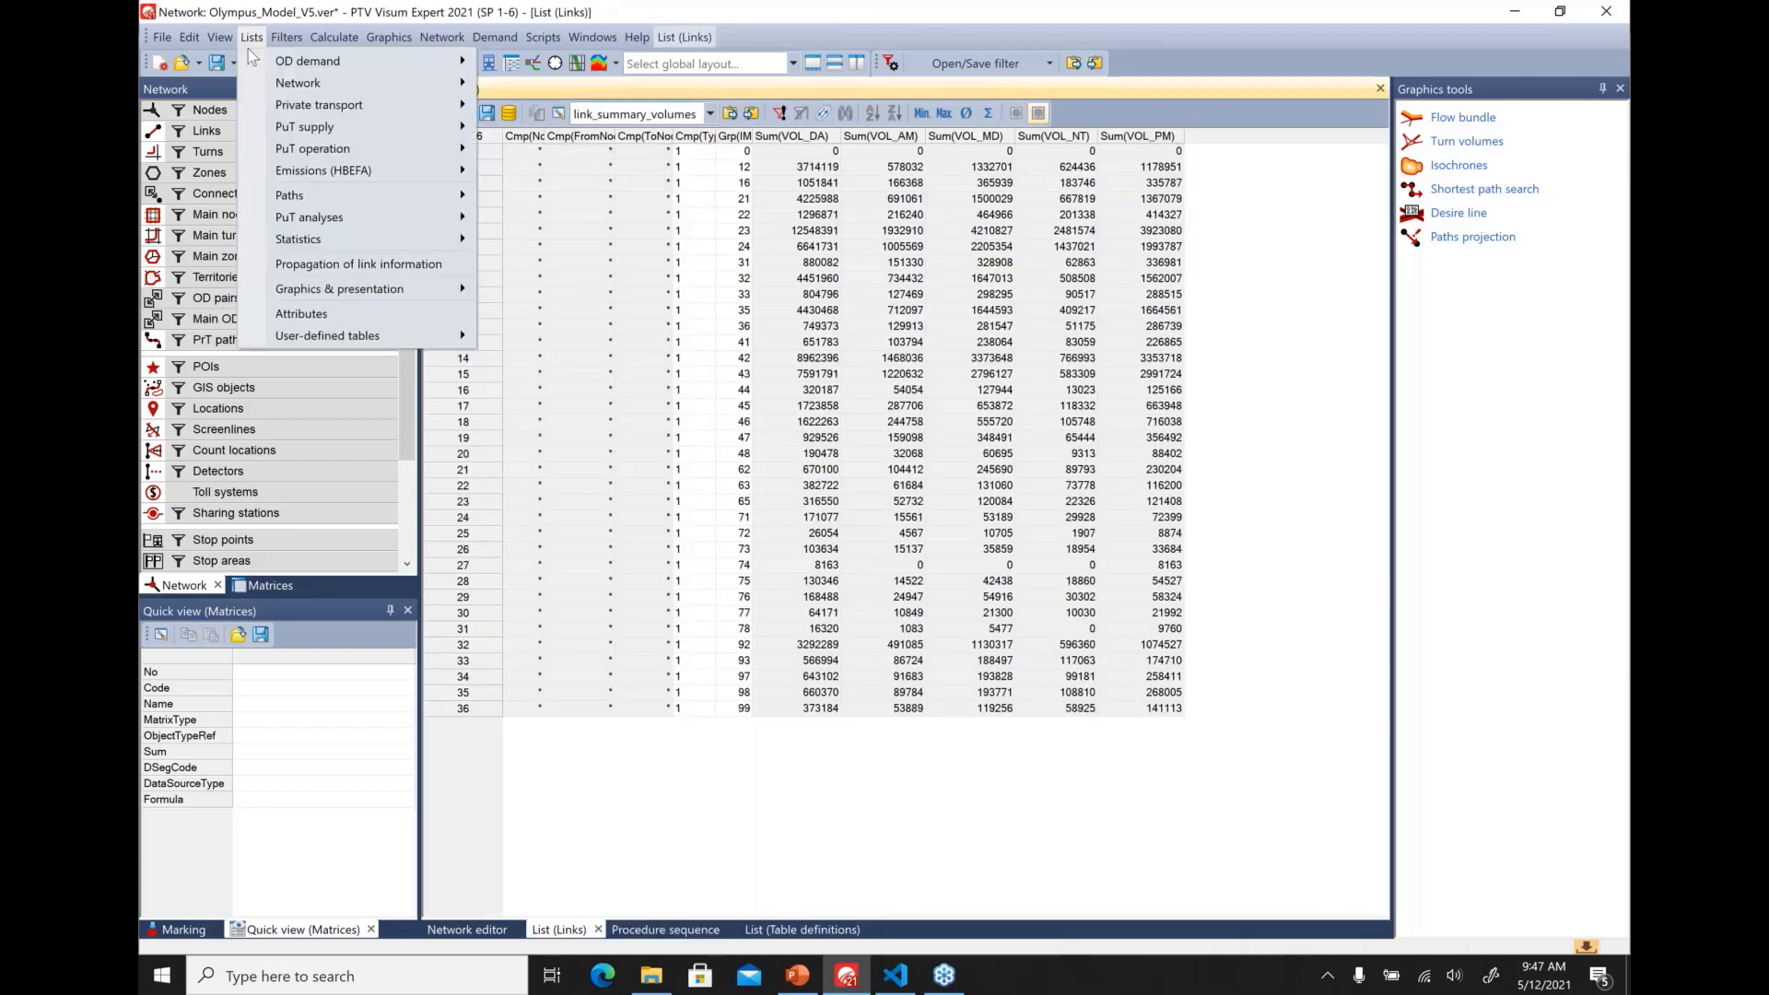
mouse_move(377, 247)
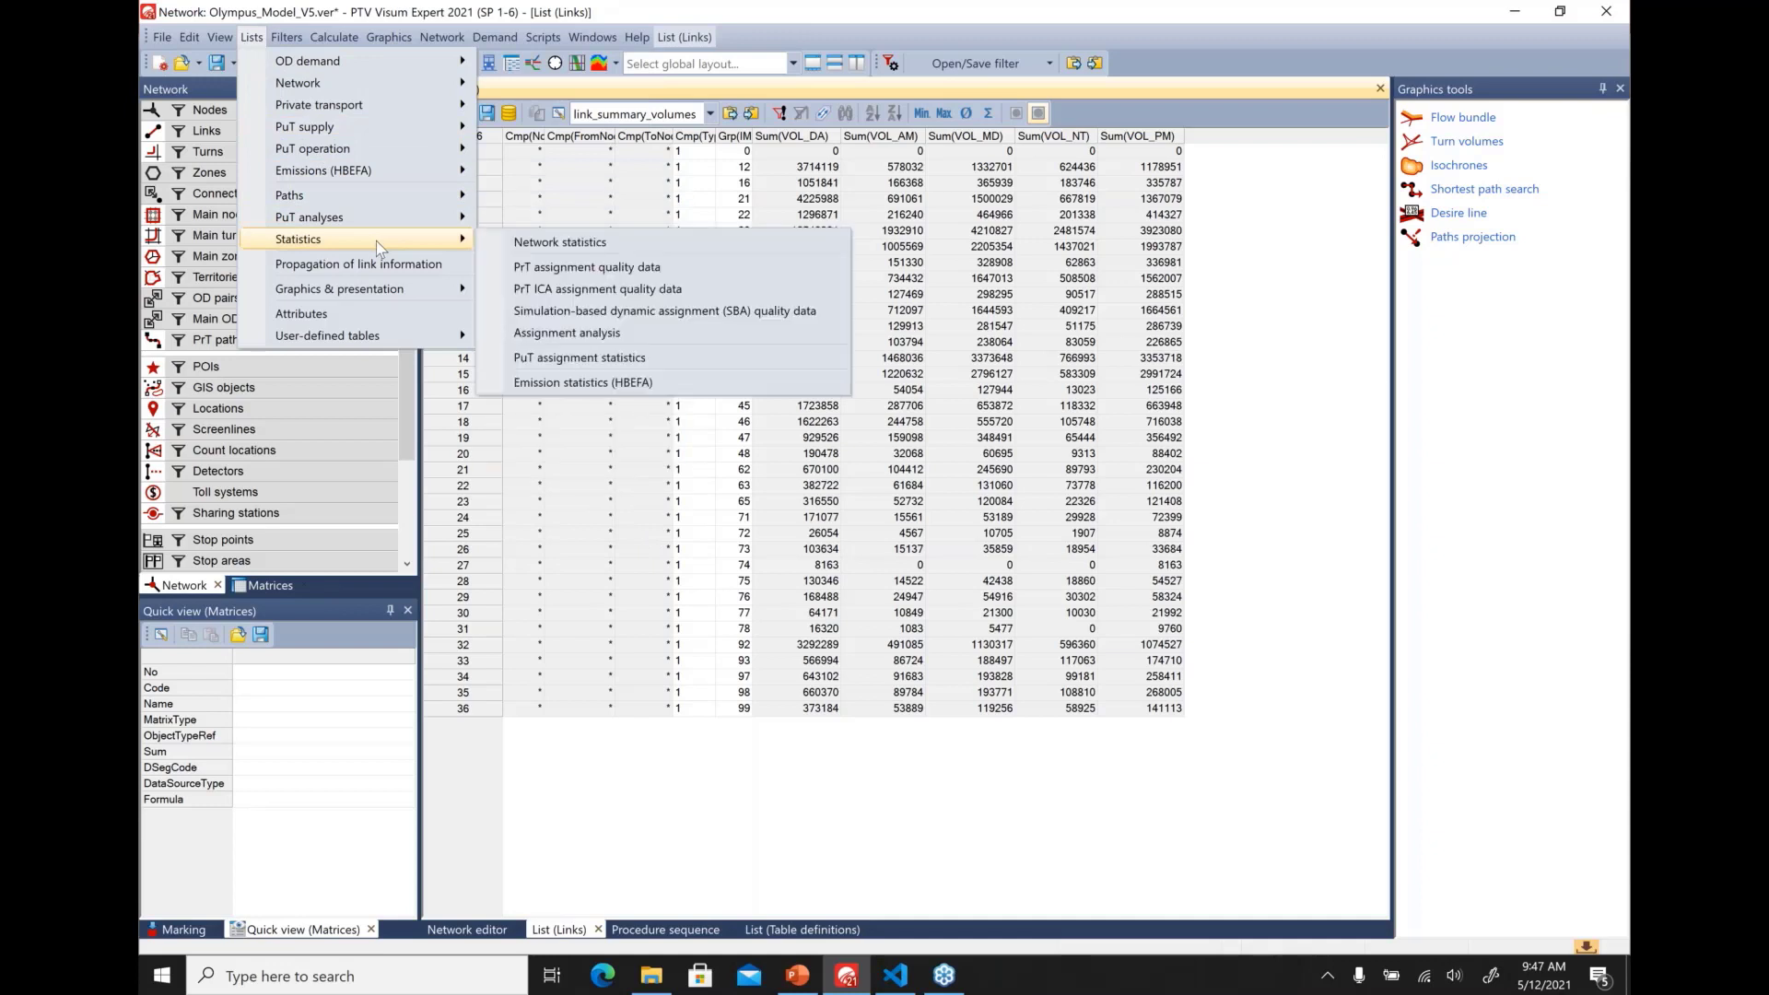
left_click(620, 367)
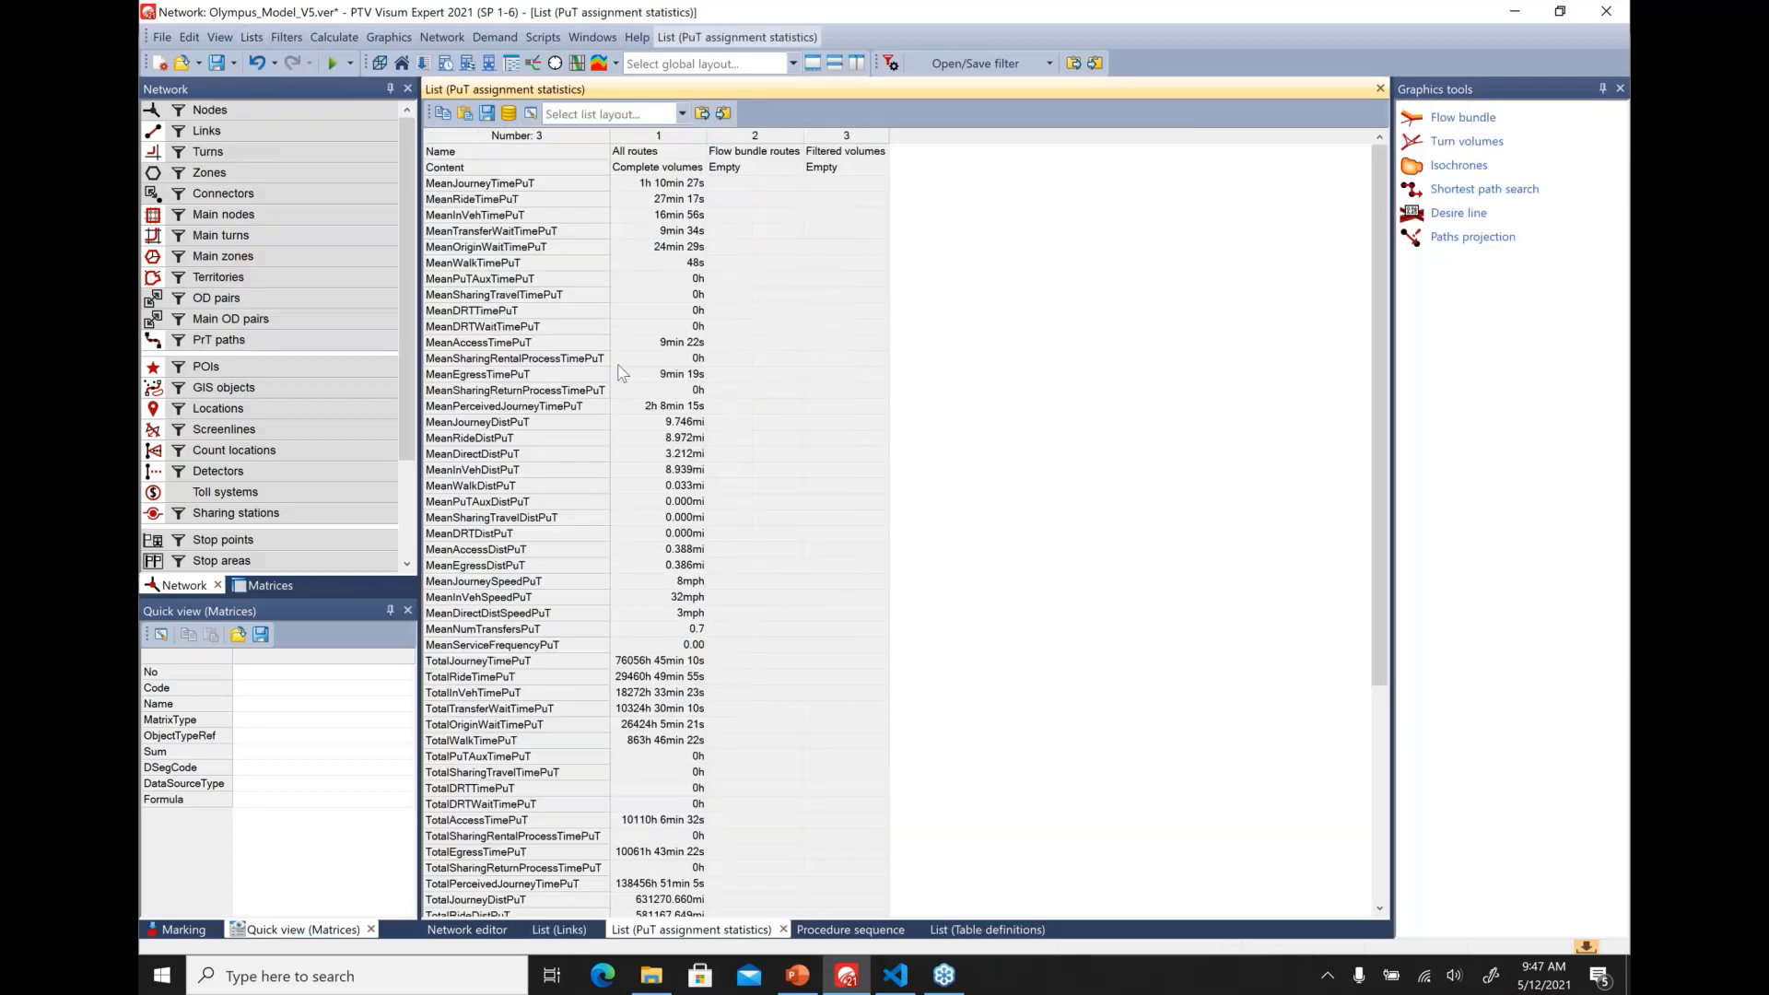
left_click_drag(707, 134, 736, 134)
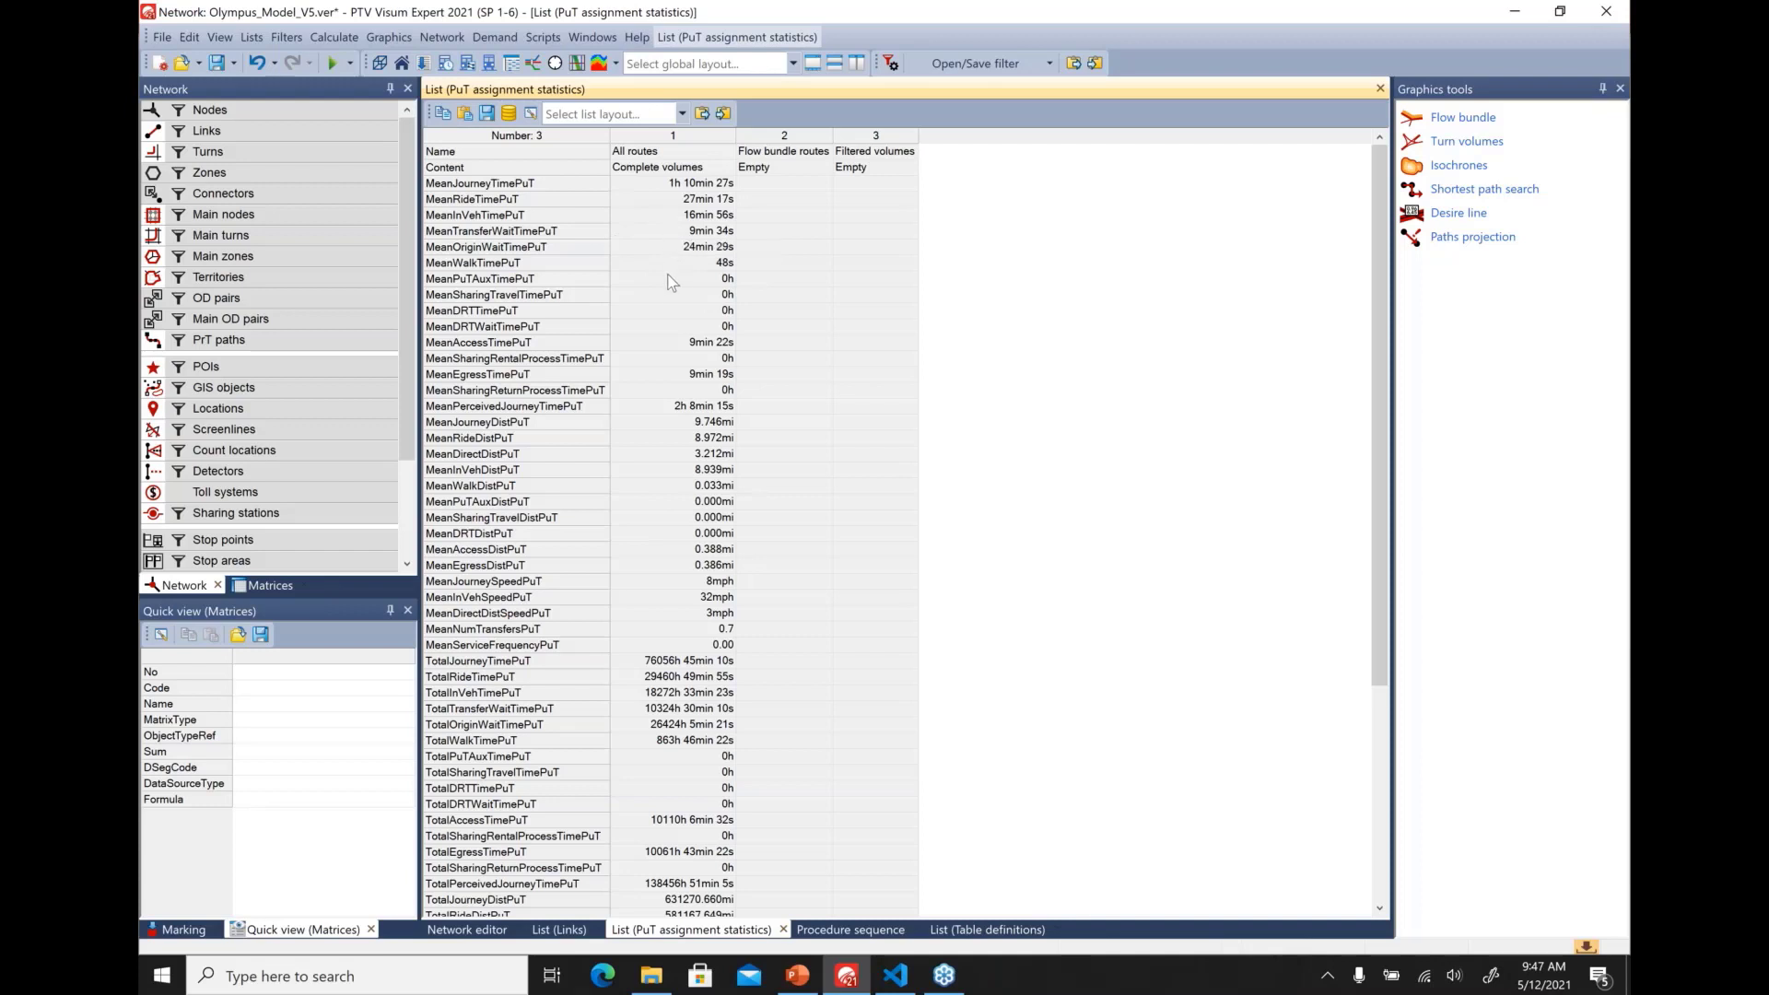
left_click(639, 633)
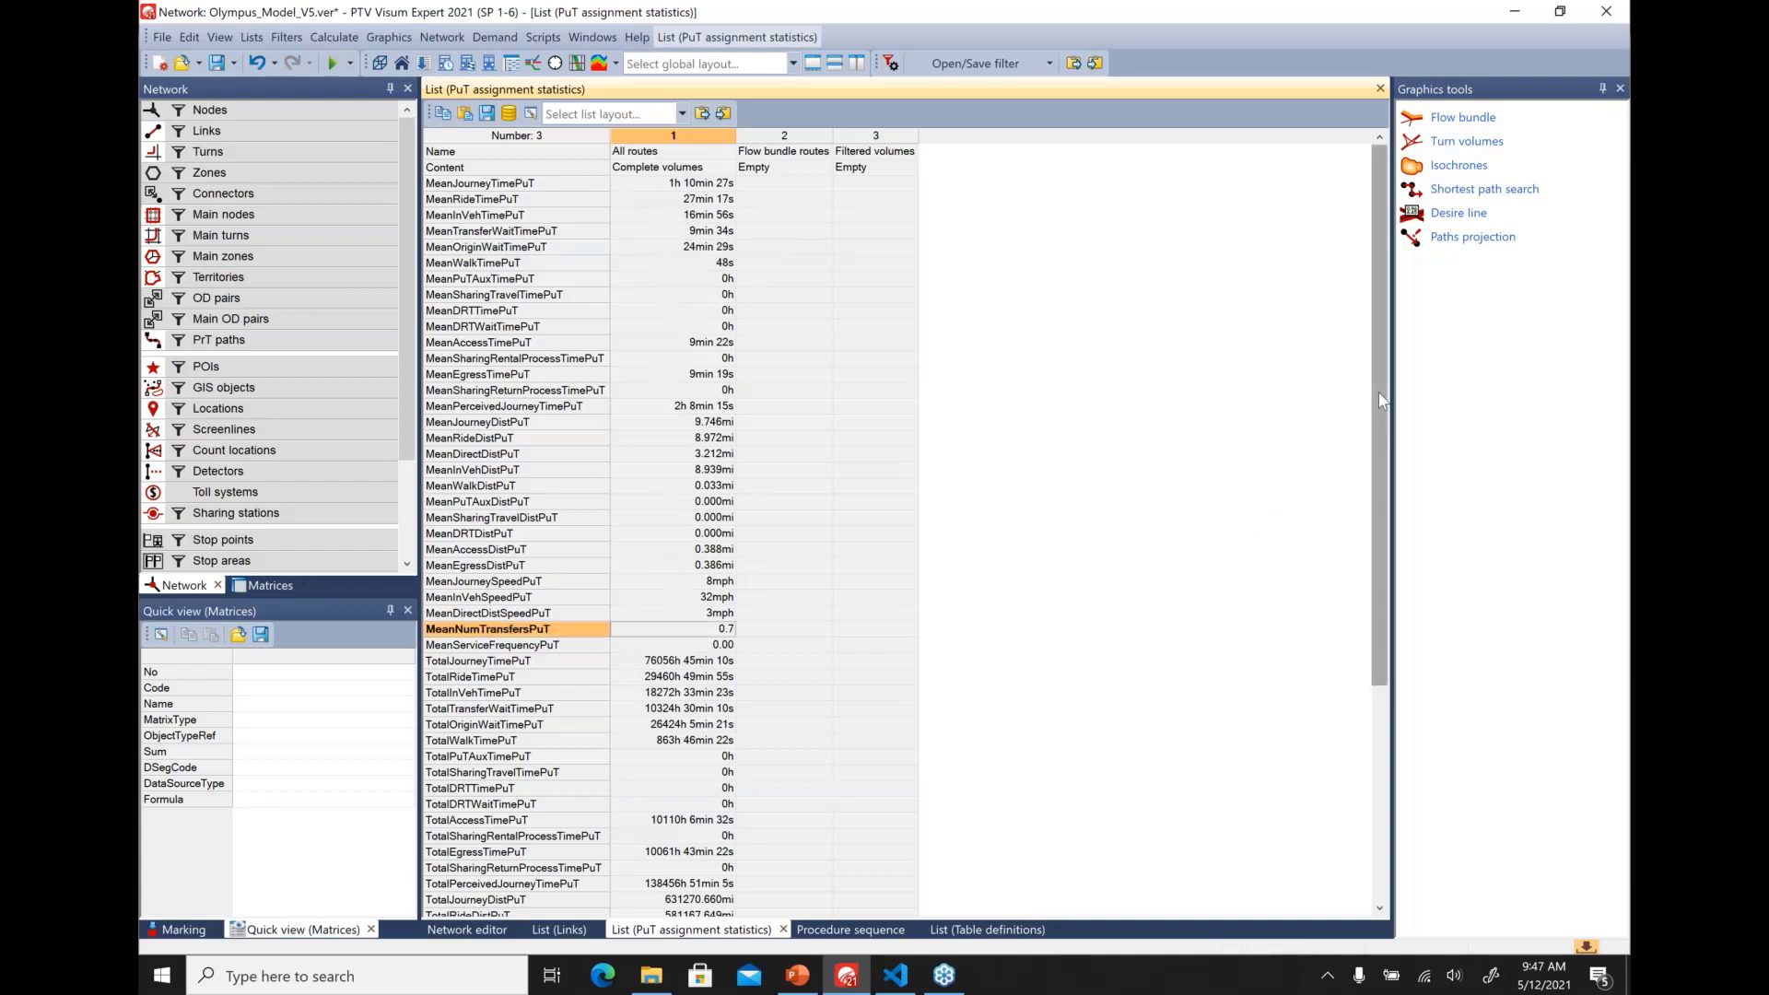
left_click_drag(1381, 410, 1412, 623)
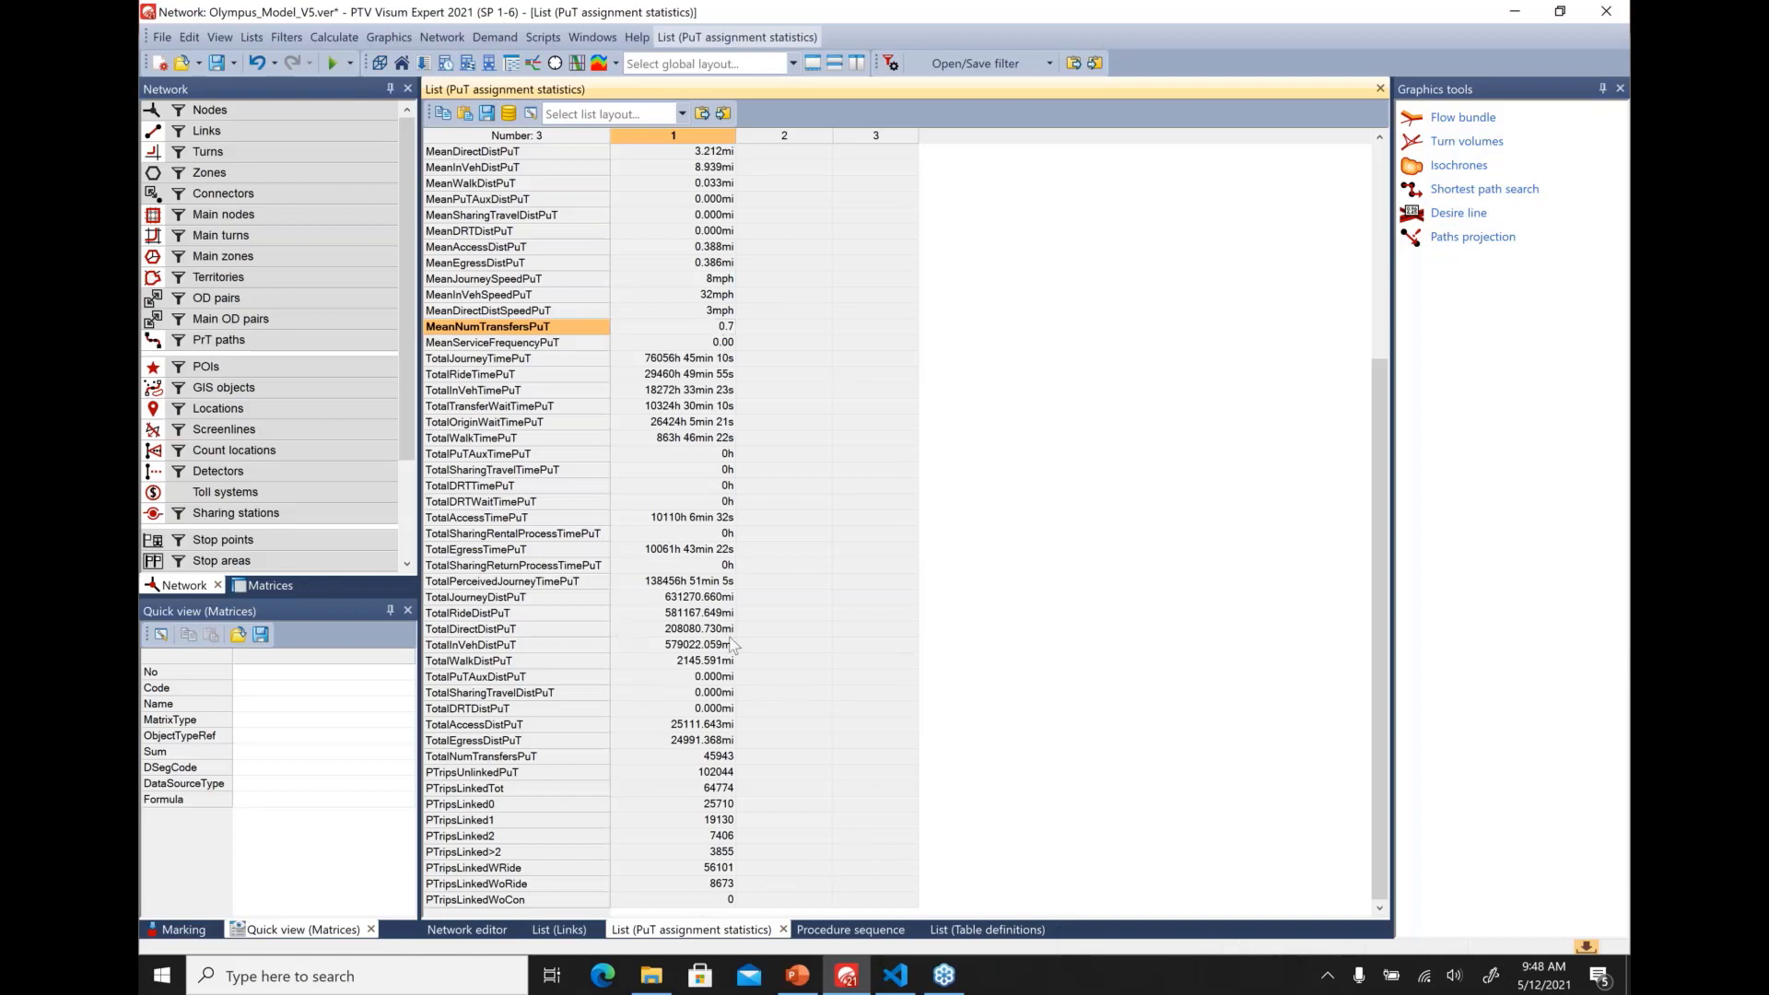
Open the Lines list from the network's line objects and apply the saved line_loading layout to it
left_click(451, 931)
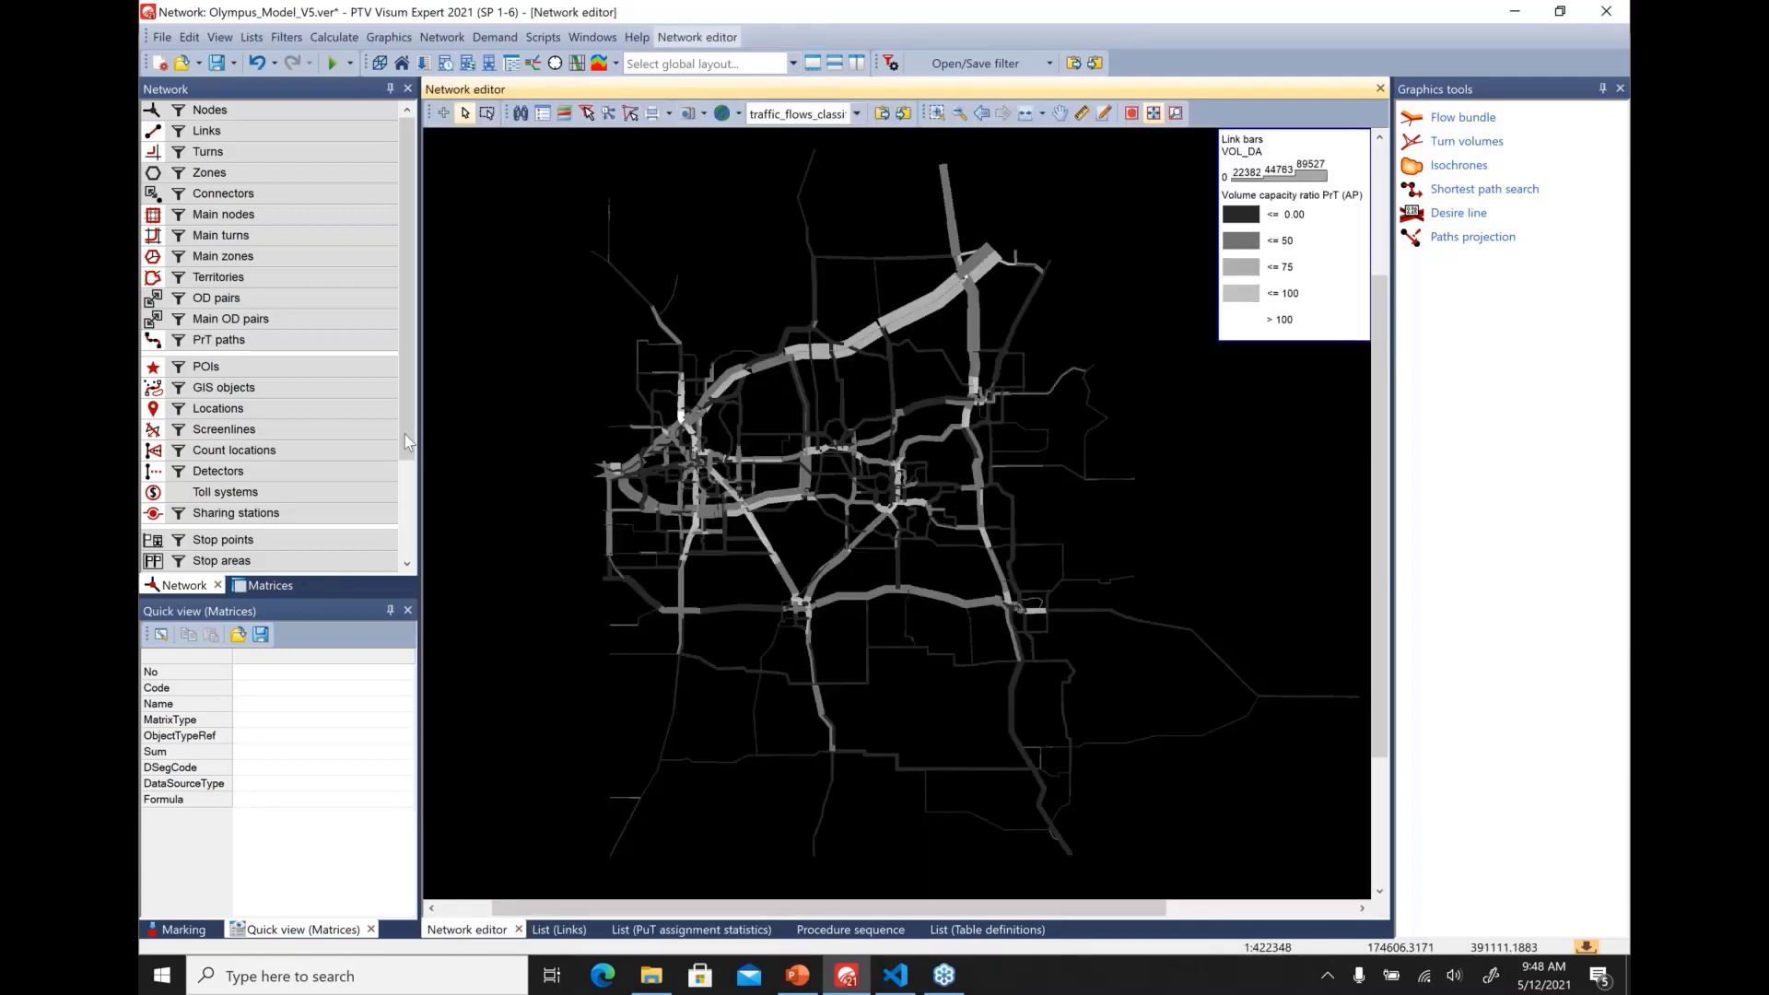
scroll(398, 445, "down", 1)
scroll(398, 445, "down", 2)
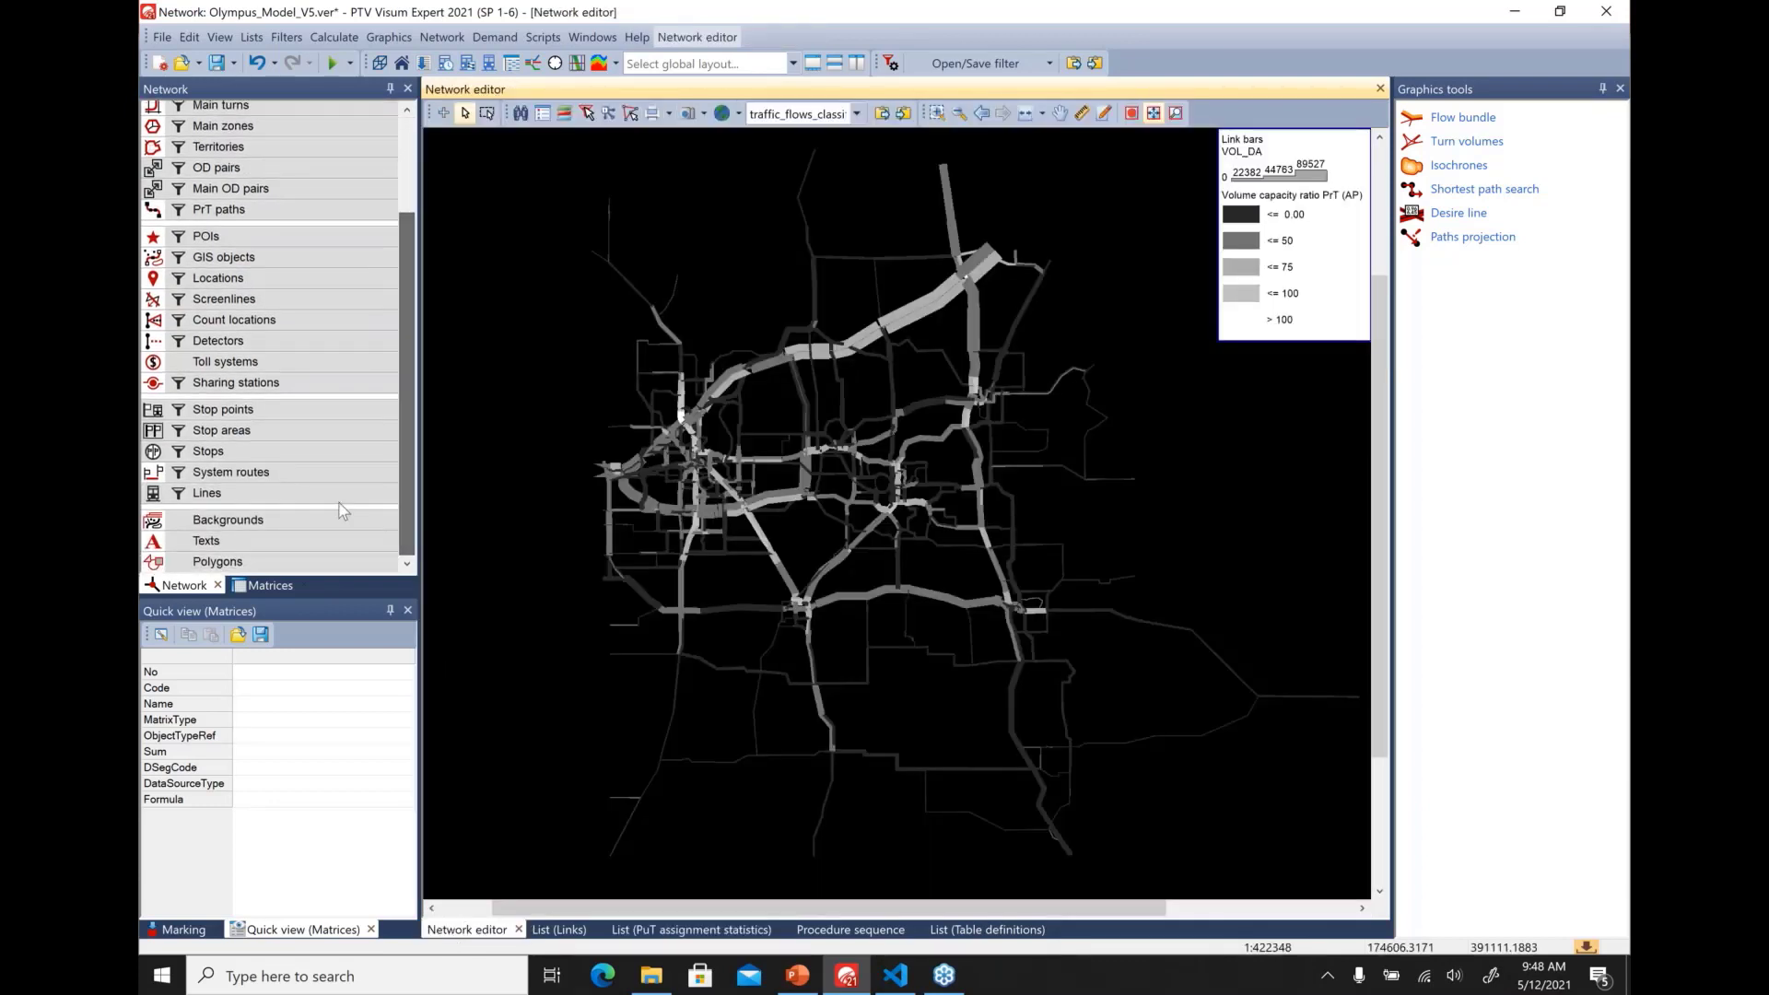
mouse_move(322, 496)
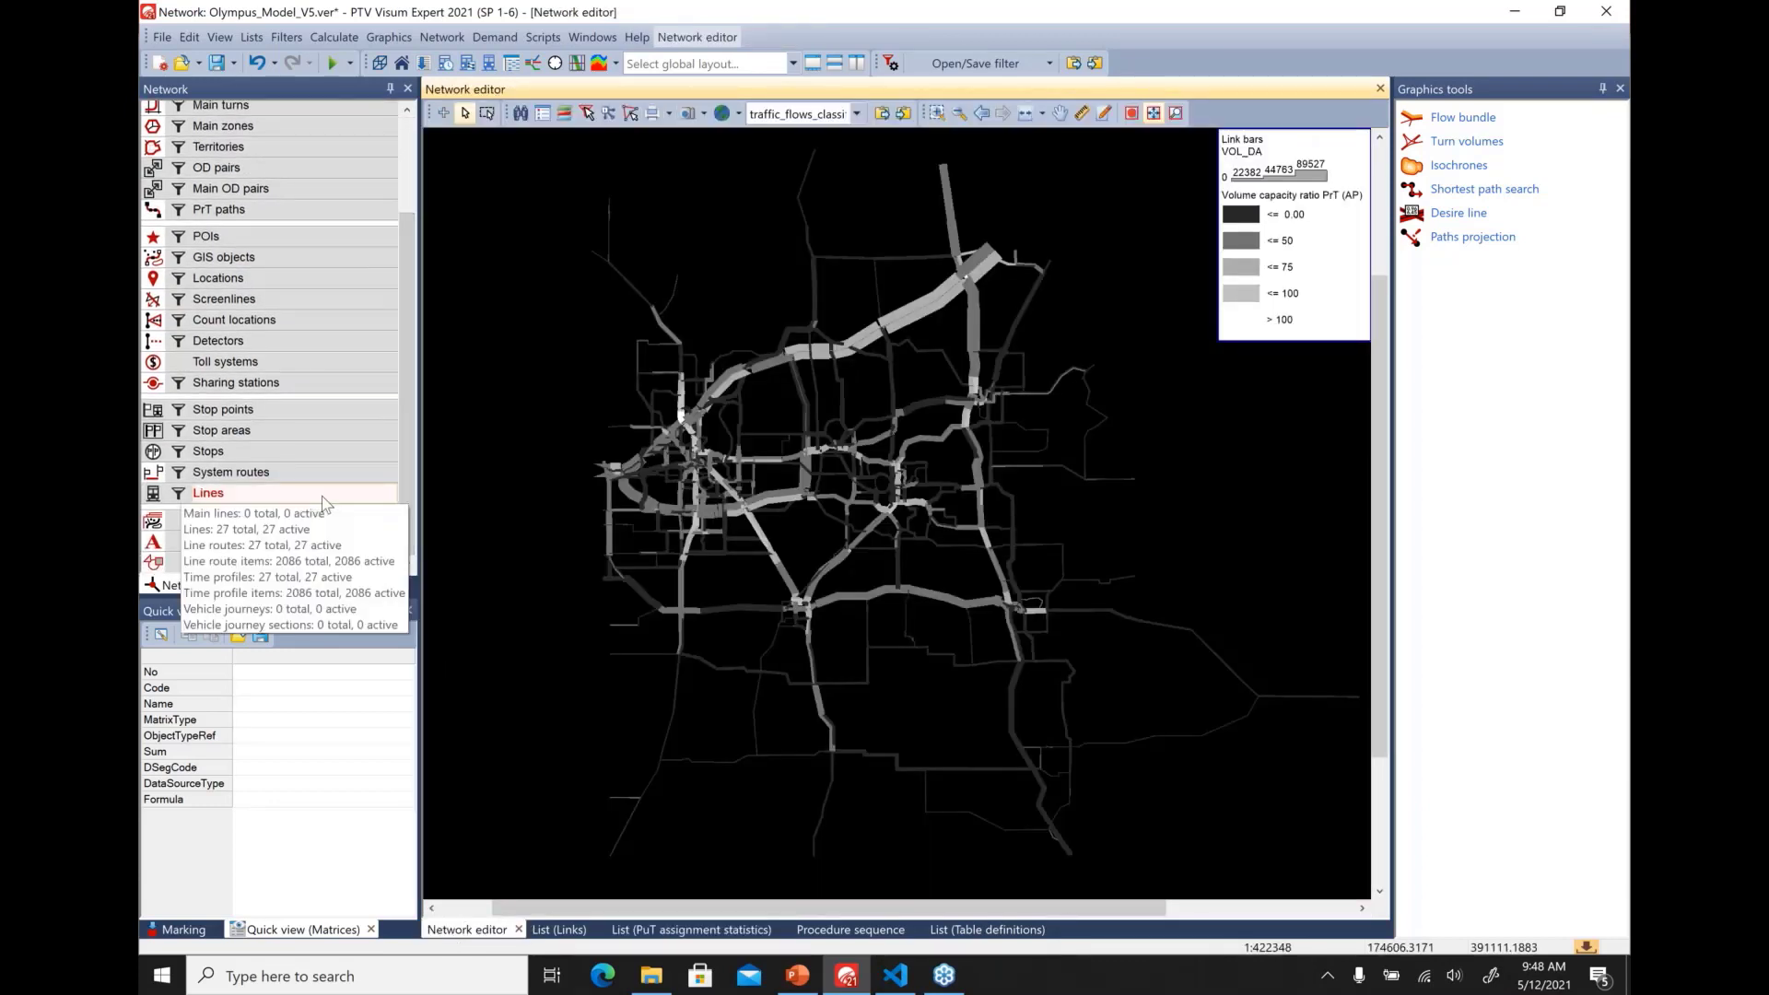
right_click(322, 495)
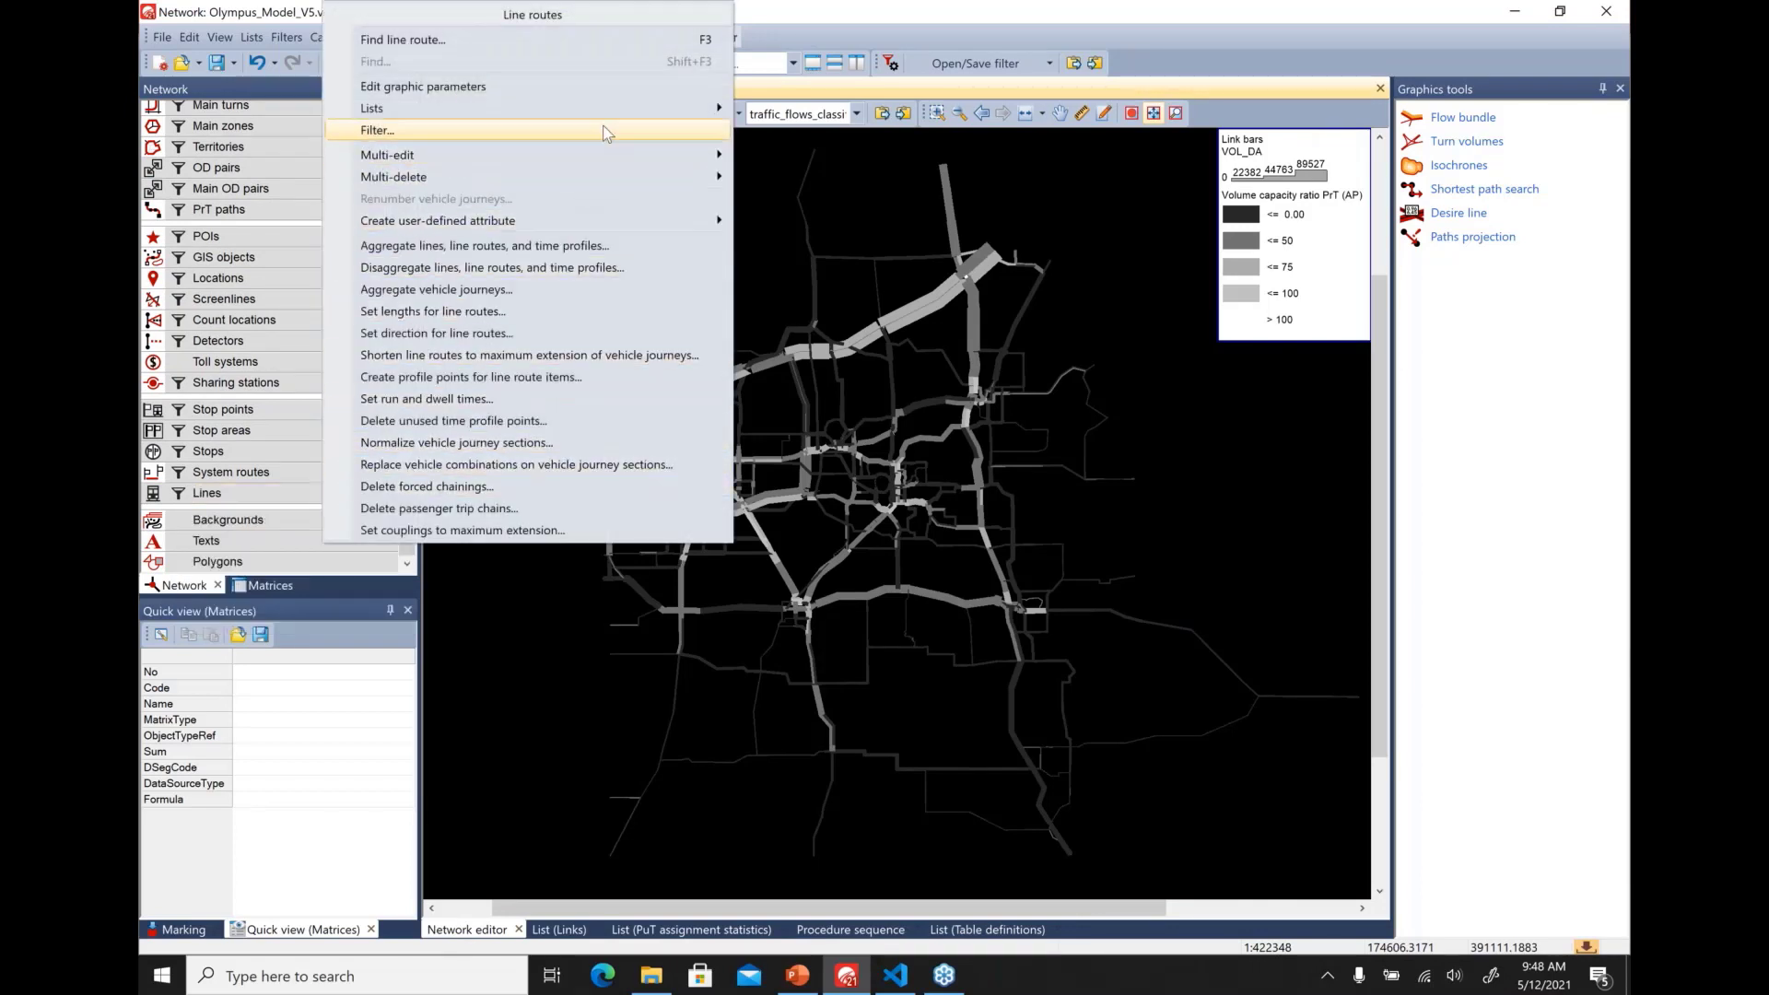
mouse_move(631, 111)
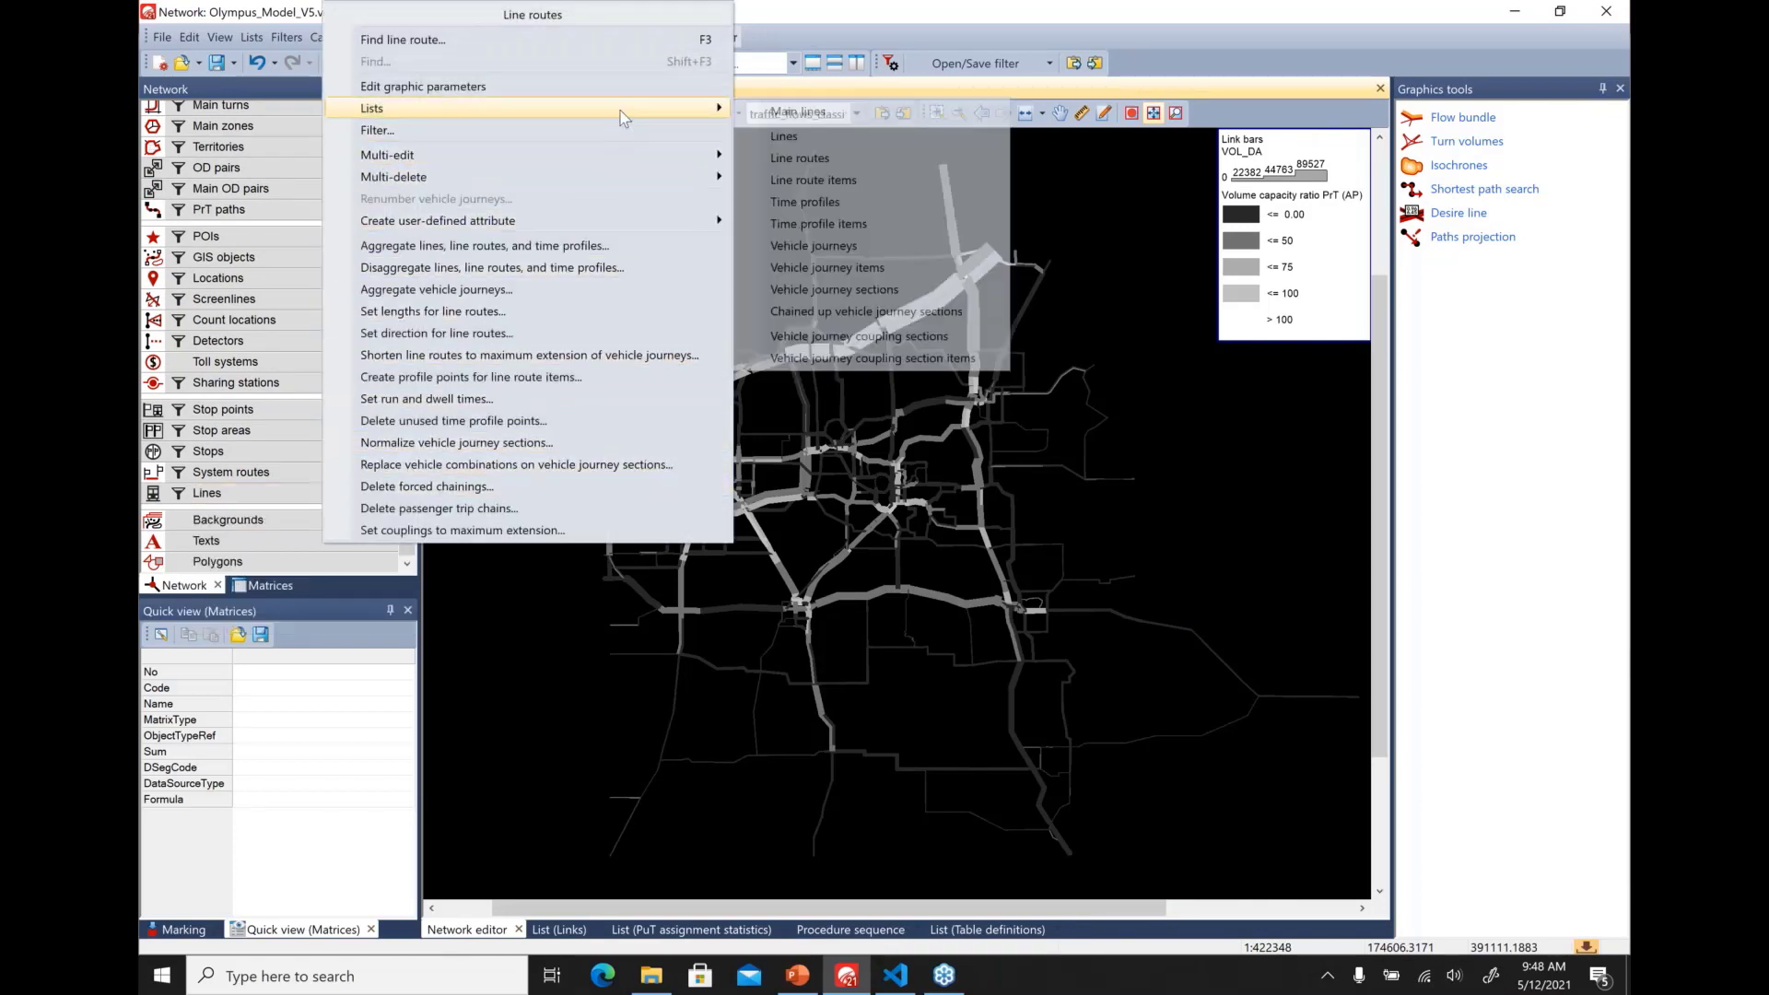
left_click(820, 140)
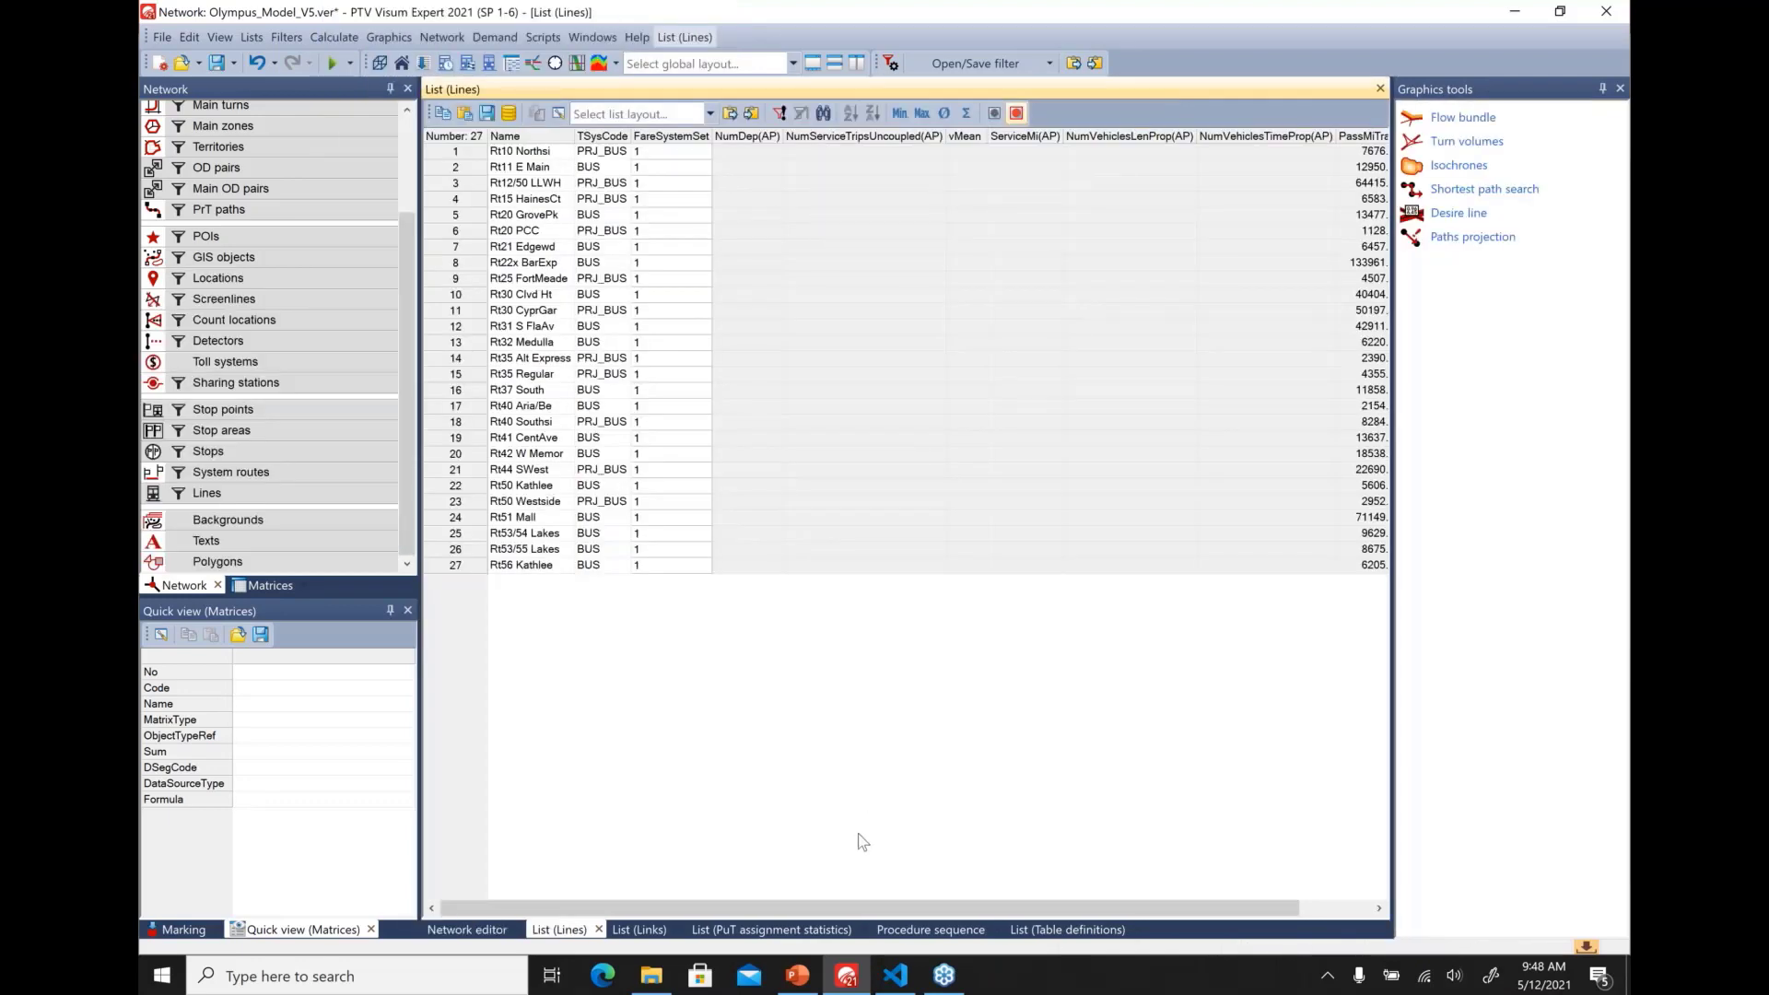
mouse_move(875, 915)
left_mouse_down()
mouse_move(1011, 934)
mouse_move(859, 926)
left_mouse_up()
left_click(711, 115)
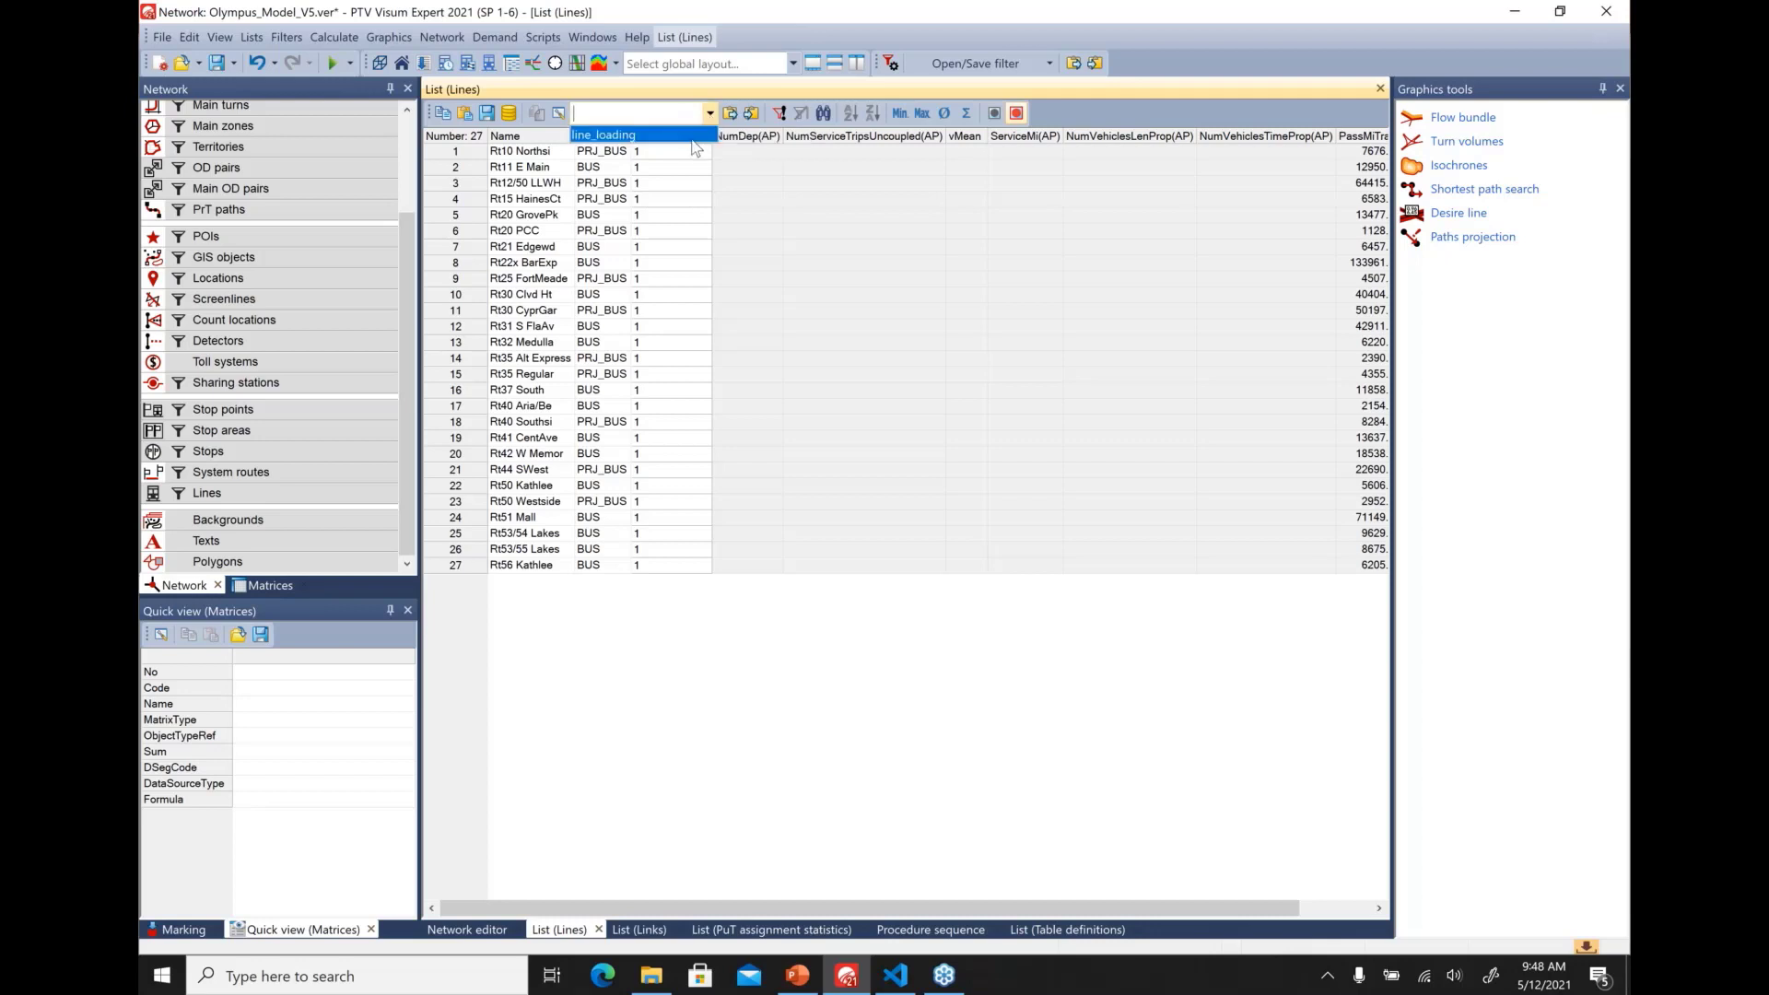
left_click(693, 136)
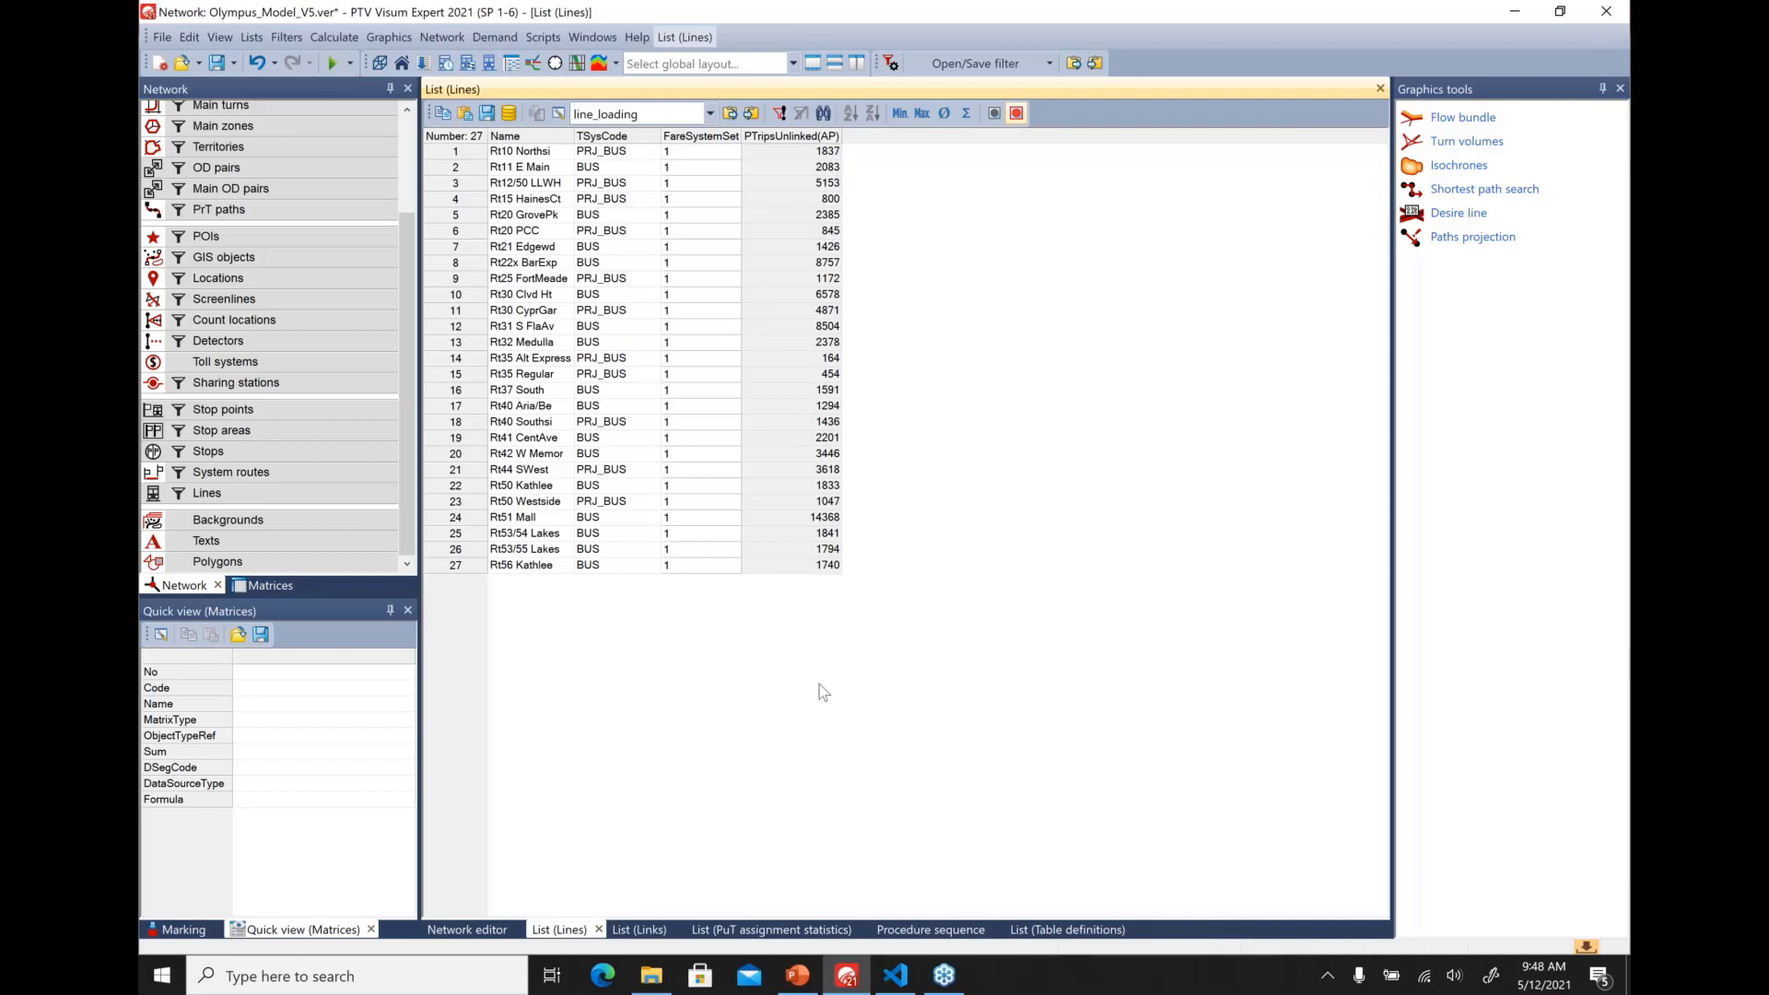
Return to the network editor and make Links the active network object type
left_click(451, 932)
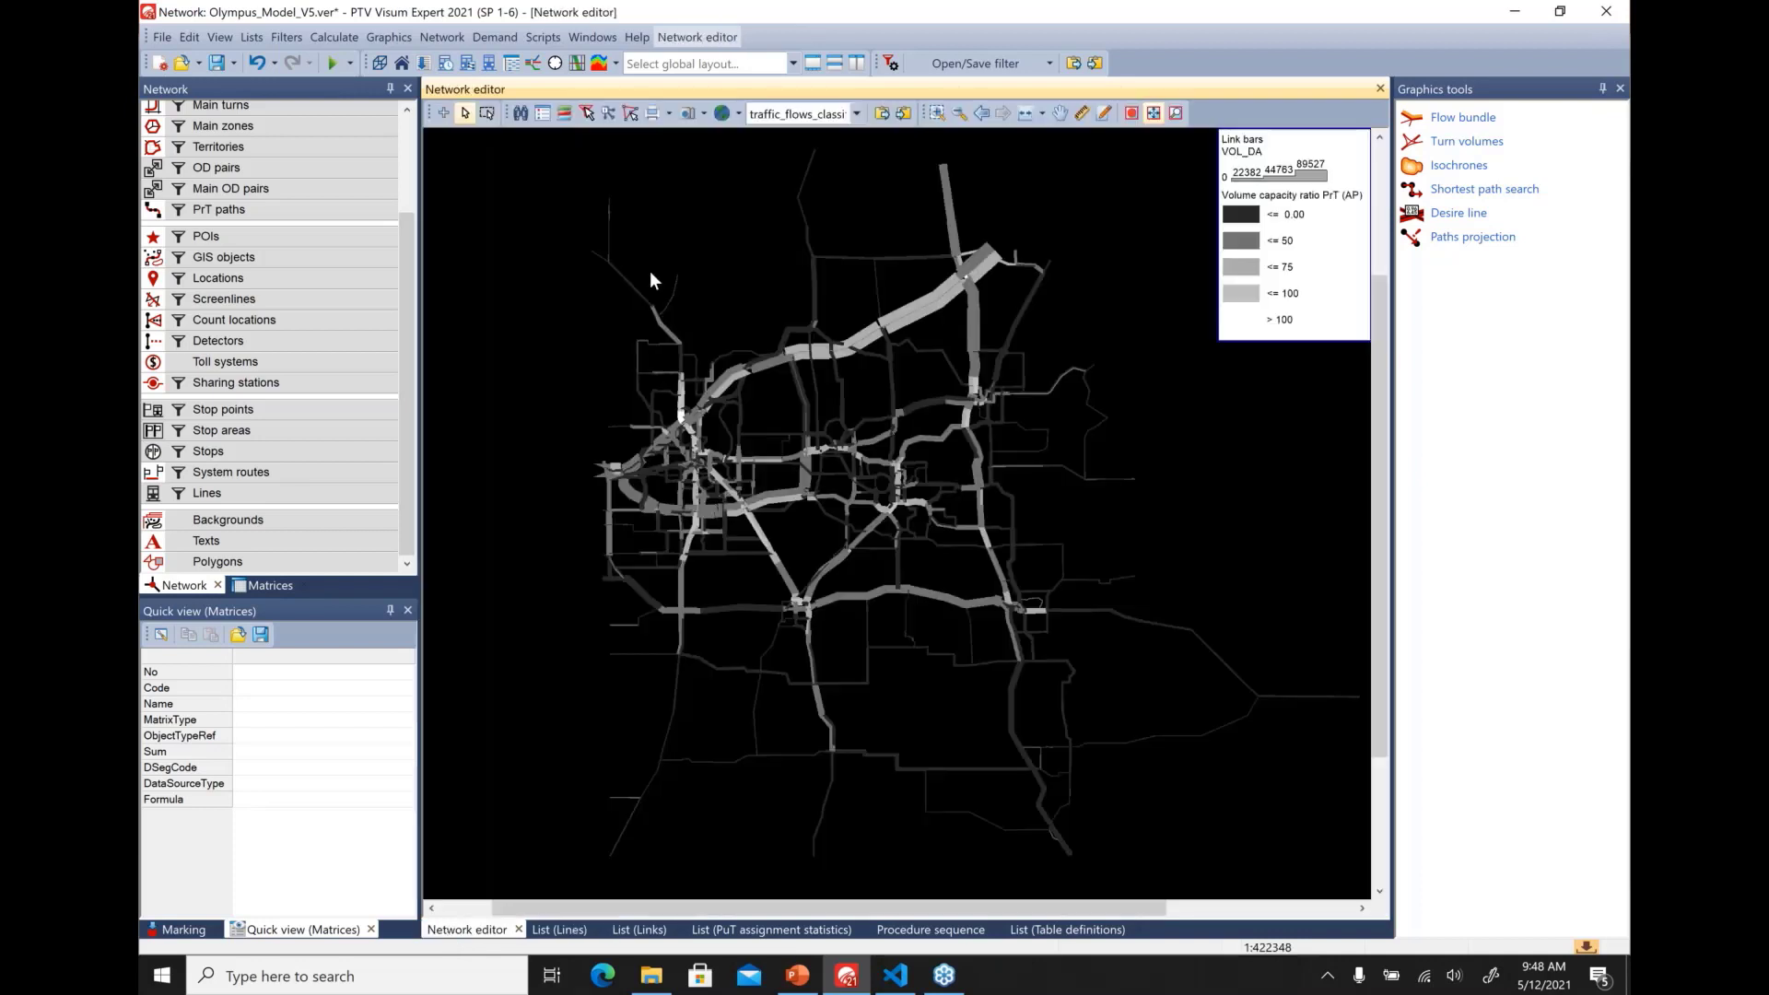
left_click_drag(406, 288, 419, 157)
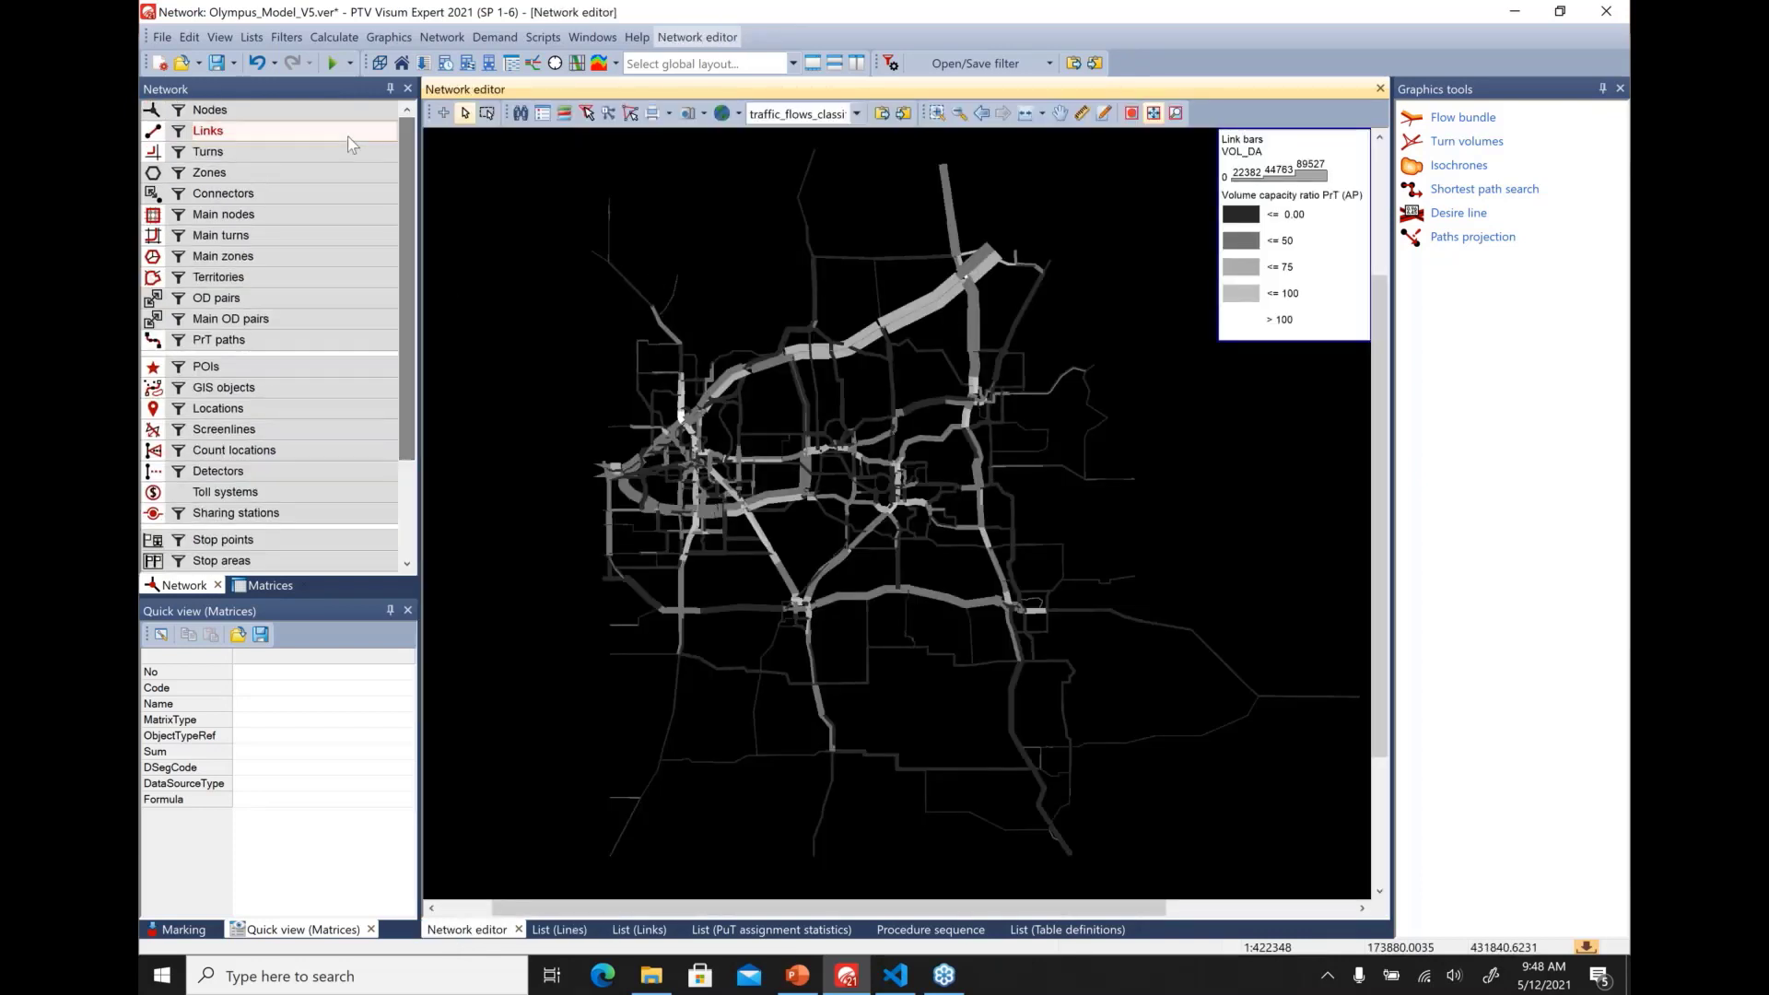
left_click(209, 130)
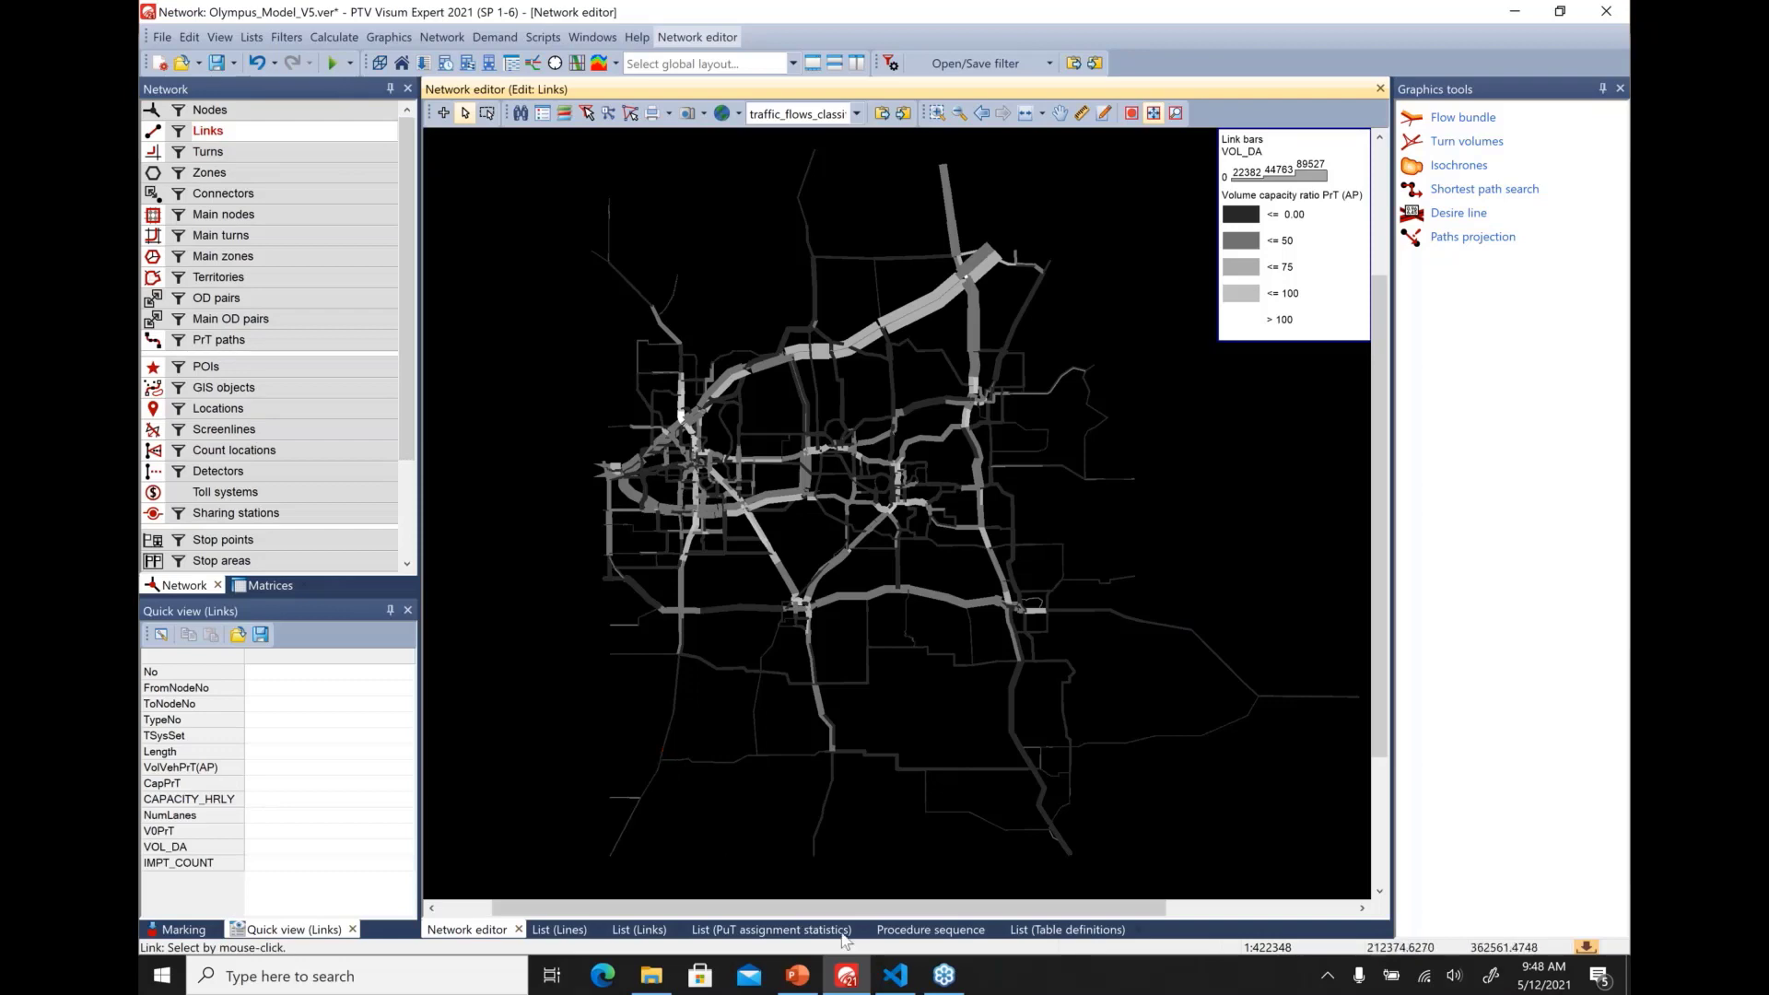
Check the Network Assignments slide in PowerPoint, return to PTV Visum, and examine the final assignment groups in the procedure sequence
left_click(782, 971)
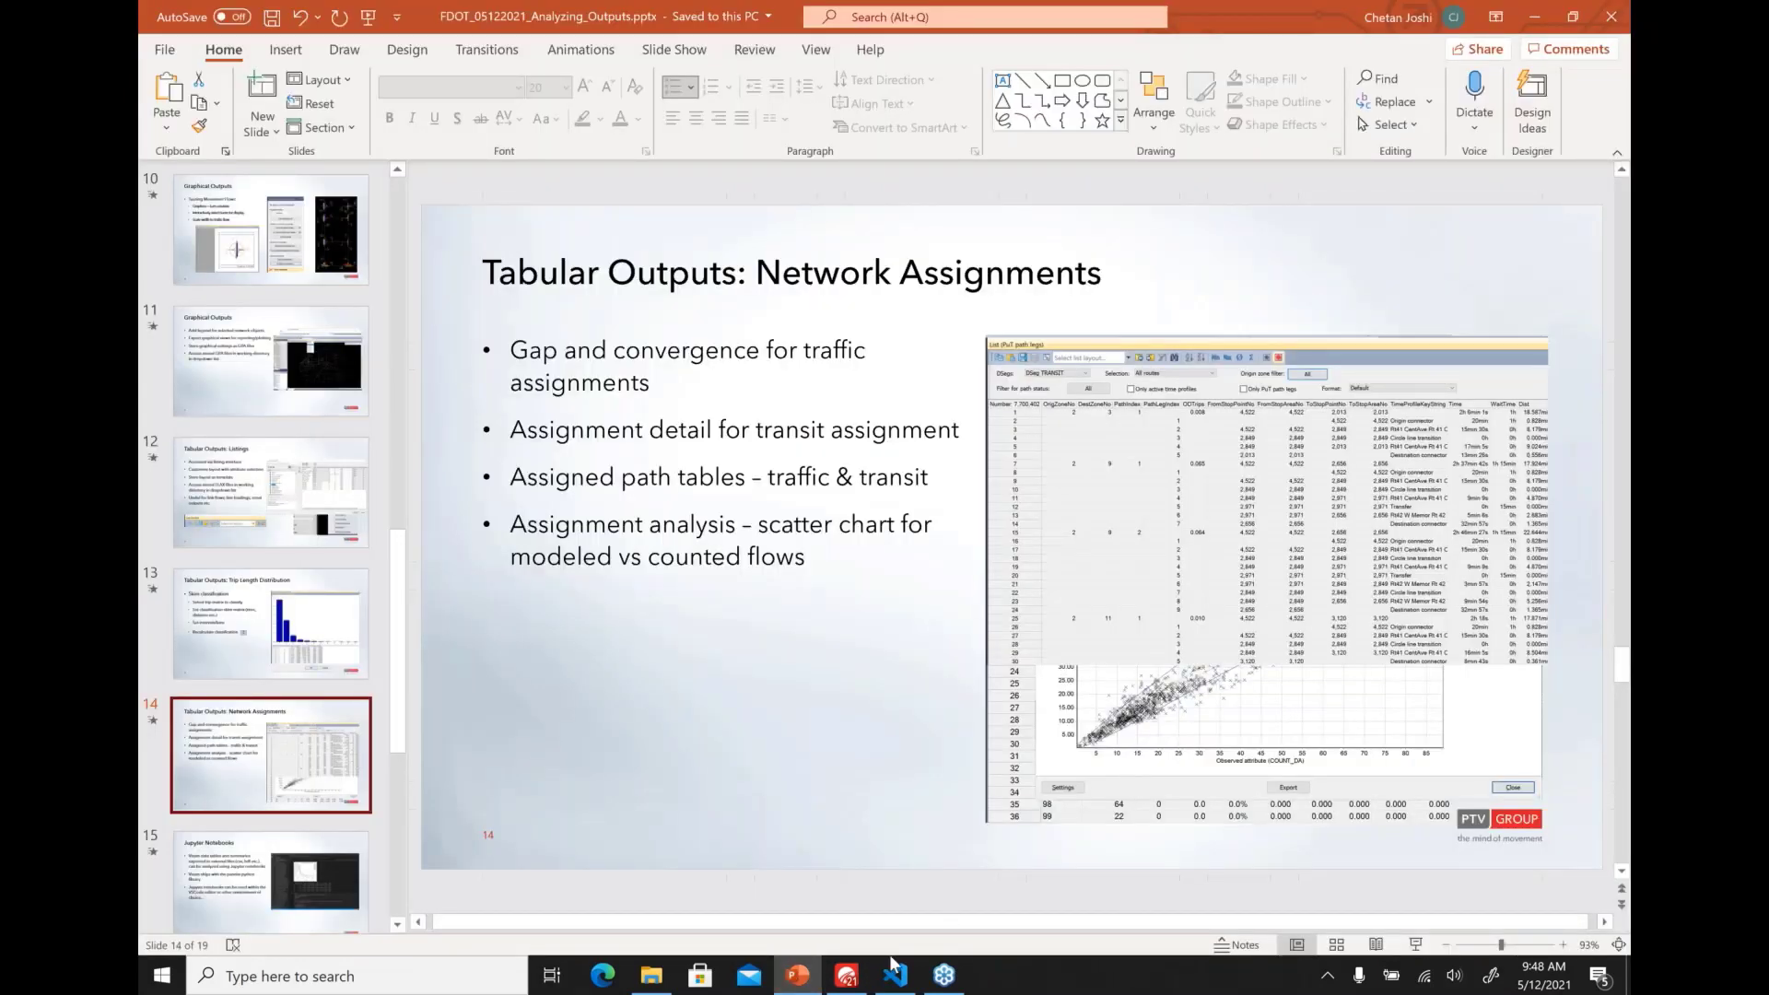
left_click(842, 984)
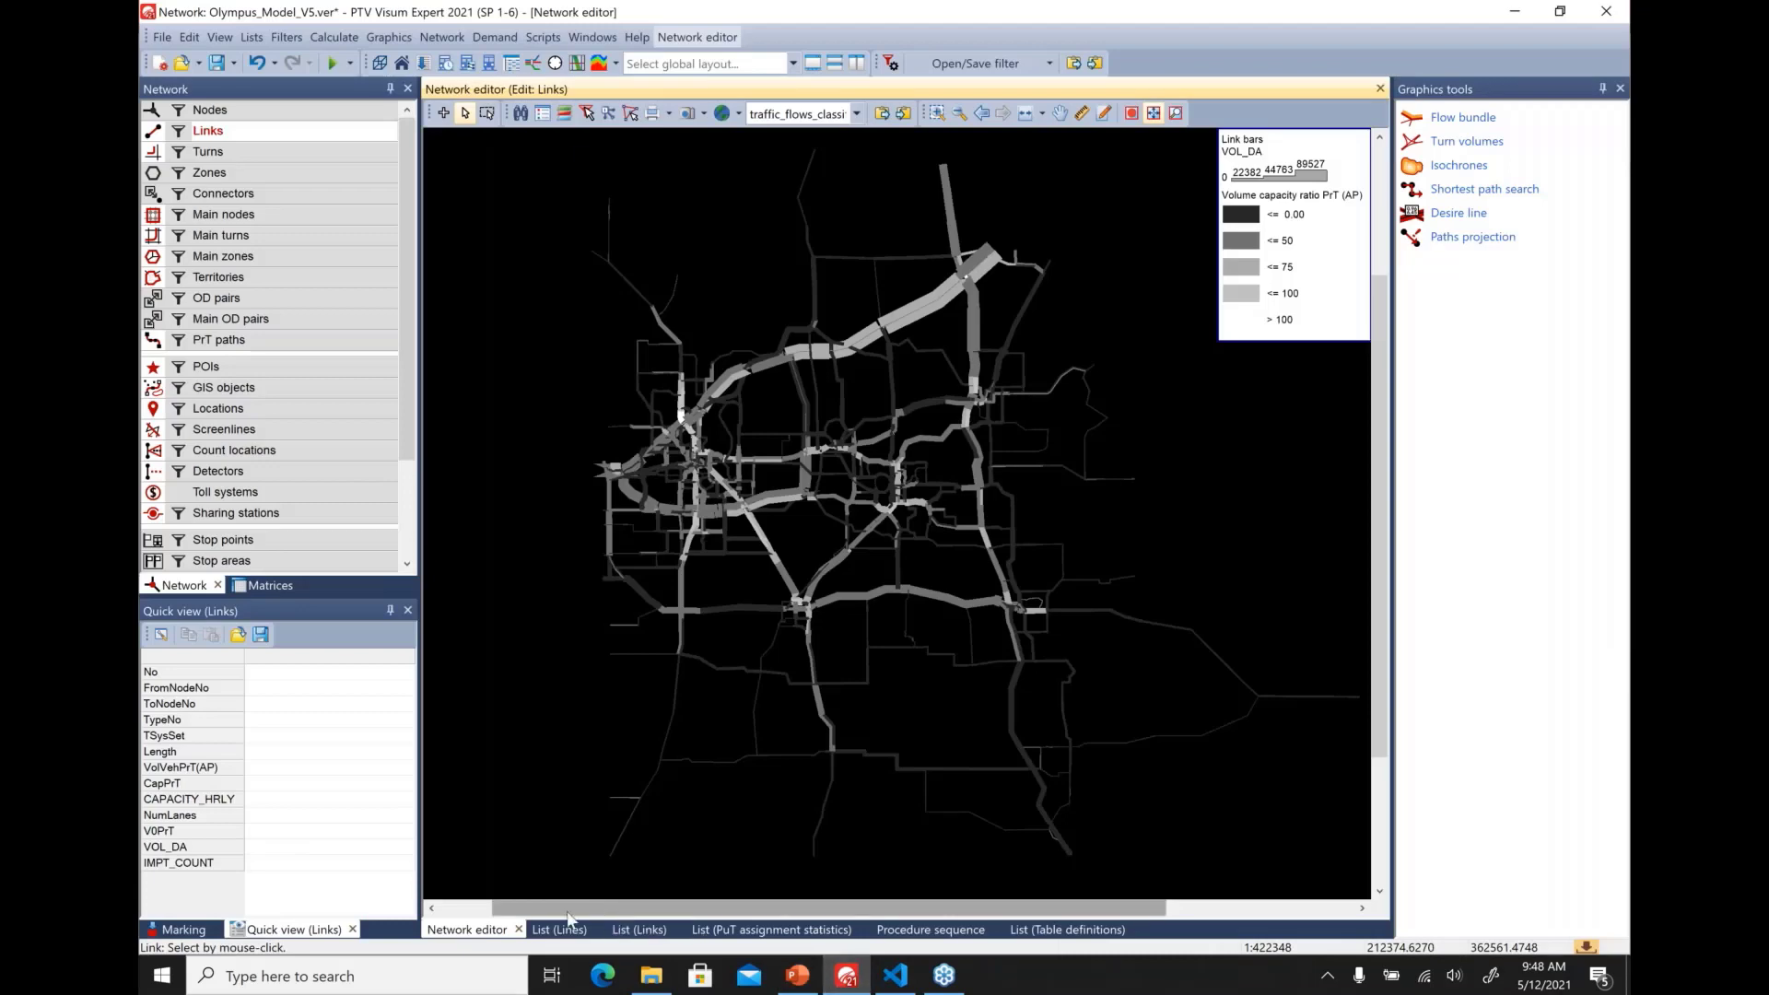
left_click(917, 931)
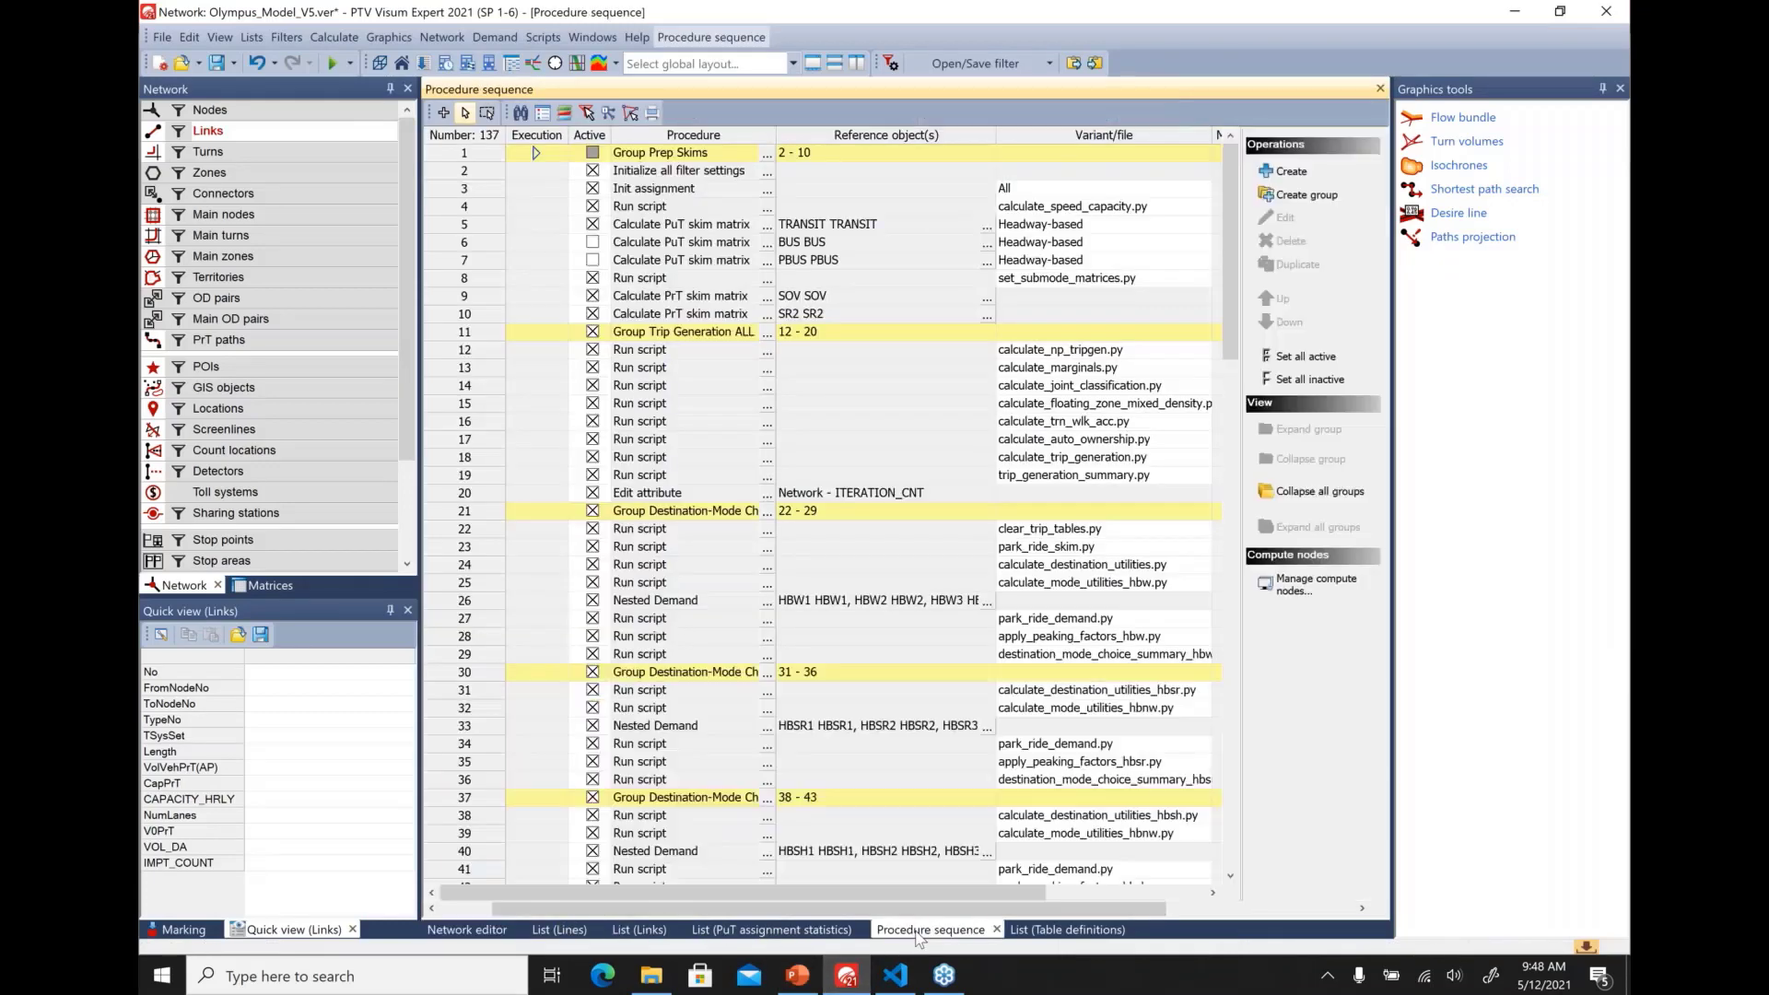
left_click_drag(1237, 293, 1226, 822)
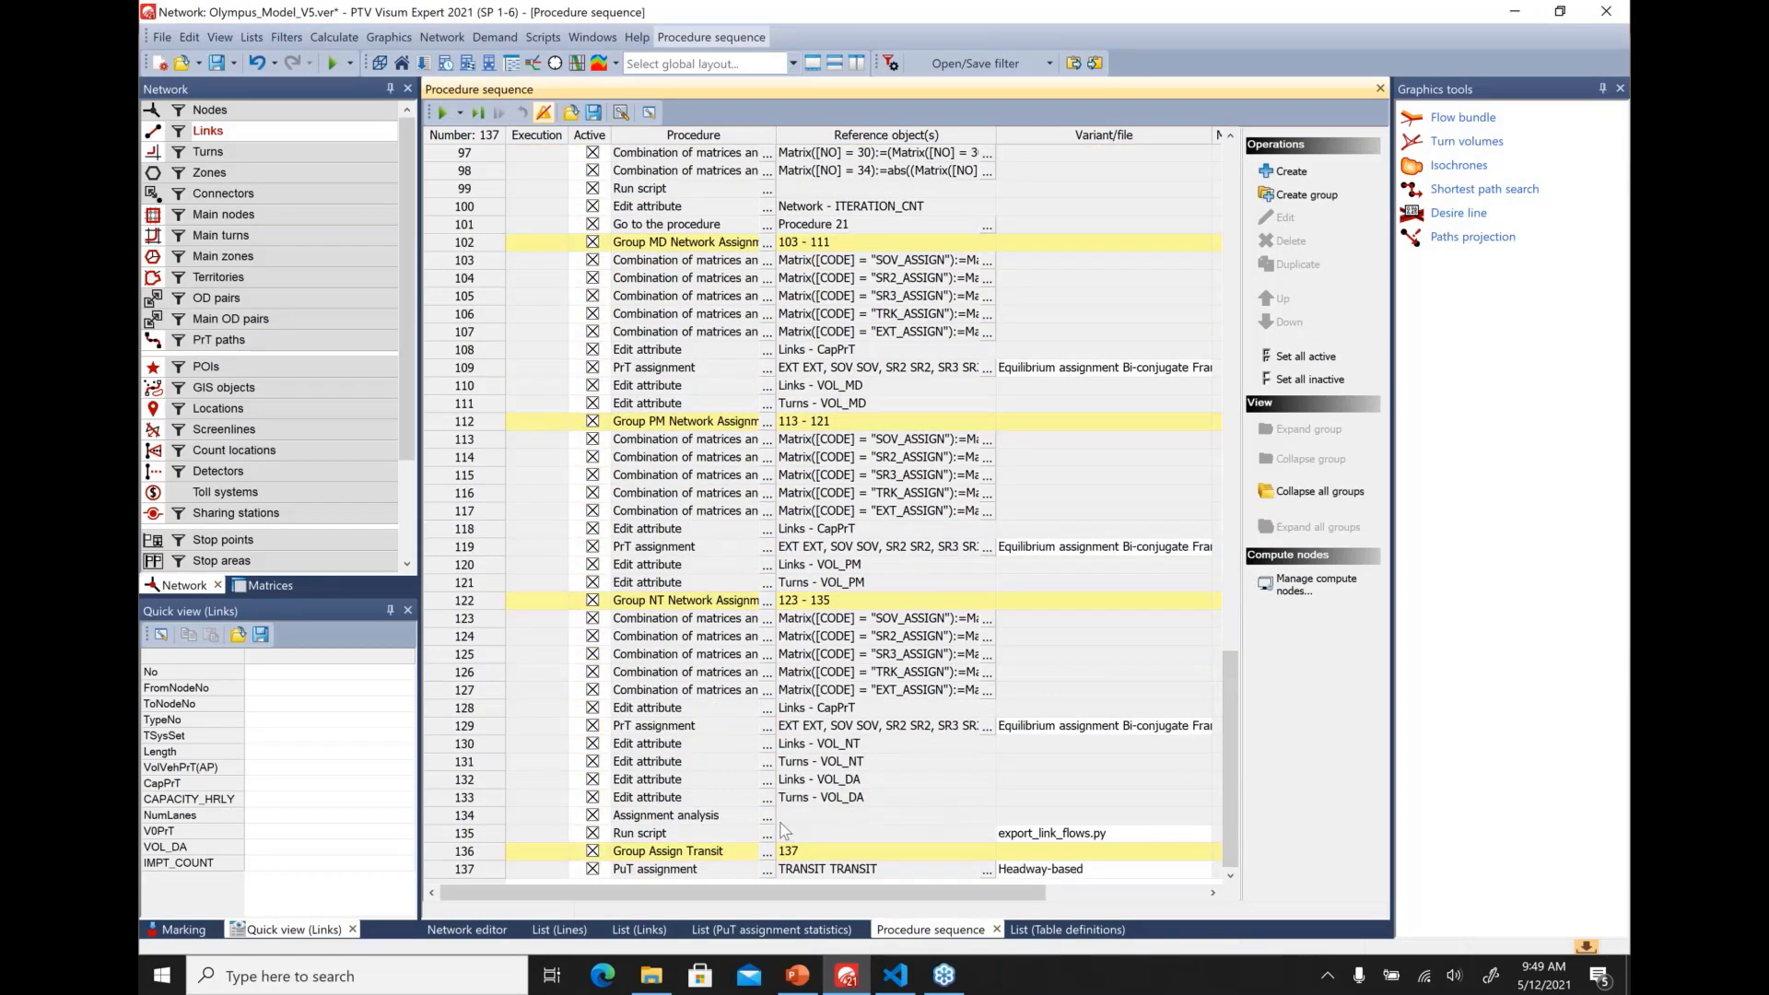
Open the parameters of the Assignment analysis procedure at row 134 and review its basis settings and the available network object types
left_click(768, 817)
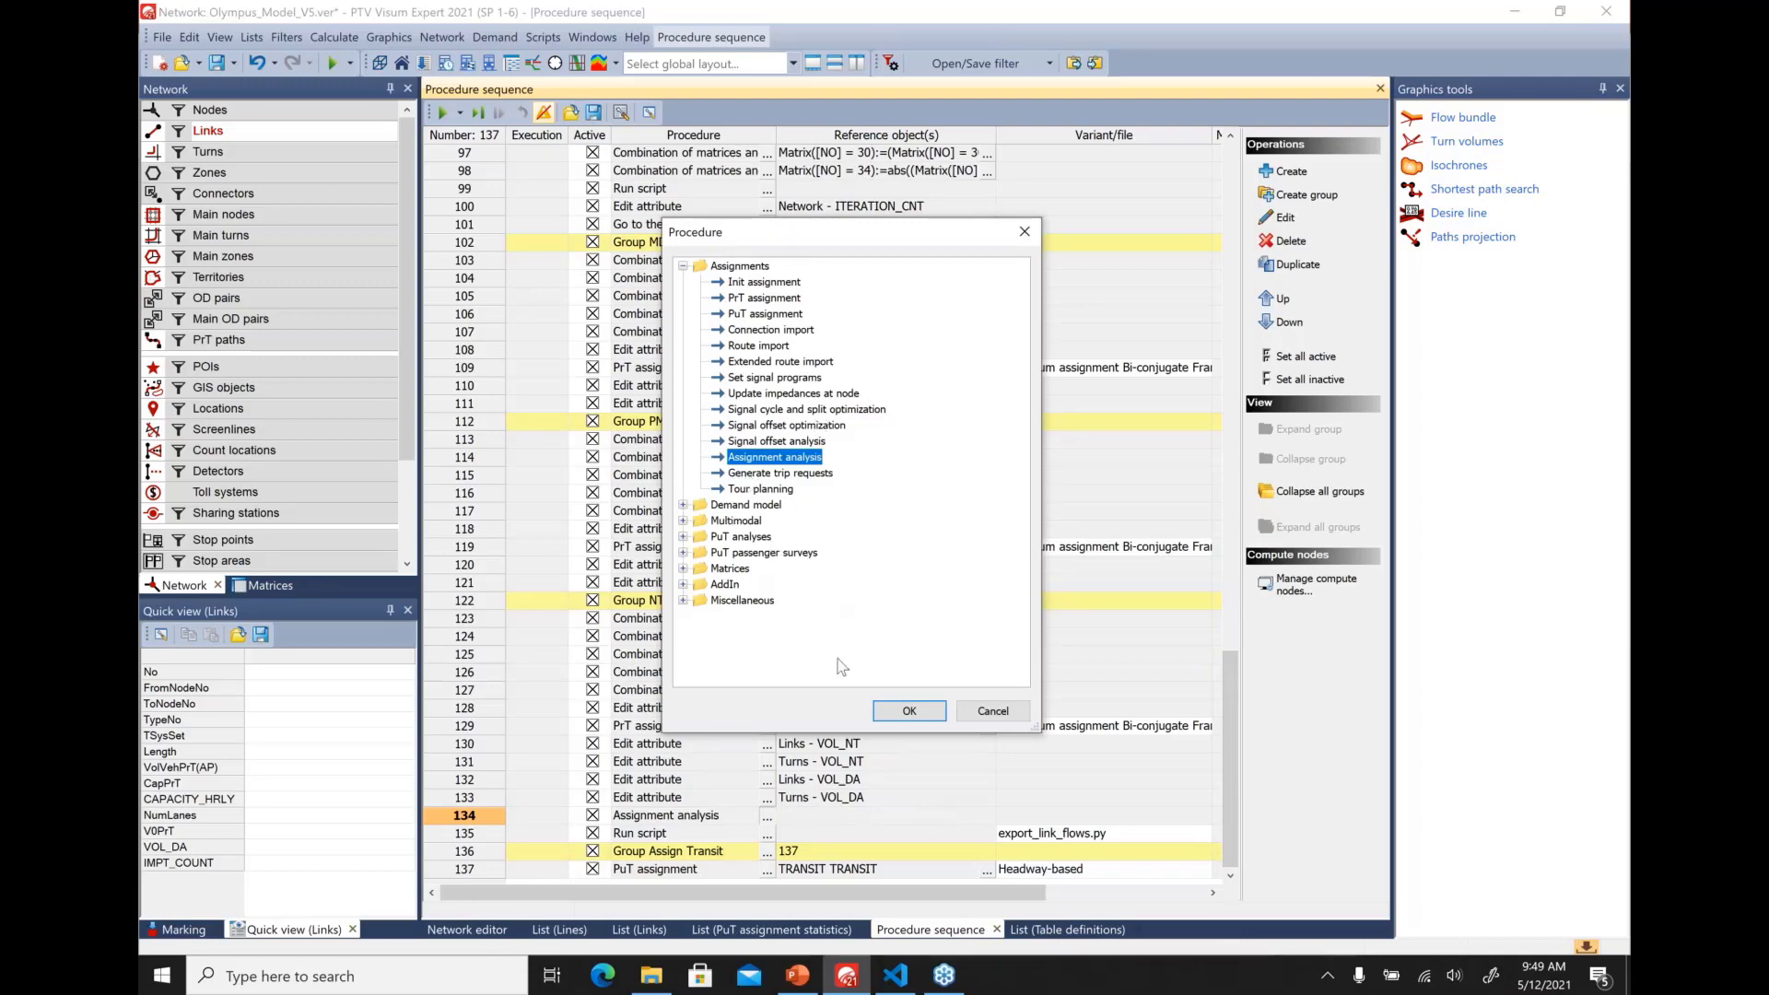
left_click(911, 714)
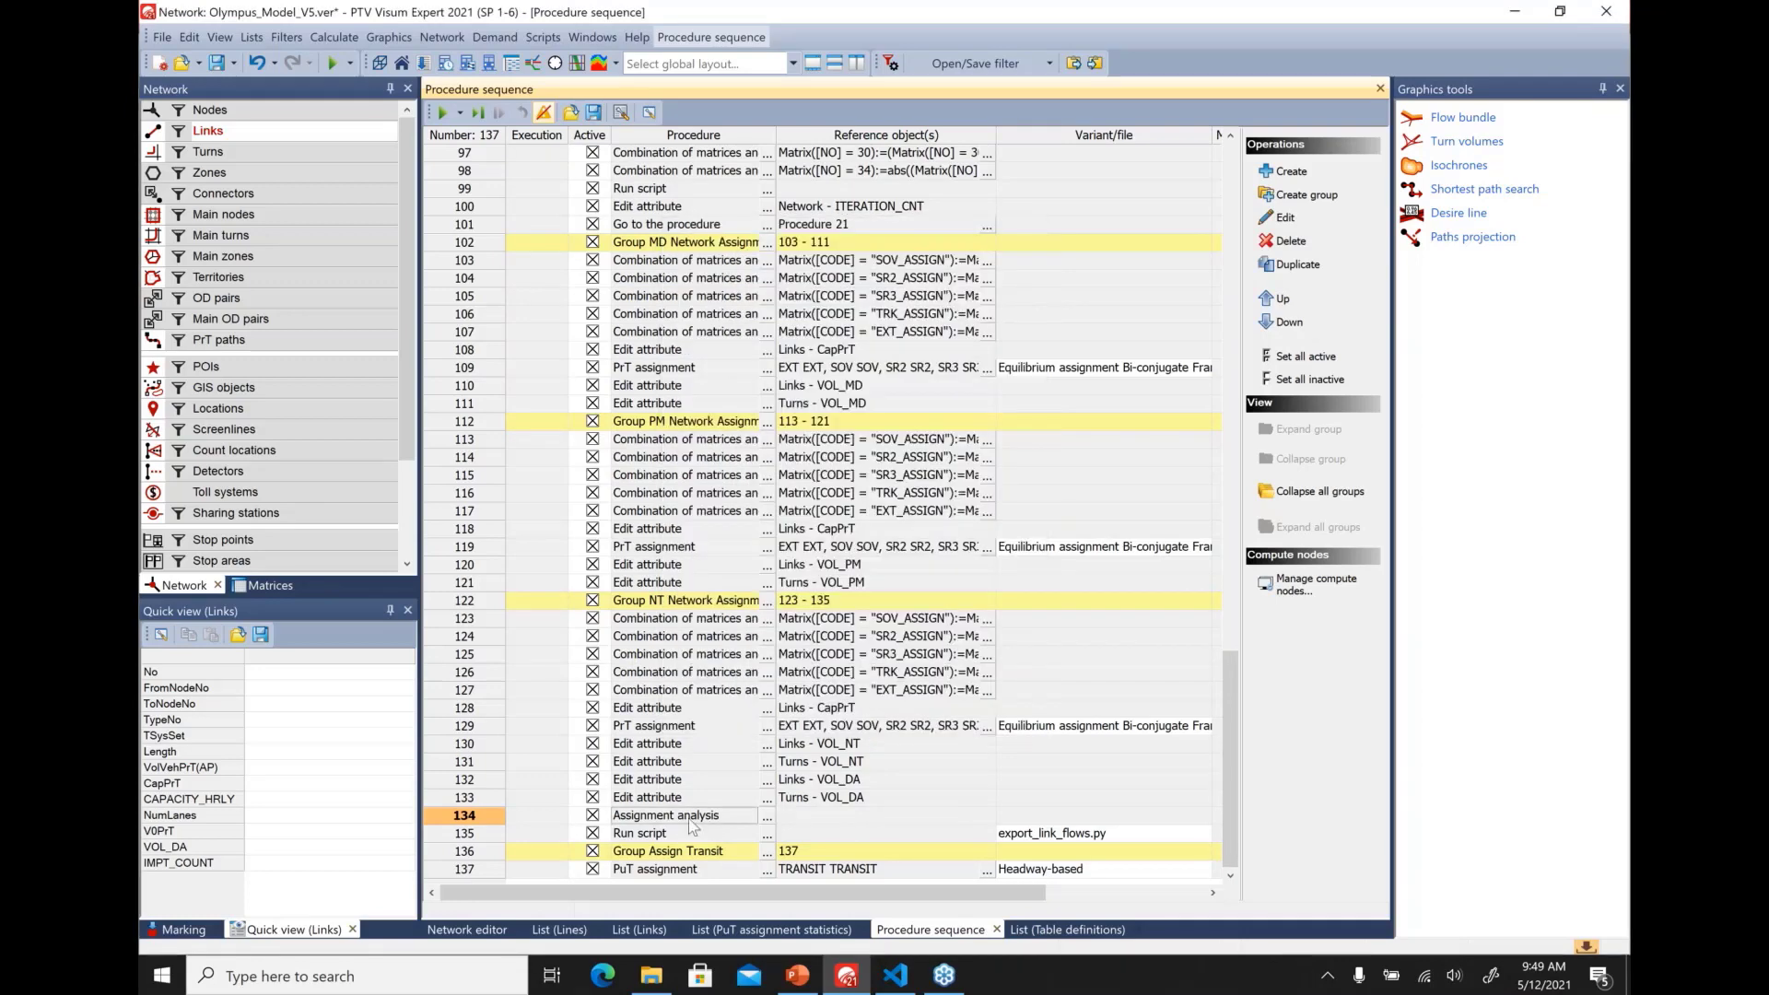
left_click(1282, 218)
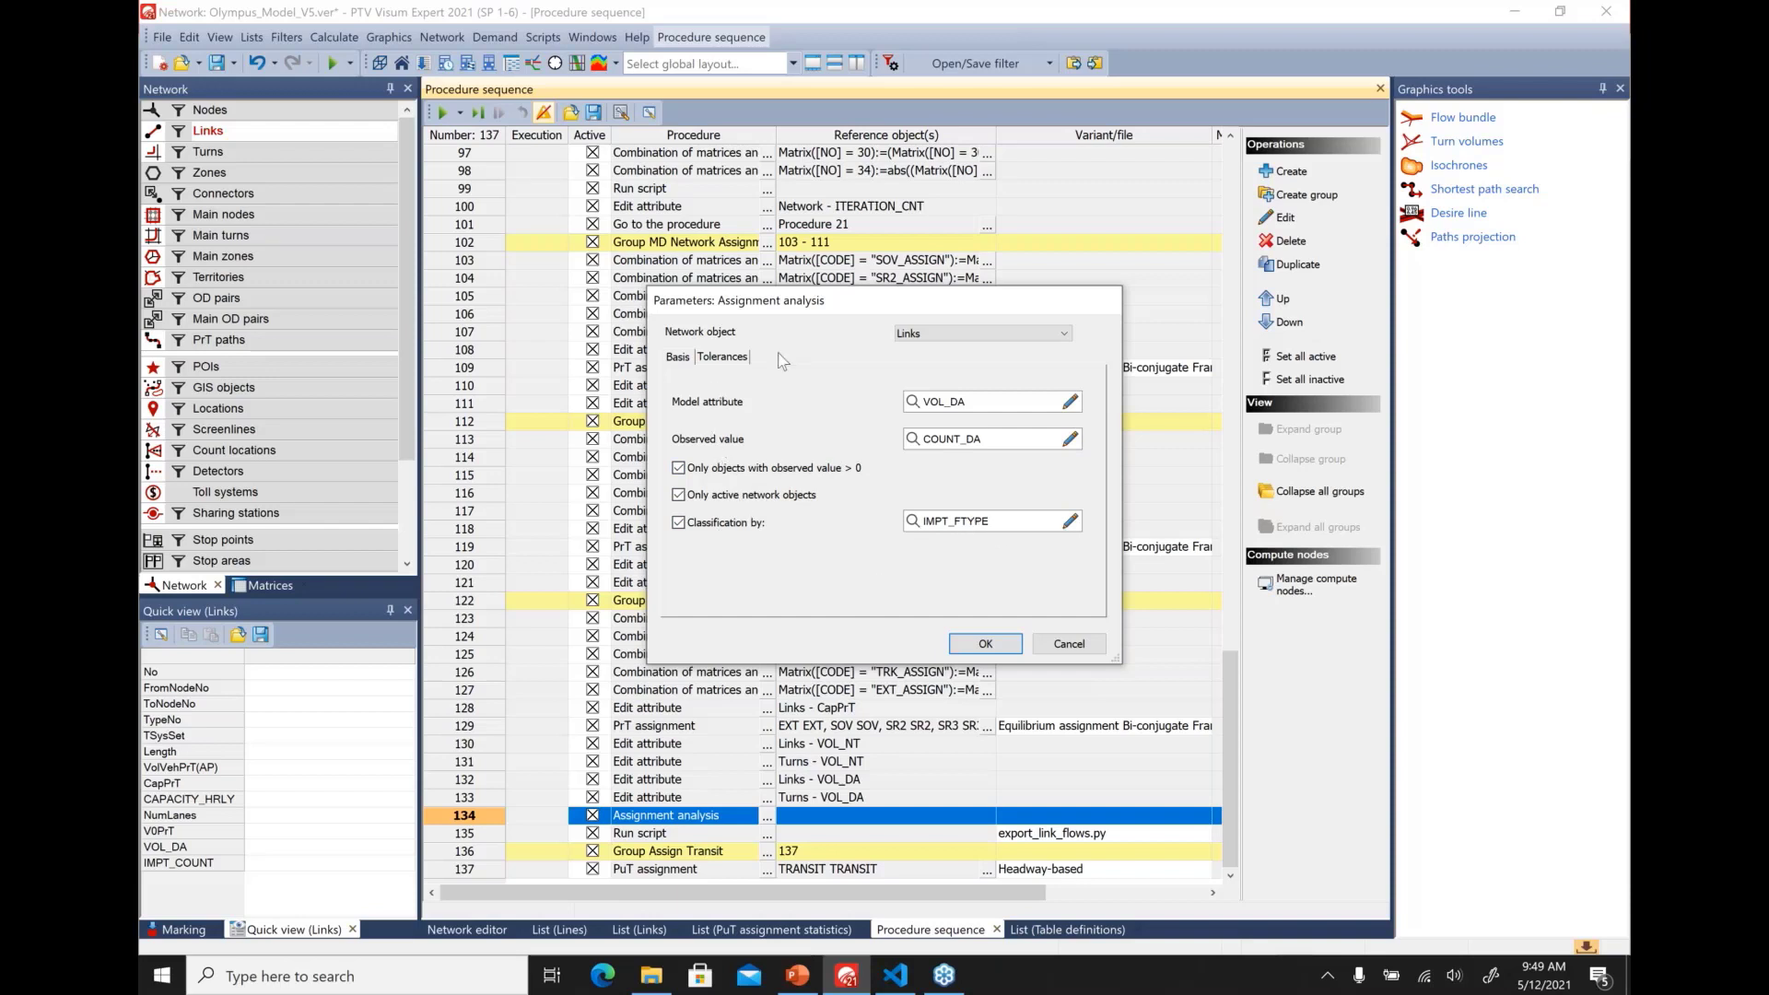
left_click(970, 331)
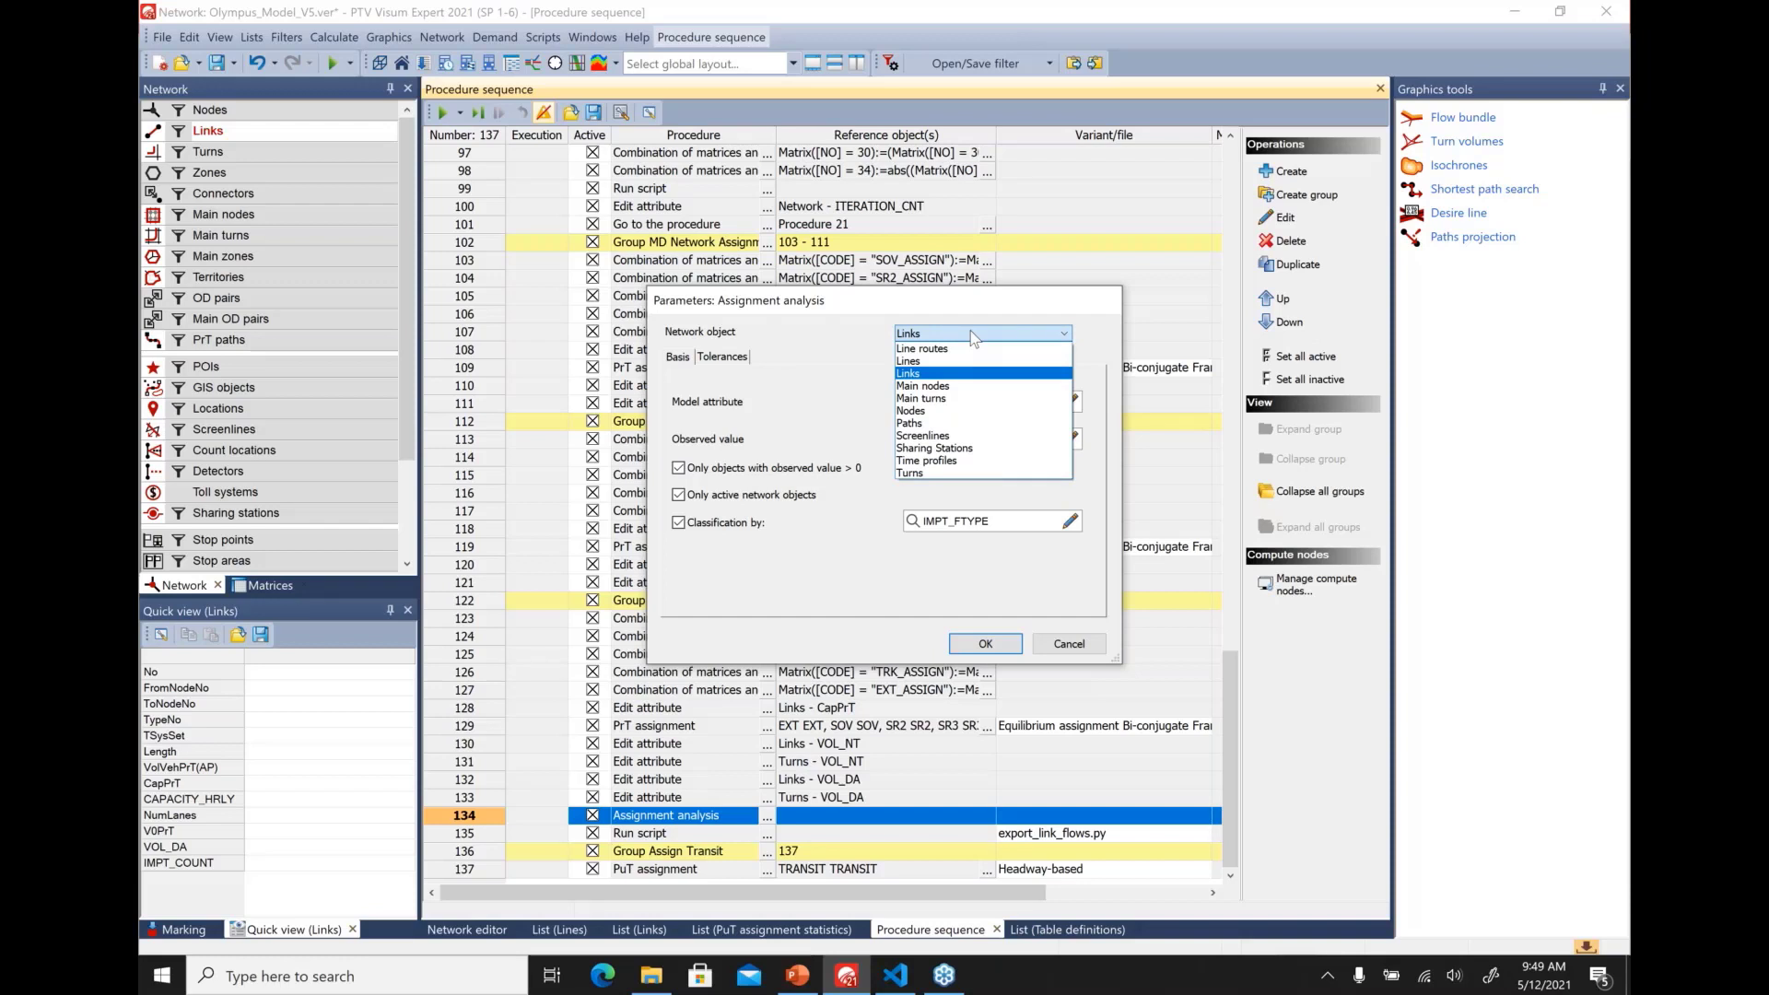
left_click(971, 333)
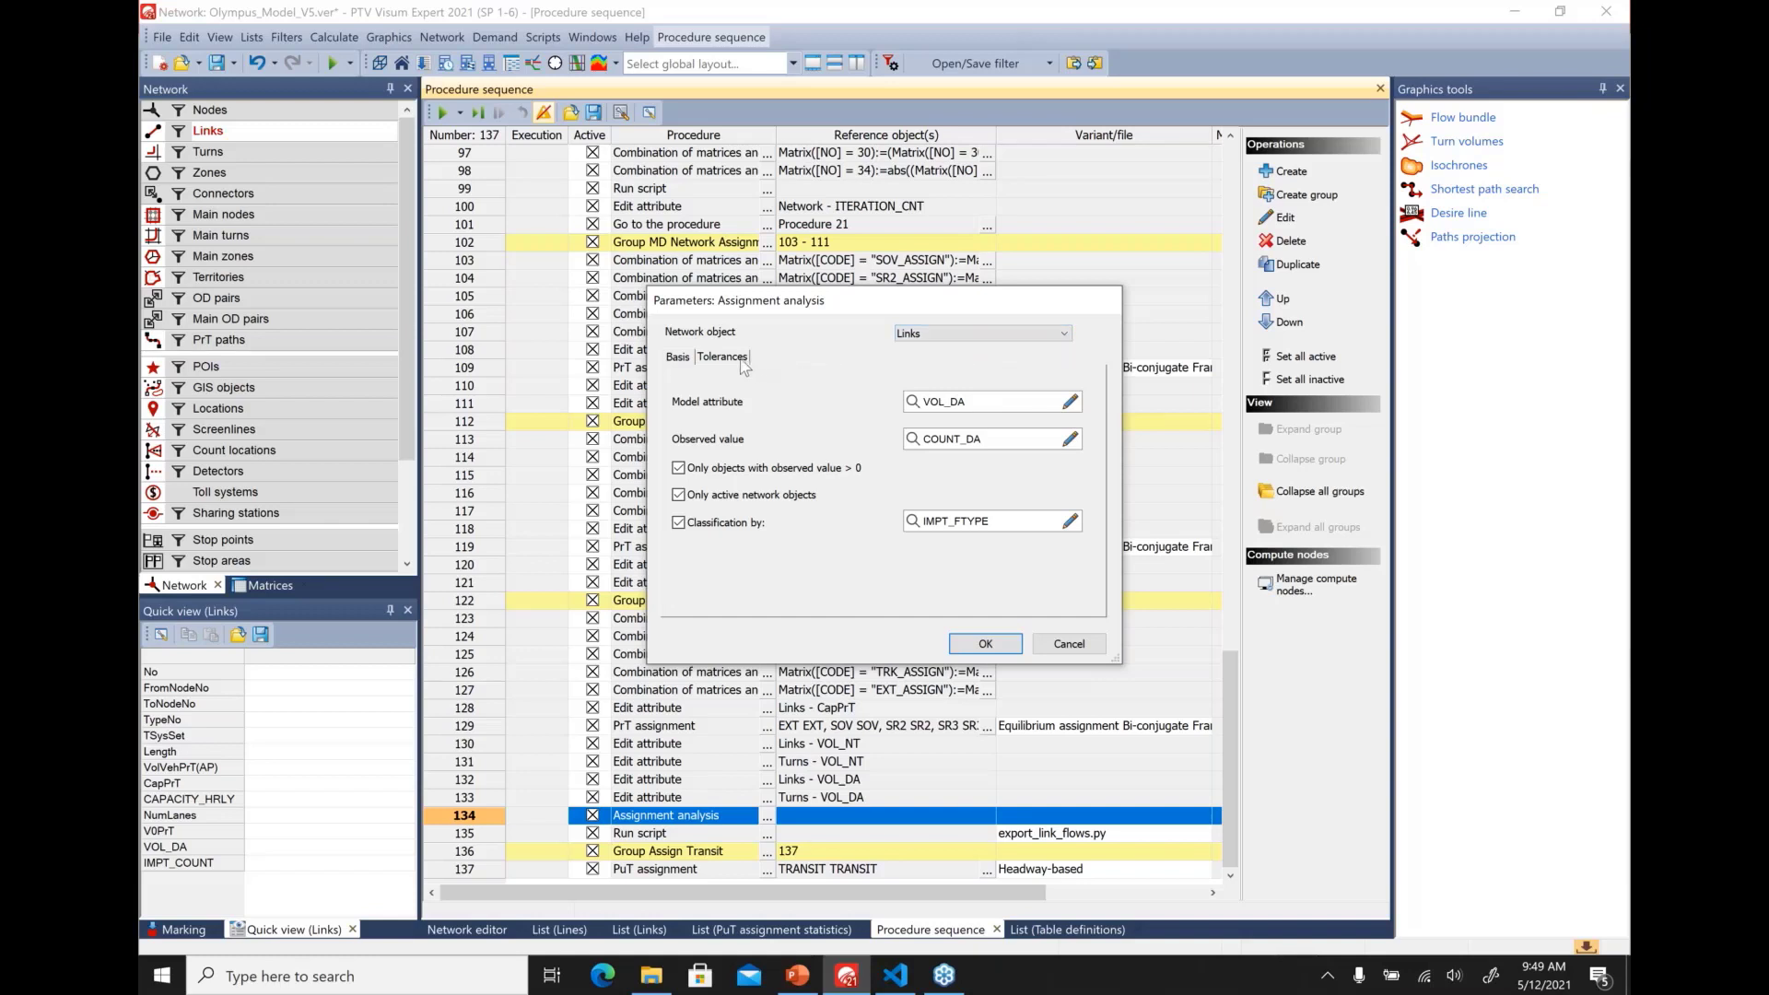
Examine the assignment analysis tolerance table and its NCHRP 255 default options, keep the existing tolerances, and close the parameters
left_click(723, 356)
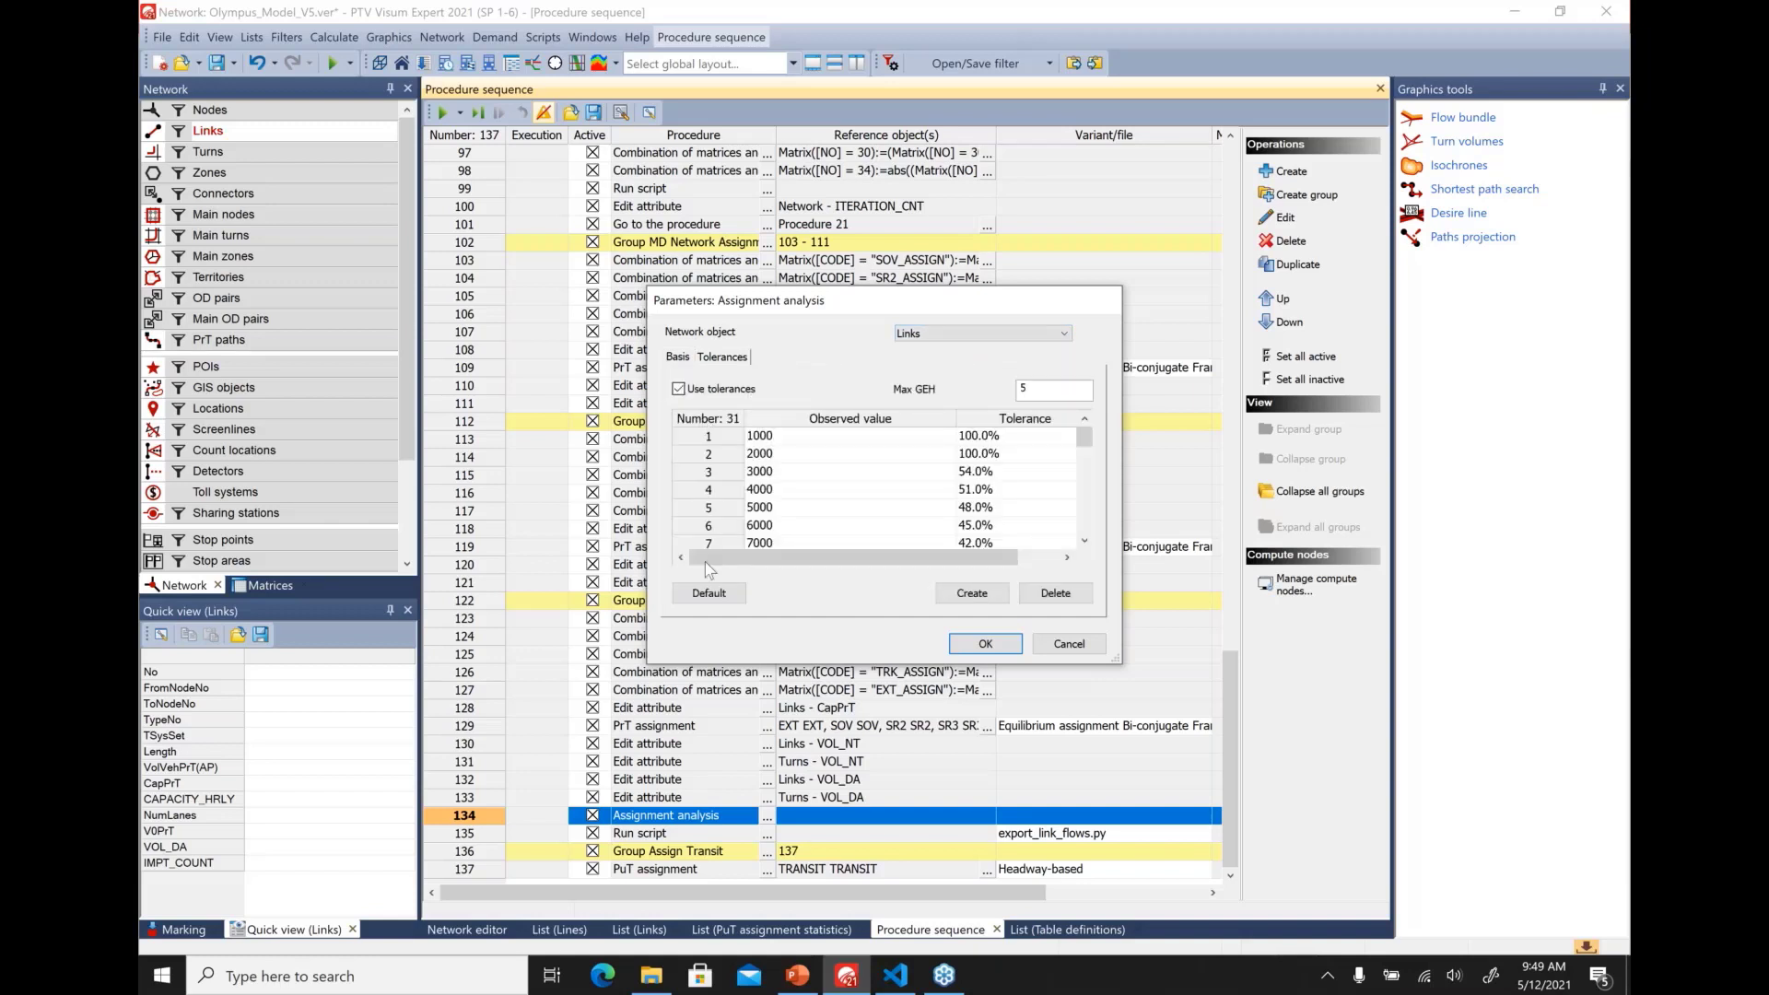
left_click_drag(1116, 658, 1238, 854)
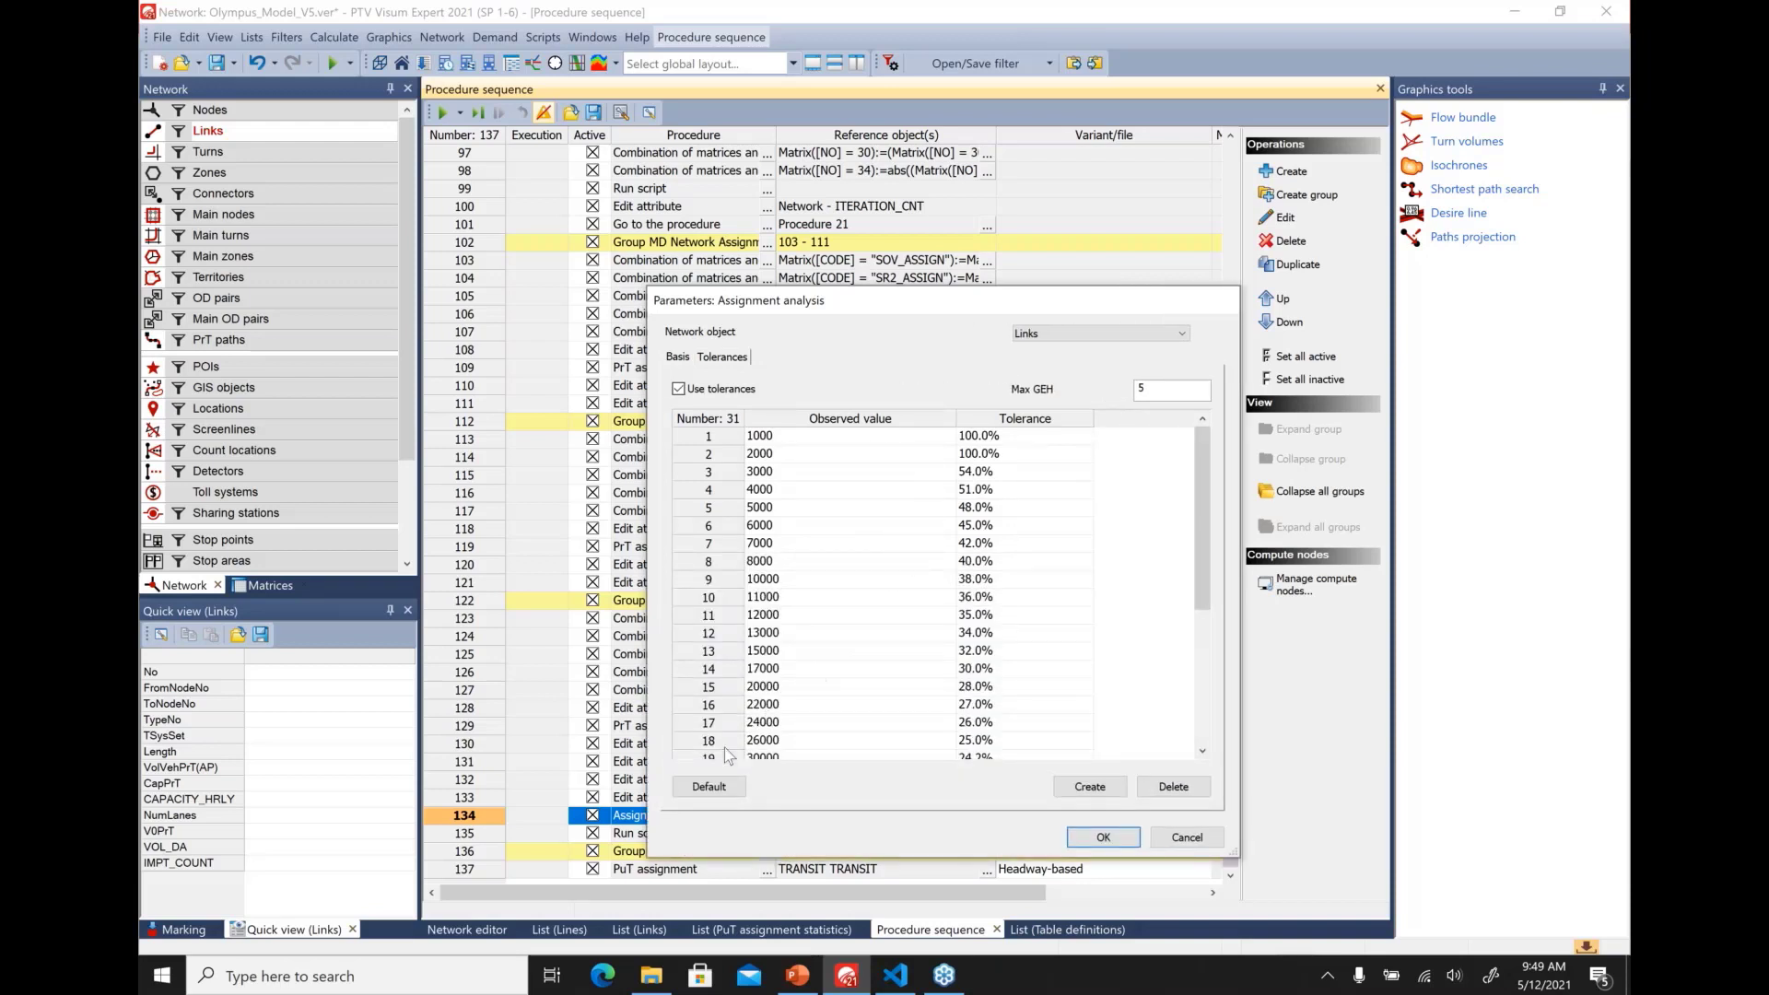
left_click(721, 789)
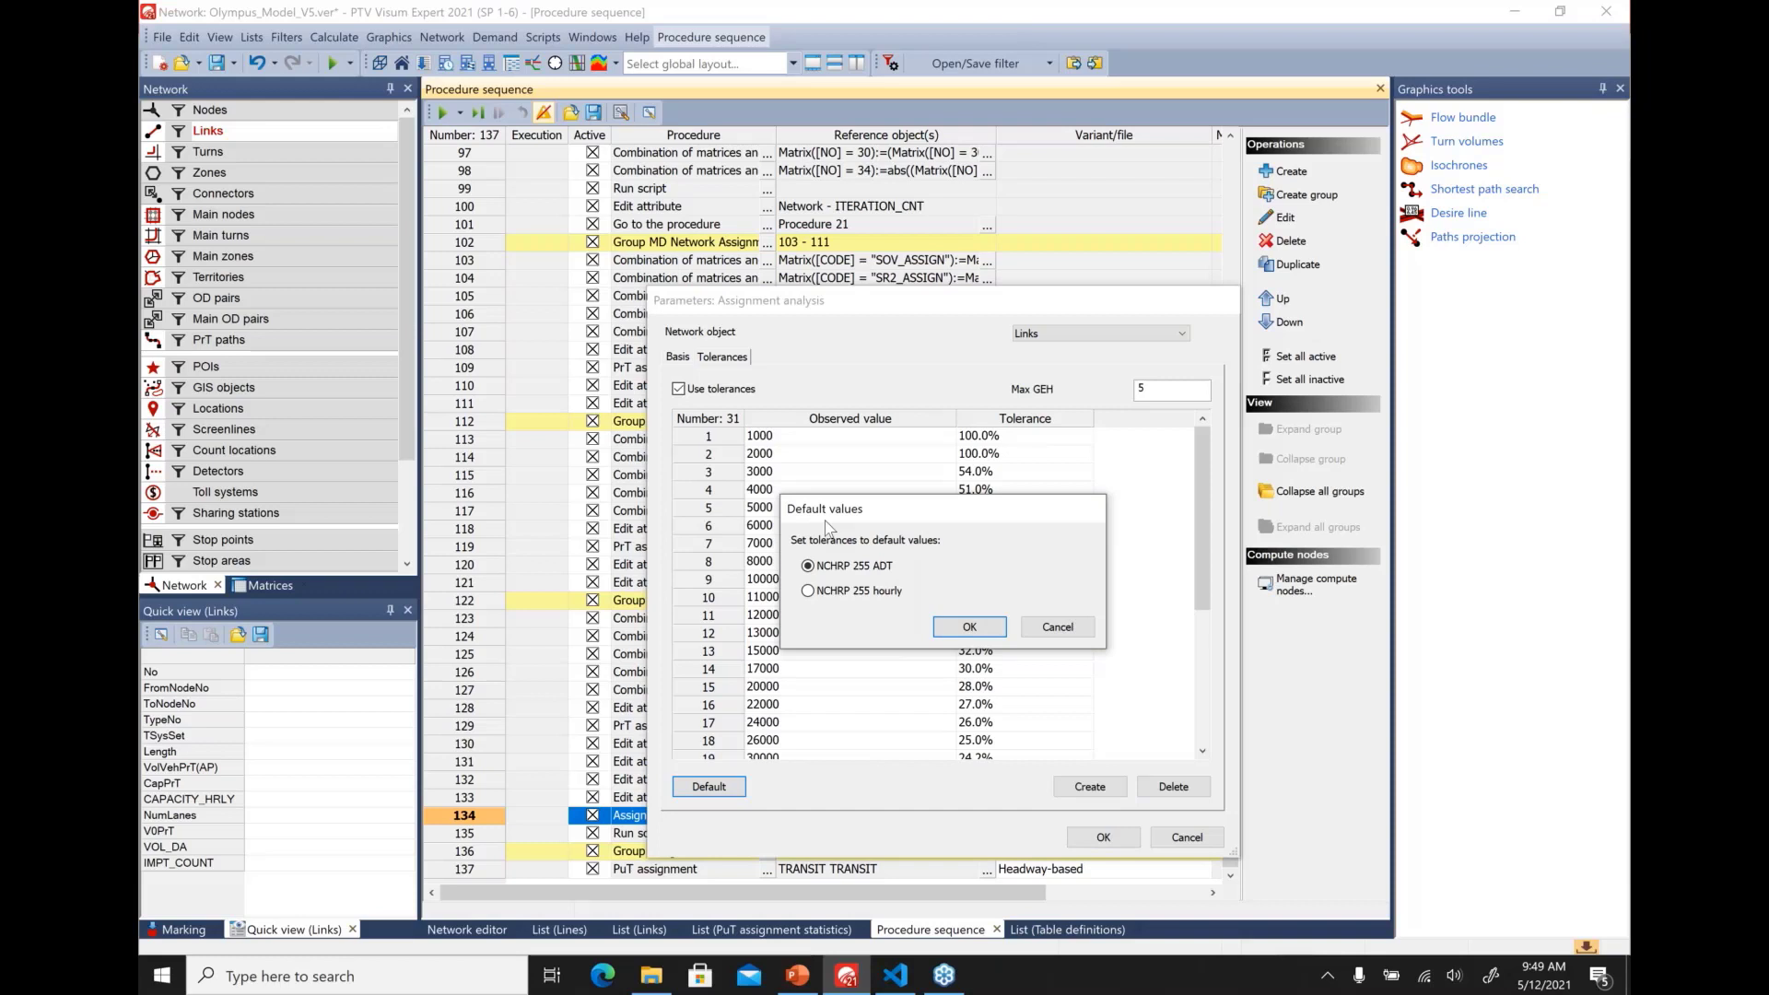
left_click(1058, 626)
left_click(1102, 839)
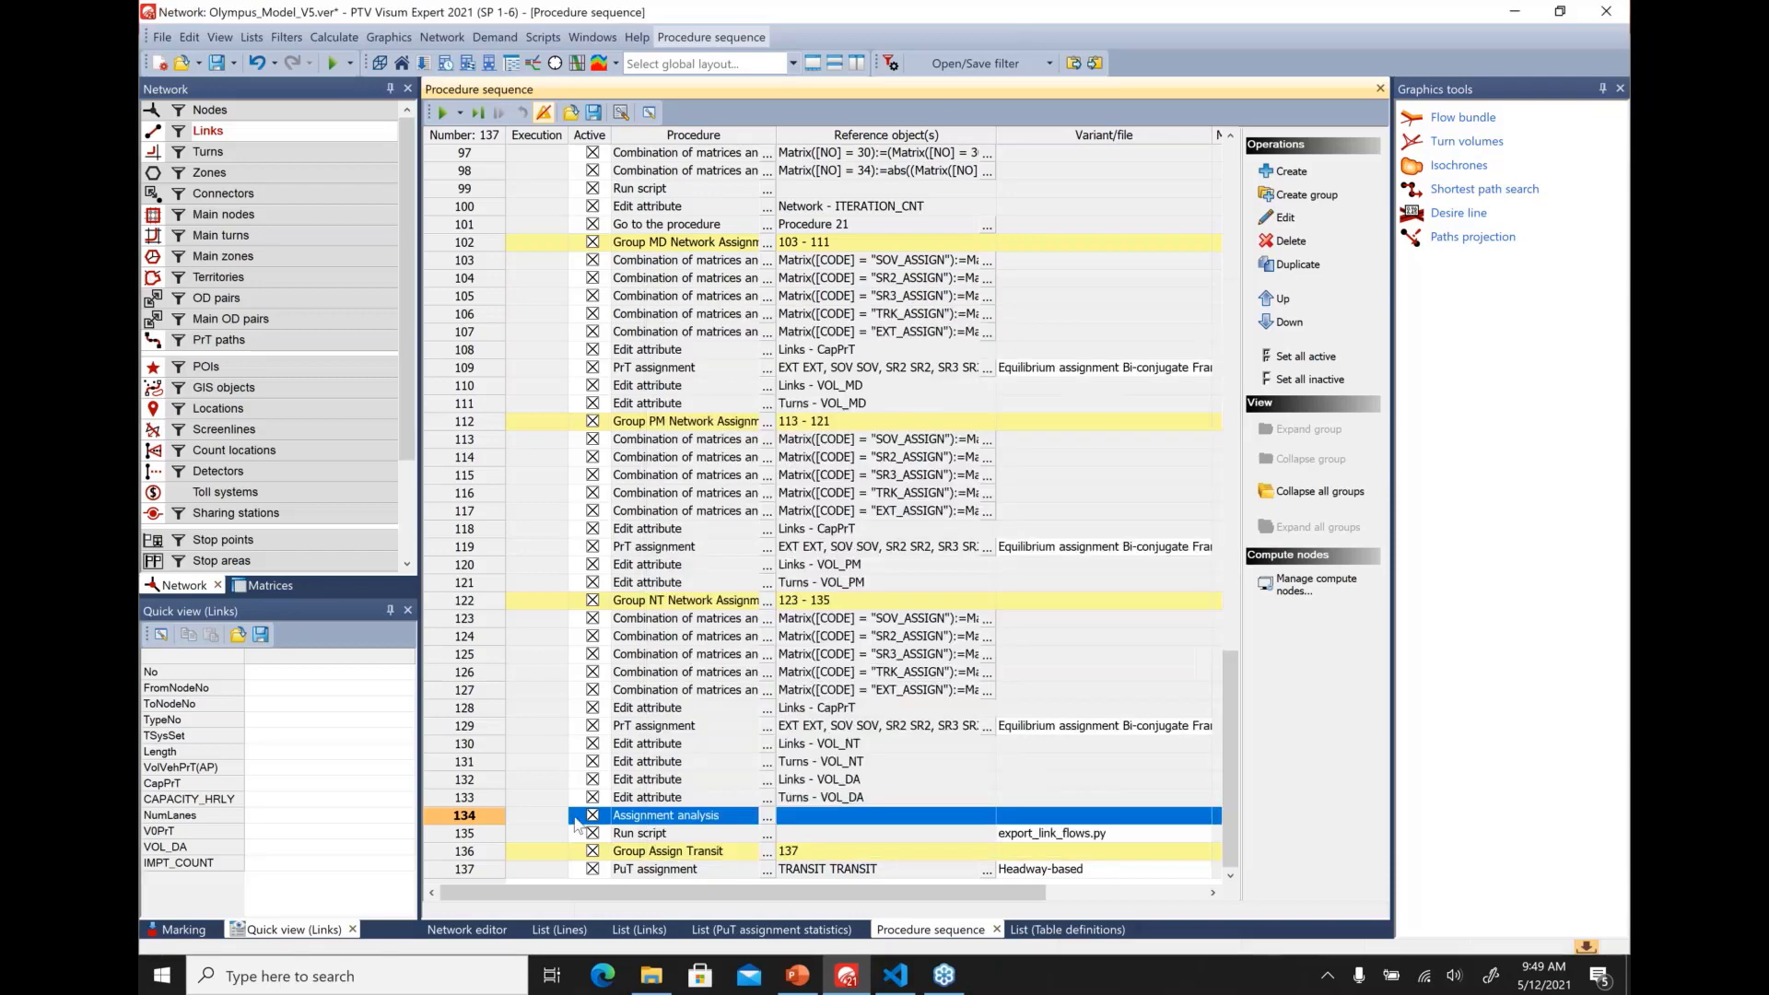
Define the Assignment analysis at row 134 as the procedure executed next and run it as a single step
left_click(538, 814)
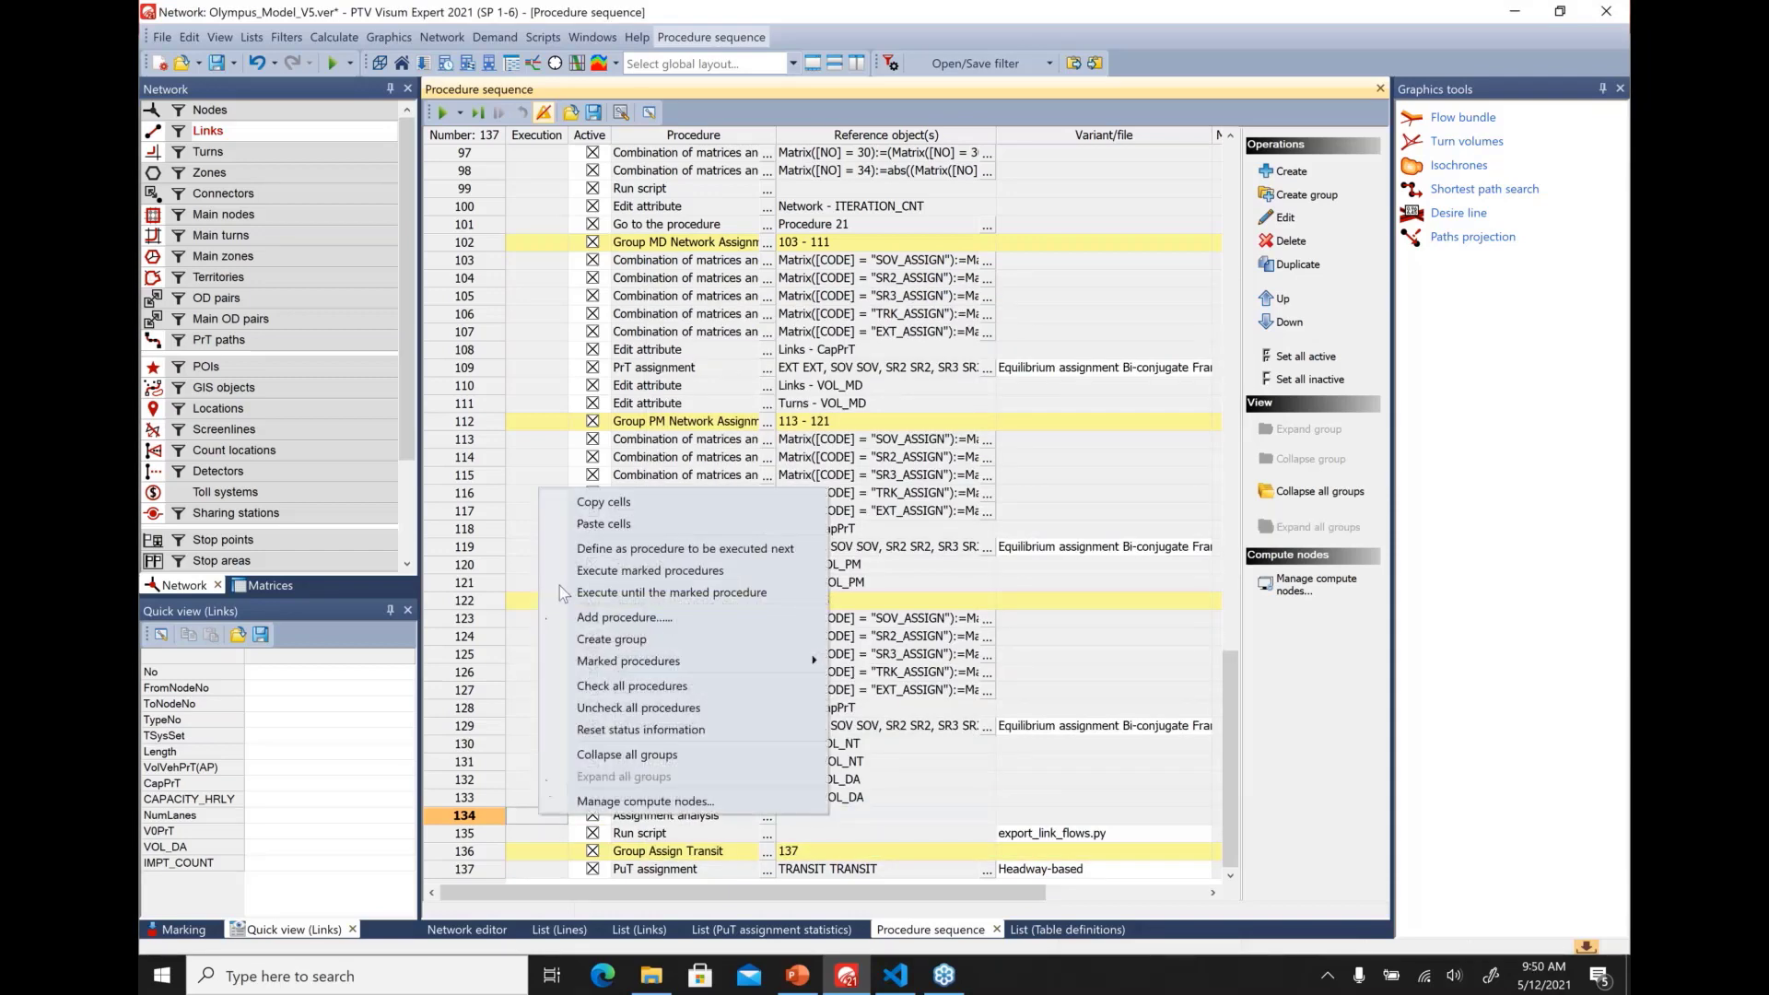
left_click(595, 551)
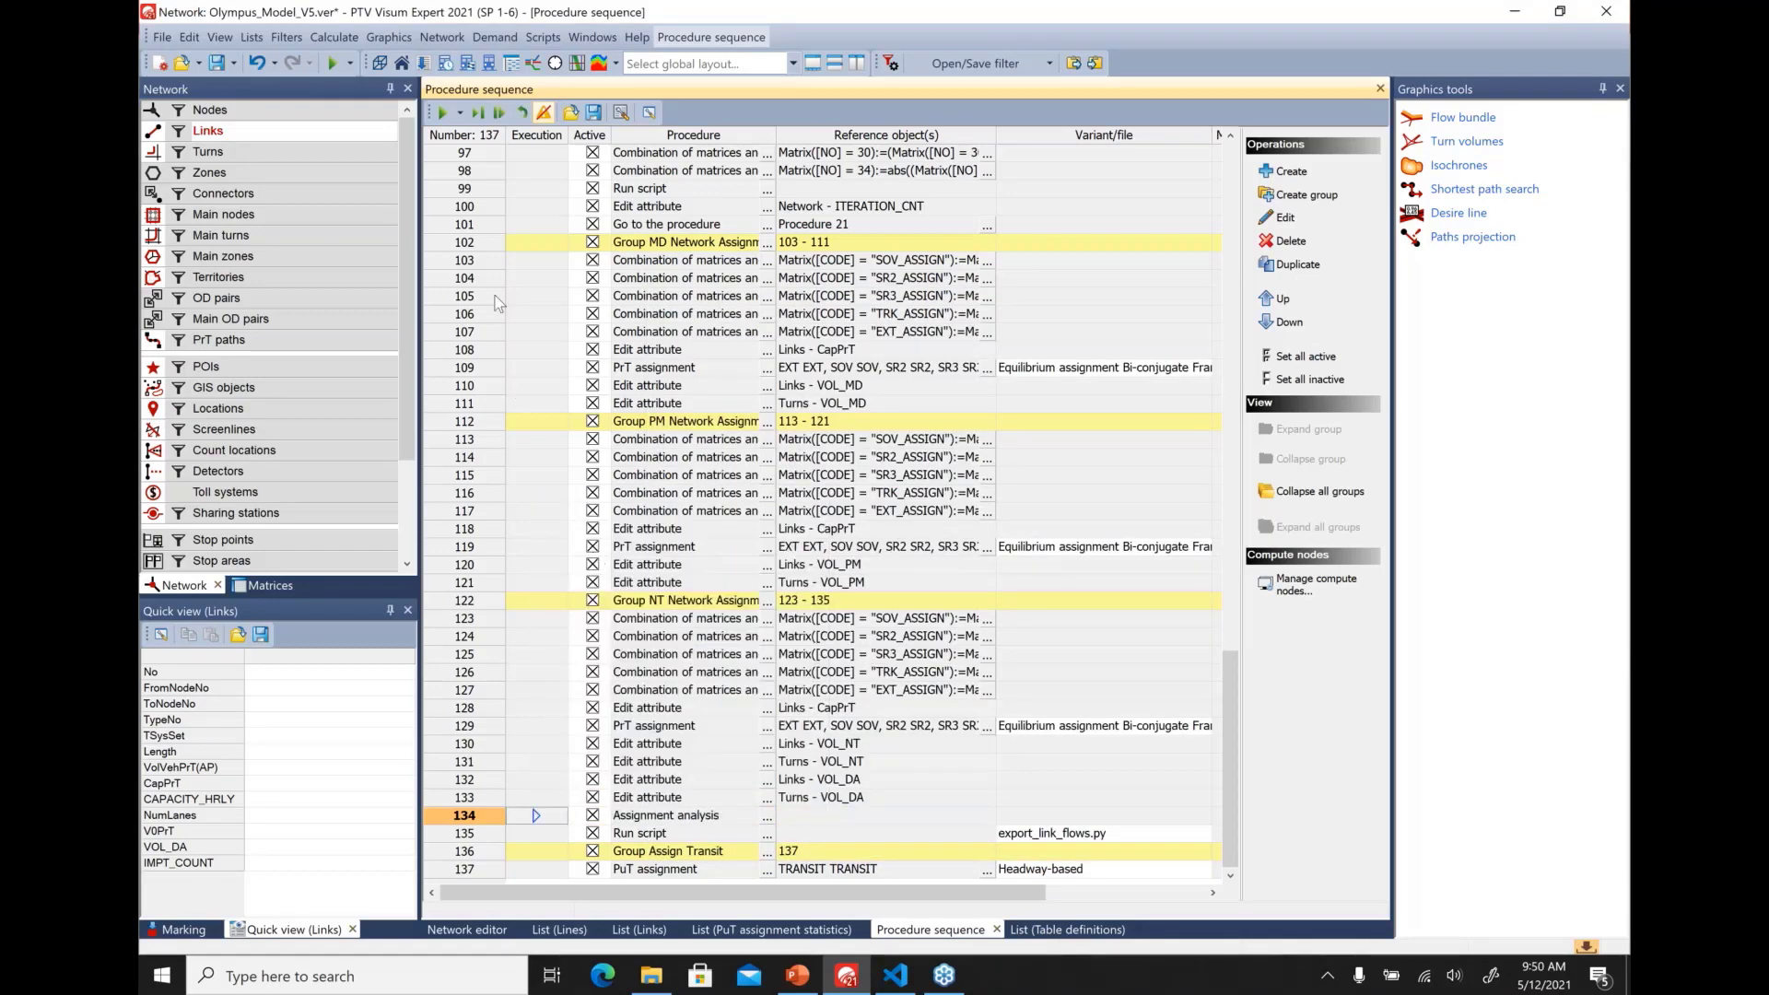
left_click(478, 114)
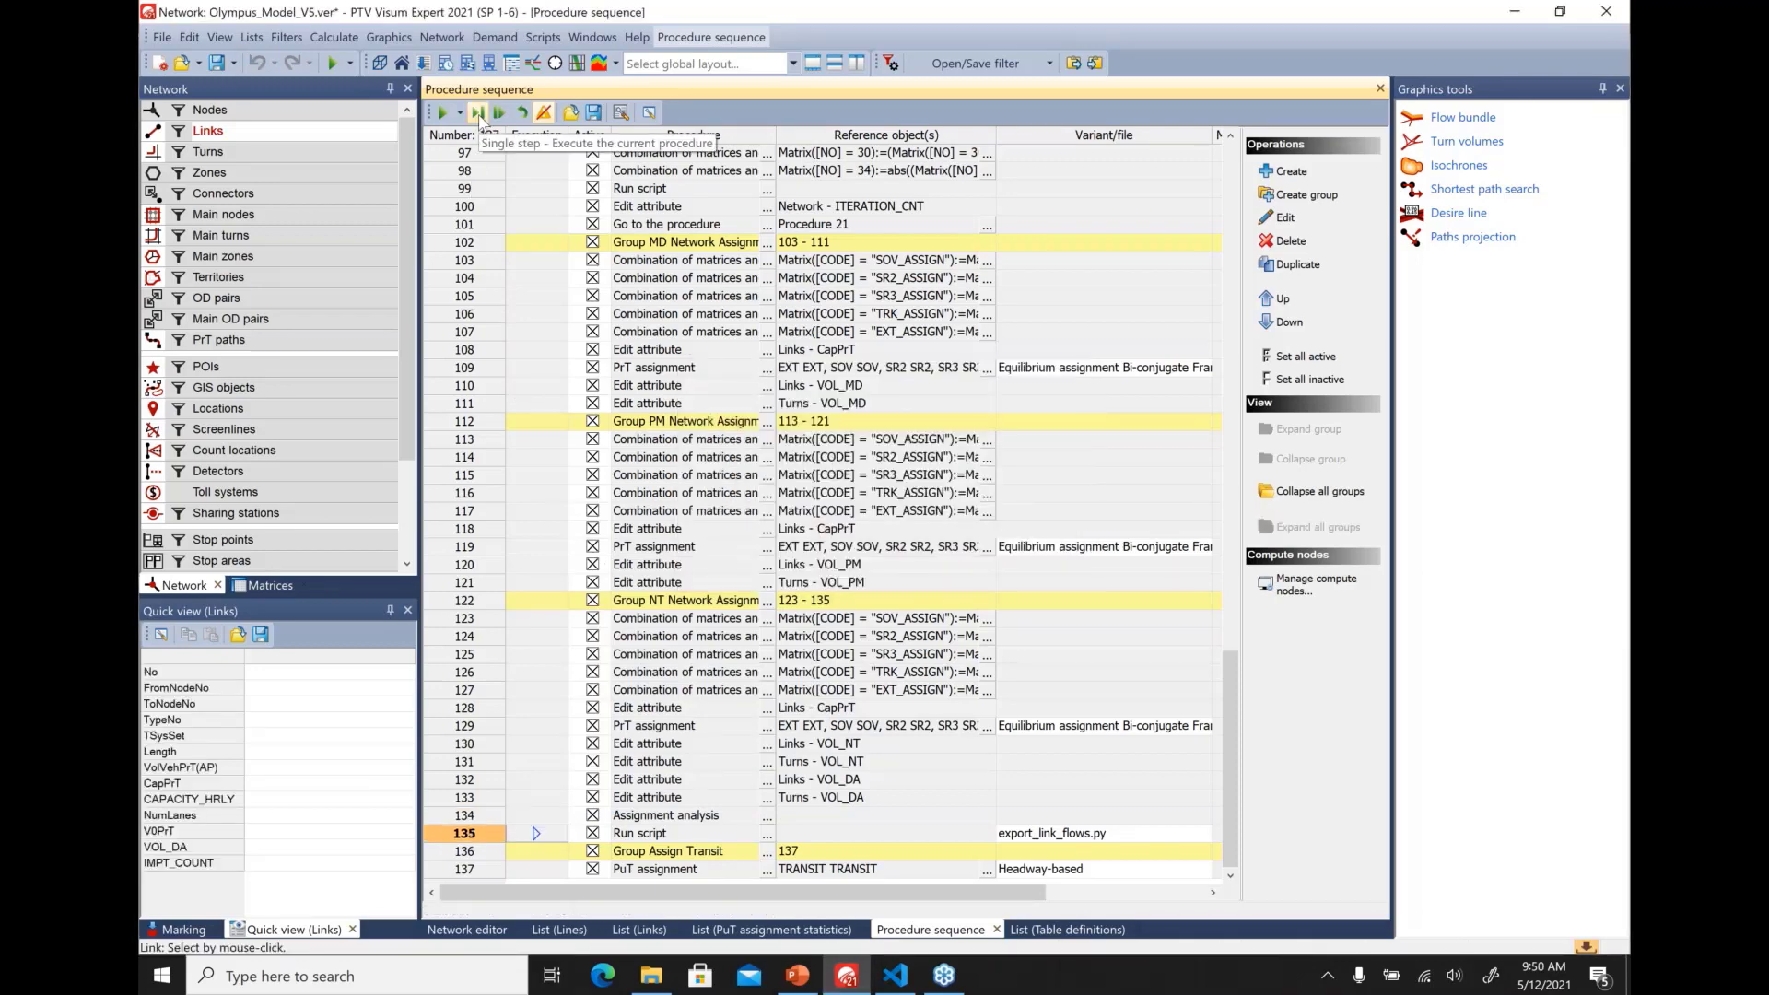
Open the assignment analysis chart, enlarge it to examine modeled VOL_DA against observed COUNT_DA, and close it
left_click(389, 41)
mouse_move(332, 44)
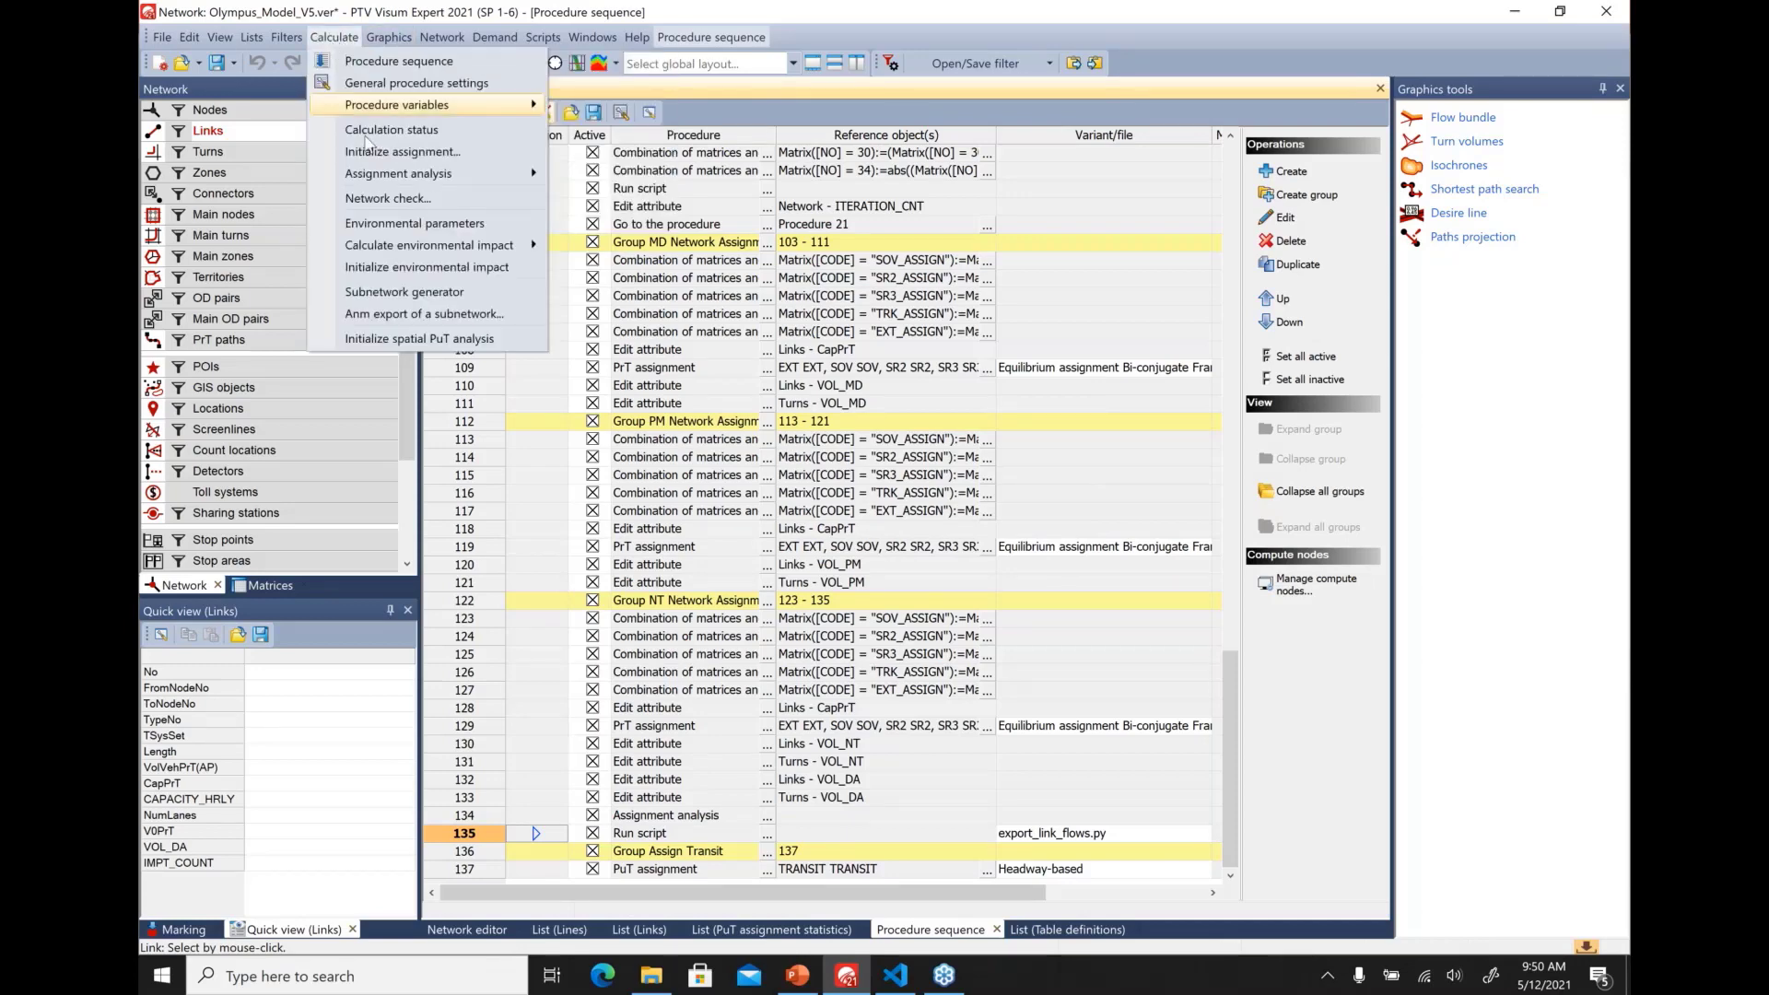
mouse_move(387, 175)
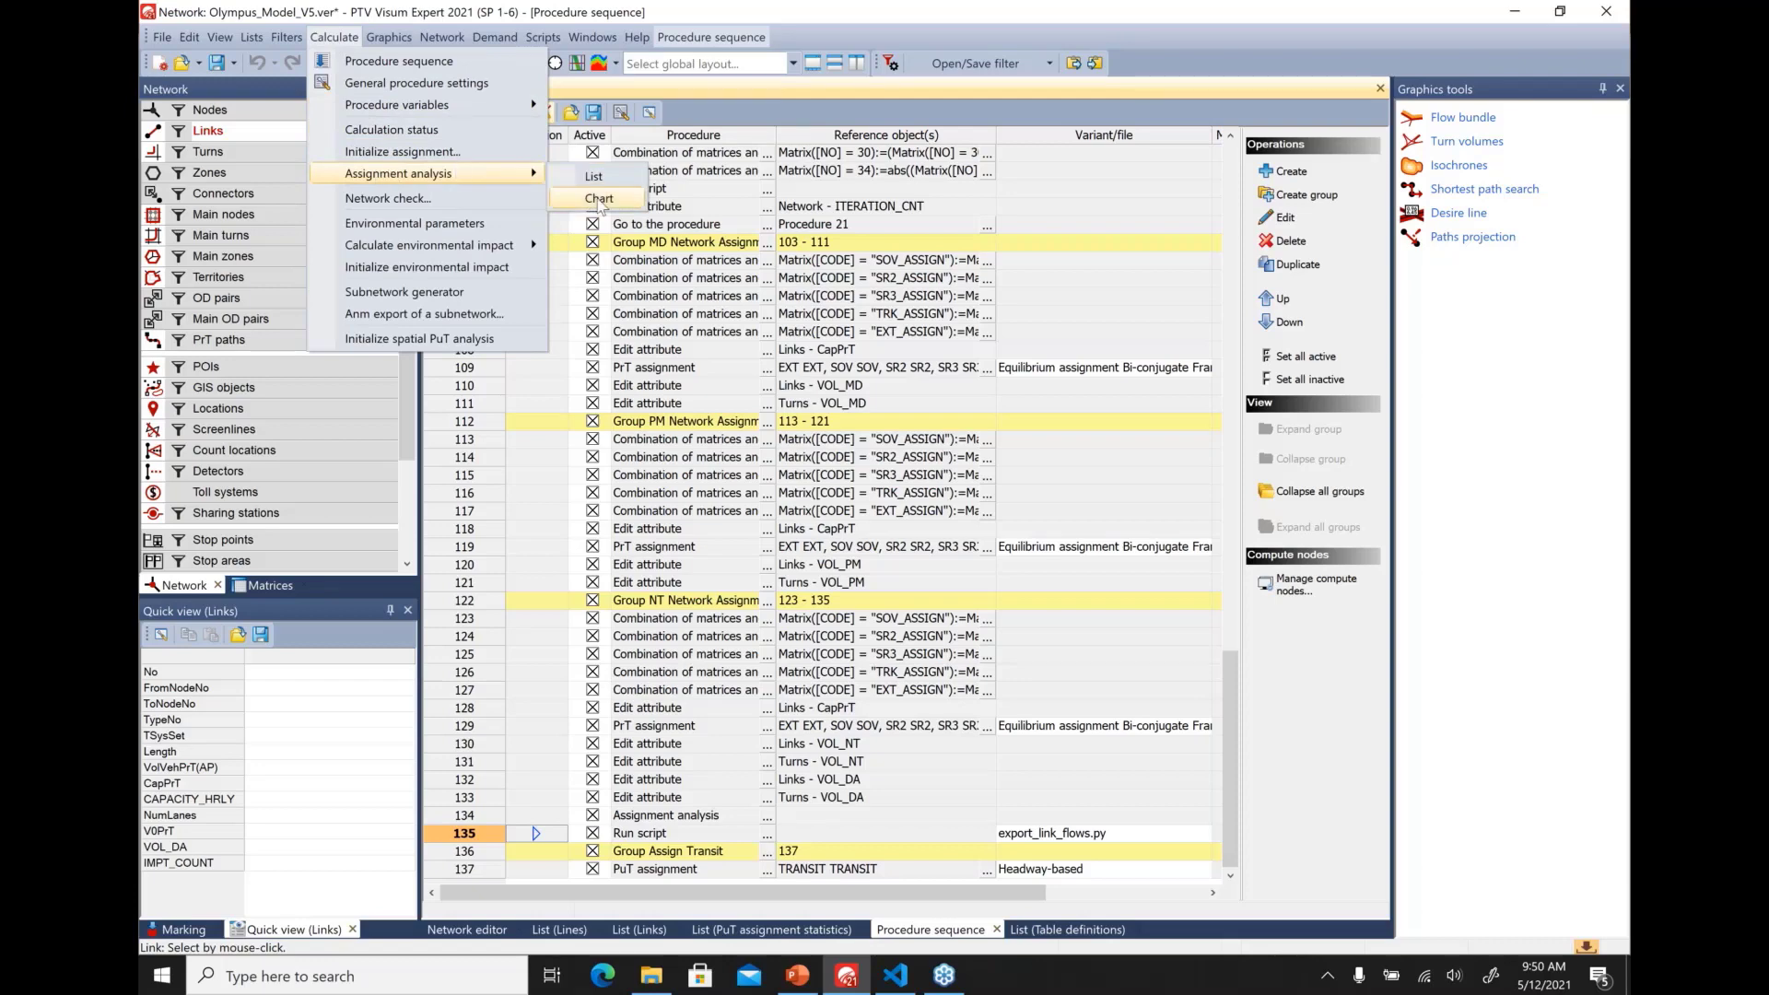
left_click(600, 202)
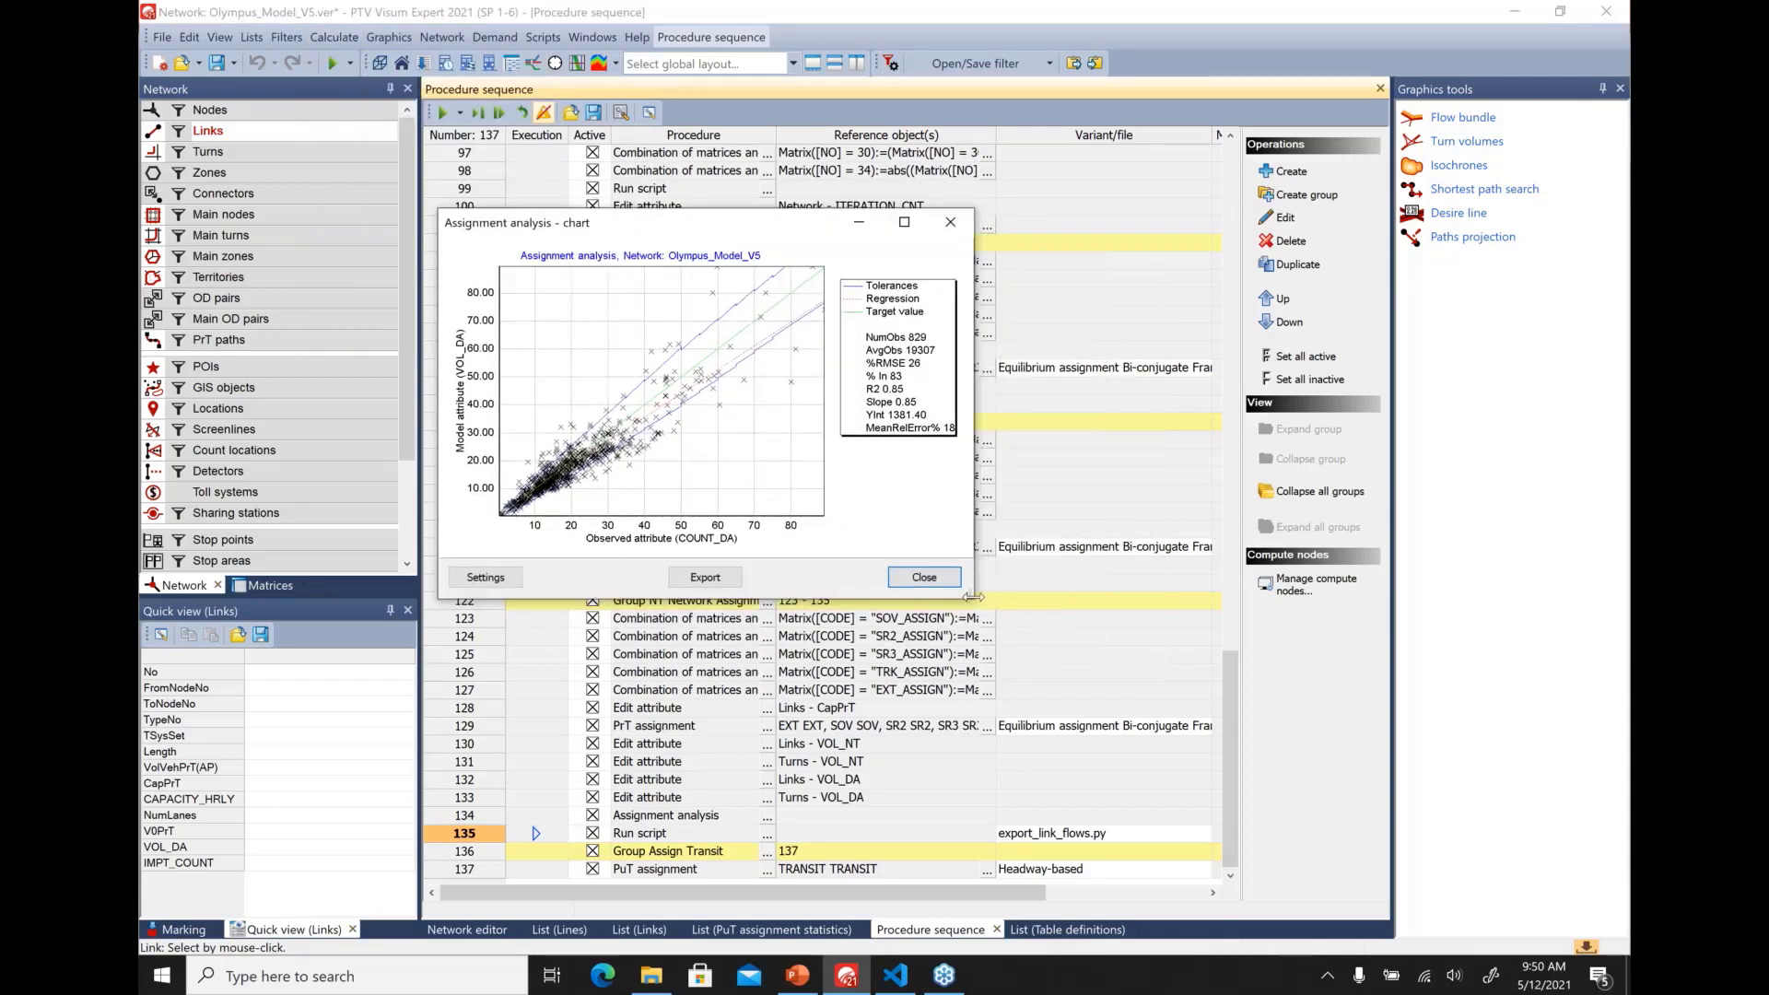
left_click_drag(973, 598, 1188, 721)
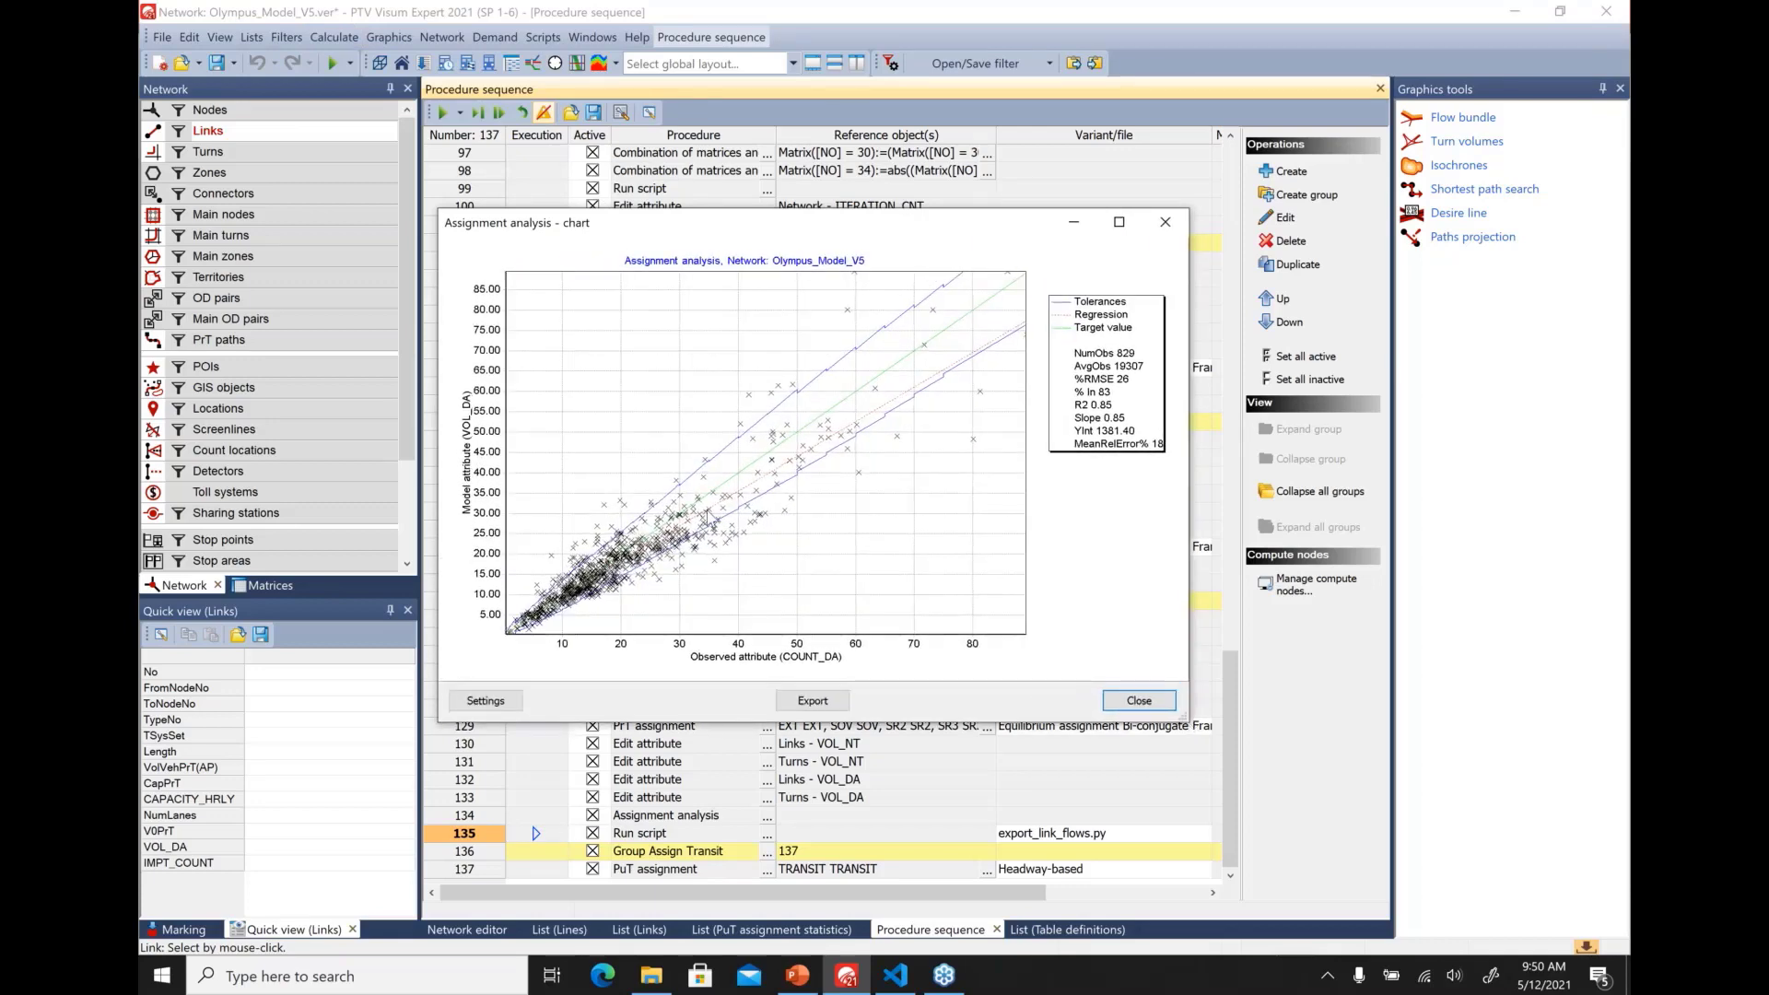
left_click(1136, 702)
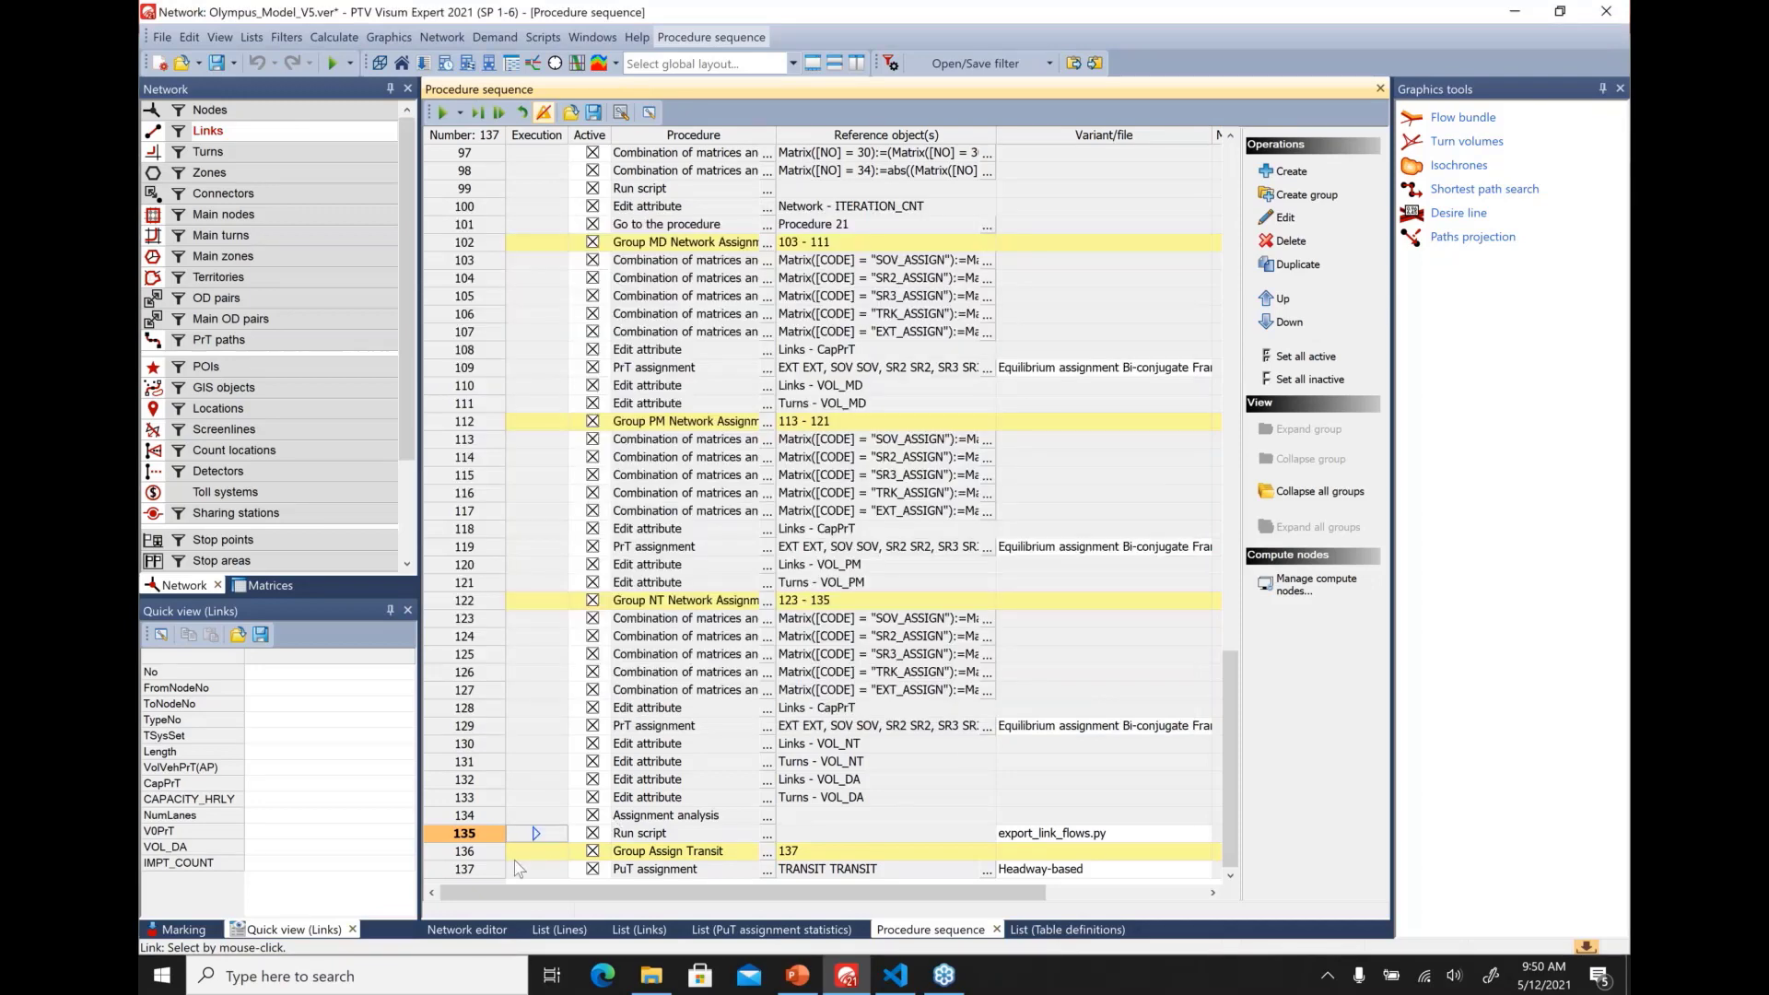
Return to the network editor, and switch to PowerPoint to check the Network Assignments slide
left_click(467, 930)
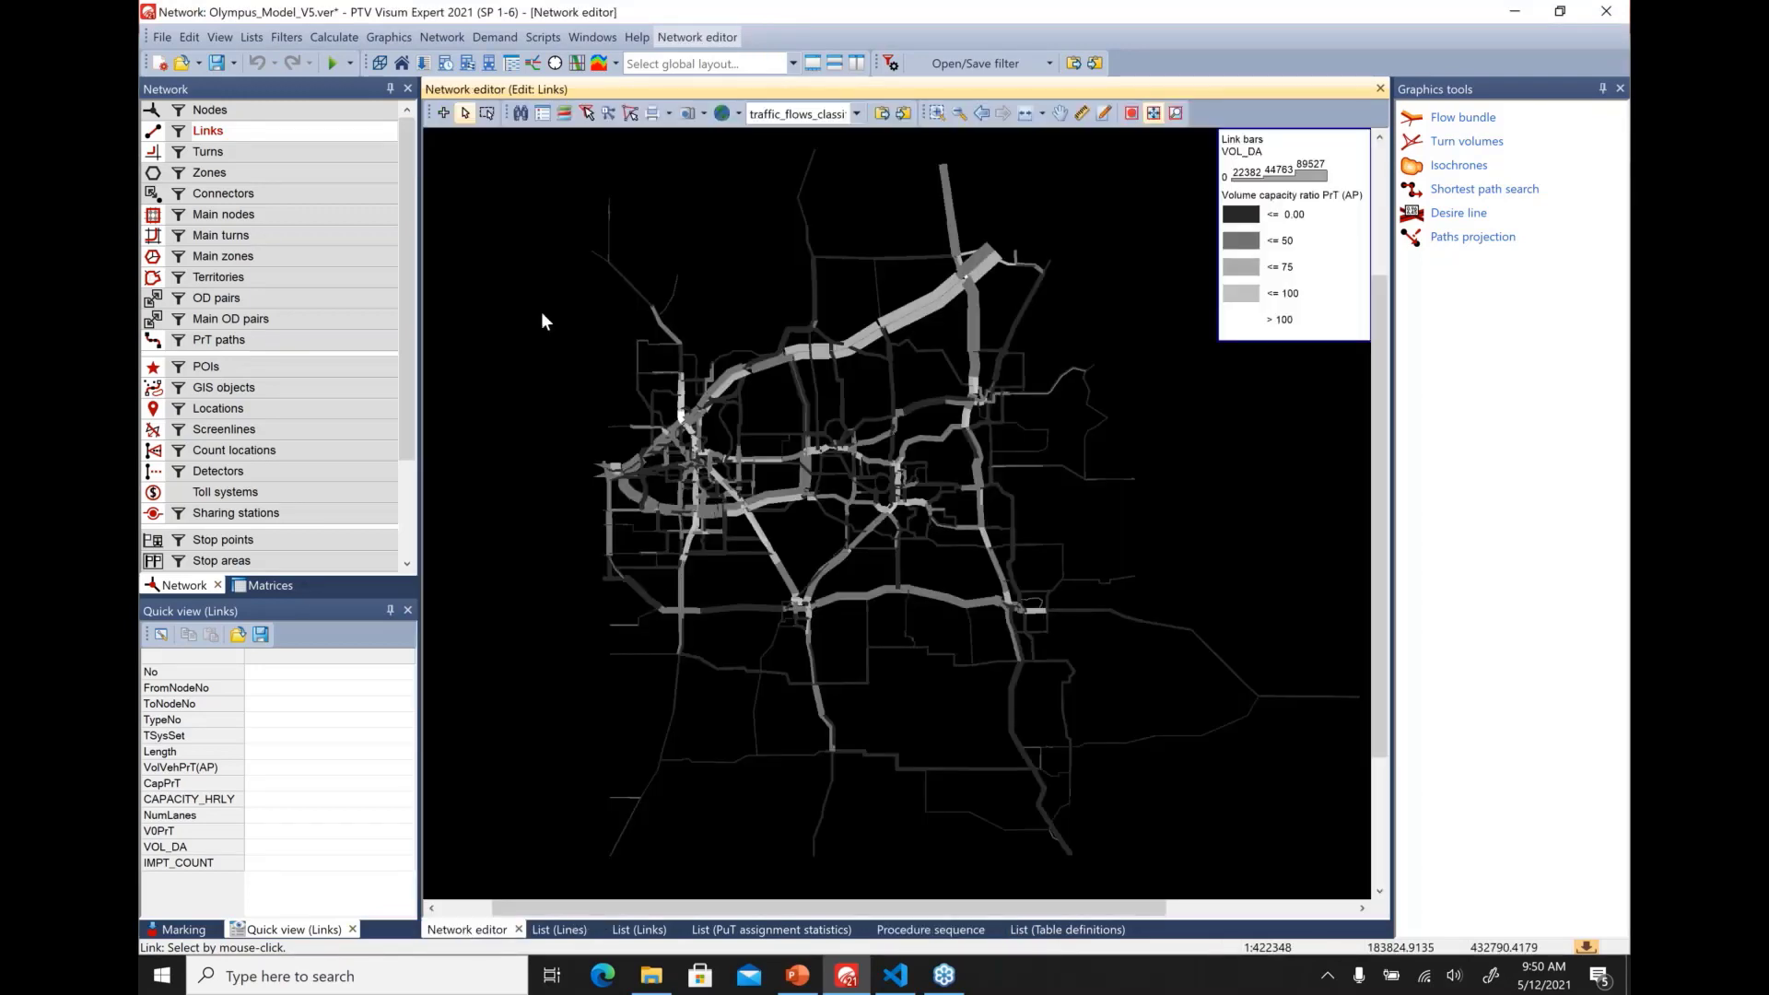
left_click(895, 978)
left_click(895, 979)
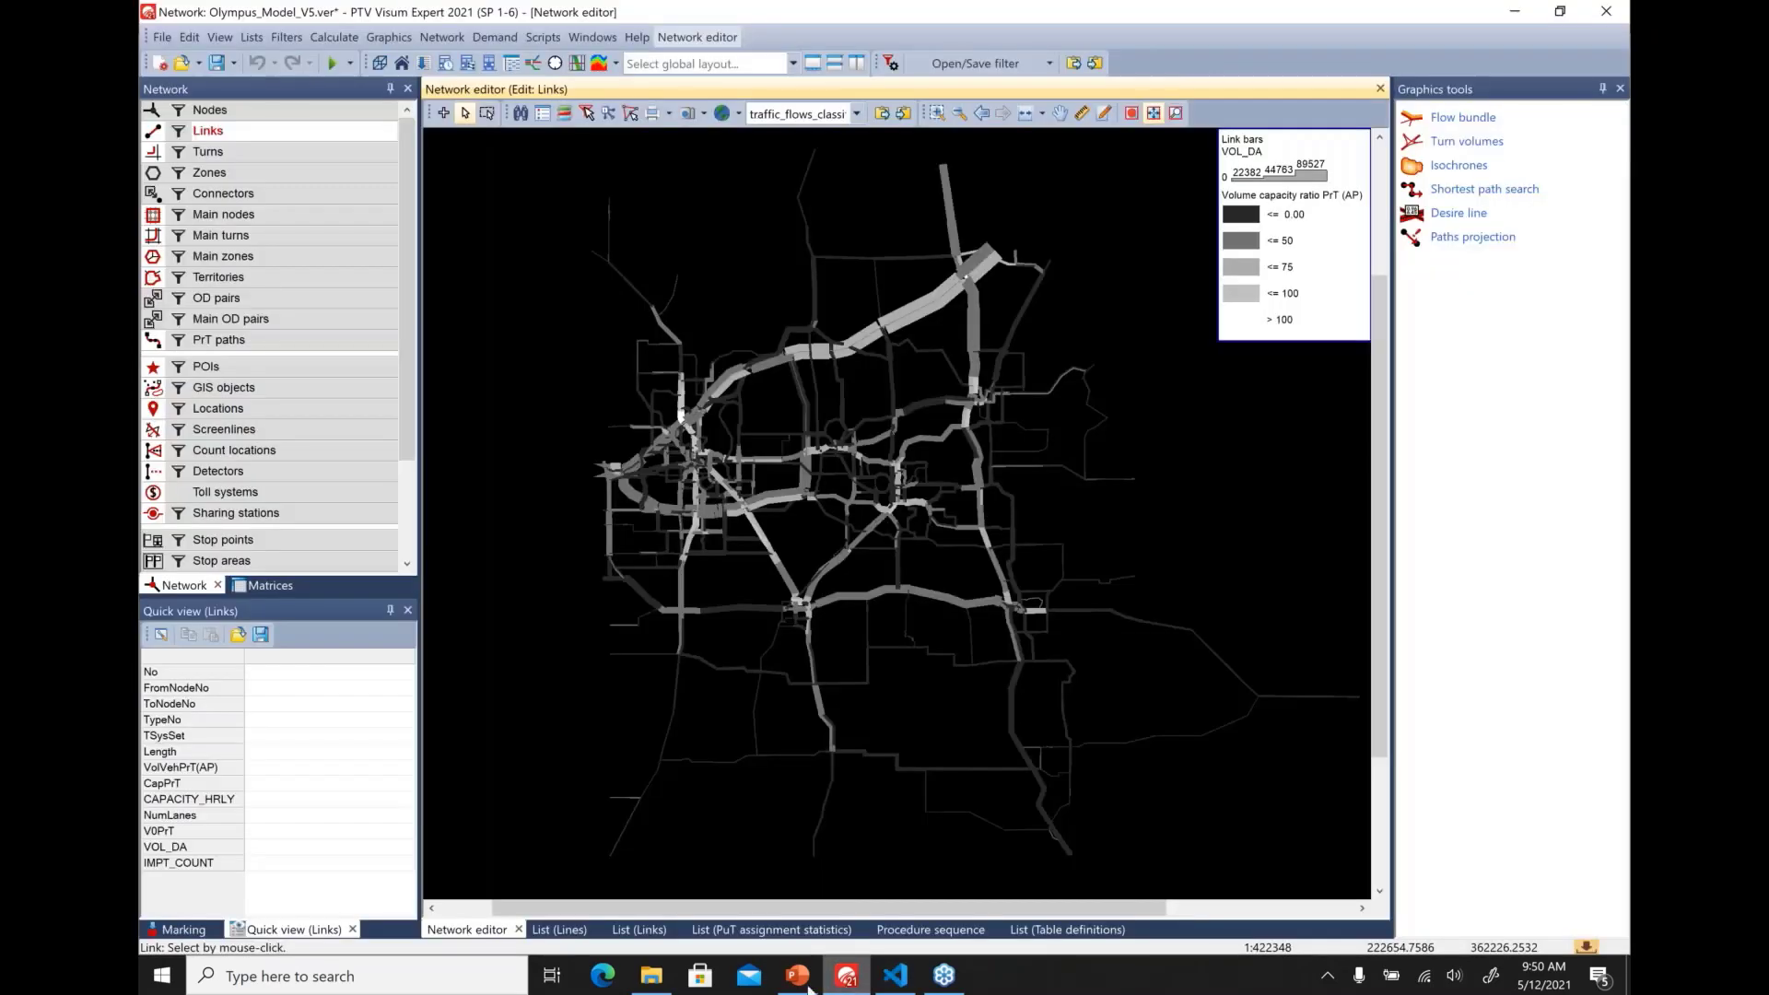
left_click(798, 975)
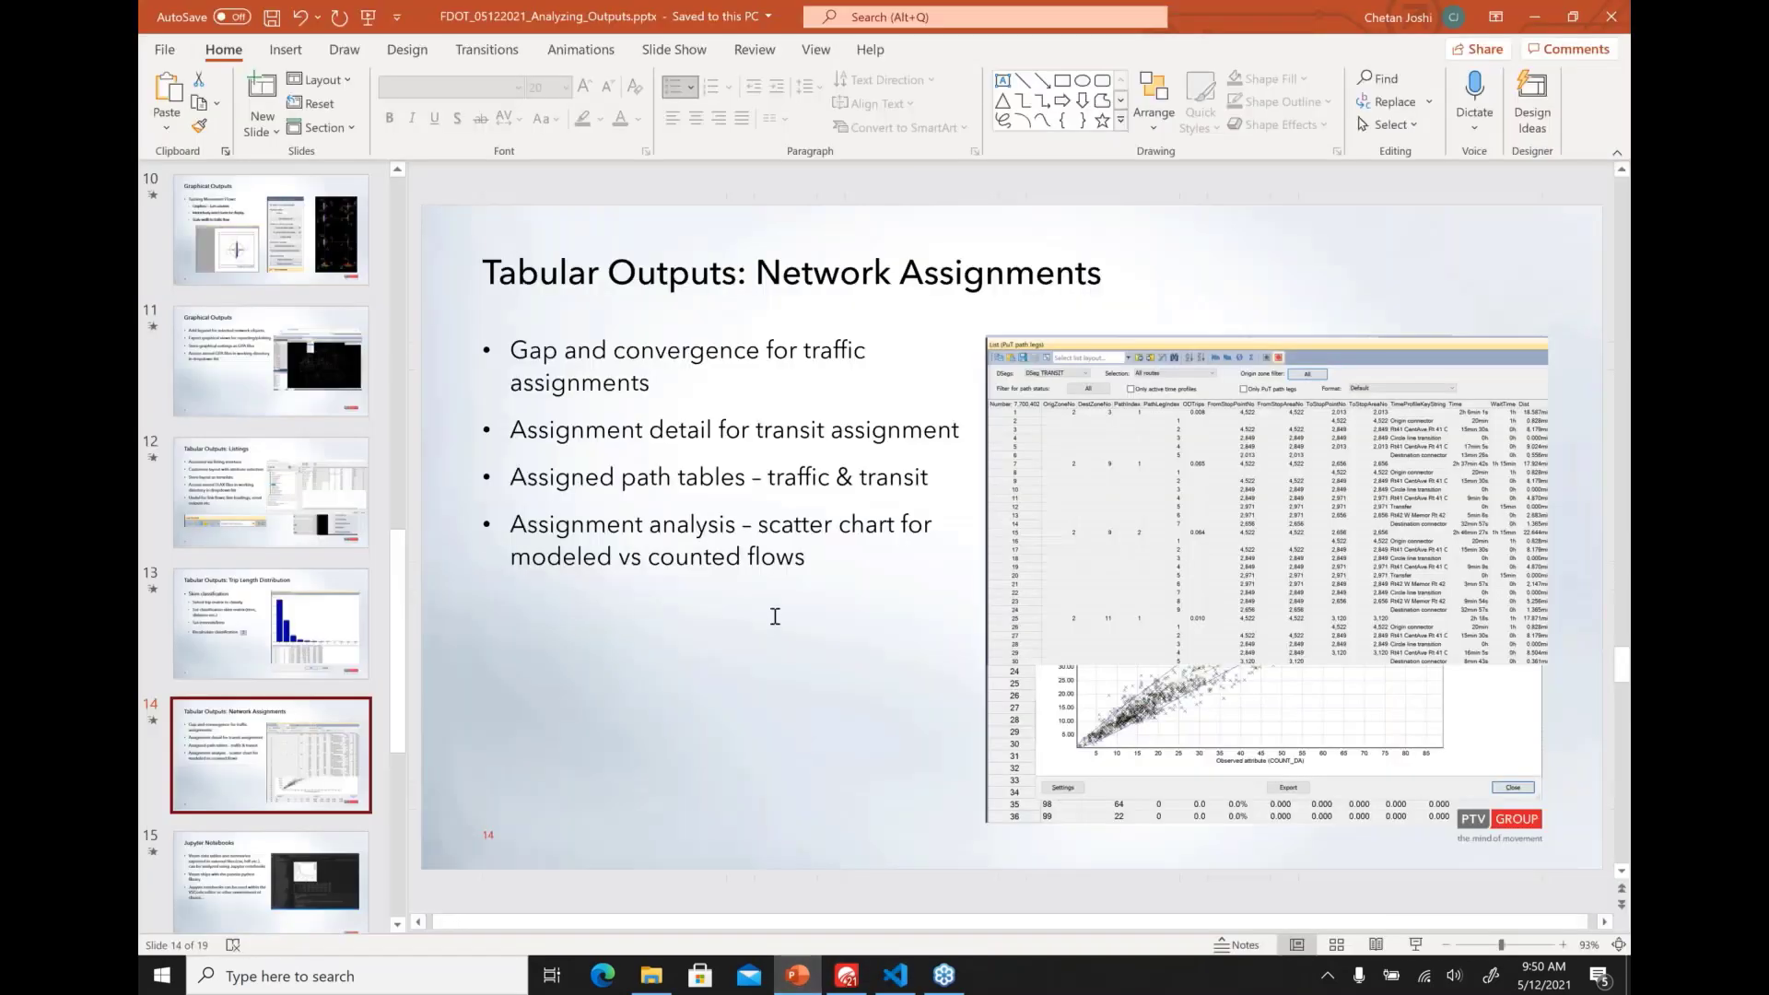